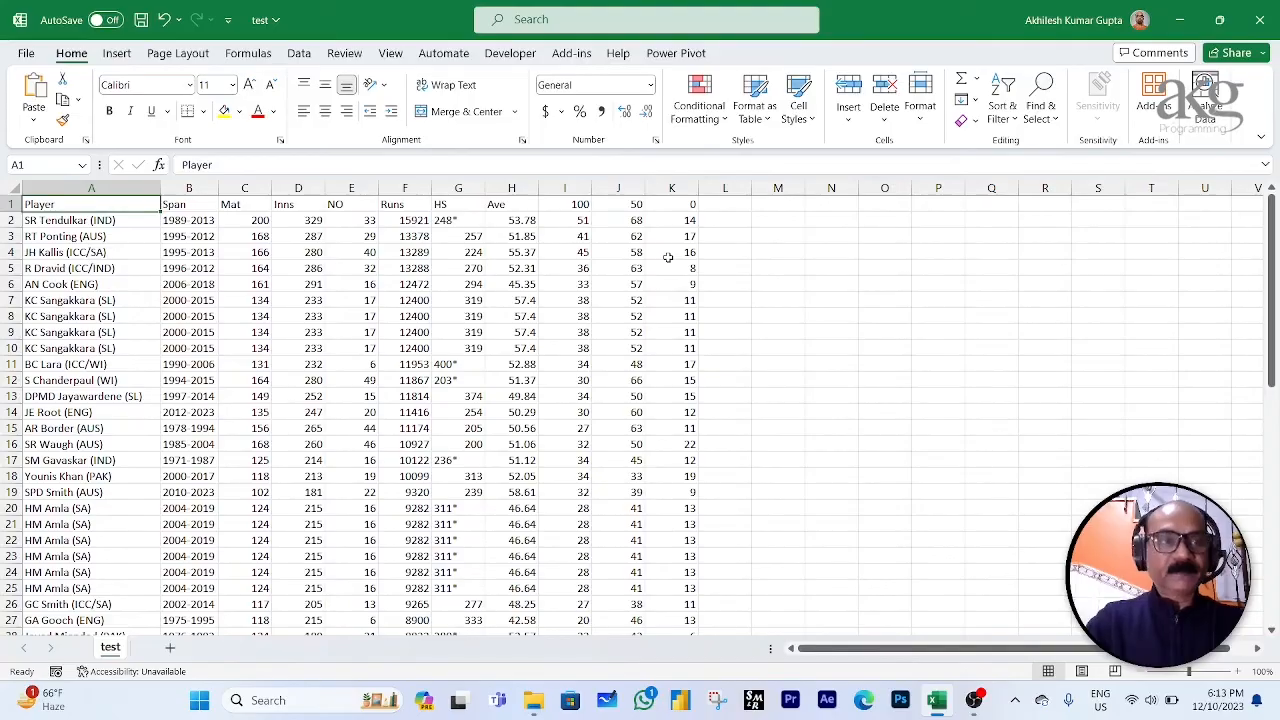
Step: Review each column header of the cricket statistics table in row 1, from Span through the 0 column
key(Right)
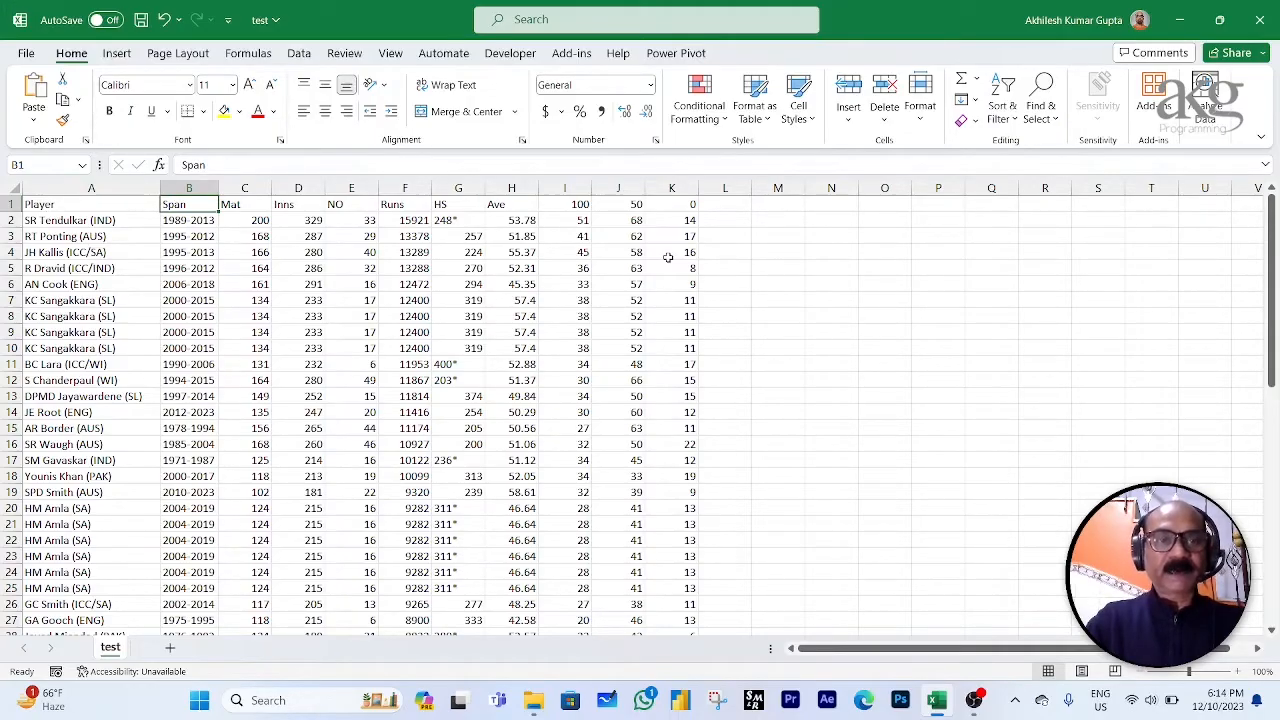
key(Right)
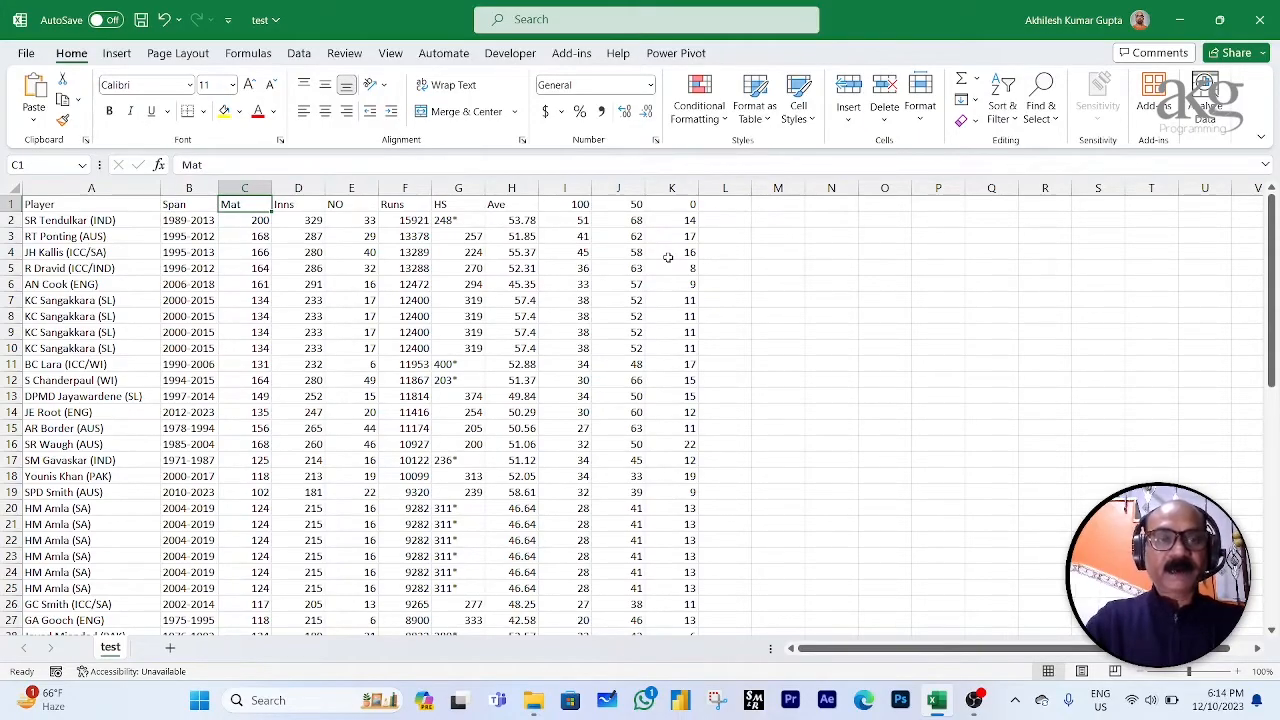
key(Right)
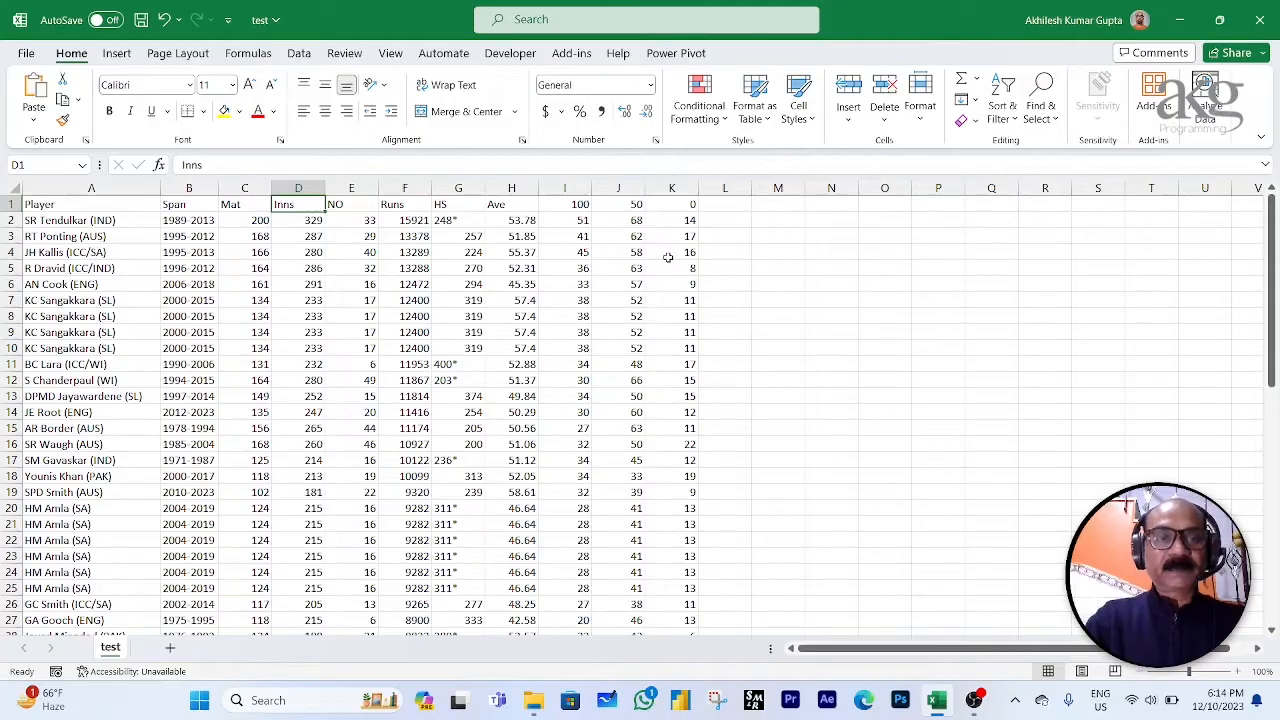
key(Right)
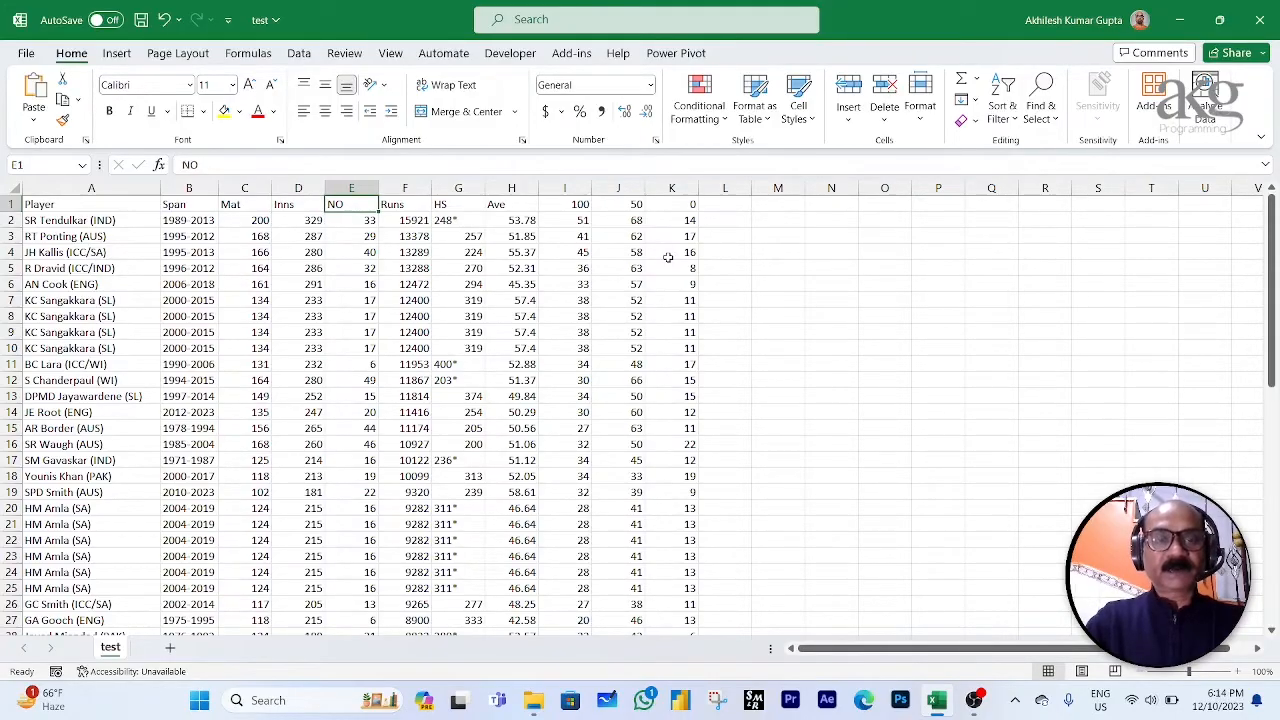
key(Right)
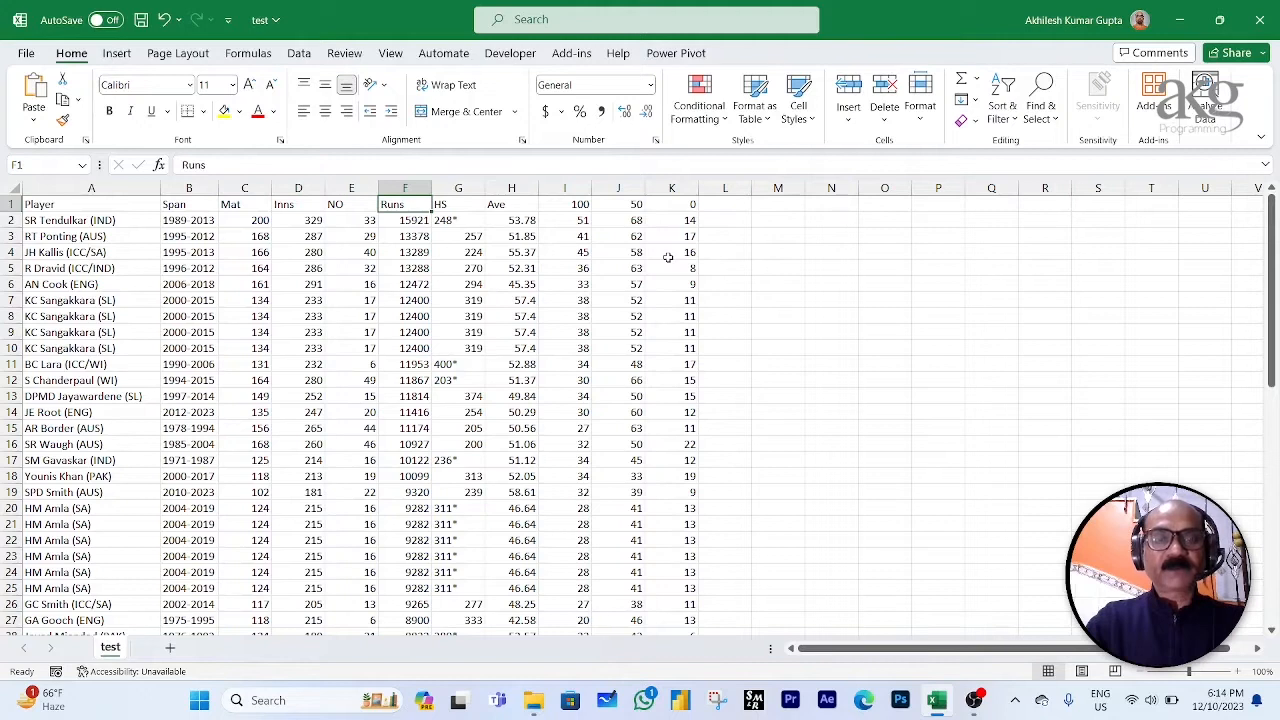
key(Right)
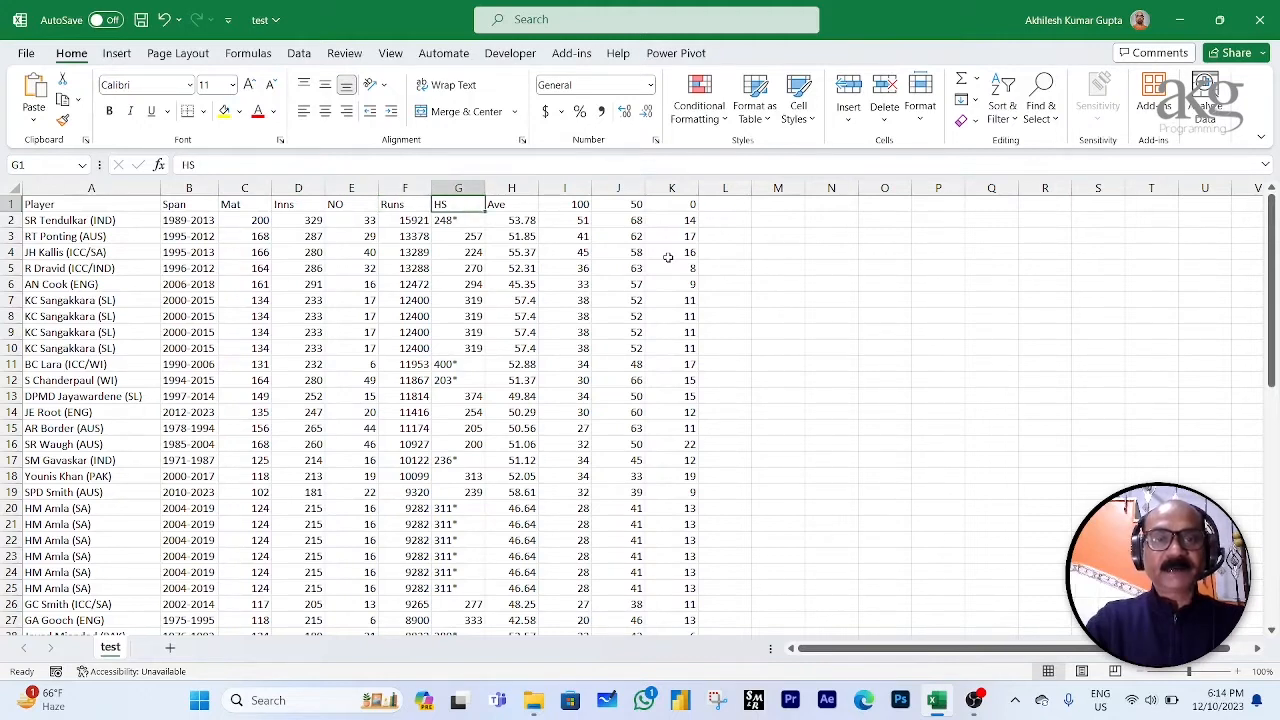
key(Right)
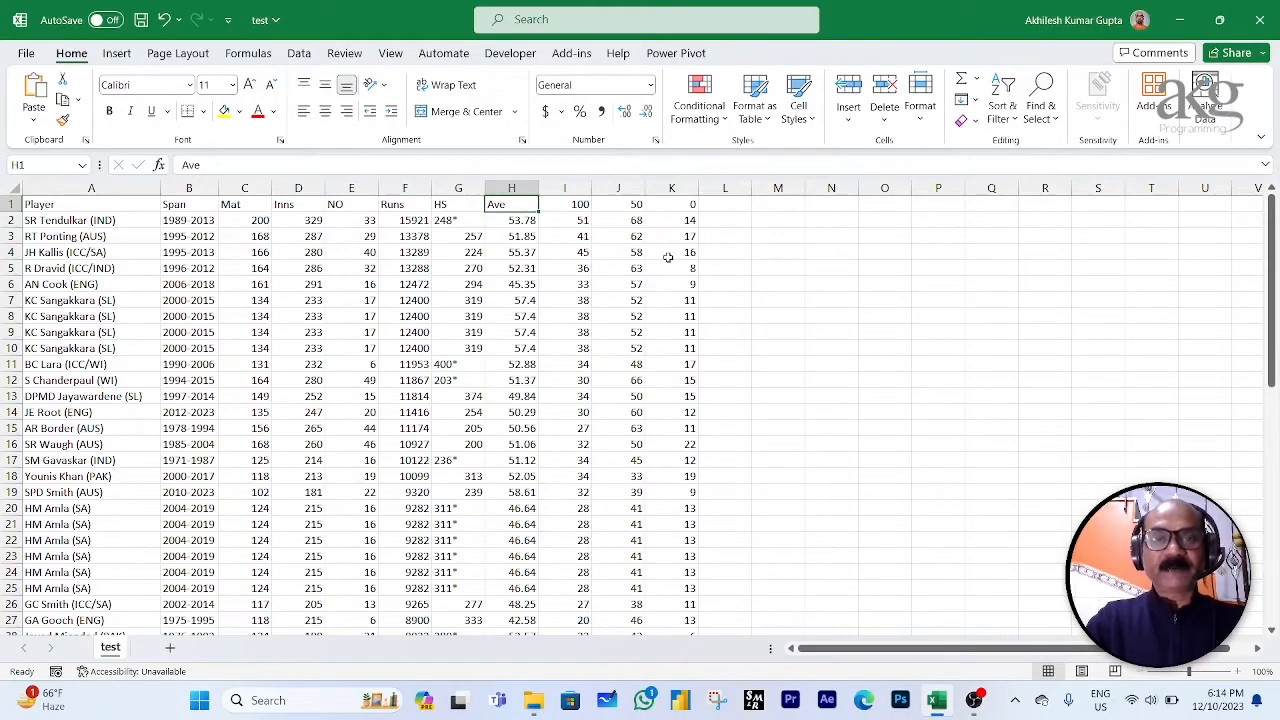
key(Right)
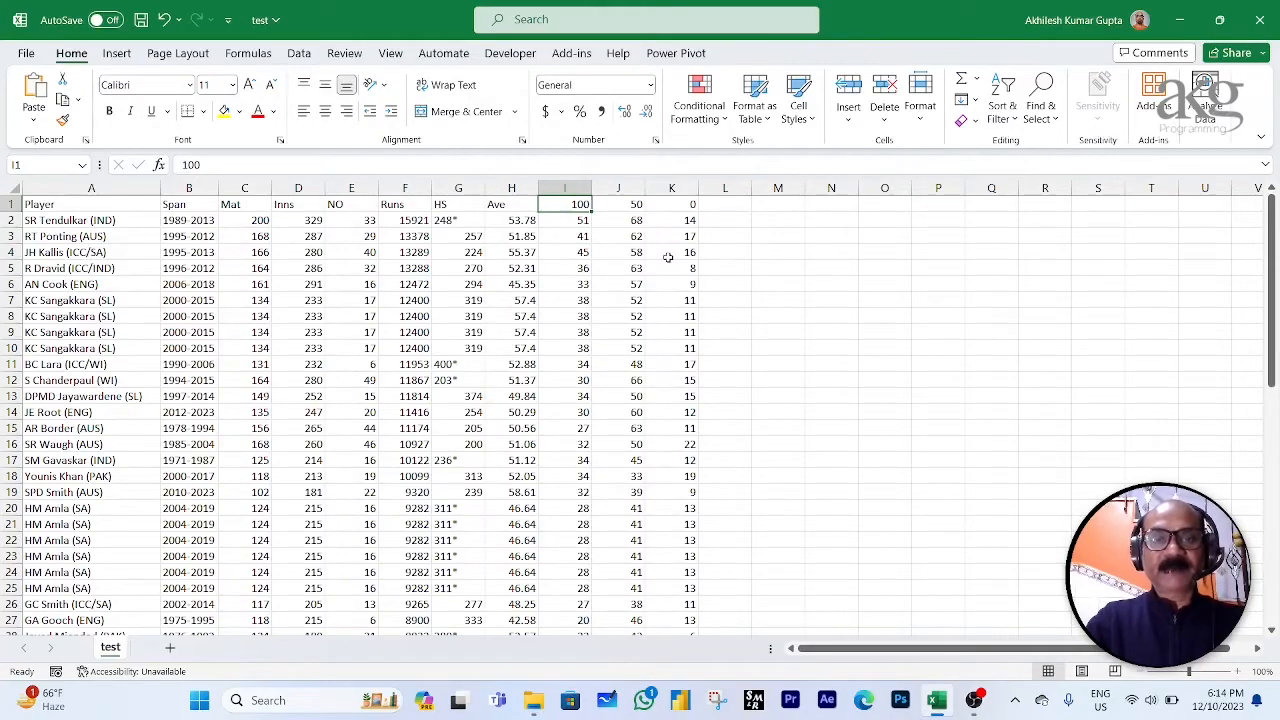
key(Right)
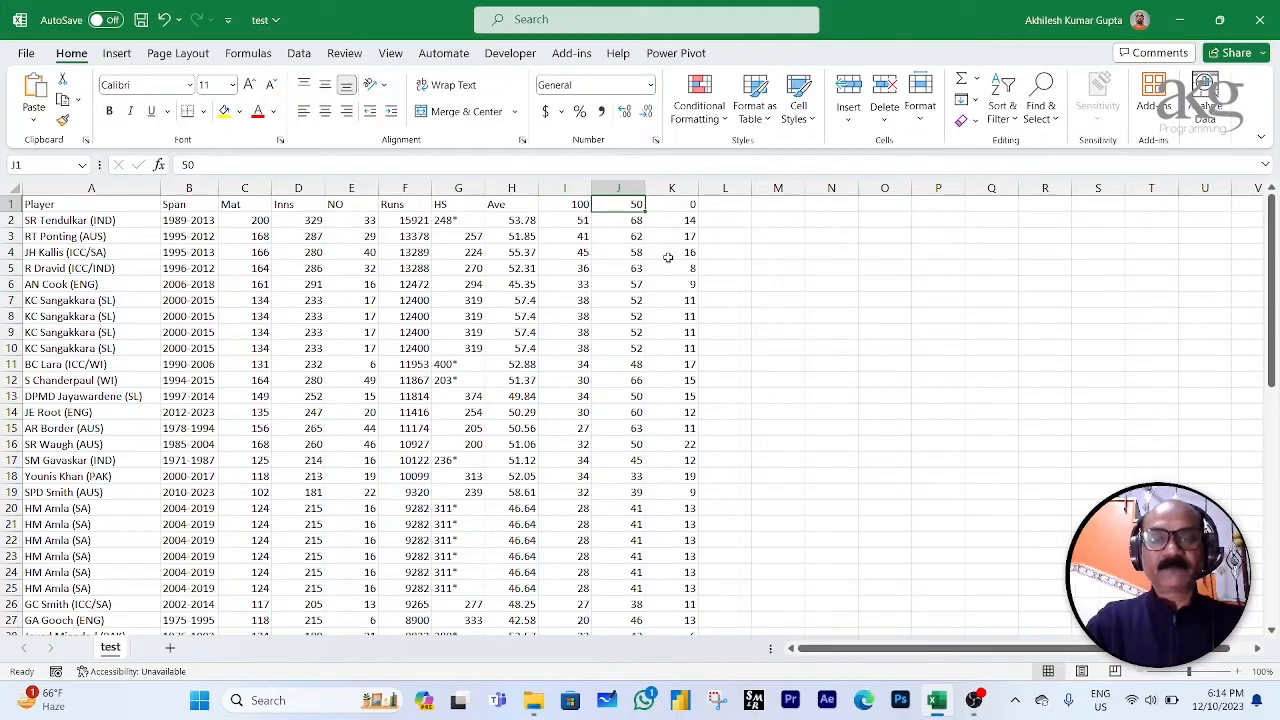
key(Right)
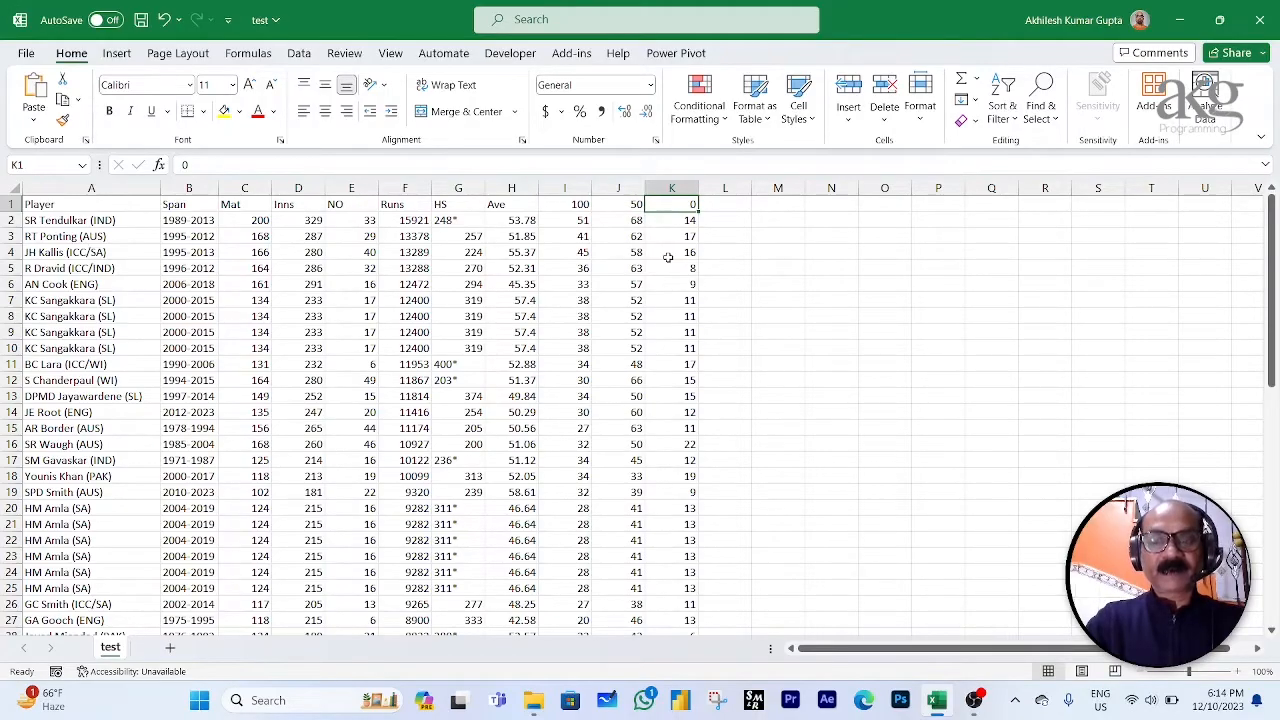
Step: Examine the extent of the data table, from the header row down to the last player record across columns A to K
key(Home)
key(ctrl+shift+Right)
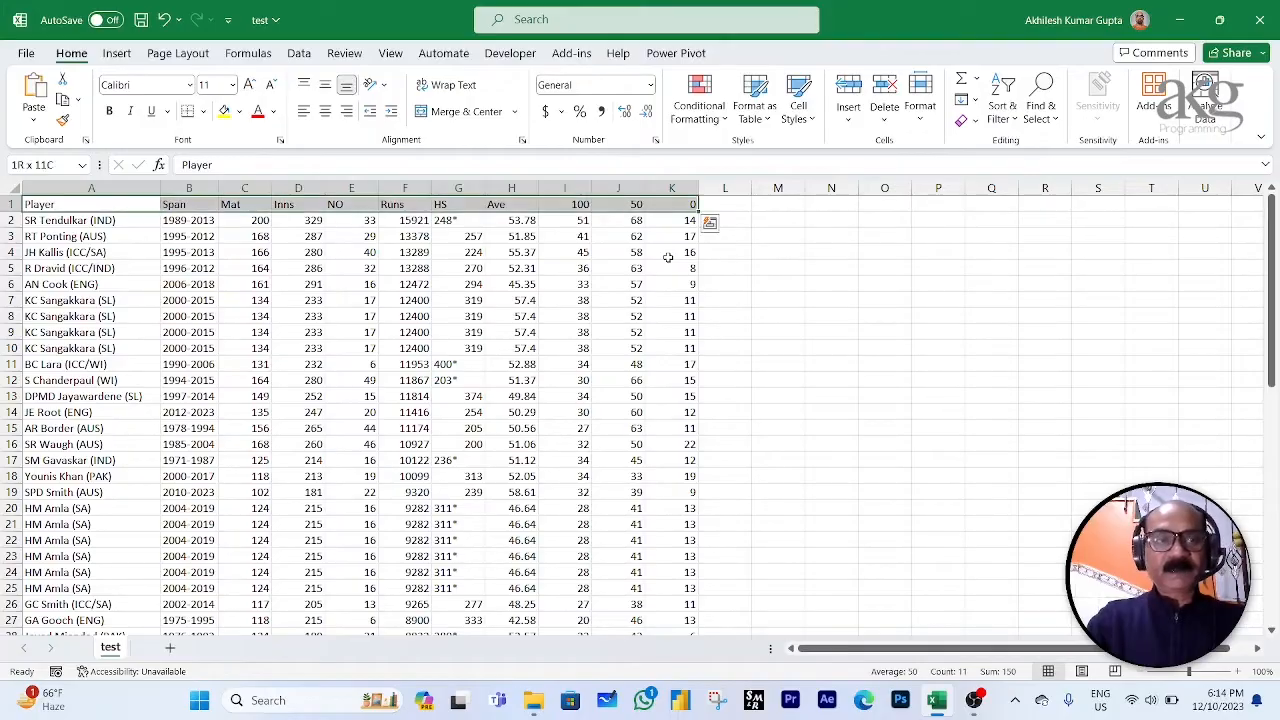
key(ctrl+shift+Down)
key(ctrl+Home)
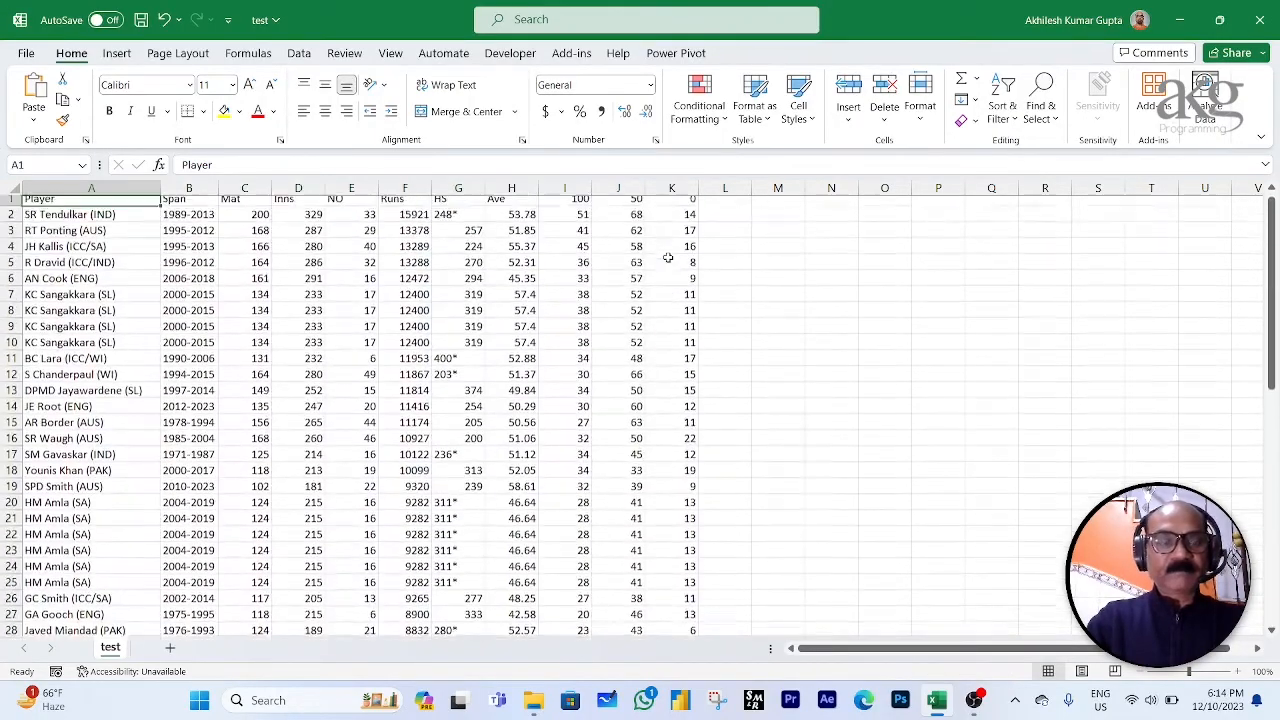
key(ctrl+shift+Right)
key(ctrl+shift+Down)
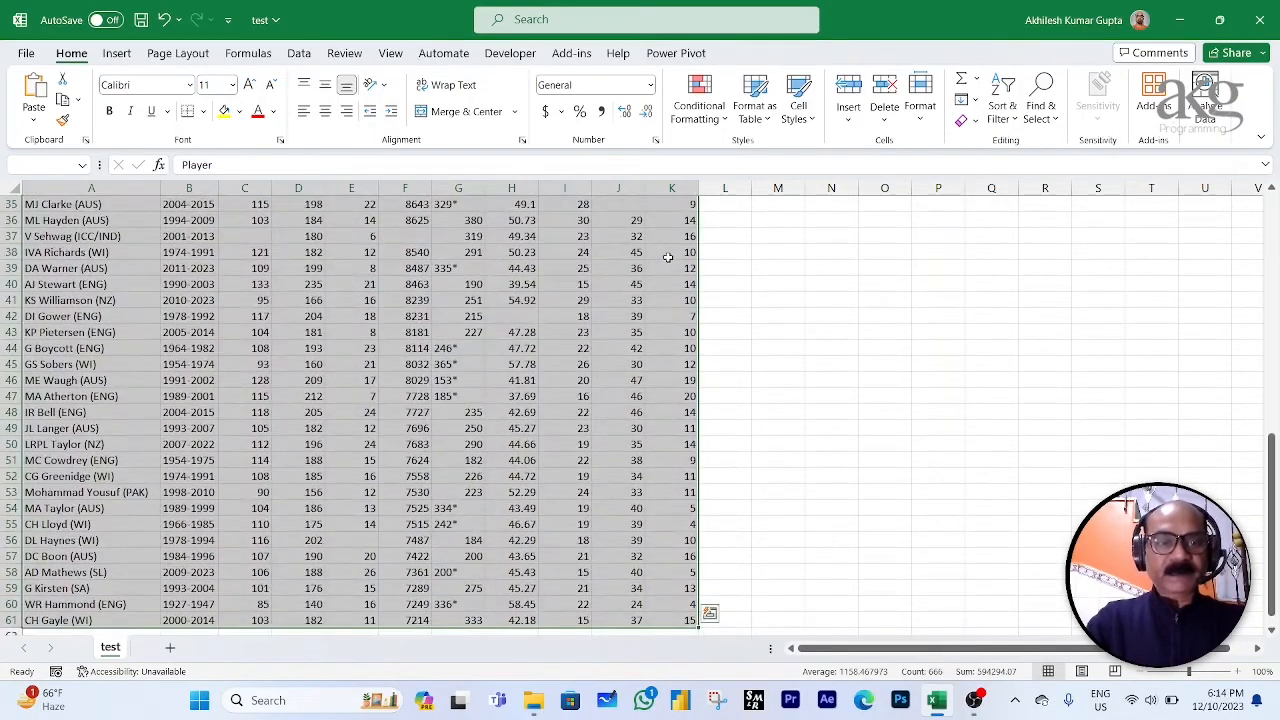
key(ctrl+Home)
key(ctrl+shift+Right)
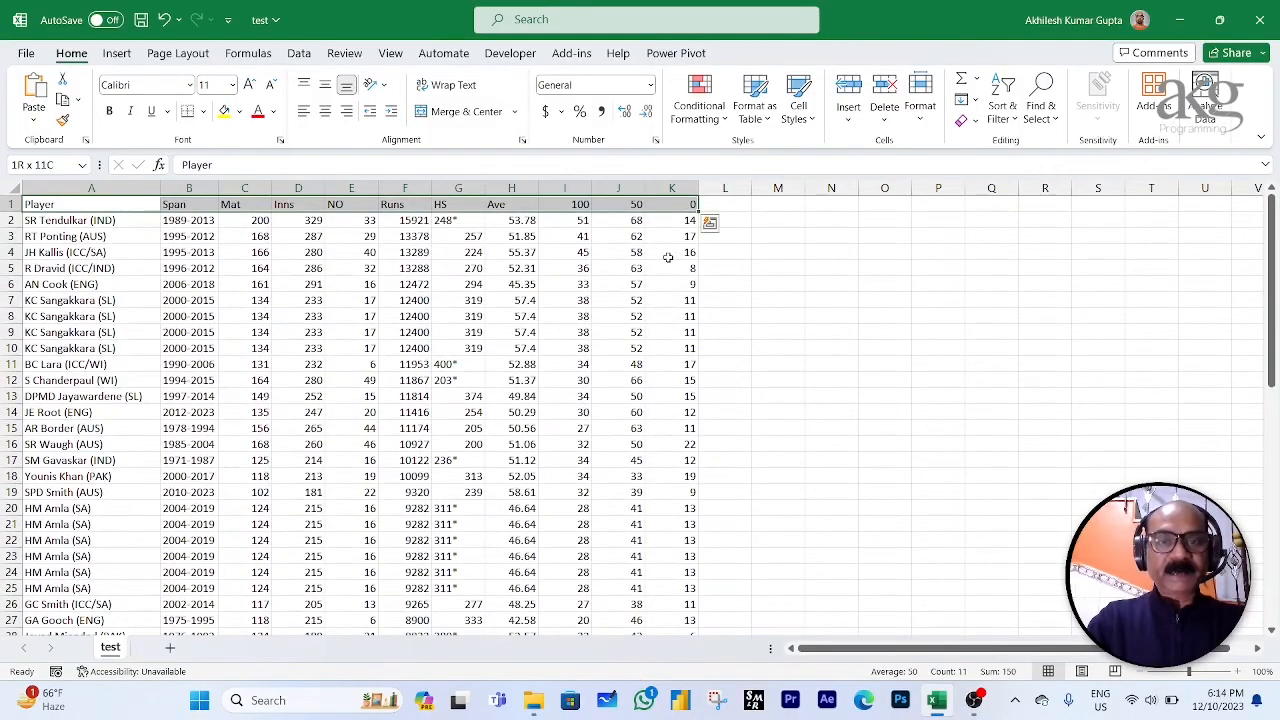
key(ctrl+shift+Down)
key(ctrl+Home)
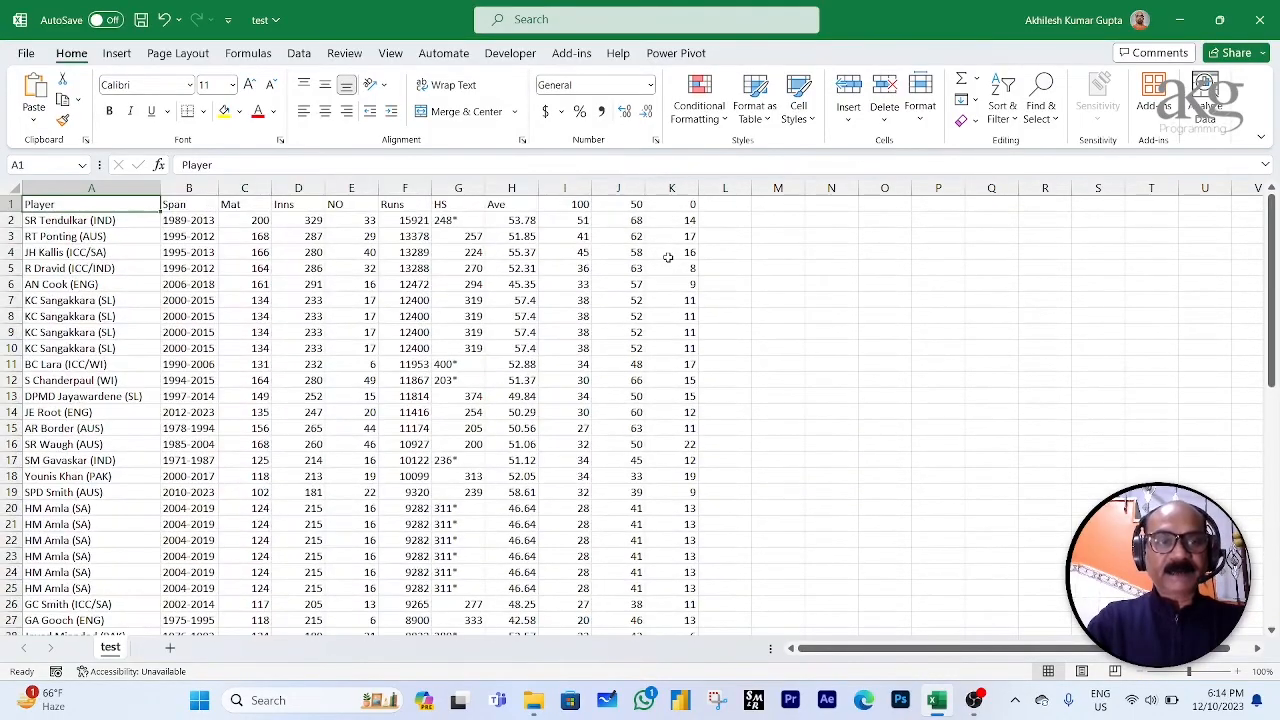
key(ctrl+Down)
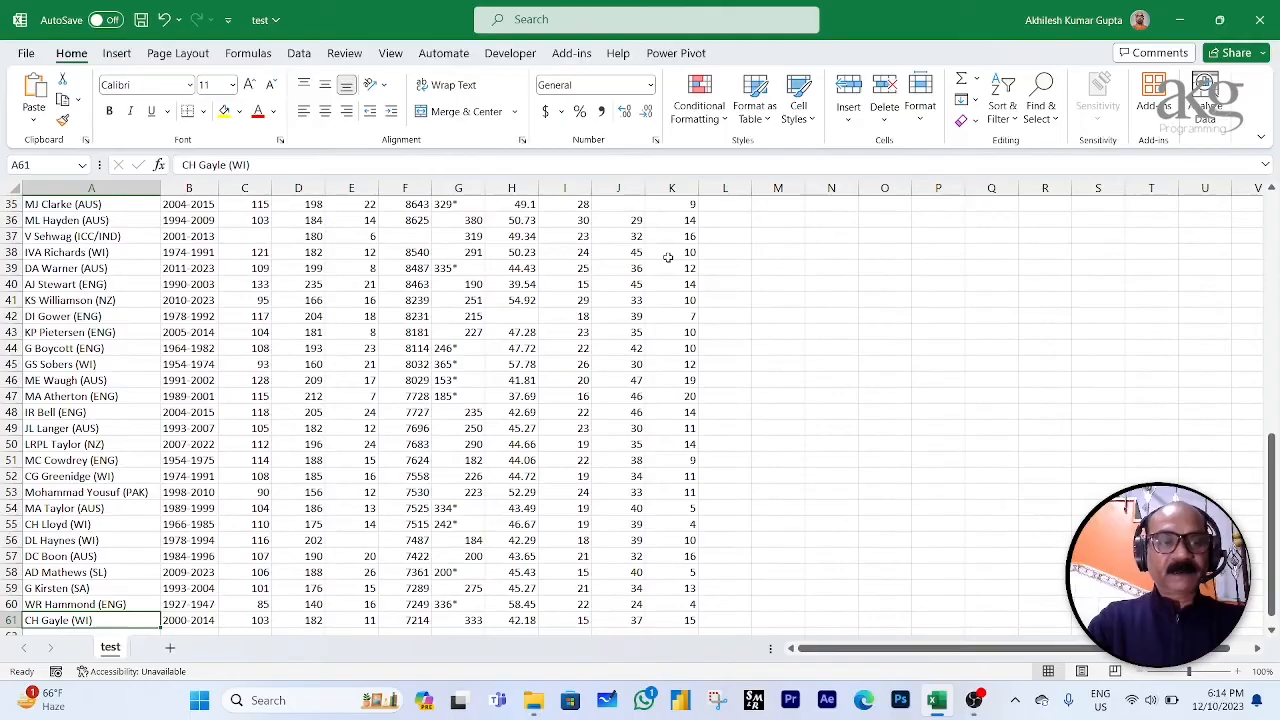
key(ctrl+Home)
key(ctrl+shift+Right)
key(ctrl+shift+Down)
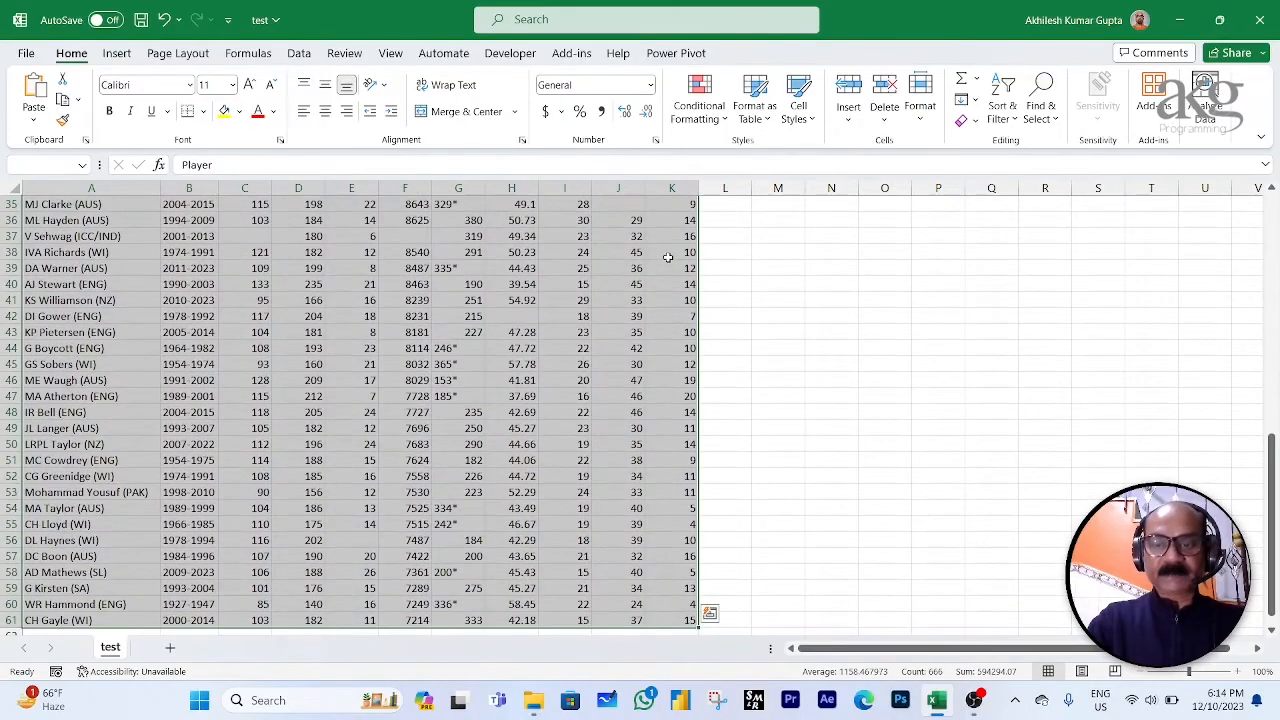
key(ctrl+Home)
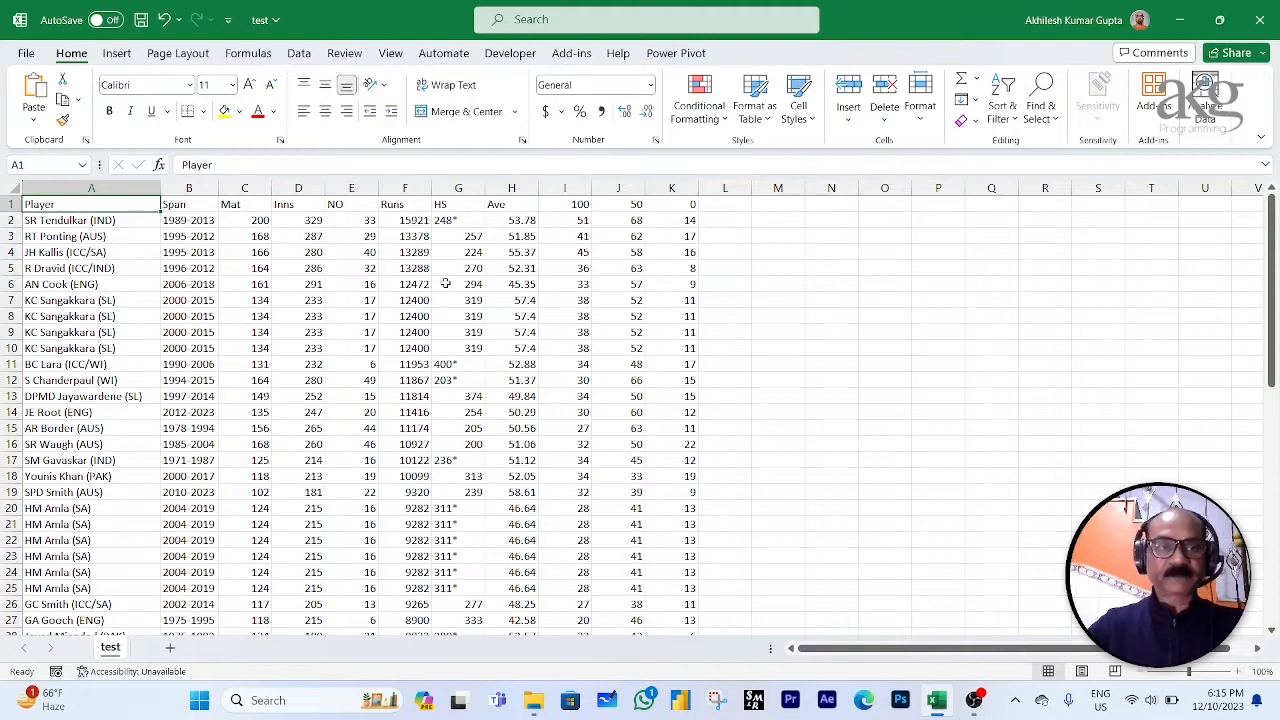
Step: Inspect the Player column for repeated records in rows 7–10, 20–25 and 32–34
click(78, 303)
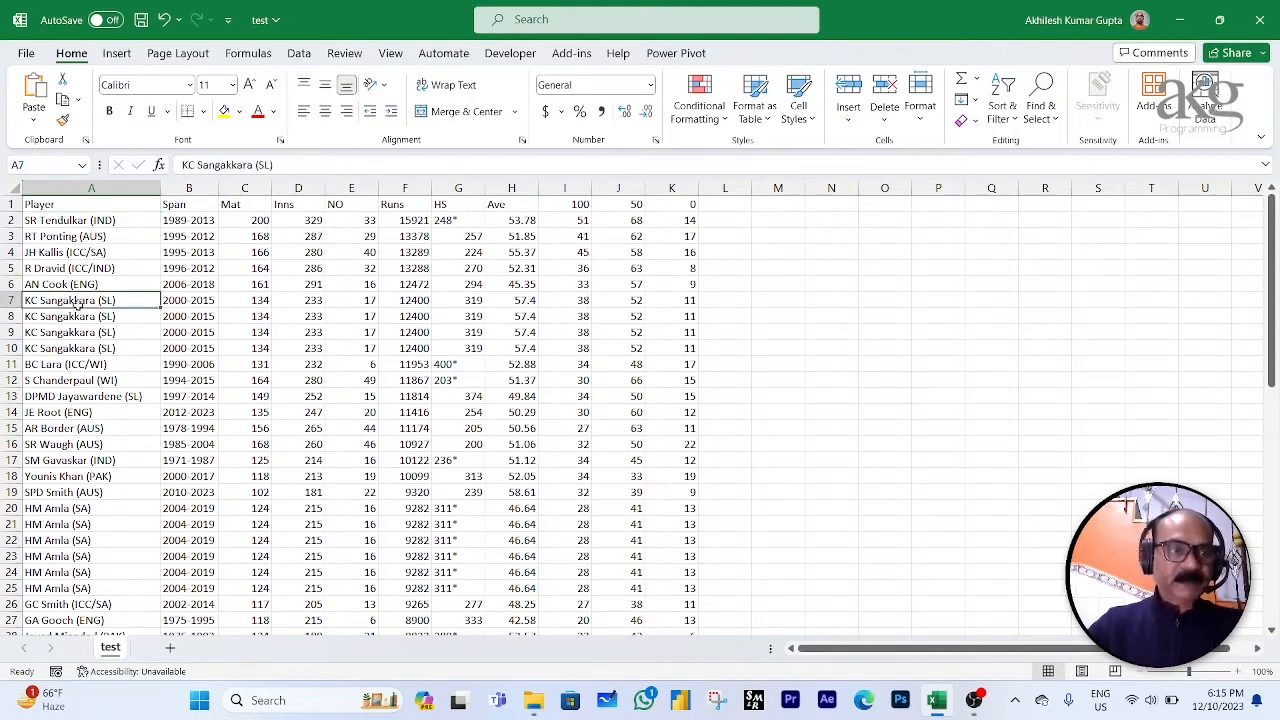
drag(78, 303, 78, 348)
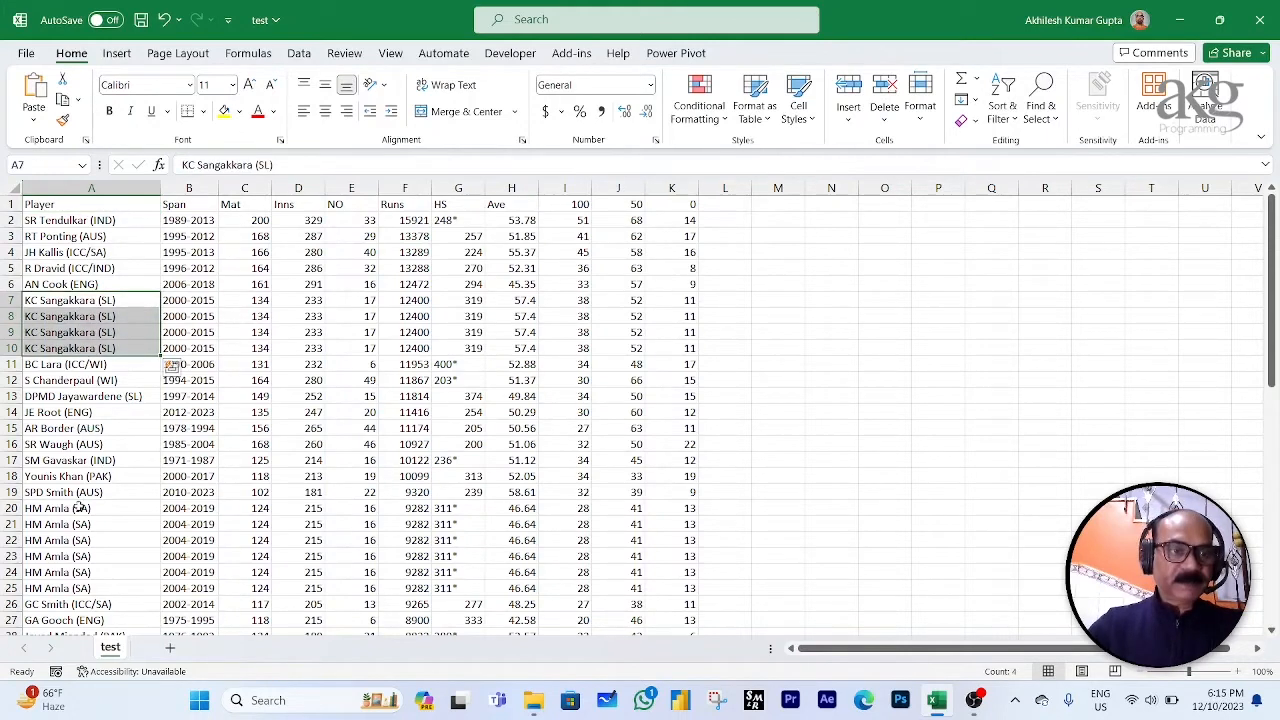
drag(80, 508, 70, 590)
scroll(97, 540, down, 4)
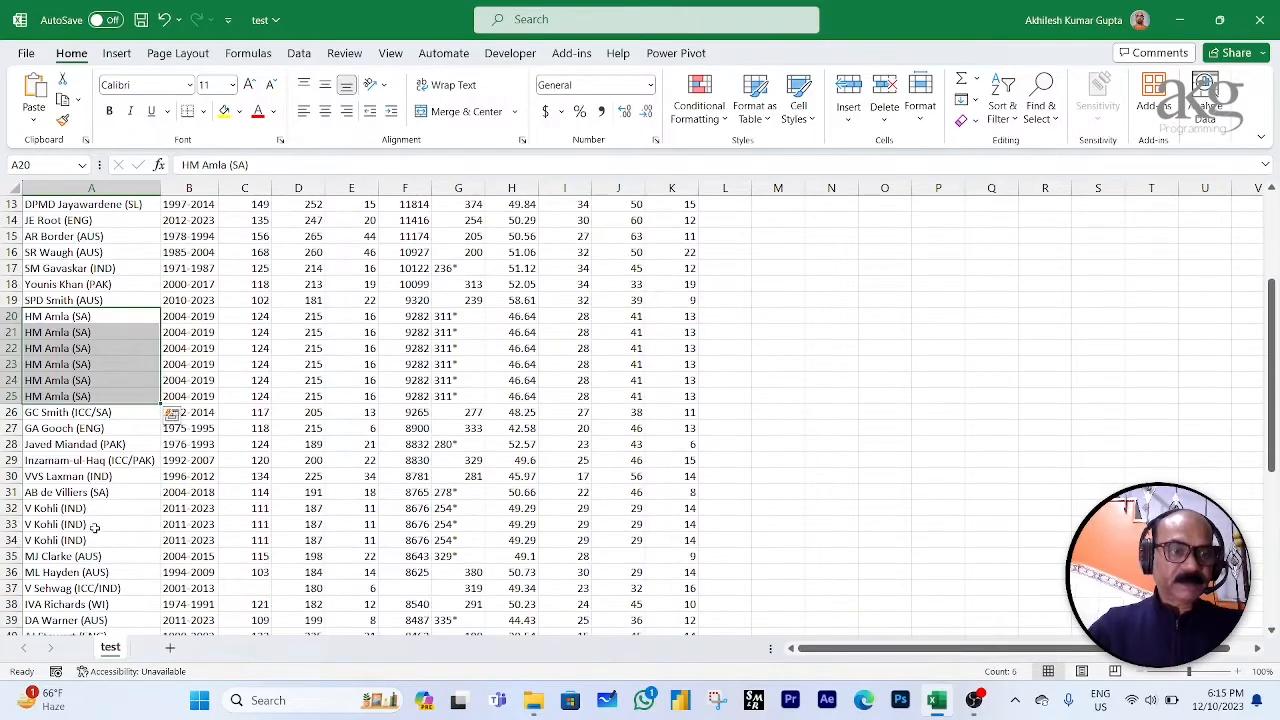
drag(80, 508, 76, 539)
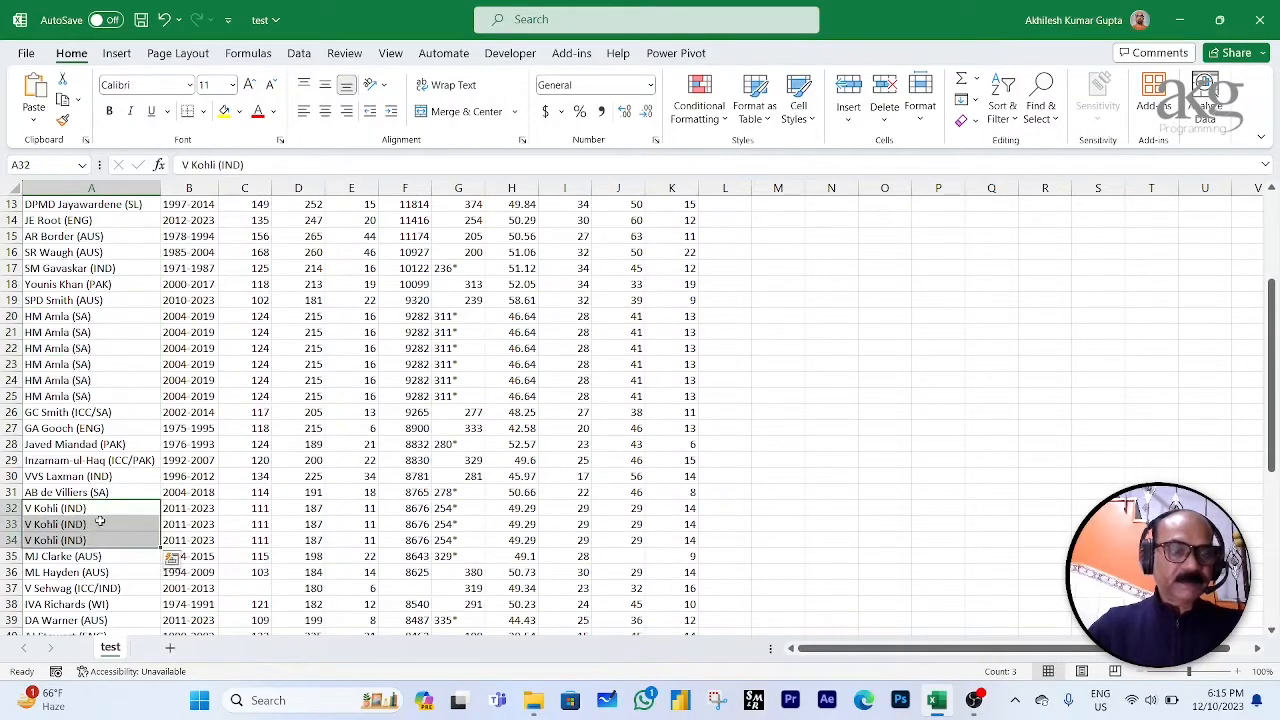
click(213, 349)
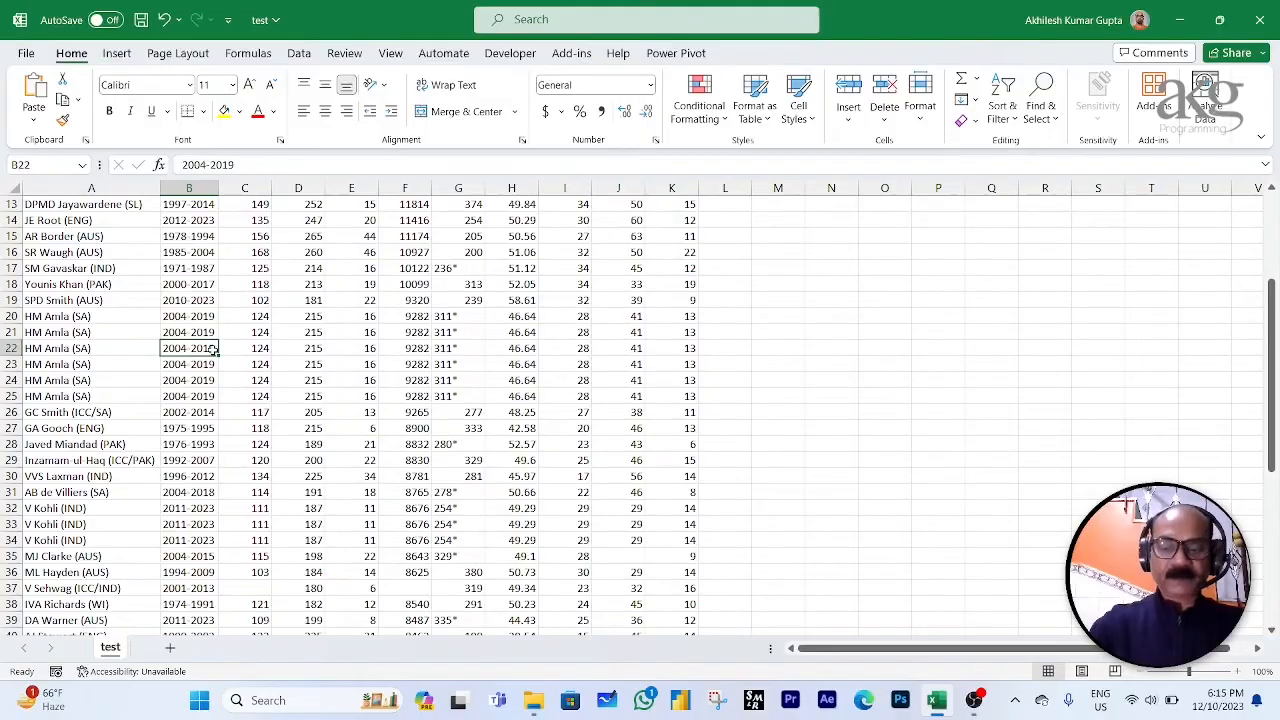
key(ctrl+Up)
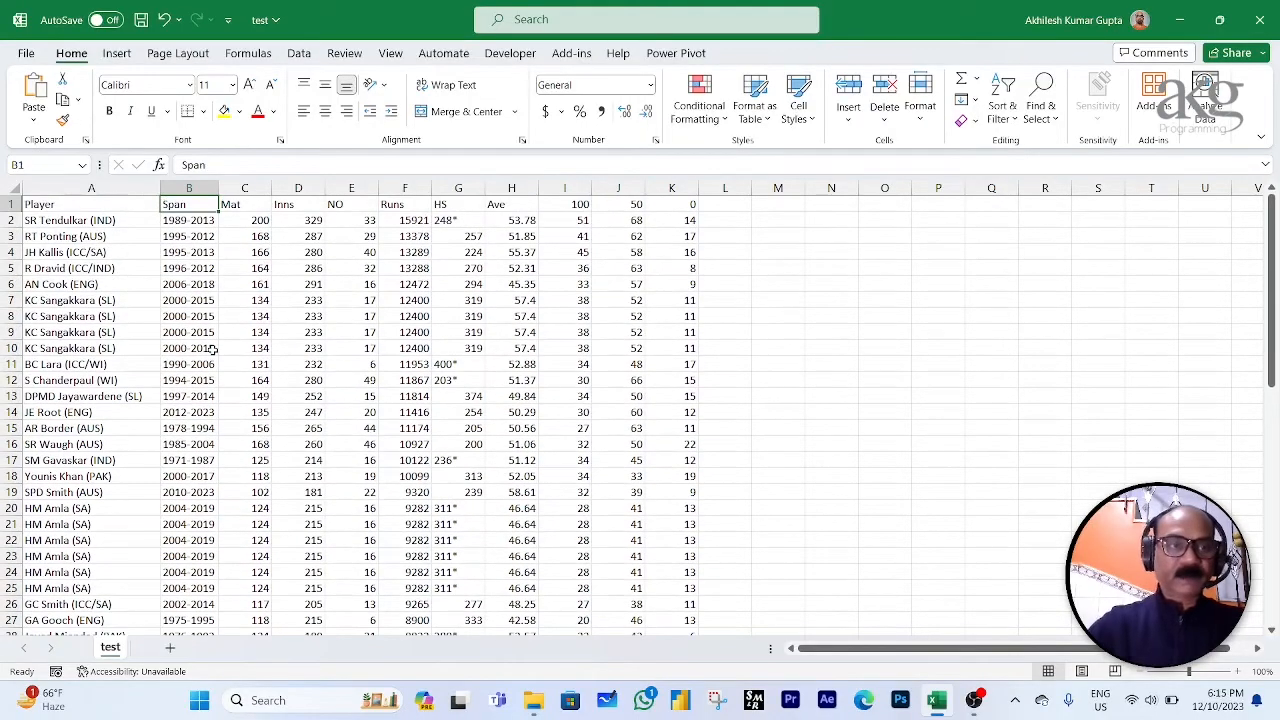
Step: Remove duplicate rows from the whole sheet, comparing only the Player column
click(38, 204)
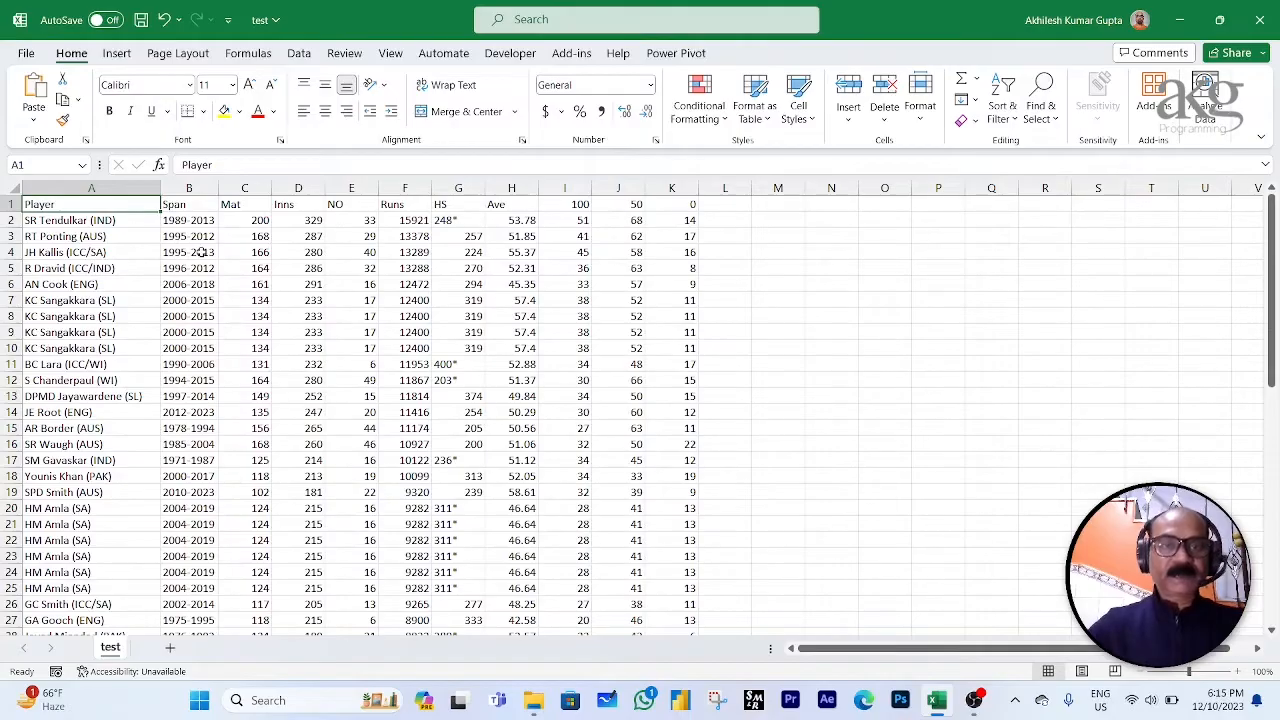
click(14, 188)
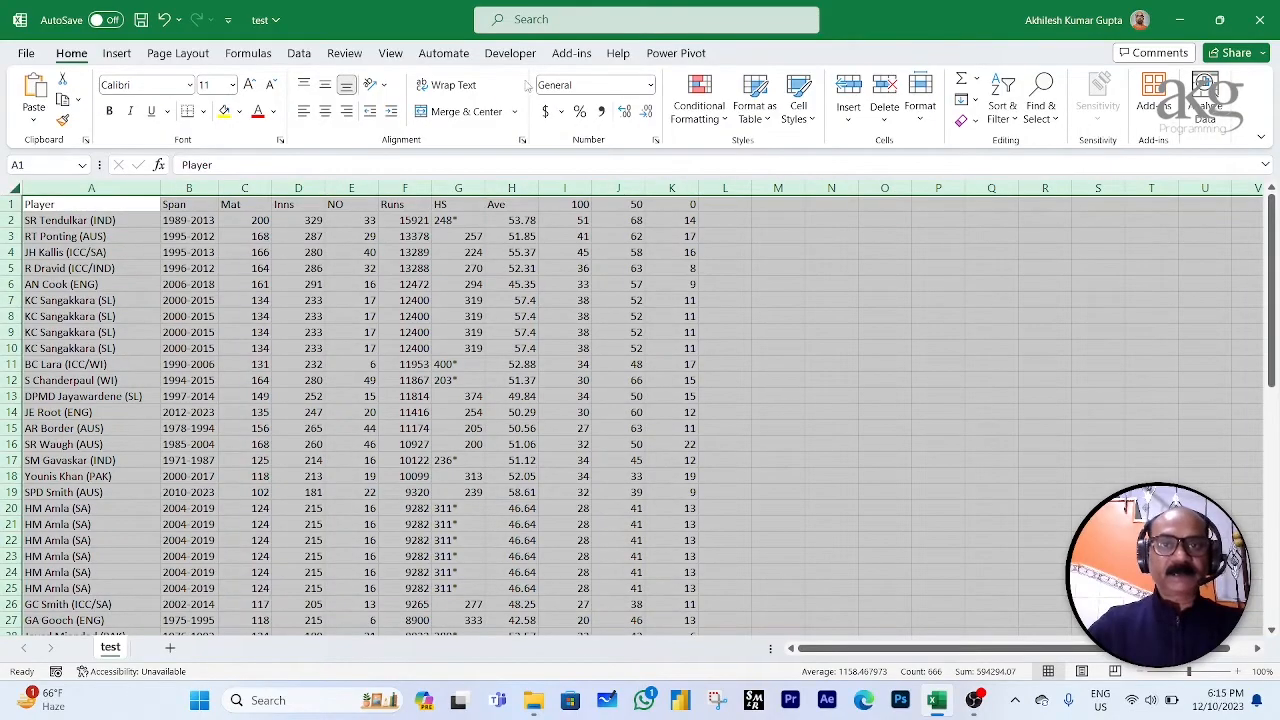
click(300, 55)
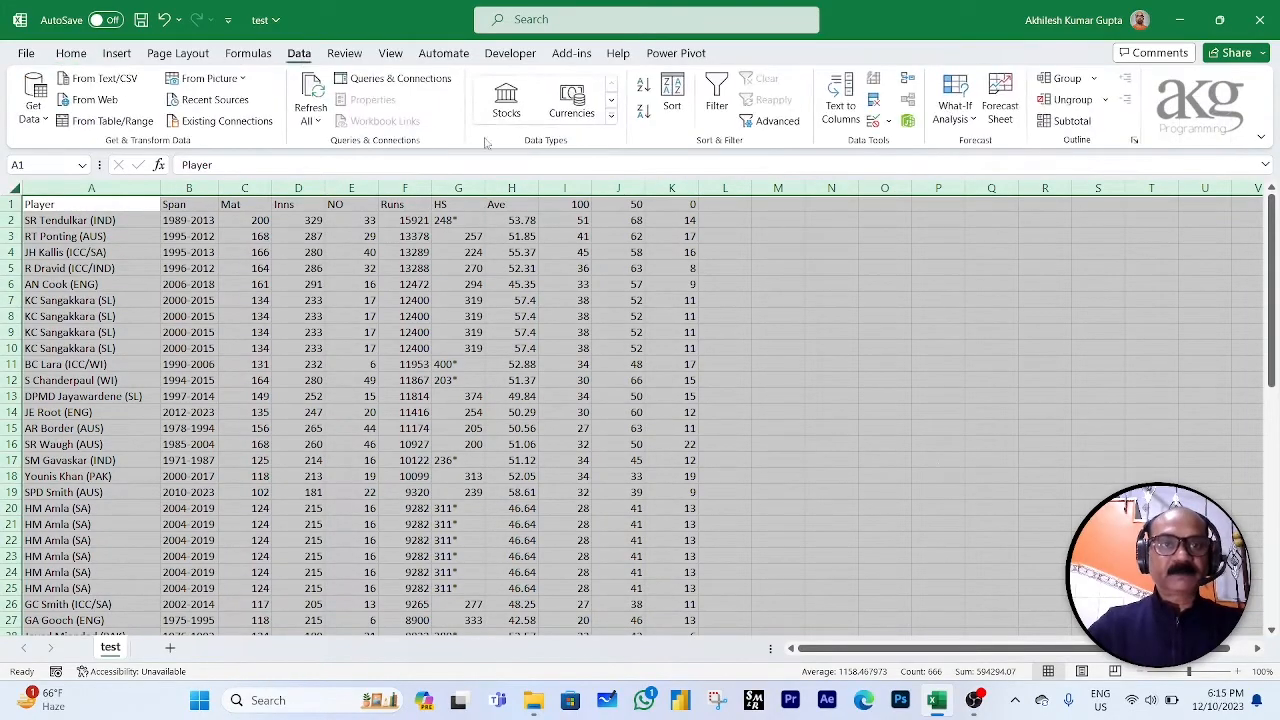
click(876, 100)
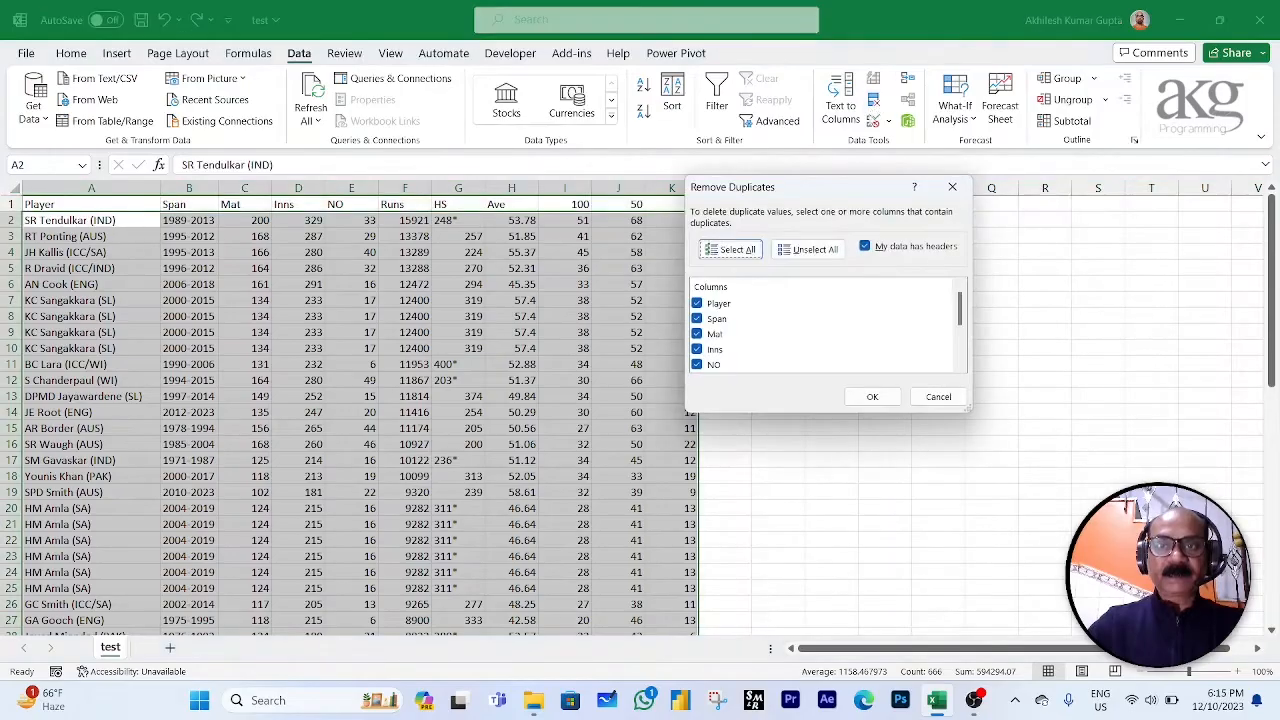
click(822, 258)
click(716, 303)
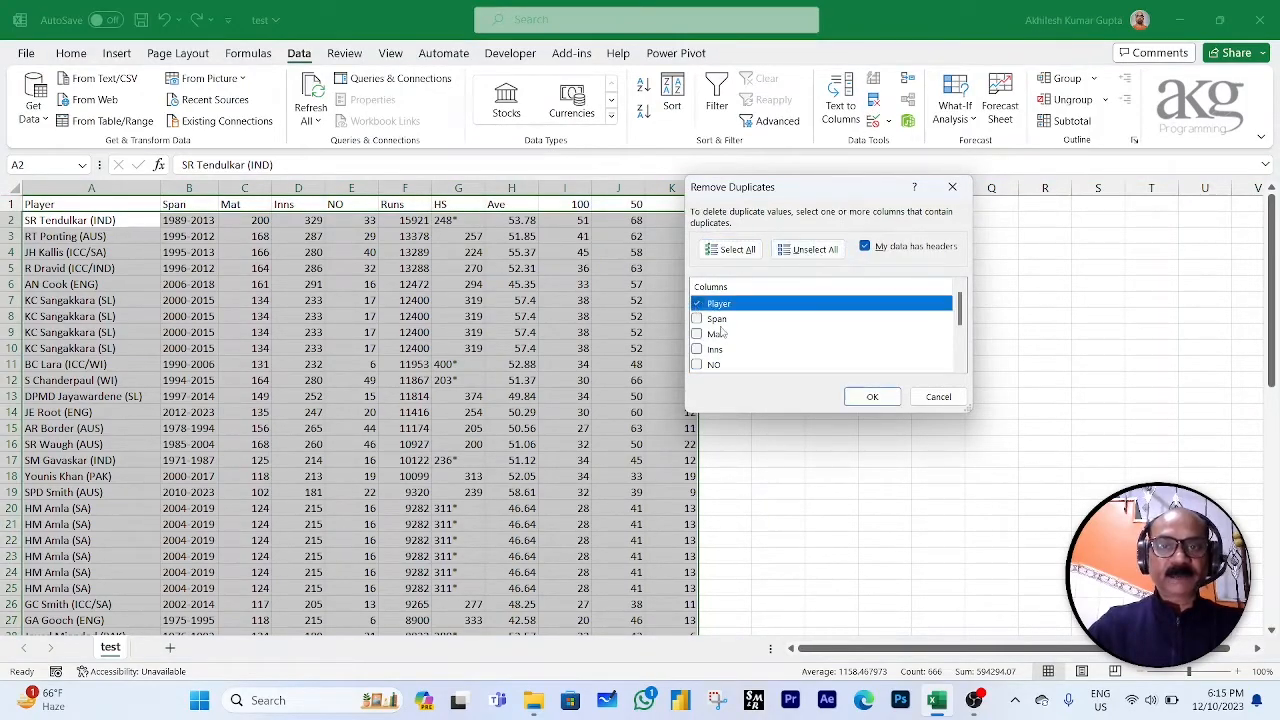
click(870, 397)
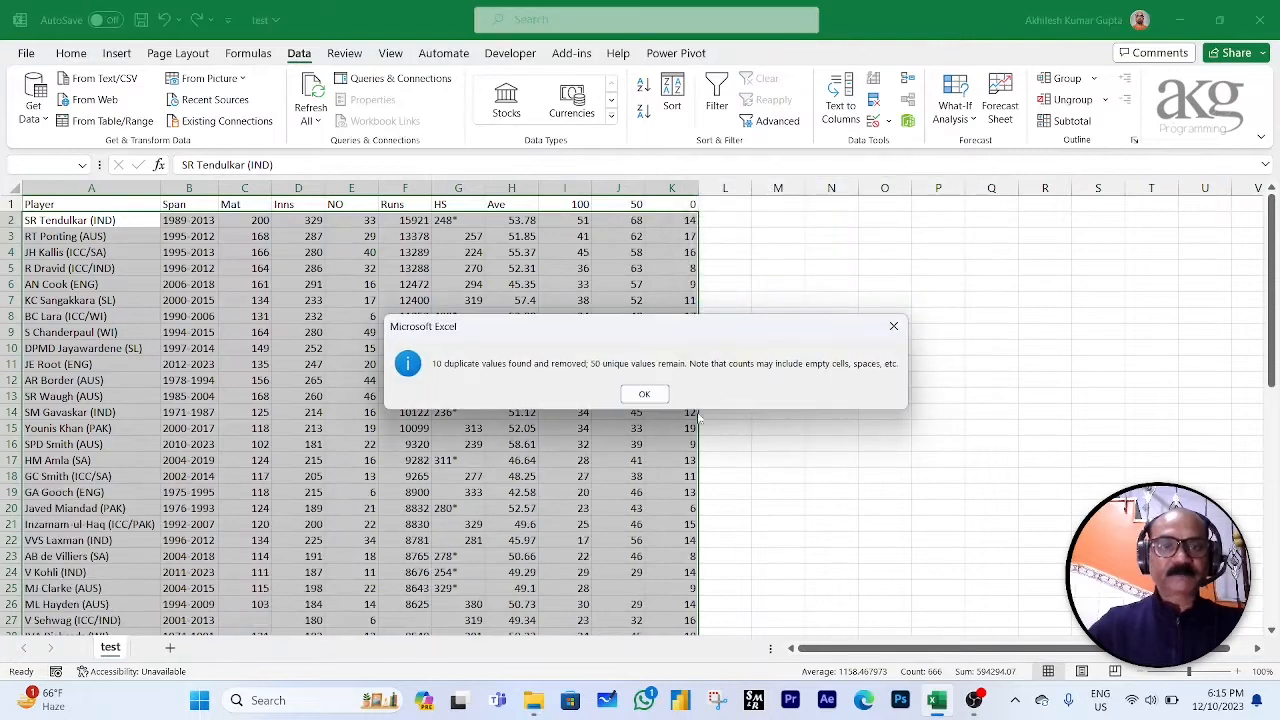
click(644, 394)
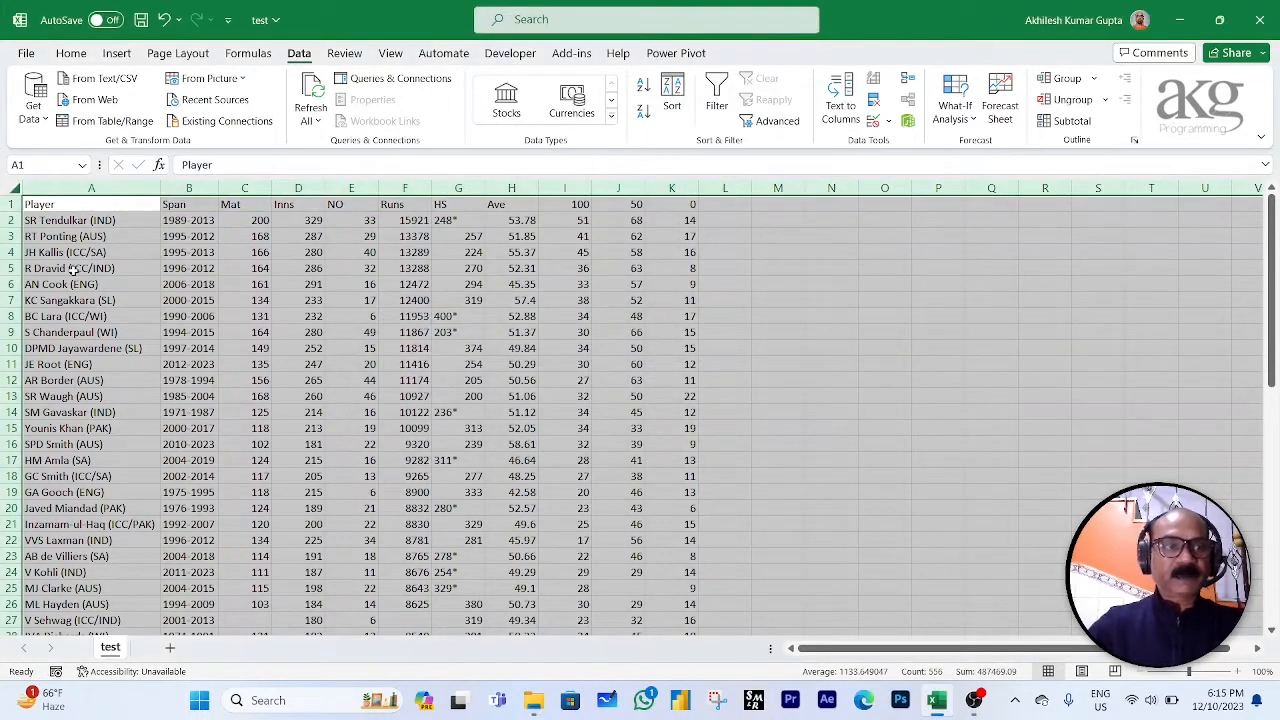
Step: Check the Player column for leftover duplicates around rows 7, 17 and 24
click(72, 270)
scroll(72, 280, down, 1)
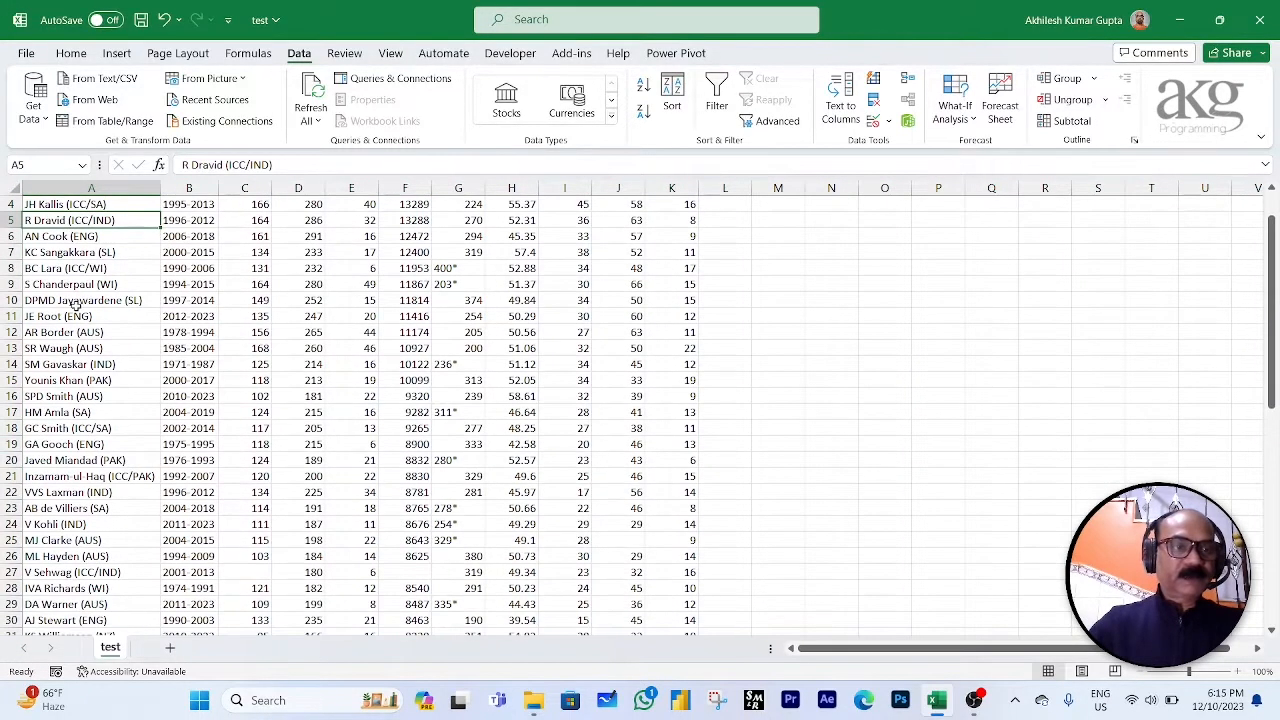
scroll(70, 300, up, 1)
scroll(62, 300, down, 1)
click(62, 253)
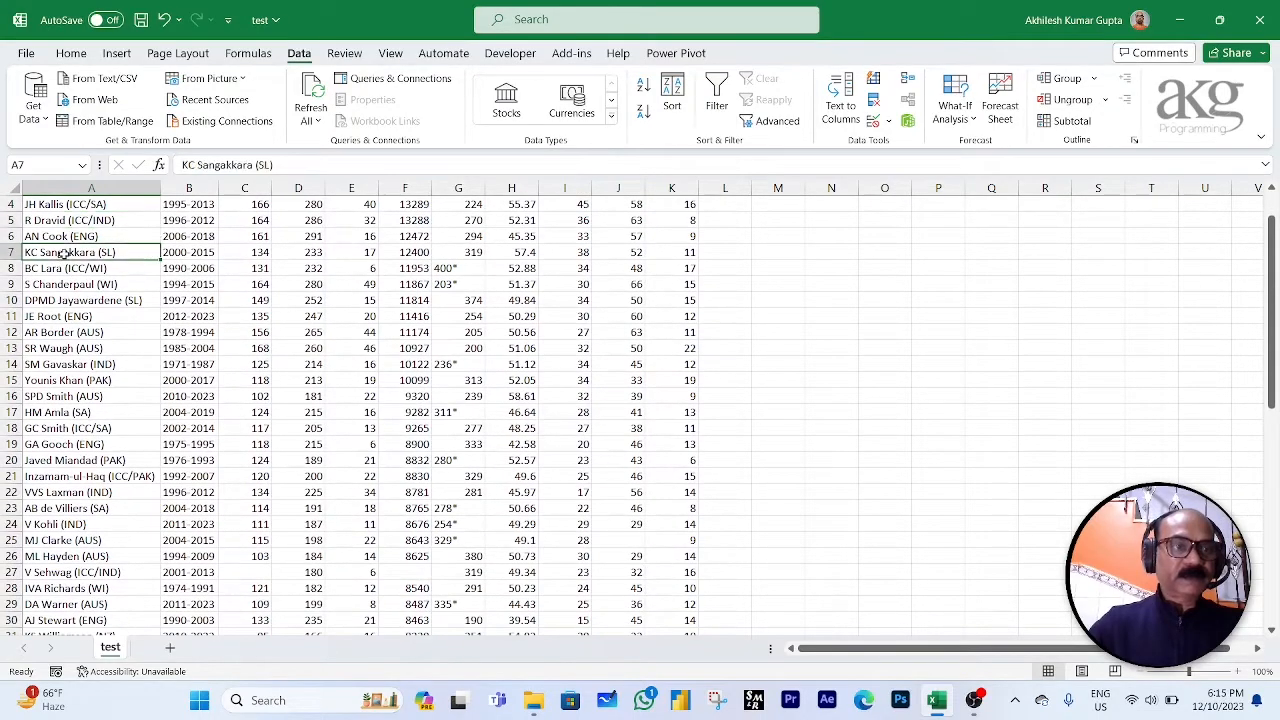
click(55, 412)
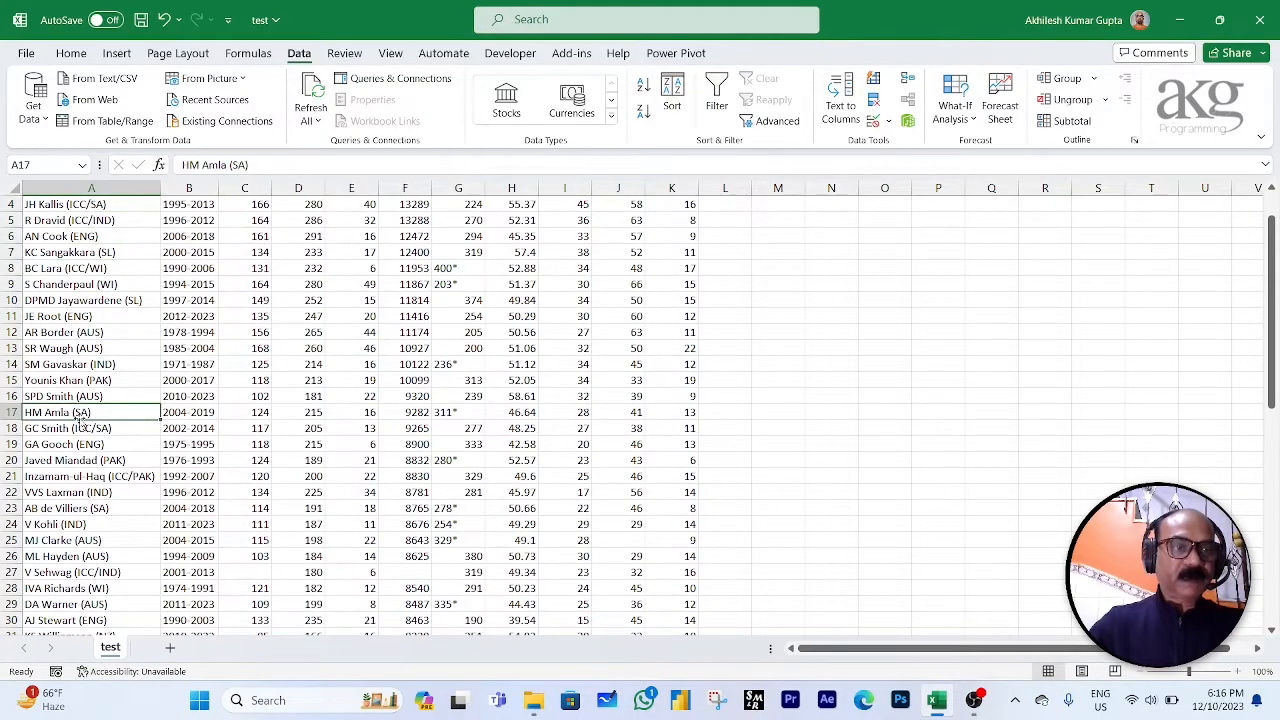
click(65, 530)
scroll(100, 460, up, 1)
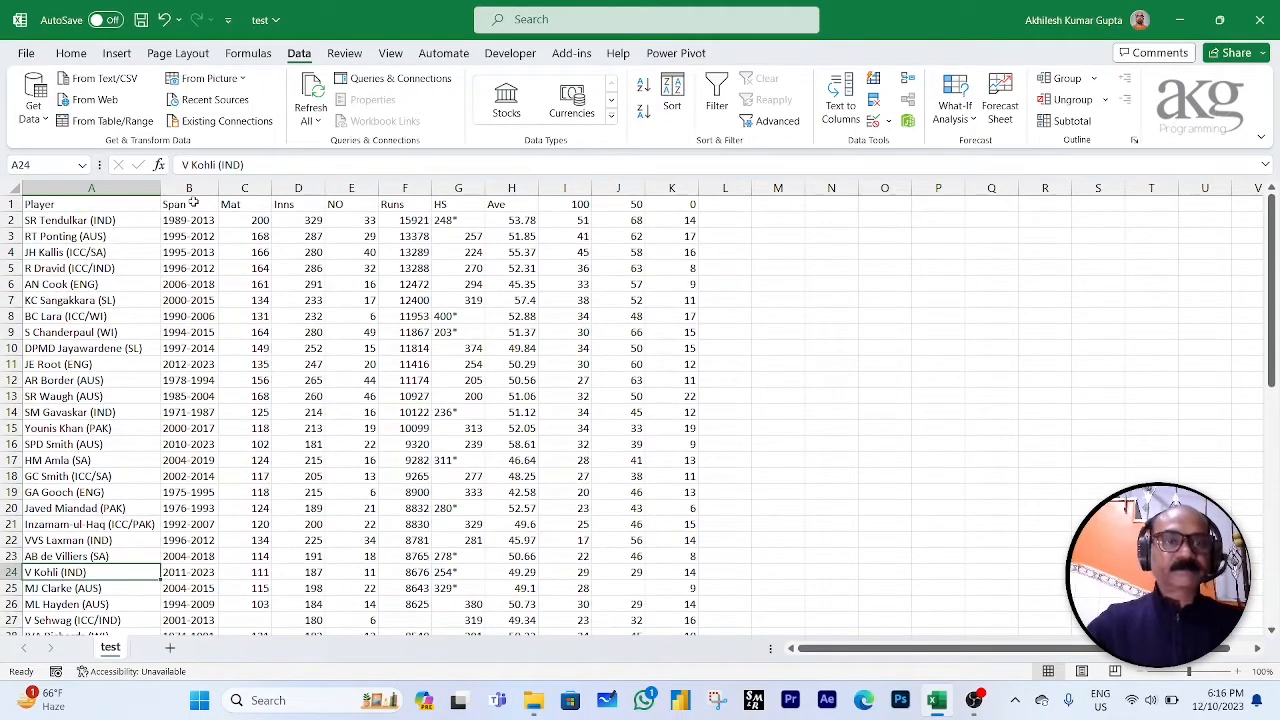
Step: Examine the HS column for scores not stored as plain numbers, checking rows 2, 8 and 9
click(458, 187)
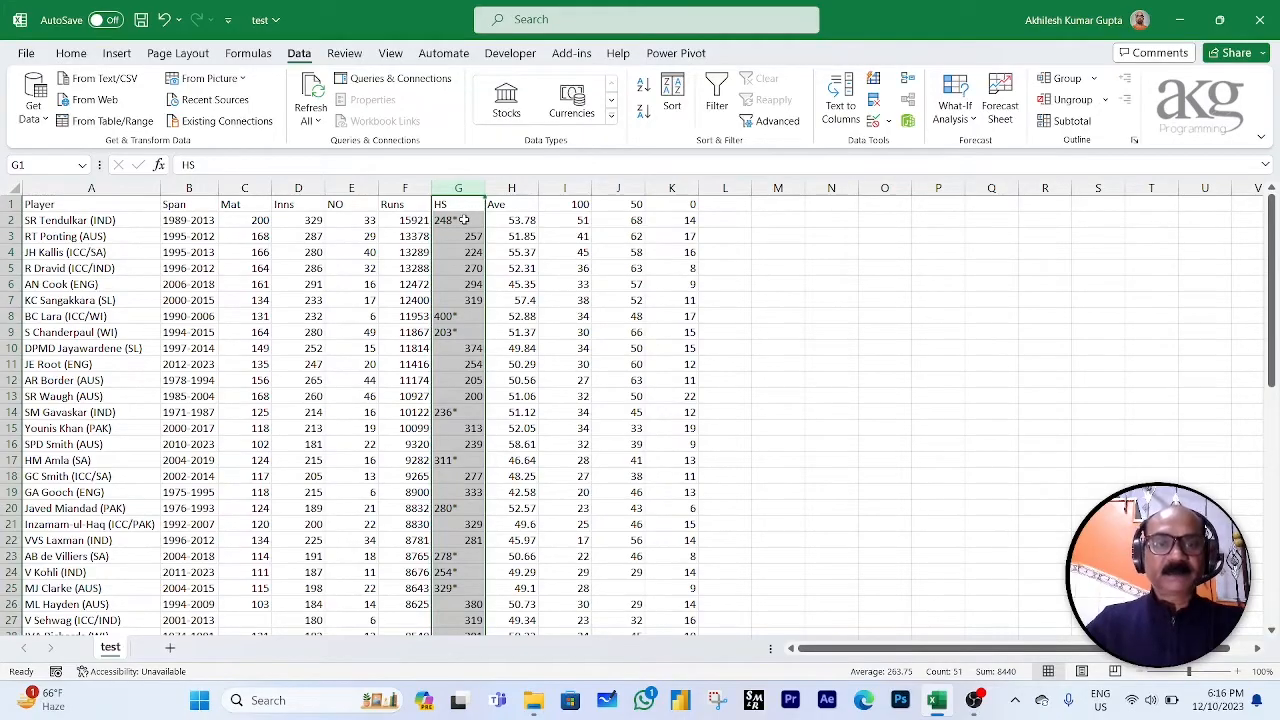
click(463, 220)
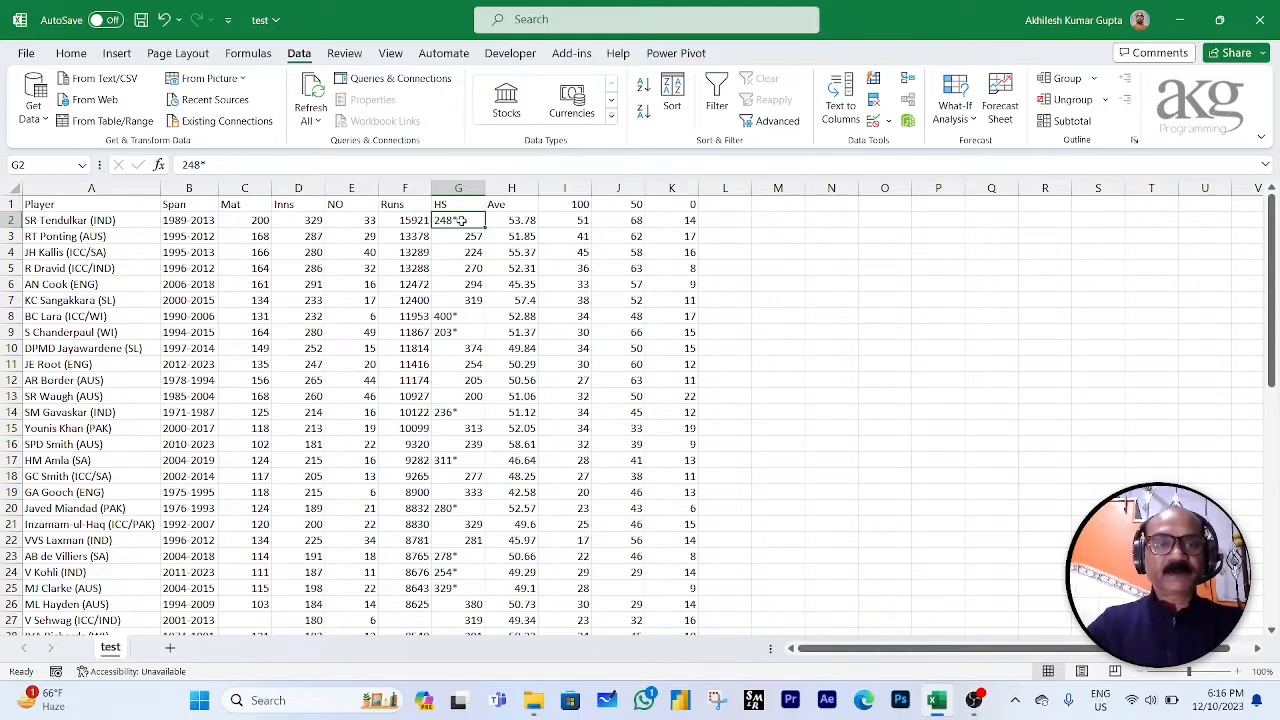
click(446, 316)
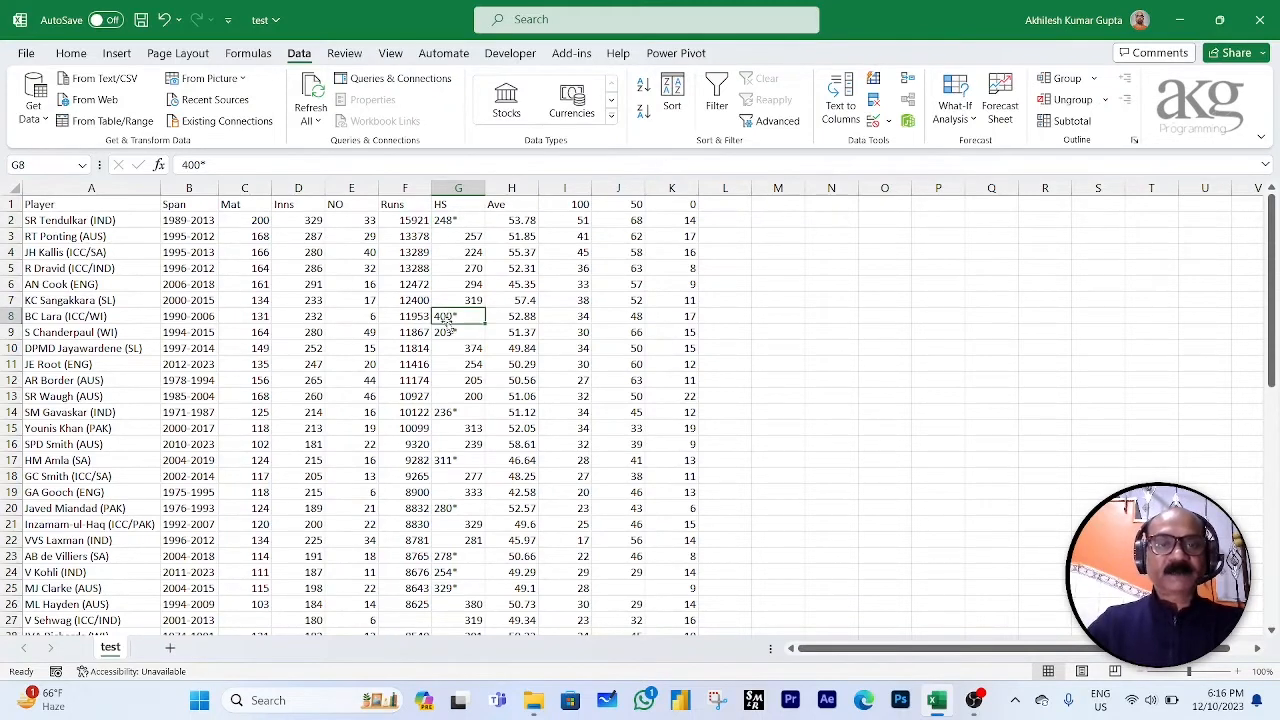
click(445, 335)
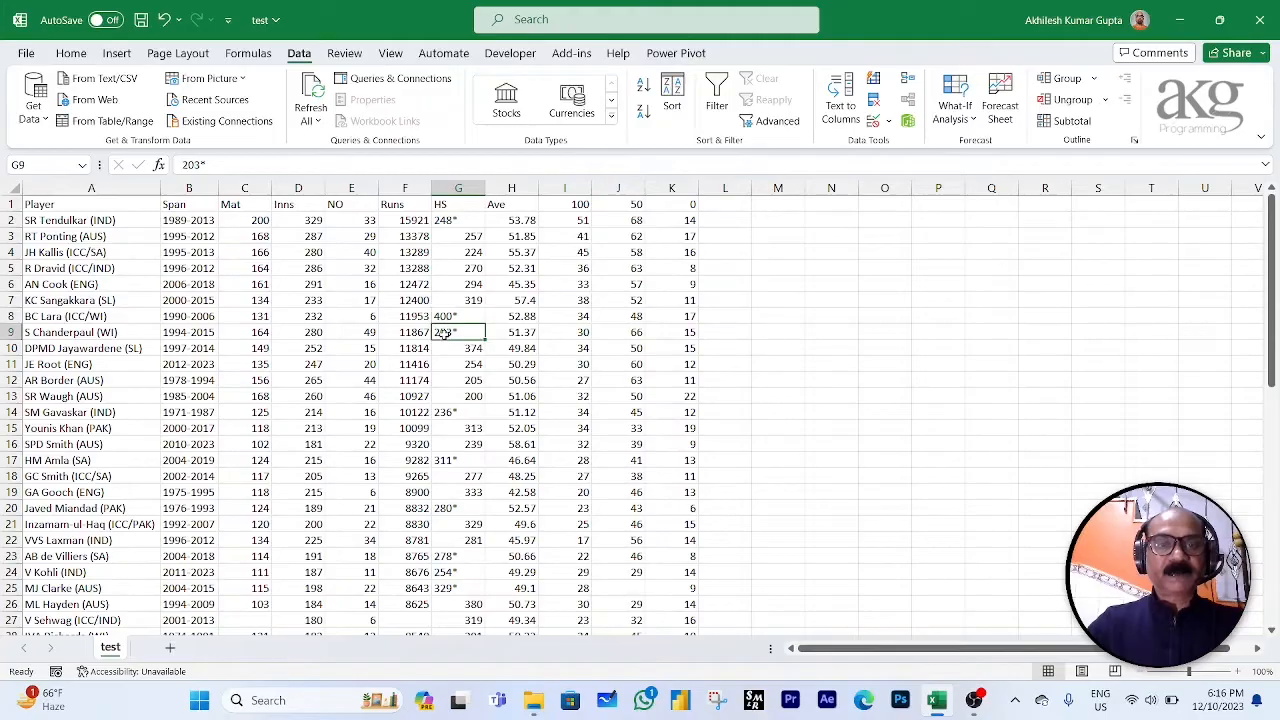
click(443, 220)
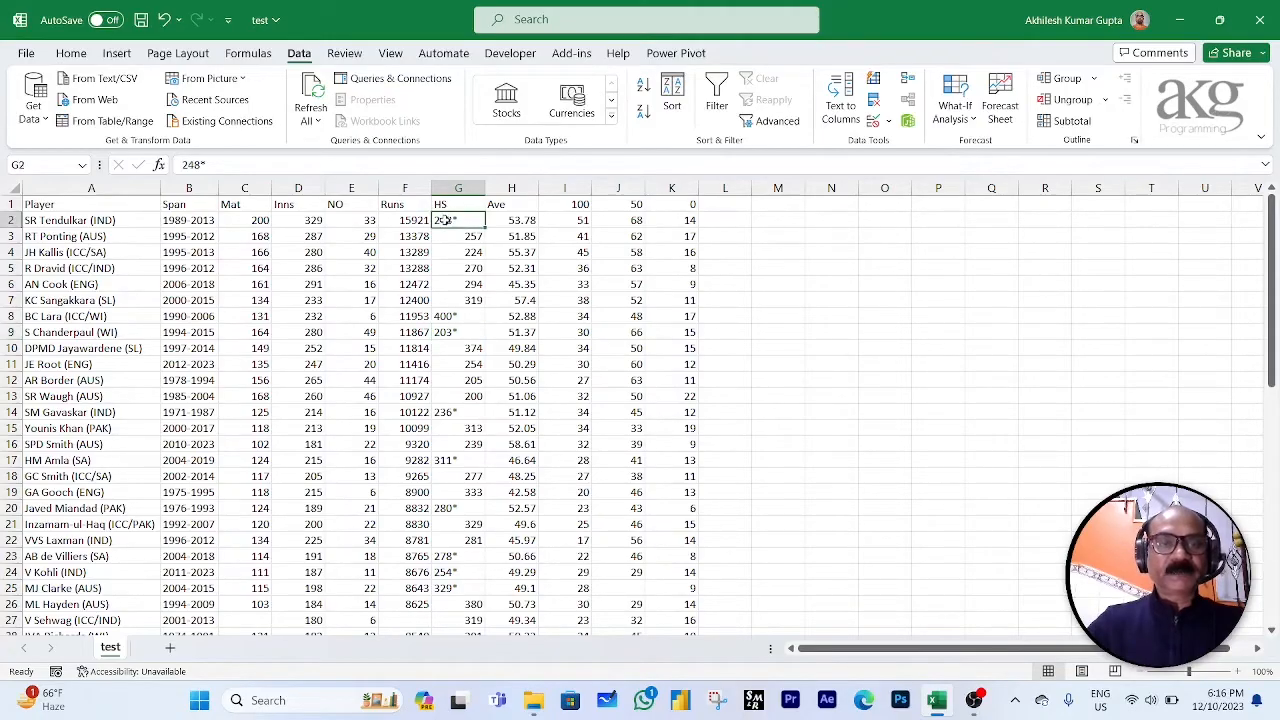
drag(443, 220, 455, 336)
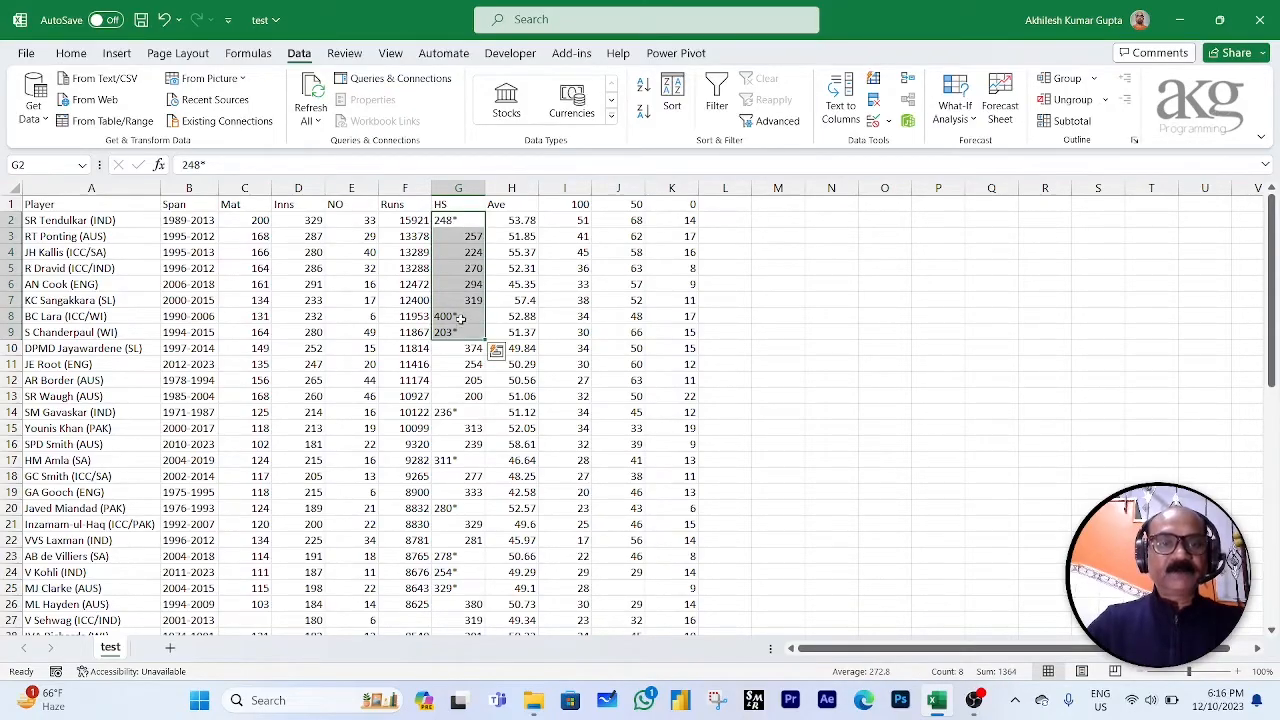
click(464, 222)
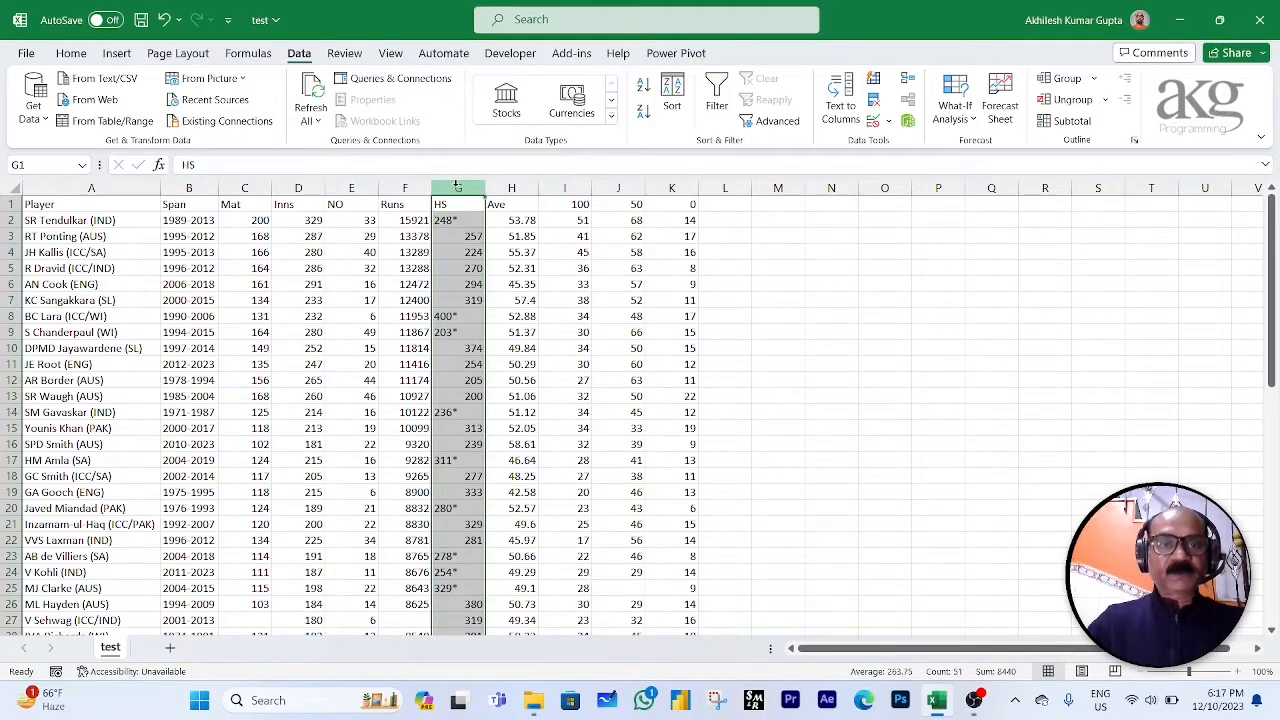
Step: Strip the asterisks from the HS column with Text to Columns, using * as the delimiter and skipping import of the second resulting column
key(alt+d)
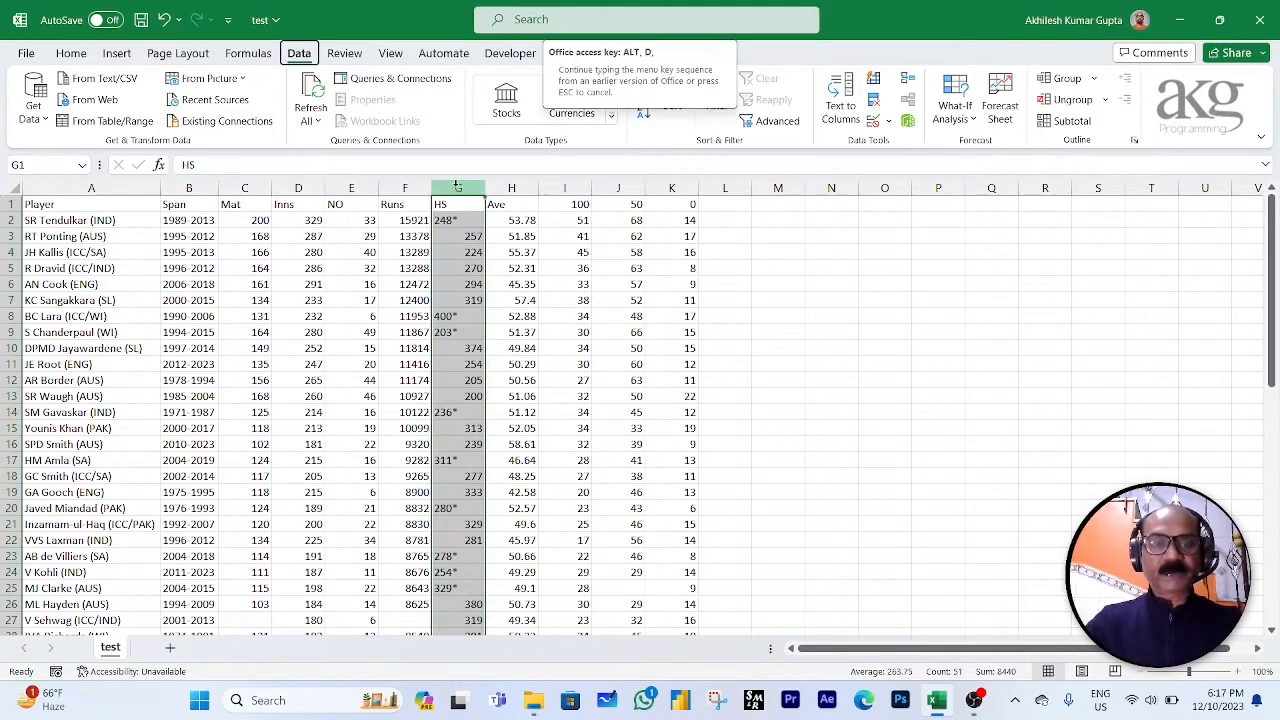
key(e)
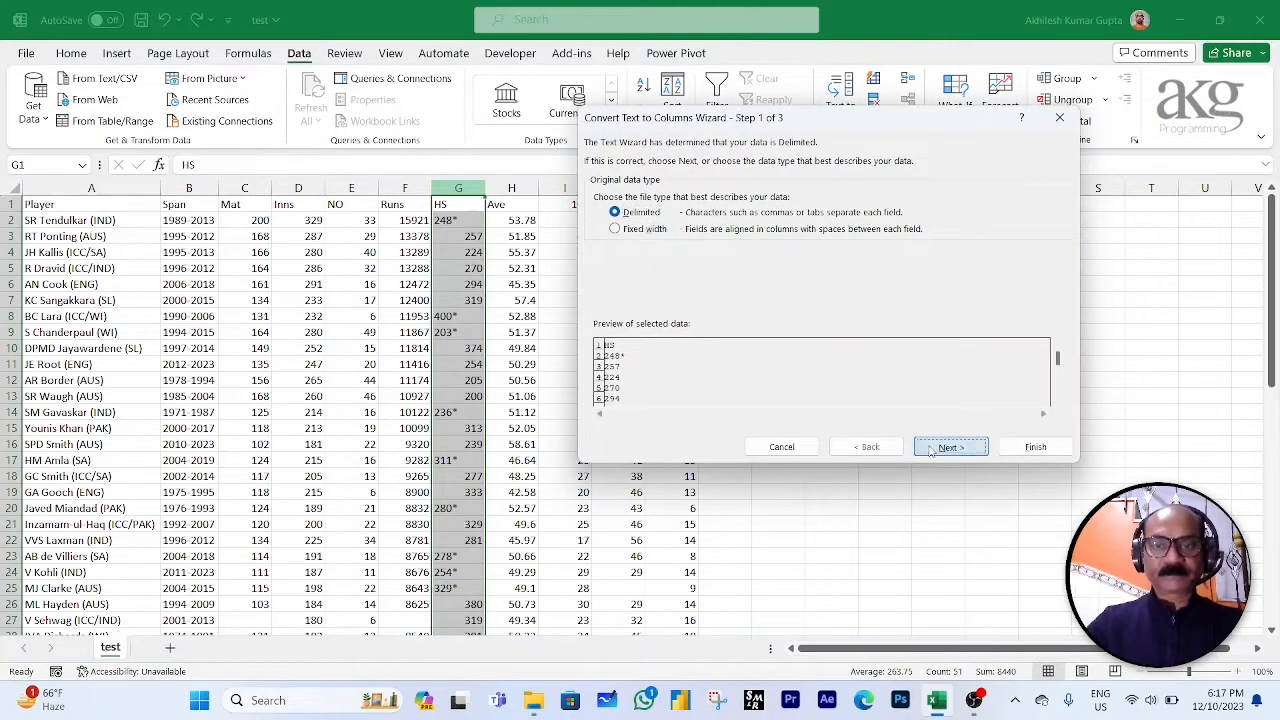
click(918, 449)
click(598, 250)
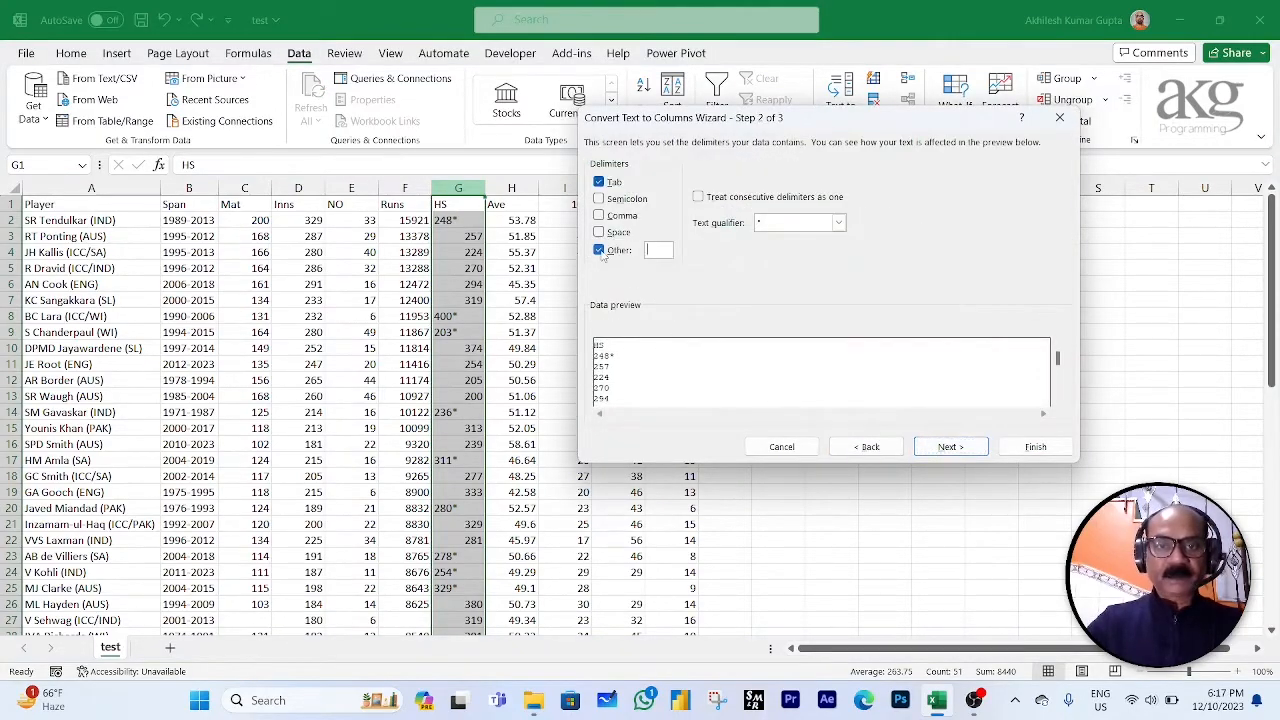
text(*)
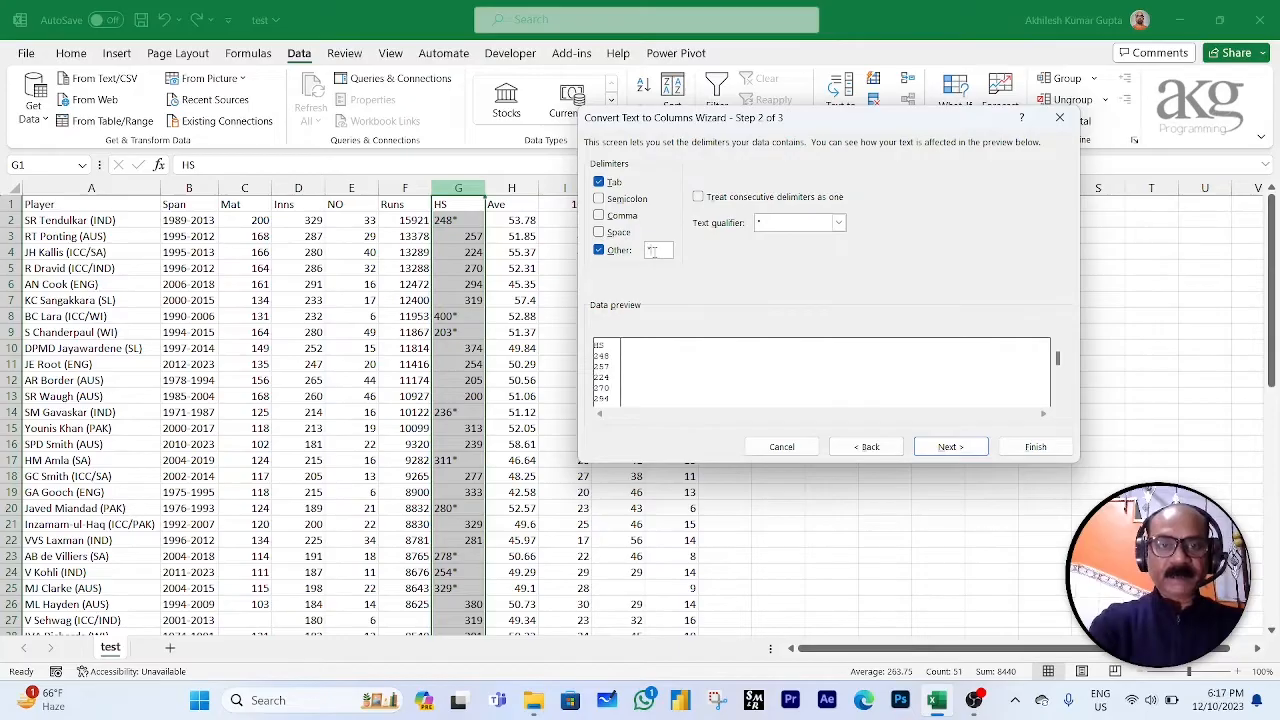
click(950, 447)
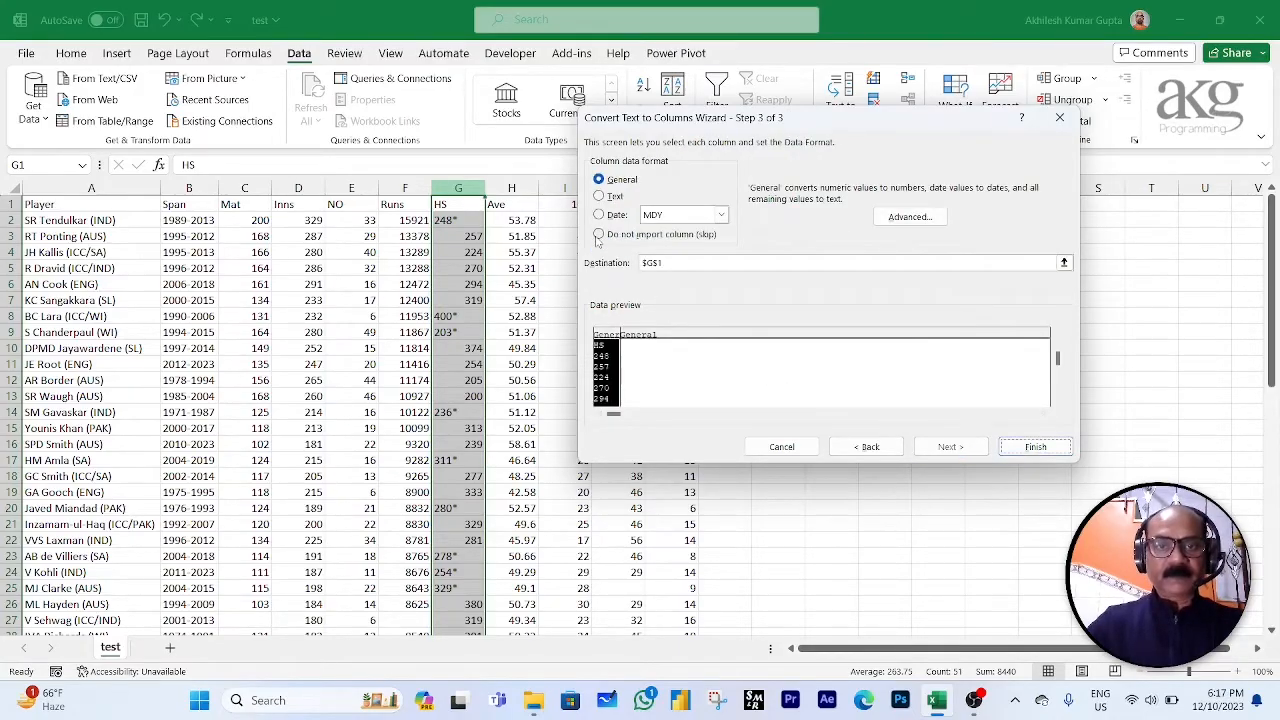
click(649, 340)
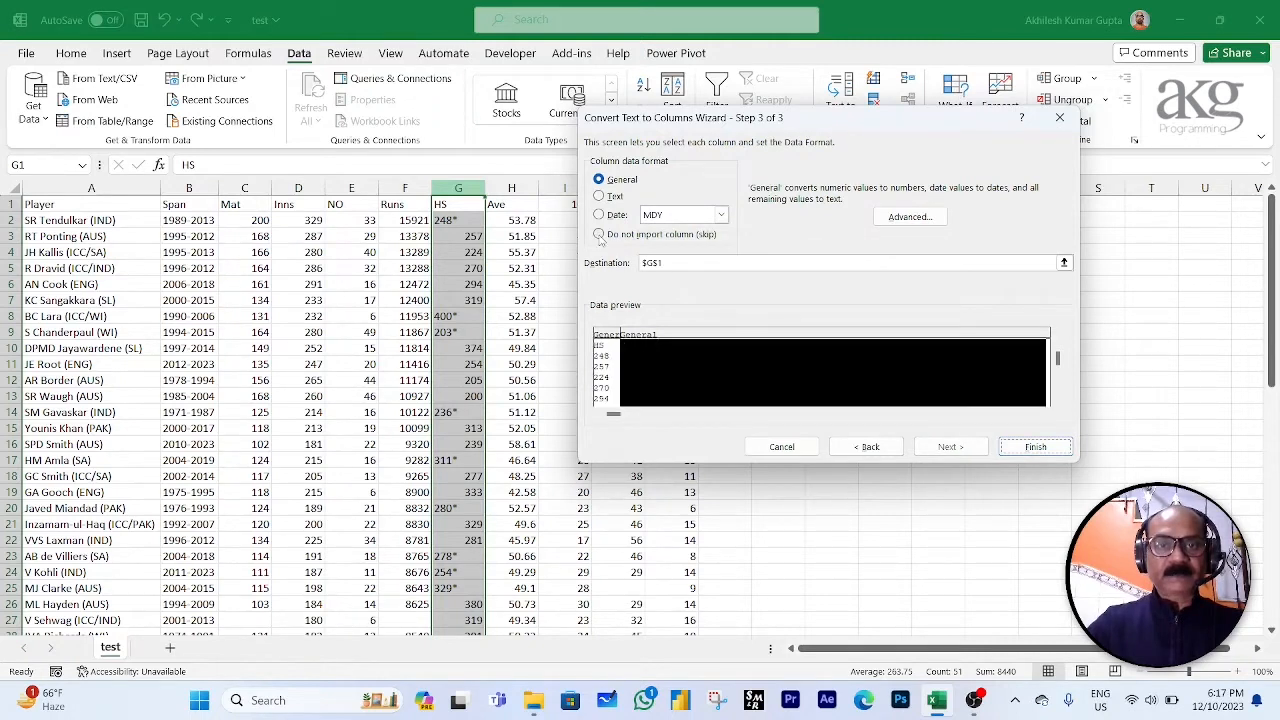
click(598, 234)
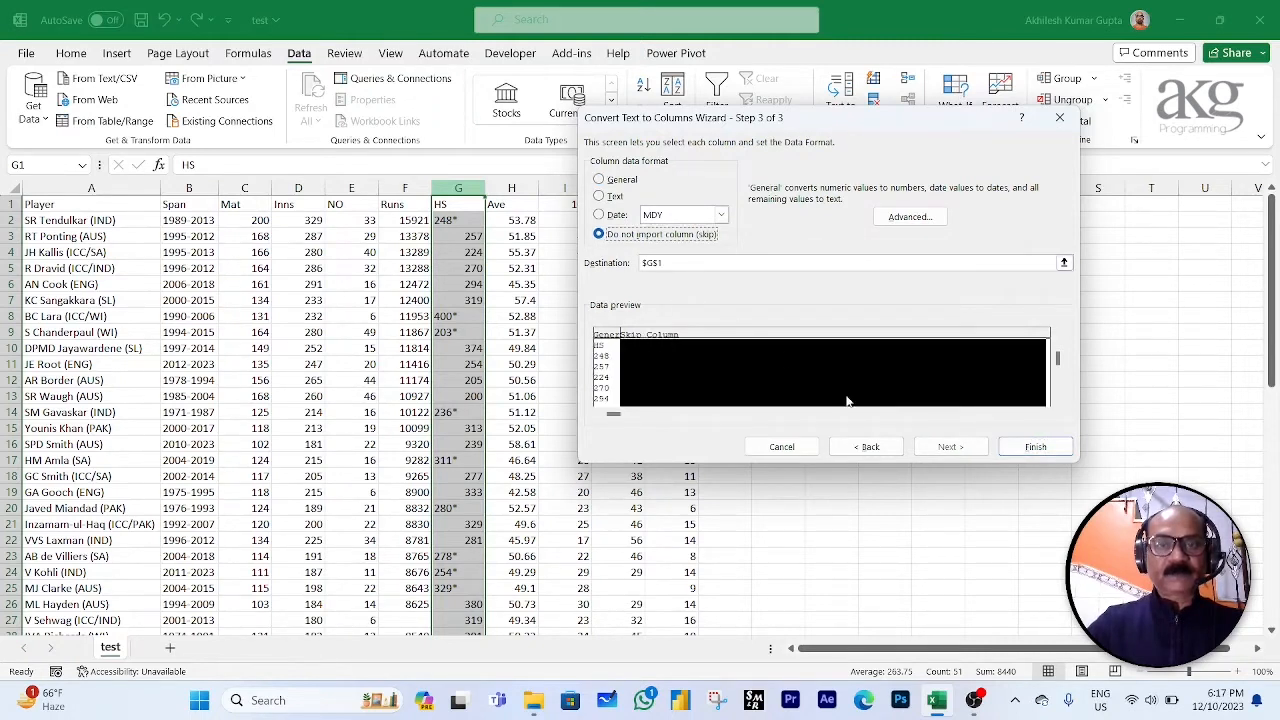
click(1030, 448)
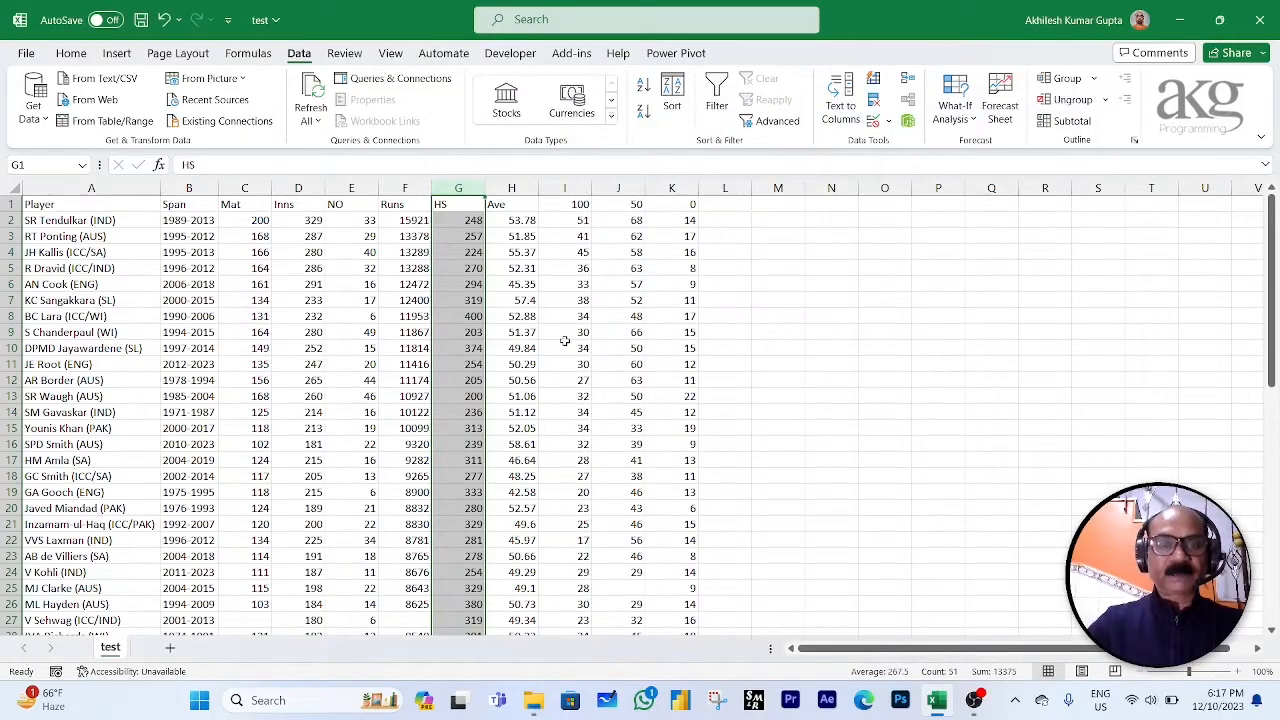
click(564, 343)
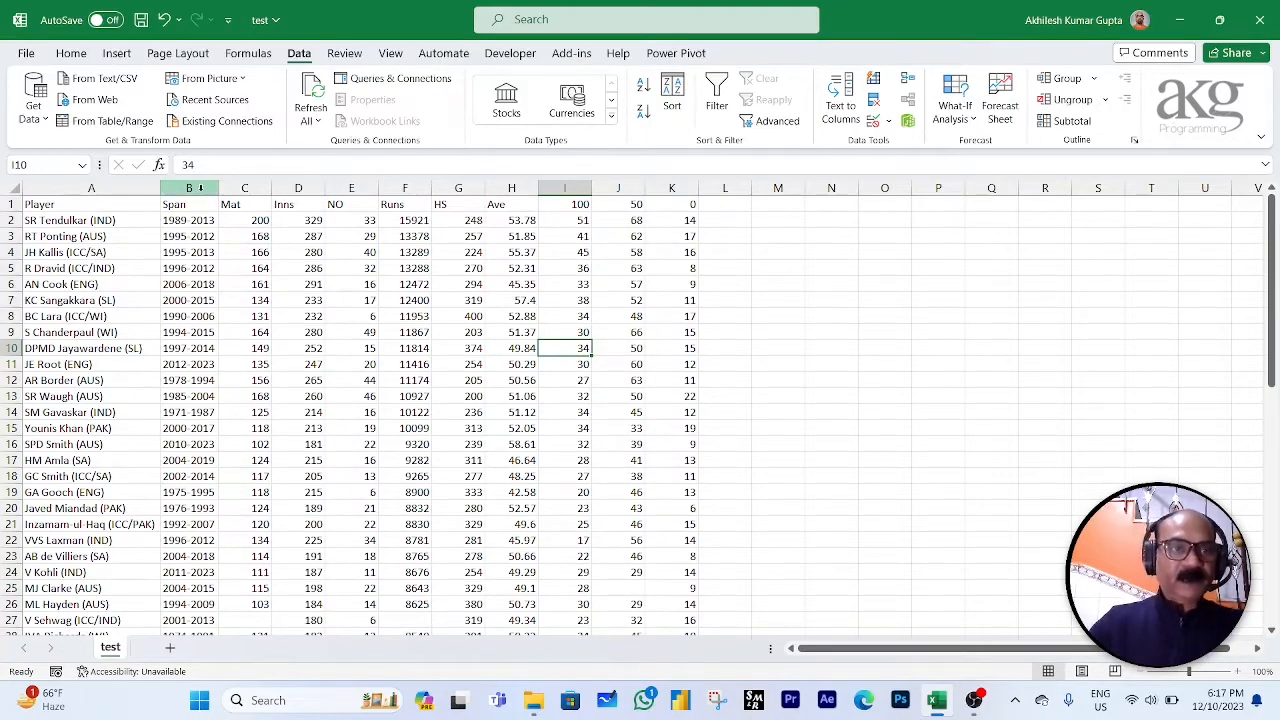
Step: Try to split the Span column with Text to Columns, using a hyphen as the custom delimiter and B1 as the destination
click(199, 189)
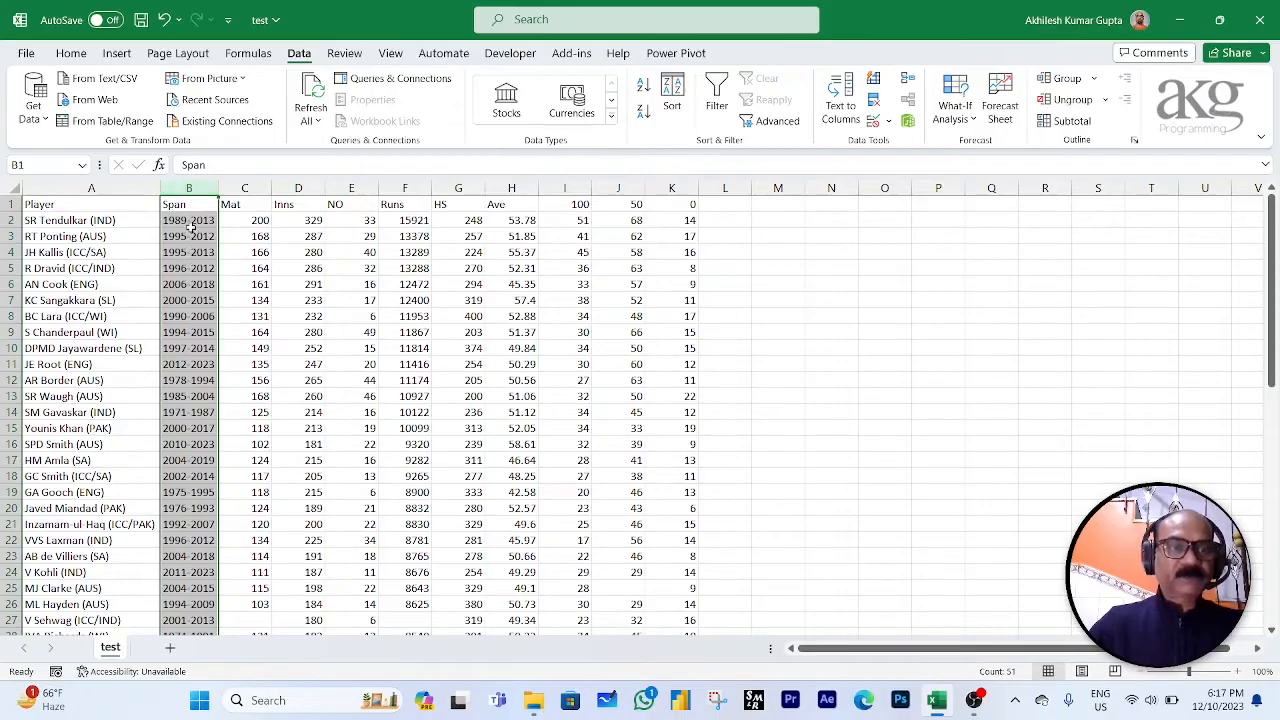
click(176, 190)
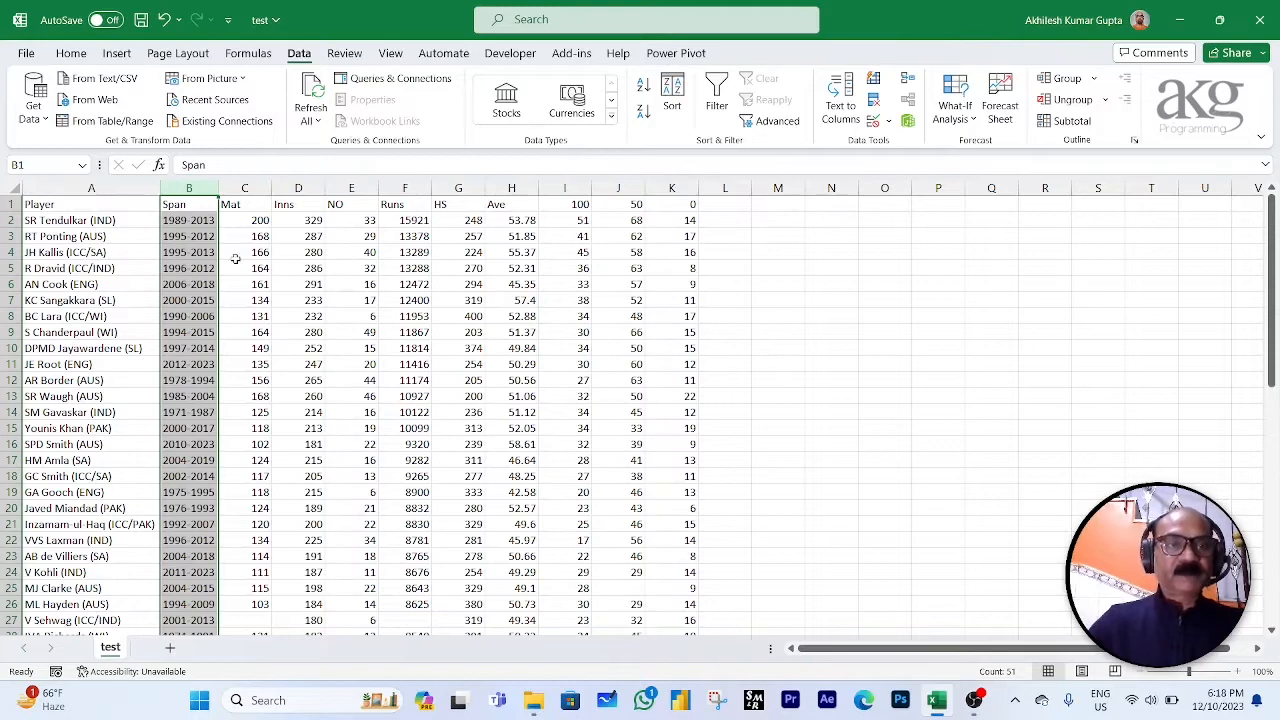
key(alt+d)
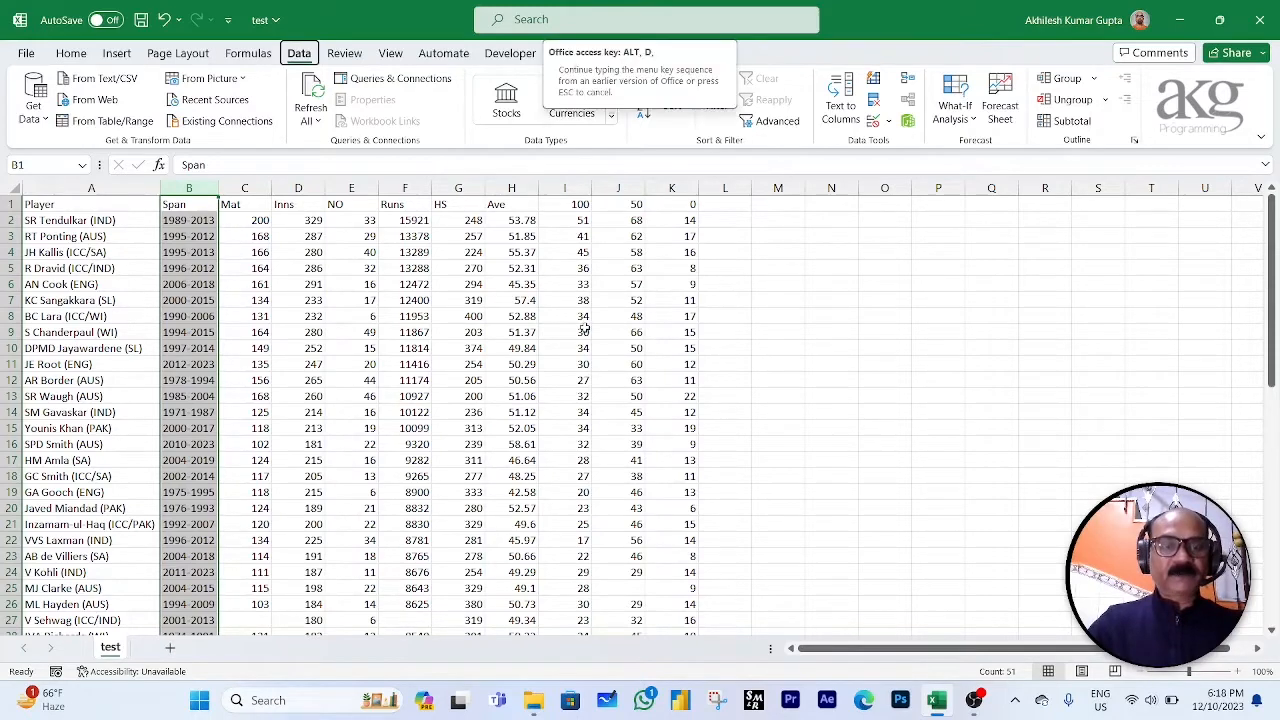
key(e)
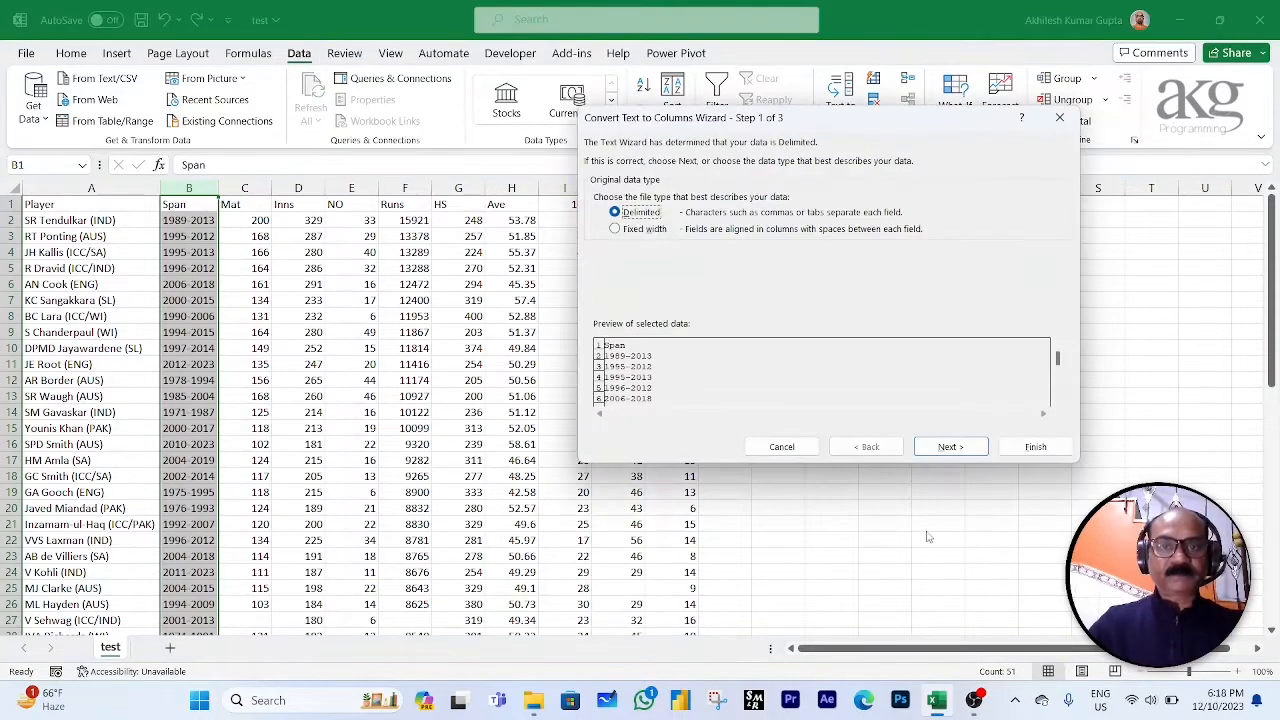
click(946, 447)
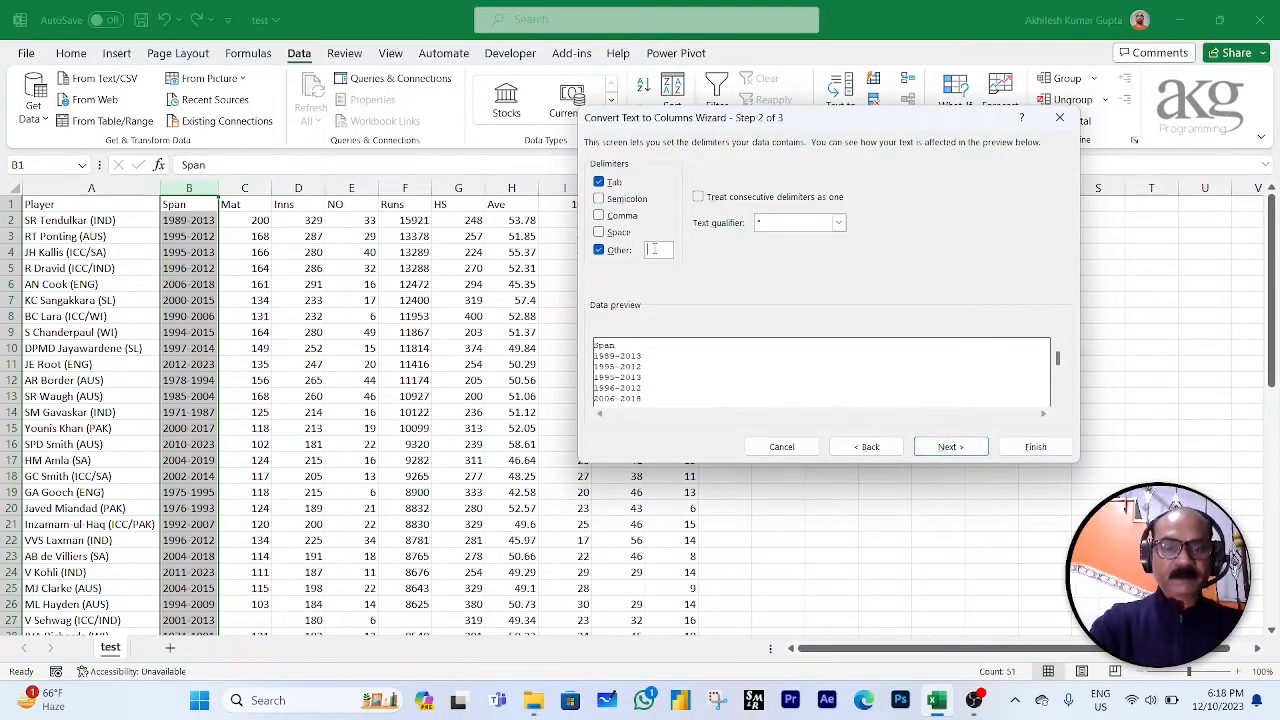
click(655, 249)
text(-)
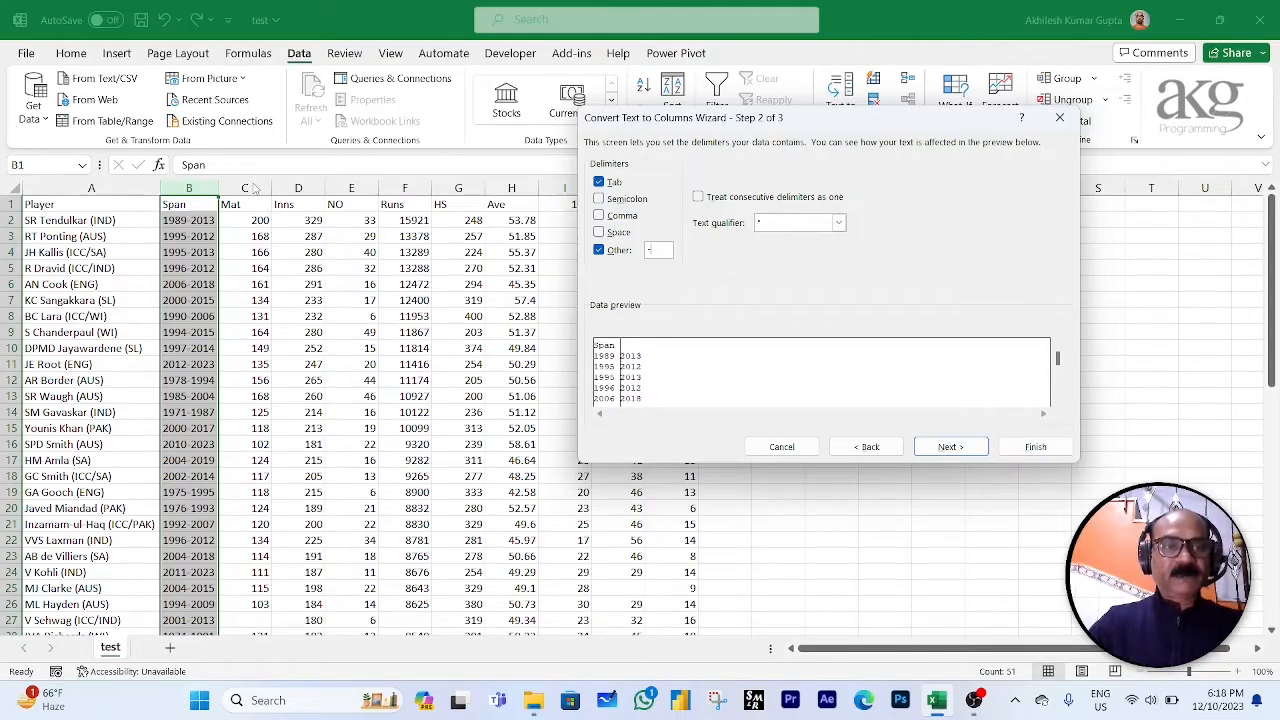
click(947, 450)
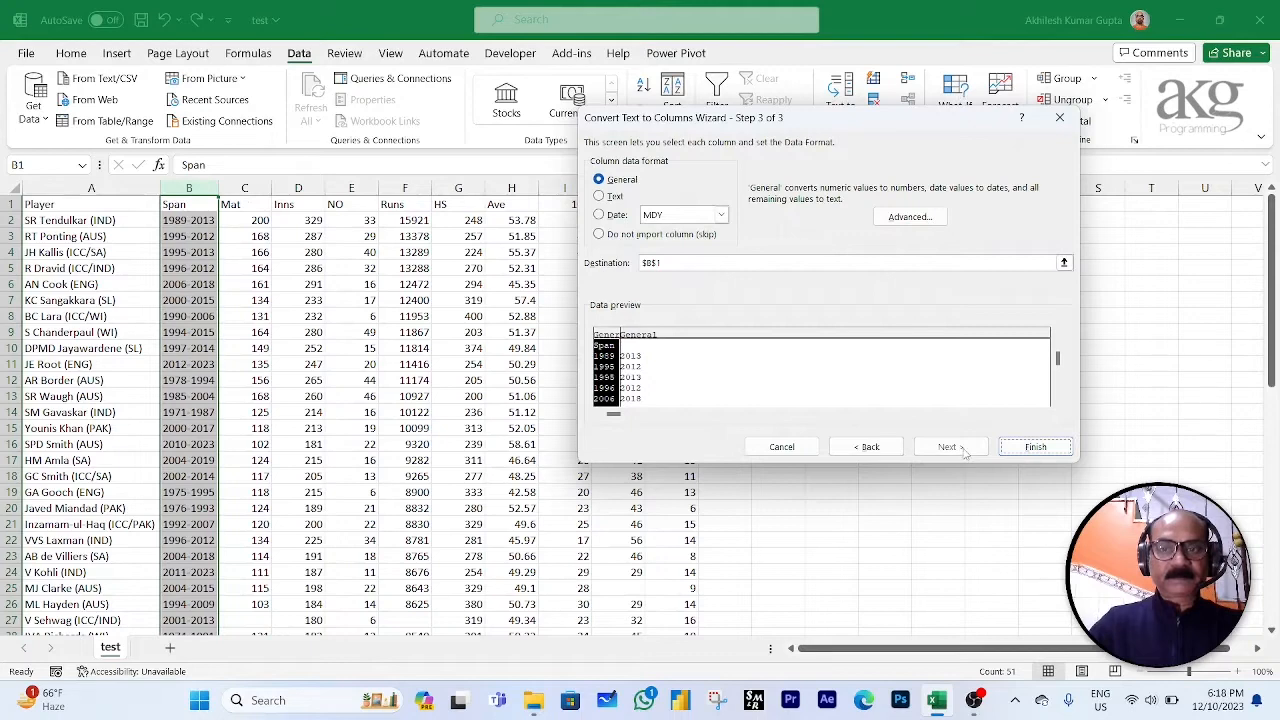
click(1035, 447)
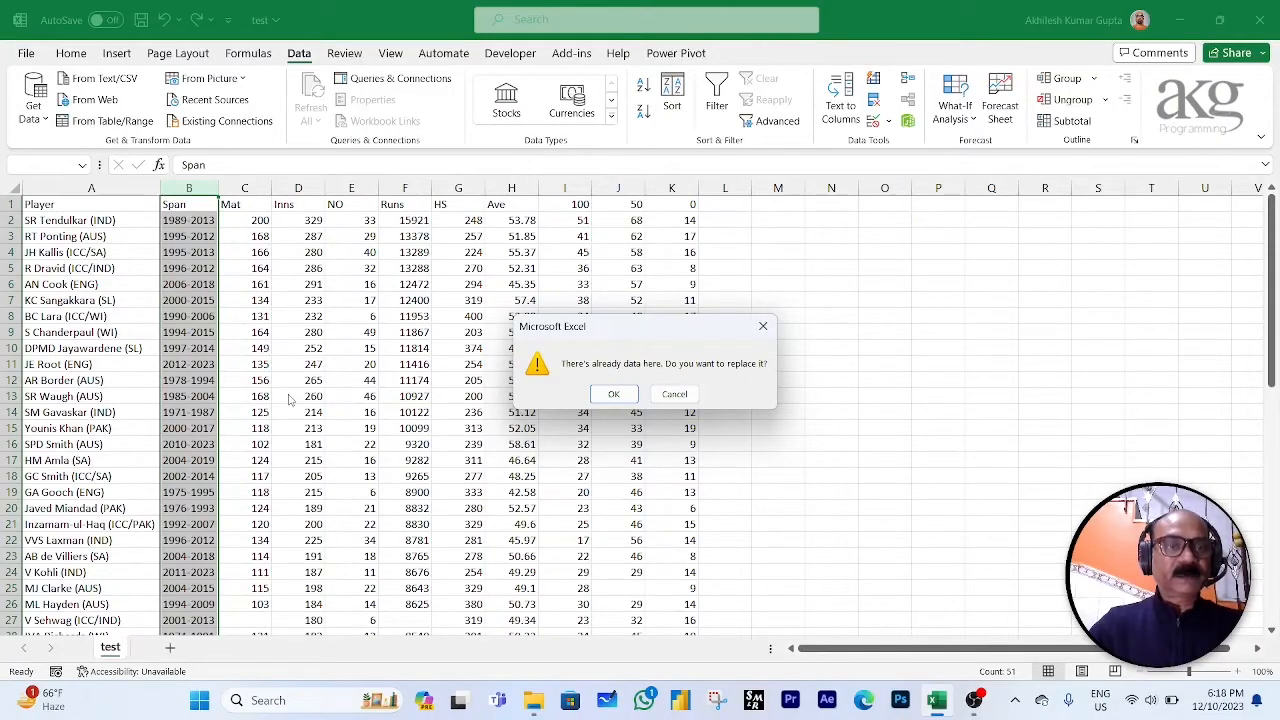
click(674, 394)
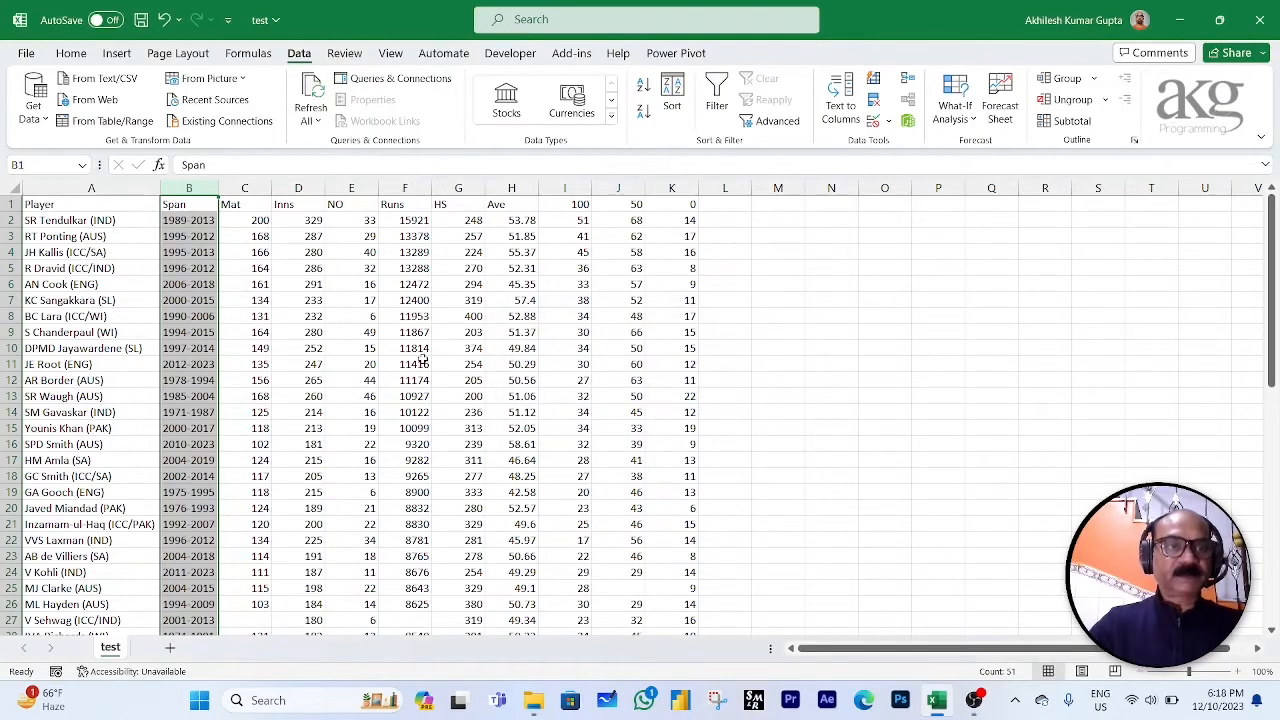
Step: Insert an empty column before Mat and split the Span column at the hyphen into columns B and C with Text to Columns
click(243, 188)
key(ctrl+shift+plus)
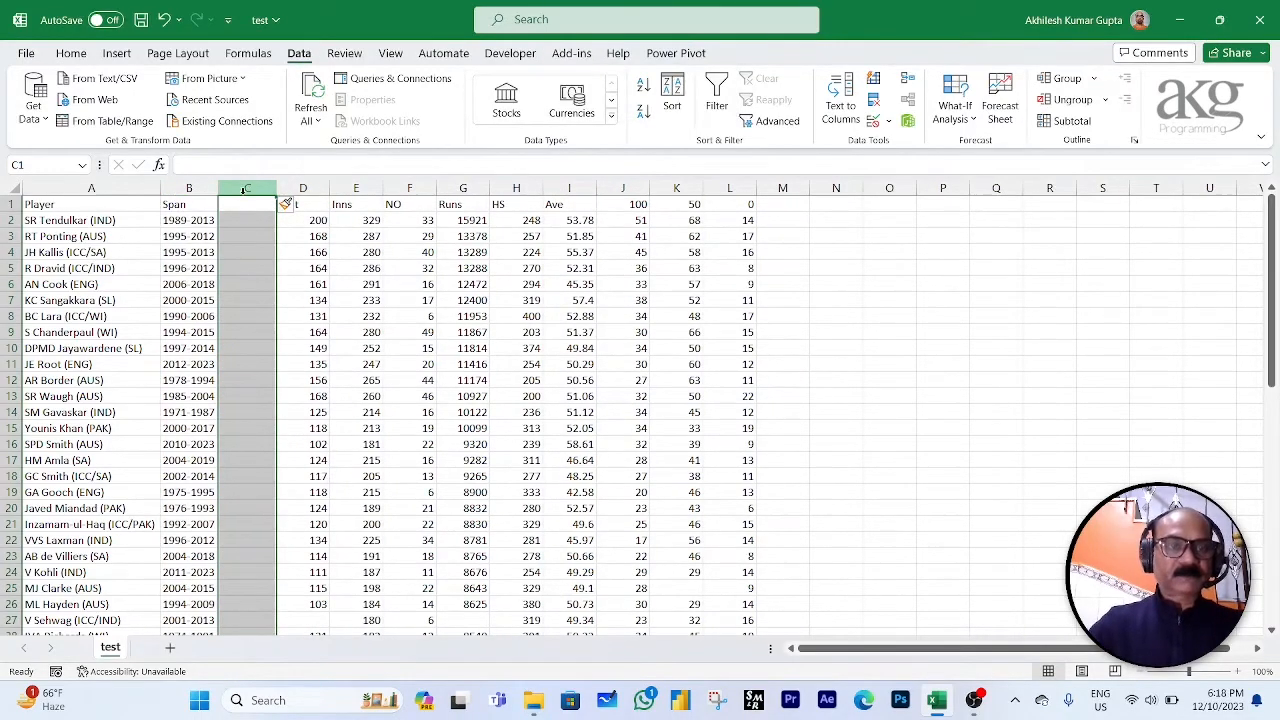
click(188, 188)
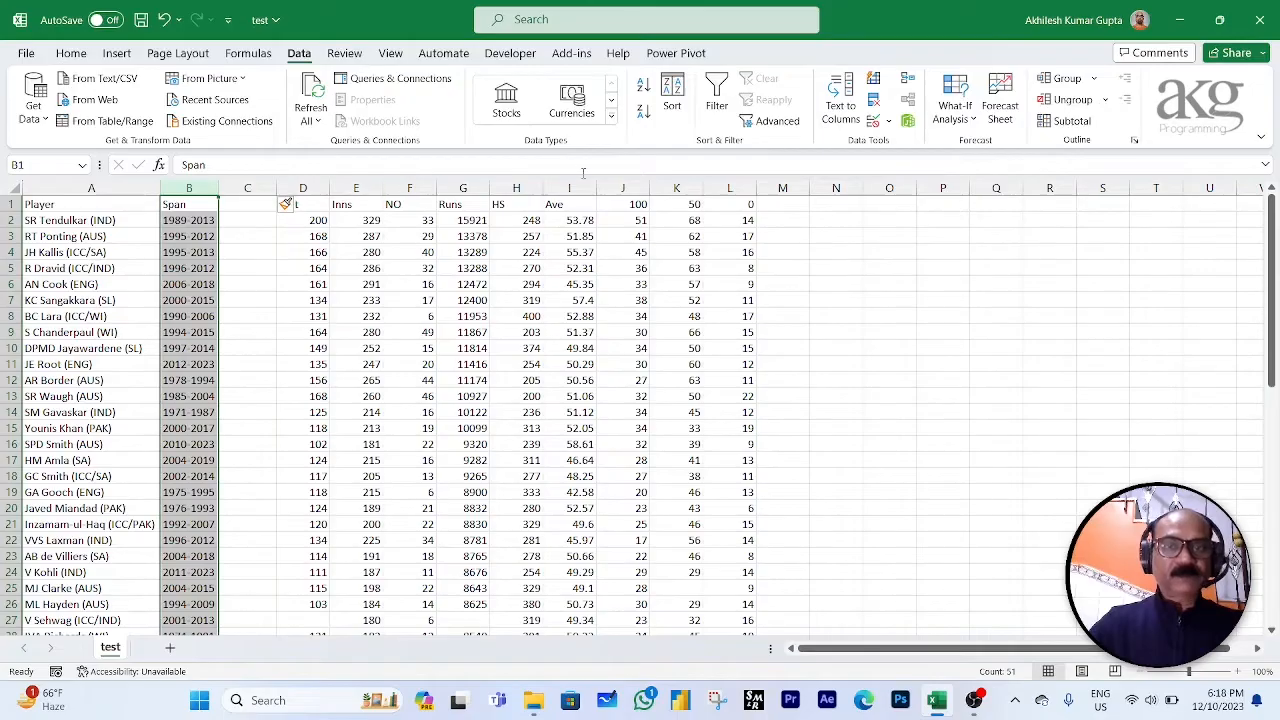
click(841, 105)
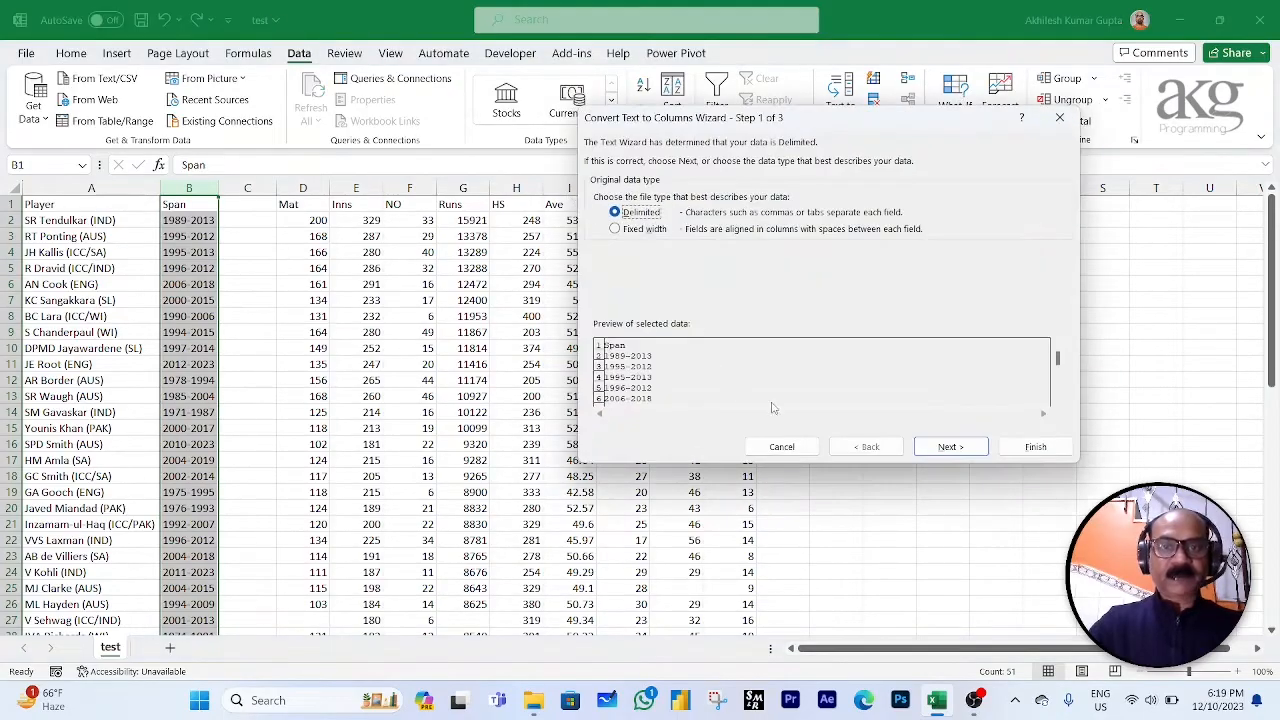
click(945, 447)
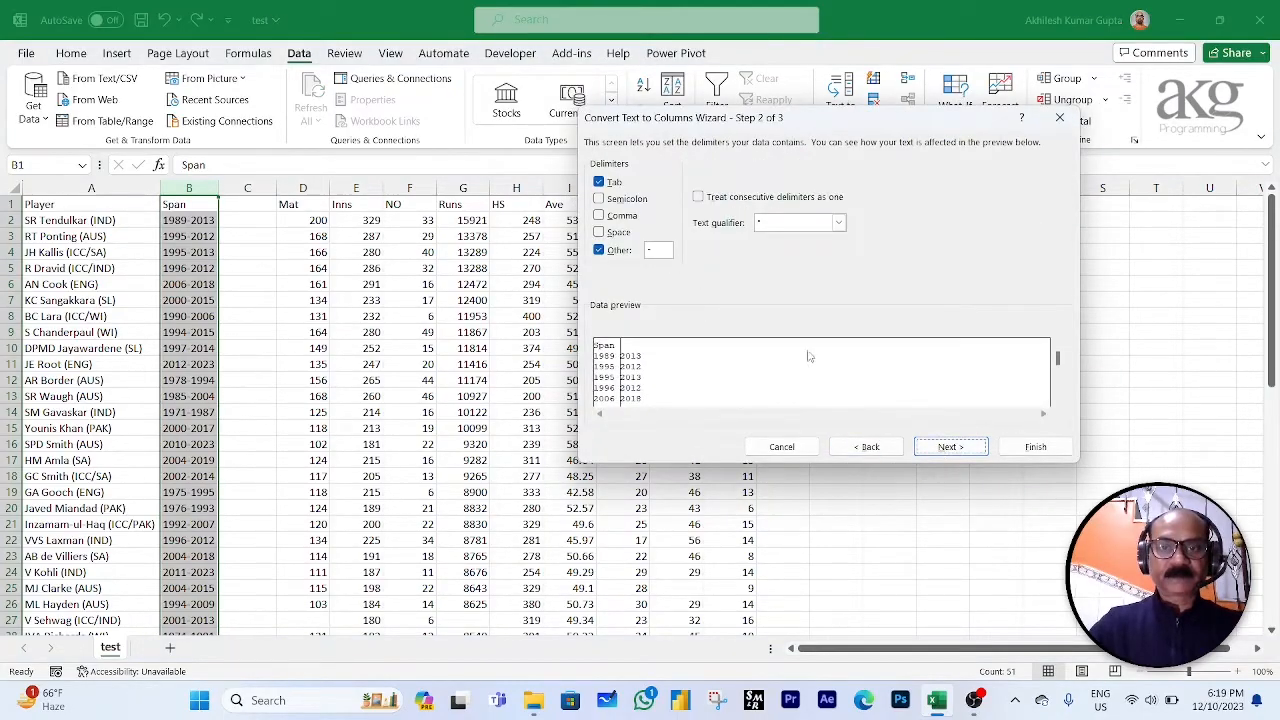
click(950, 449)
click(1032, 450)
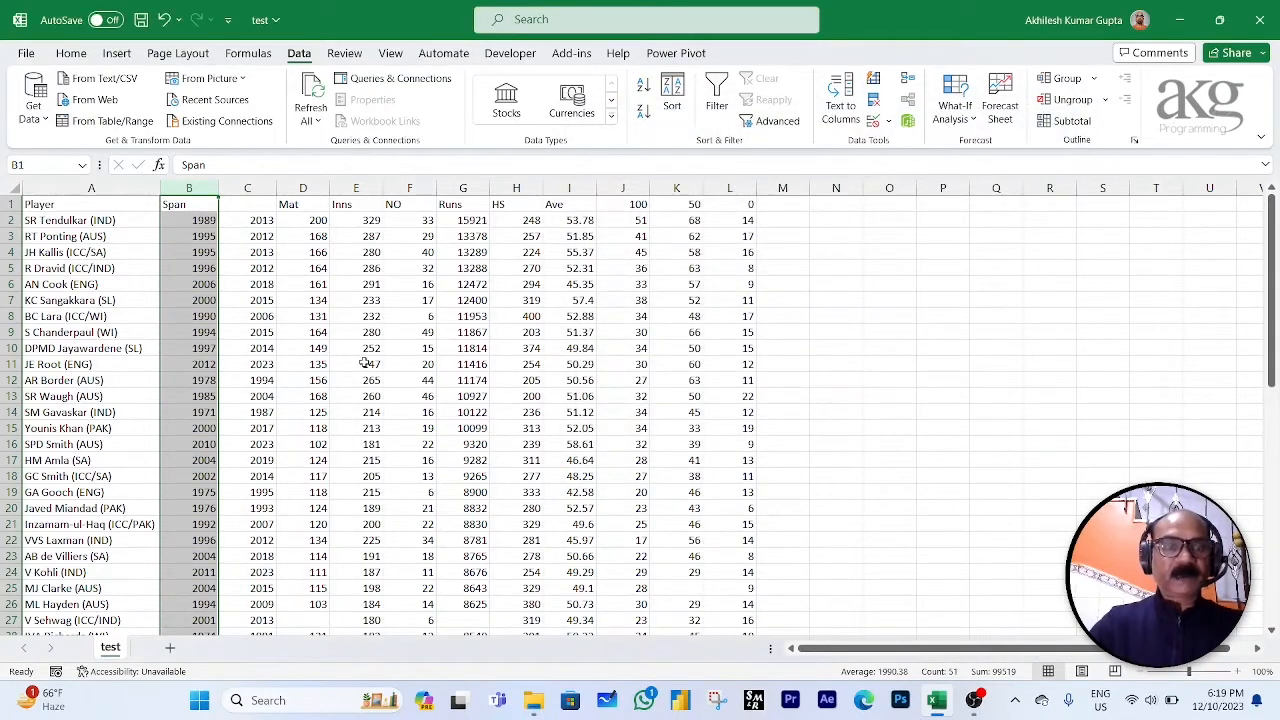
Step: Check the split Span years in columns B and C and the adjacent Mat values, especially in row 2
click(315, 189)
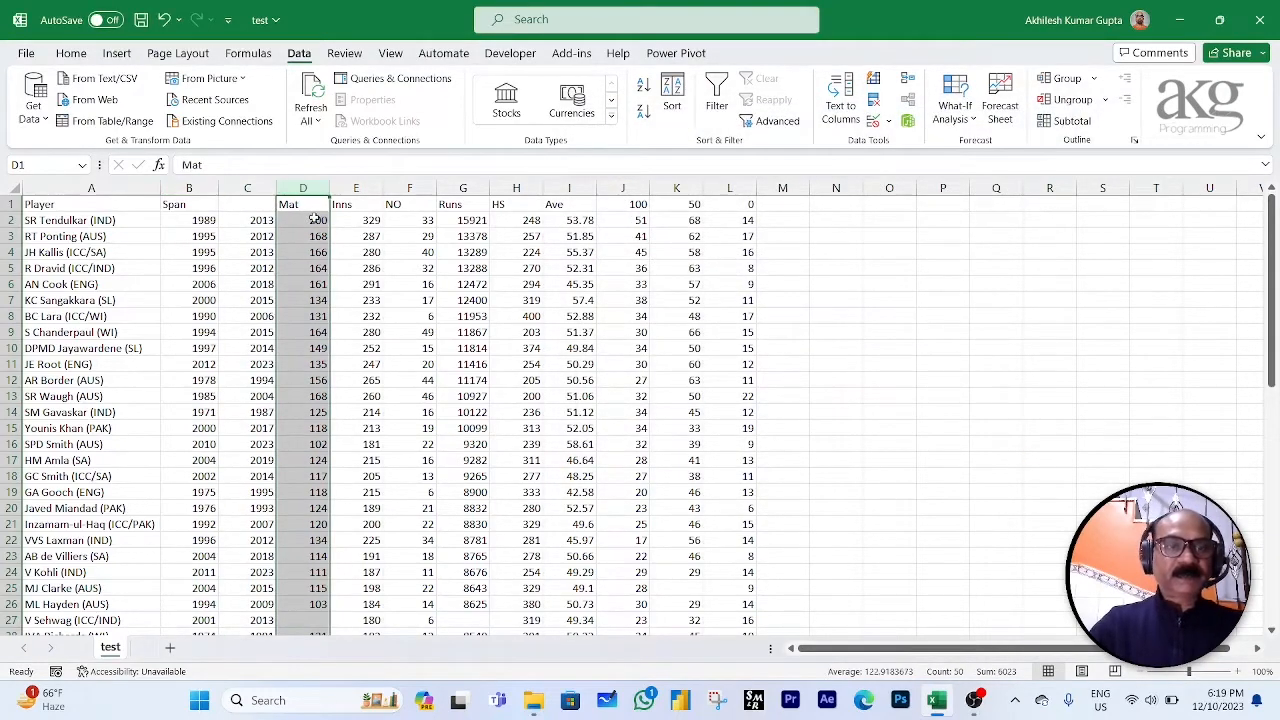
click(315, 219)
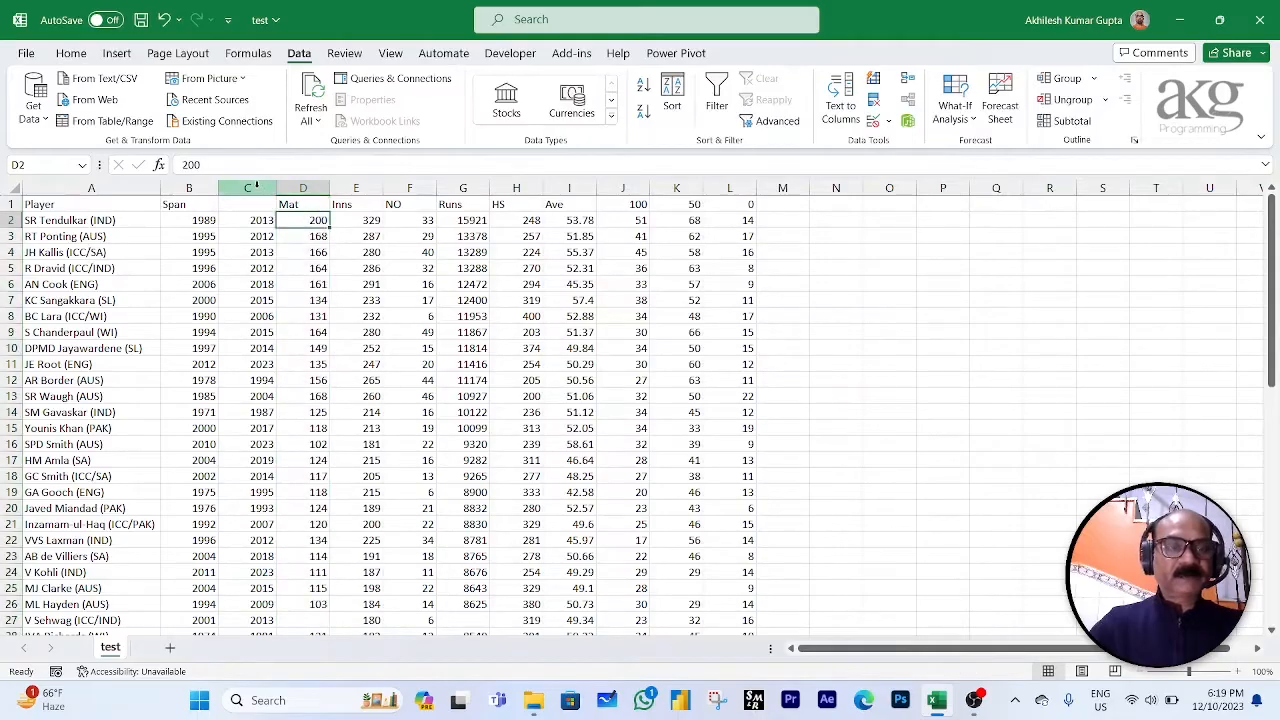
click(257, 187)
click(189, 188)
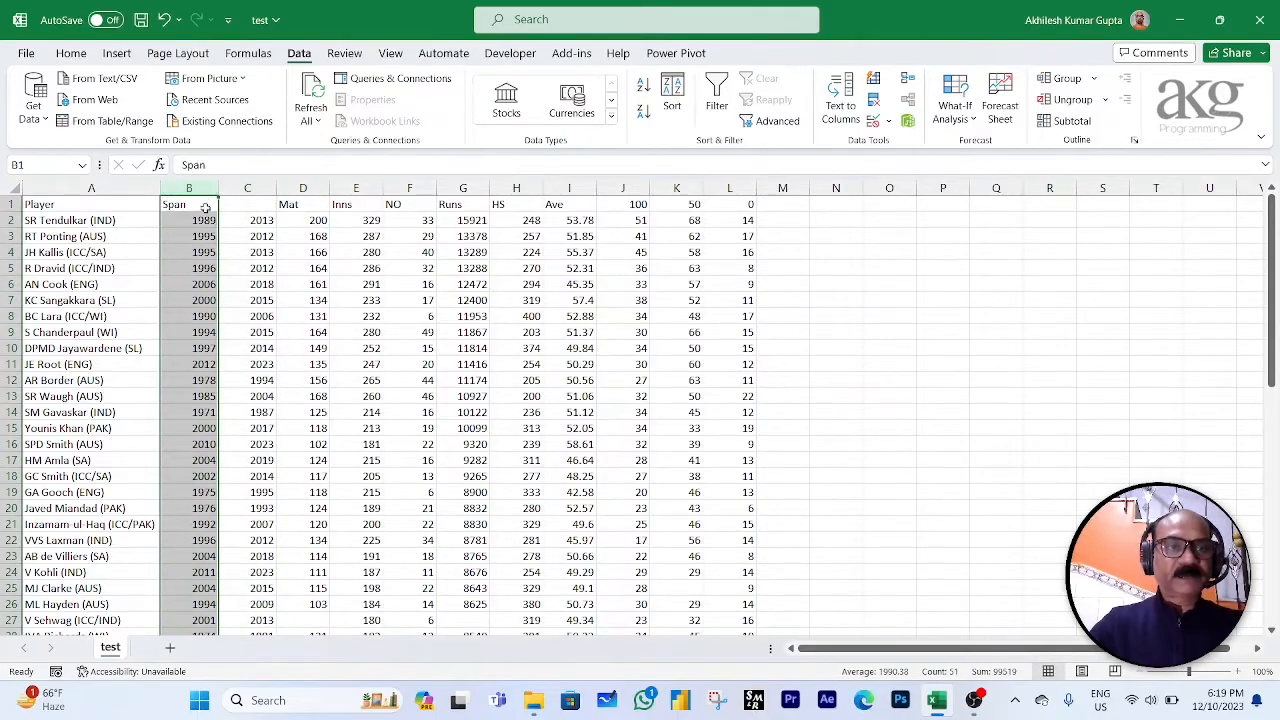
click(206, 220)
click(243, 224)
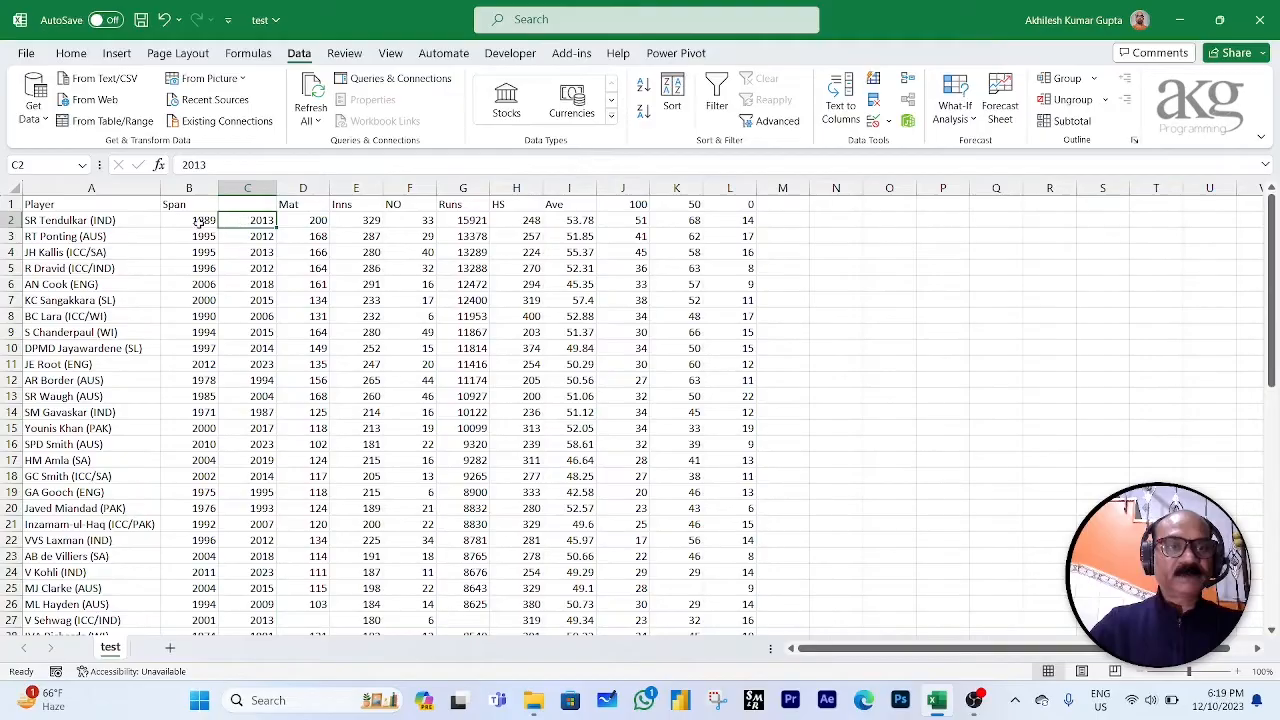
click(202, 222)
click(258, 219)
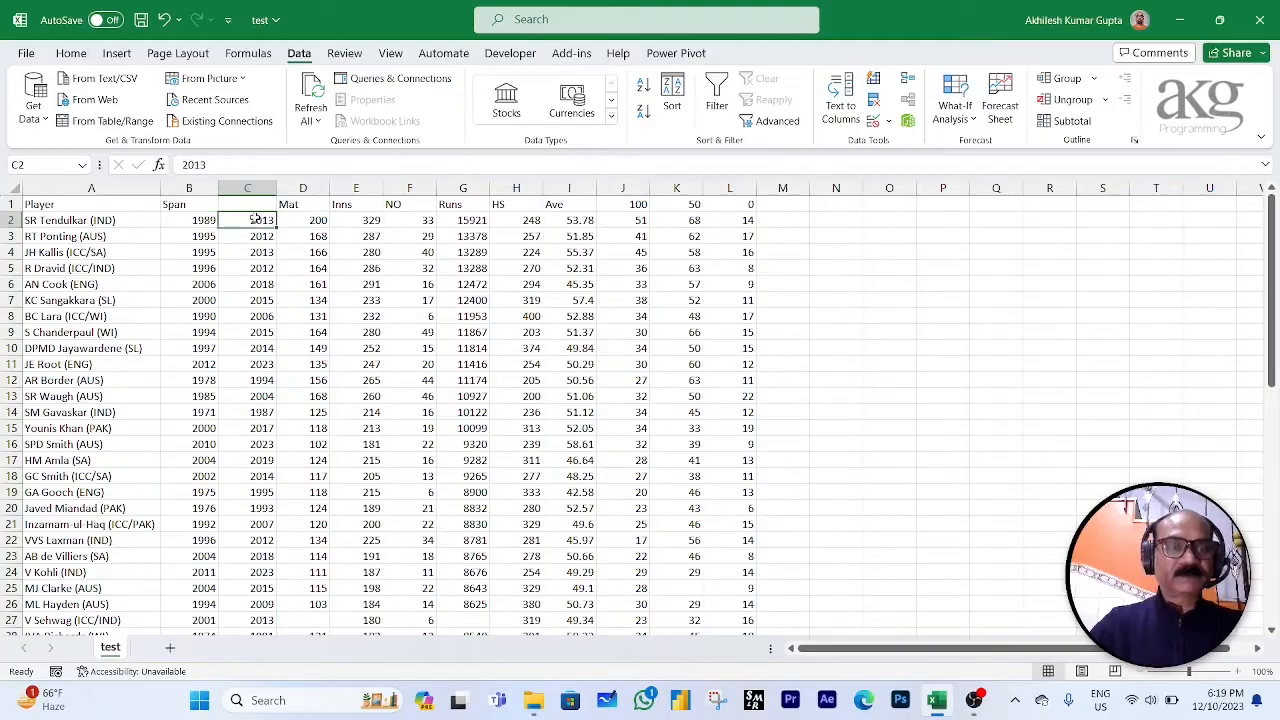
Step: Enter the headers "Starting year" in B1 and "Final Year" in C1, and autofit column B to its header
click(183, 206)
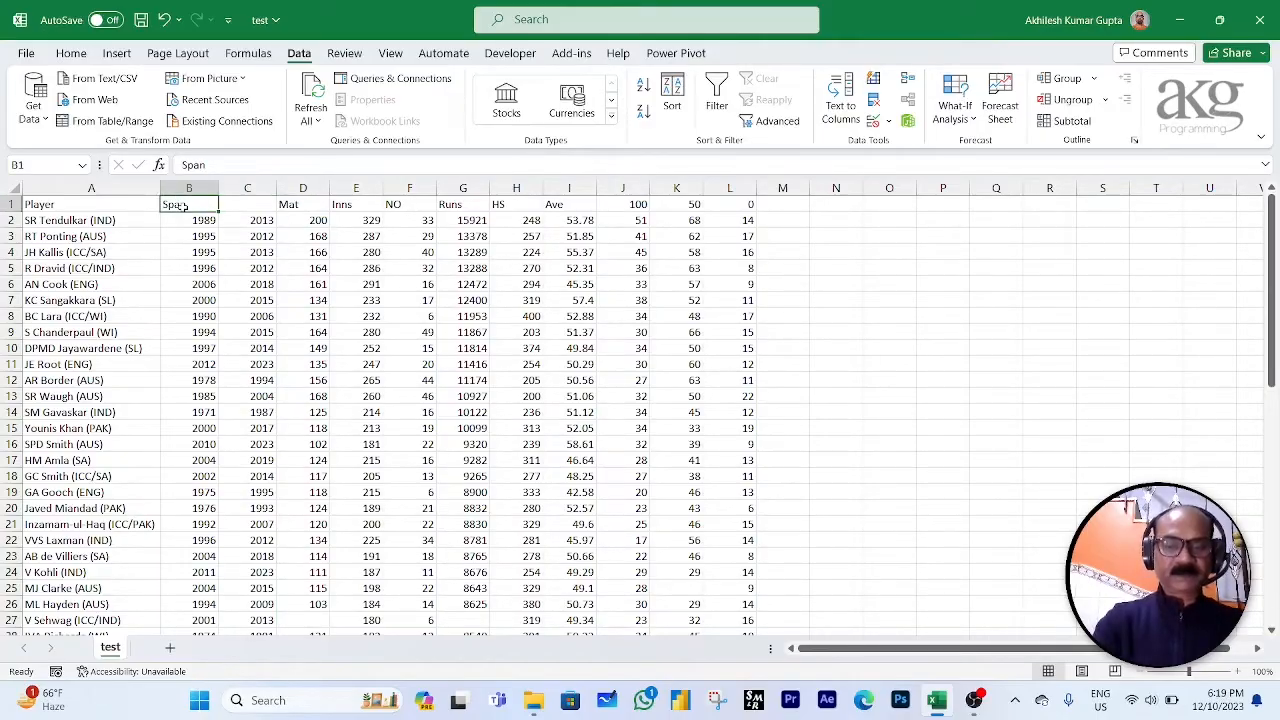
text(Starting)
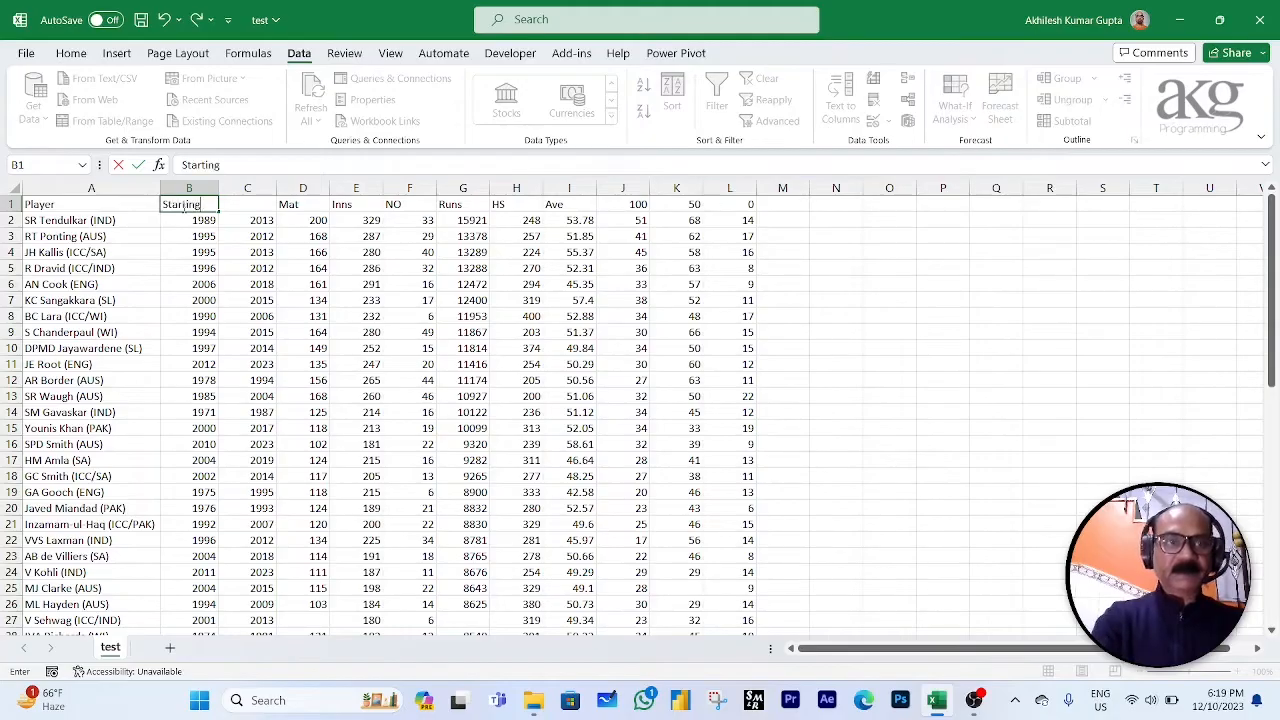
text( year)
key(Tab)
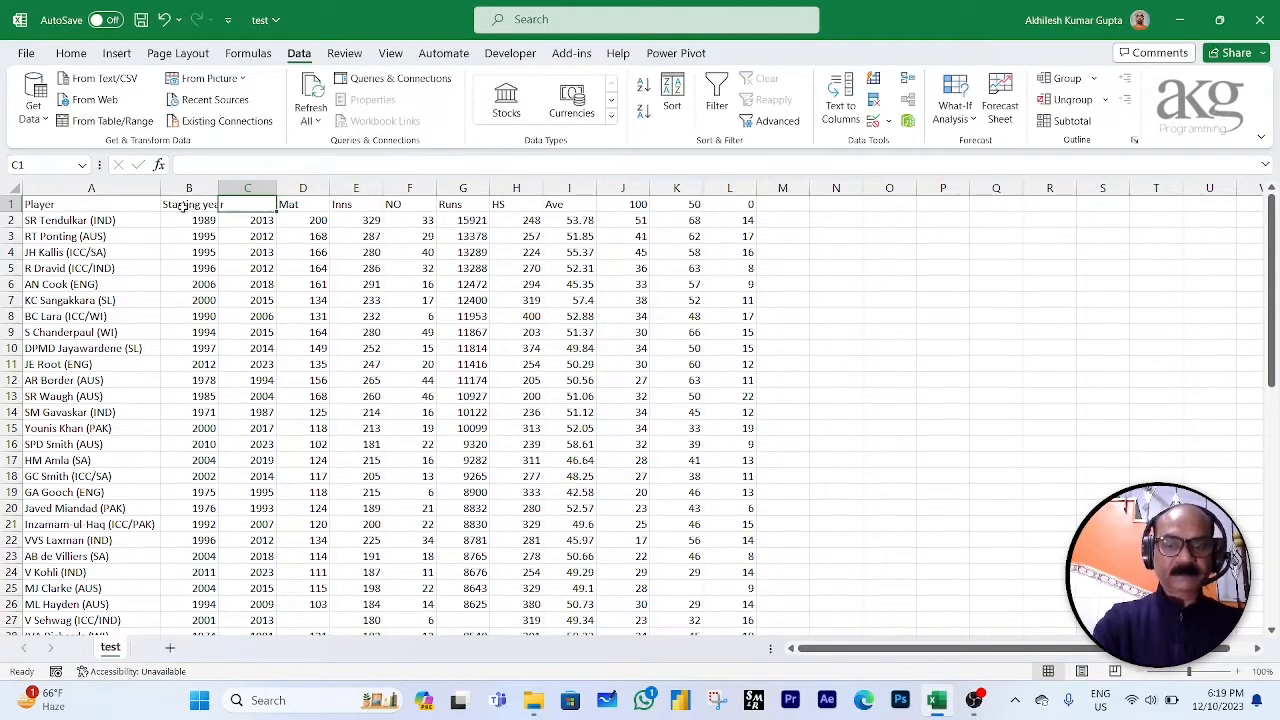
text(Final)
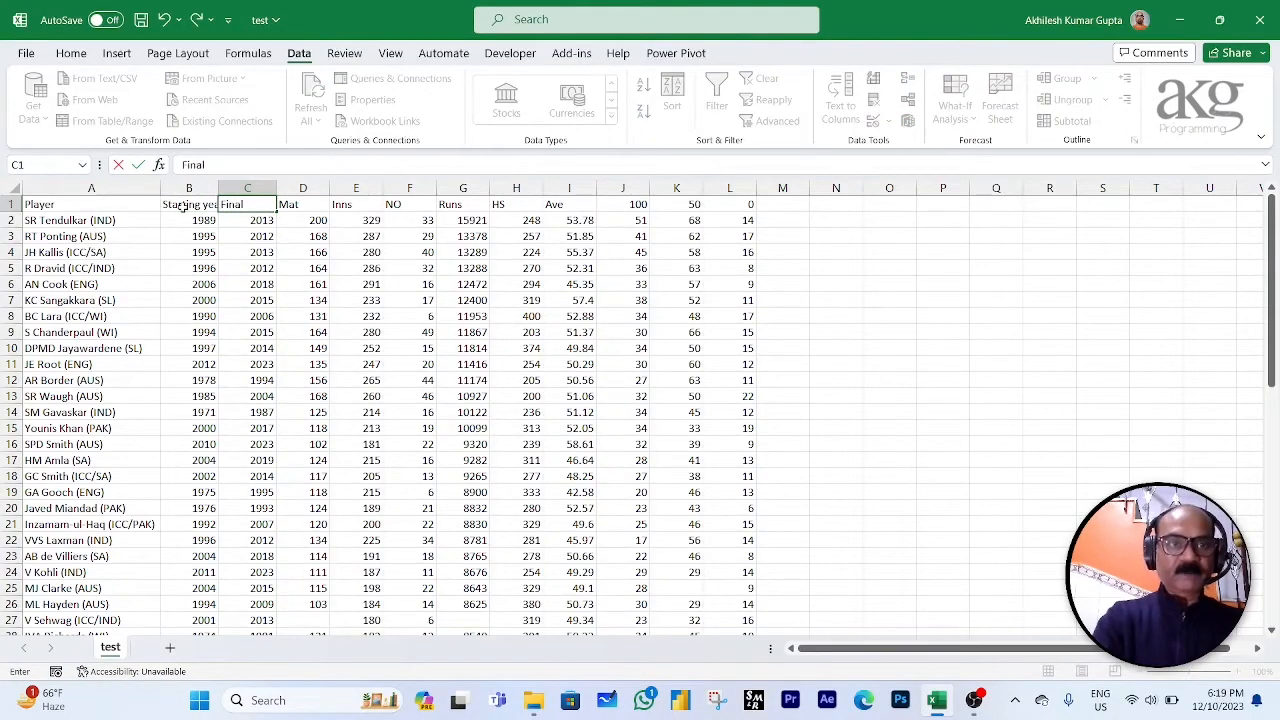
text( Year)
key(Tab)
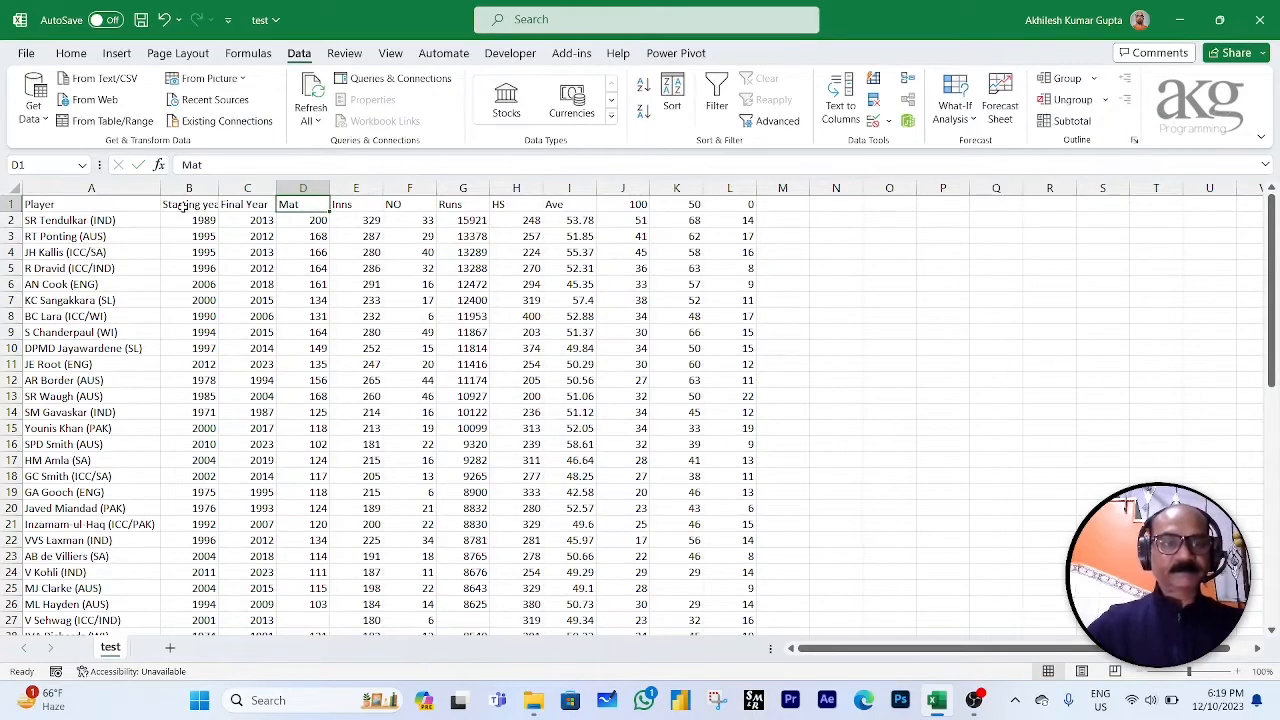
double_click(214, 190)
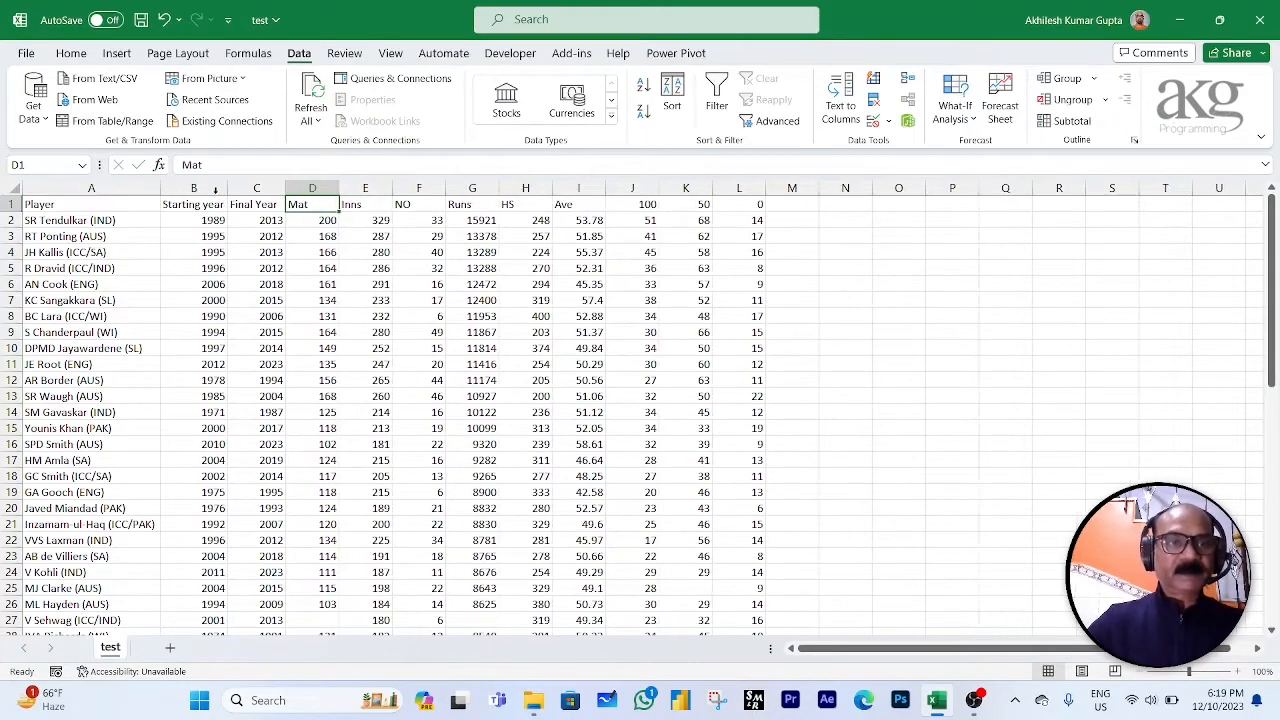
Step: Capitalize the second word of the B1 header so that it reads "Starting Year"
click(216, 204)
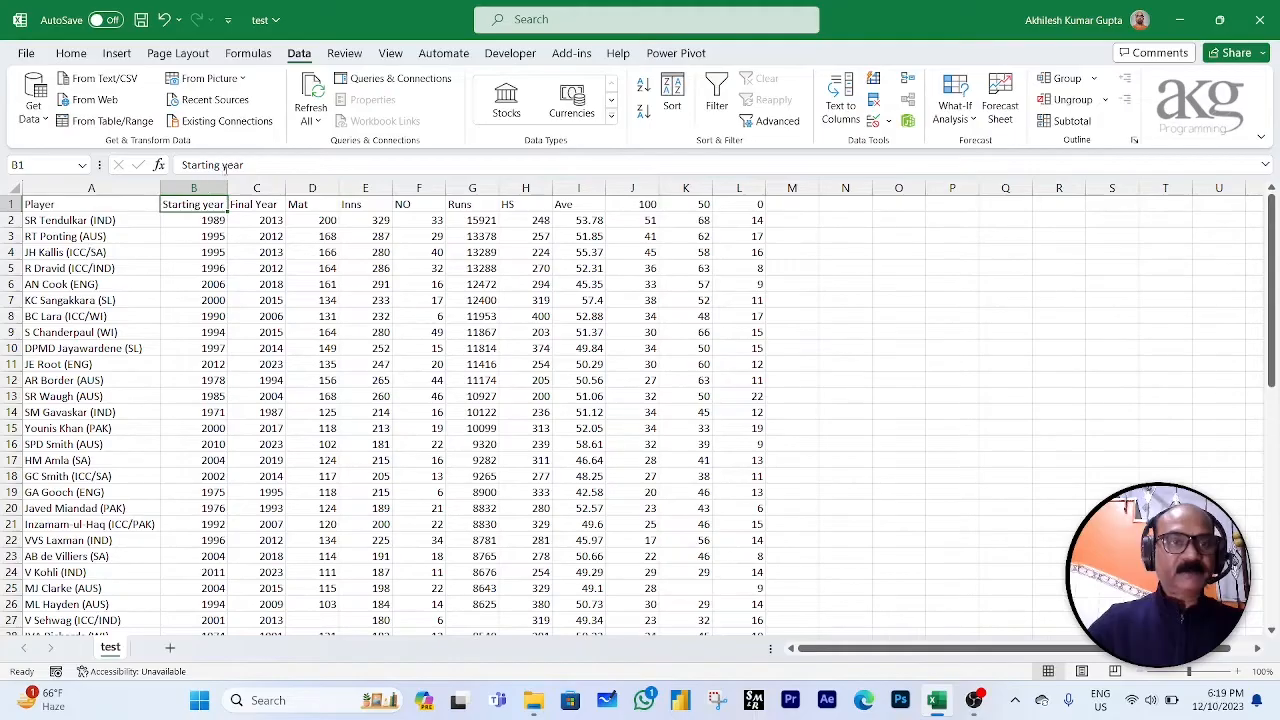
click(223, 165)
key(Delete)
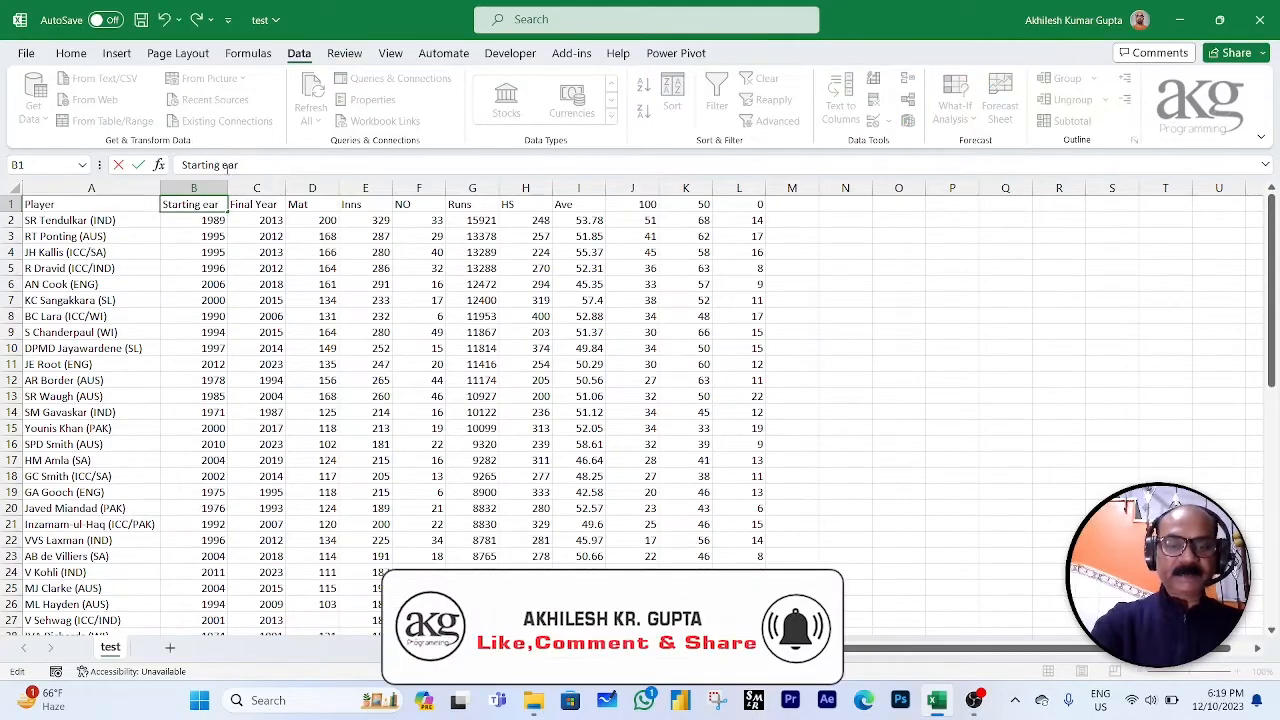
text(Y)
key(Tab)
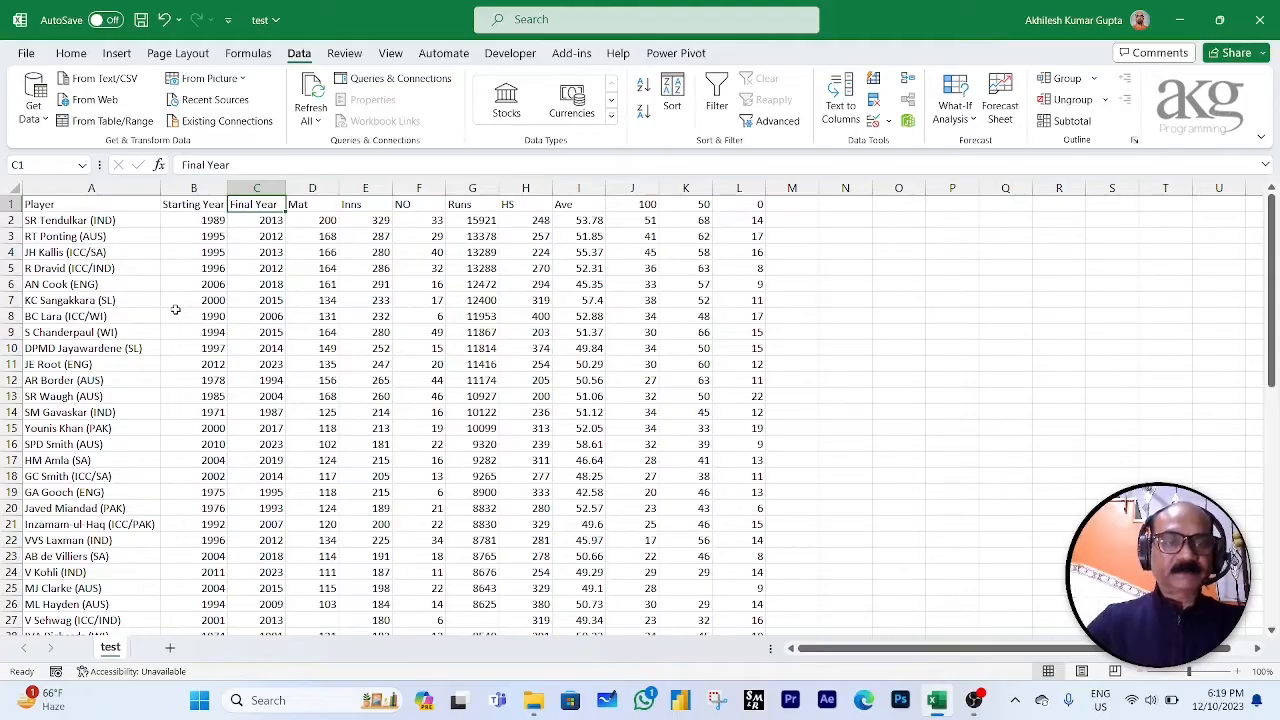
Step: Look through the player records for blank cells, checking D27, G27, K25 and I32
click(64, 220)
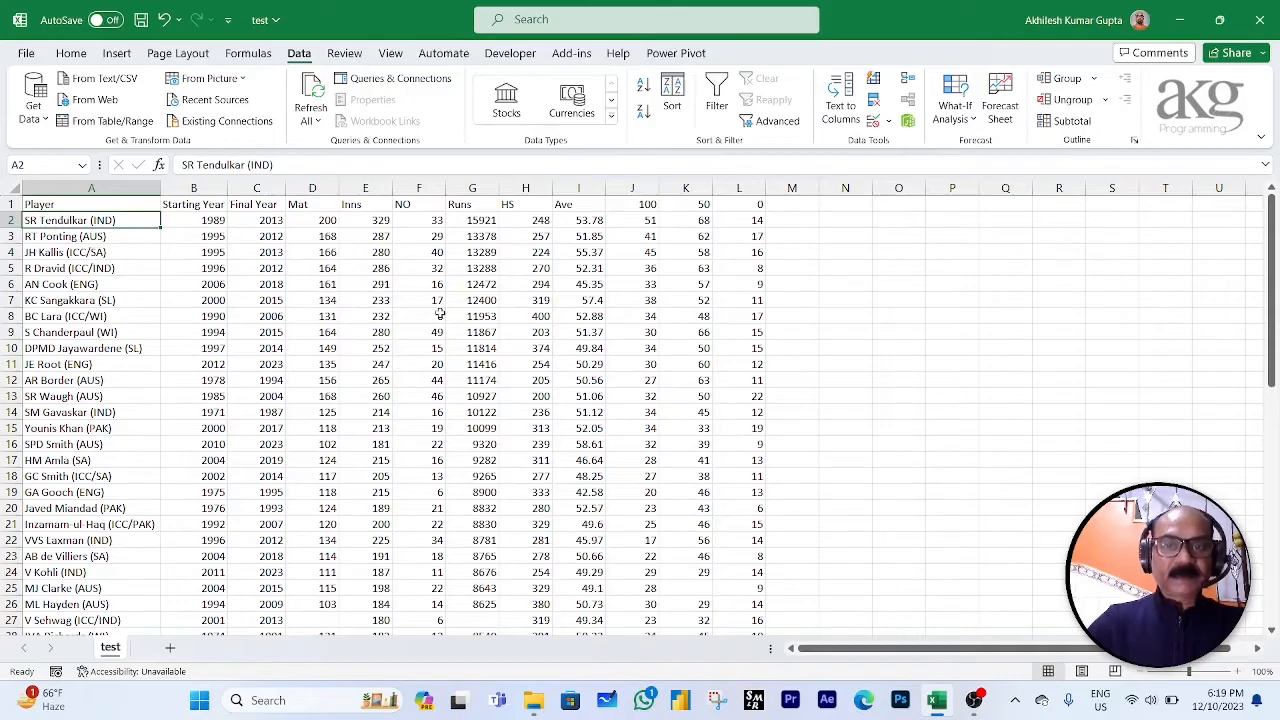
scroll(482, 333, down, 2)
scroll(488, 400, down, 1)
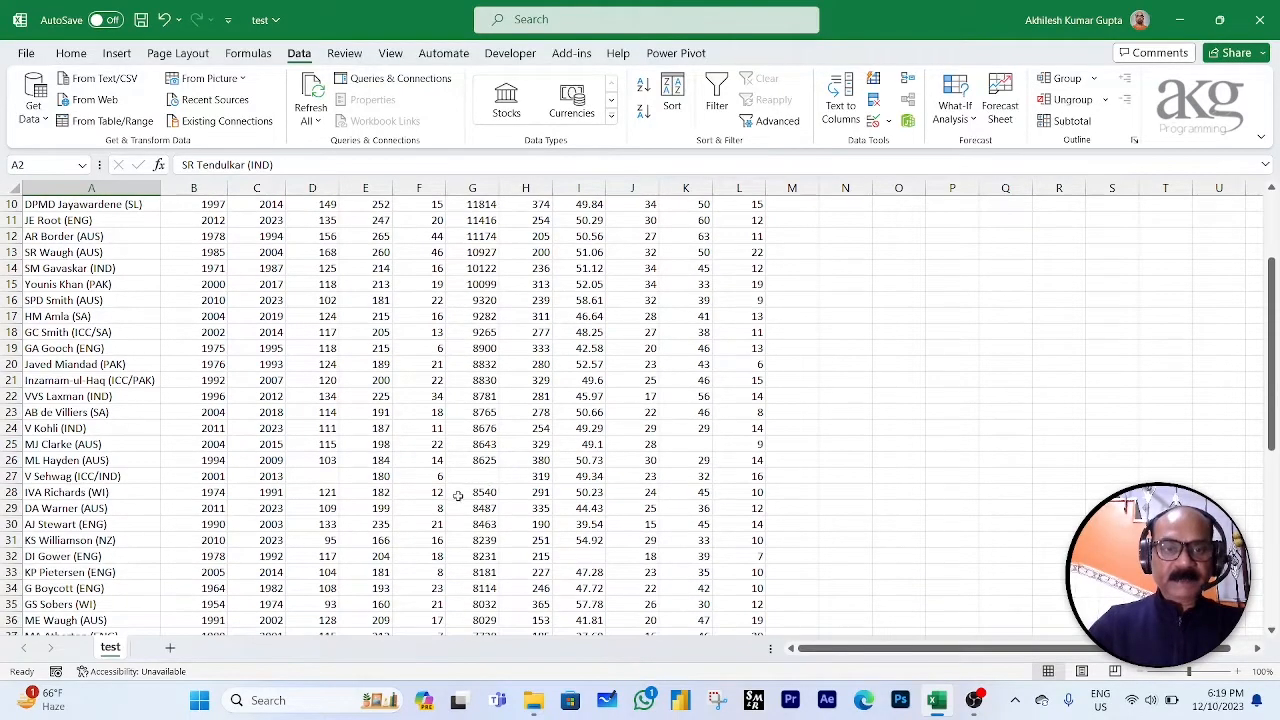
click(690, 443)
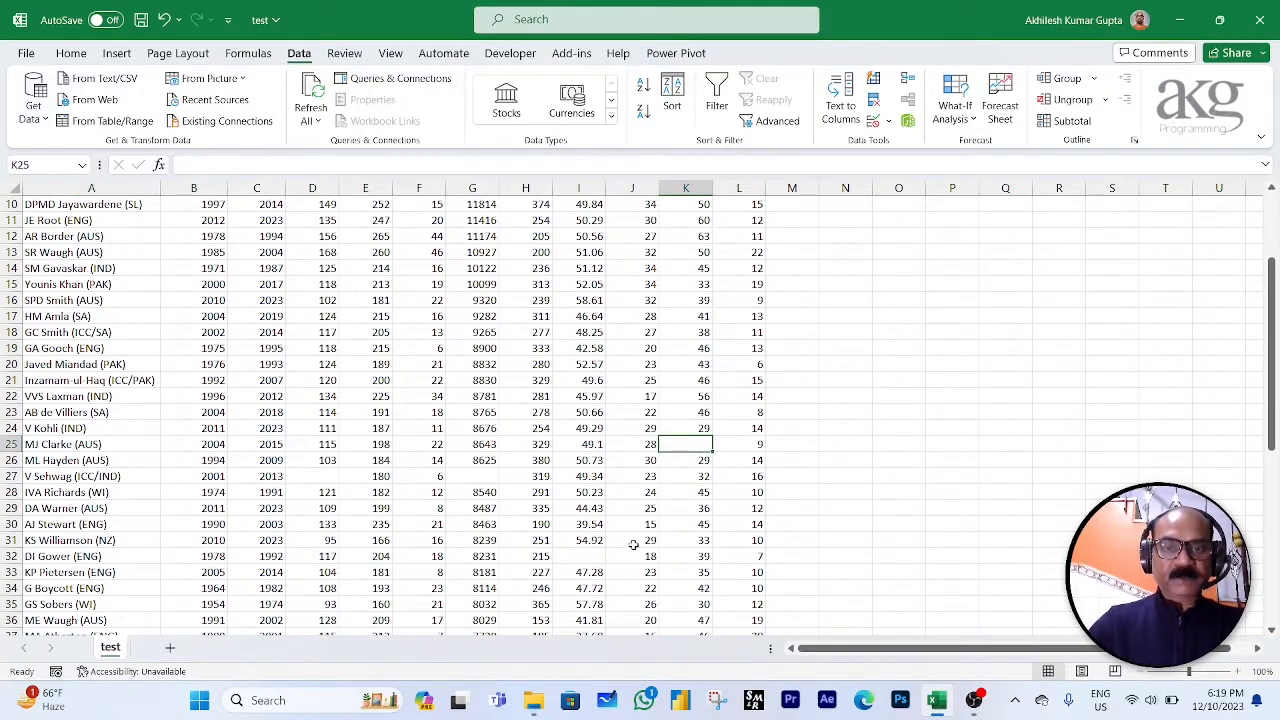
click(600, 556)
click(486, 478)
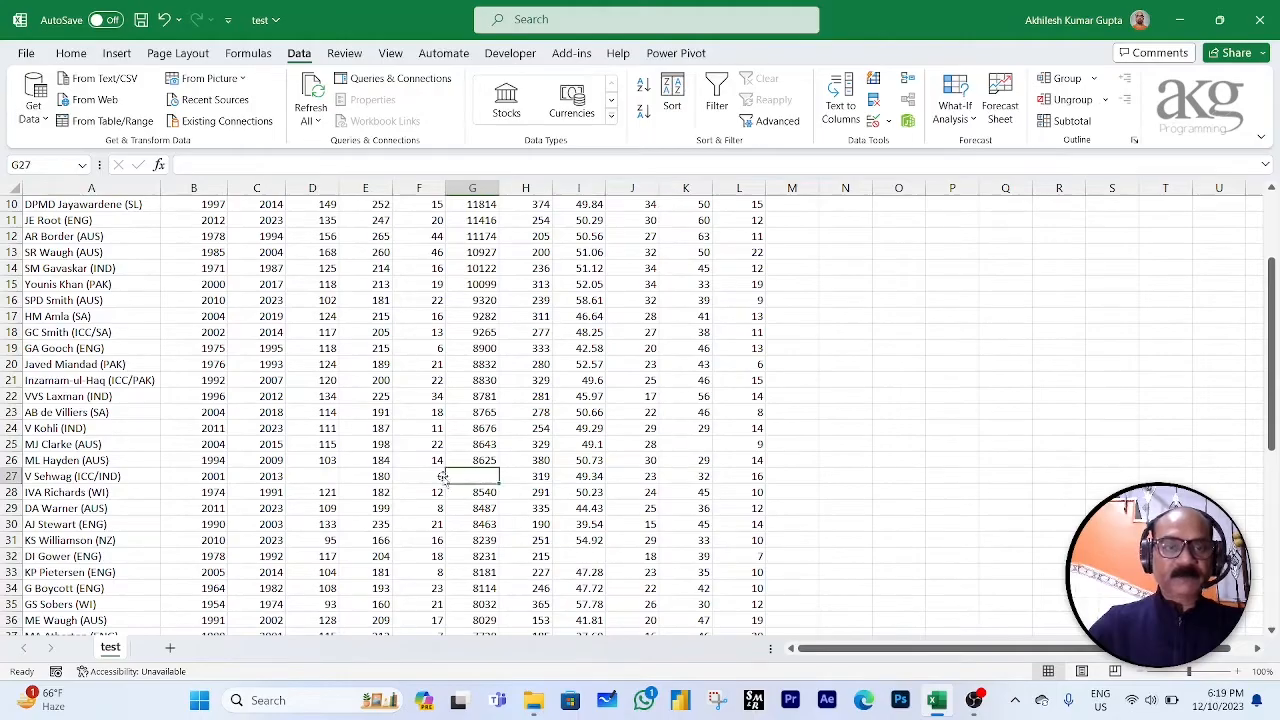
click(316, 478)
click(580, 558)
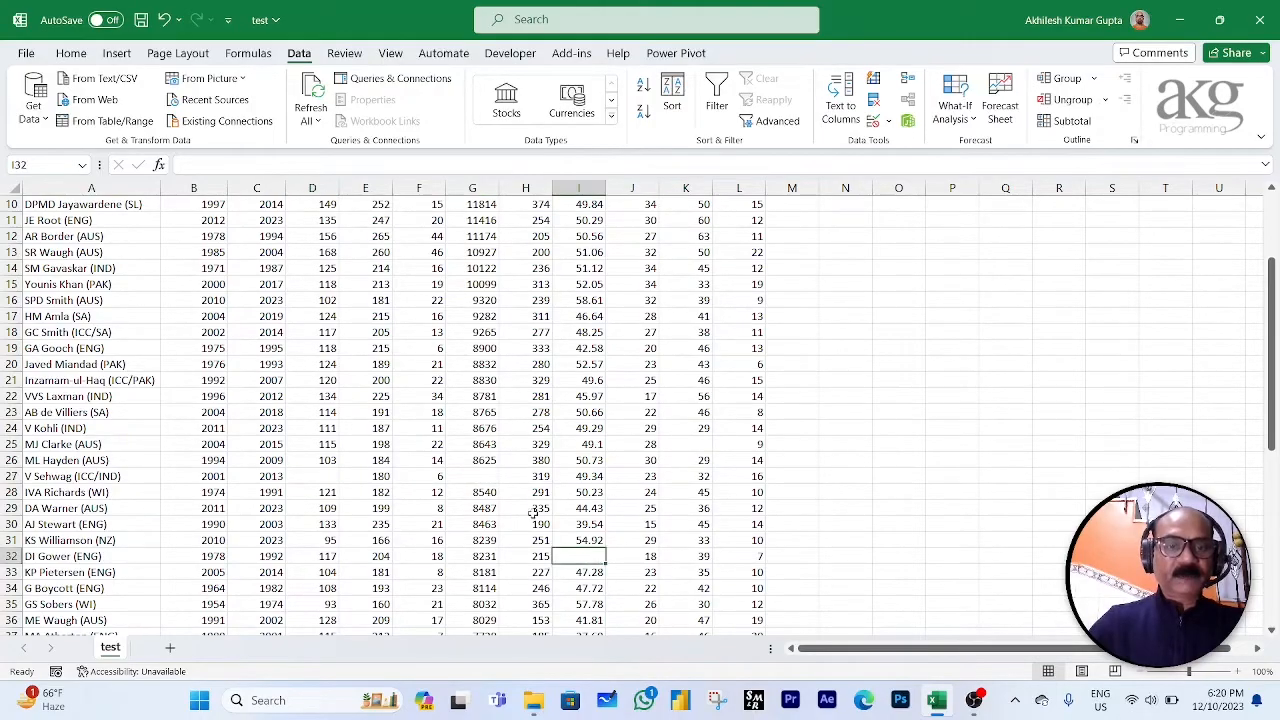
click(488, 478)
click(329, 478)
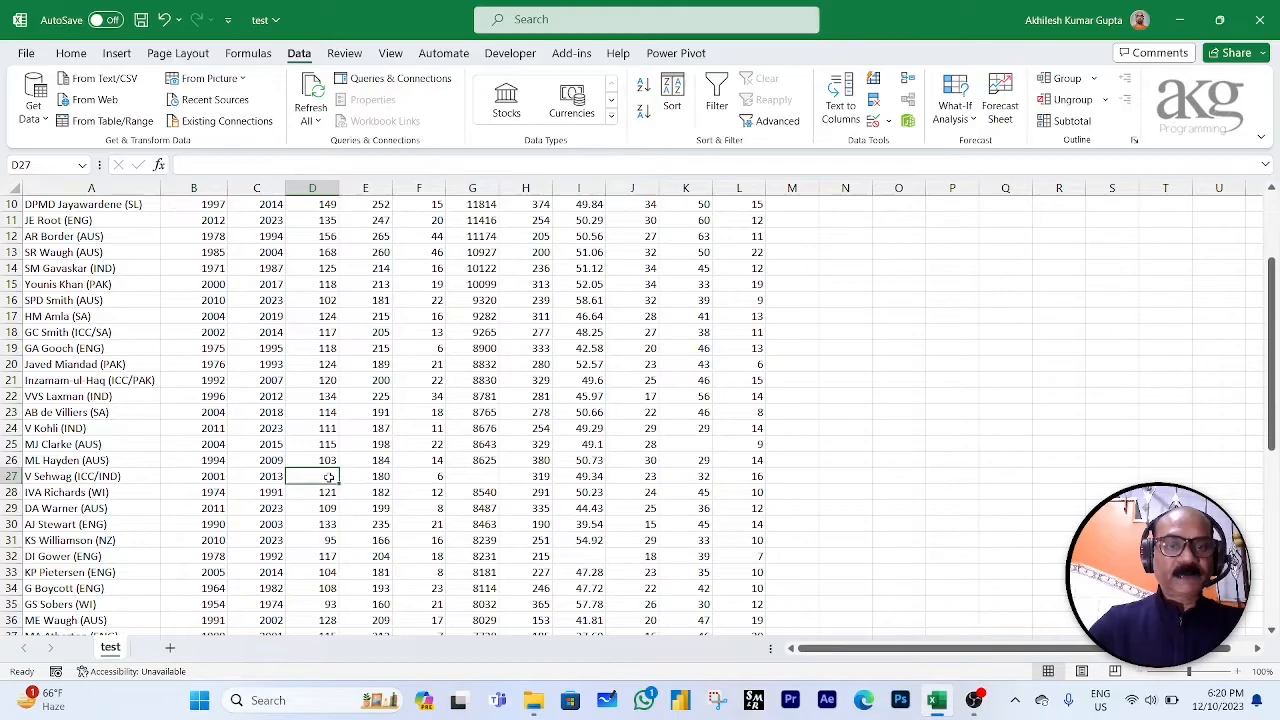
click(690, 443)
scroll(310, 436, up, 3)
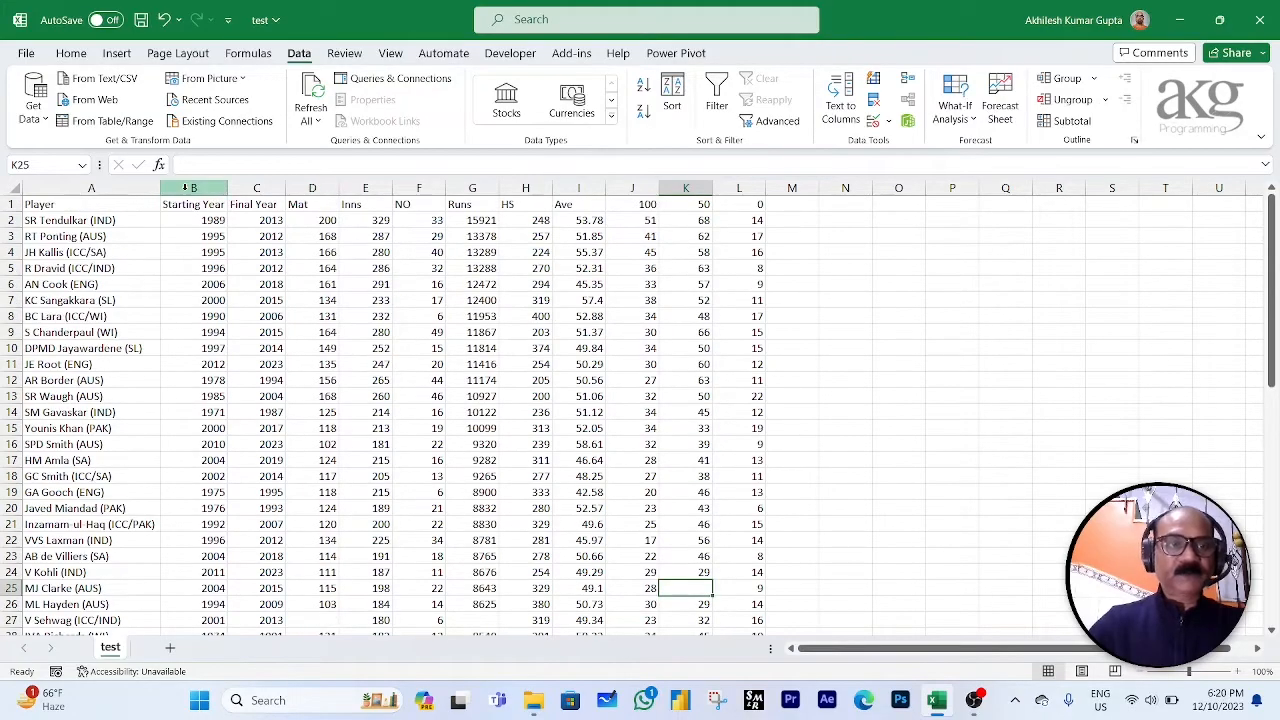
Step: Replace all empty cells in columns B through L with 0 using Find and Replace
drag(185, 190, 740, 192)
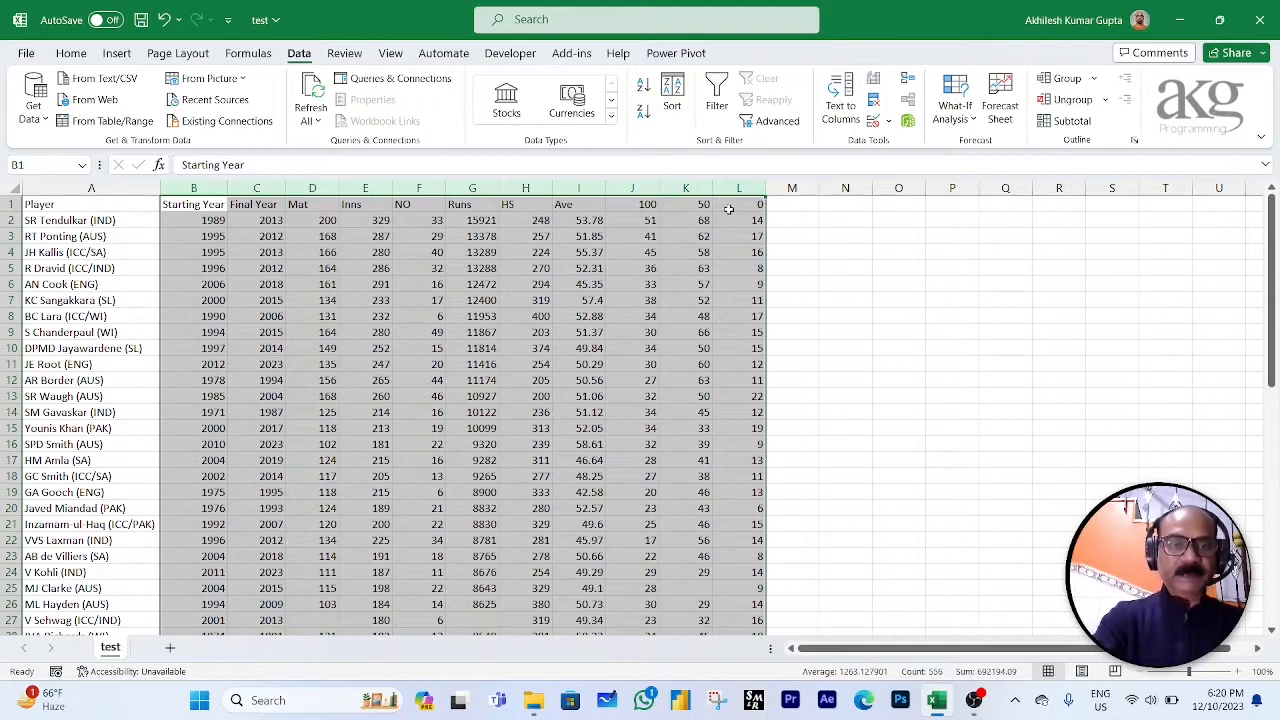
key(ctrl+h)
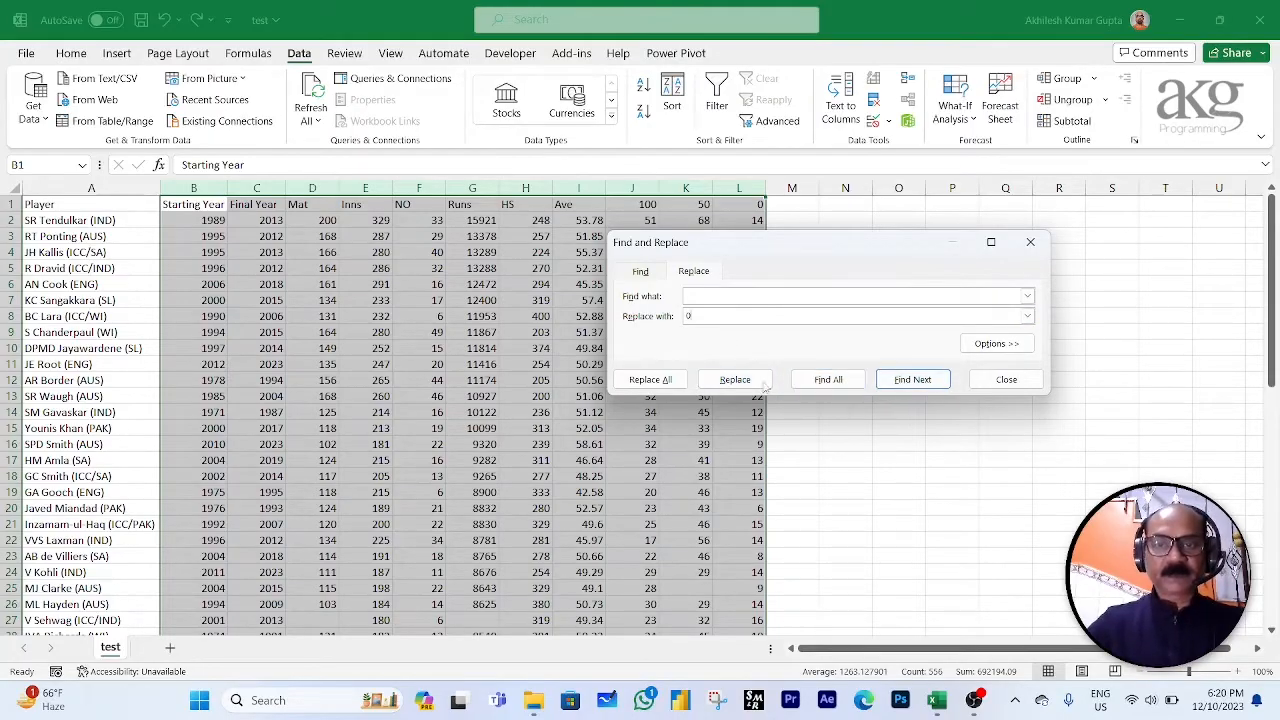
click(652, 381)
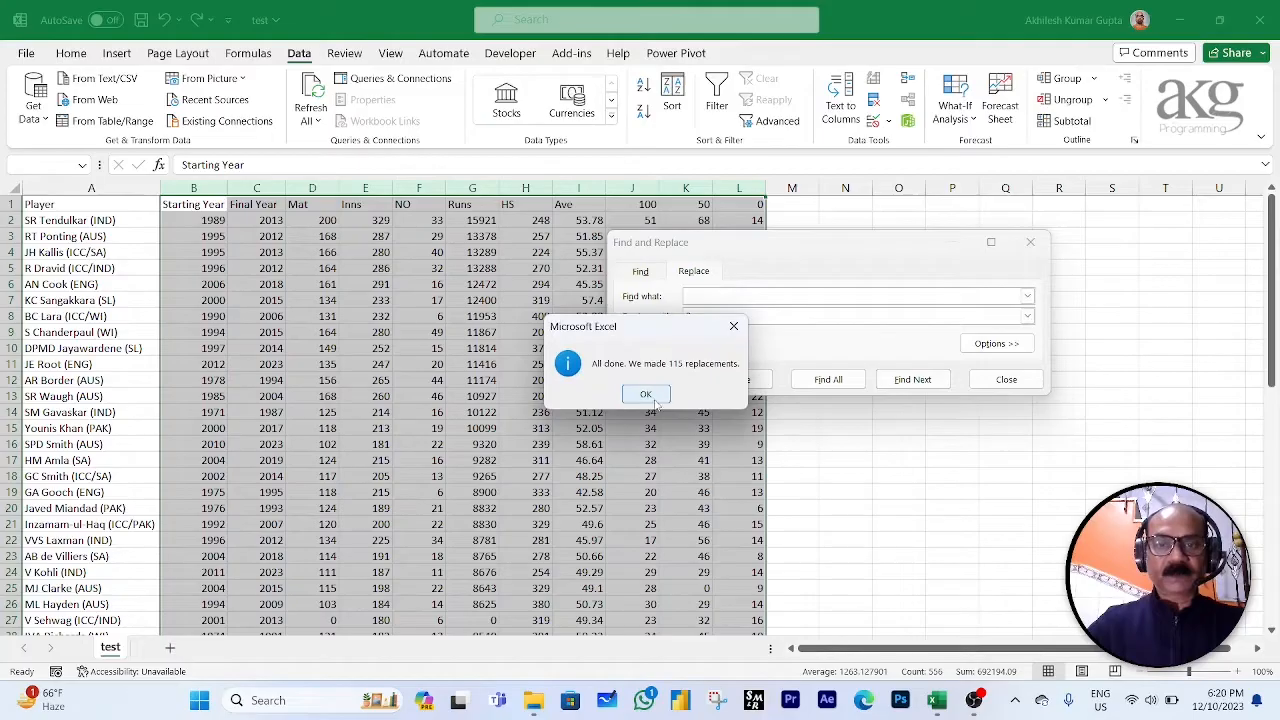
click(655, 396)
click(1004, 380)
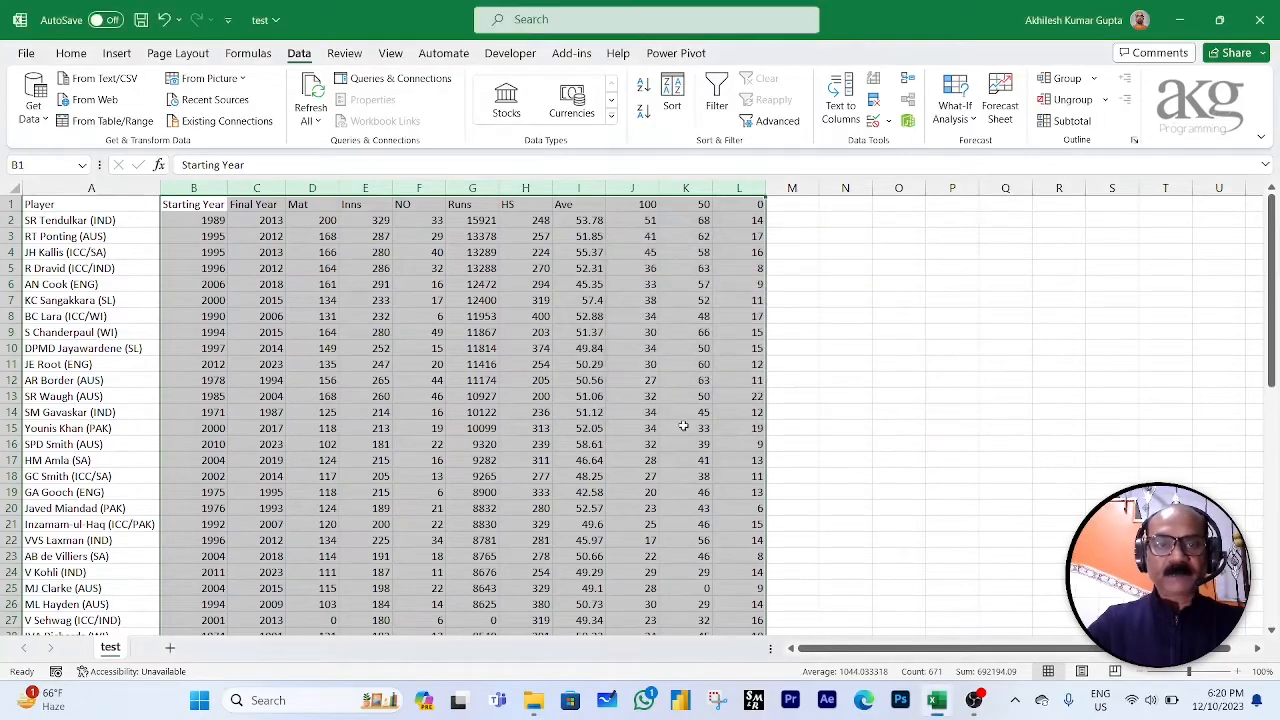
Step: Check the filled cells D27, G27 and K25 and the rows around them
scroll(421, 451, down, 2)
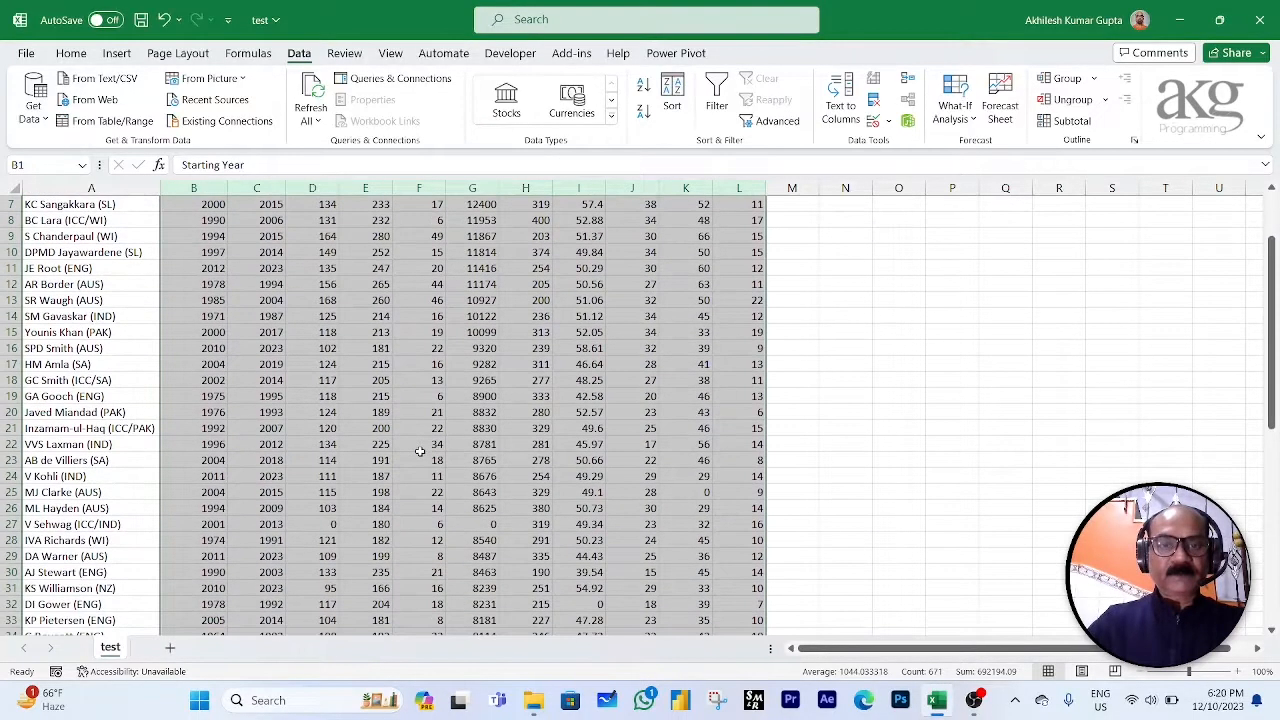
click(327, 525)
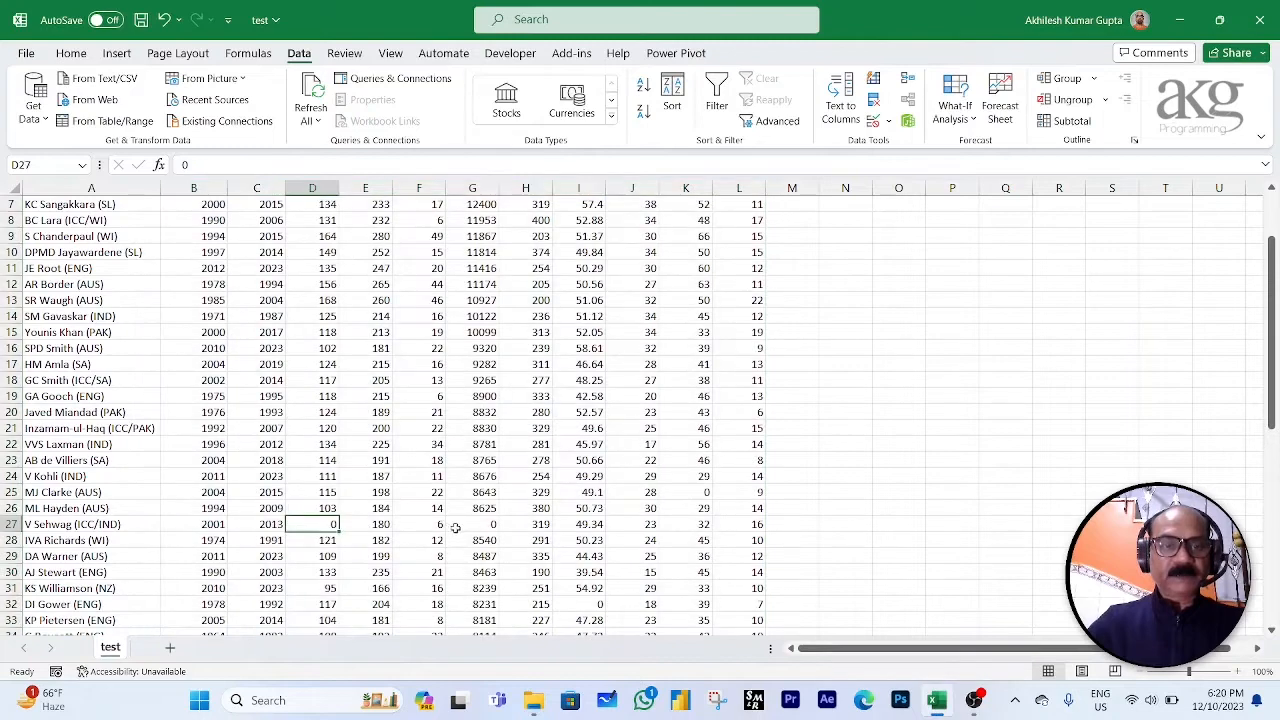
click(472, 525)
click(697, 489)
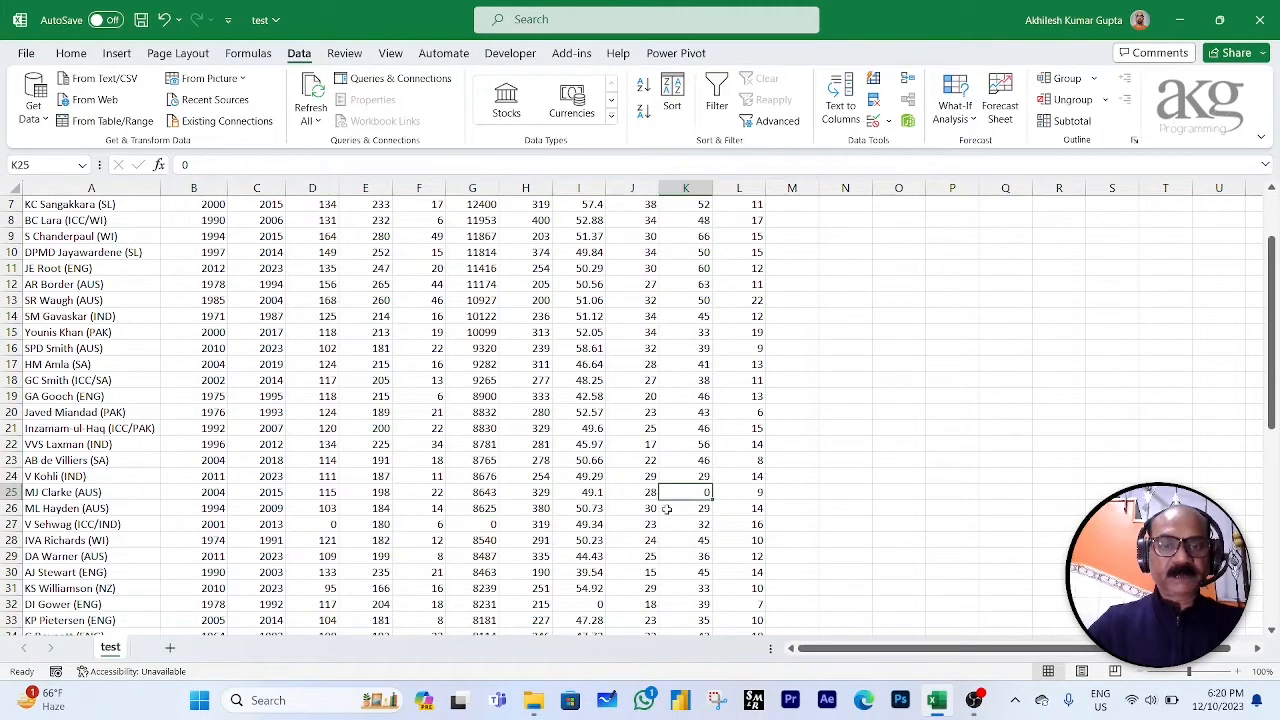
scroll(650, 510, down, 4)
scroll(590, 503, up, 6)
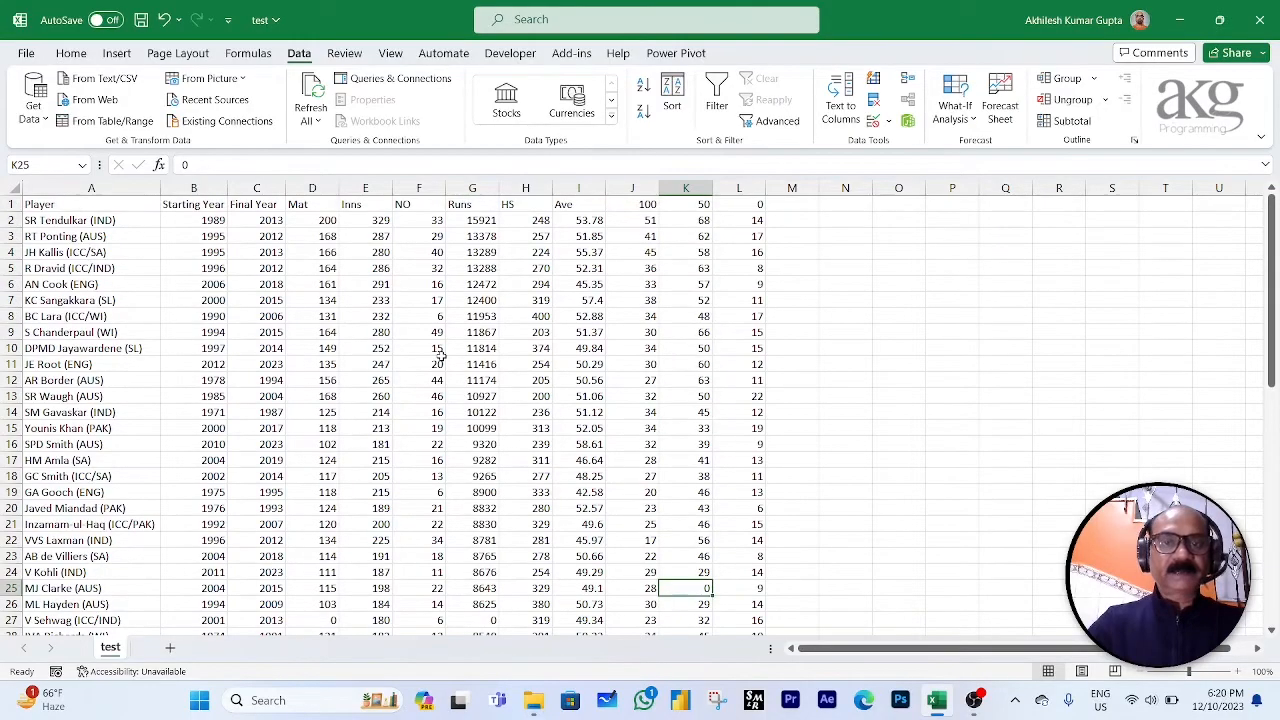
Step: Delete the entire rows 52 to 61, which hold only zeros below the last player record
scroll(436, 350, down, 13)
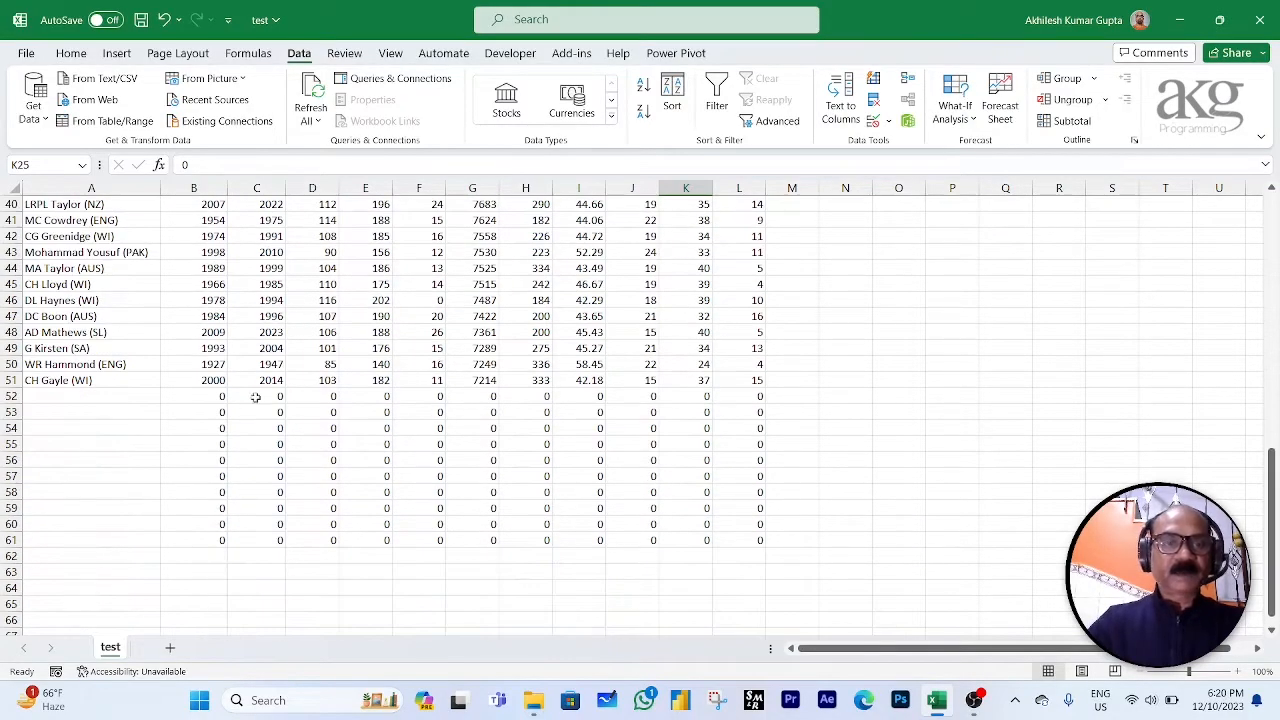
drag(219, 403, 760, 540)
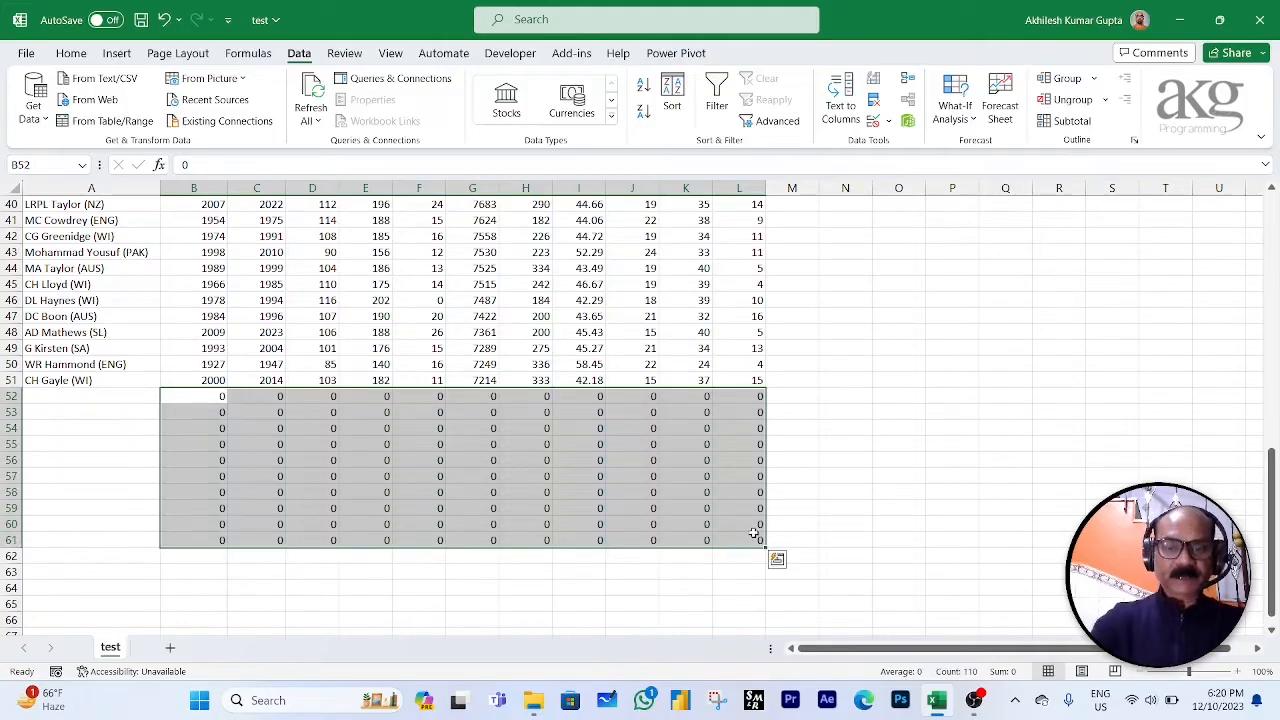
key(ctrl+minus)
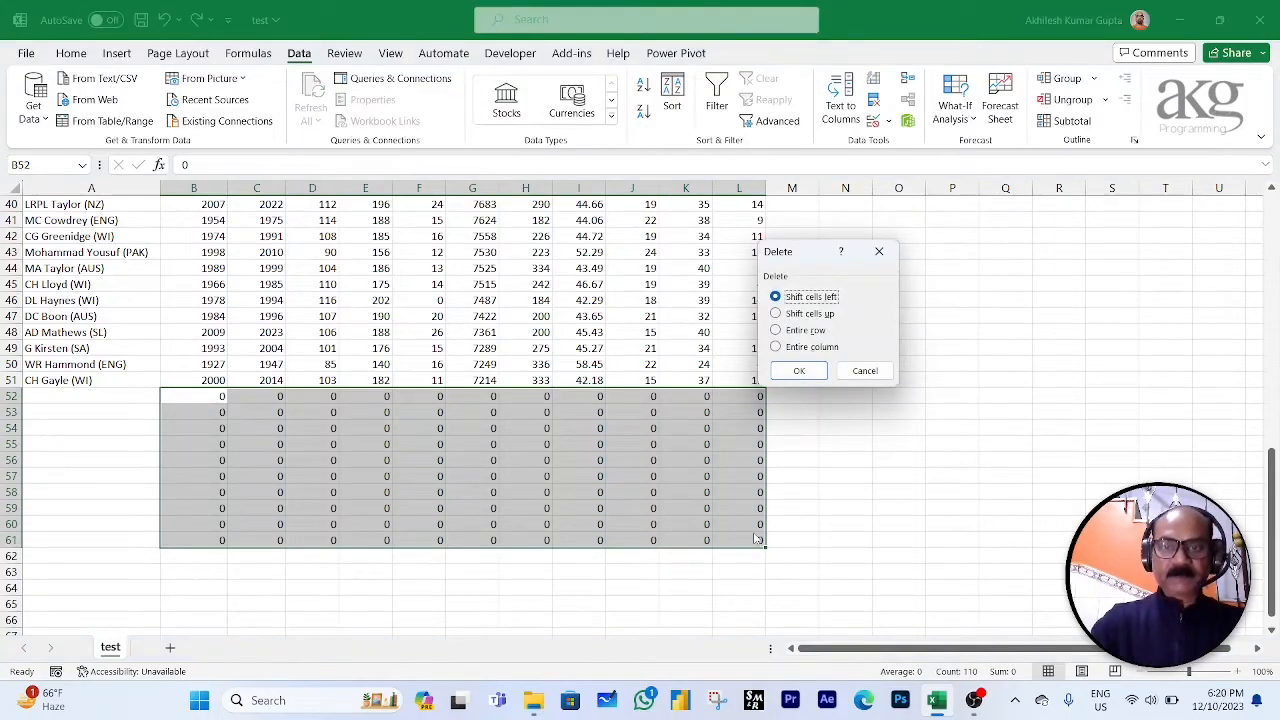
key(Down)
key(Down)
key(Return)
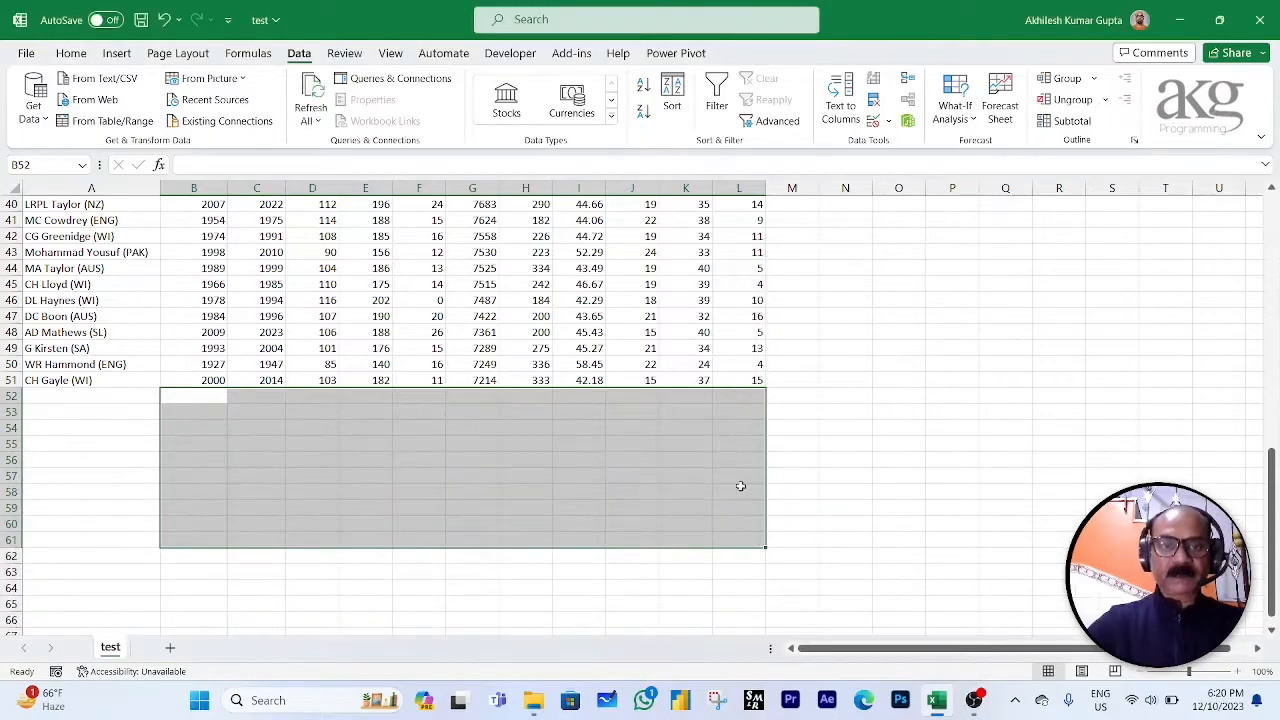
click(585, 298)
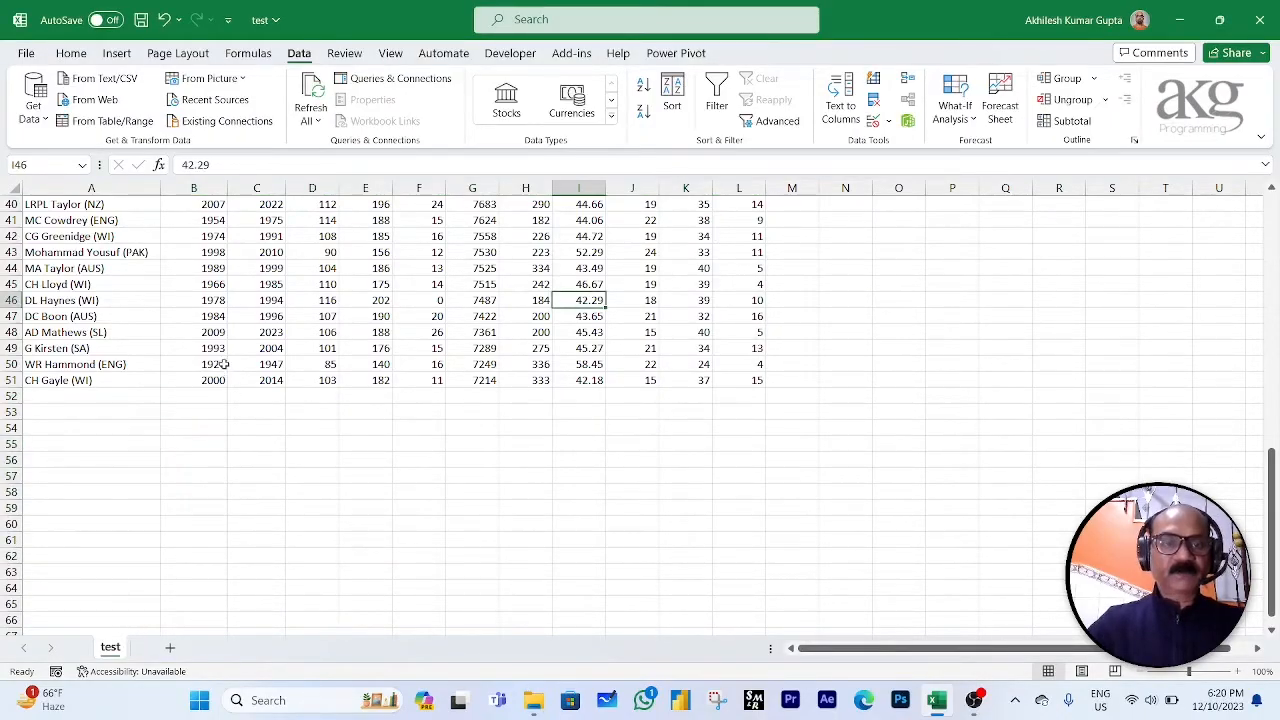
Step: Review the cleaned table from the header to the last record, including the country codes in the Player column
scroll(226, 366, up, 7)
scroll(226, 366, up, 6)
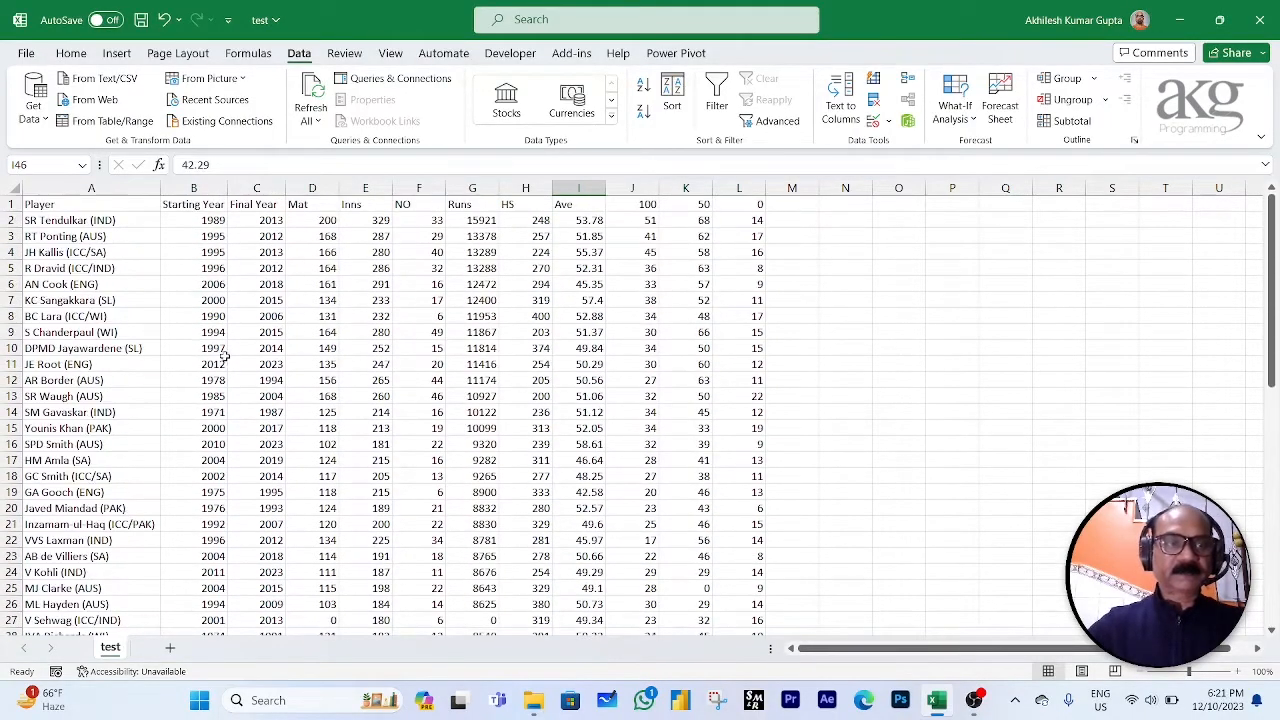
scroll(213, 338, down, 2)
scroll(213, 338, up, 2)
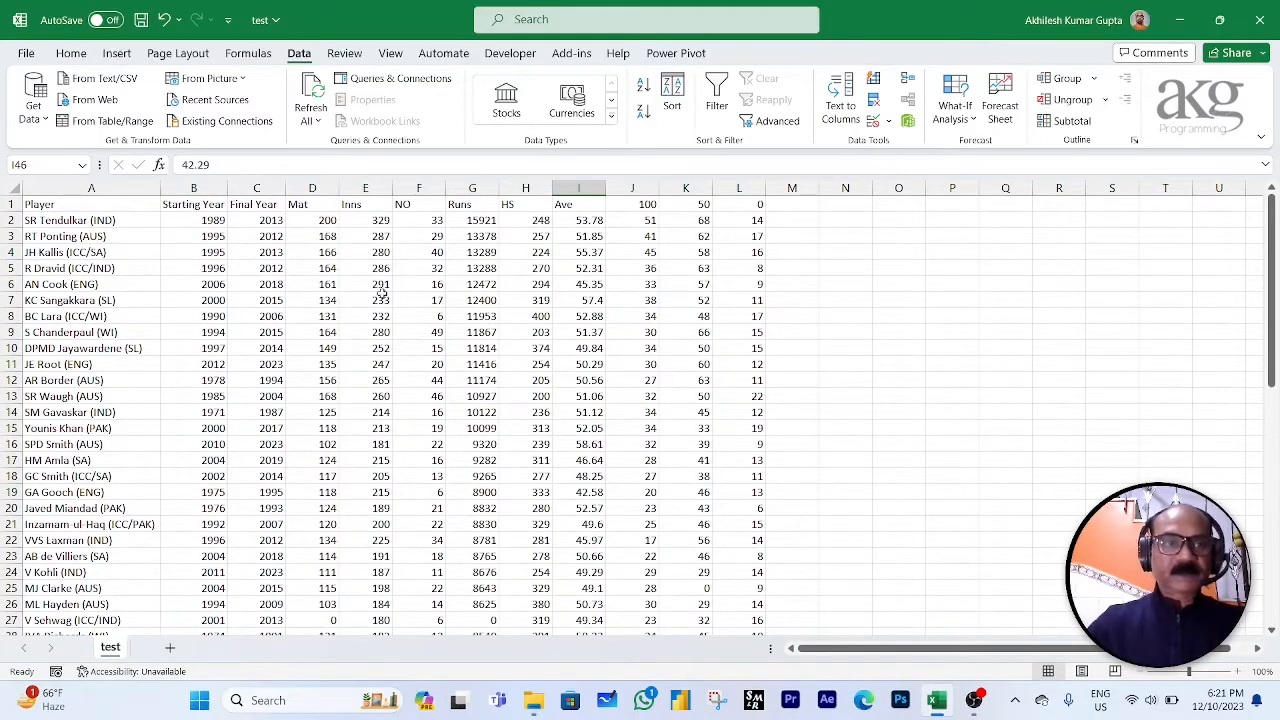
scroll(270, 322, down, 2)
scroll(384, 394, down, 8)
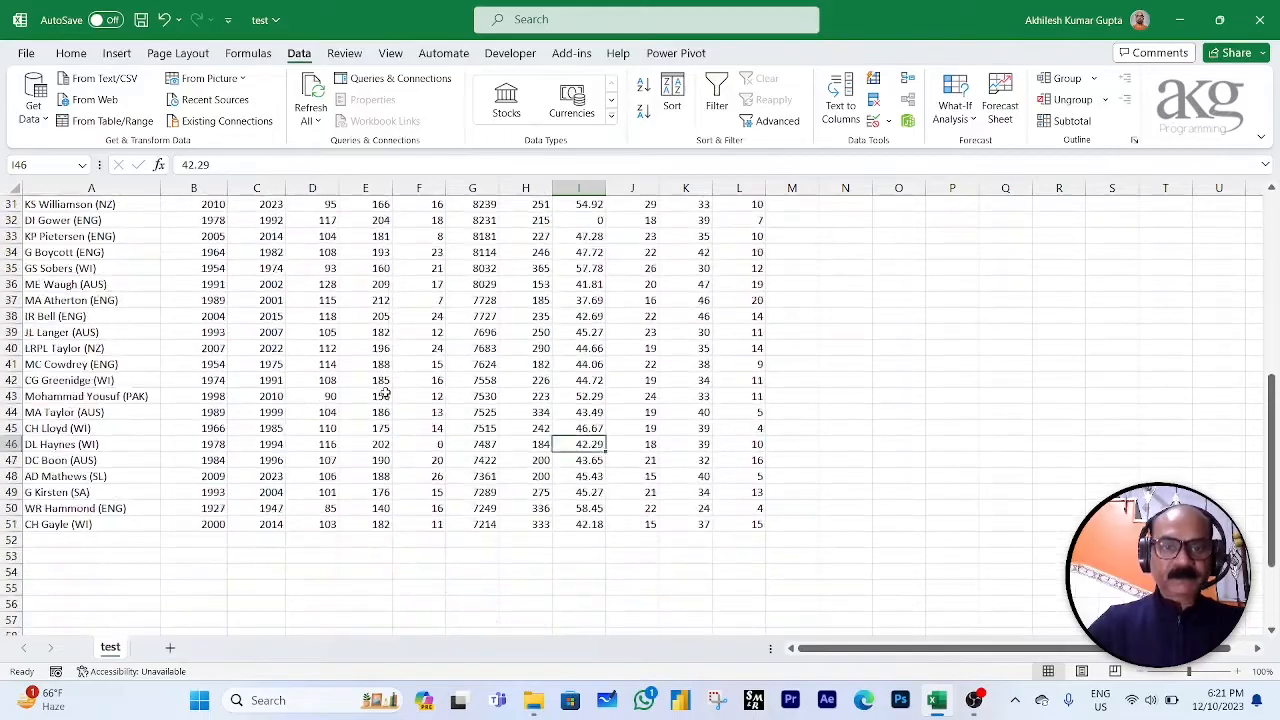
scroll(370, 380, up, 7)
scroll(364, 372, up, 3)
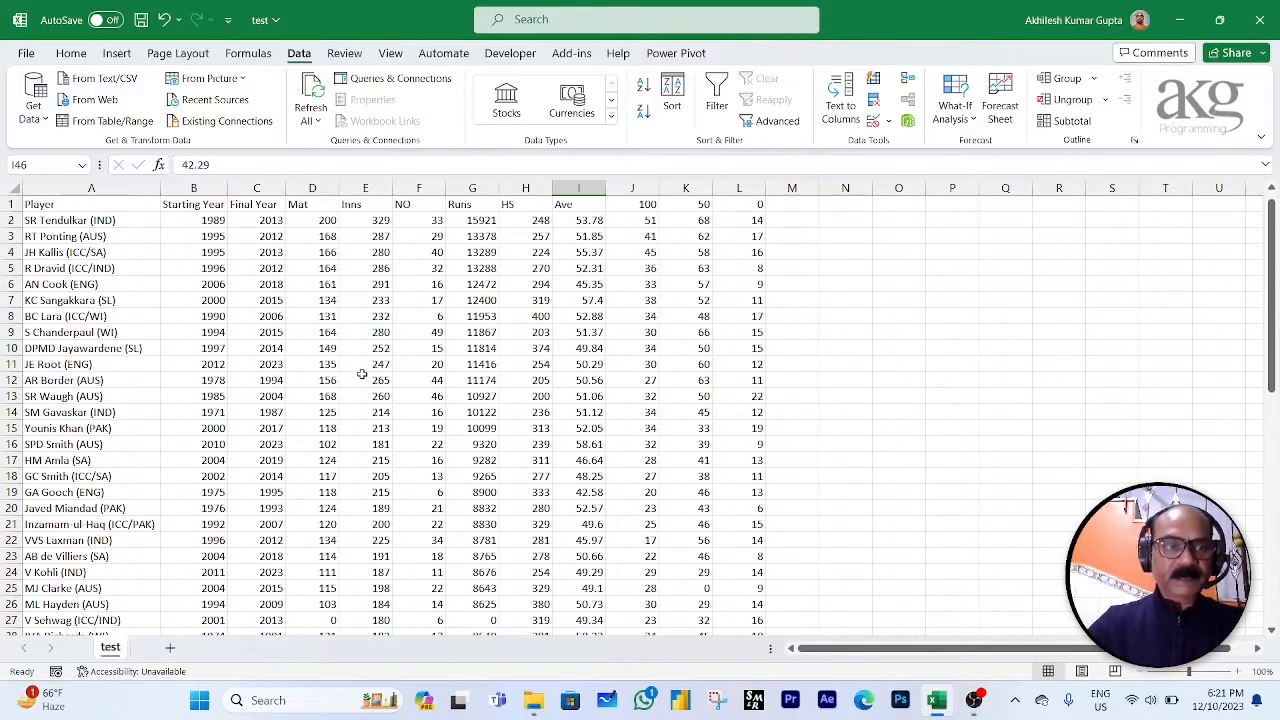
click(91, 190)
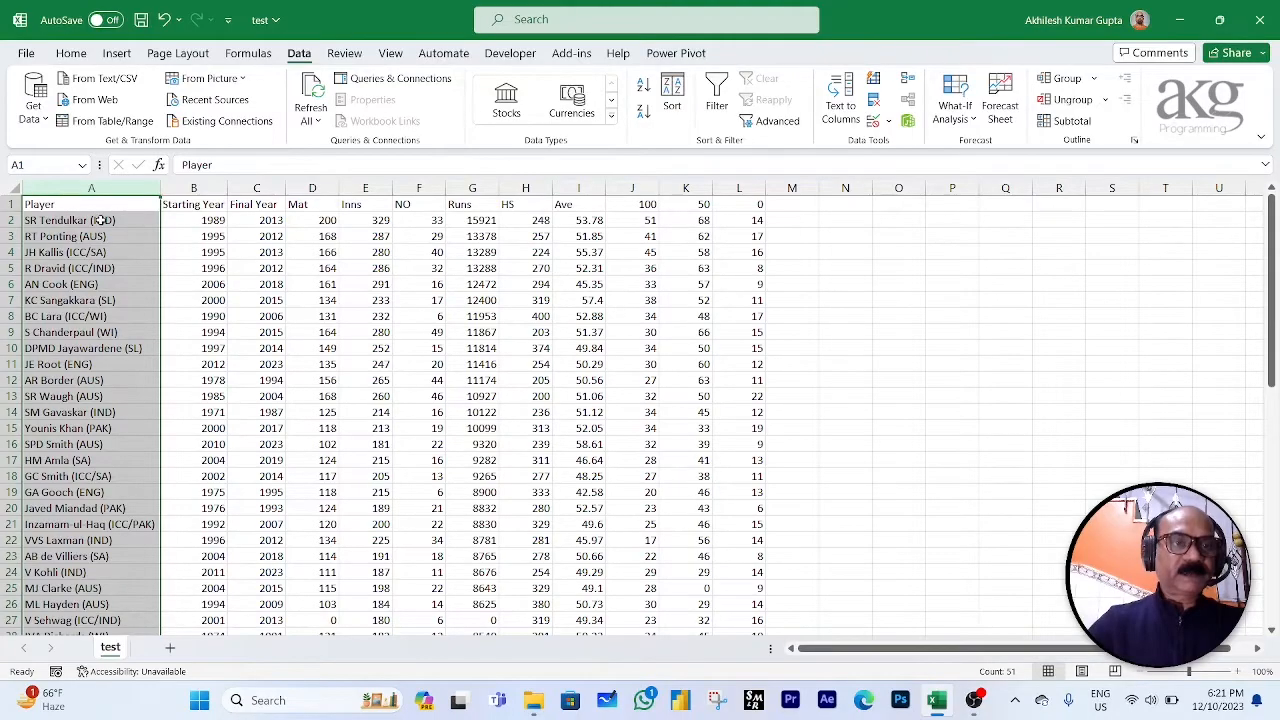
click(103, 221)
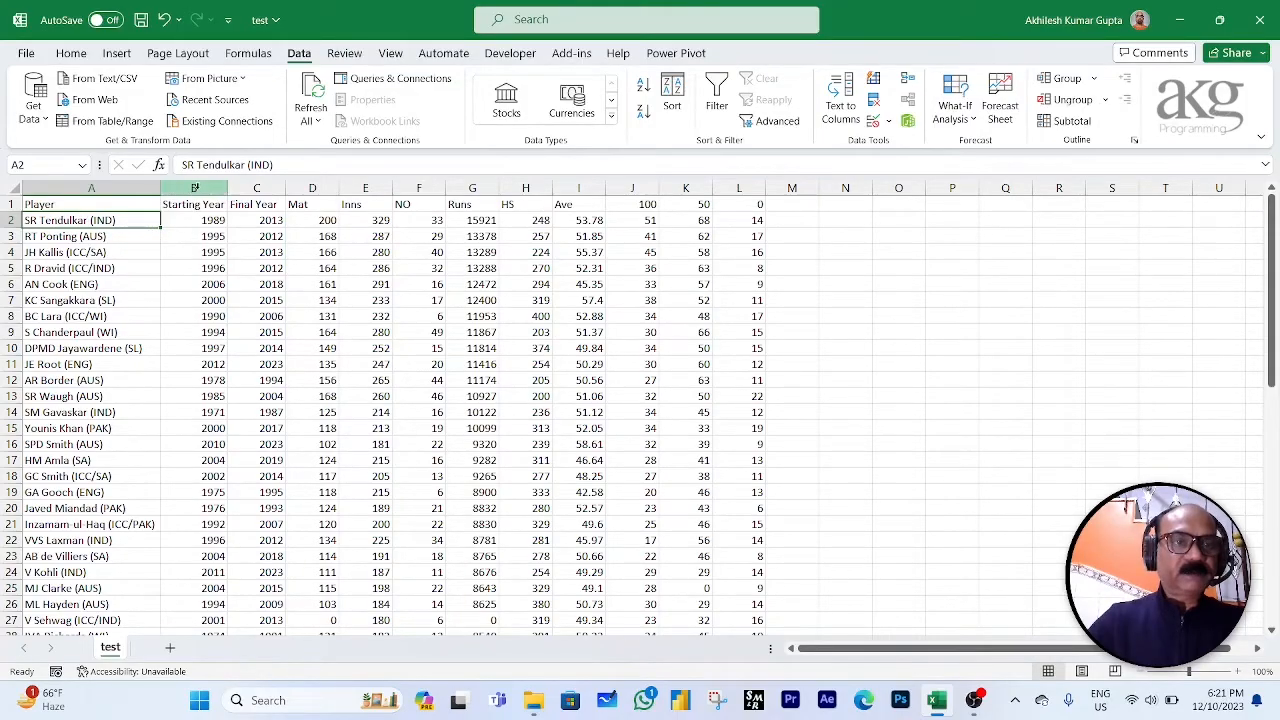
Step: Insert a blank column between the Player and Starting Year columns
click(198, 189)
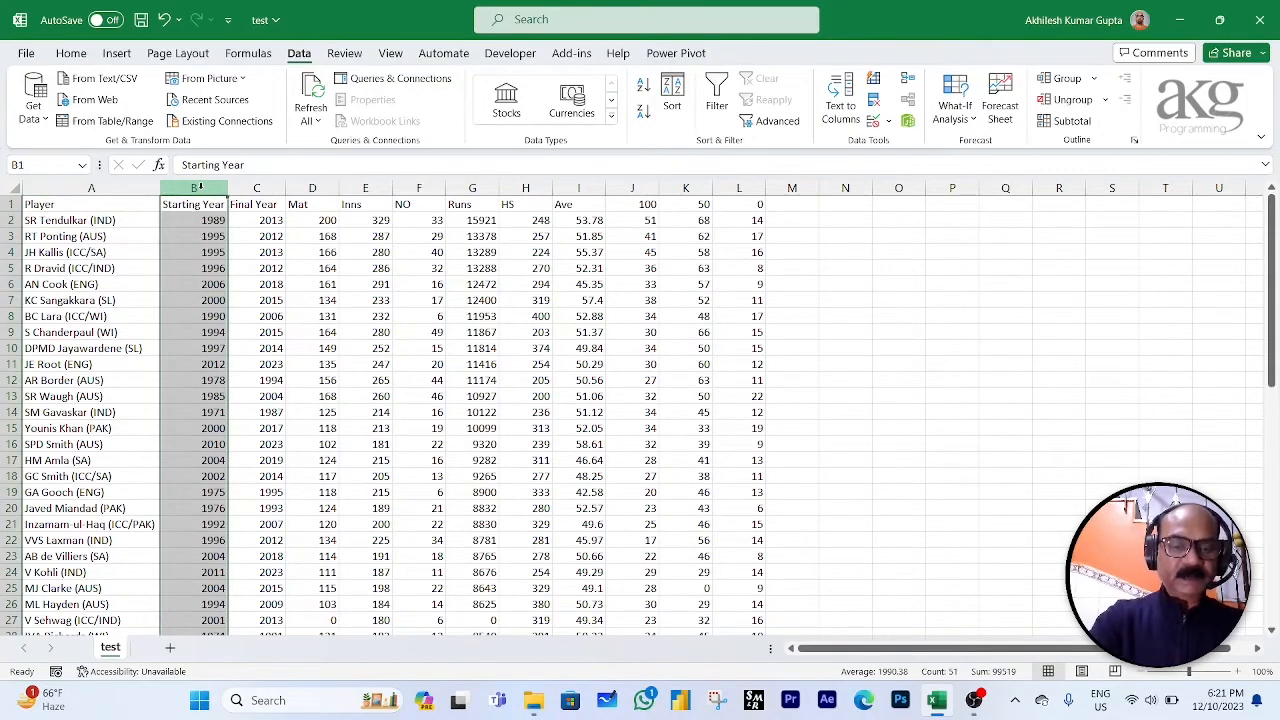
key(alt+i)
key(c)
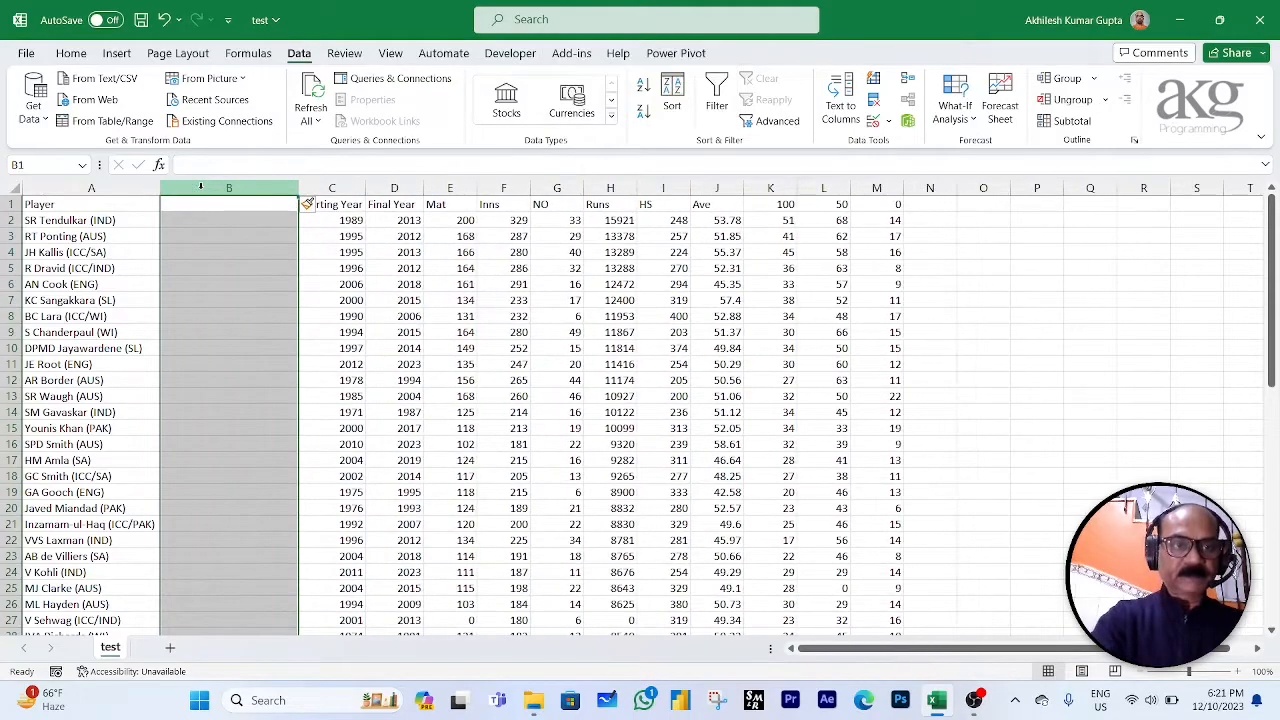
Step: Split the Player column with Text to Columns, using "(" as the custom delimiter, so the country codes fill column B
click(96, 188)
key(alt+a)
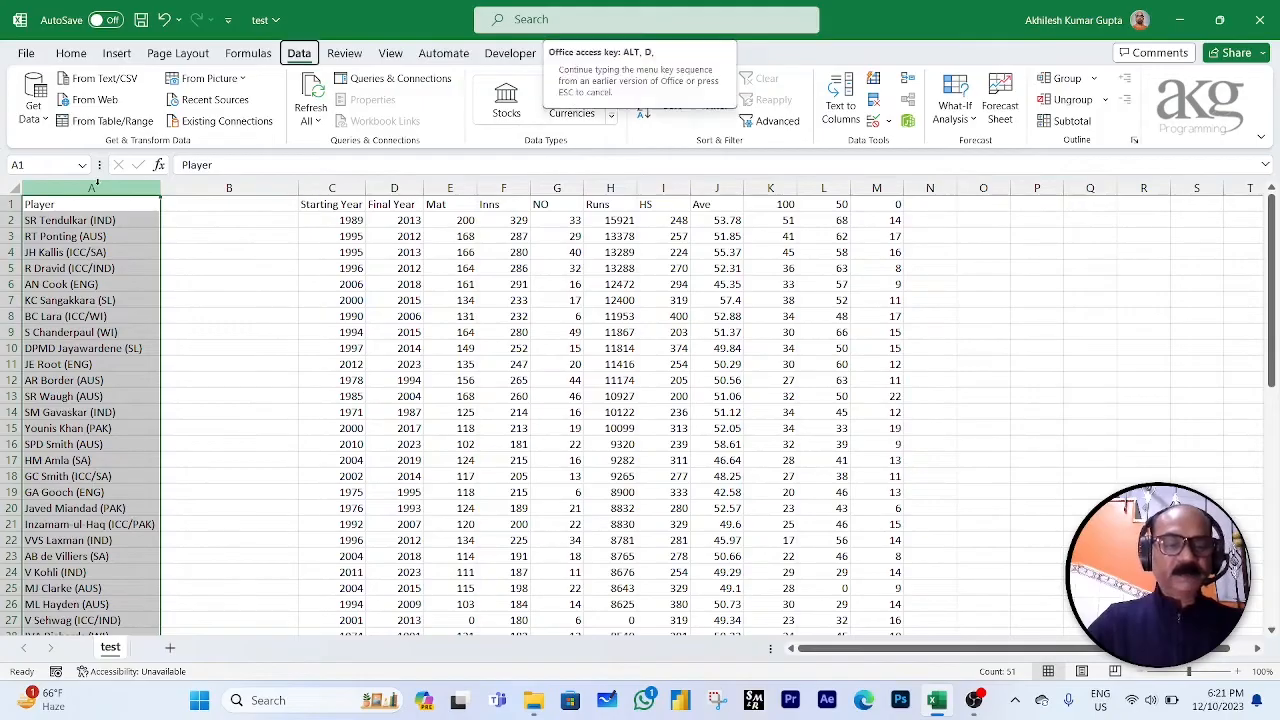
key(e)
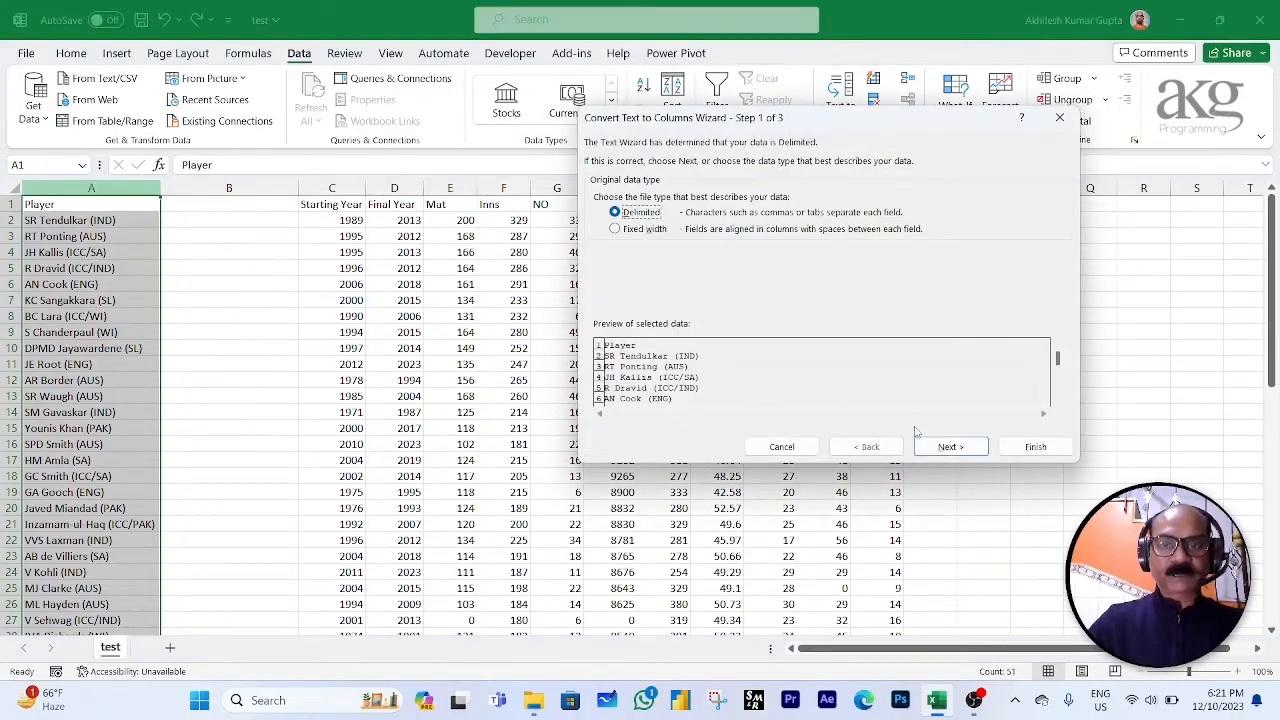
click(940, 449)
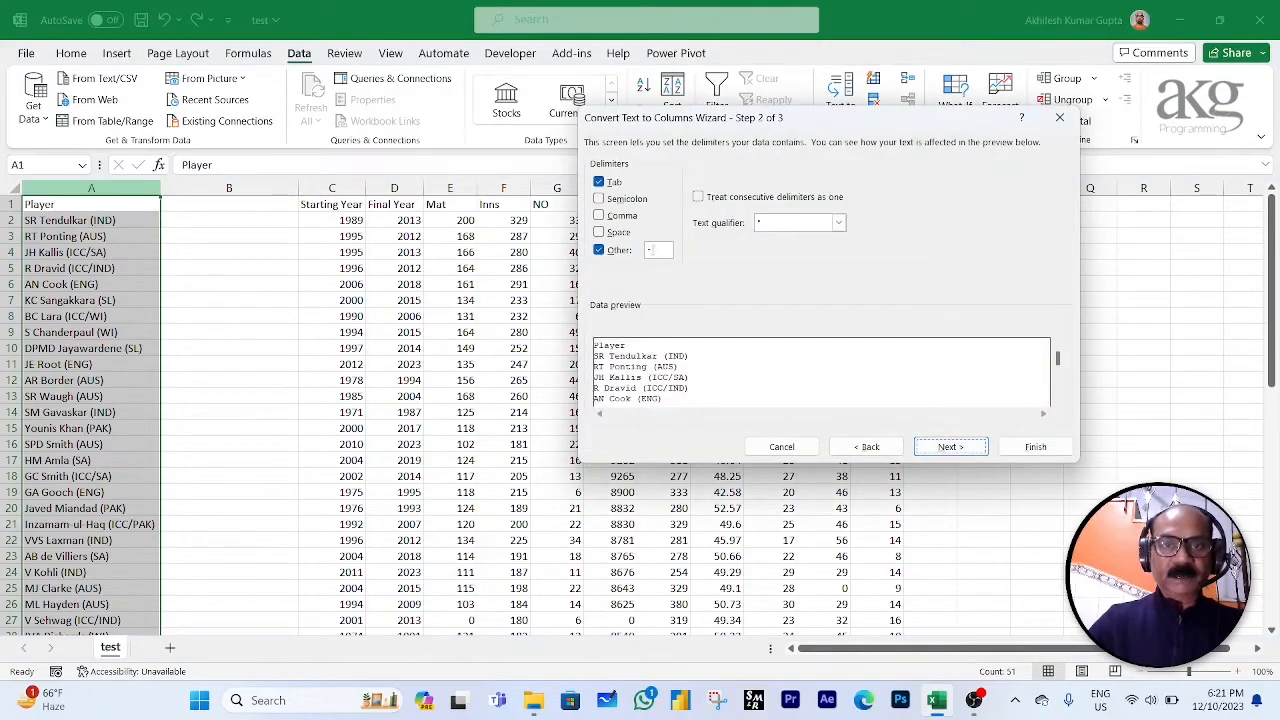
click(652, 250)
text(()
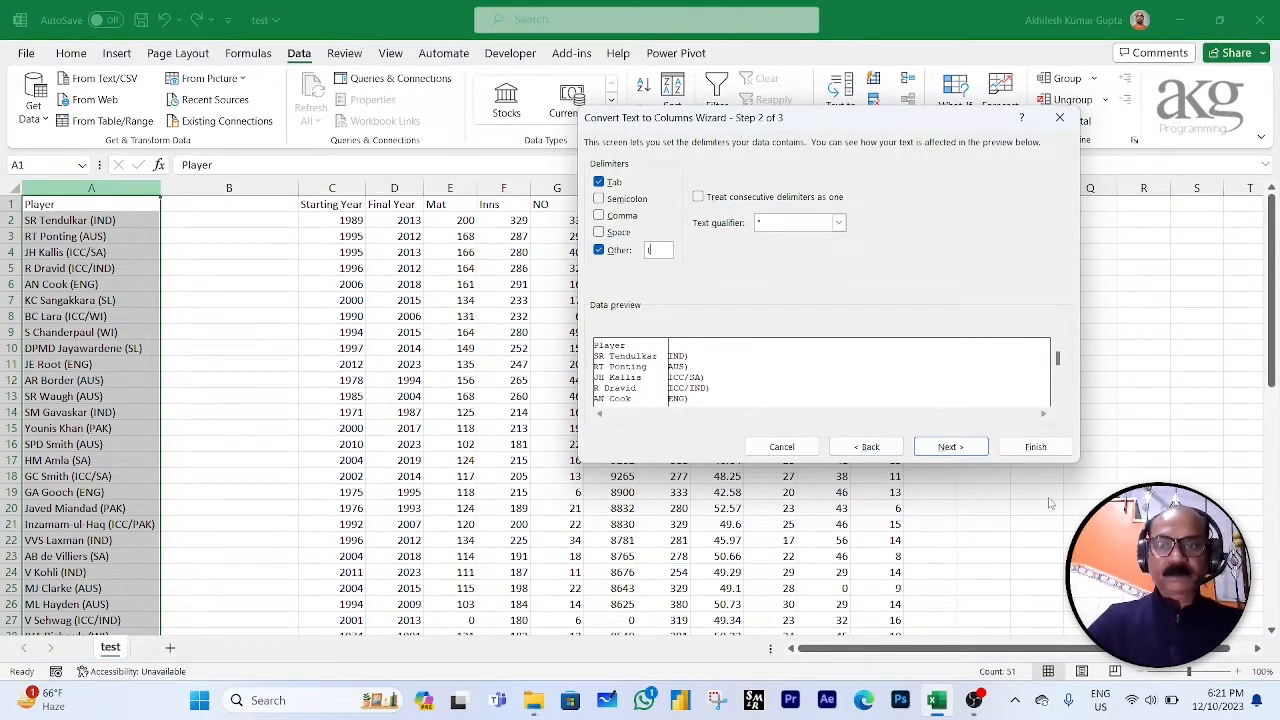
click(1023, 450)
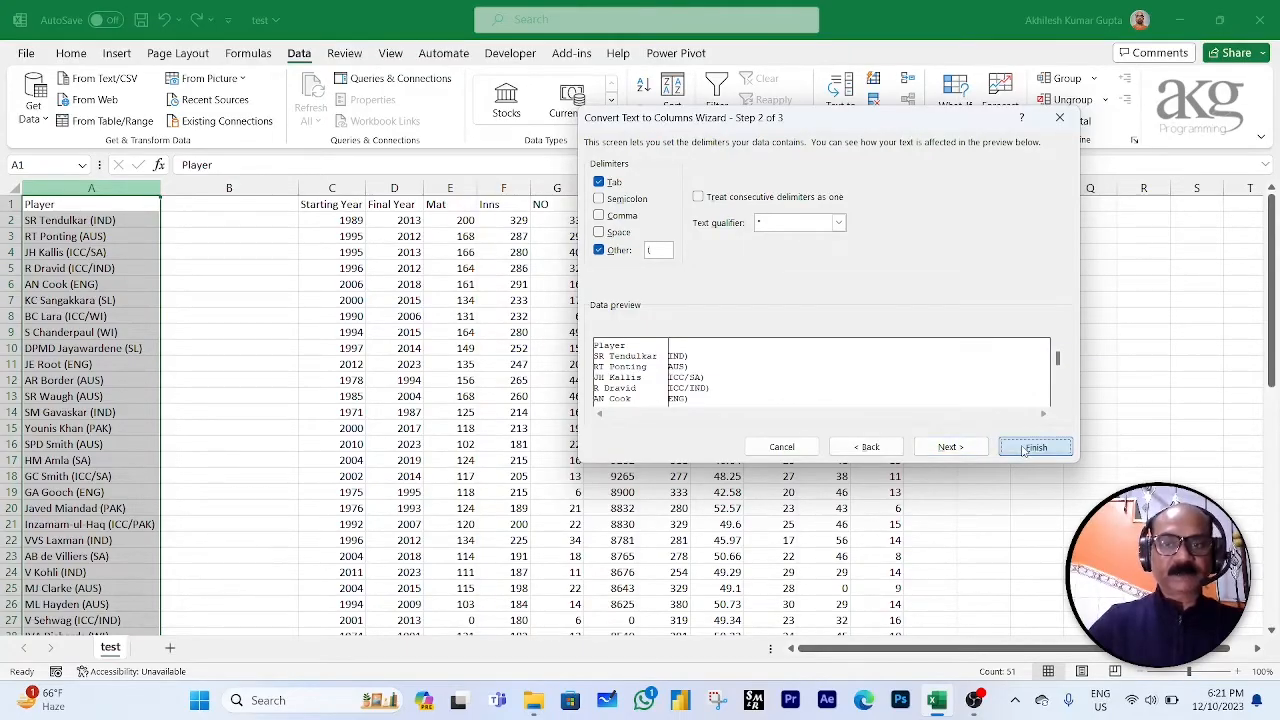
click(1022, 446)
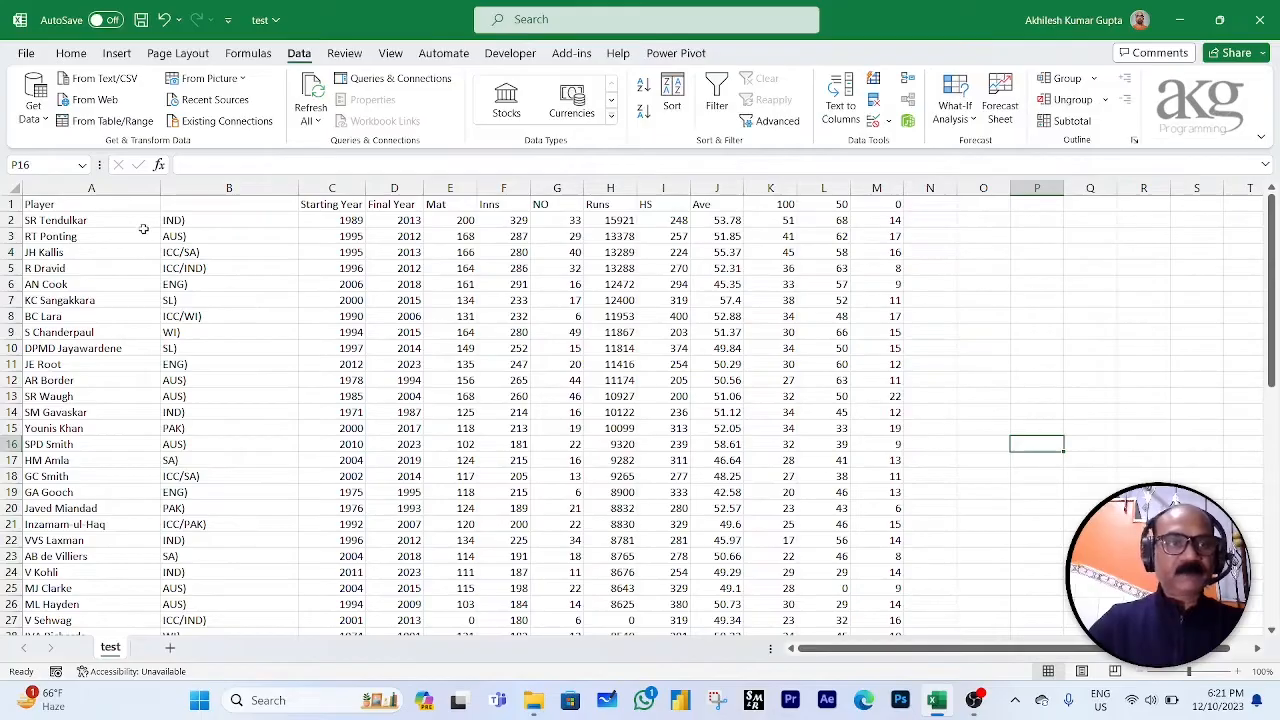
Step: Enter the header Country in cell B1 above the country codes
click(175, 205)
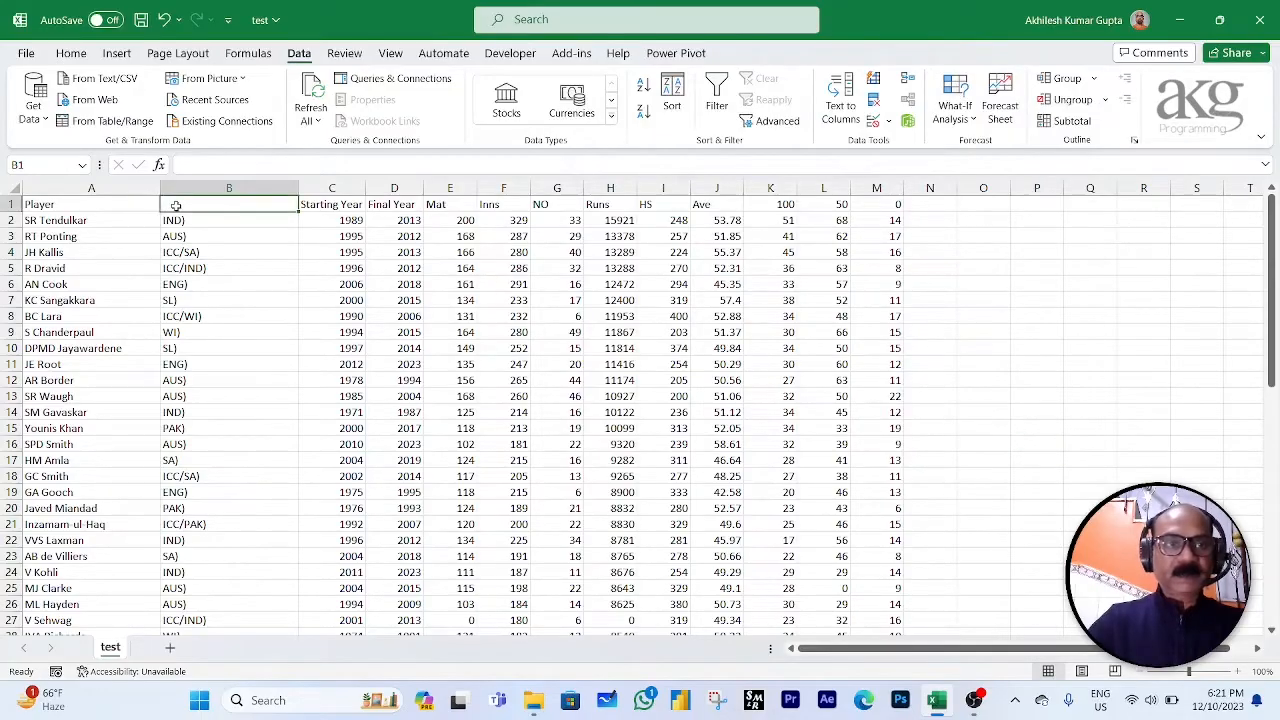
text(Cou)
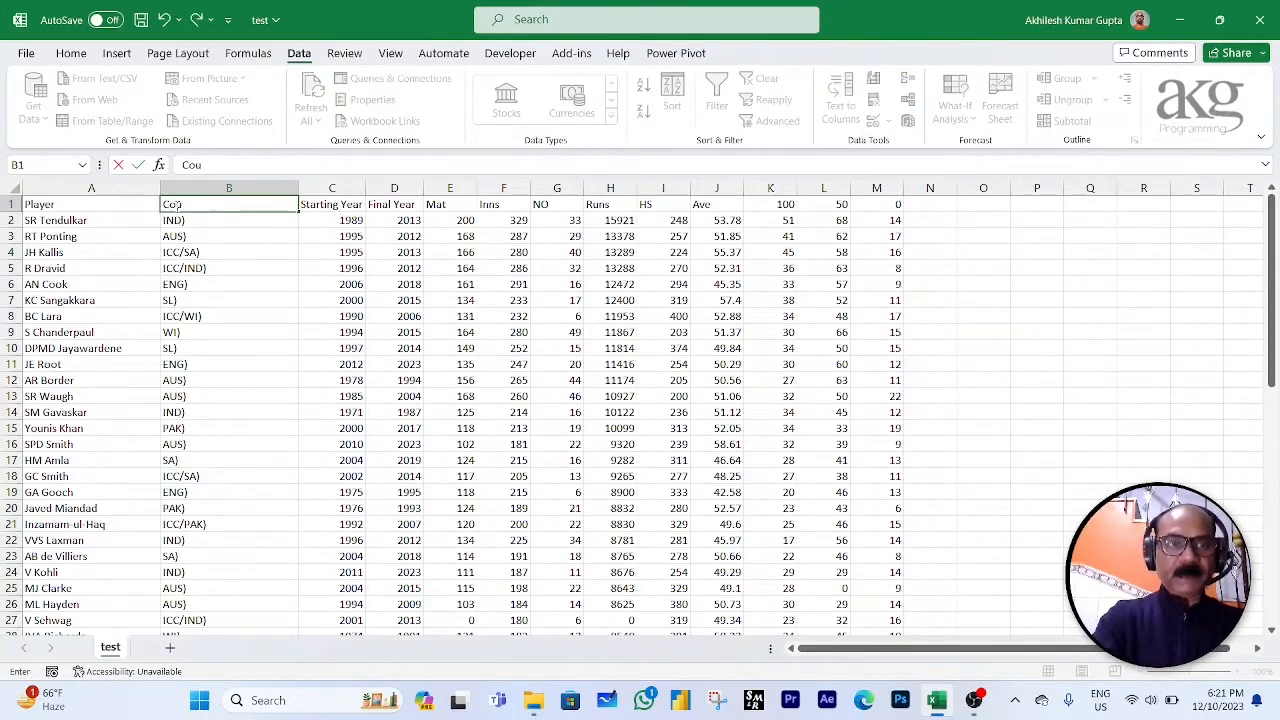
text(ntry)
key(Return)
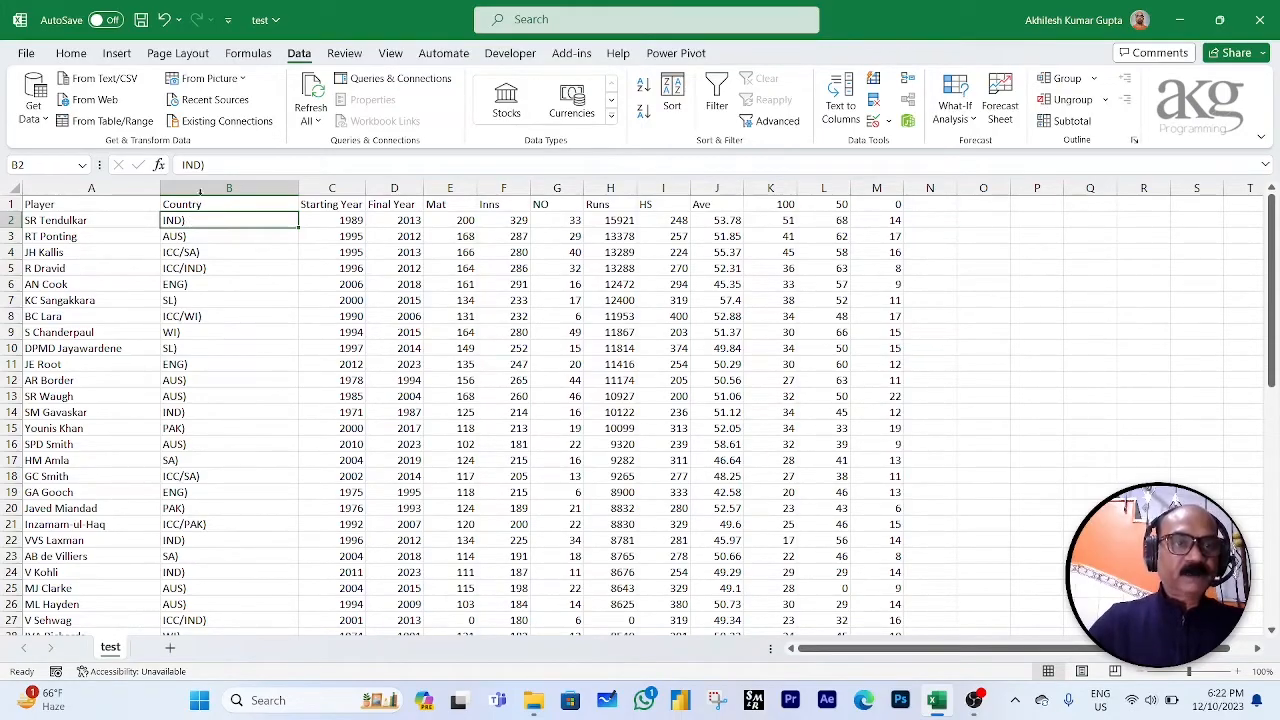
Step: Strip the closing brackets from the Country column with Text to Columns, using ")" as delimiter and skipping the empty second column
click(198, 183)
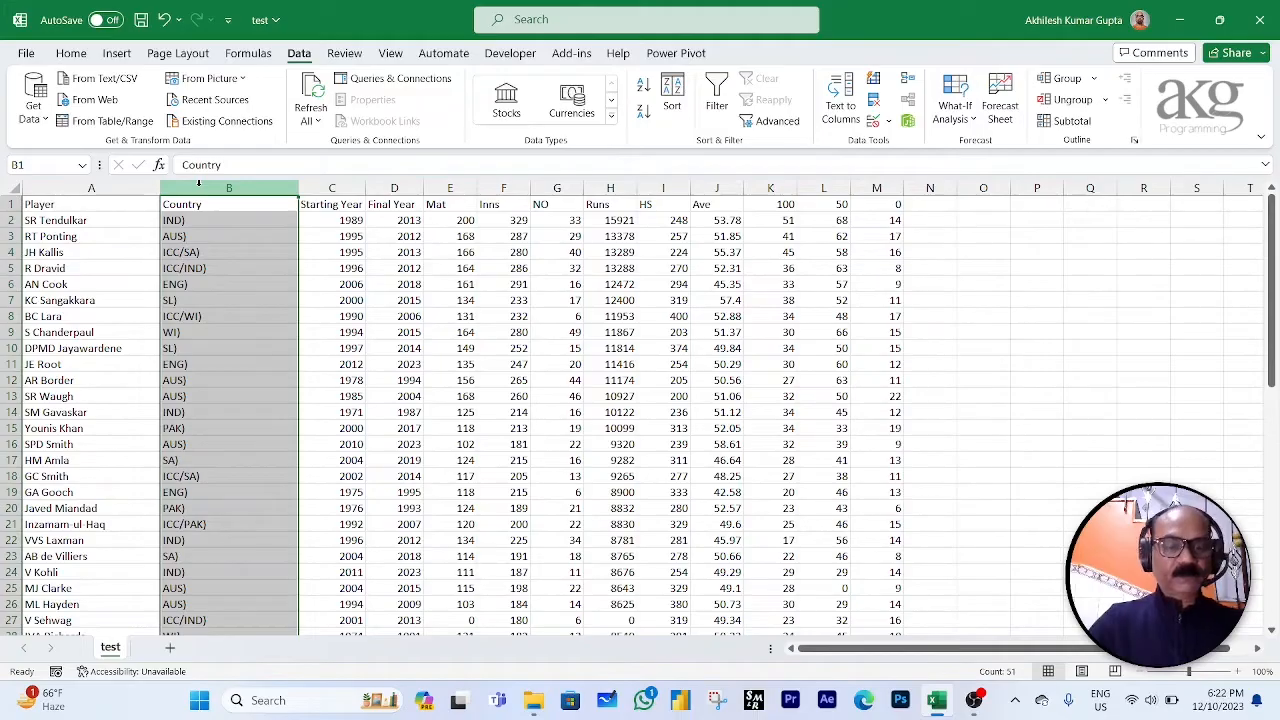
key(alt+a)
key(e)
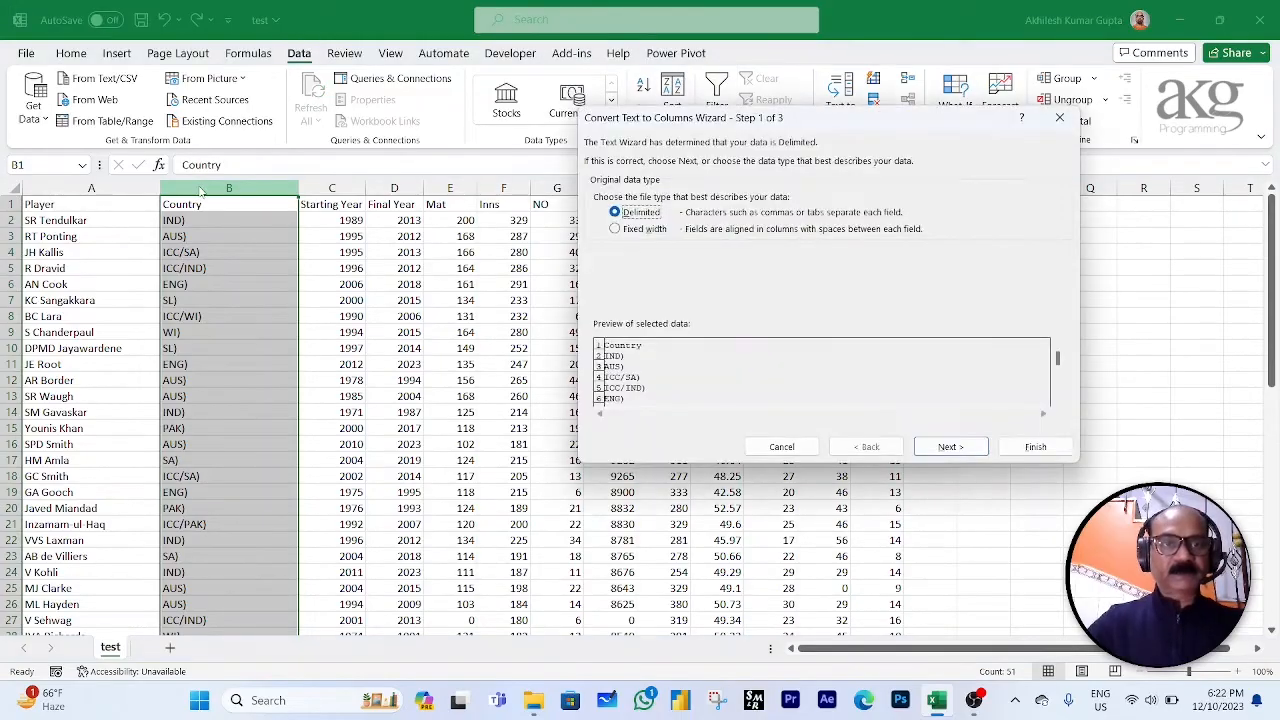
click(940, 443)
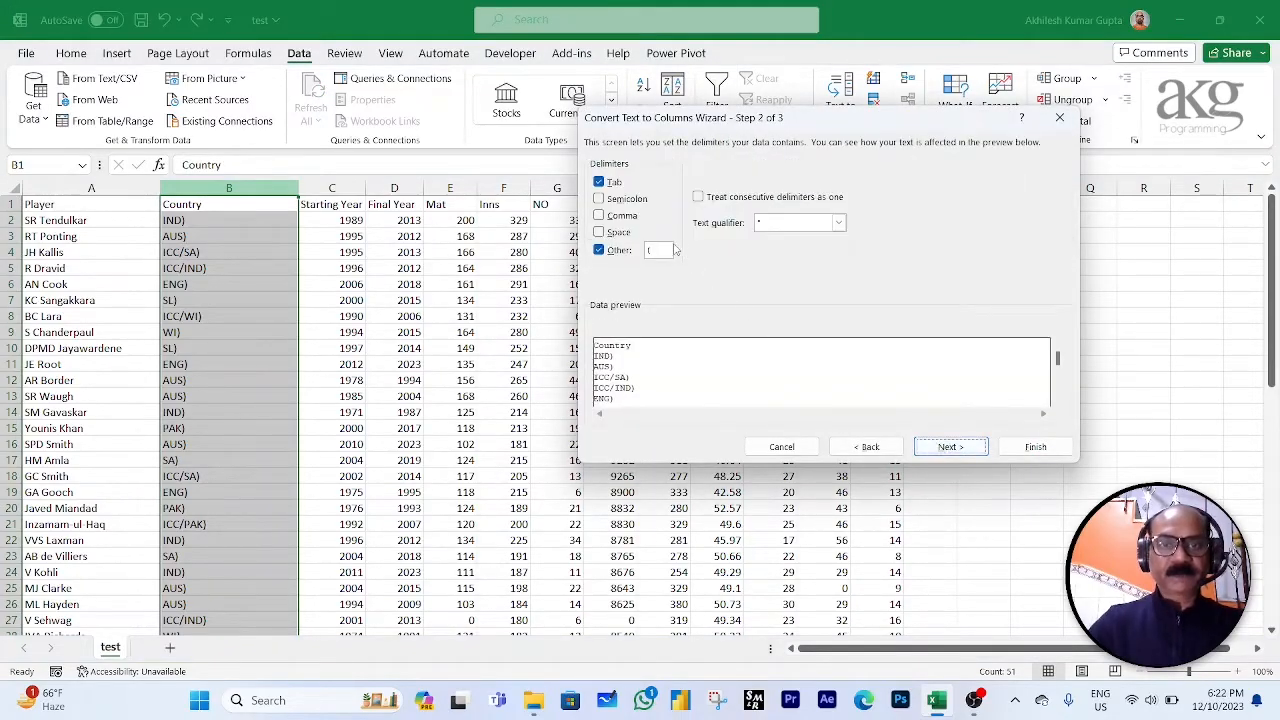
click(657, 250)
text())
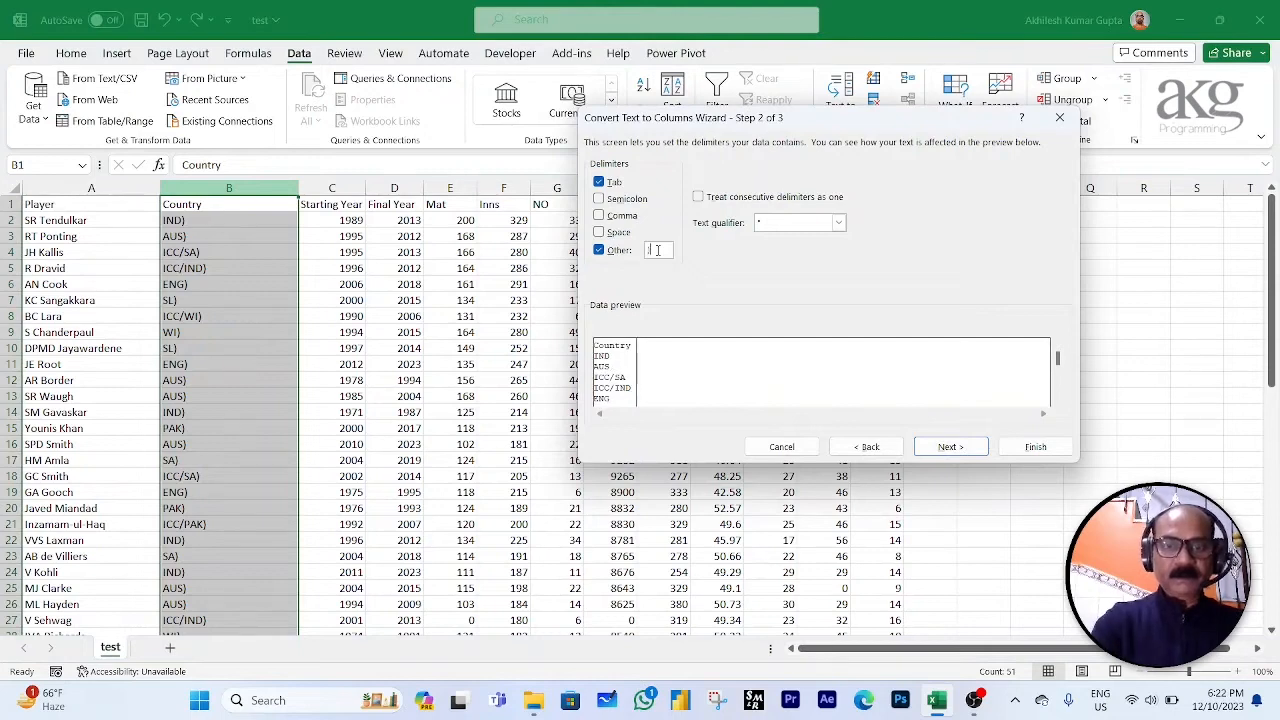
click(948, 452)
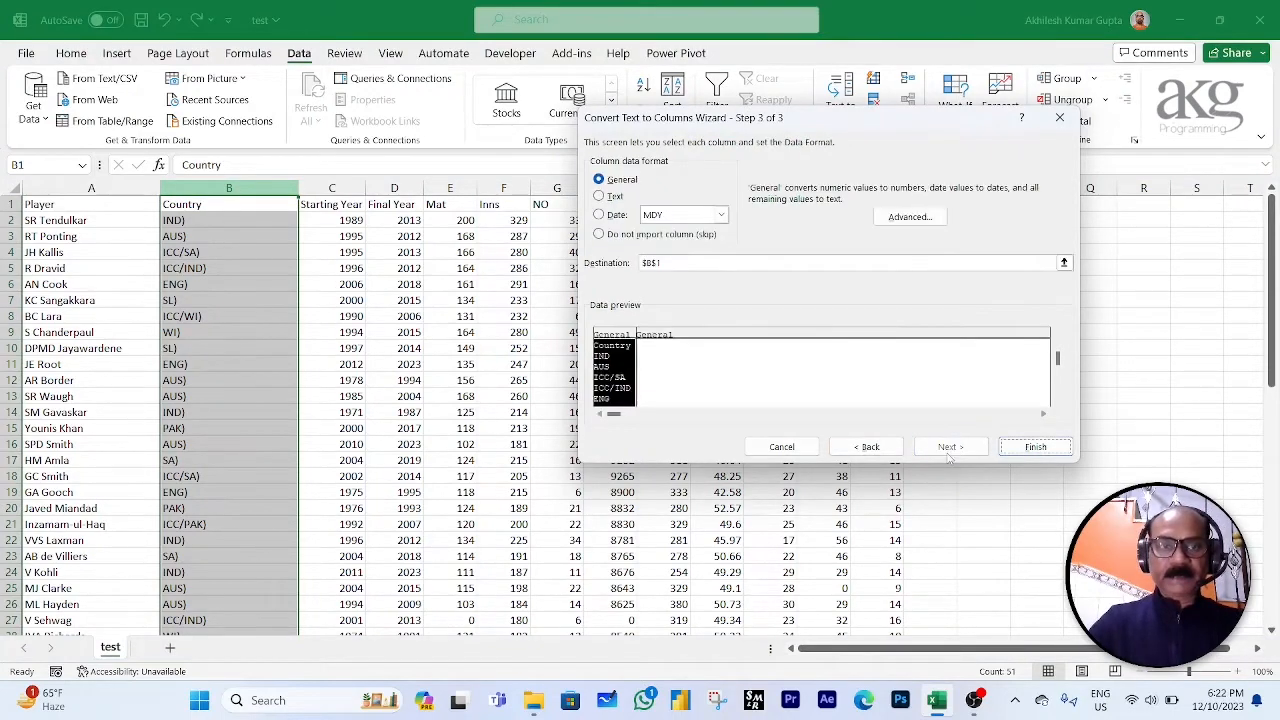
click(665, 336)
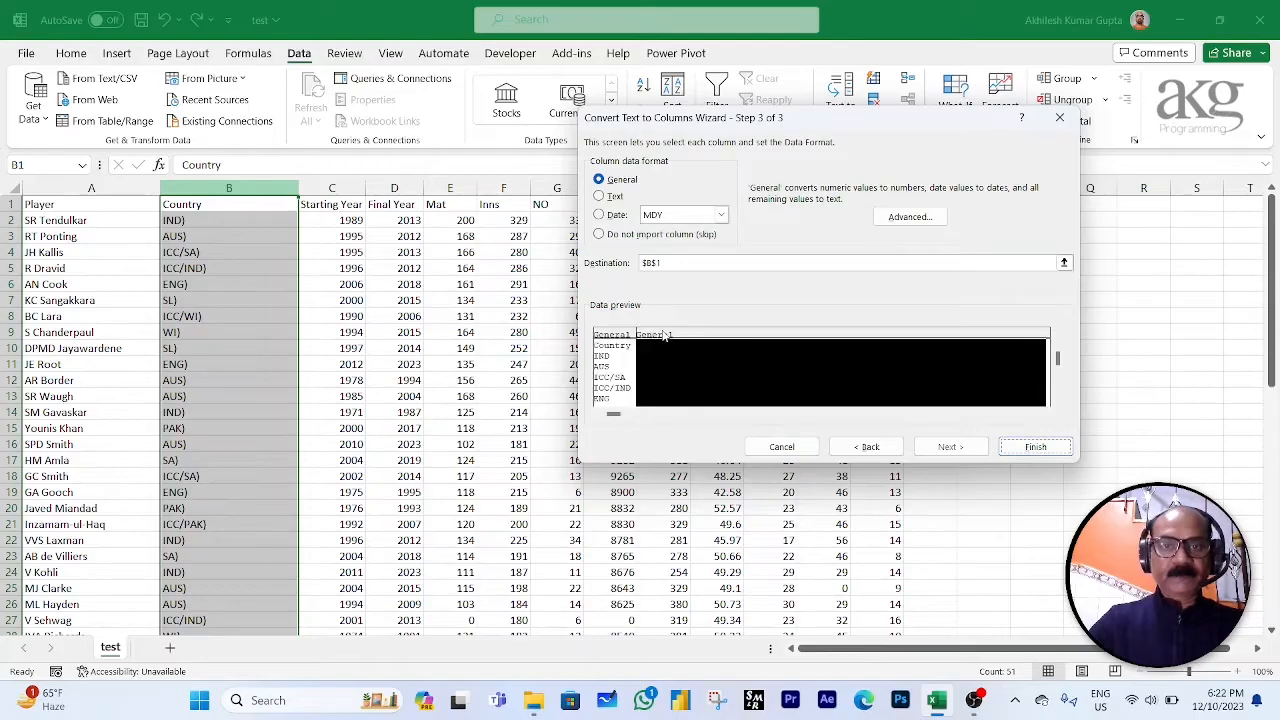
click(599, 234)
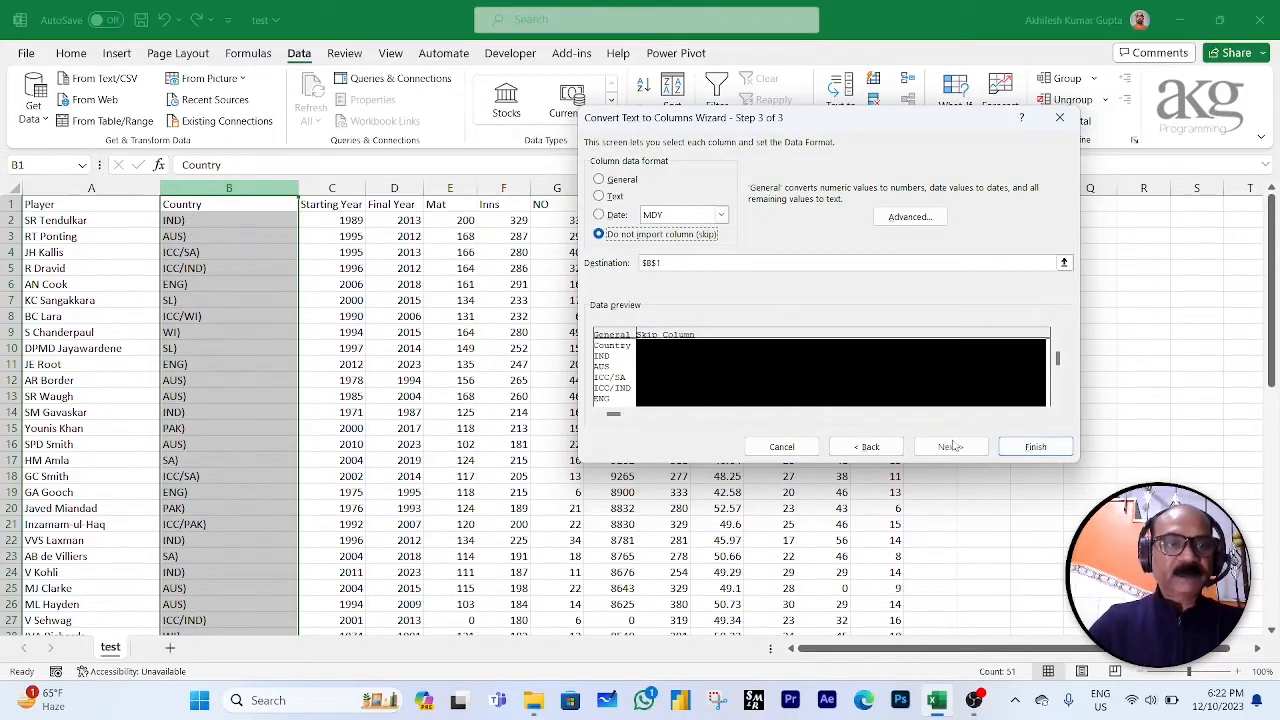
click(1035, 448)
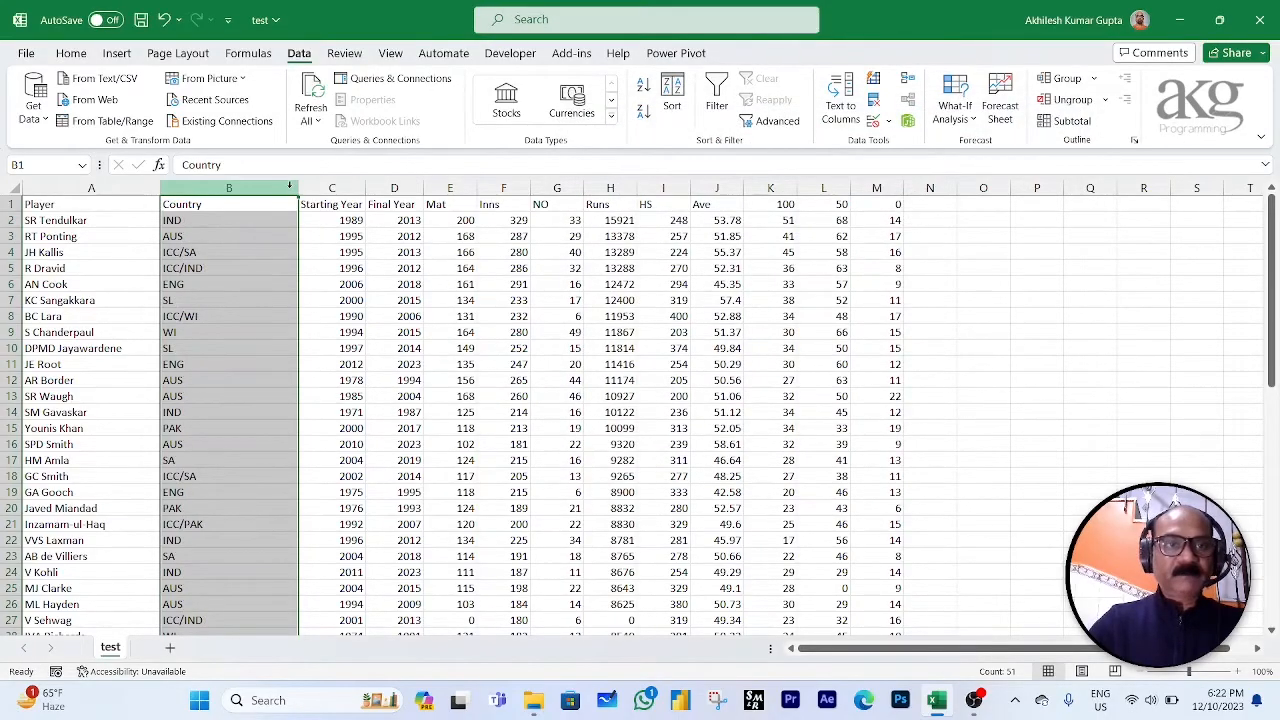
Step: Narrow the Country column to suit its short codes and check the split values down the player table
drag(296, 188, 230, 190)
click(199, 299)
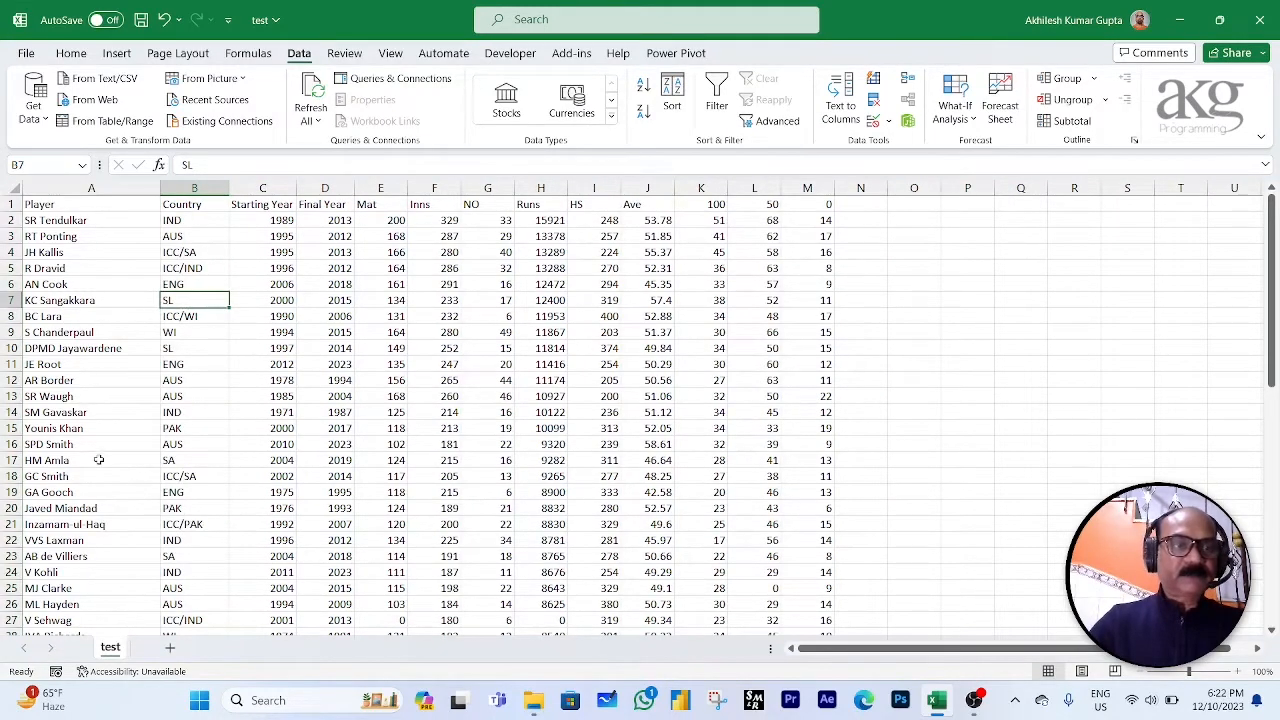
scroll(99, 459, down, 12)
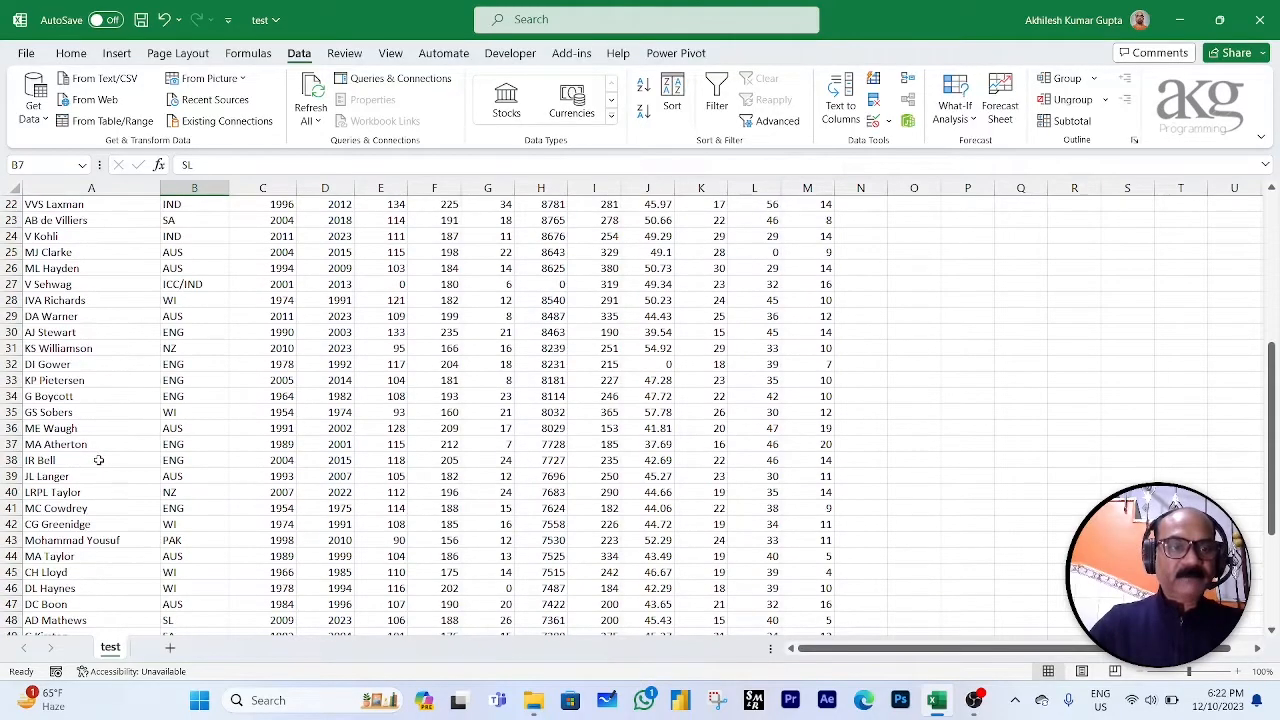
scroll(98, 459, up, 12)
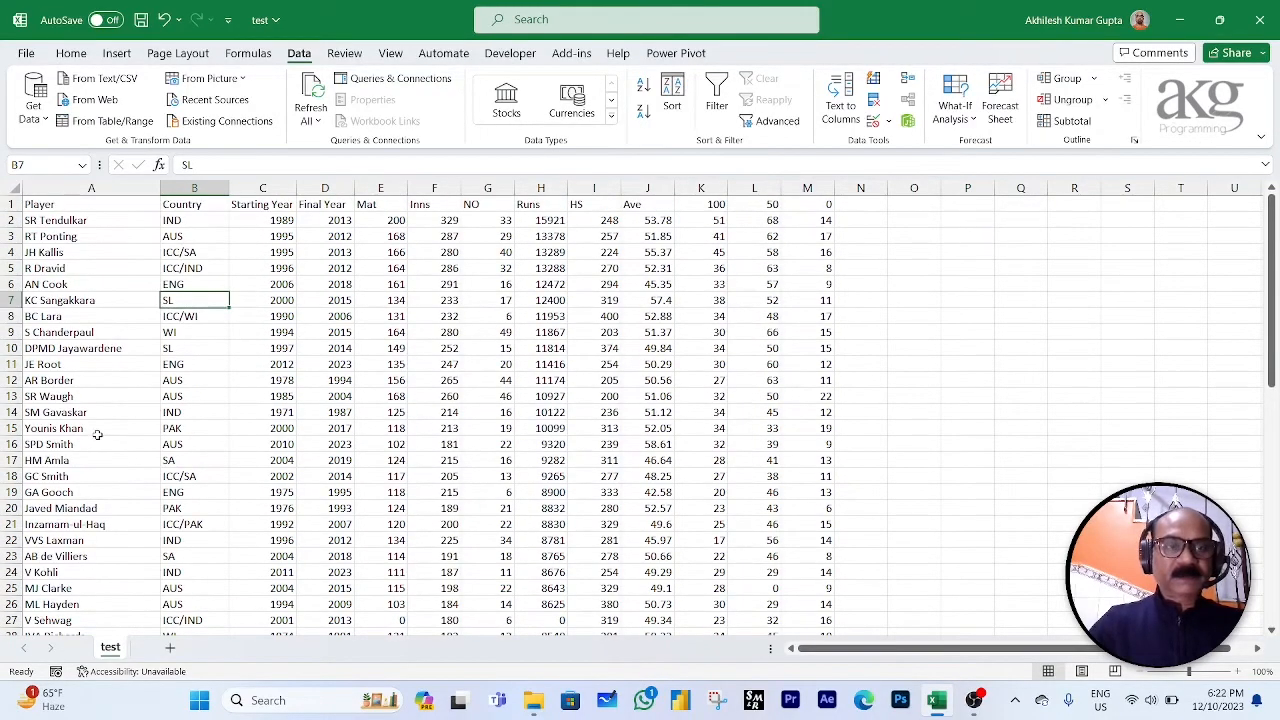
Step: Add a new blank worksheet after the test sheet
click(44, 204)
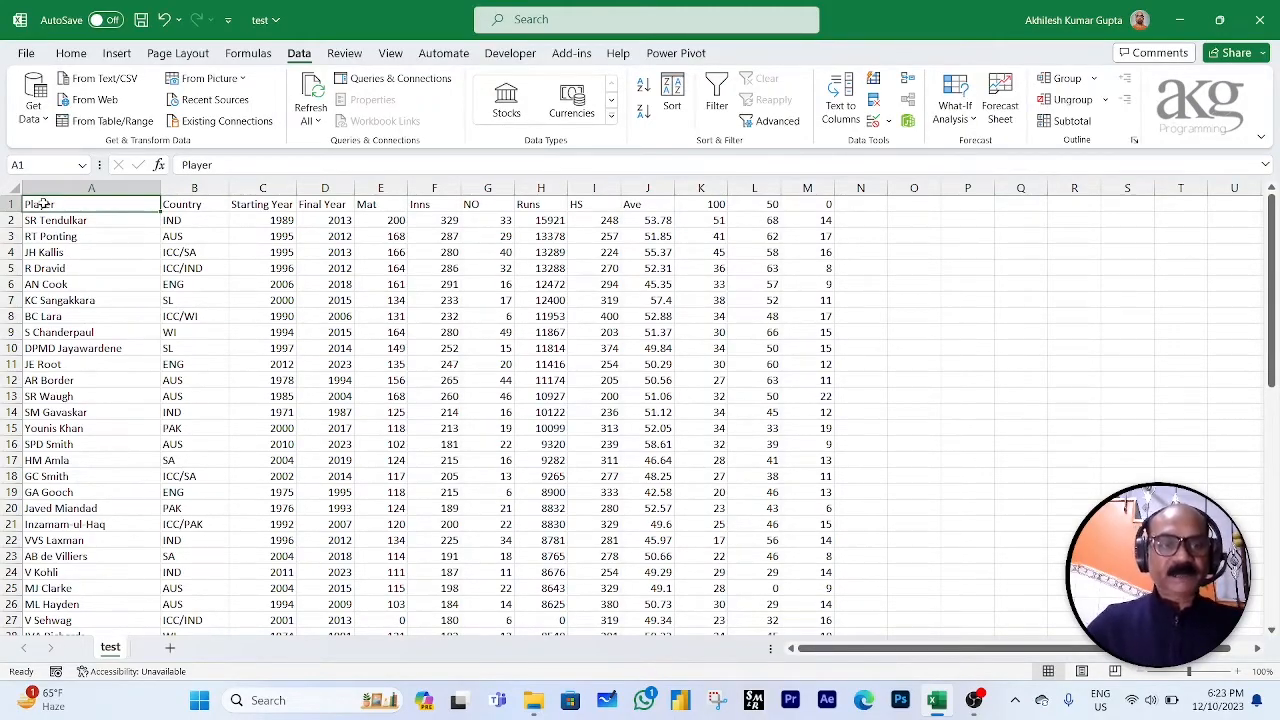
click(170, 648)
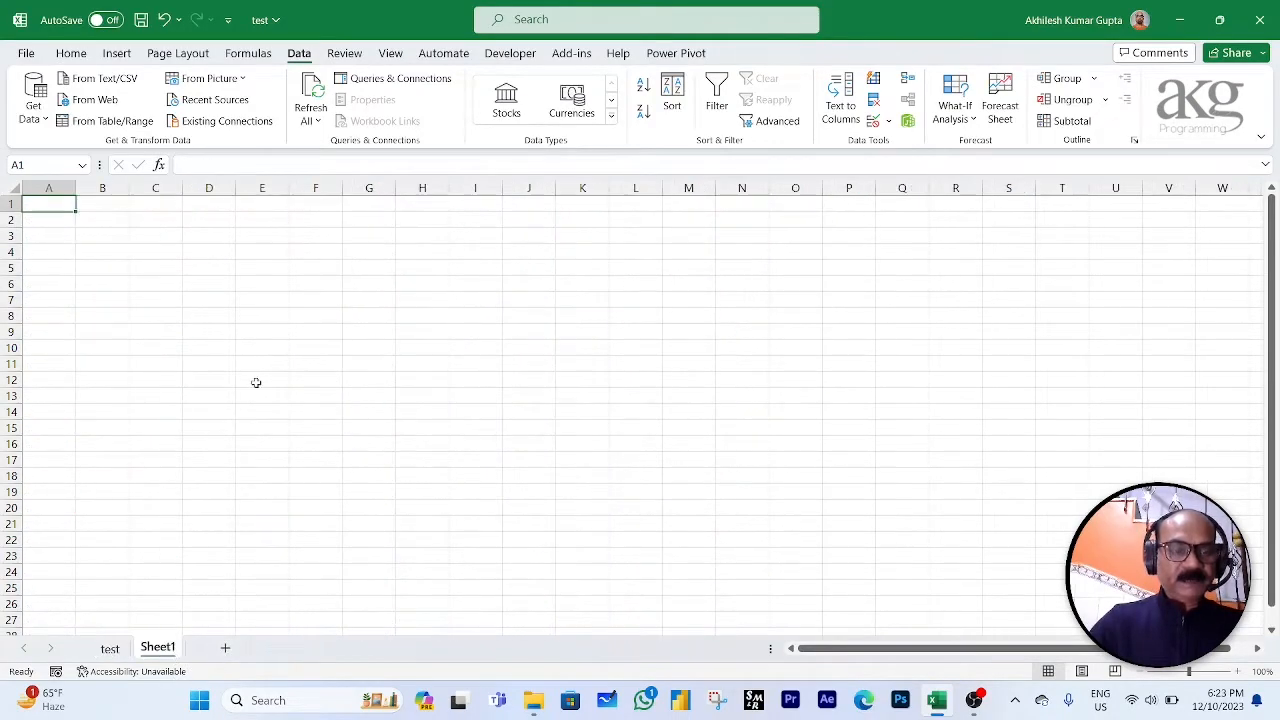
click(160, 231)
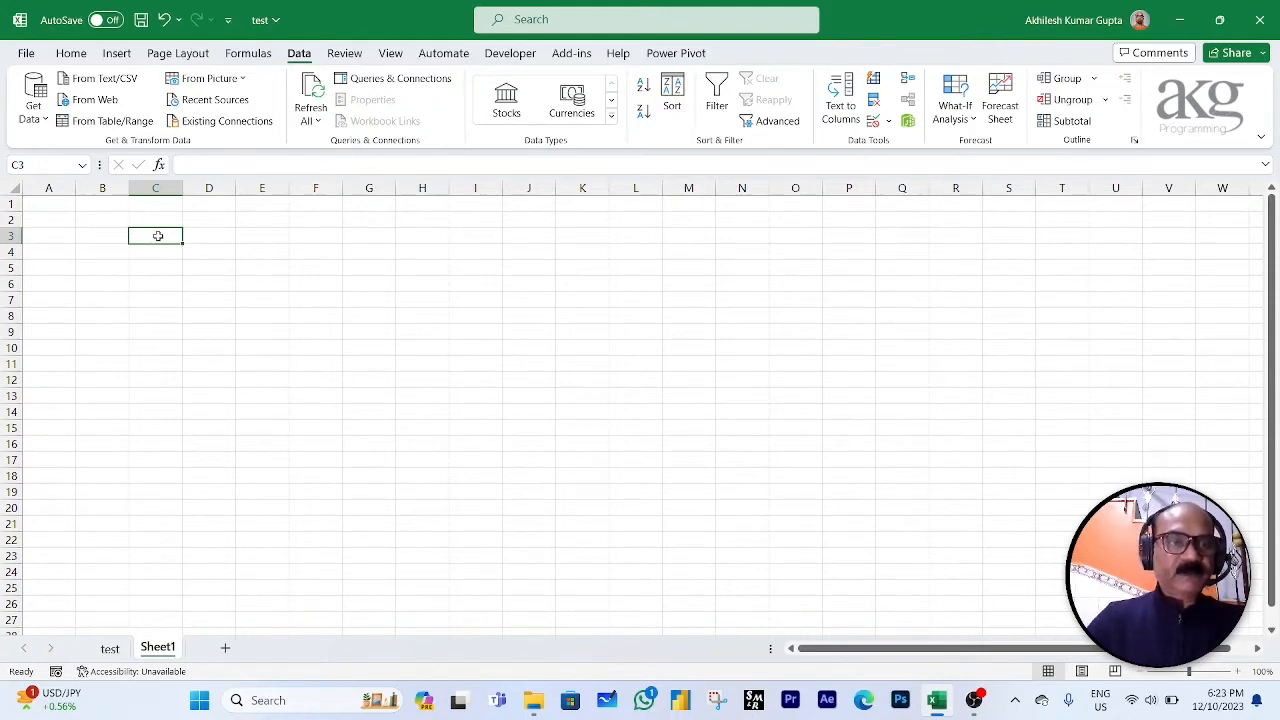
click(274, 238)
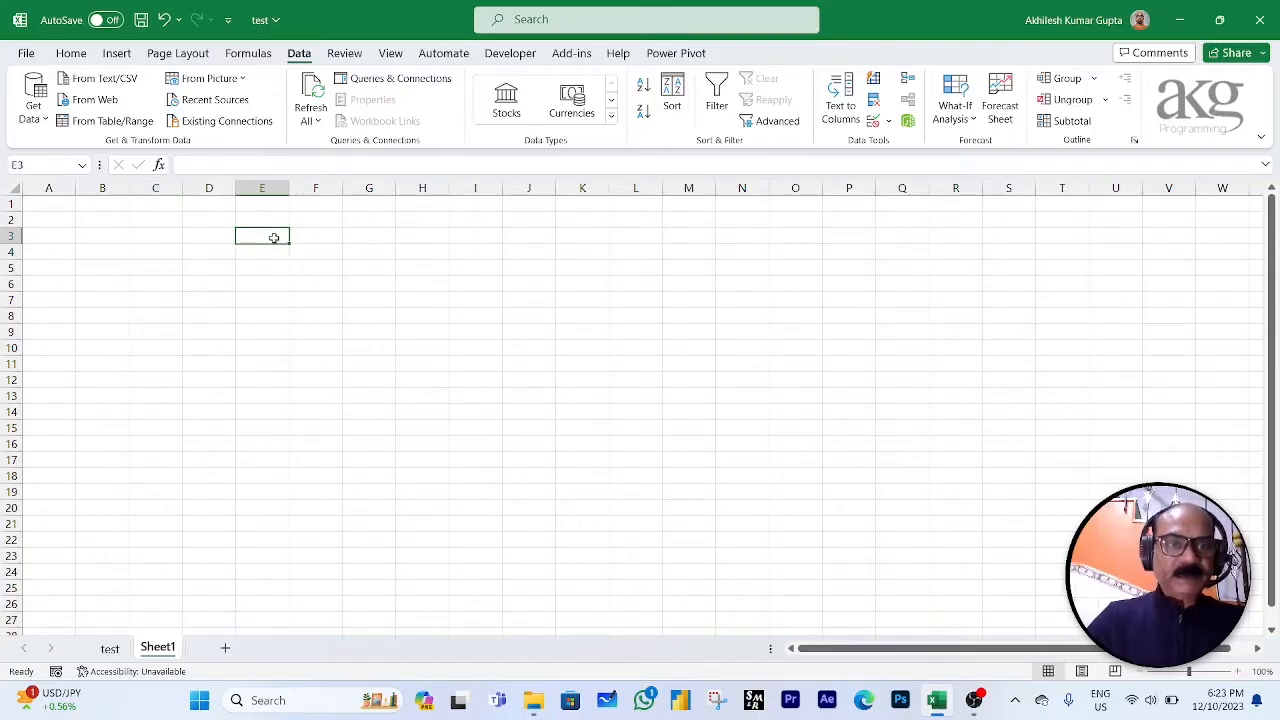
click(328, 231)
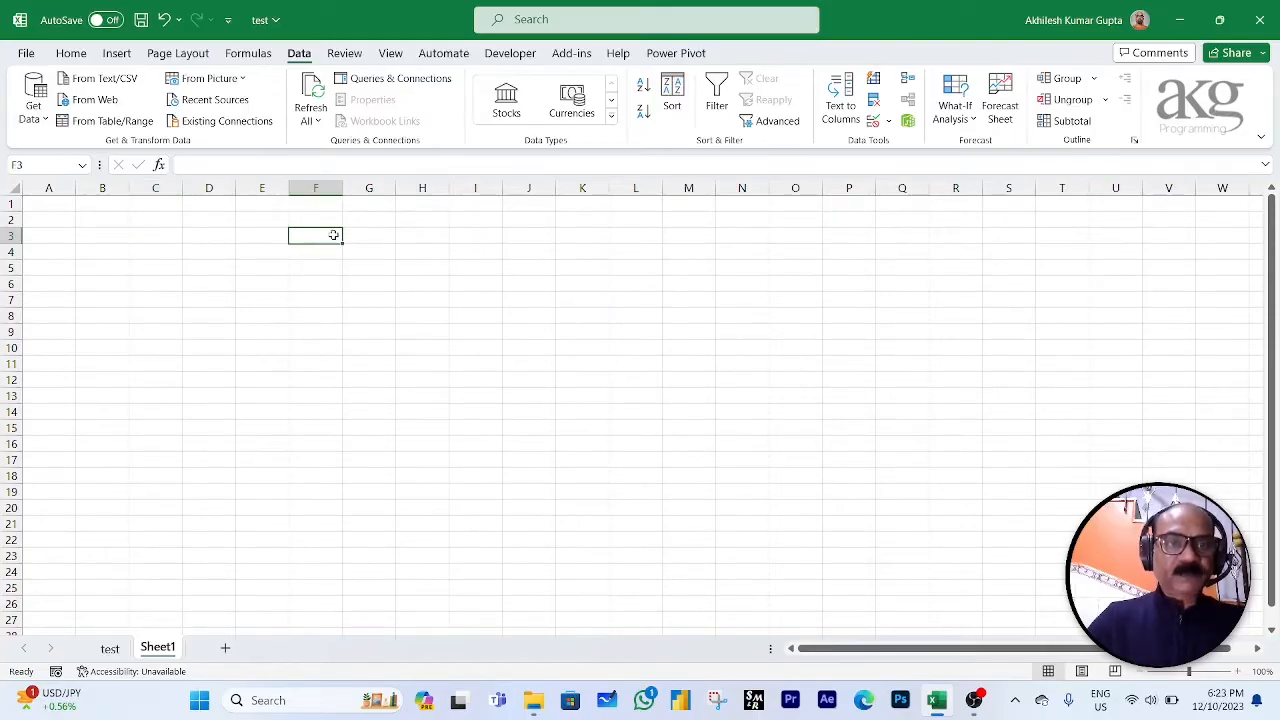
click(363, 234)
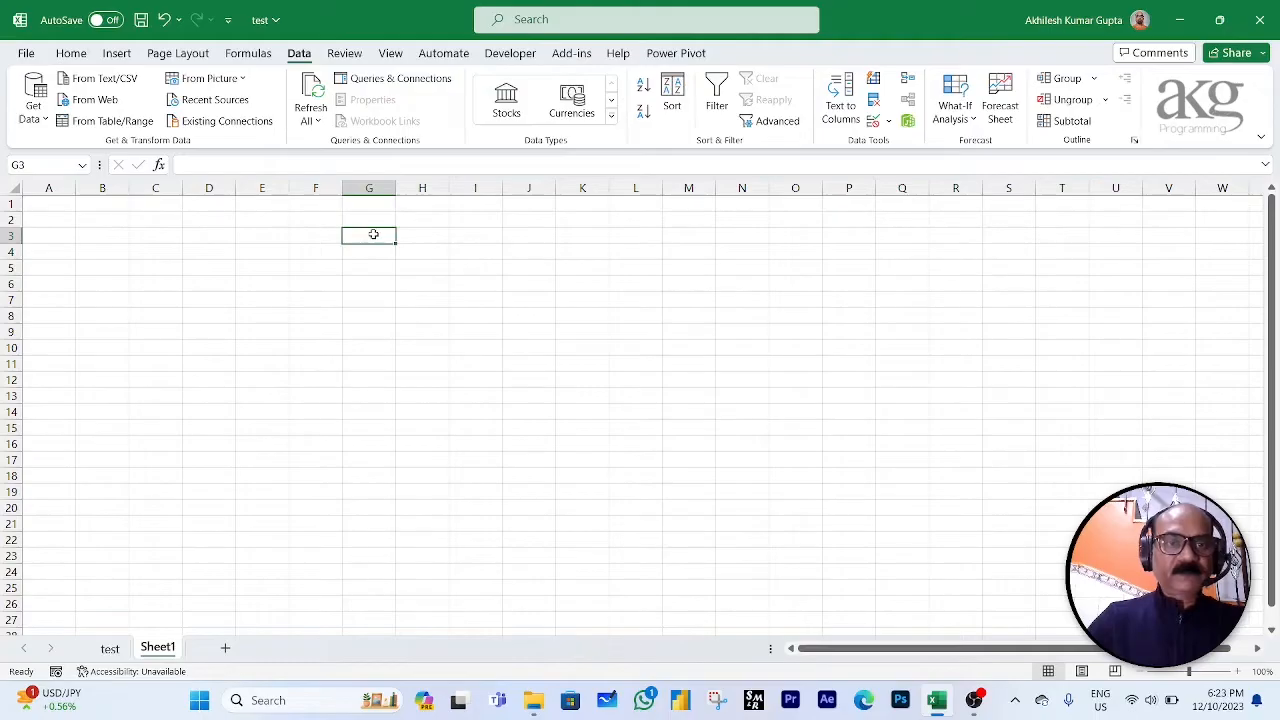
click(430, 234)
click(477, 233)
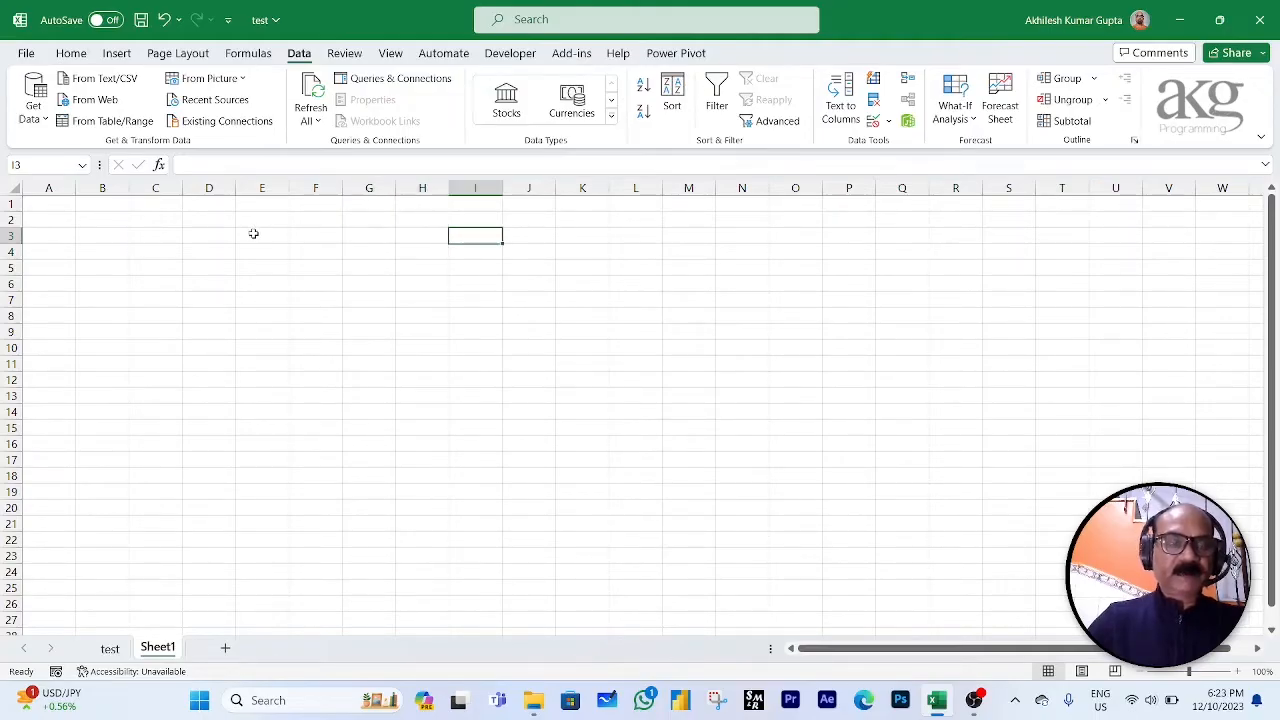
click(155, 285)
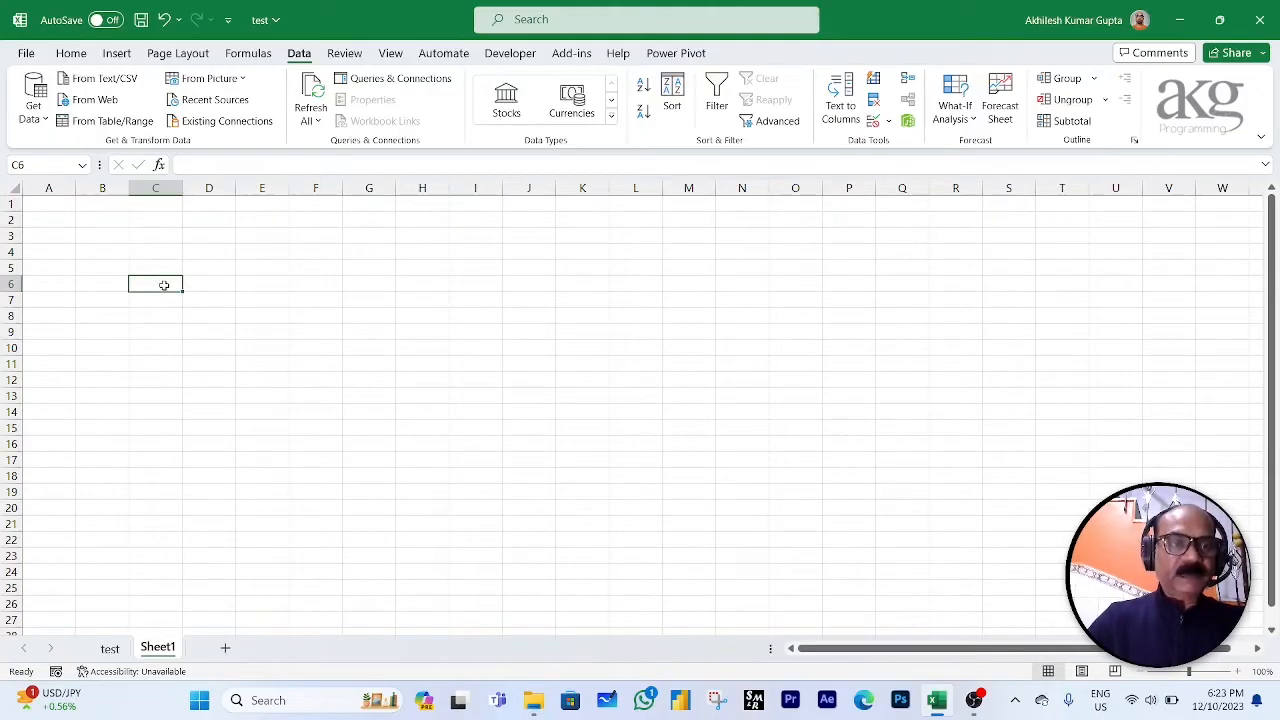
click(192, 284)
drag(192, 284, 428, 287)
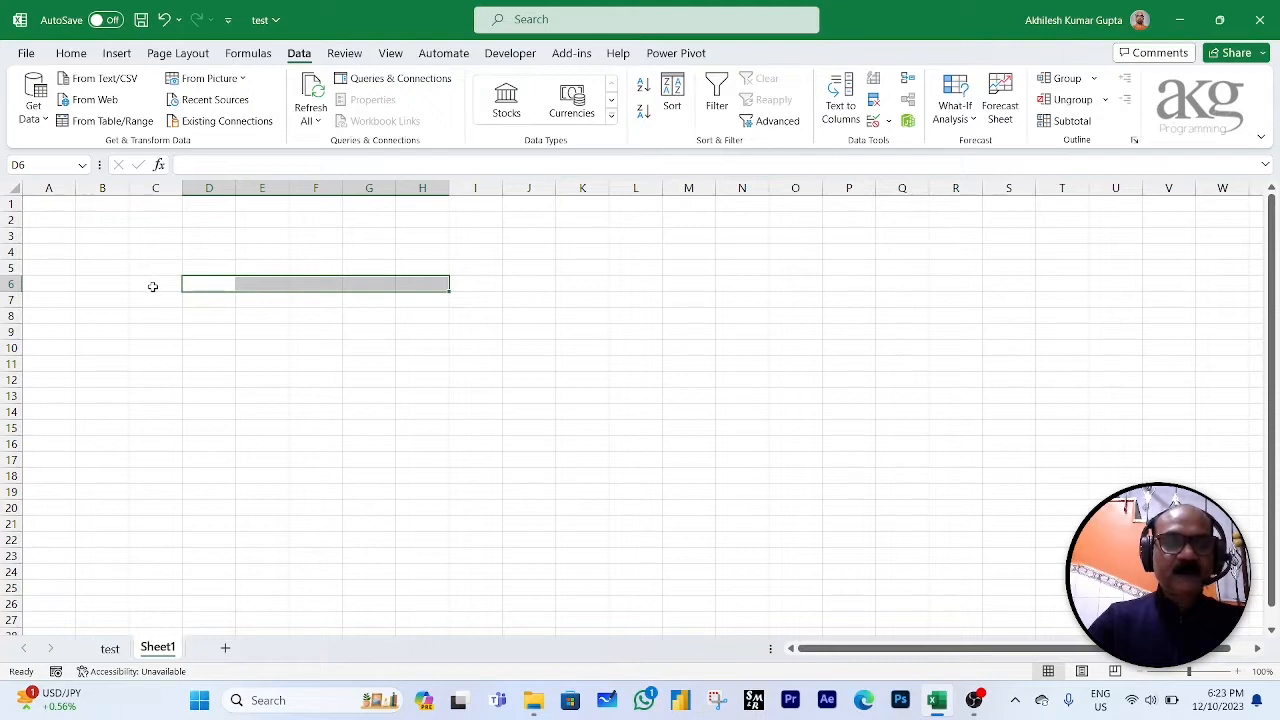
click(207, 222)
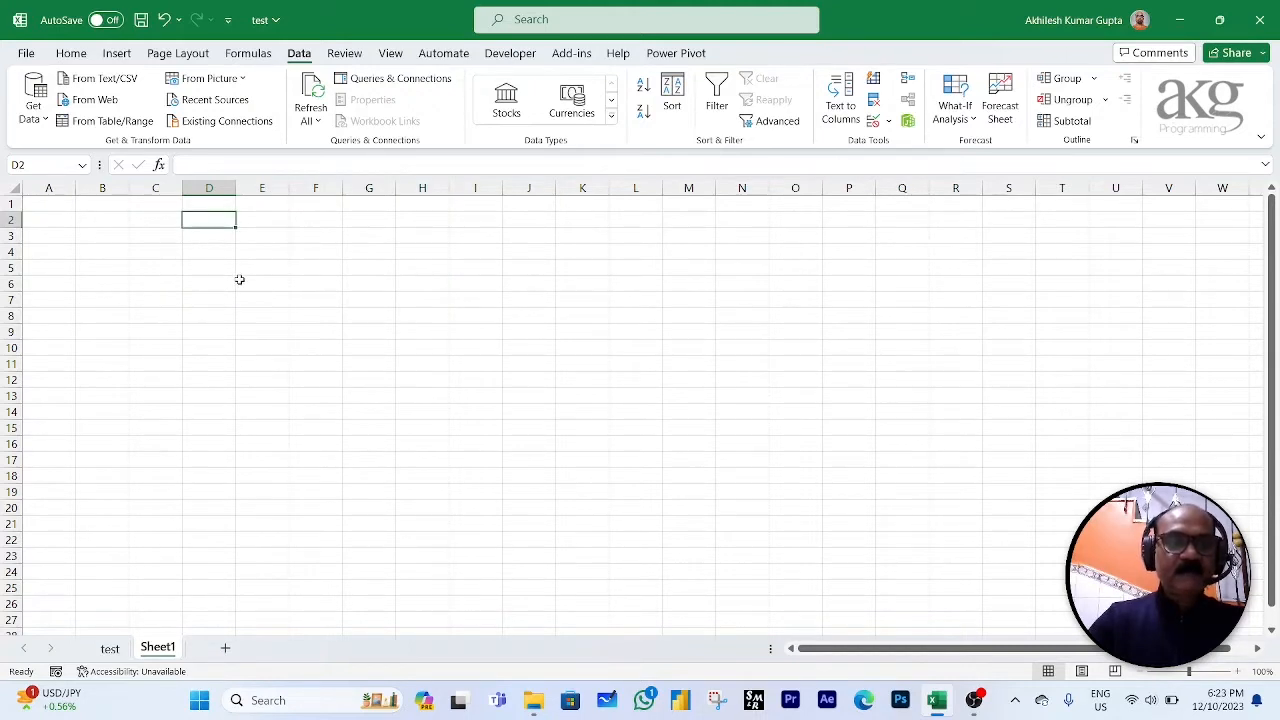
Step: Add list data validation to cell C2 of Sheet1, using player names =test!$A$2:$A$51 as the source
click(168, 219)
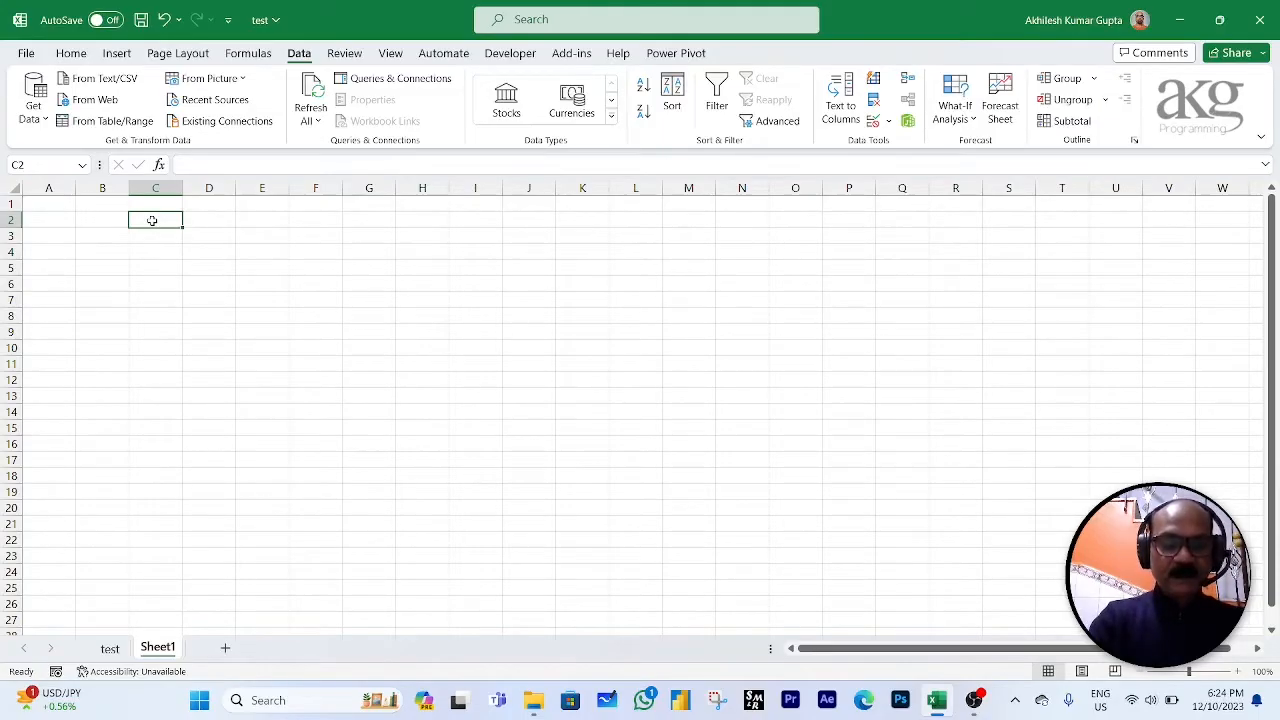
key(alt+d)
key(l)
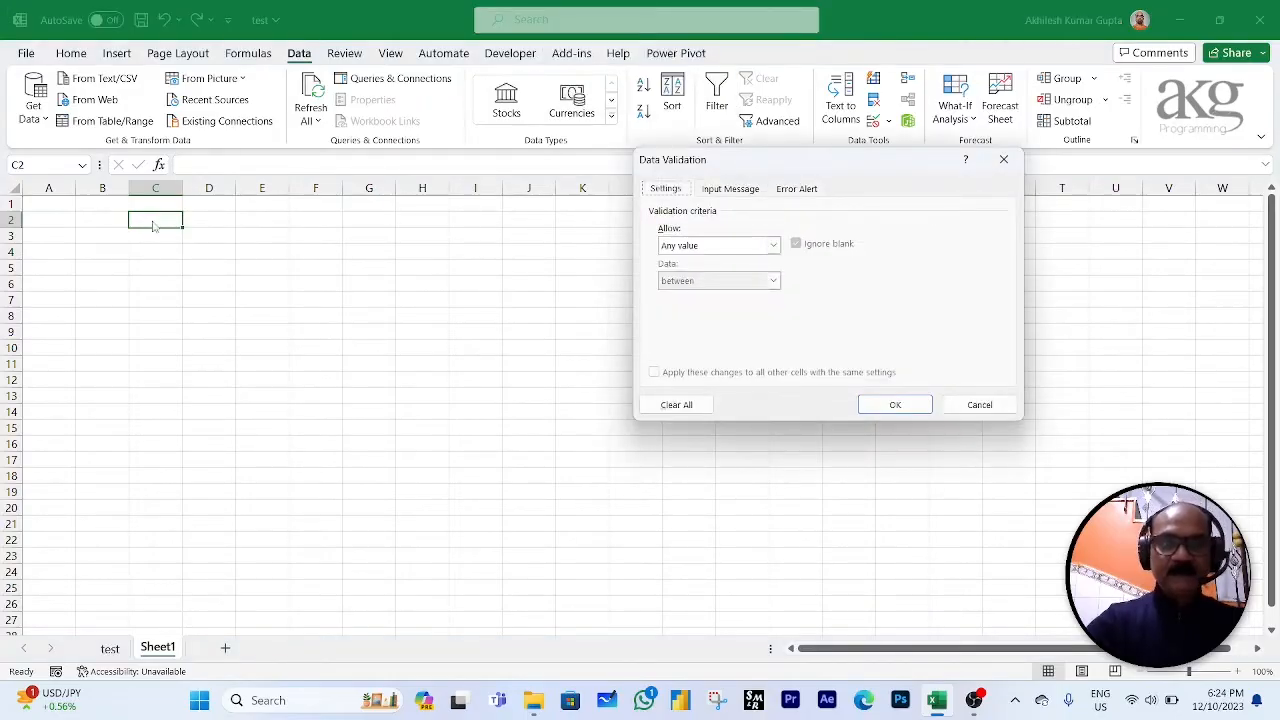
click(773, 246)
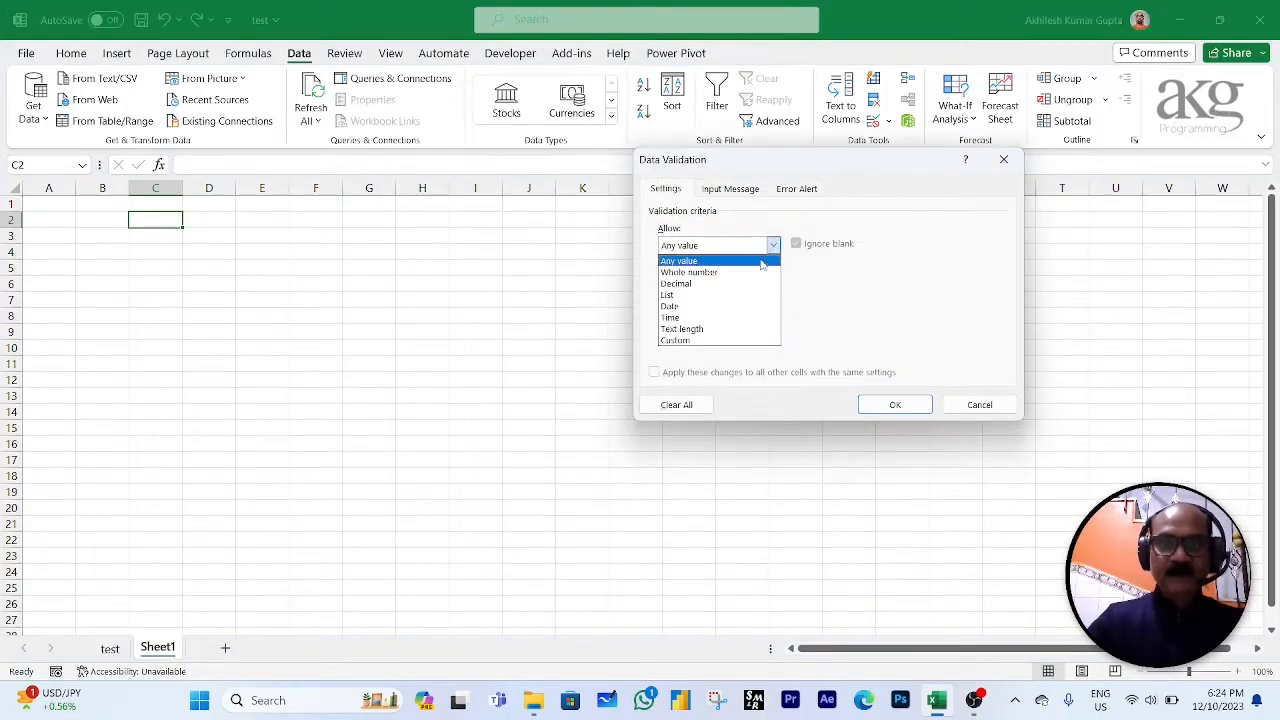
click(685, 293)
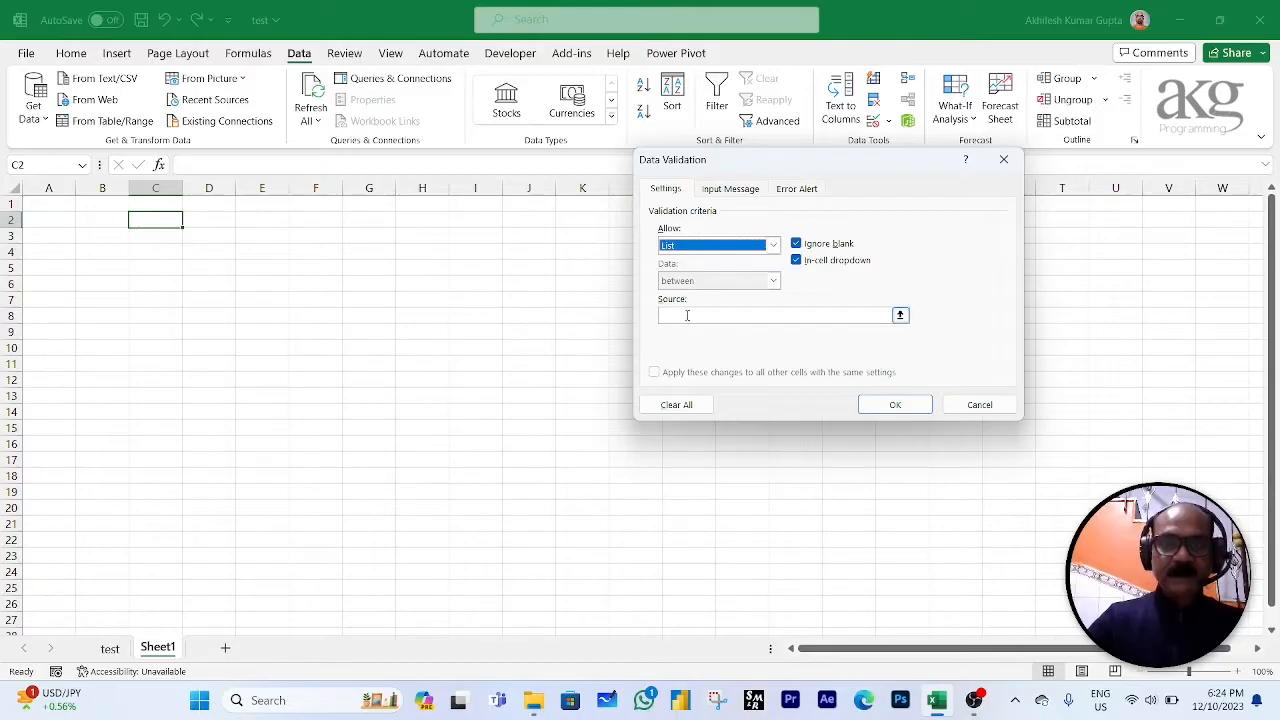
click(688, 315)
click(110, 648)
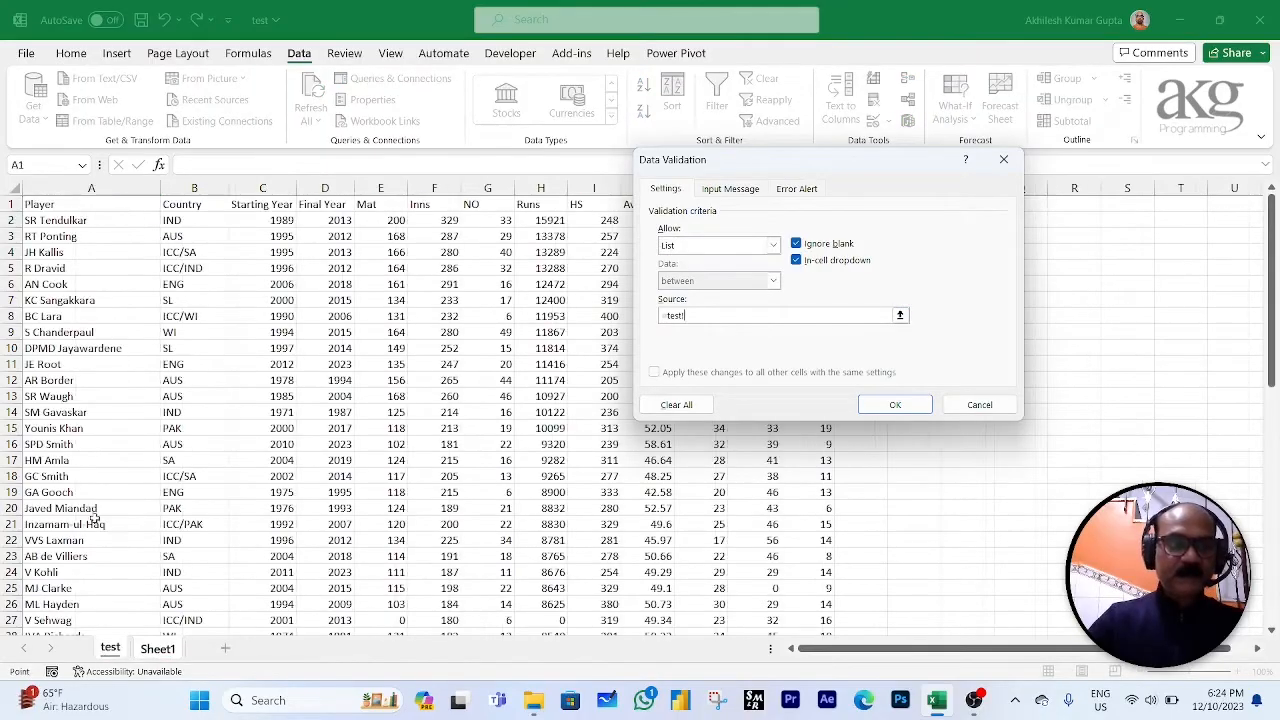
click(60, 220)
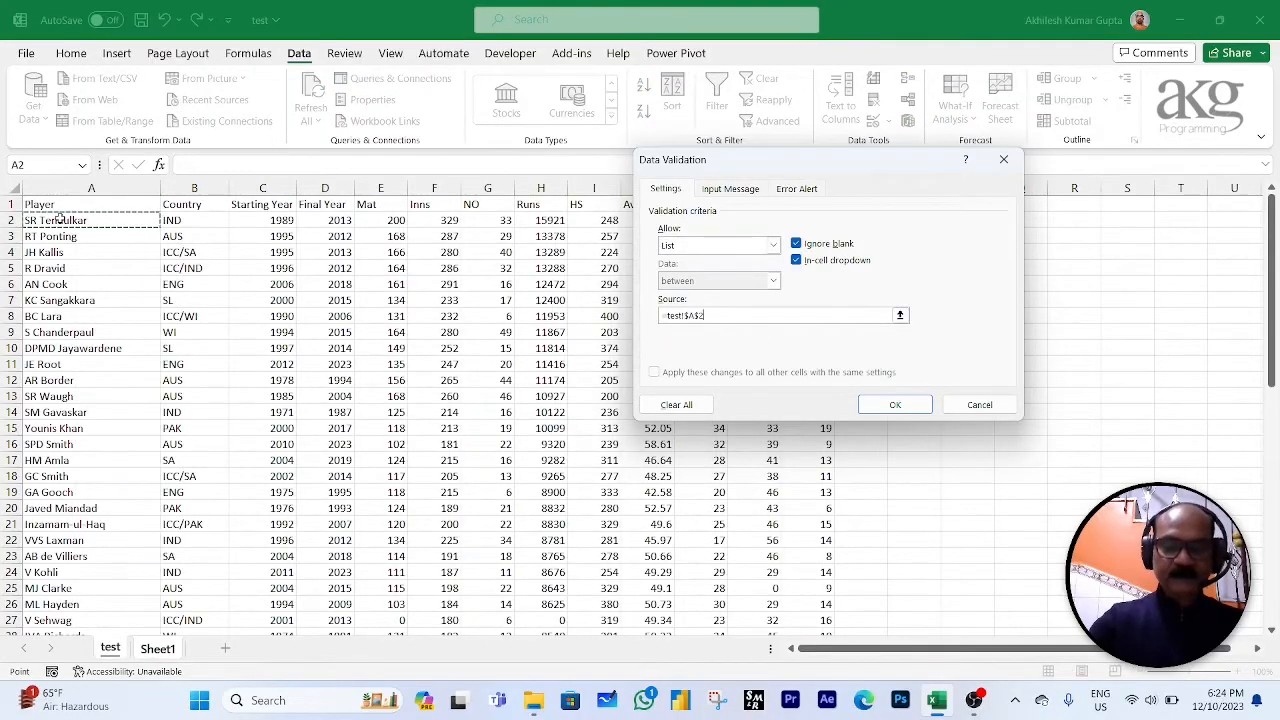
drag(60, 220, 60, 622)
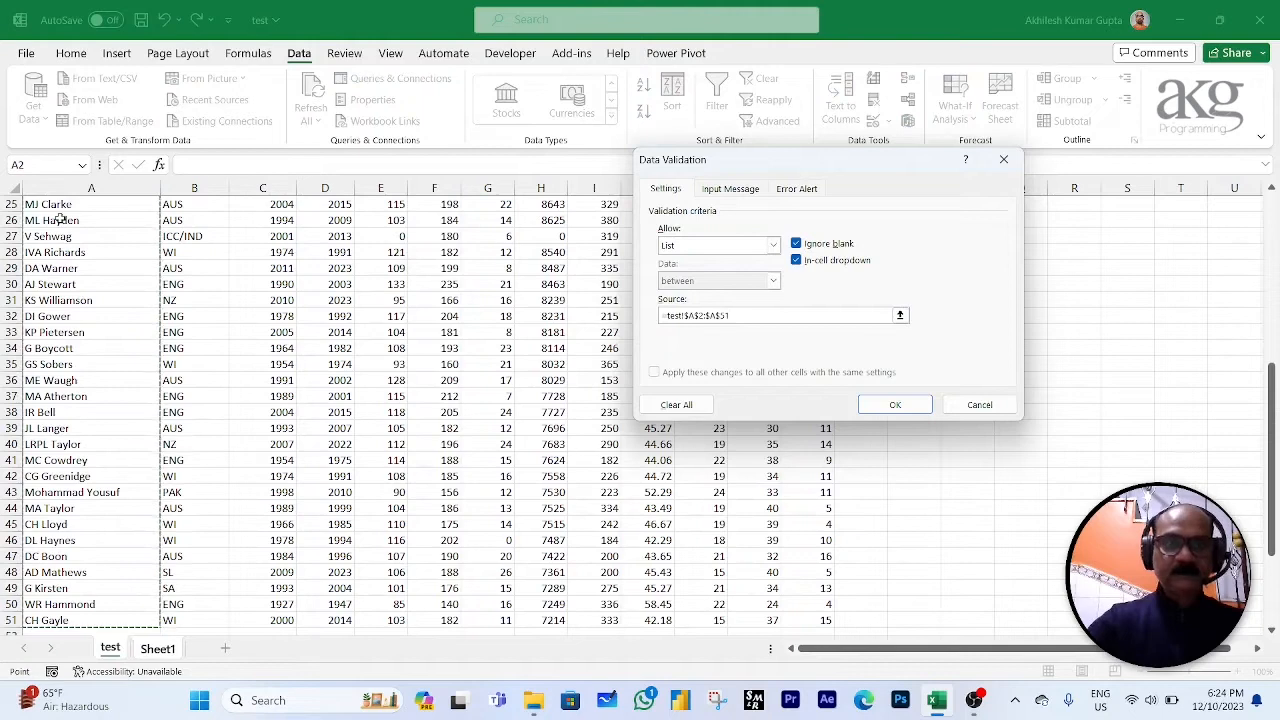
click(897, 404)
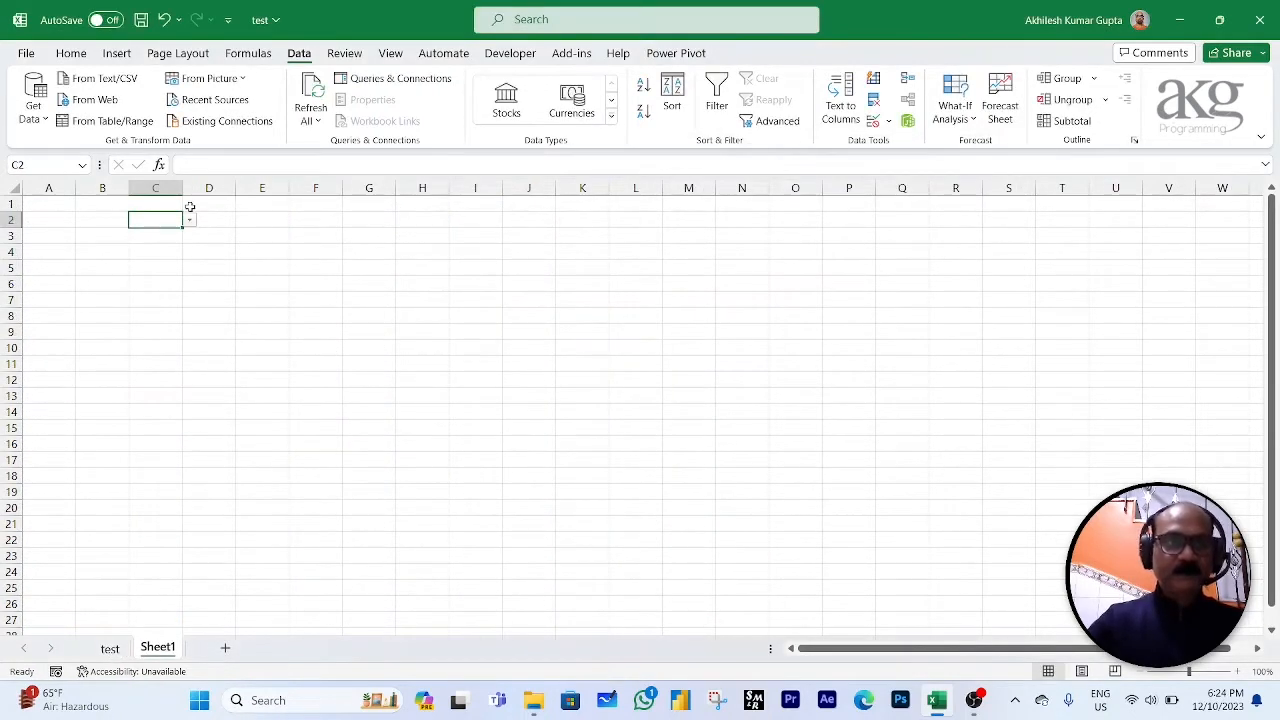
Step: Widen column C slightly and give the dropdown cell C2 a light gray fill
drag(182, 191, 213, 190)
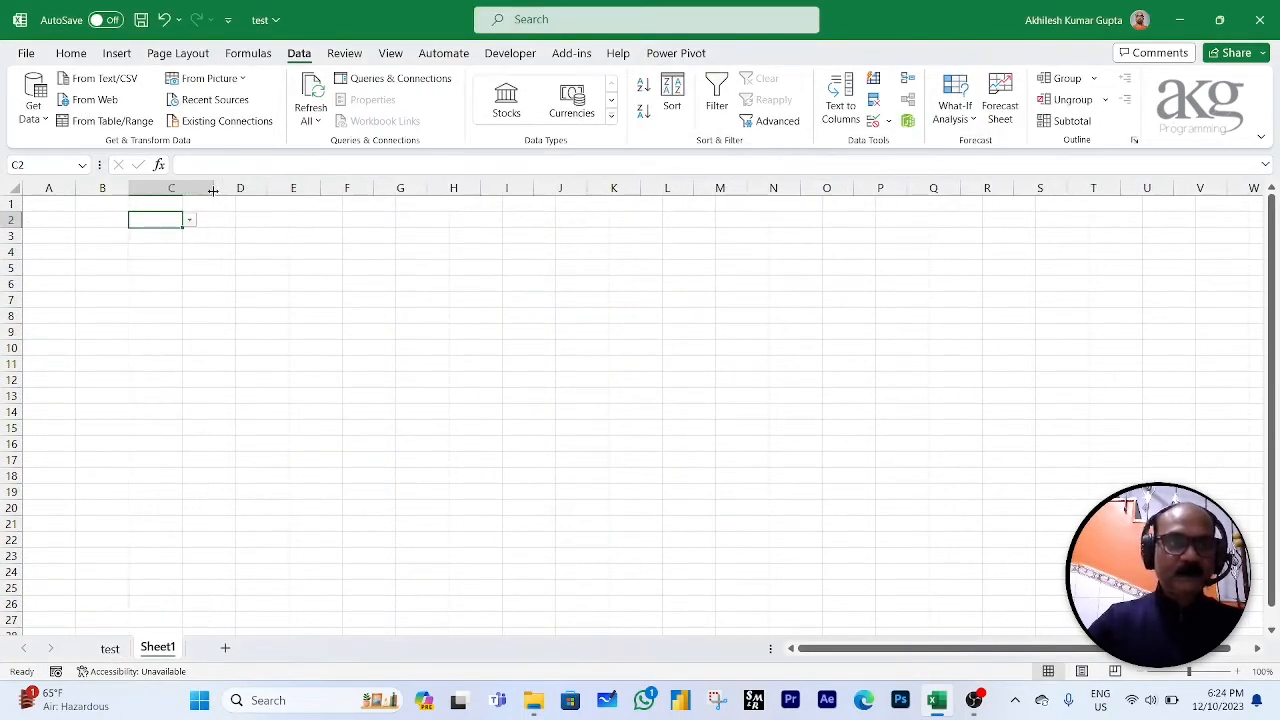
click(70, 53)
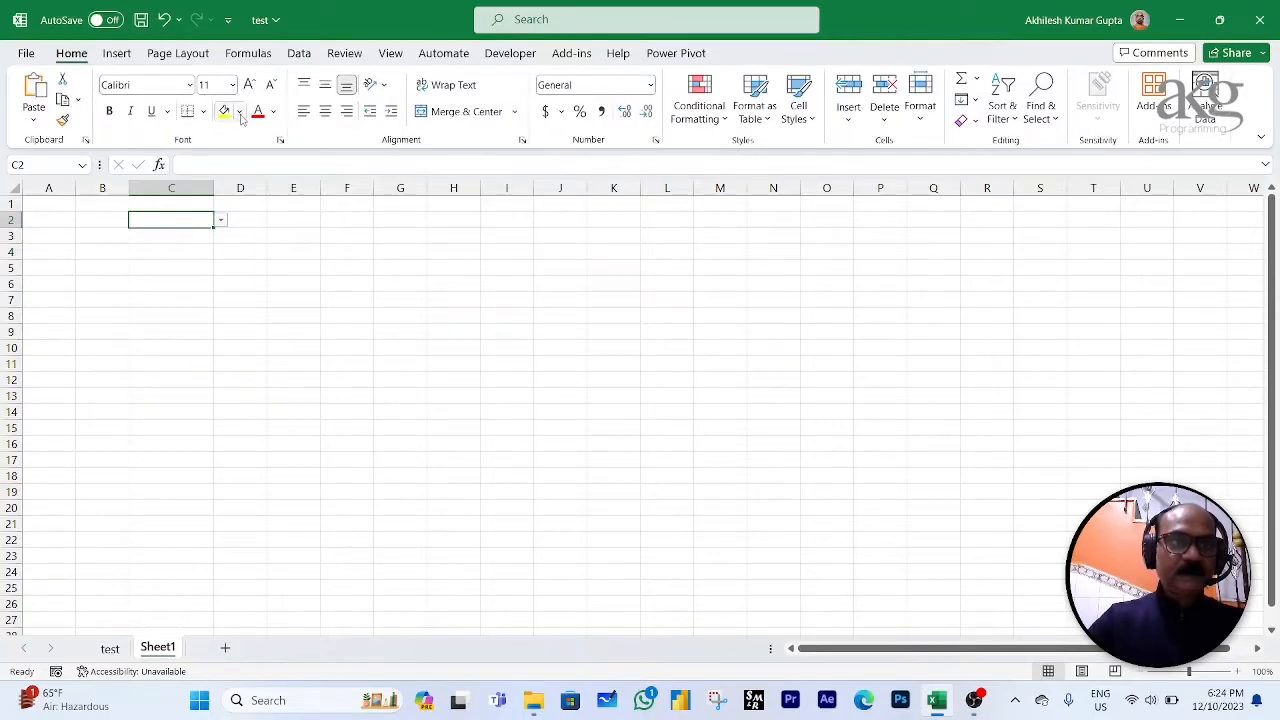
click(240, 112)
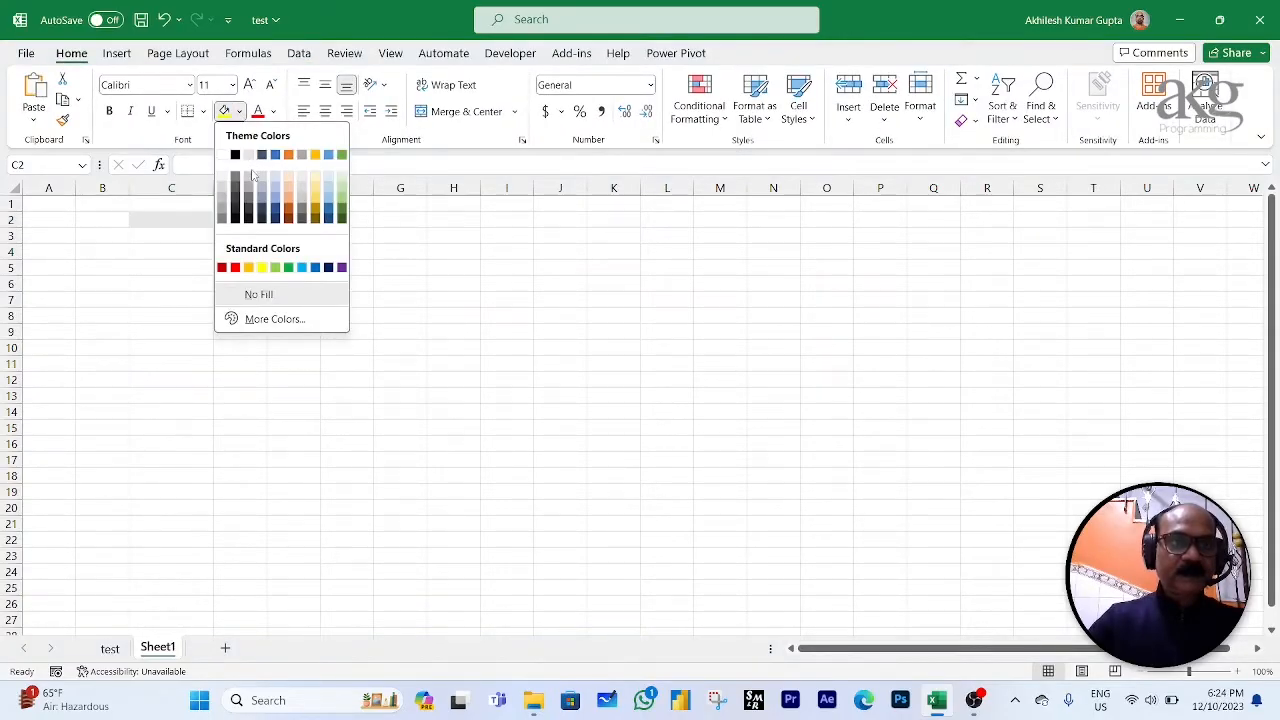
click(249, 177)
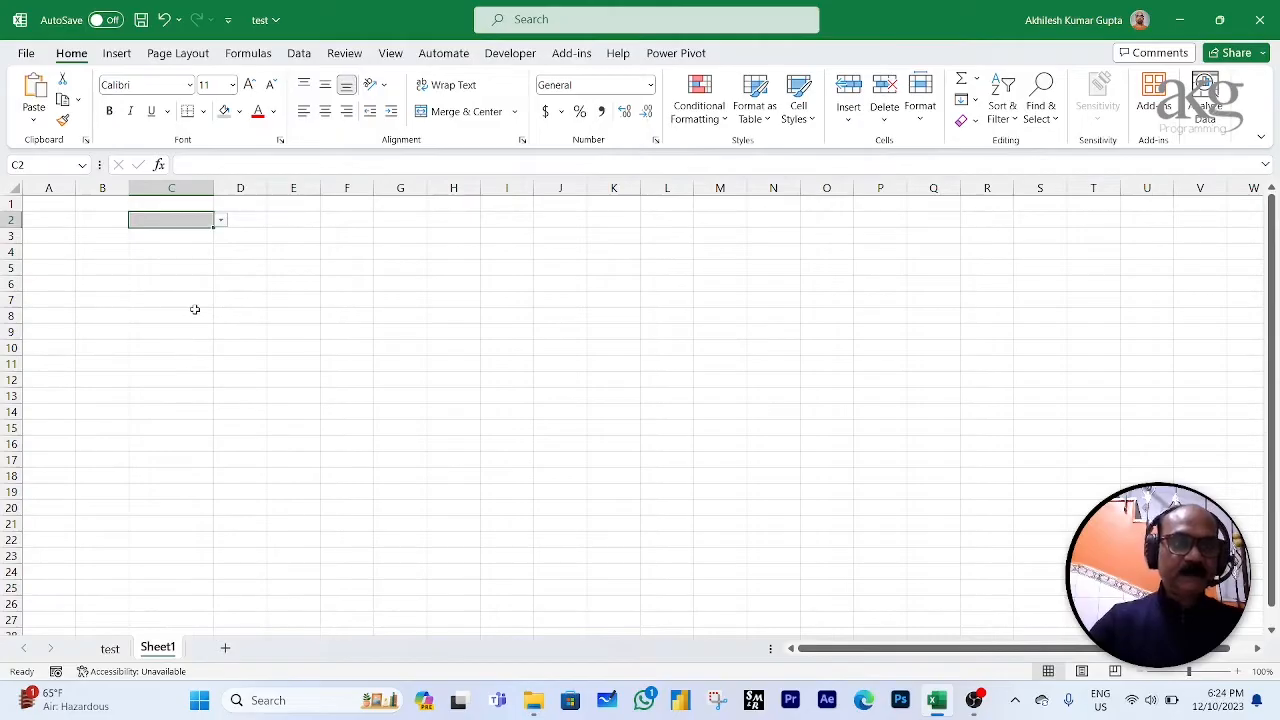
Step: Copy the gray dropdown cell C2 into cell C8
key(ctrl+c)
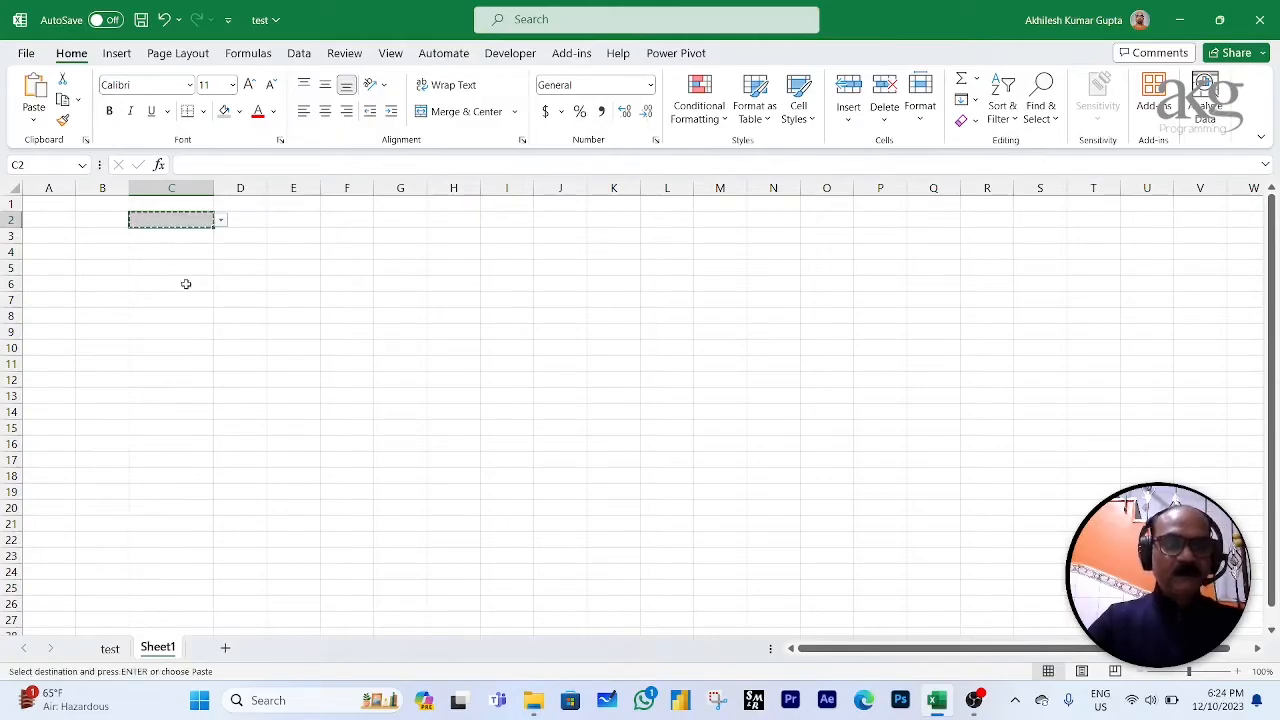
click(170, 318)
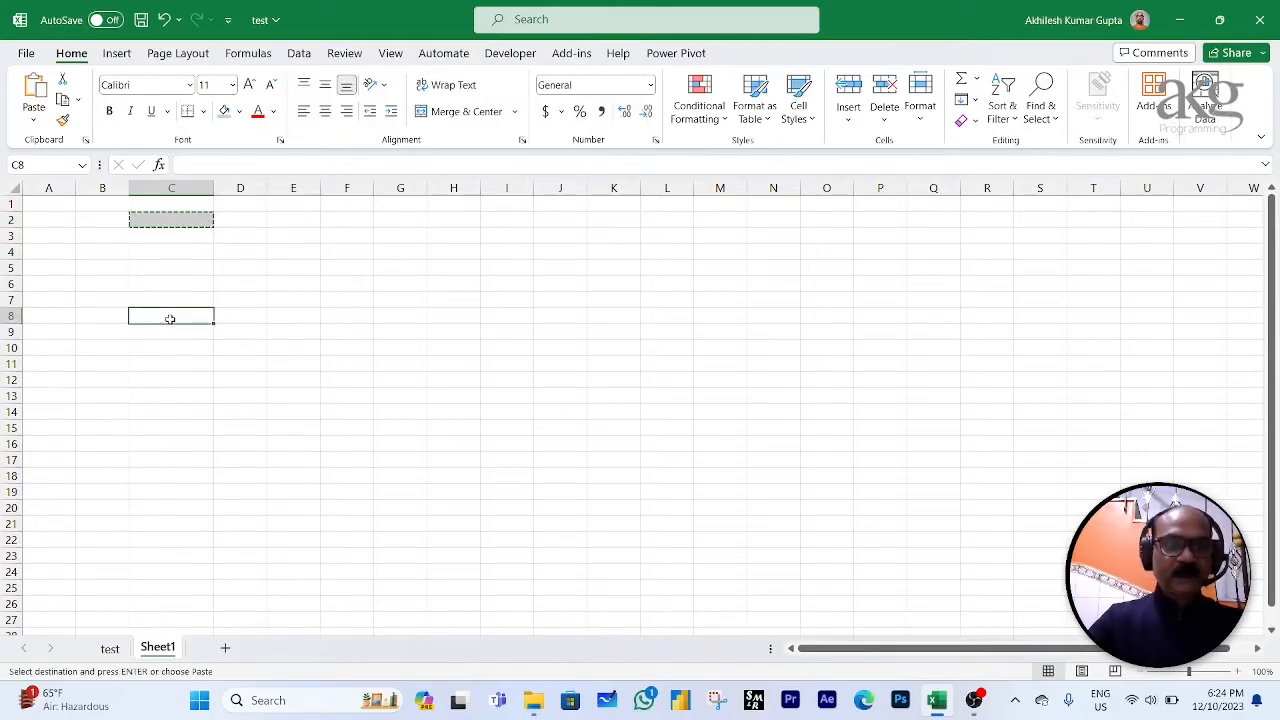
key(ctrl+v)
key(Escape)
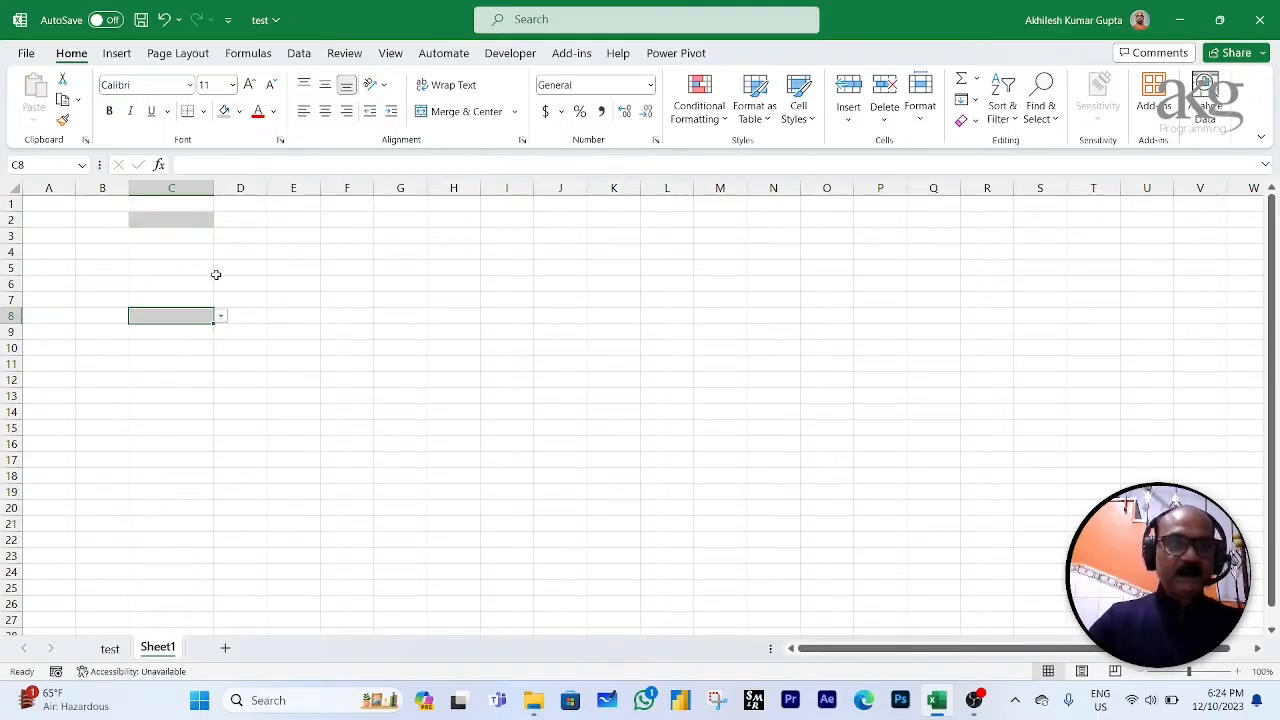
Step: Check the player-name dropdown lists in cells C8 and C2 without choosing an entry
click(221, 317)
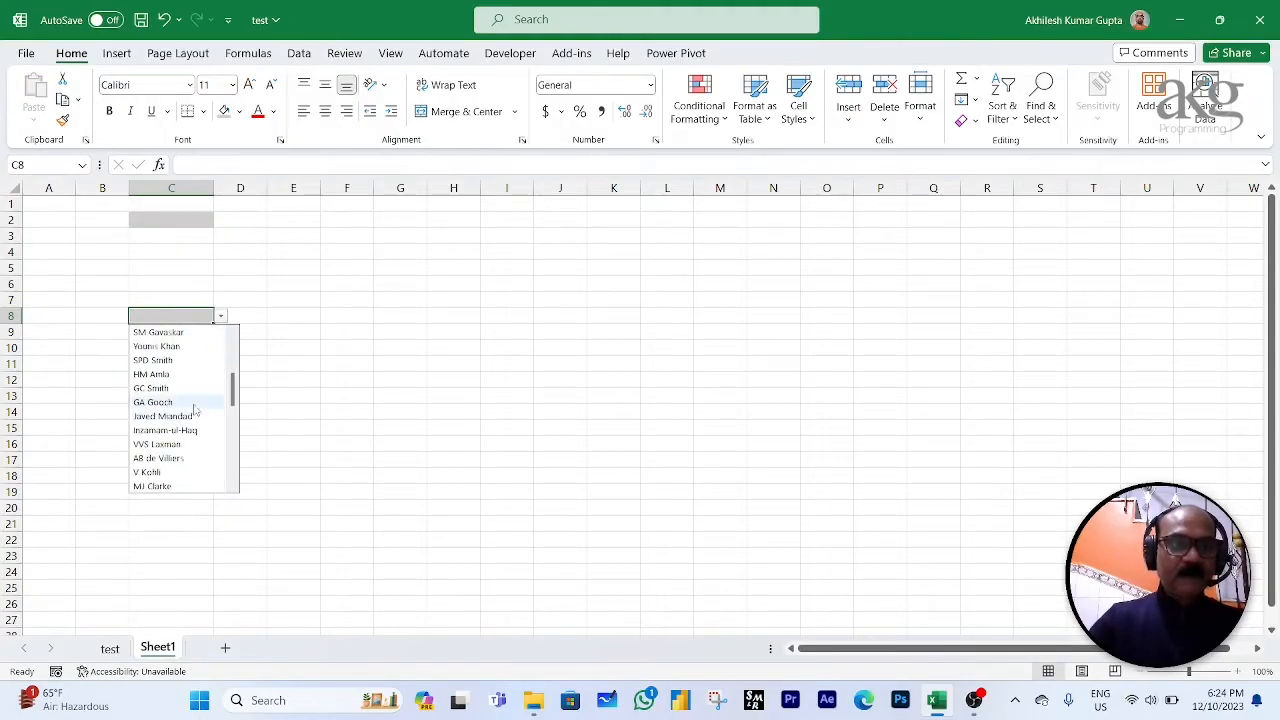
click(188, 268)
click(197, 226)
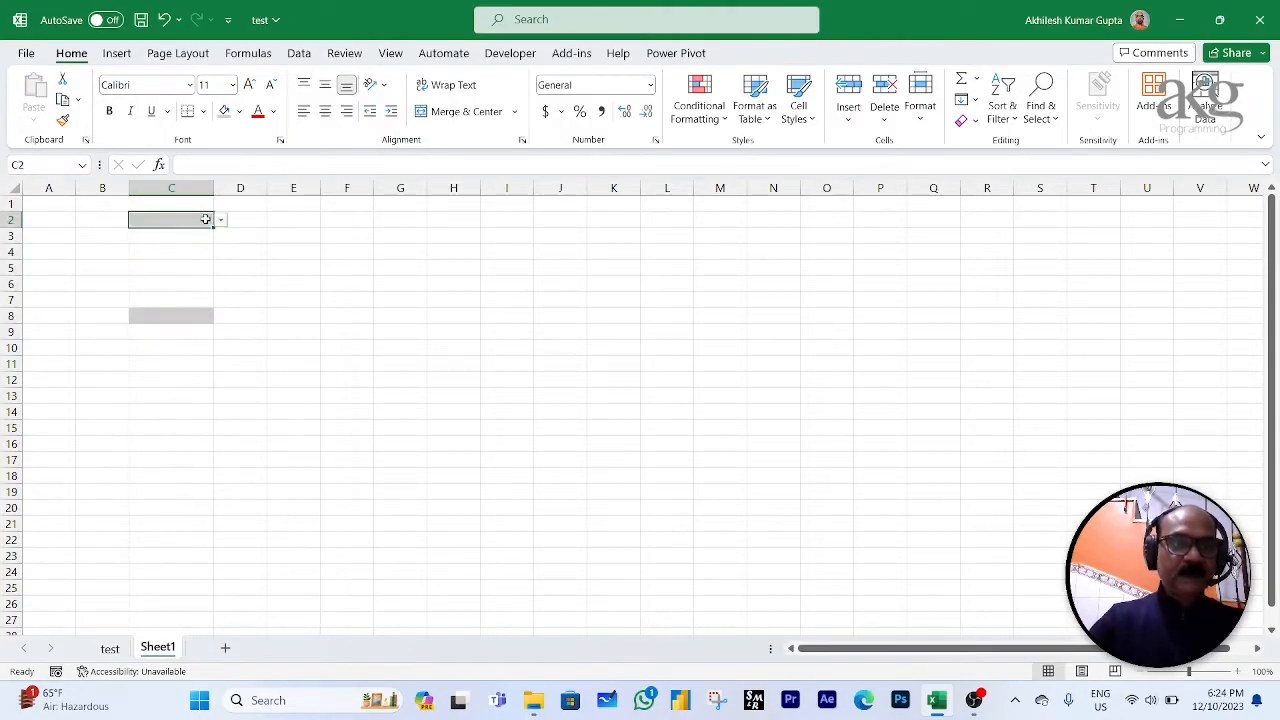
click(220, 221)
scroll(208, 320, down, 2)
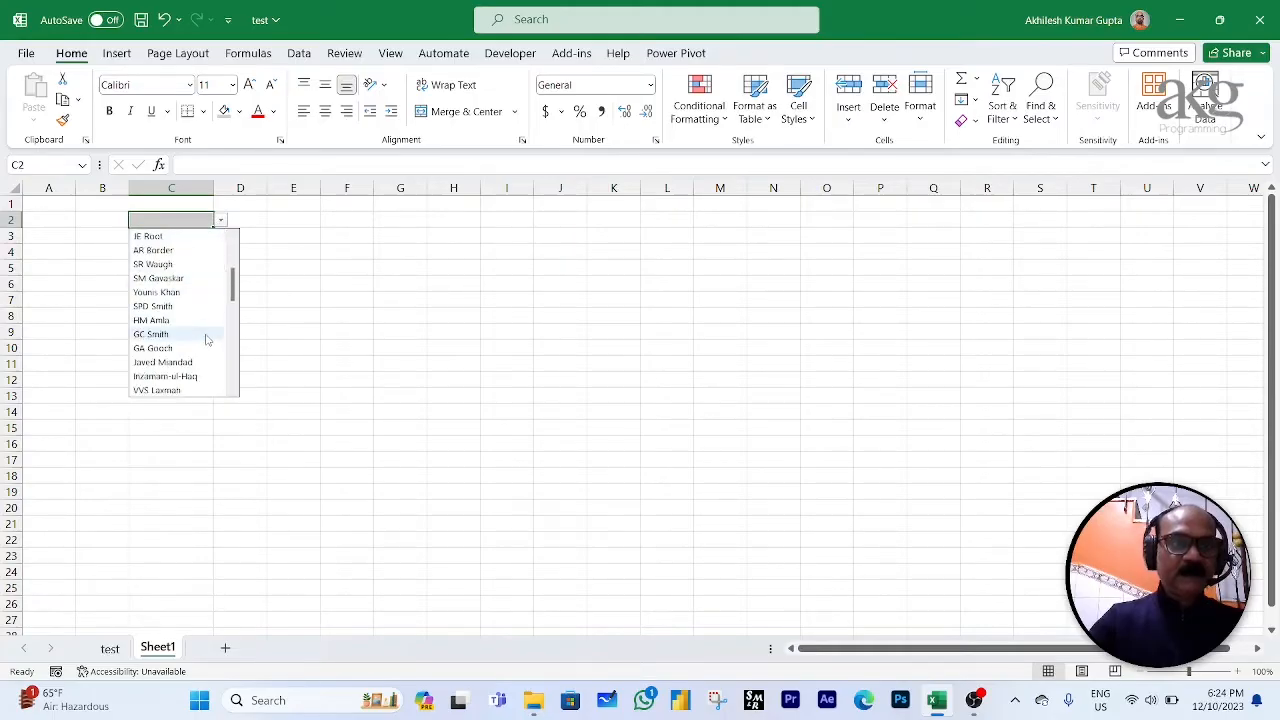
click(283, 298)
click(186, 218)
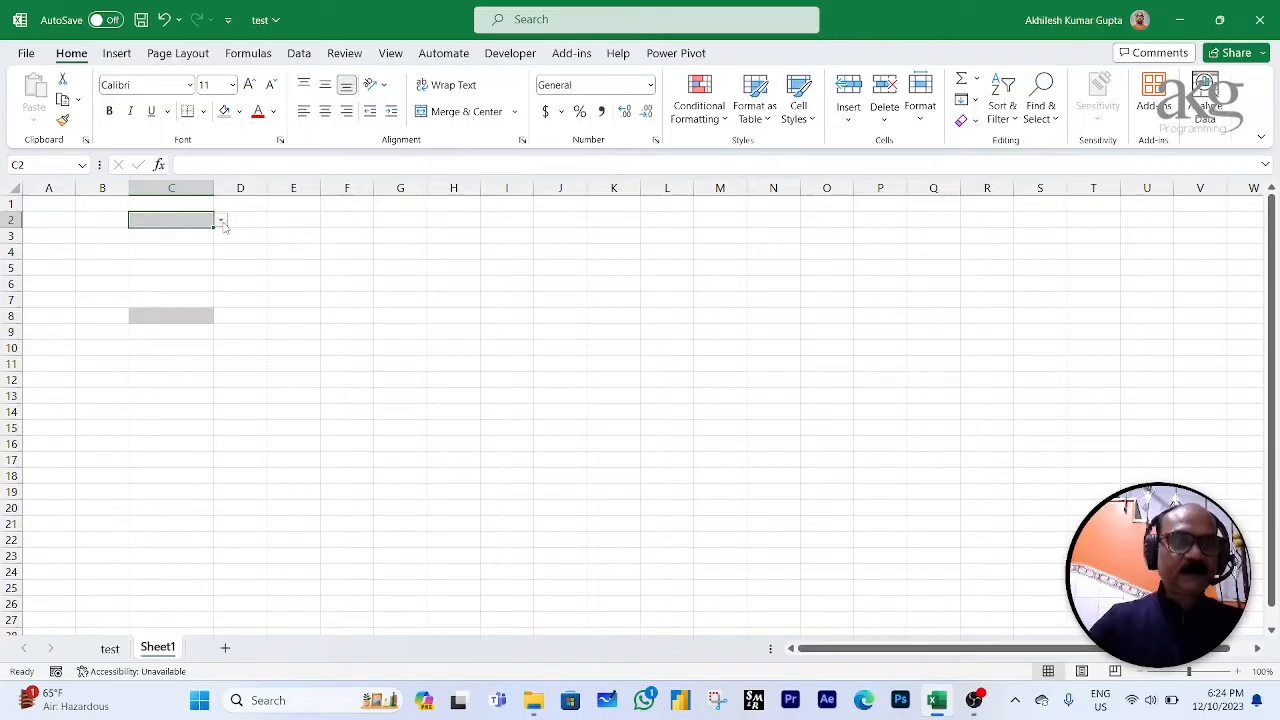
click(205, 316)
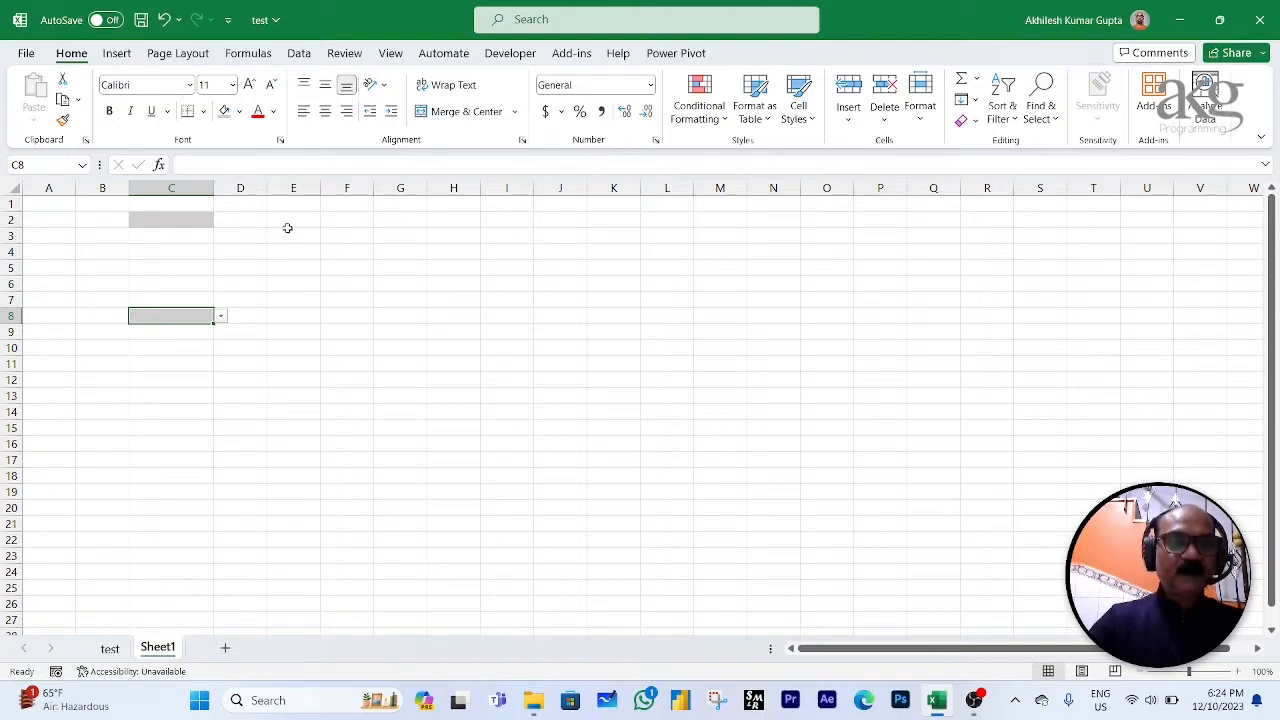
click(185, 221)
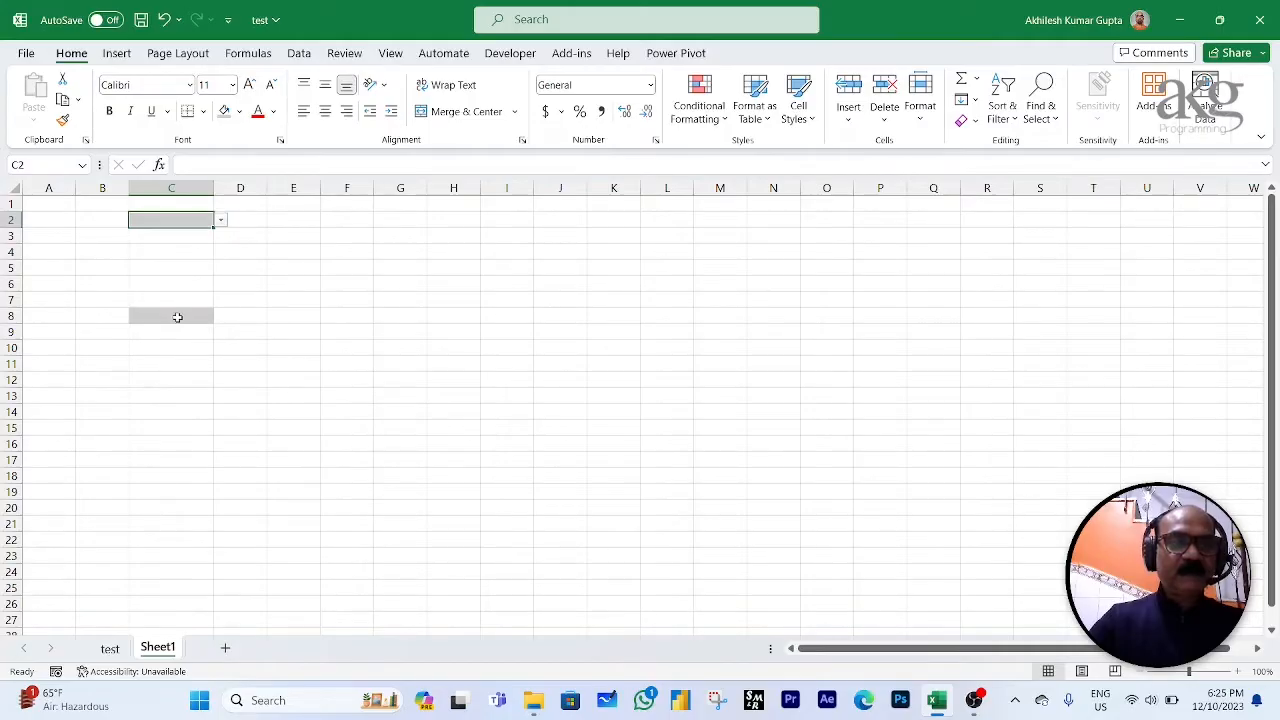
click(177, 317)
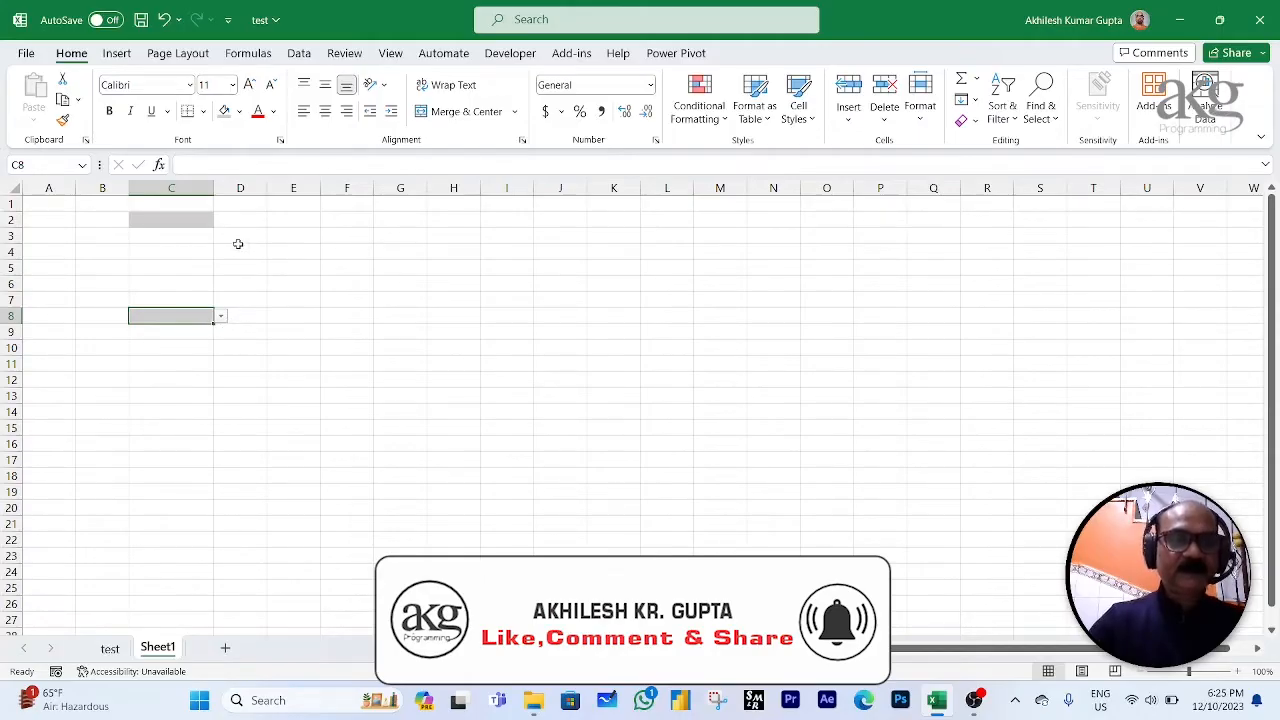
click(193, 218)
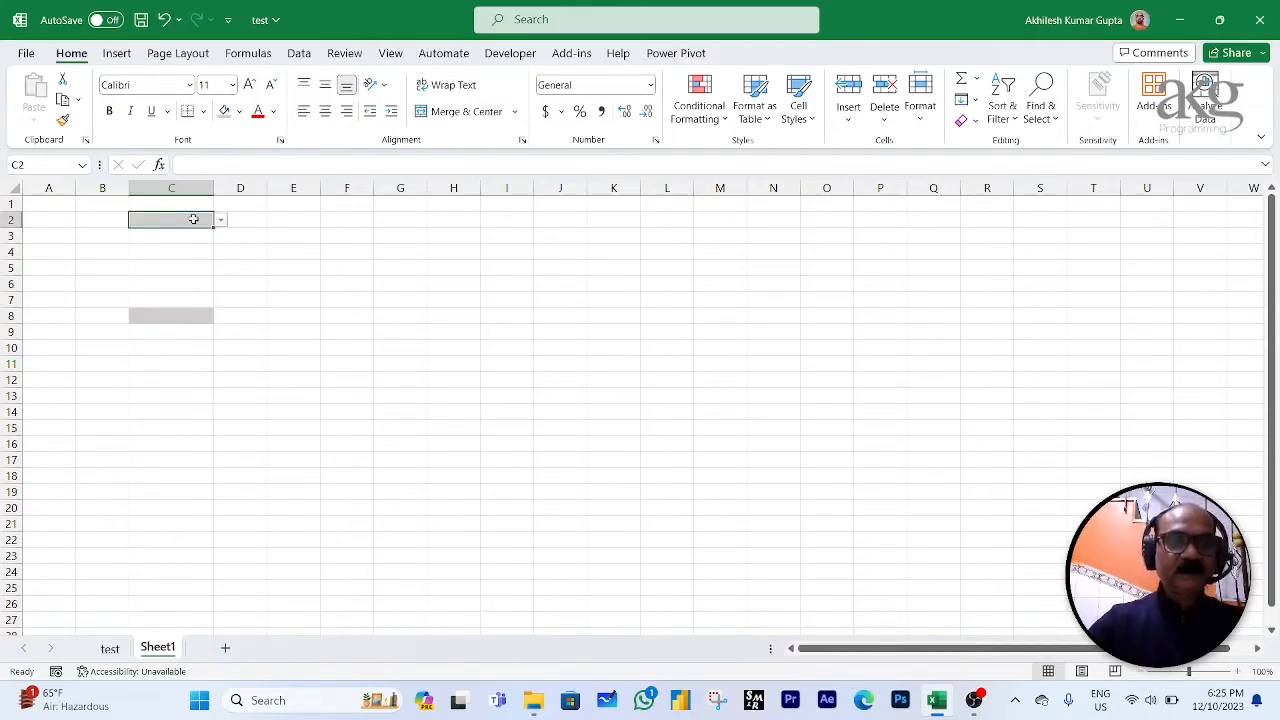
Step: Narrow column D, widen column E, and begin a SUMIF formula in cell E2
drag(267, 193, 318, 191)
click(265, 216)
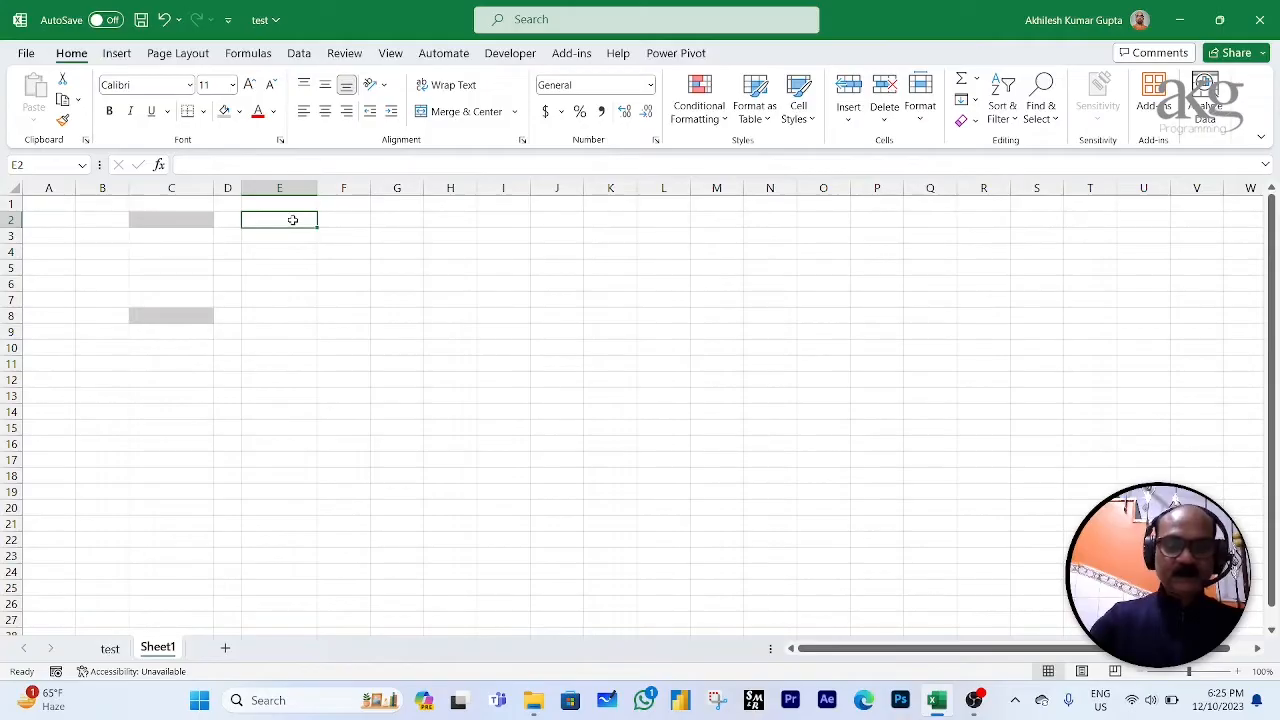
text(=)
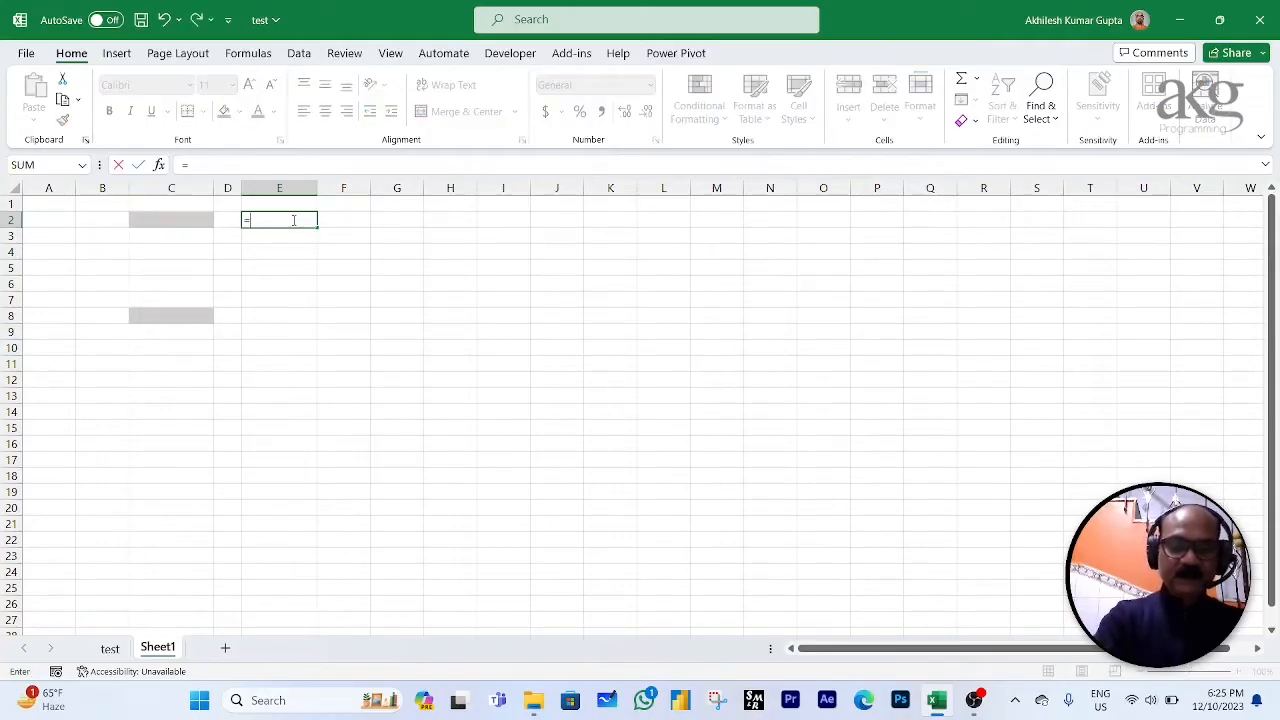
text(sumif)
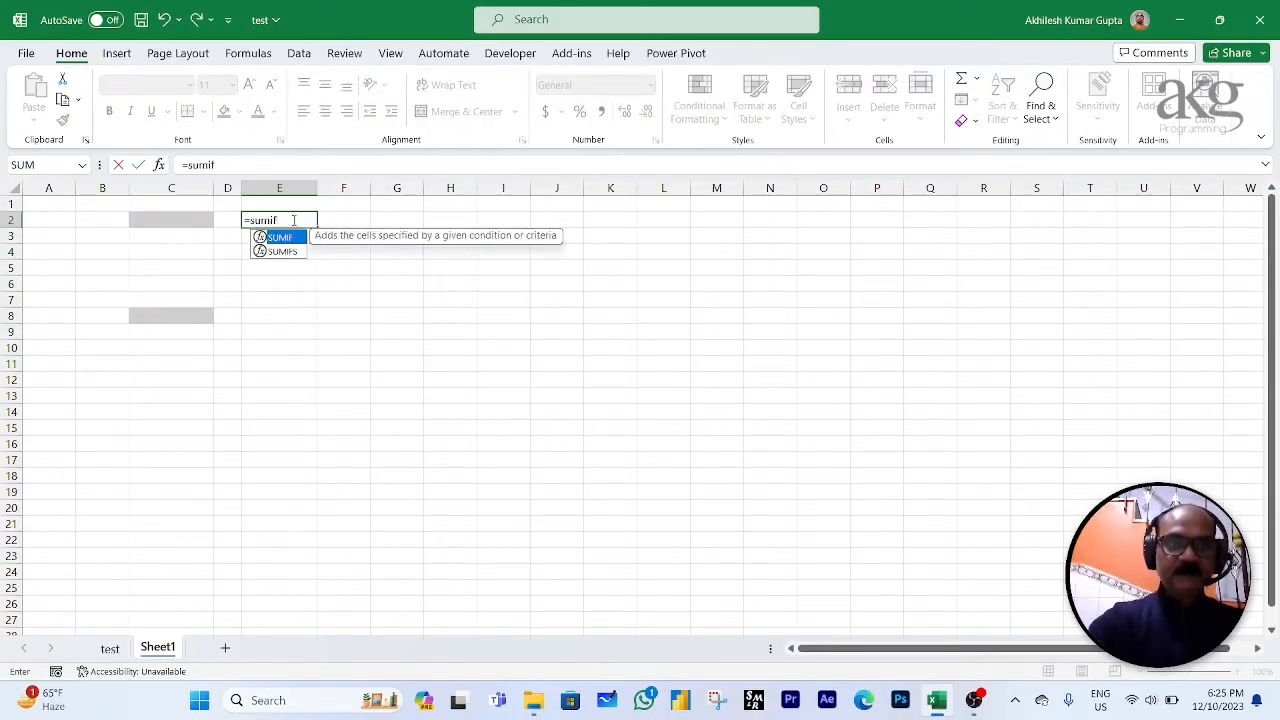
key(Tab)
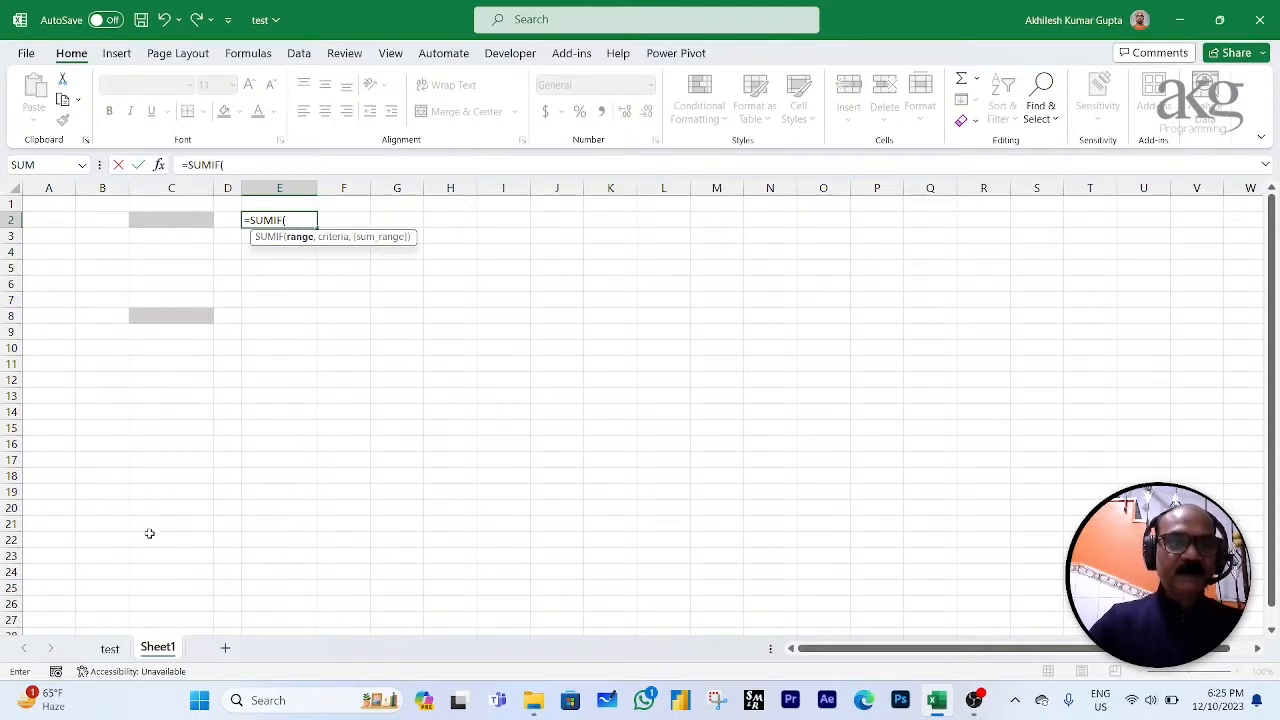
Step: Set the SUMIF range argument to the player names in A2:A51 on the test sheet
click(110, 650)
click(63, 188)
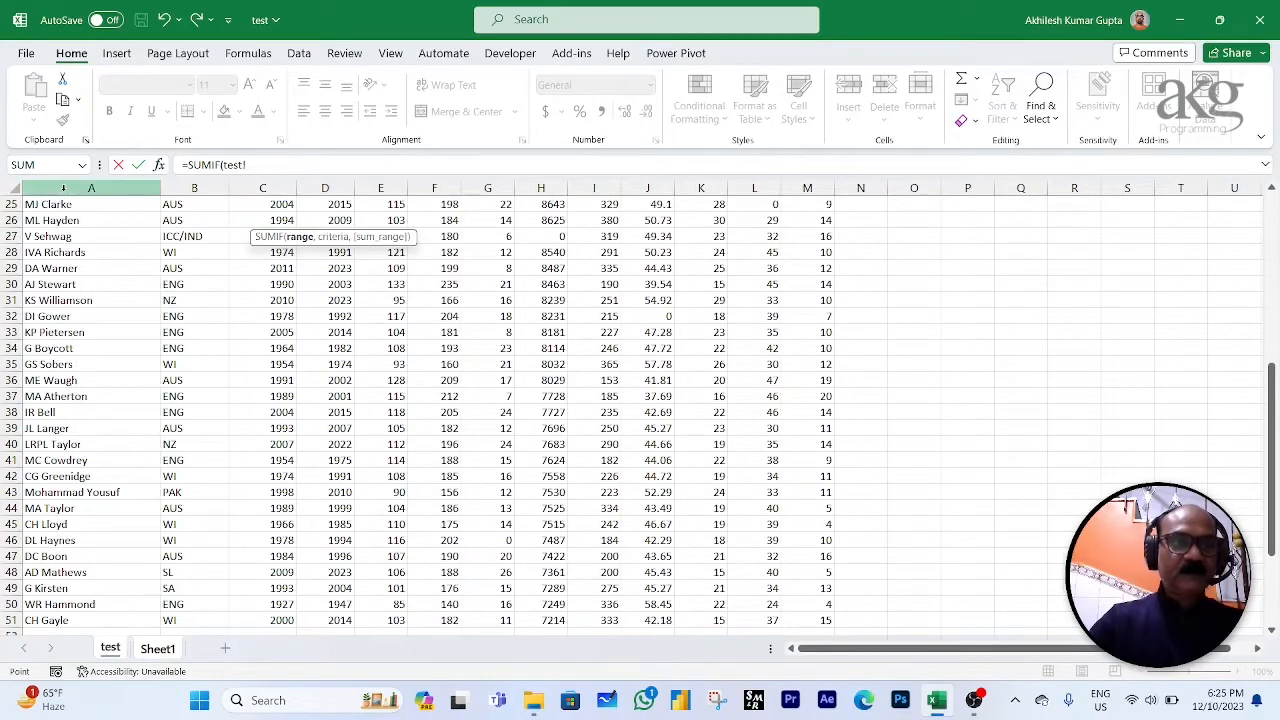
click(67, 205)
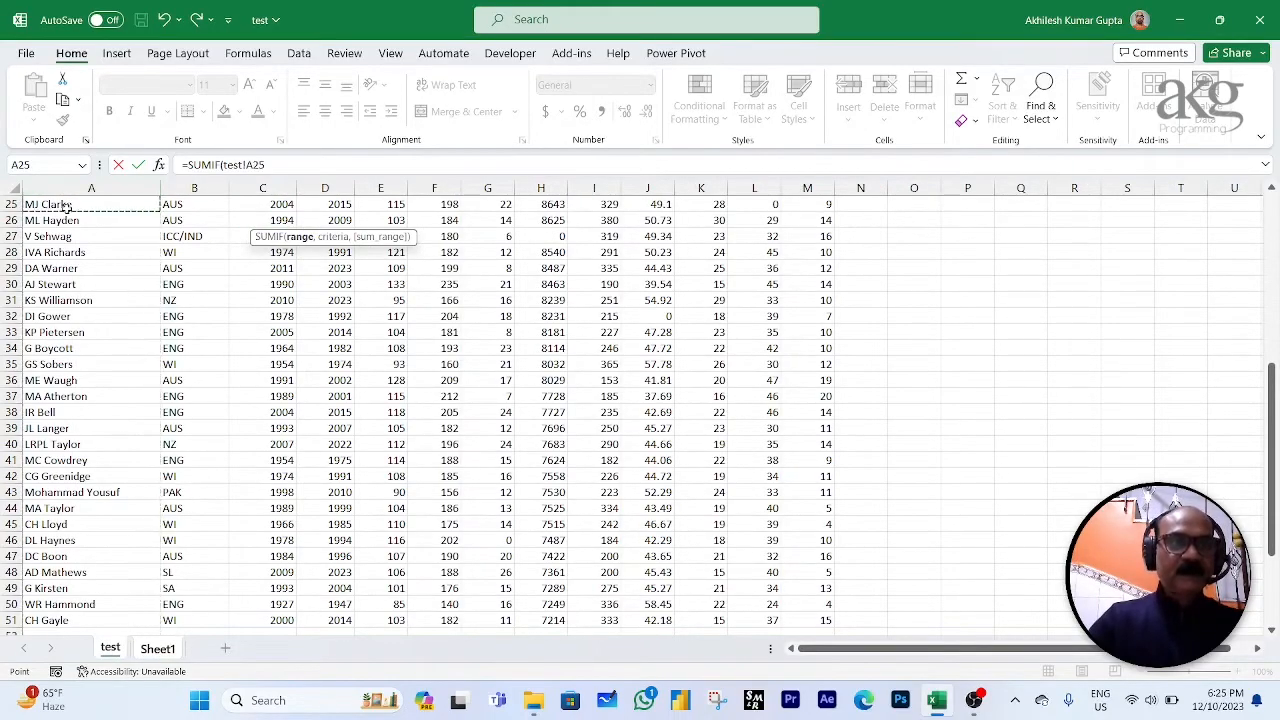
scroll(67, 205, up, 8)
click(67, 205)
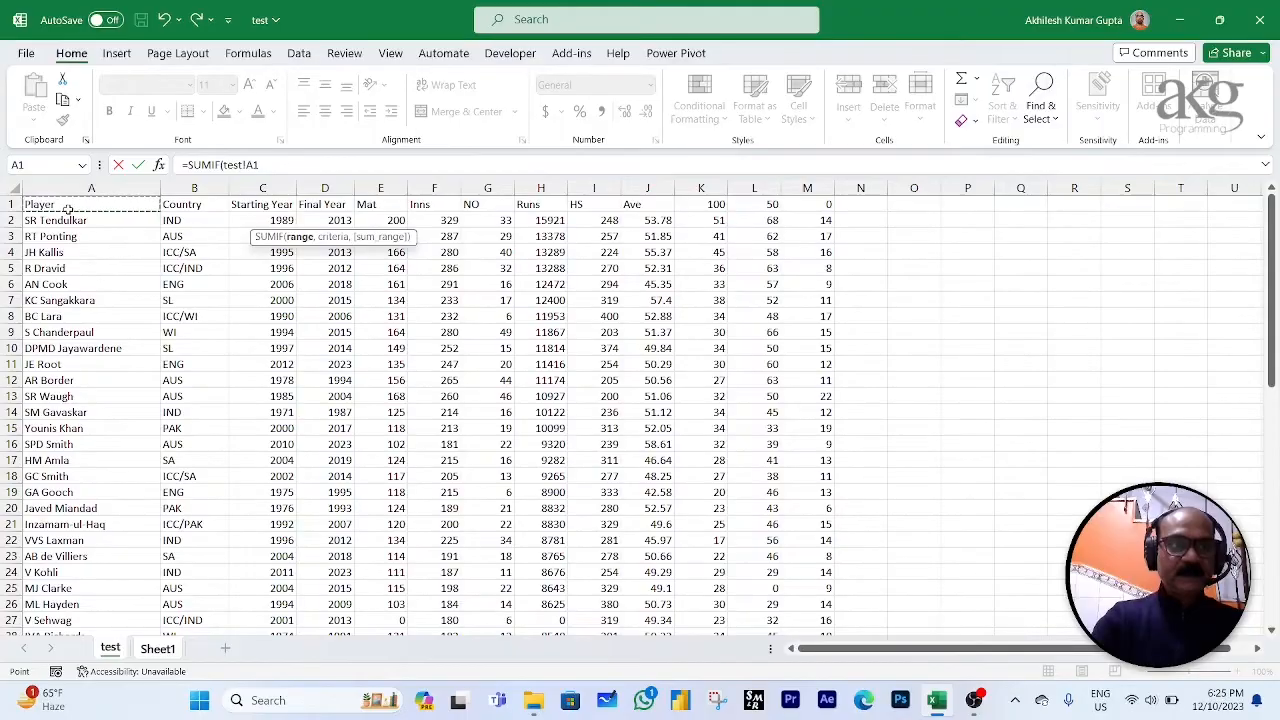
key(Down)
key(ctrl+shift+Down)
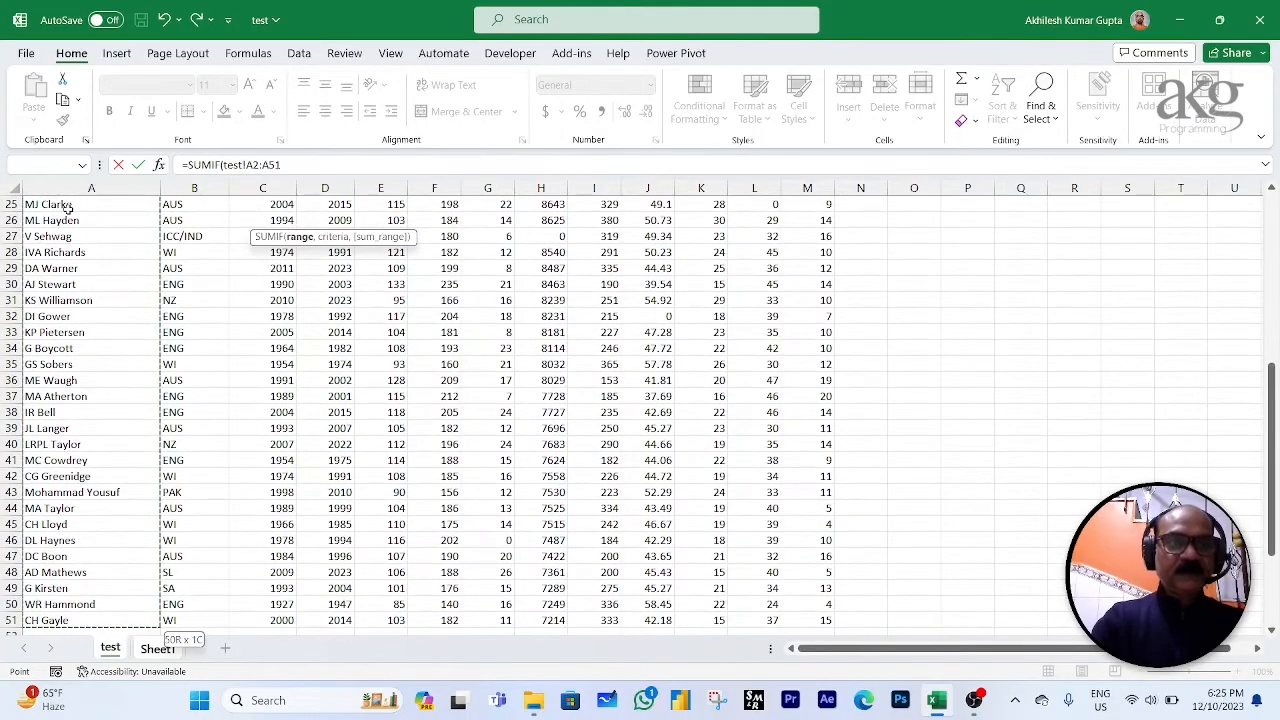
Step: Make the SUMIF range reference absolute, $A$2:$A$51, in the formula for cell E2
key(F2)
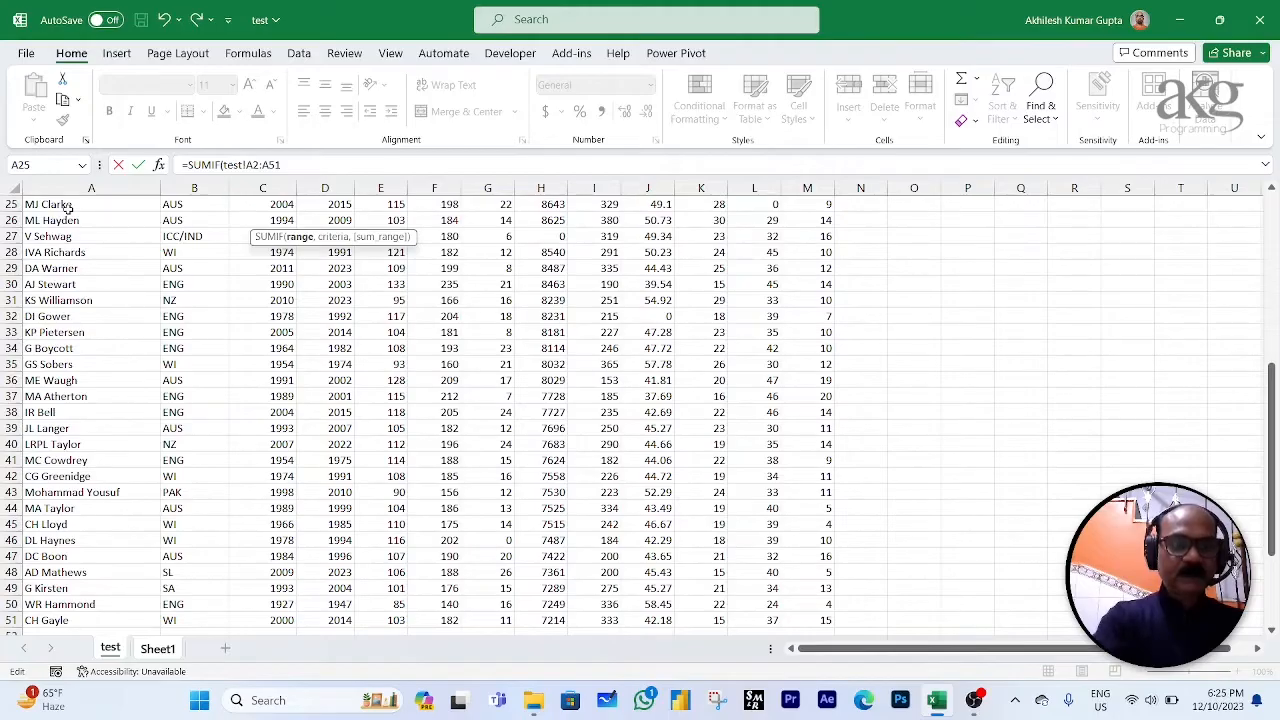
click(282, 170)
drag(276, 170, 247, 167)
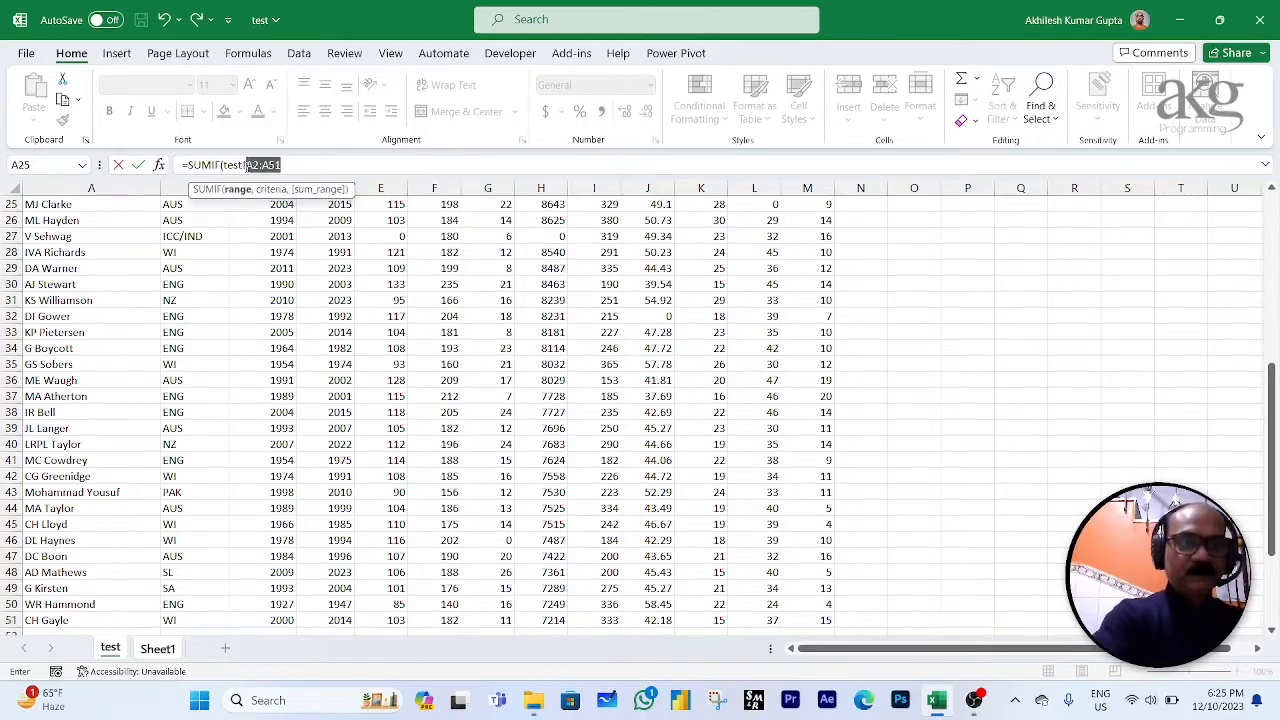
key(F4)
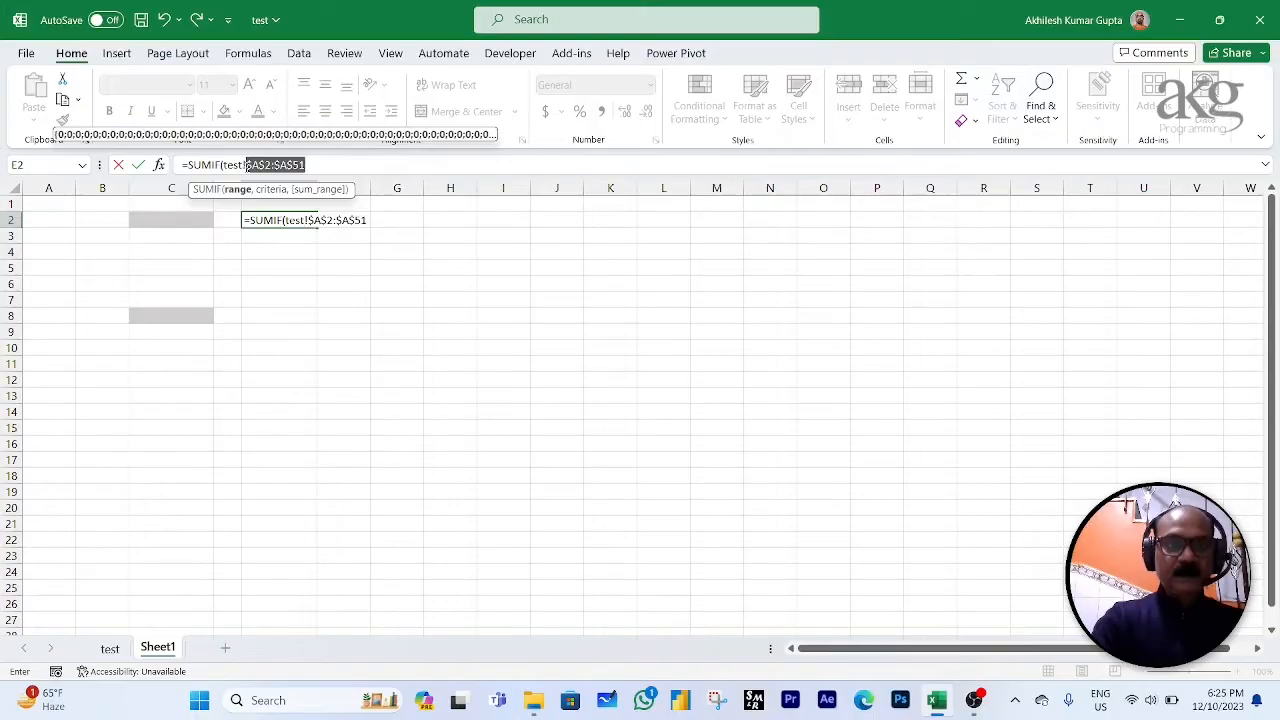
Step: Set the SUMIF criteria argument to the gray dropdown cell on Sheet1 as the absolute reference $C$2
text(,)
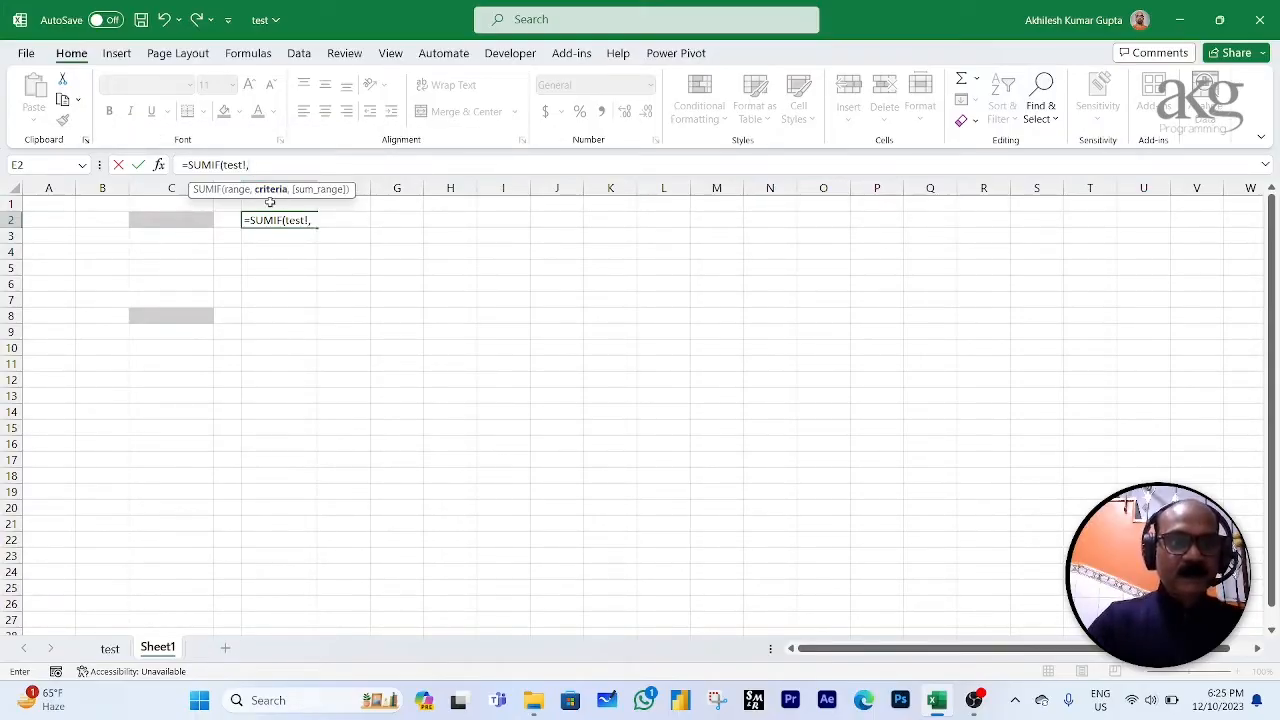
click(179, 218)
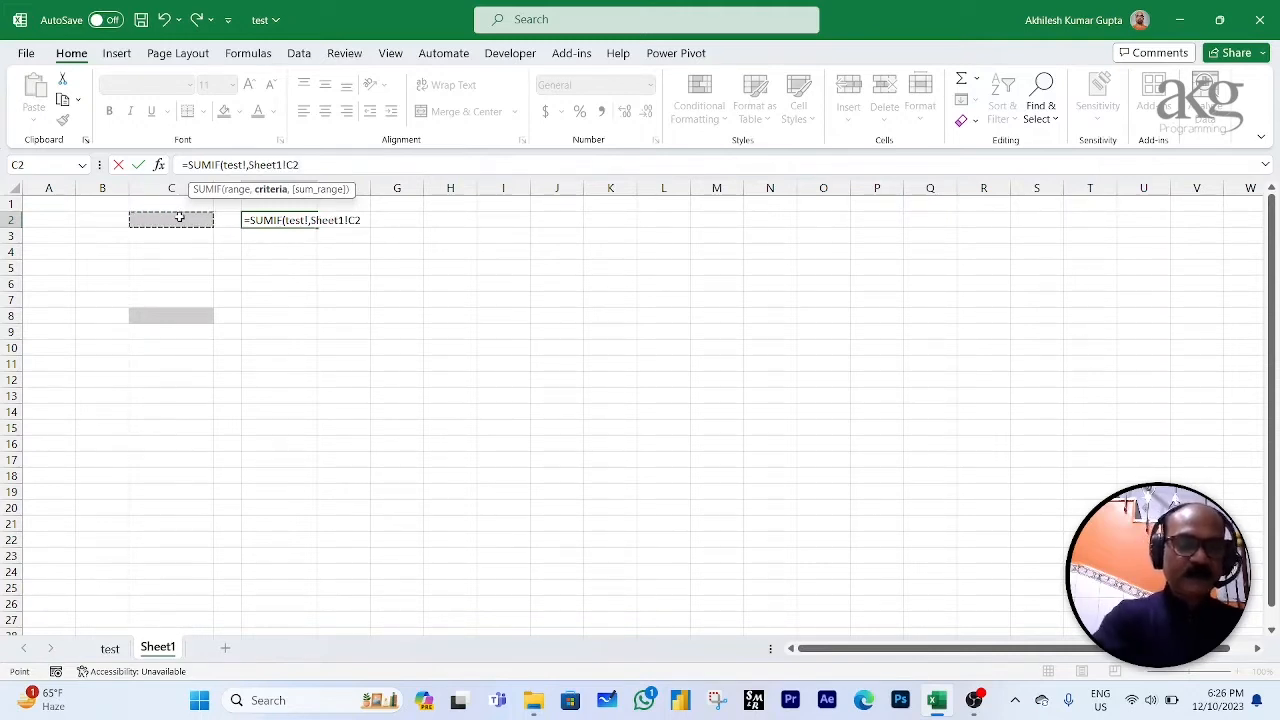
key(F4)
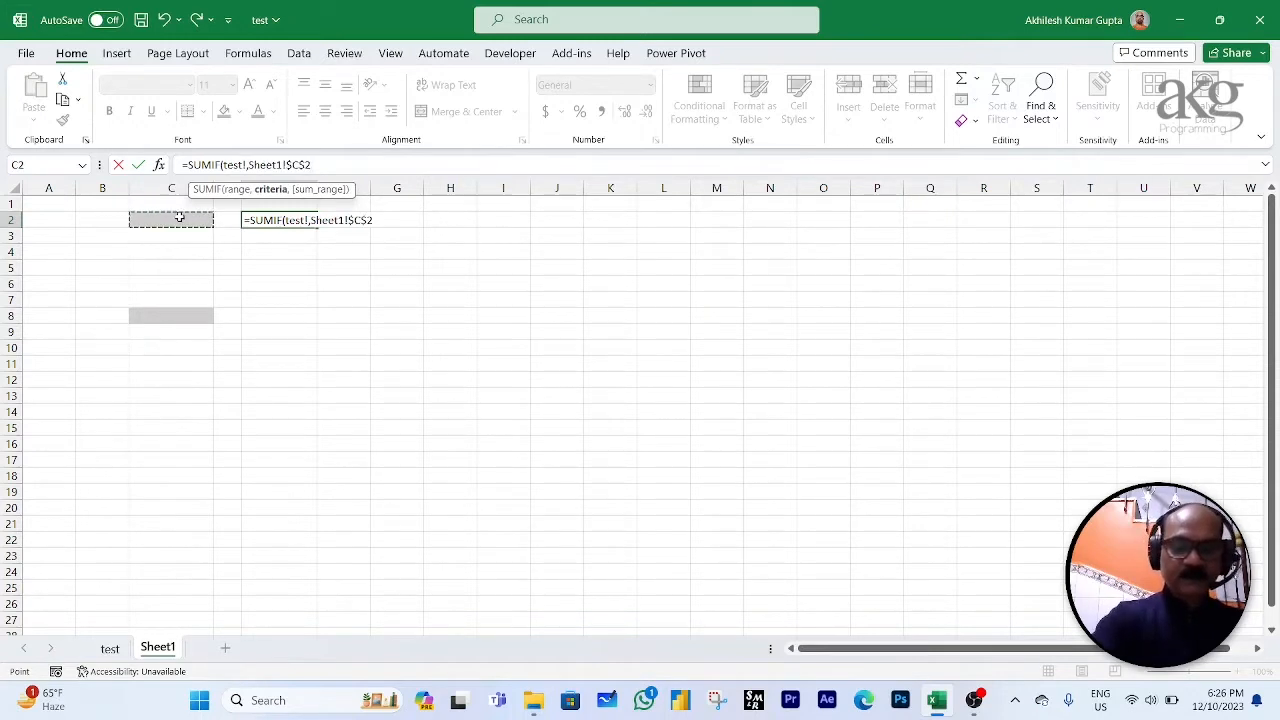
text(,)
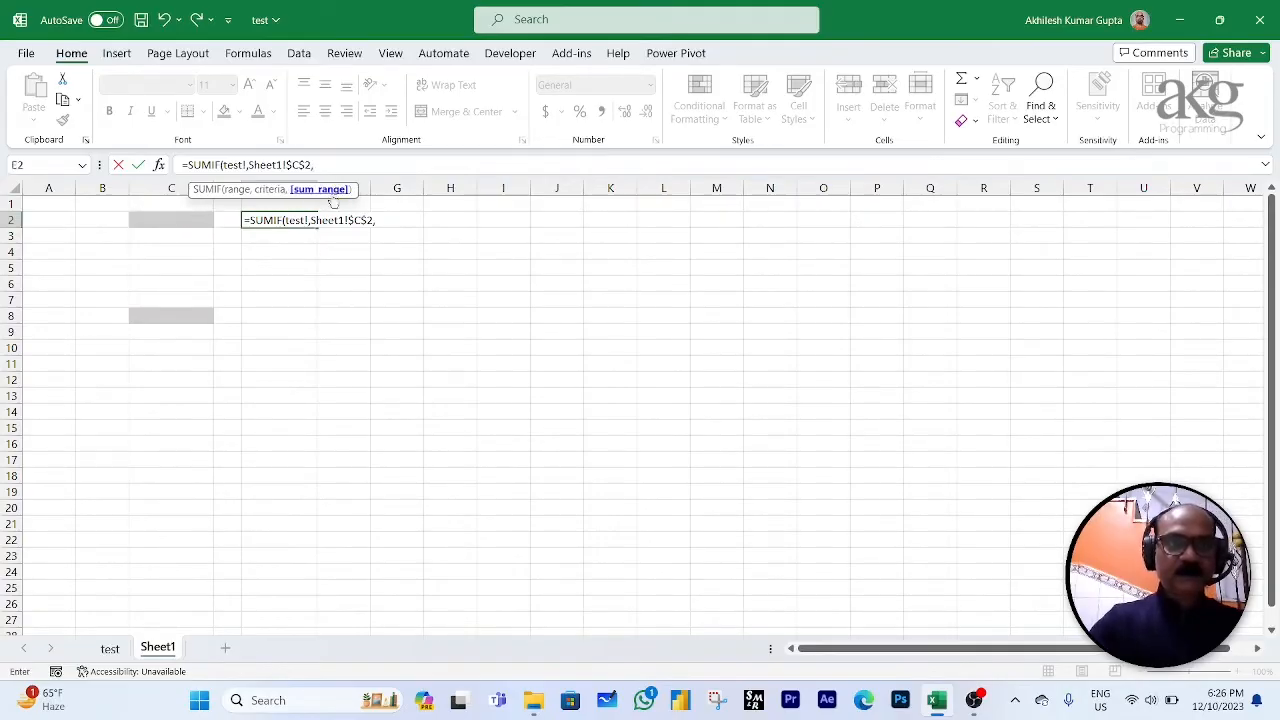
Step: Set the SUMIF sum range to the runs in $H$2:$H$51 on the test sheet and try to enter the formula
click(110, 648)
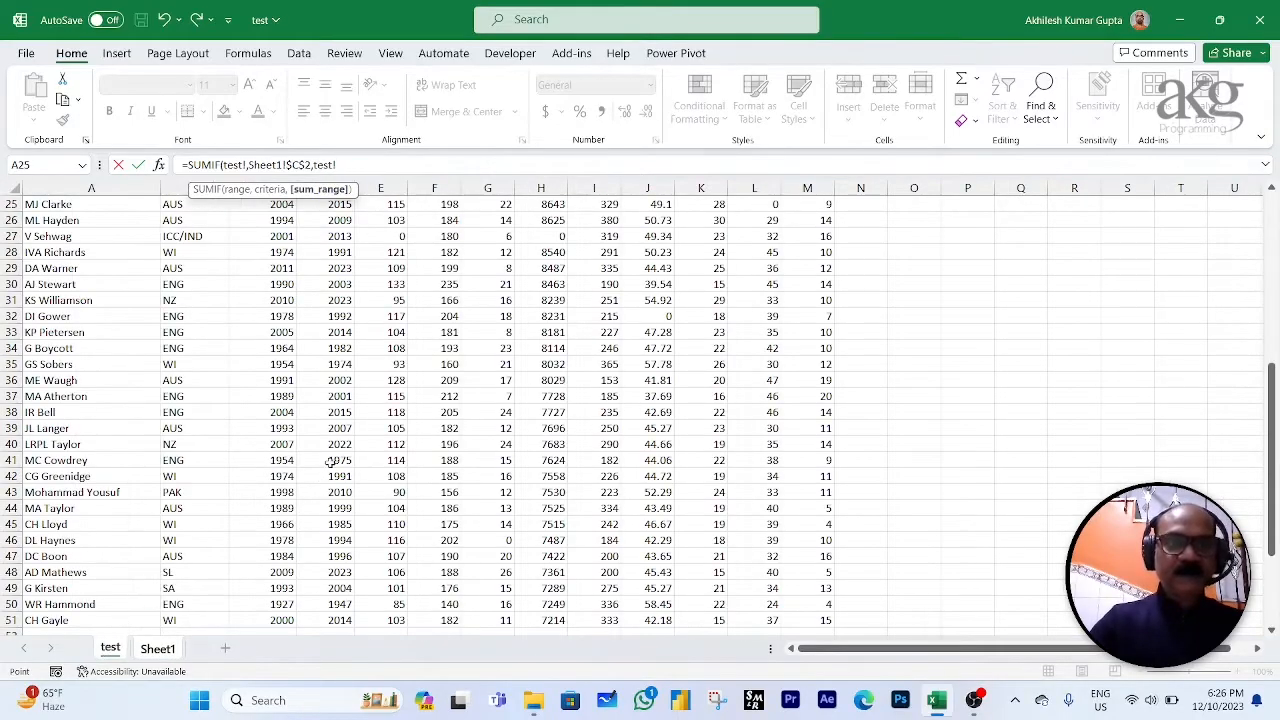
scroll(364, 434, up, 8)
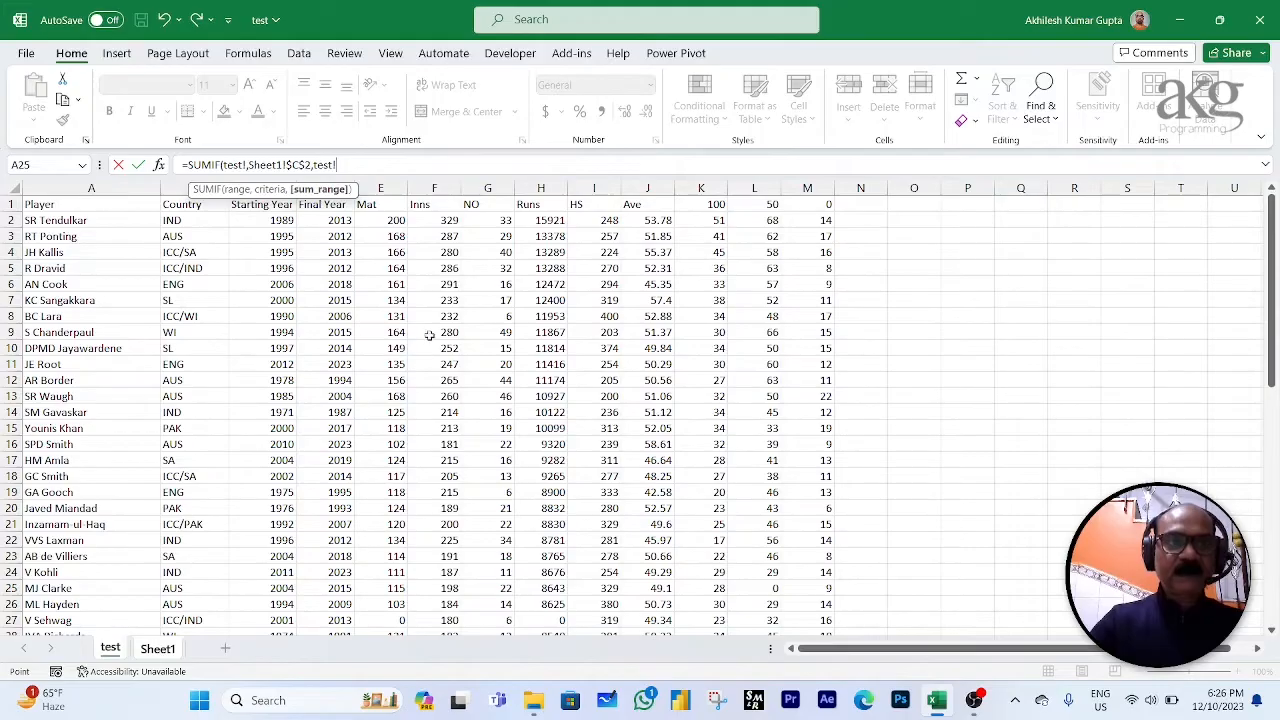
click(547, 218)
key(ctrl+shift+Down)
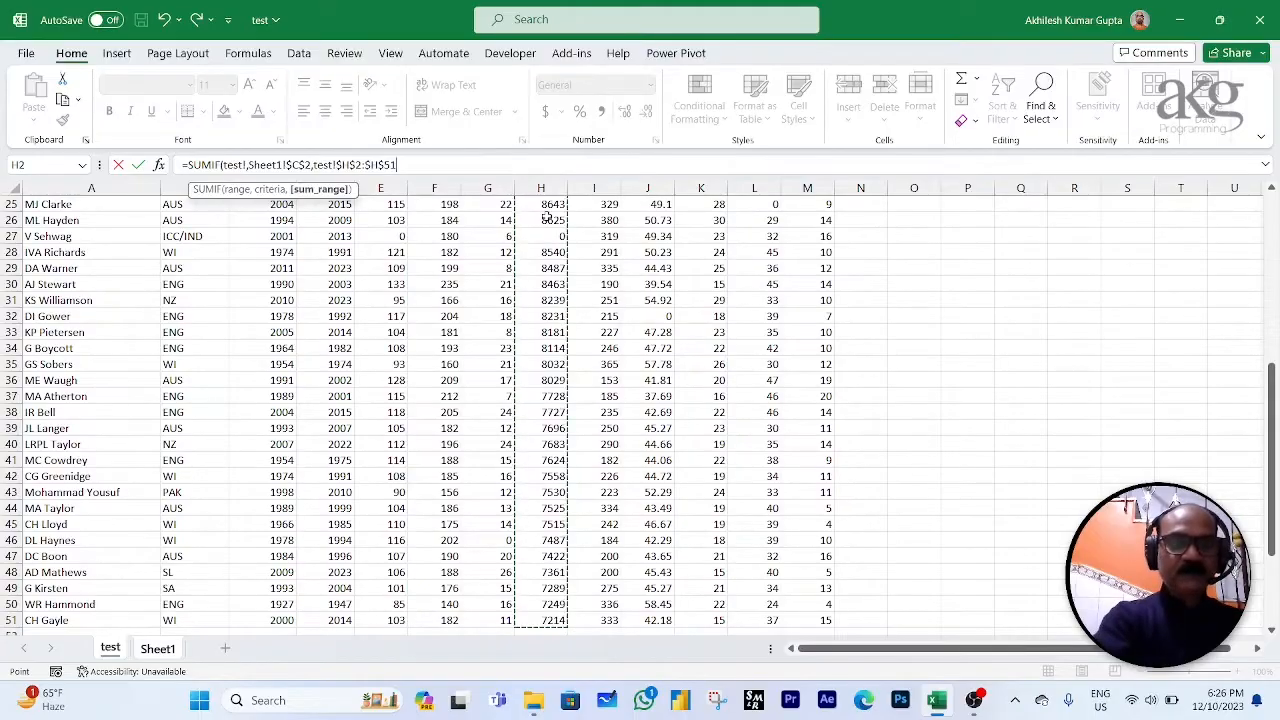
key(F4)
text())
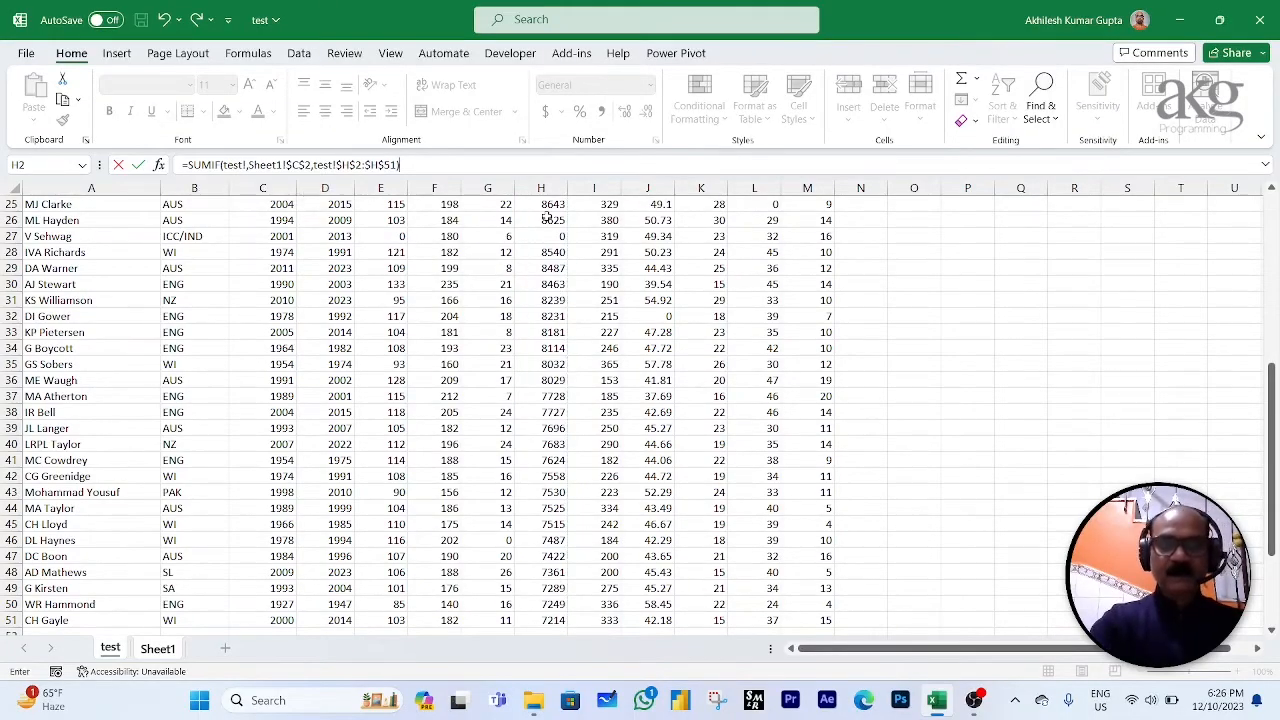
key(Return)
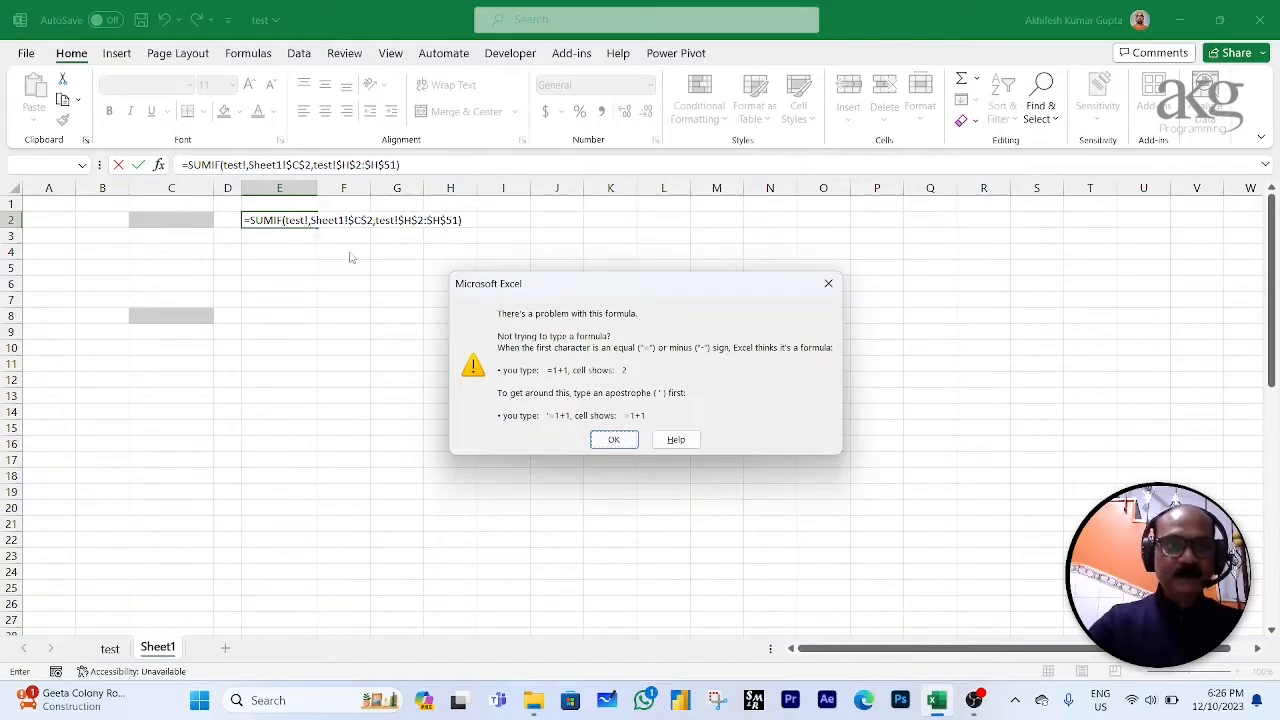
click(614, 440)
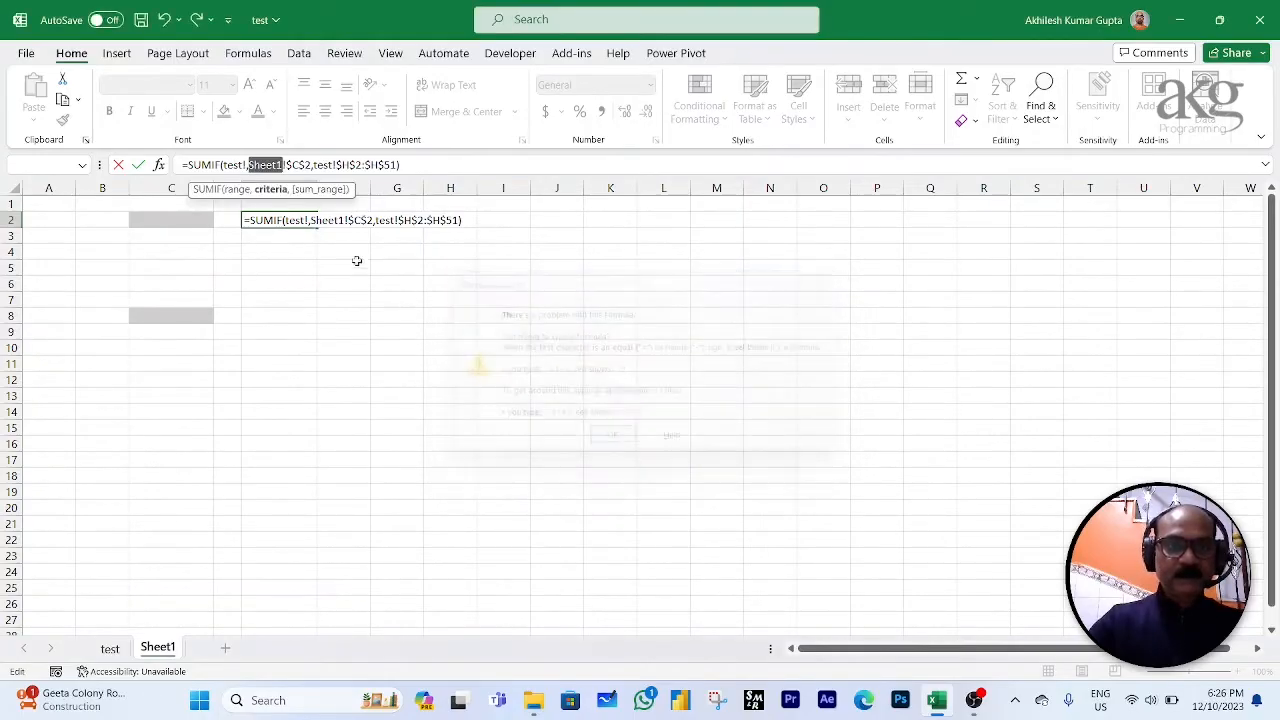
Step: Remove the incomplete test sheet reference from the SUMIF formula in E2 and enter it
click(313, 224)
key(BackSpace)
key(BackSpace)
key(BackSpace)
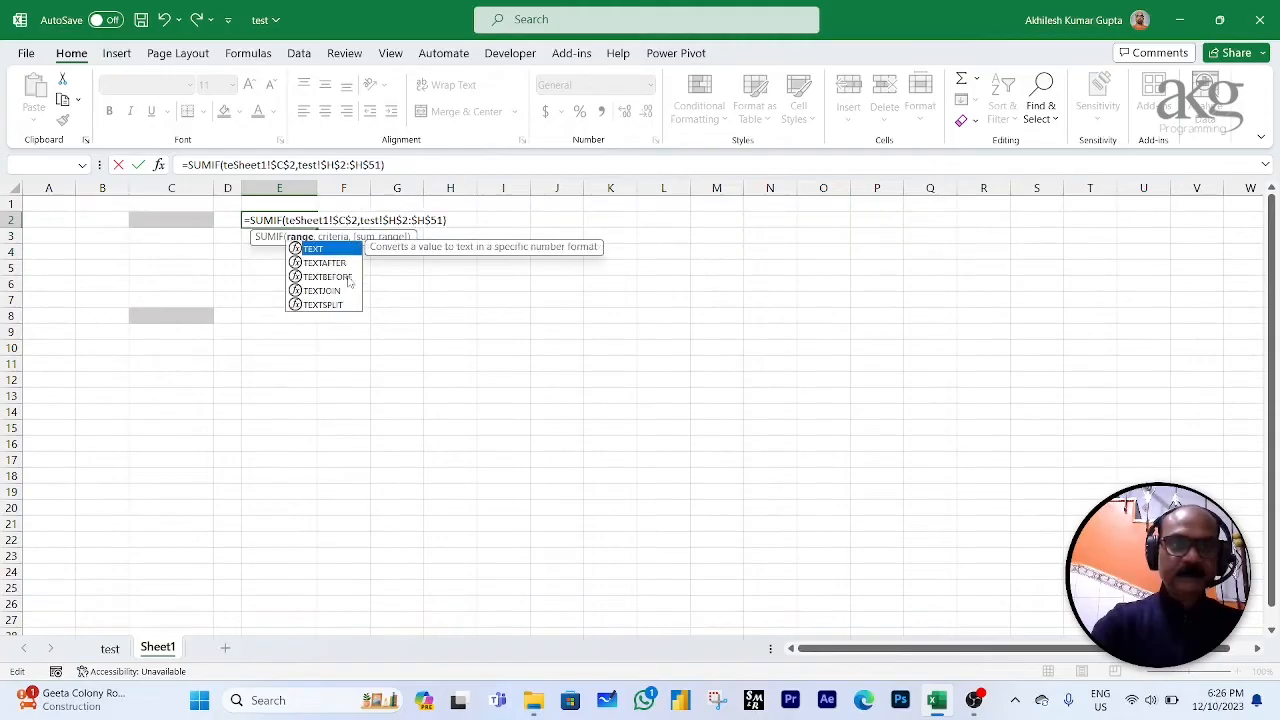
key(BackSpace)
key(BackSpace)
key(Return)
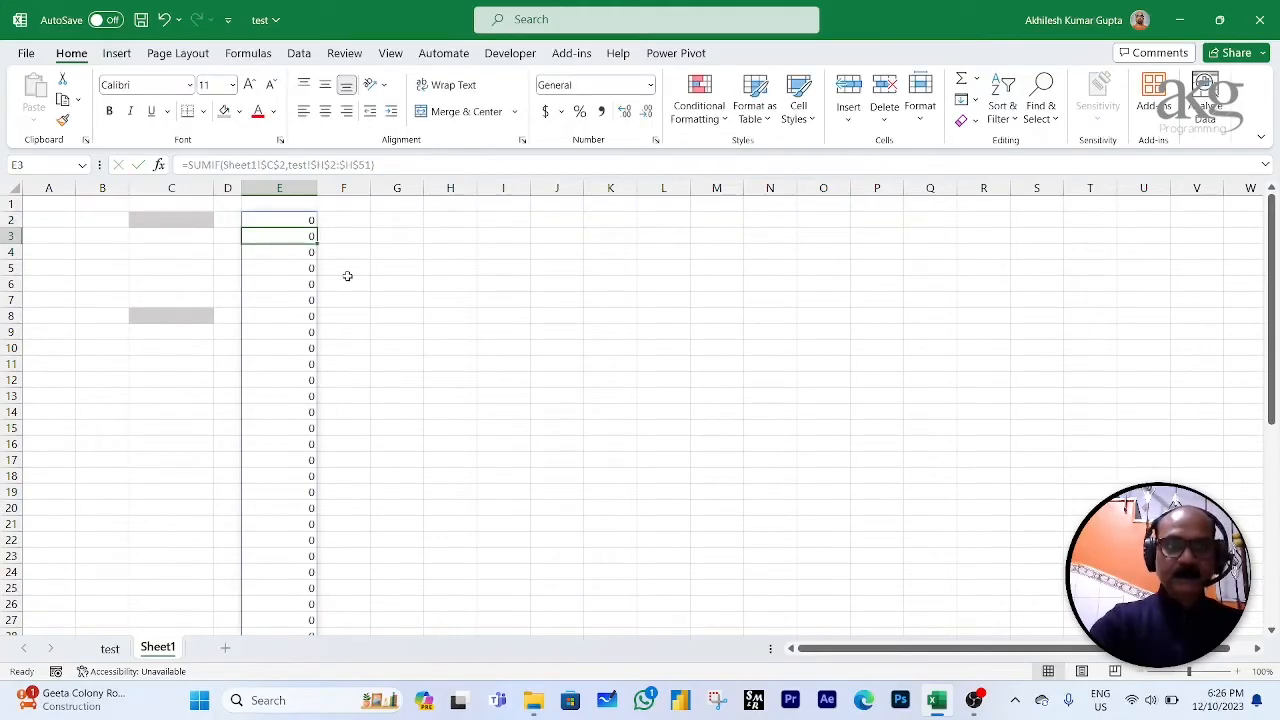
Step: Replace the first SUMIF argument in E2 with the player names in $A$2:$A$51 on the test sheet and enter the formula
key(Up)
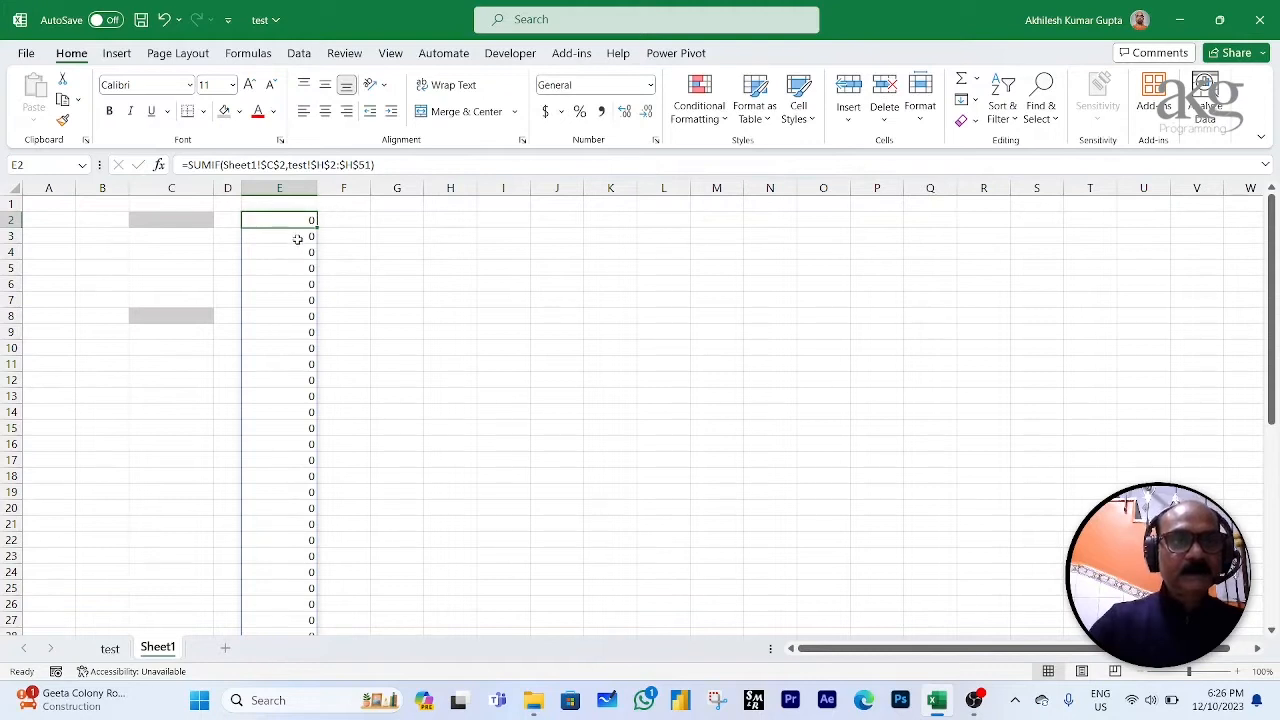
click(285, 164)
drag(285, 164, 222, 164)
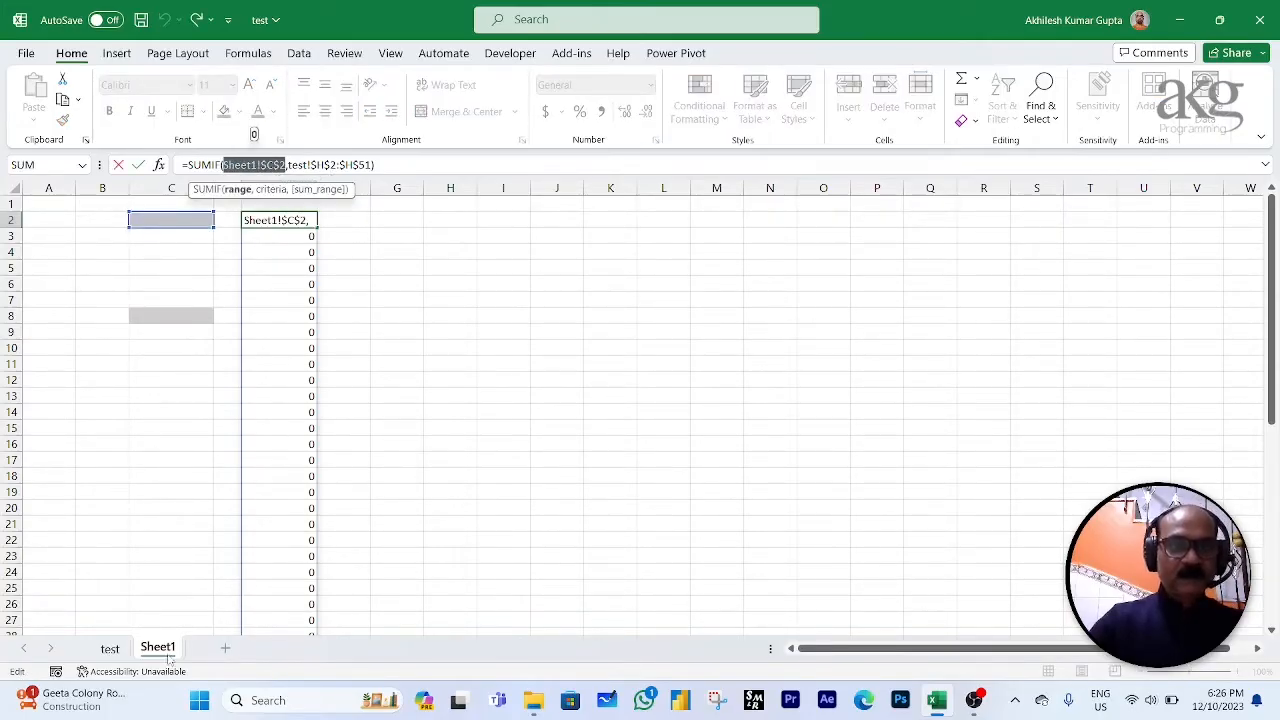
click(109, 649)
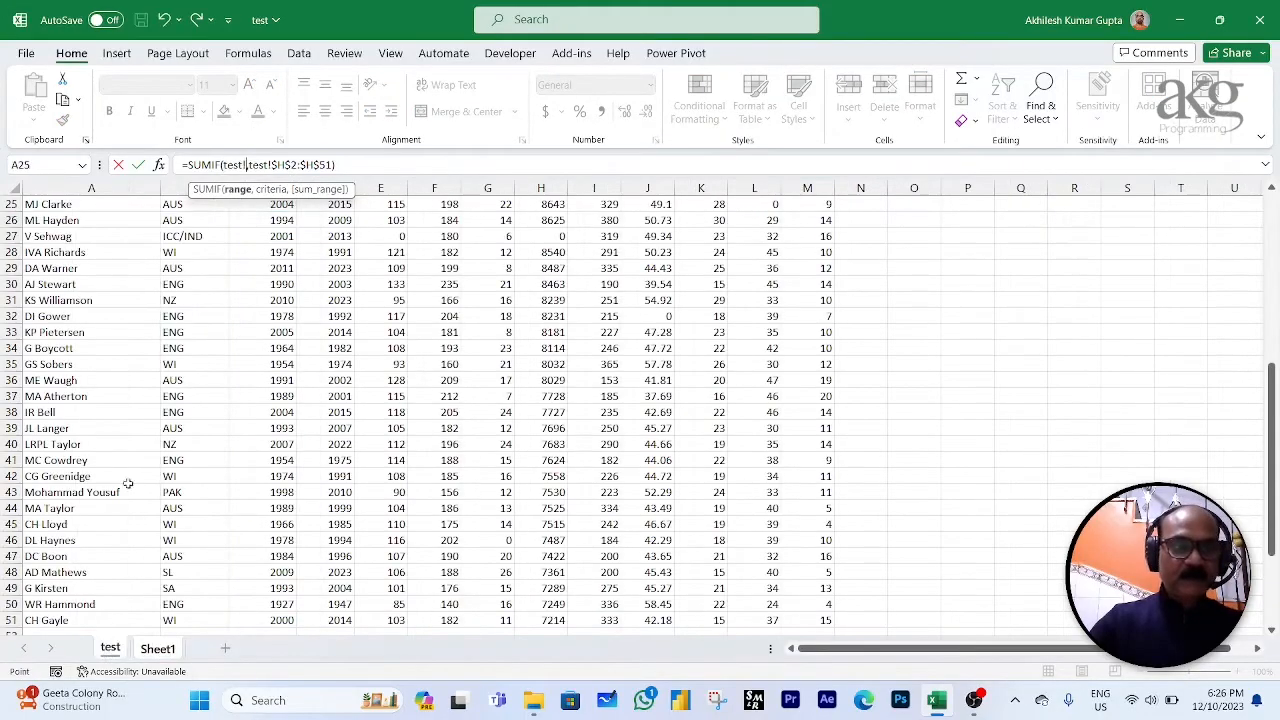
click(54, 208)
key(ctrl+Up)
key(Down)
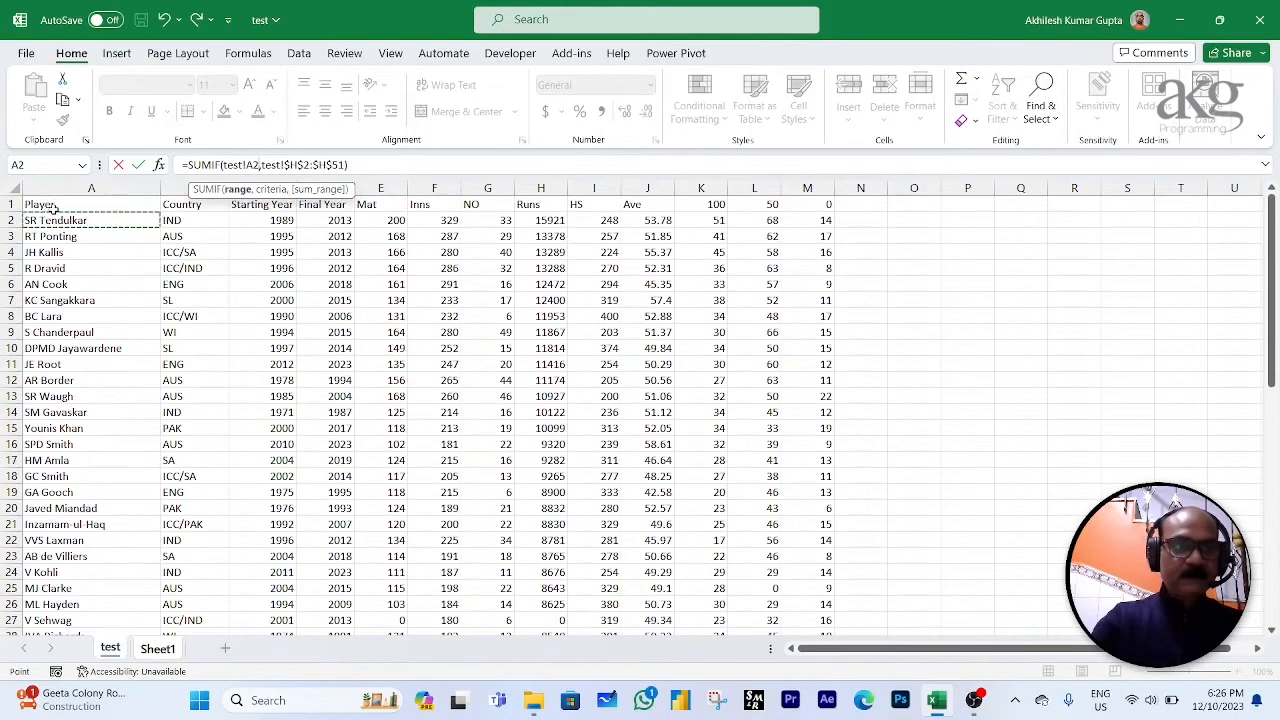
key(ctrl+shift+Down)
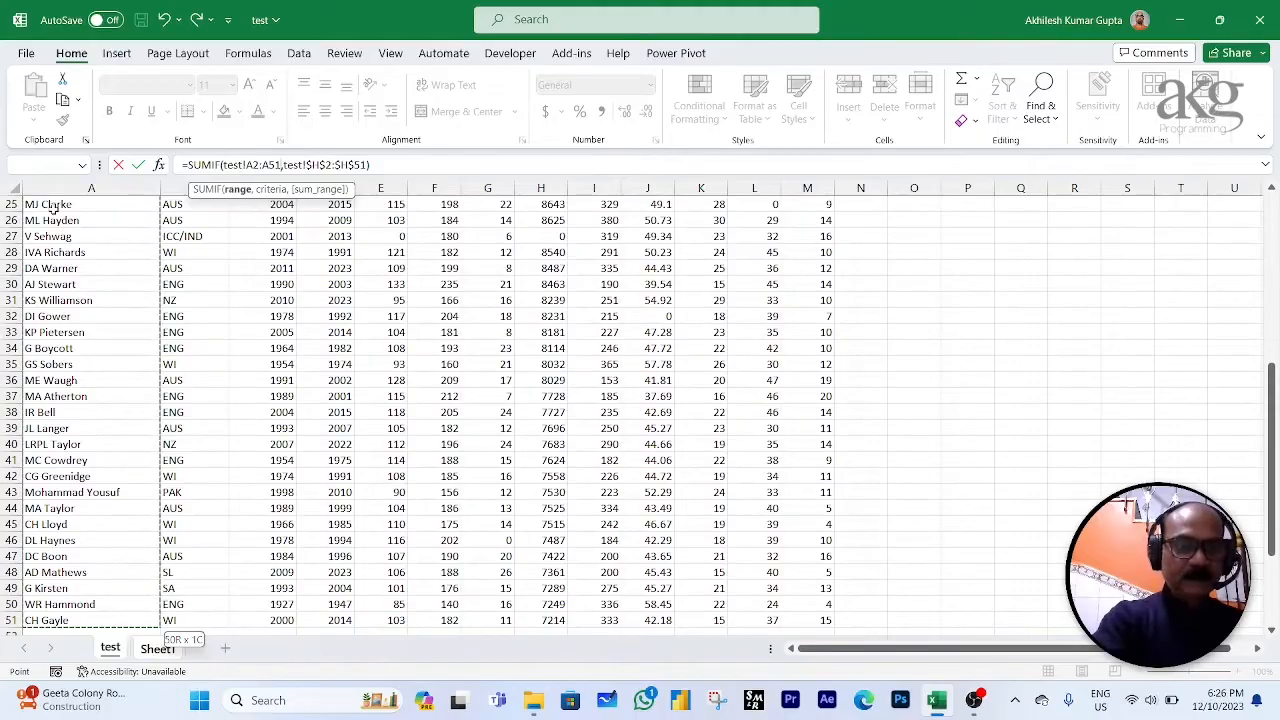
key(F4)
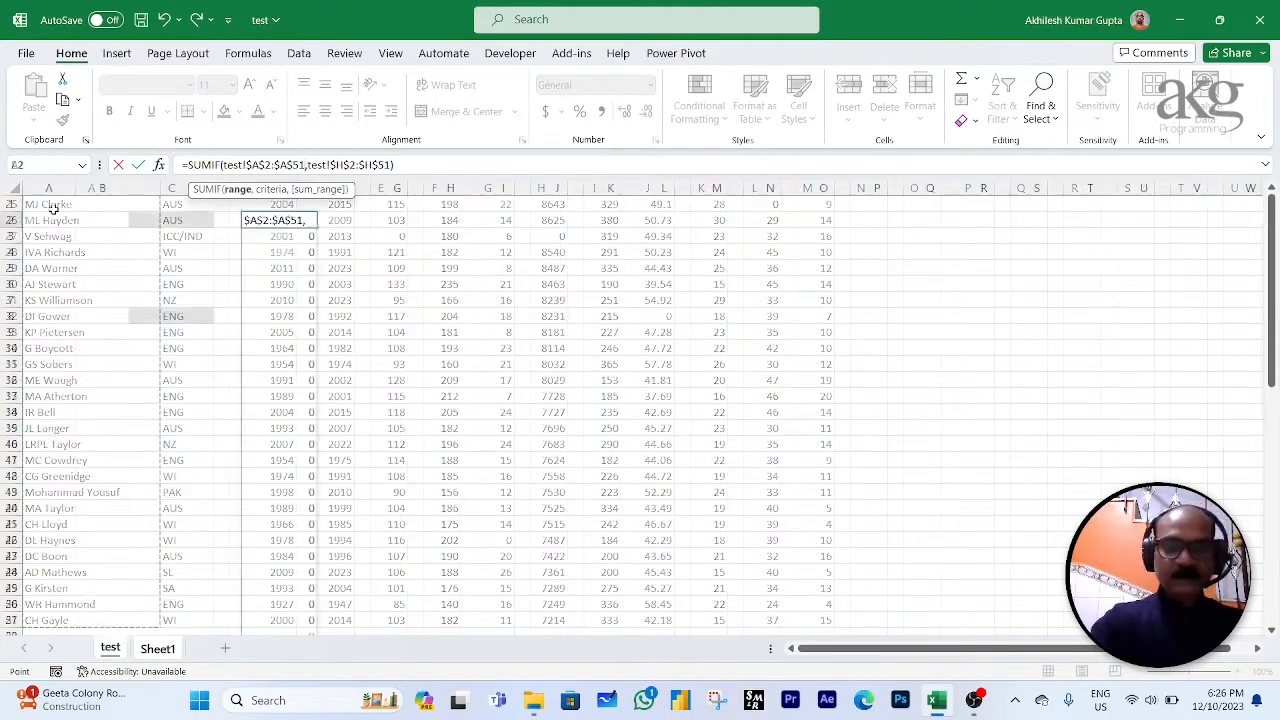
key(Return)
Step: Clear the SUMIF formula and its spilled values from column E
key(ctrl+shift+Down)
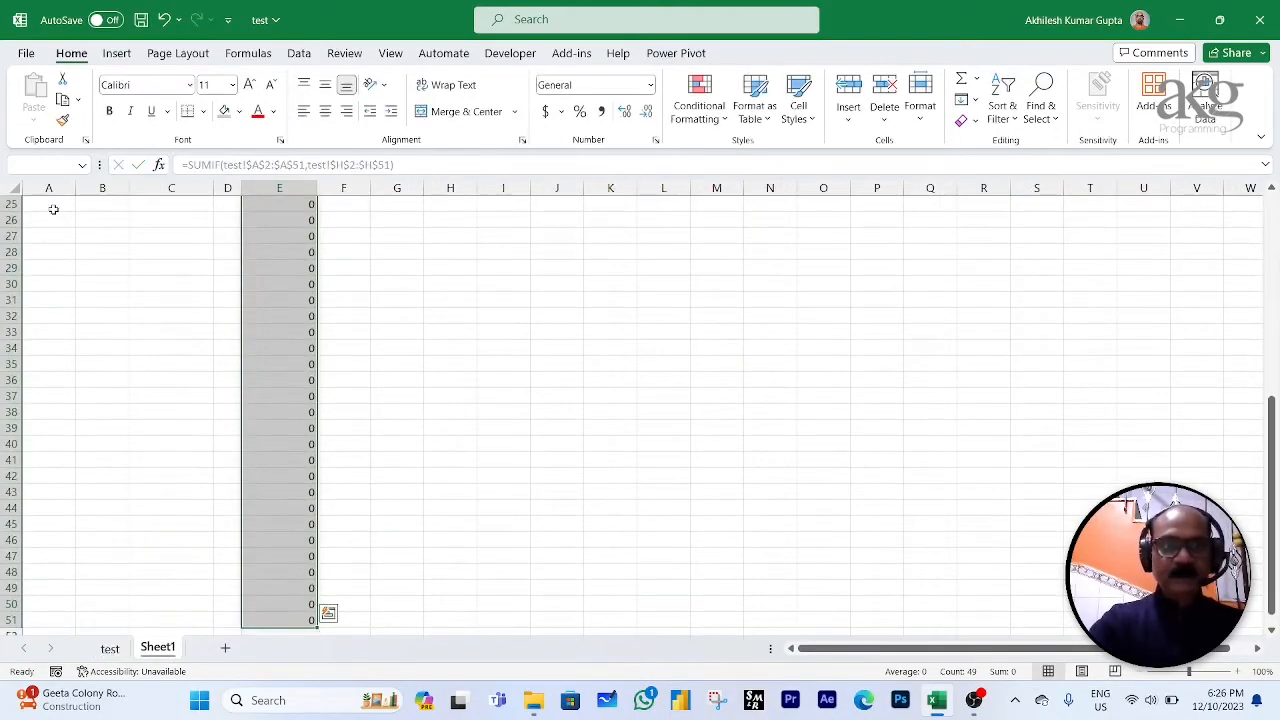
key(Delete)
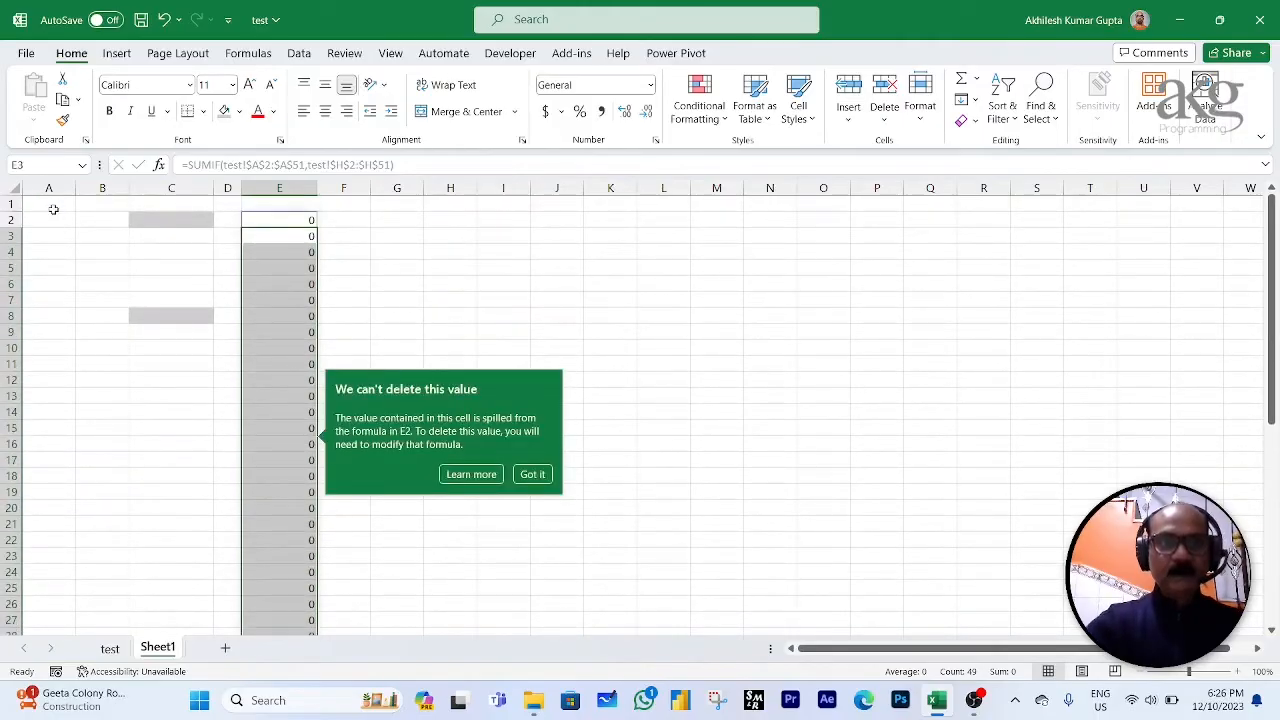
click(264, 217)
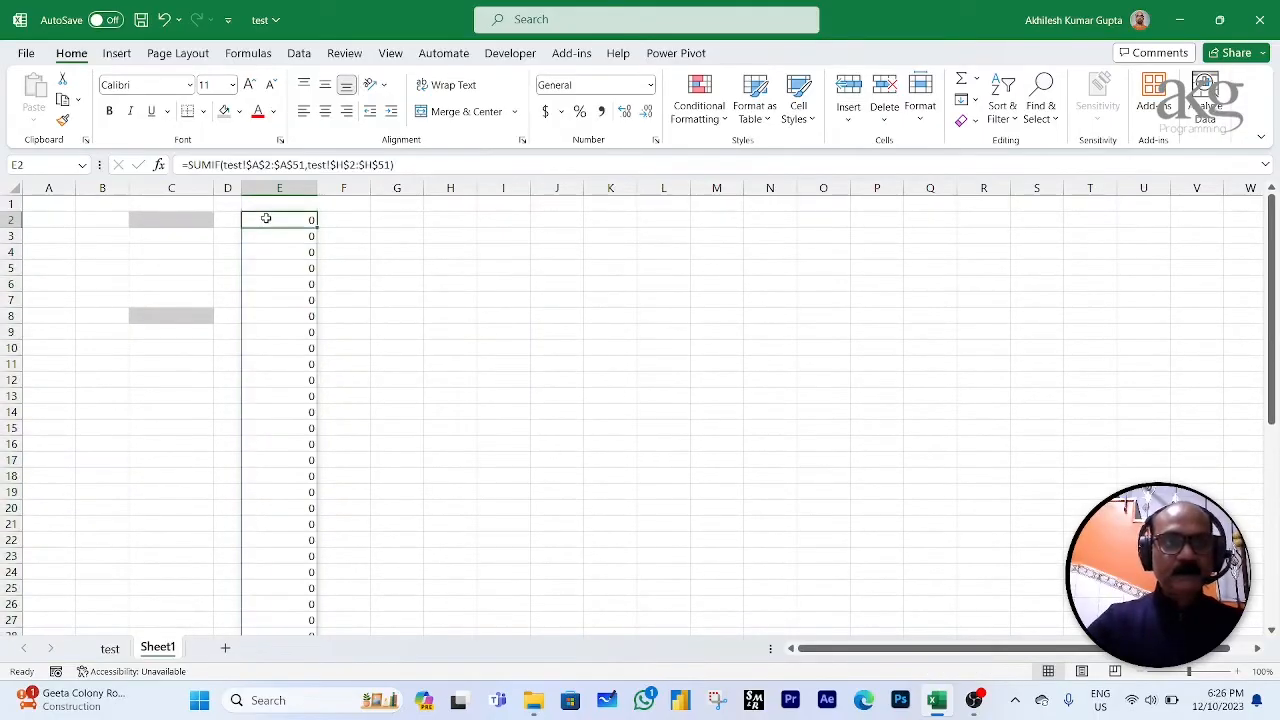
click(279, 188)
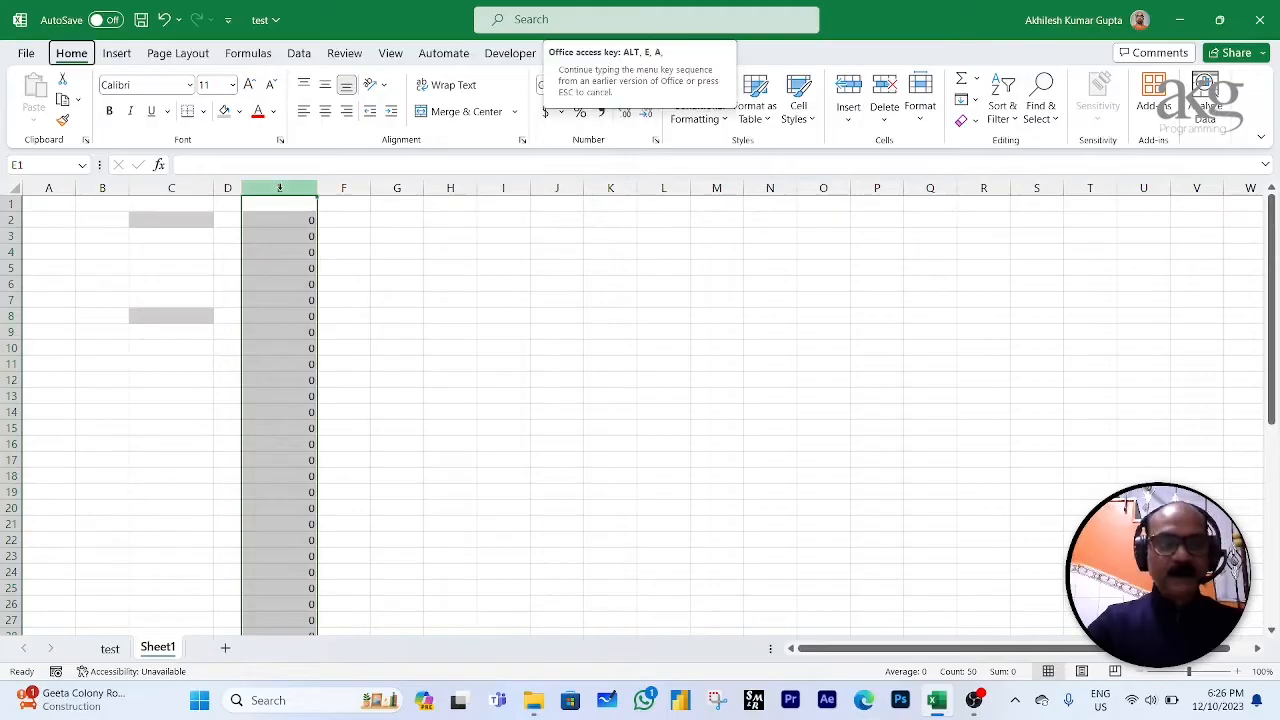
key(Delete)
Step: Start a new SUMIF formula in E2 with the test sheet's player names $A$2:$A$51 as the absolute range
click(282, 221)
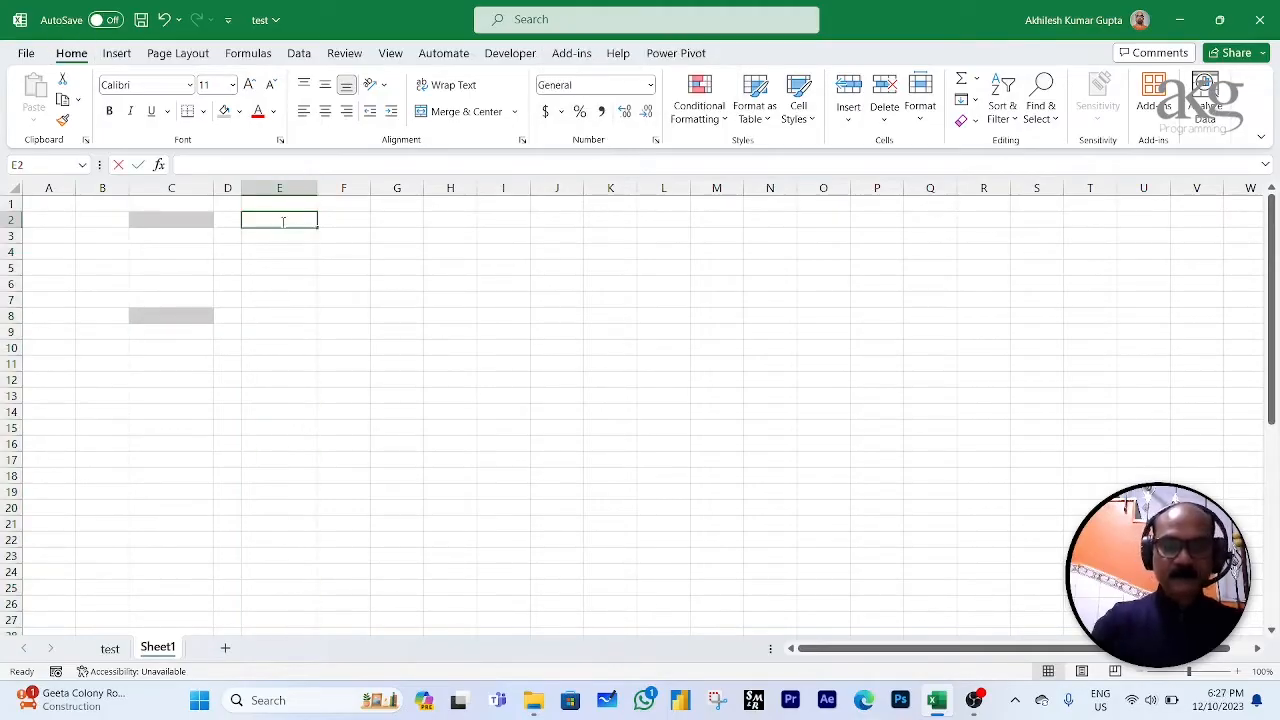
text(=sumif)
key(Tab)
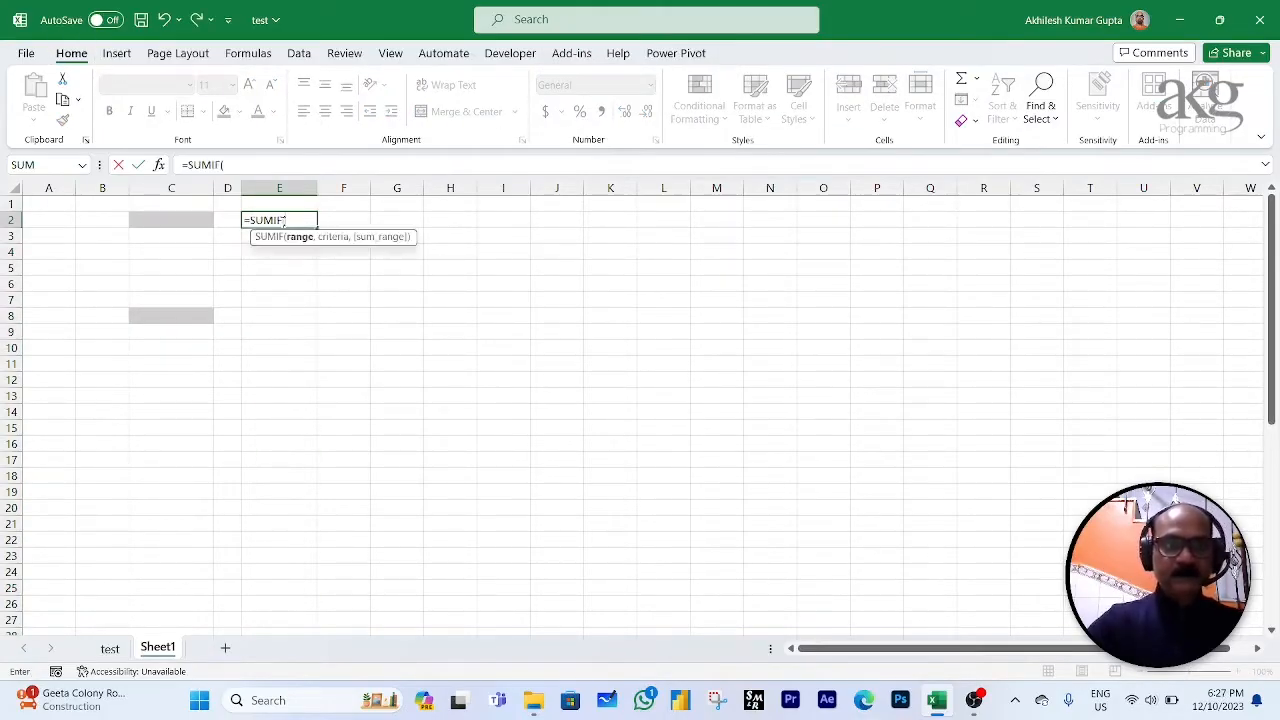
click(110, 648)
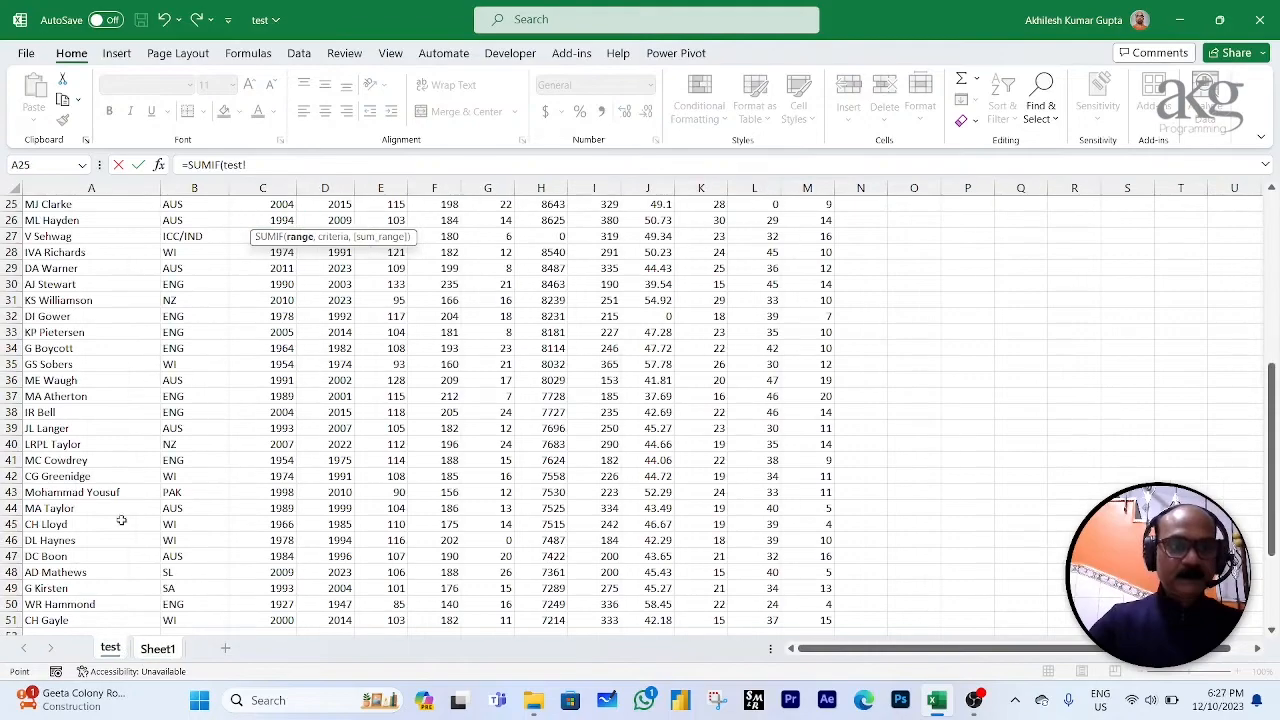
click(62, 266)
key(ctrl+Up)
key(Down)
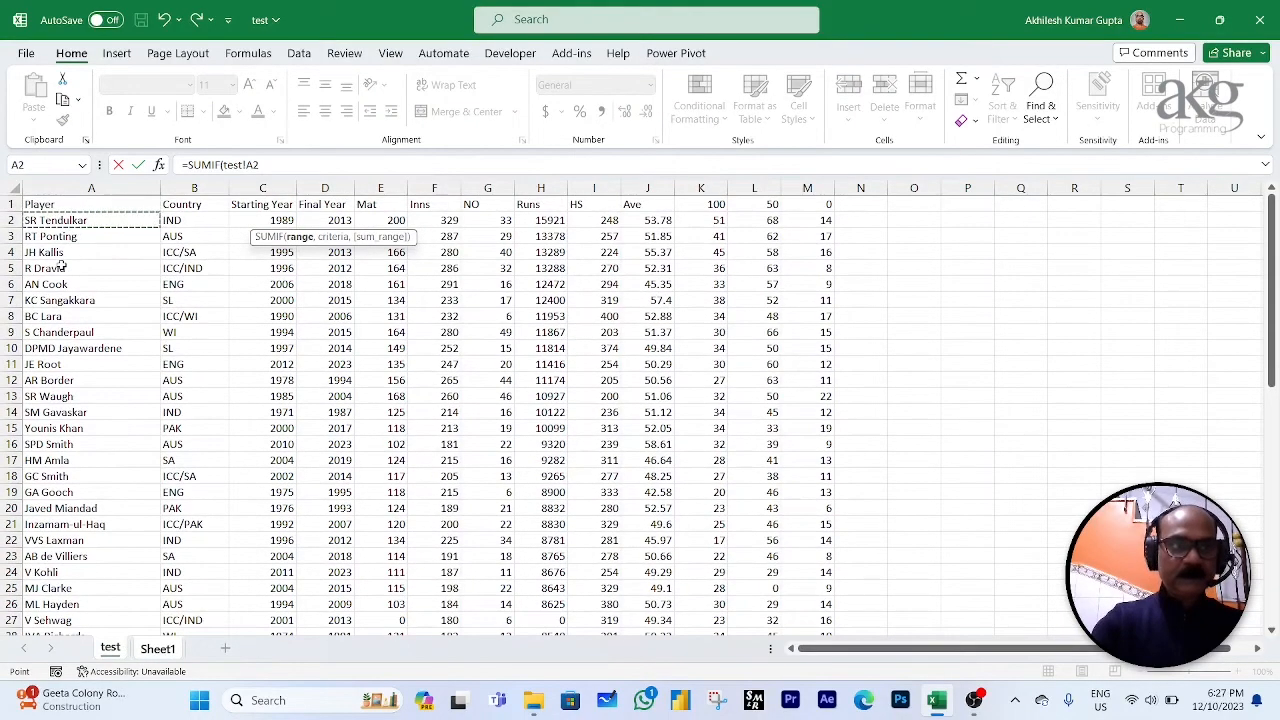
key(ctrl+shift+Down)
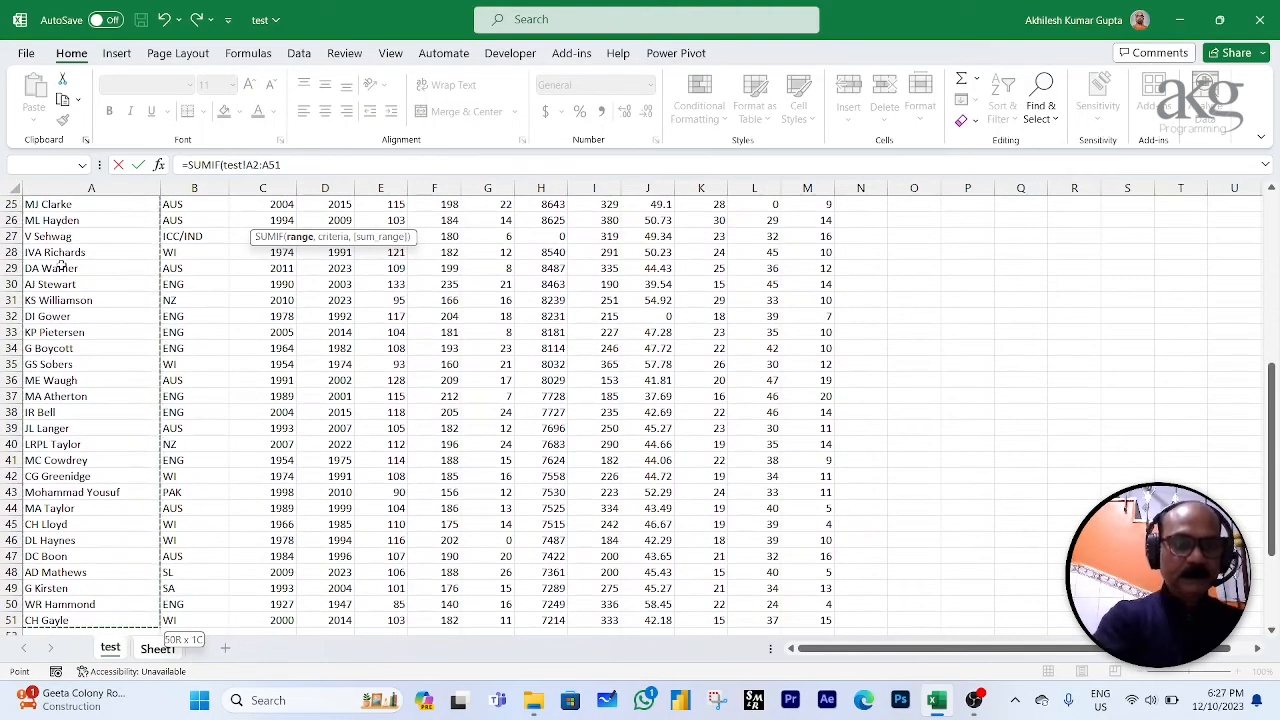
key(F4)
text(,)
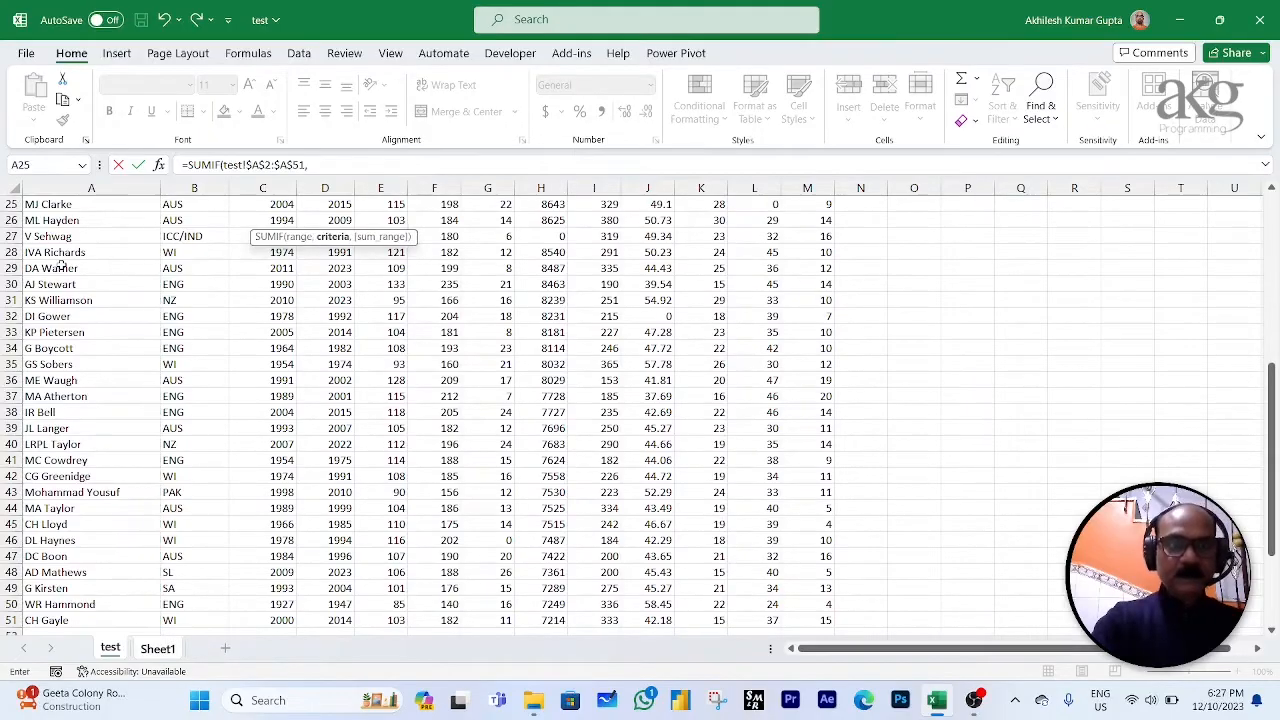
Step: Complete the SUMIF in E2 with criteria Sheet1!C2 and the absolute Runs range test!$H$2:$H$51, and enter the formula
click(157, 648)
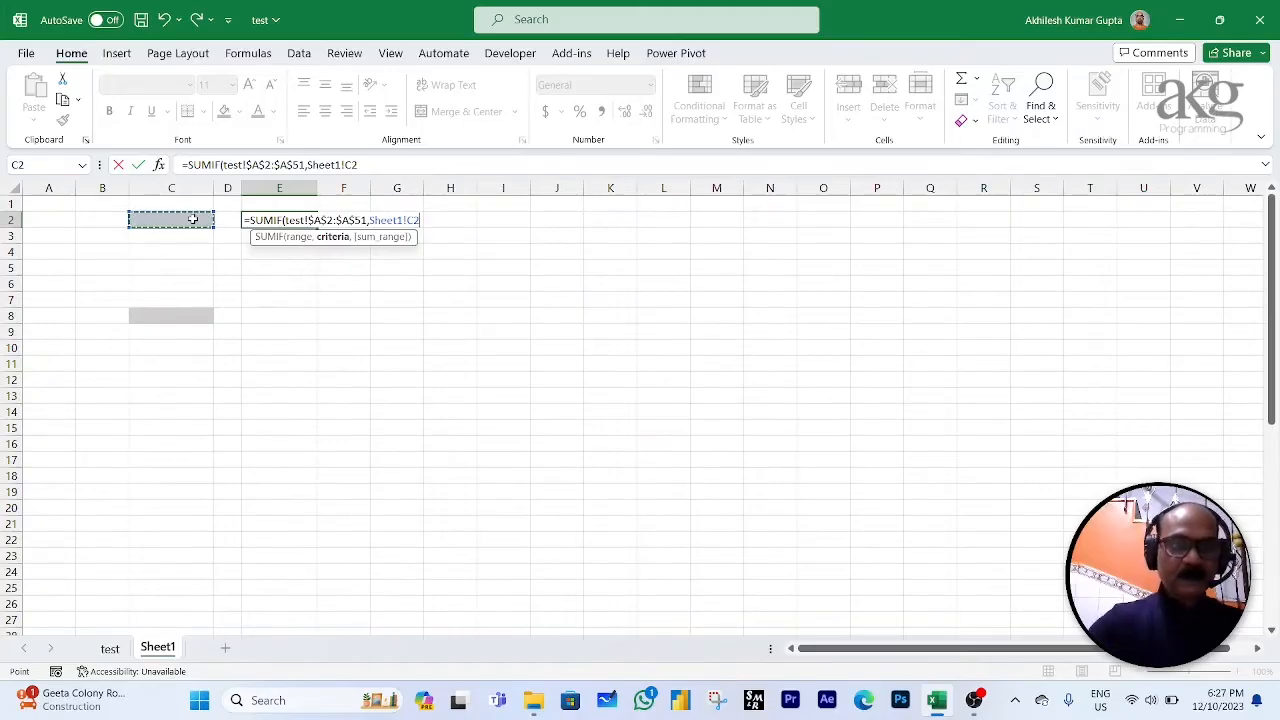
text(,)
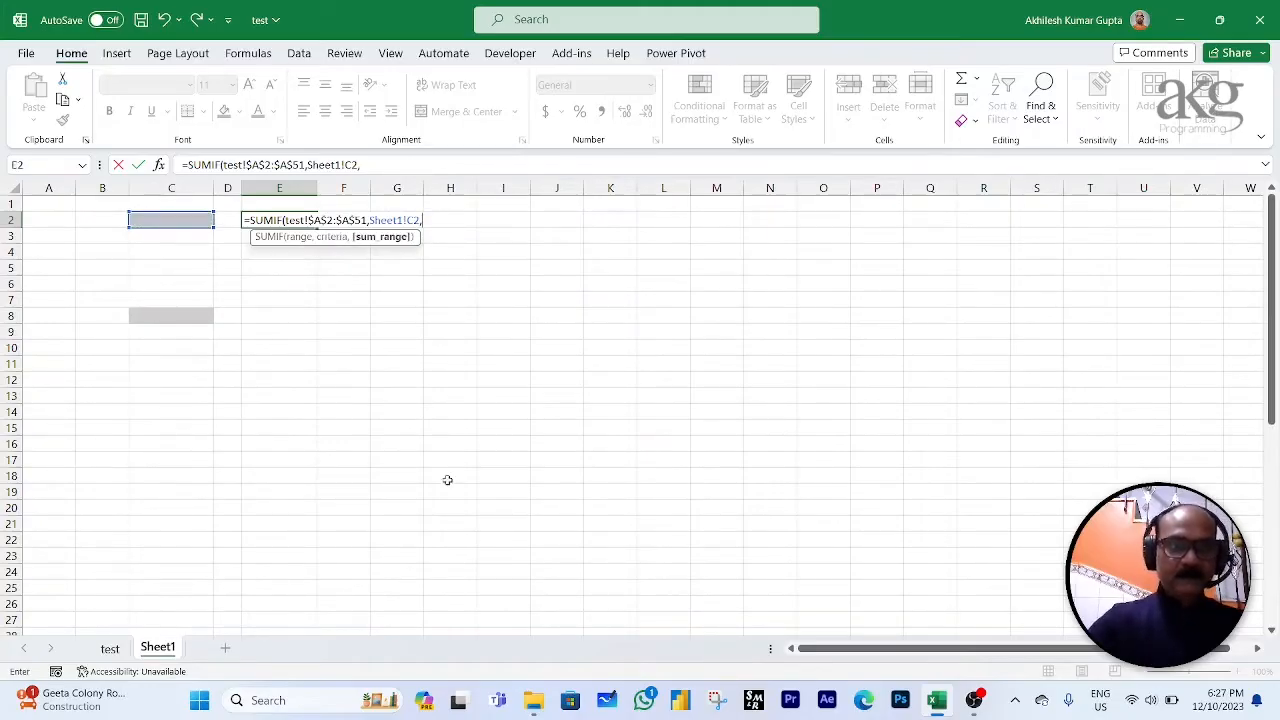
click(112, 648)
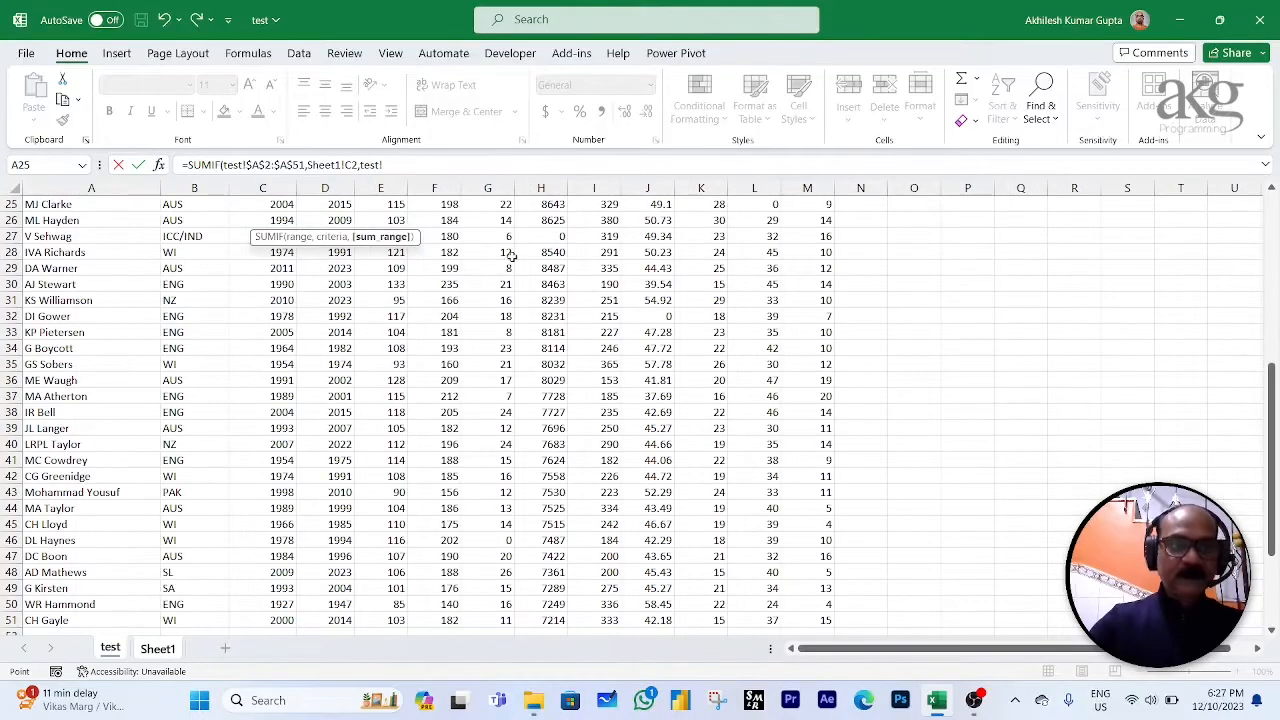
scroll(528, 268, up, 8)
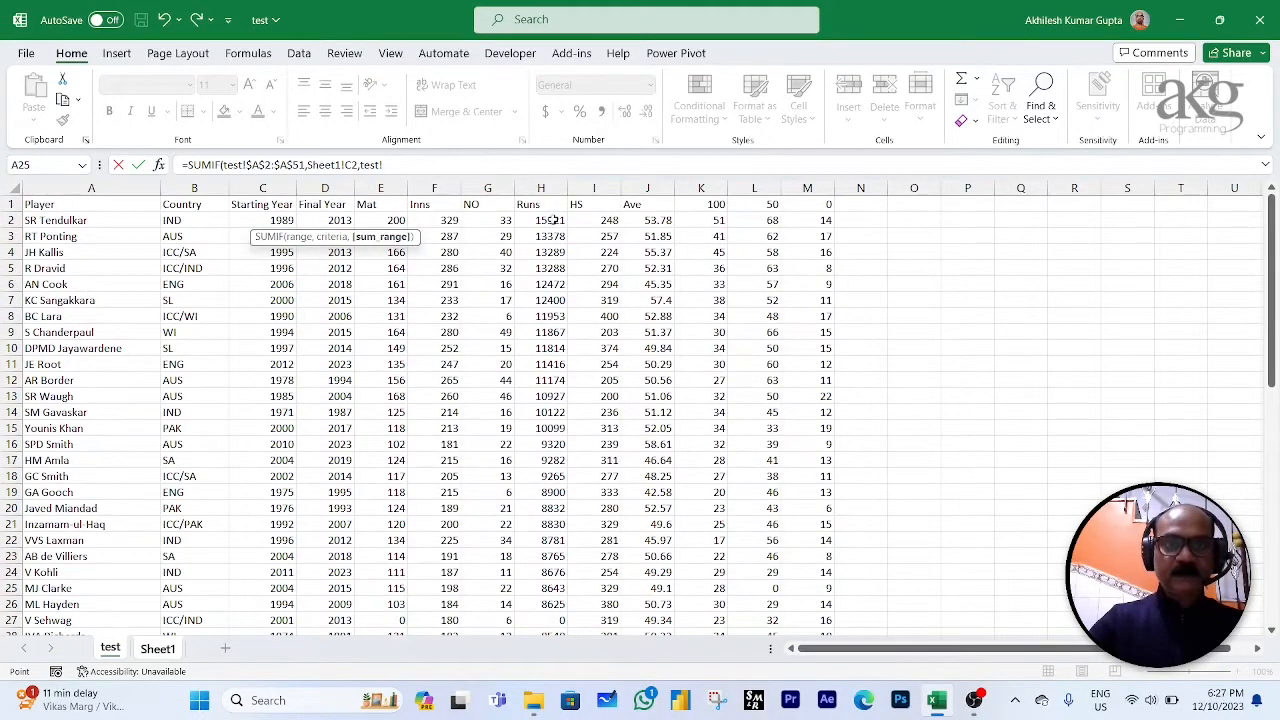
click(553, 220)
key(ctrl+shift+Down)
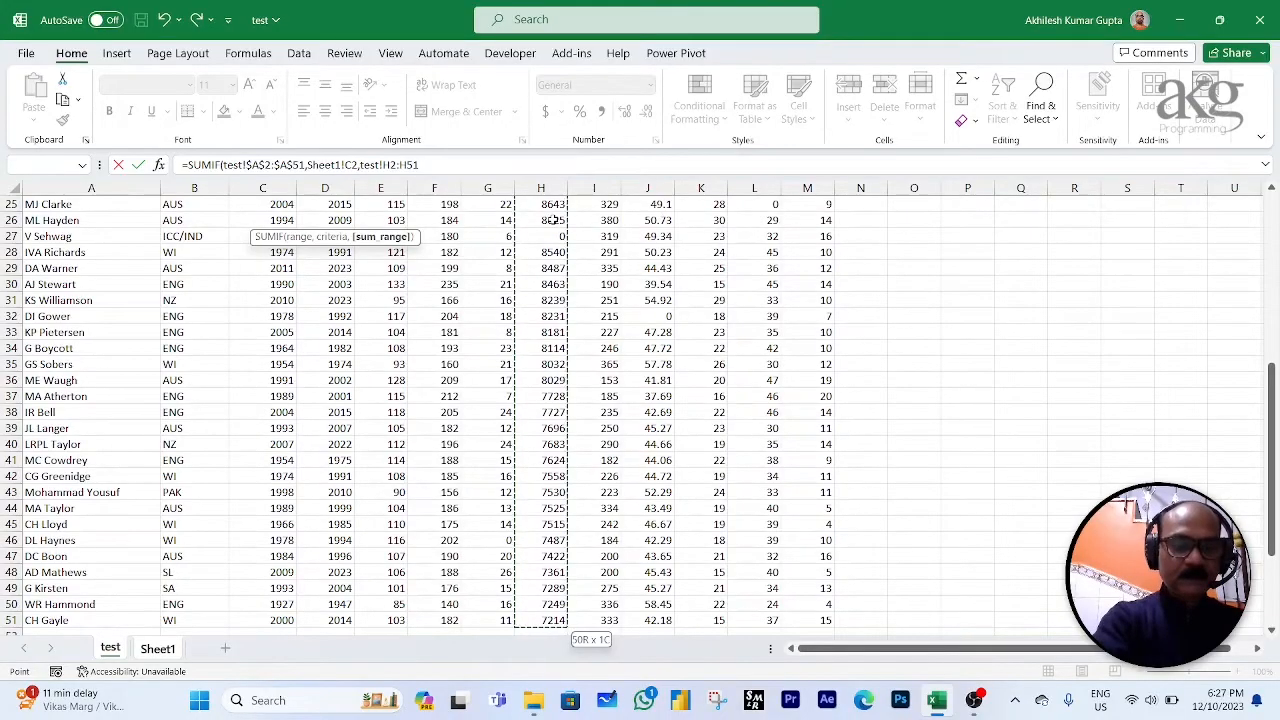
key(F4)
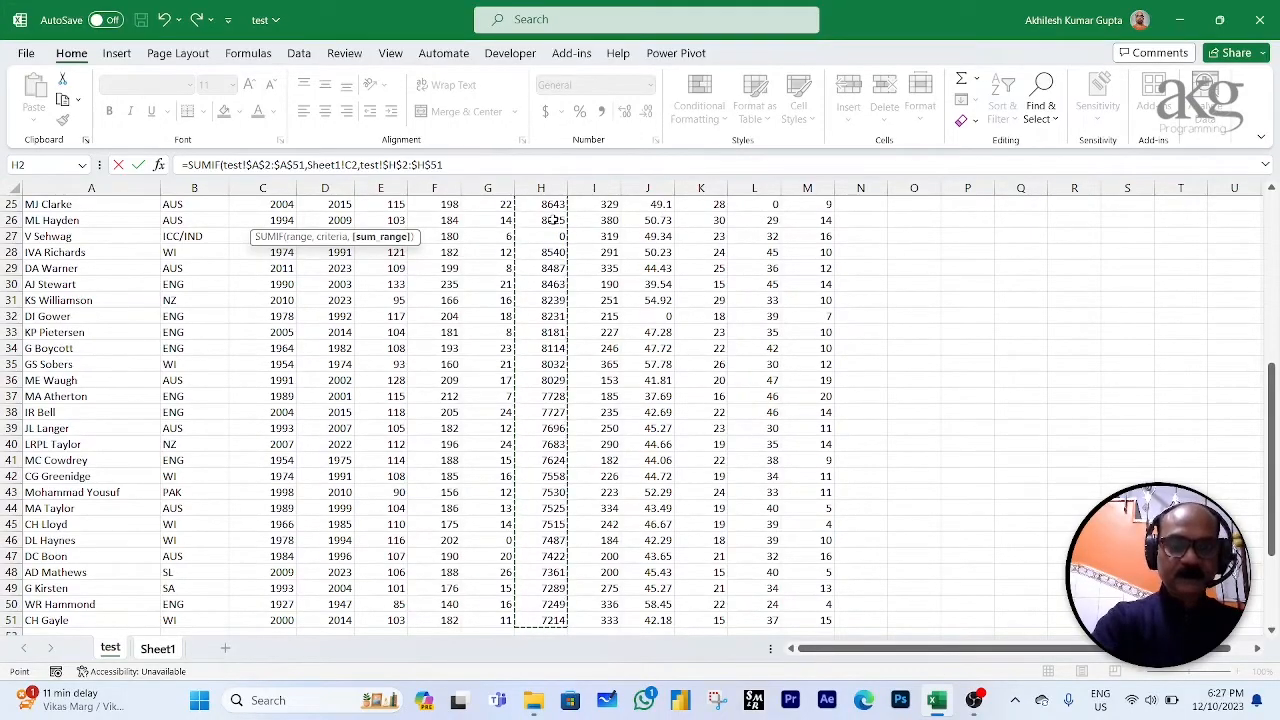
key(Return)
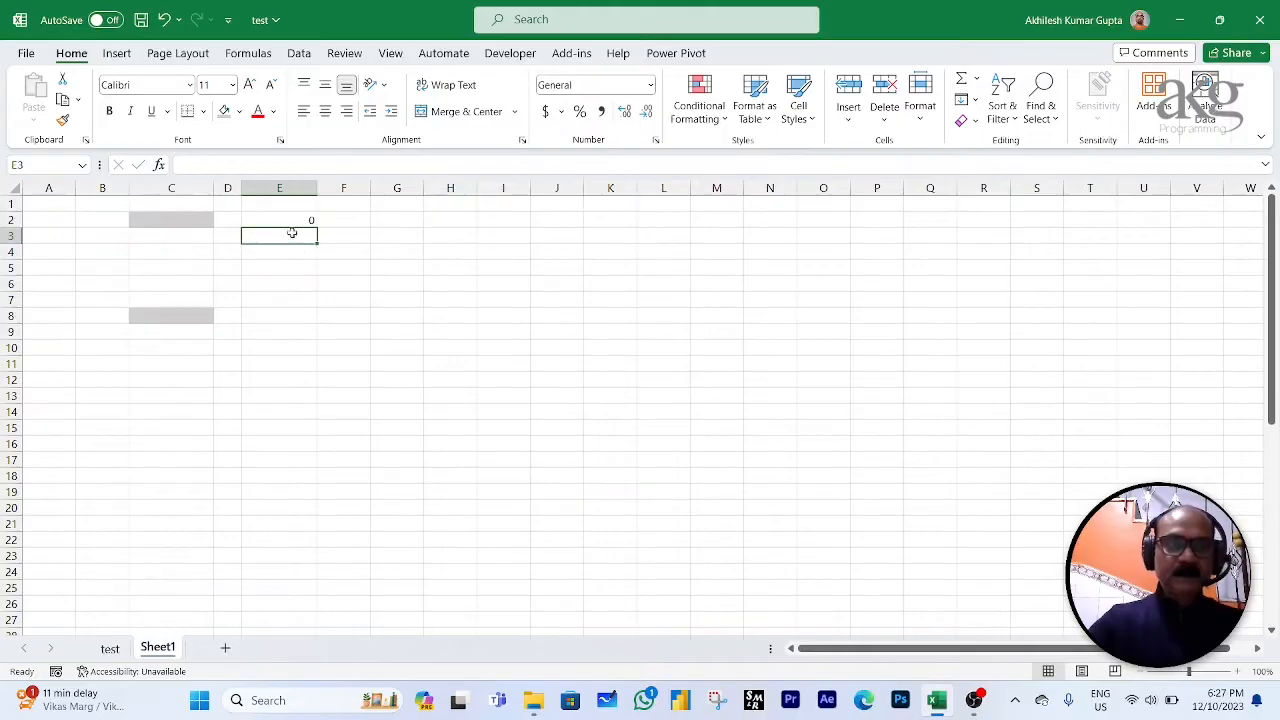
Step: Copy the SUMIF formula from E2 to E8 for the second player
click(289, 222)
key(ctrl+c)
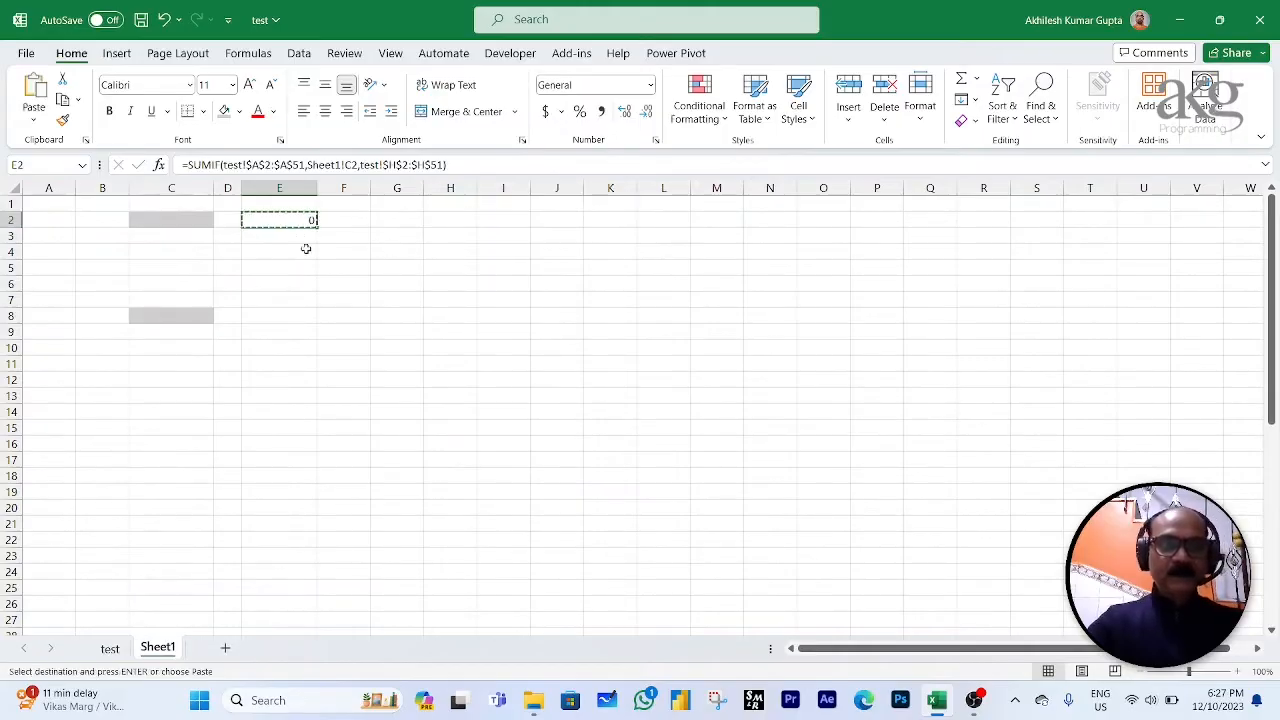
click(288, 317)
key(ctrl+v)
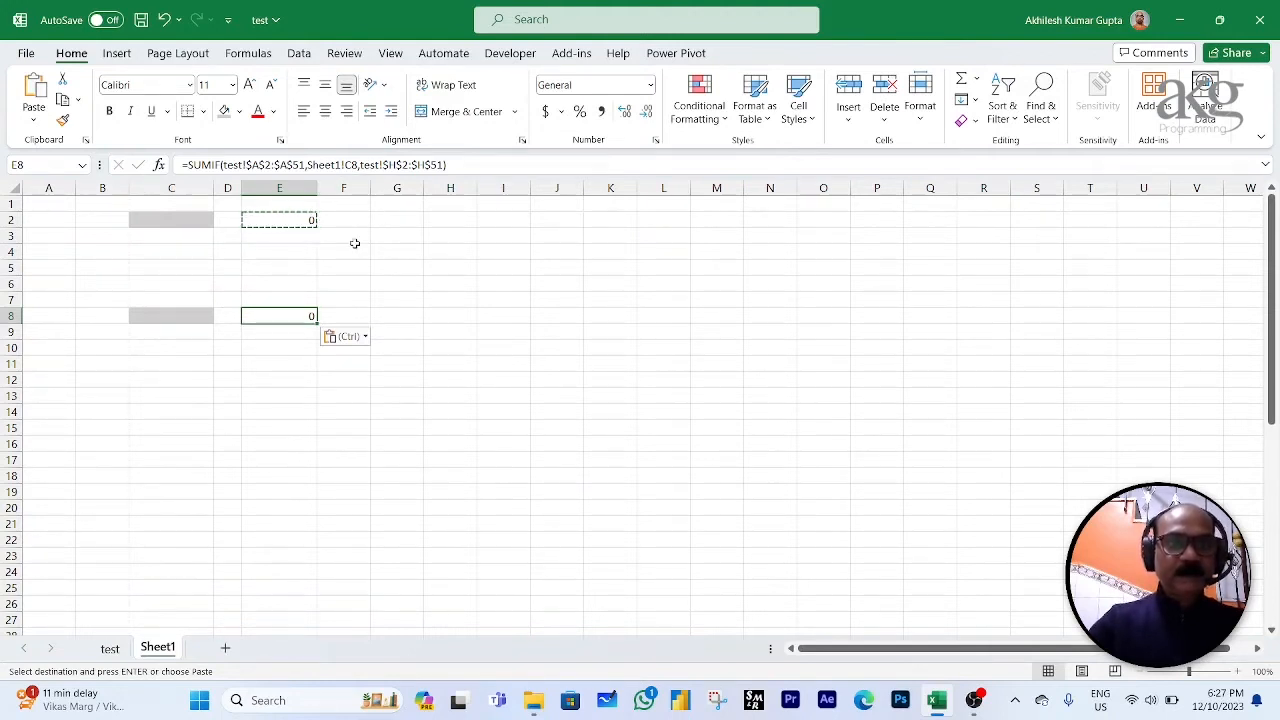
key(Escape)
Step: Set the font size of the SUMIF result cells E2 and E8 to 36
click(283, 220)
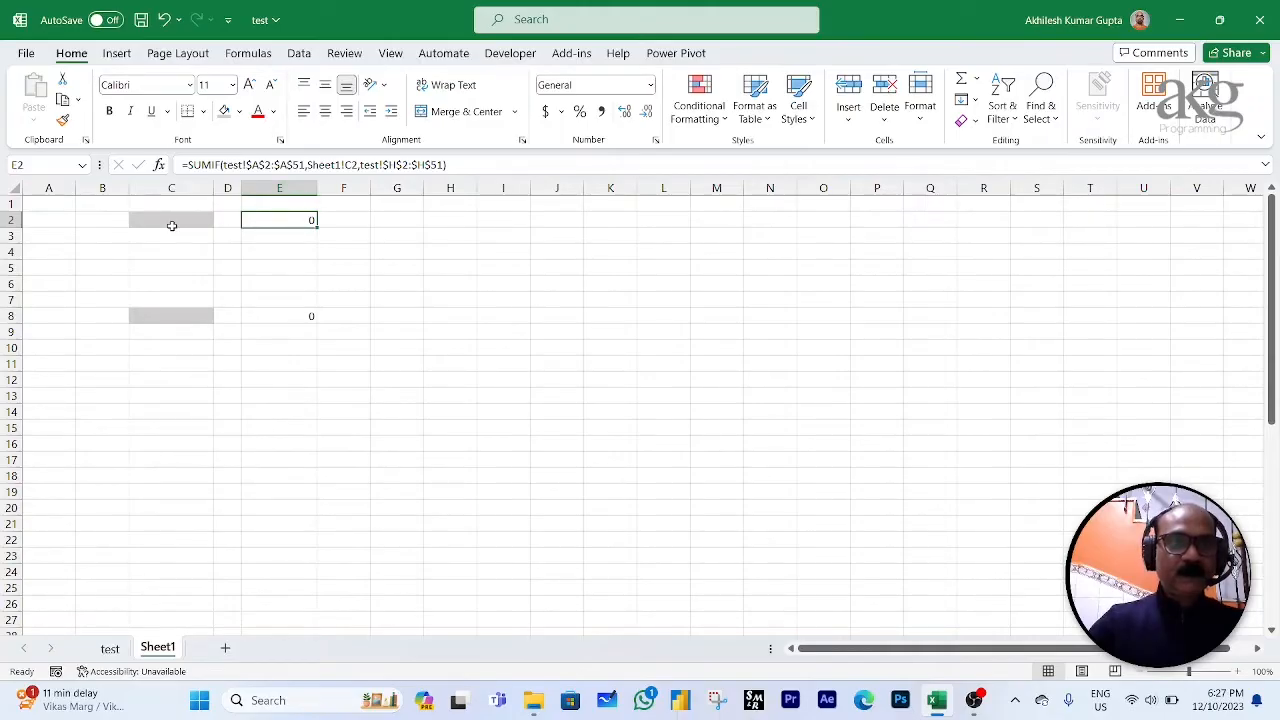
click(232, 86)
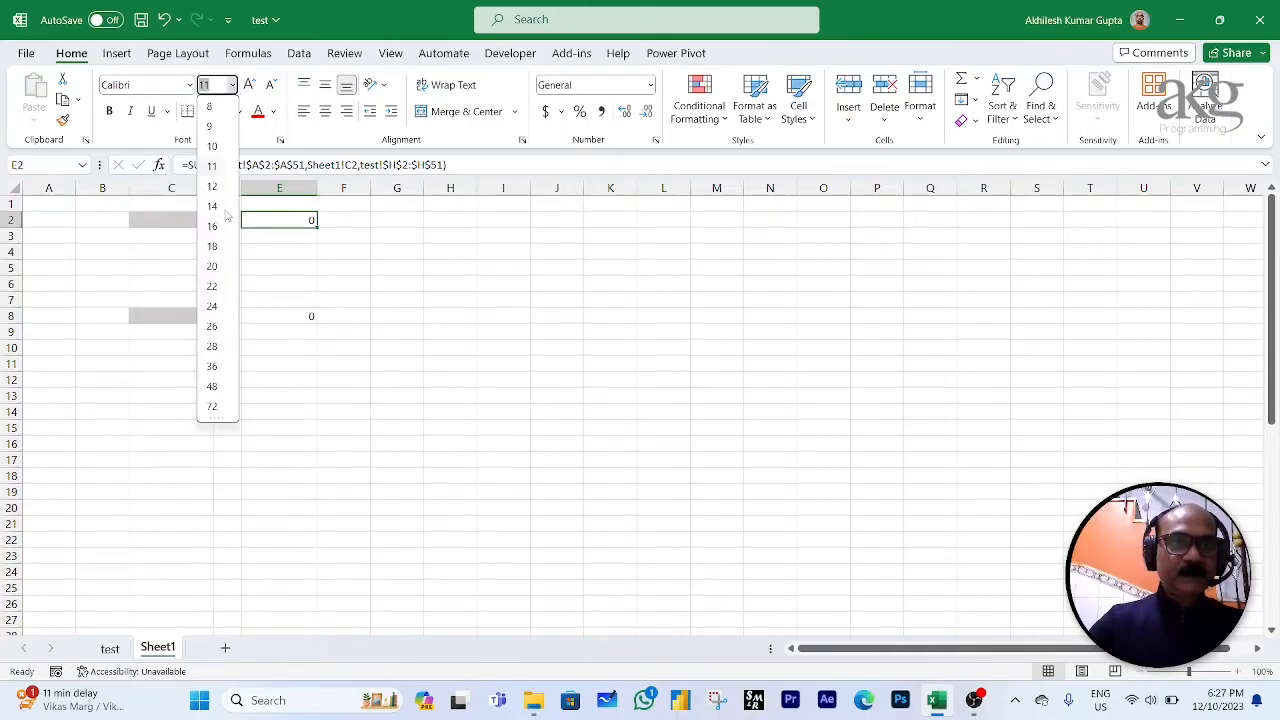
click(221, 372)
click(274, 355)
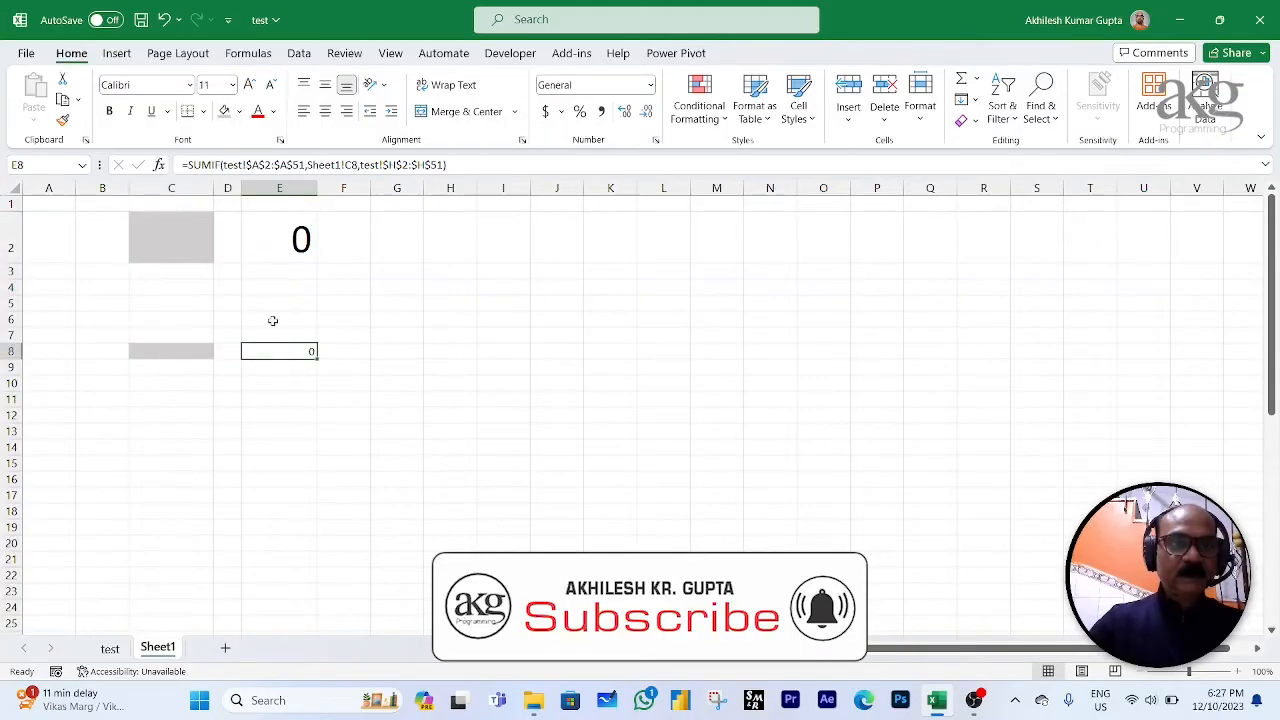
click(232, 86)
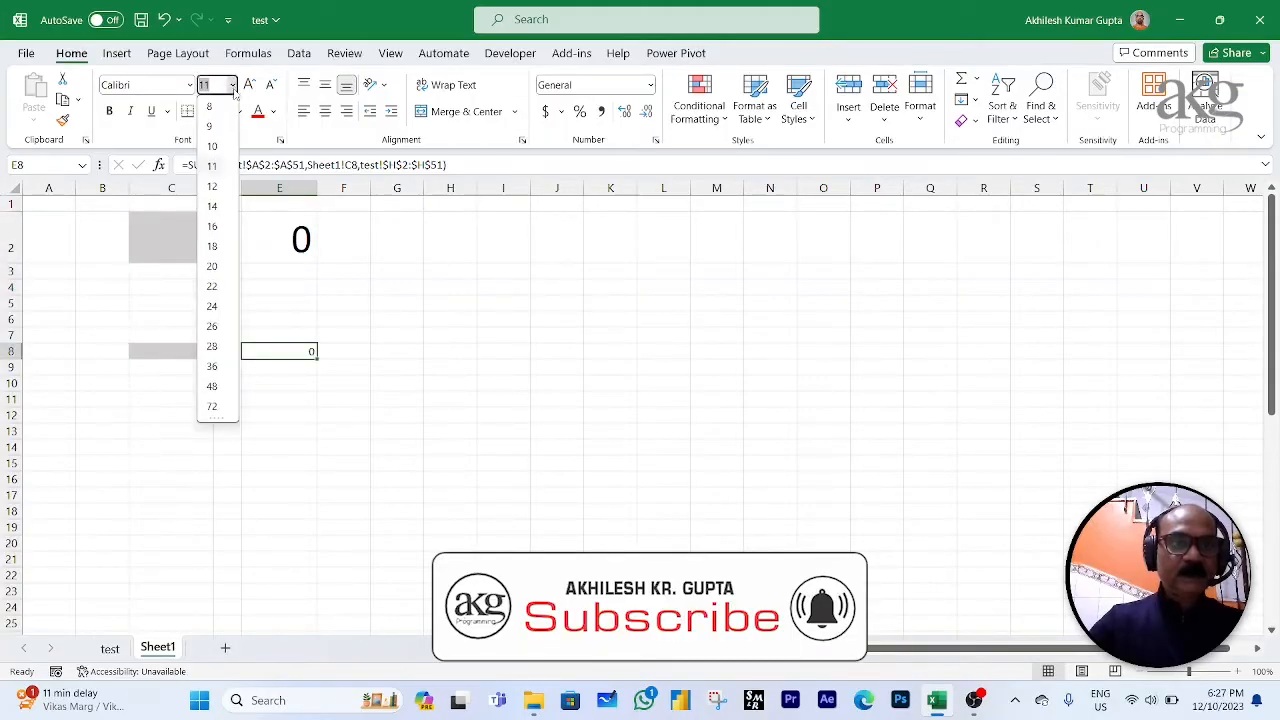
click(217, 368)
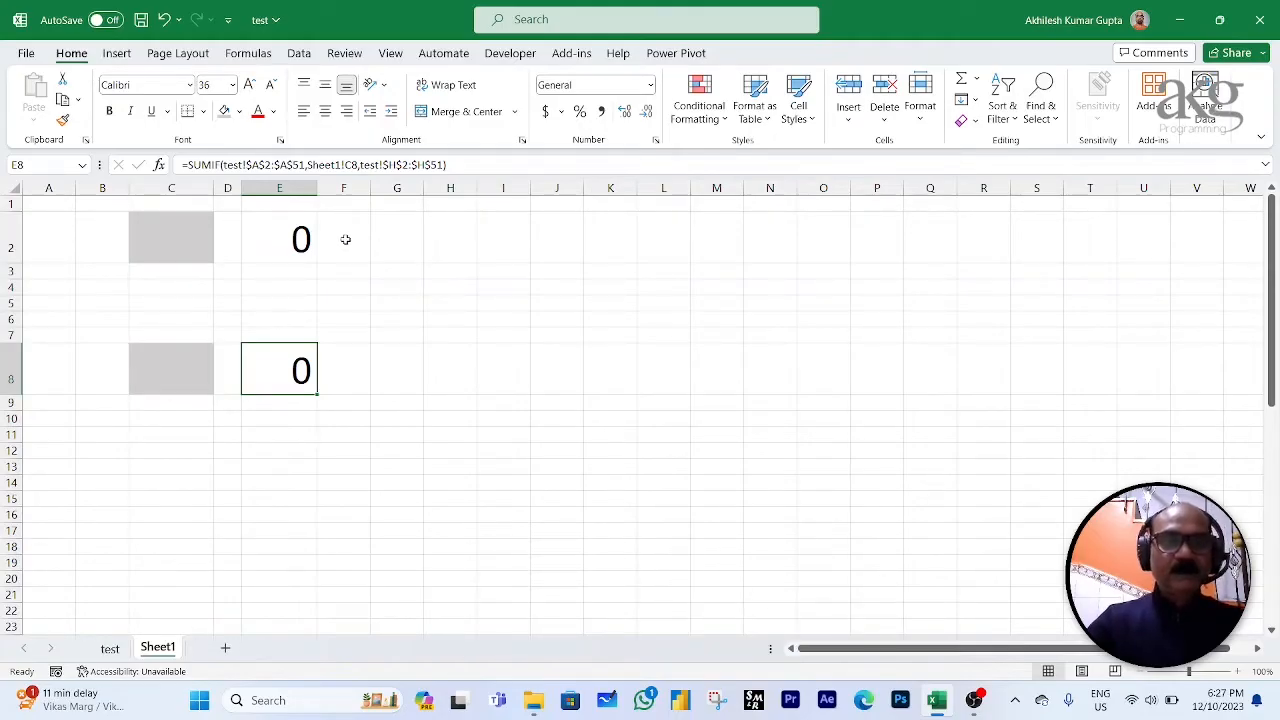
Step: Copy the E2 formula across row 2 through J2 and check the criteria reference in F2
click(298, 241)
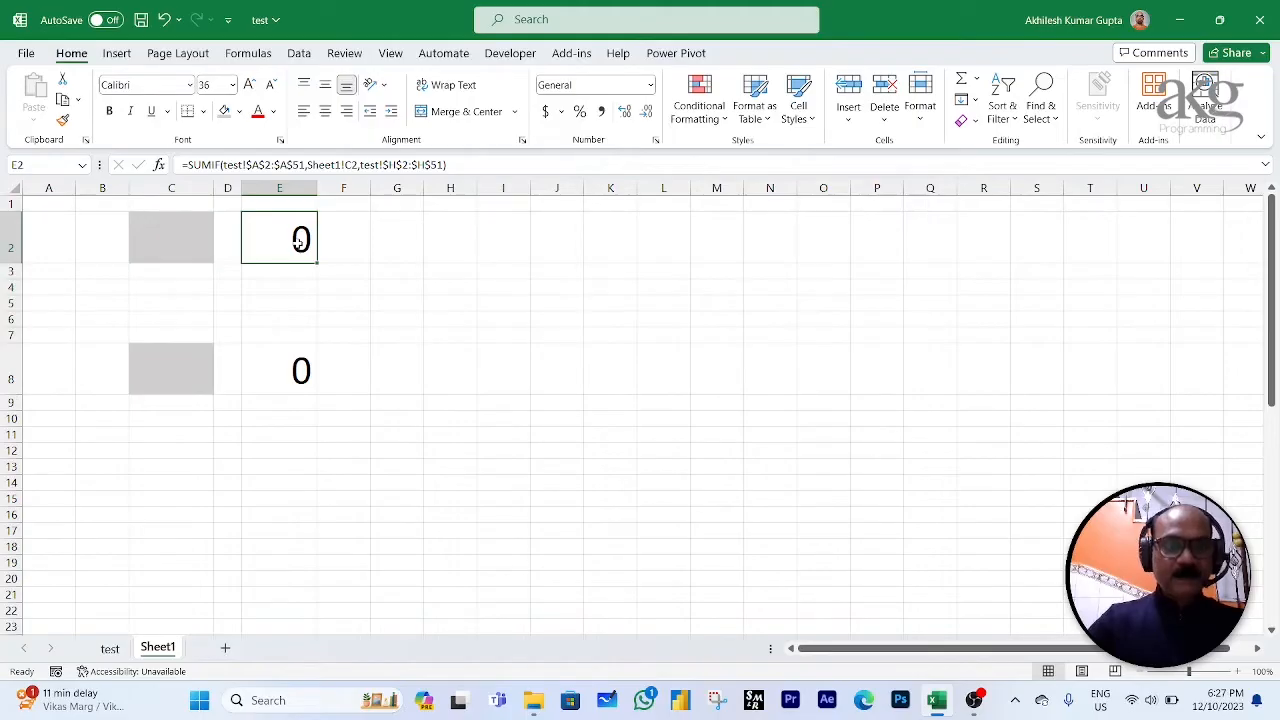
key(ctrl+c)
drag(298, 241, 537, 246)
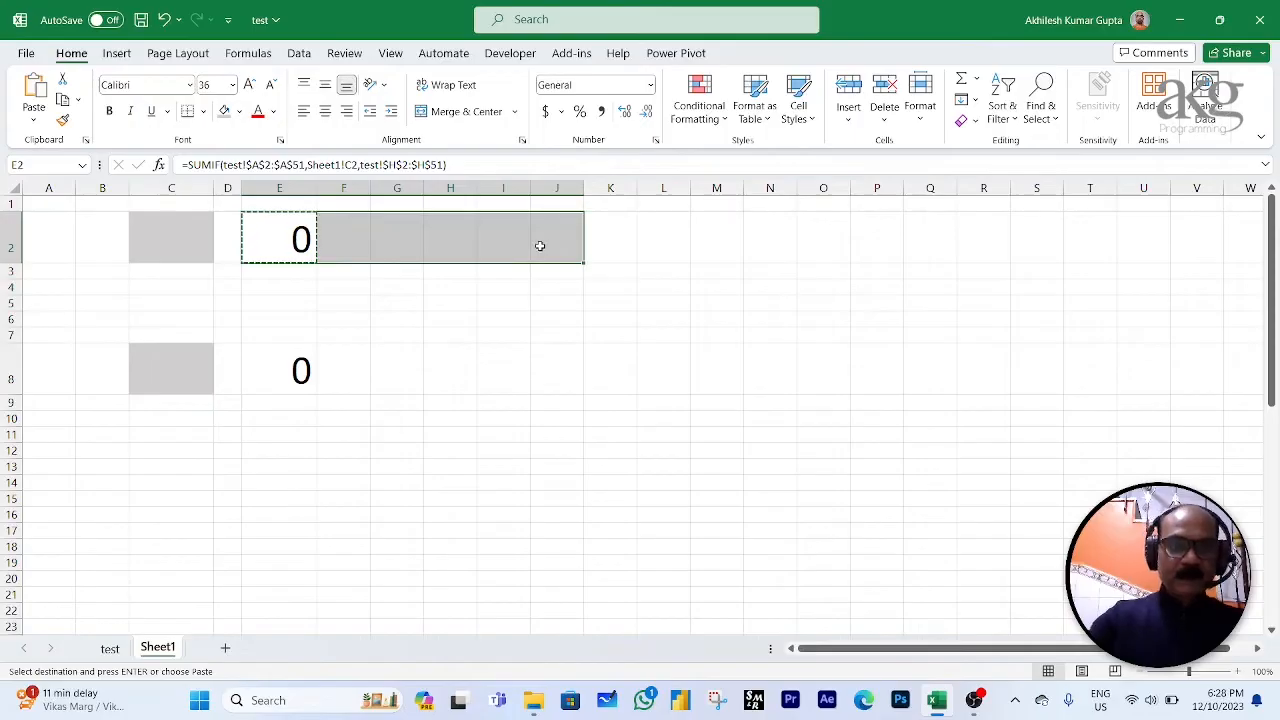
key(Return)
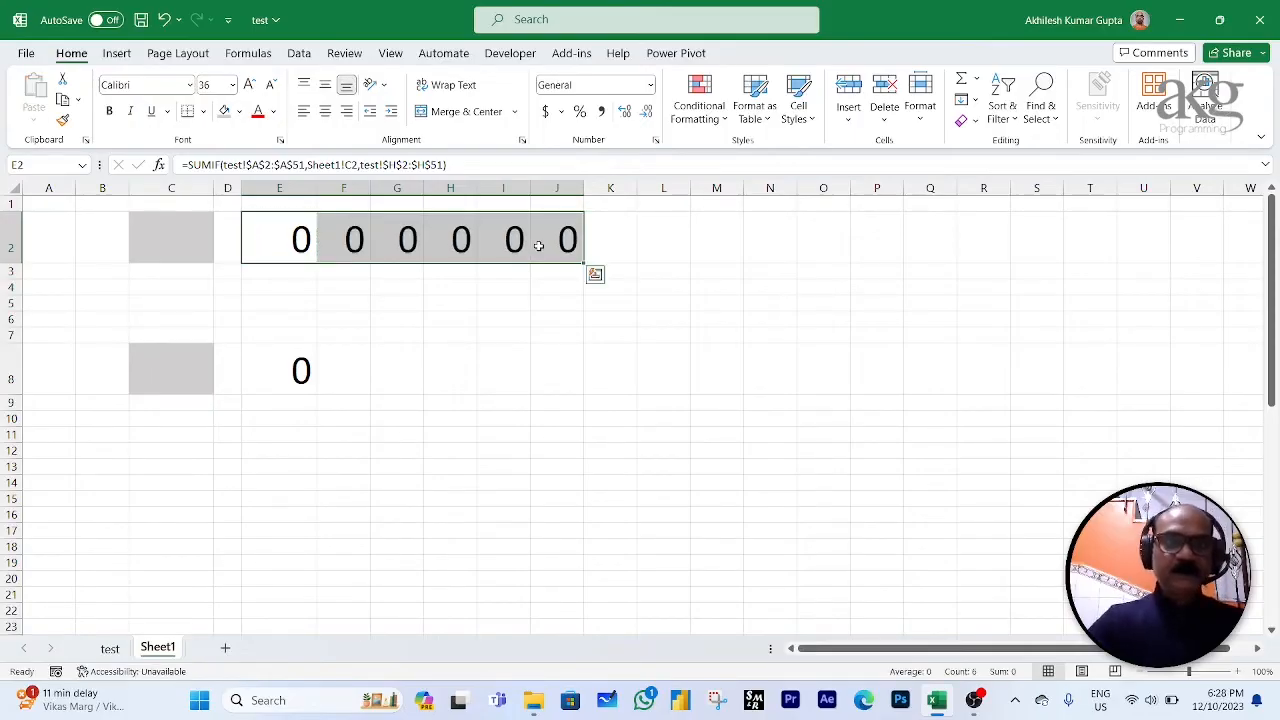
click(361, 243)
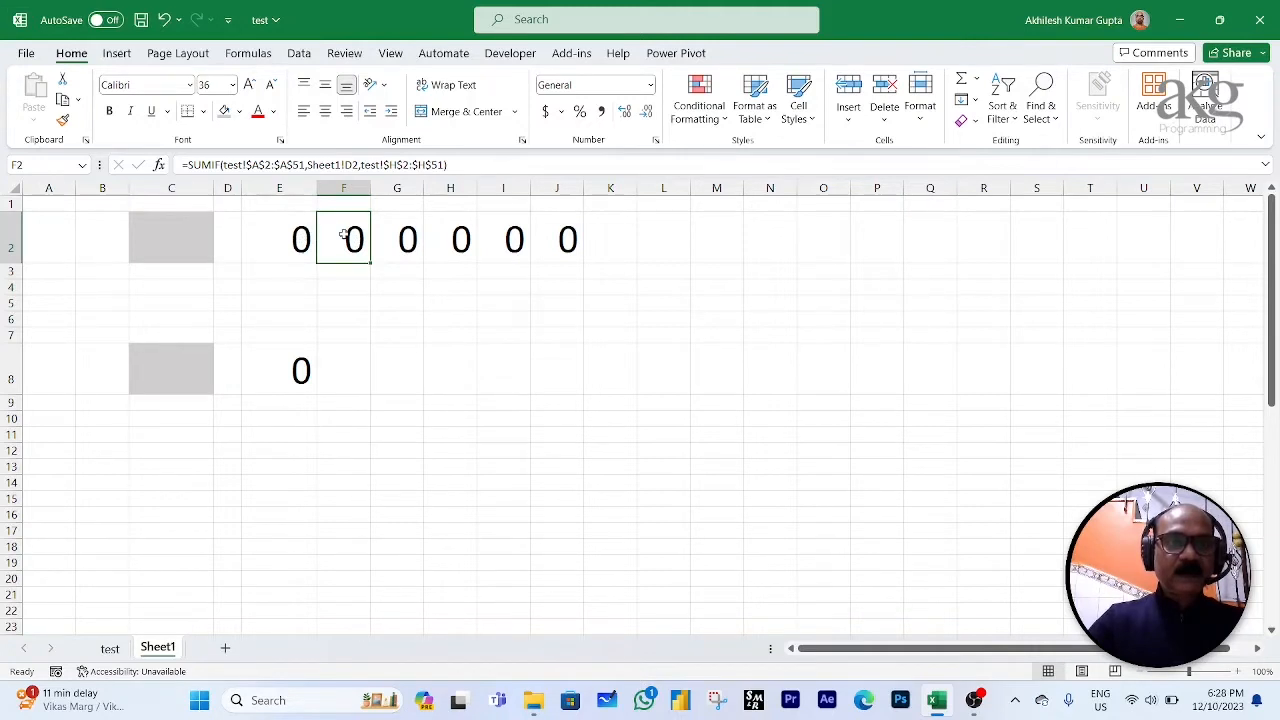
Step: Make the criteria reference in the E2 SUMIF formula absolute as Sheet1!$C$2
click(290, 238)
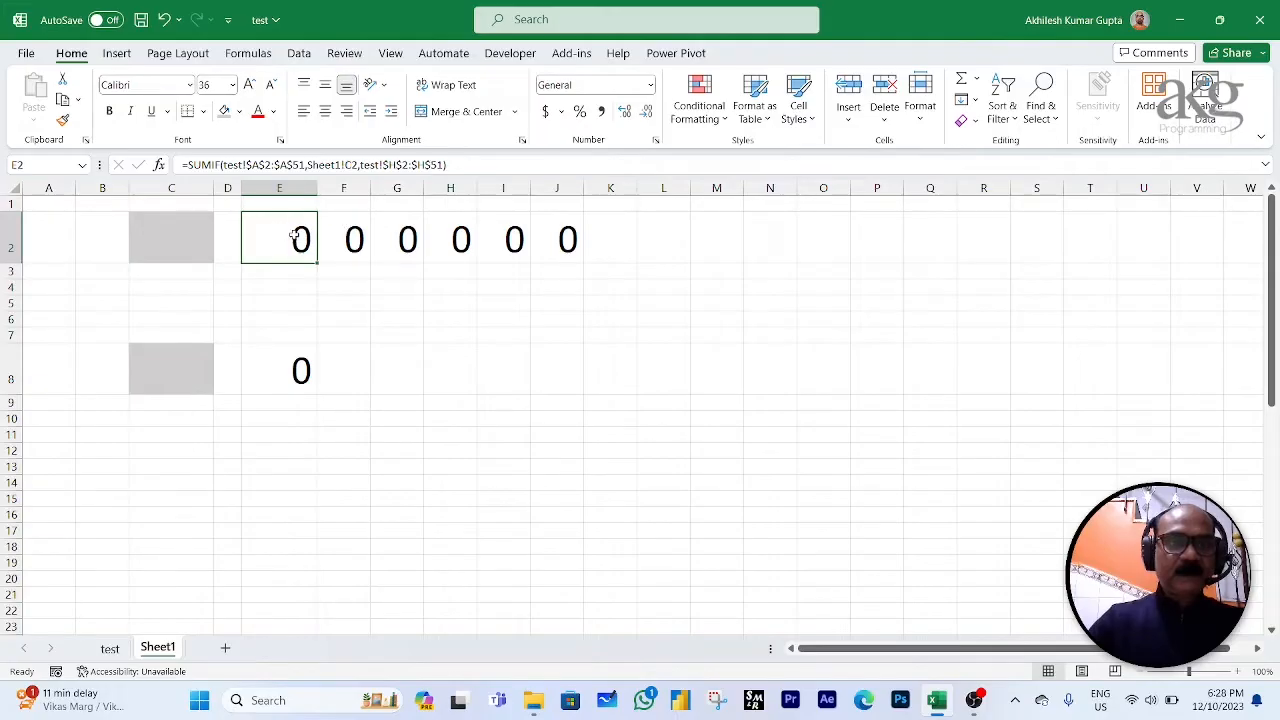
click(347, 165)
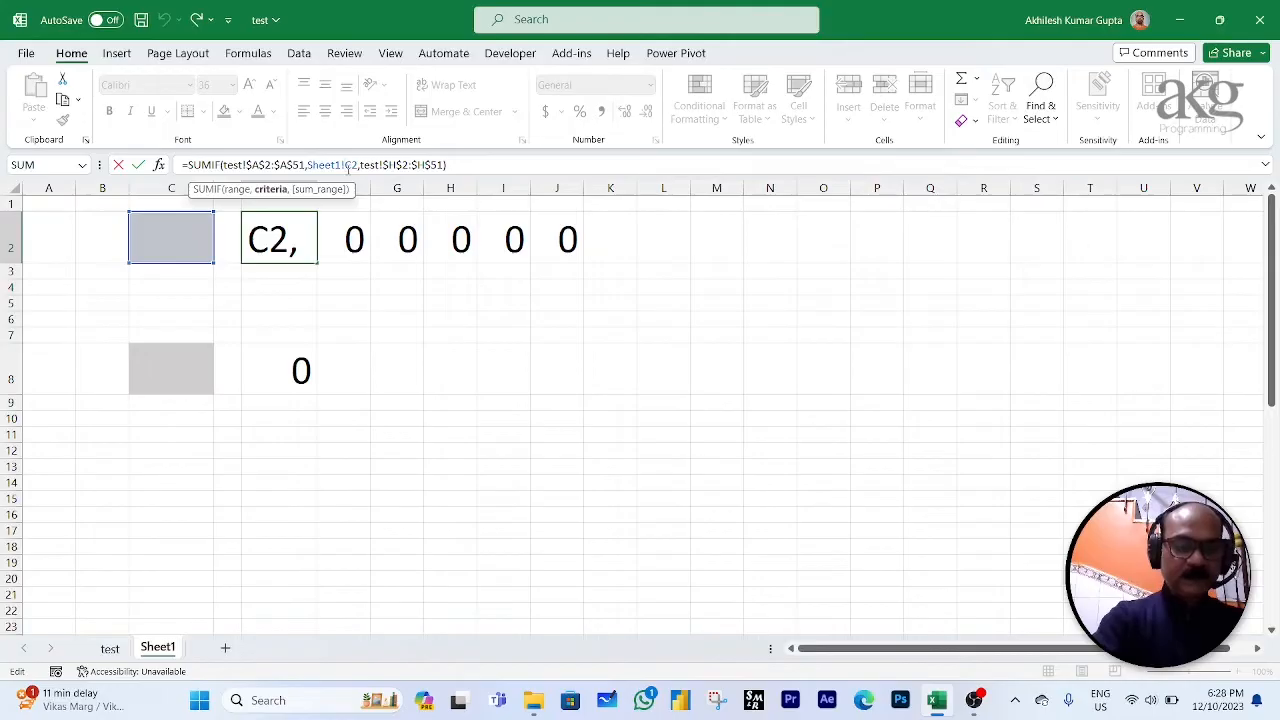
key(F4)
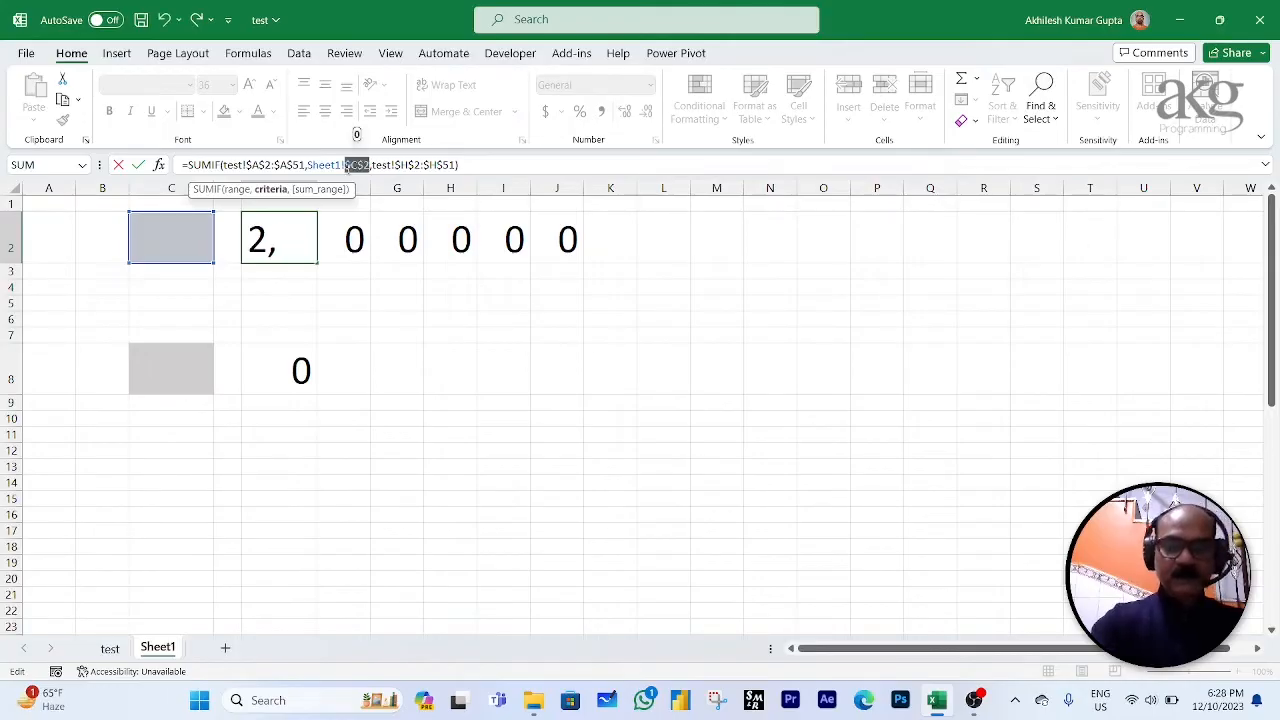
key(Return)
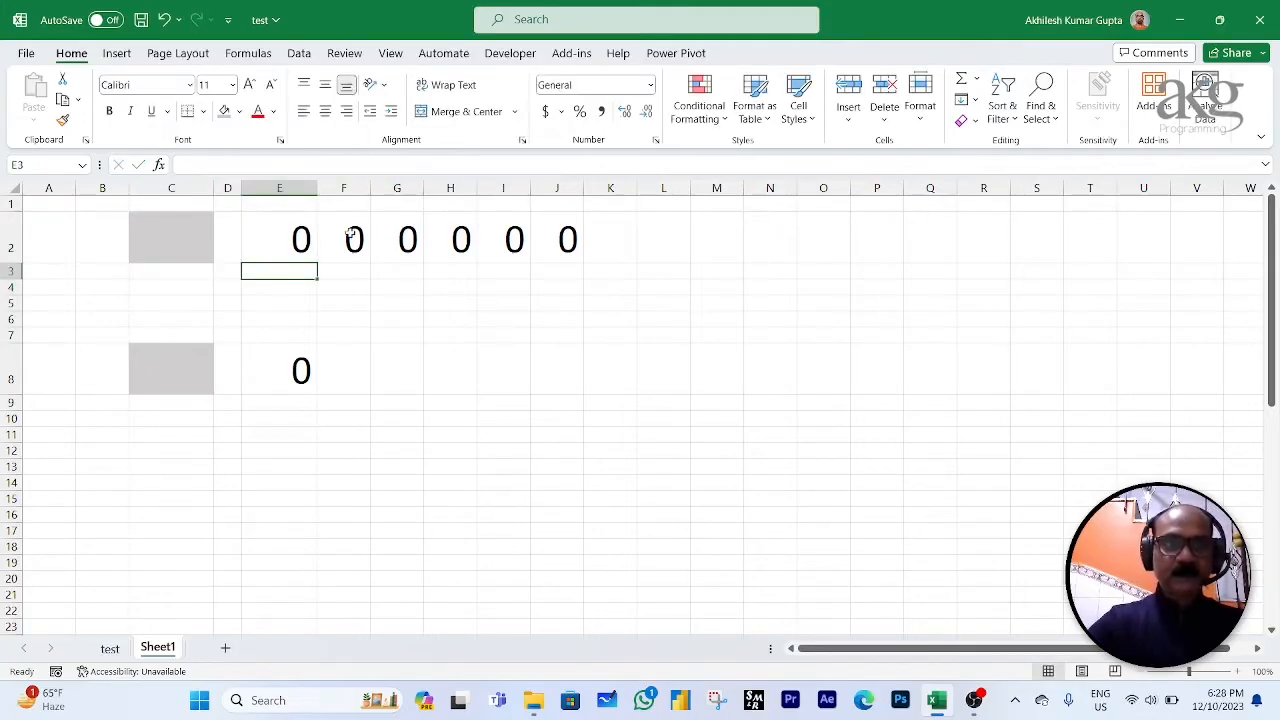
Step: Fill the corrected E2 formula right through J2 and check the copied formulas in F2 and G2
click(303, 240)
key(ctrl+shift+Right)
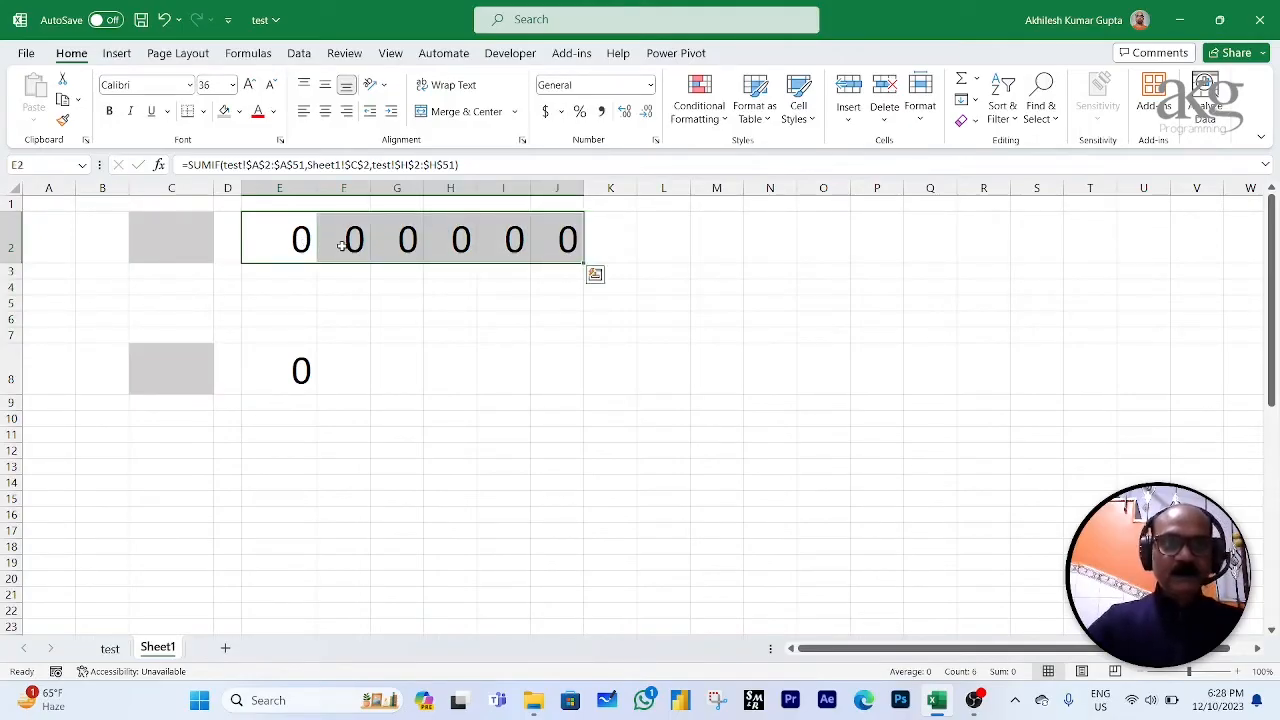
click(343, 242)
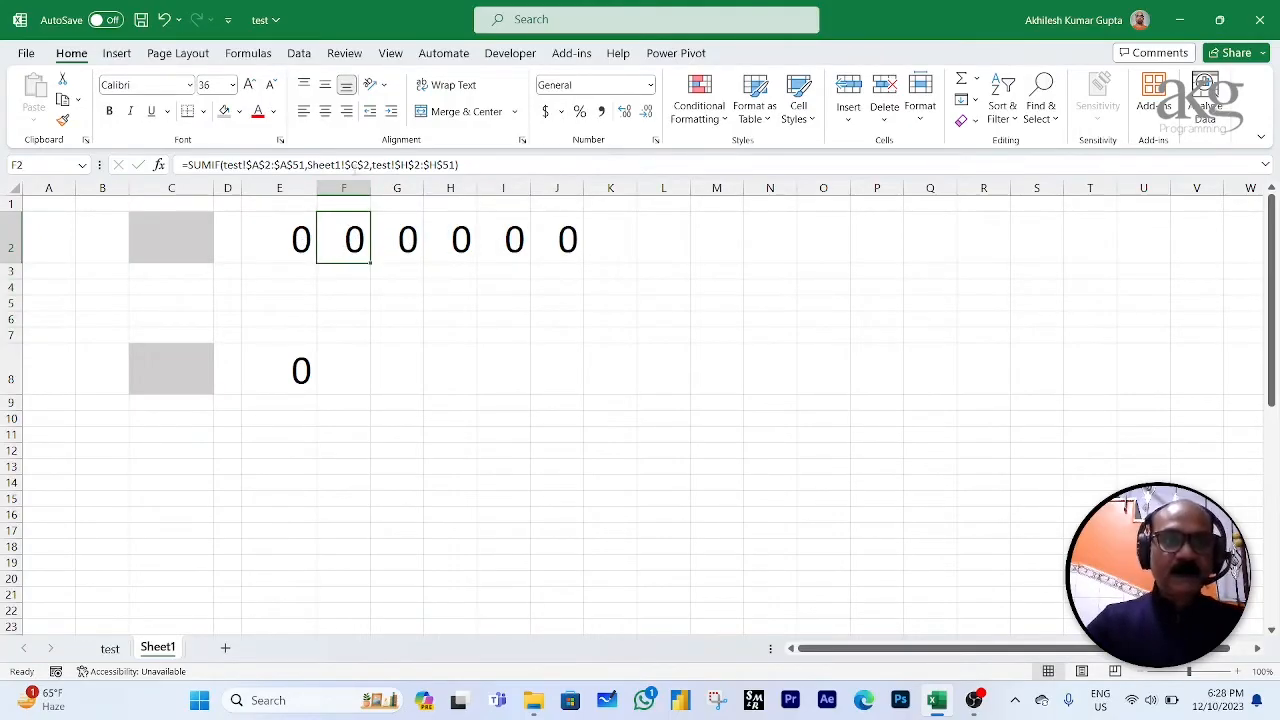
click(382, 232)
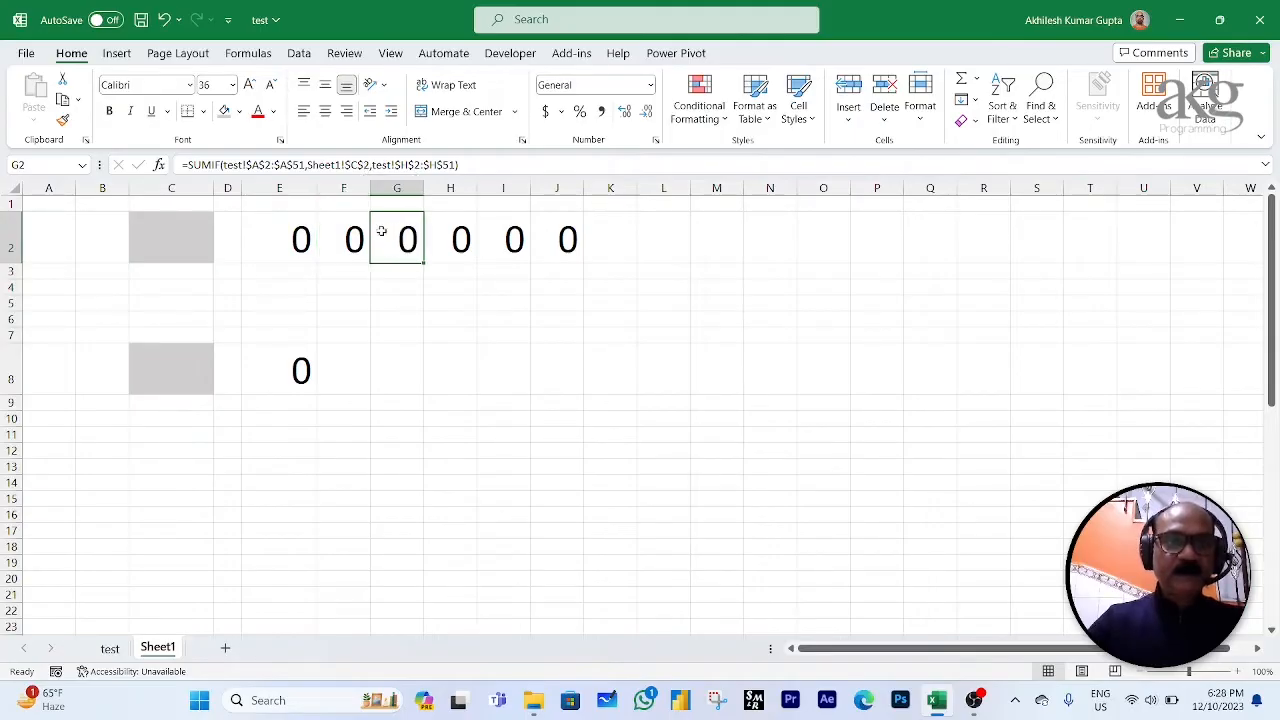
Step: Open the F2 formula for editing and select its sum range test!$H$2:$H$51
click(348, 235)
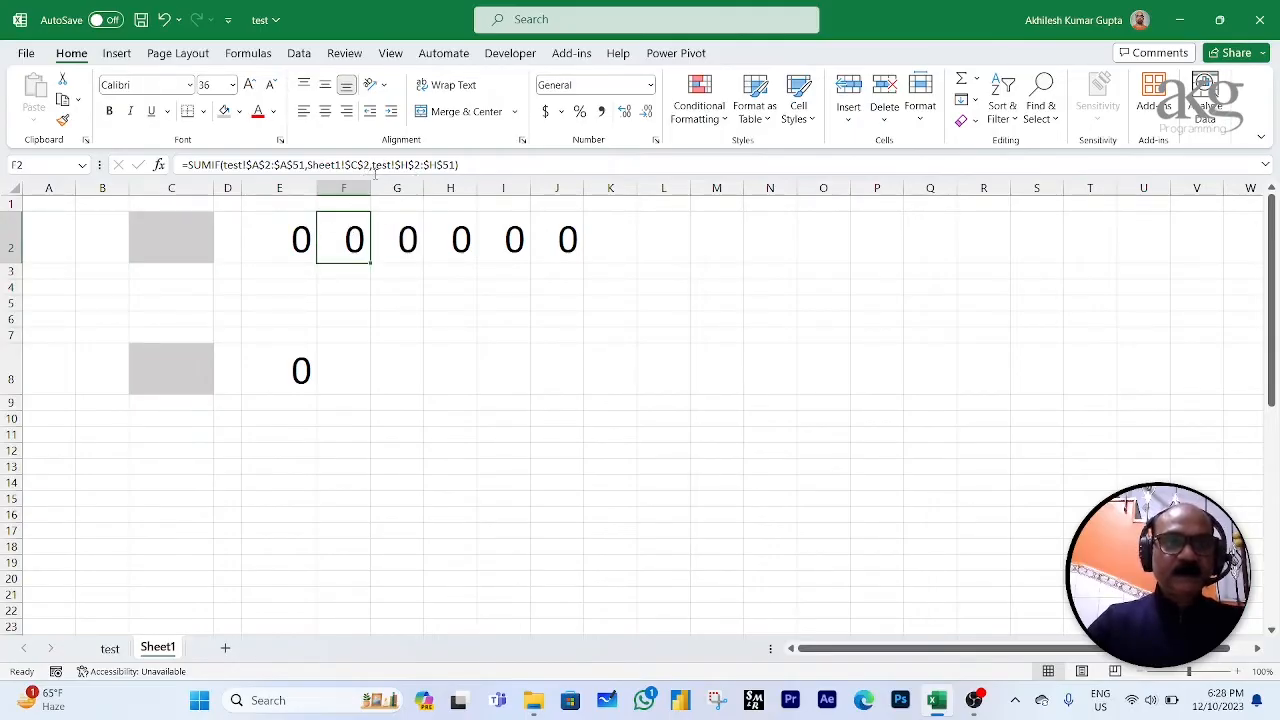
drag(372, 165, 457, 165)
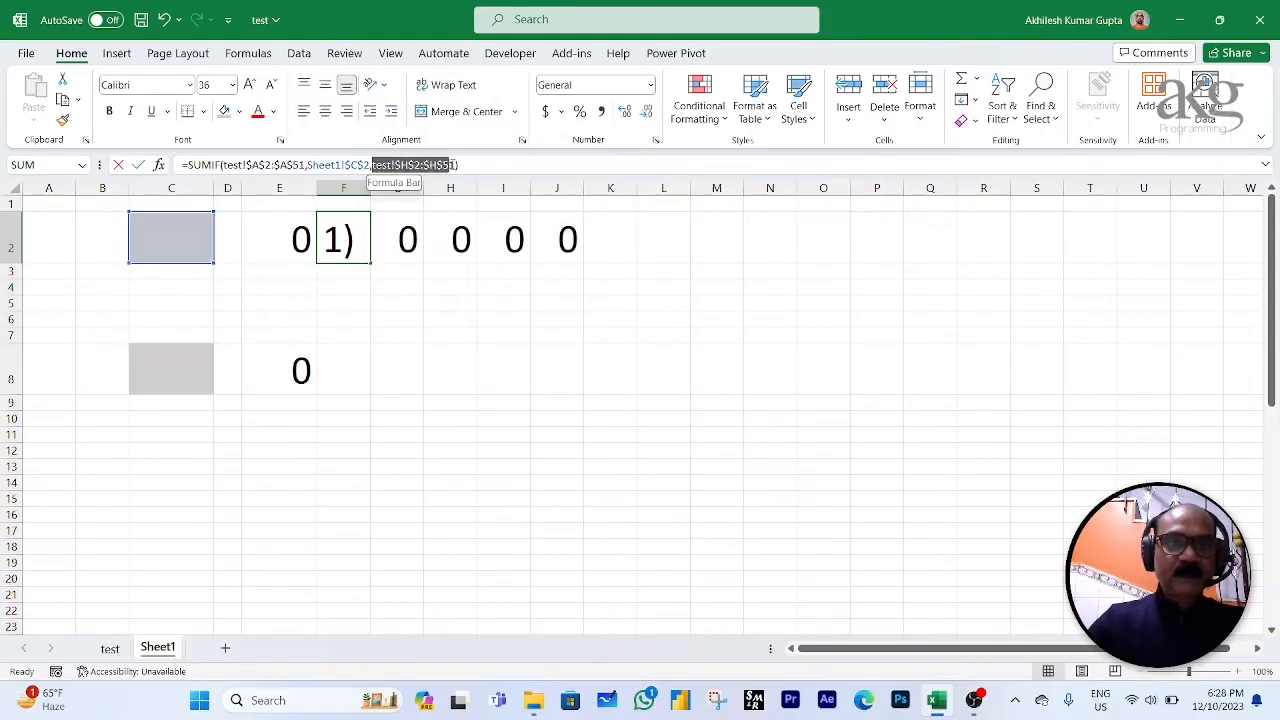
Step: Set the sum range of the SUMIF formula in F2 to the Mat values, test!$E$2:$E$51, as an absolute reference
click(110, 648)
scroll(588, 350, up, 8)
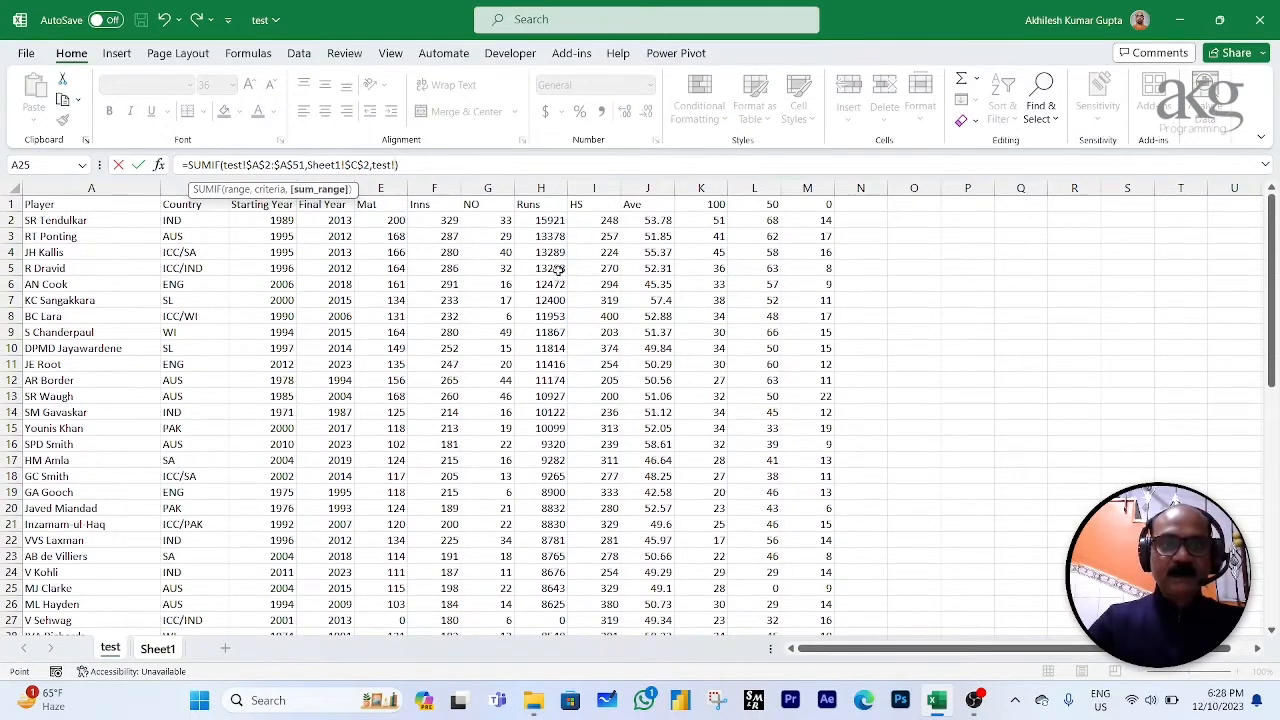
click(395, 221)
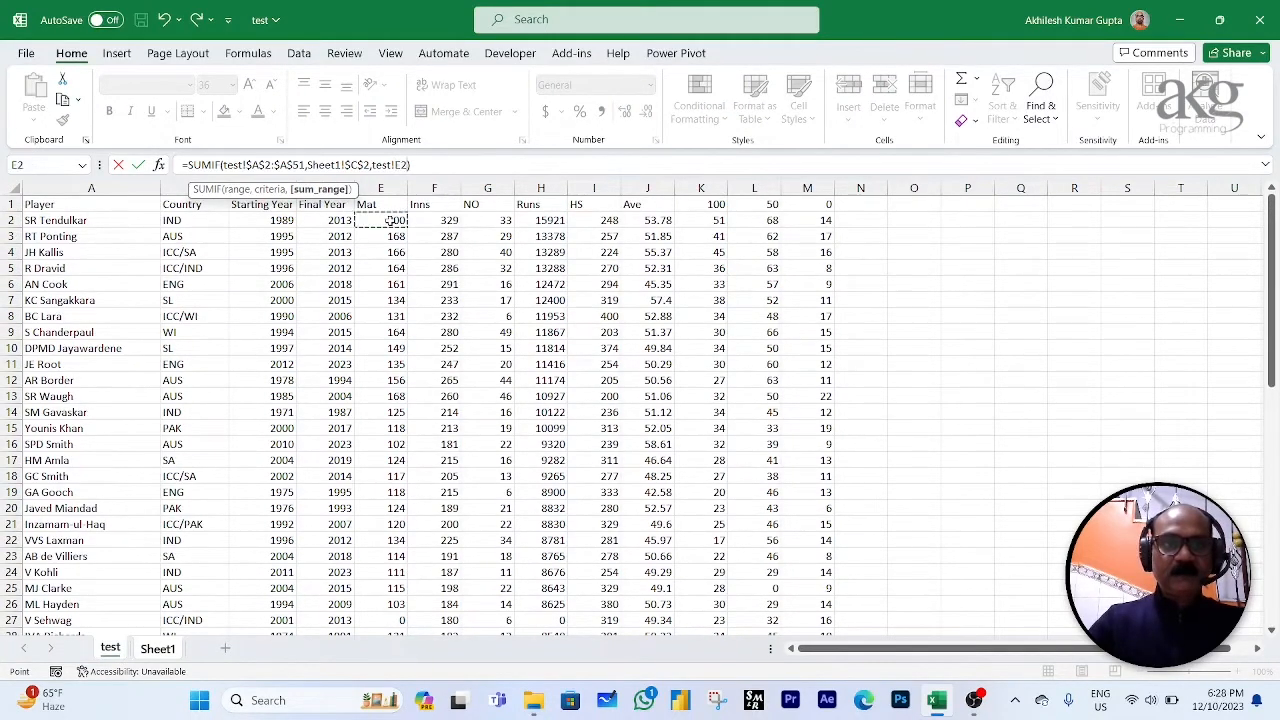
key(ctrl+shift+Down)
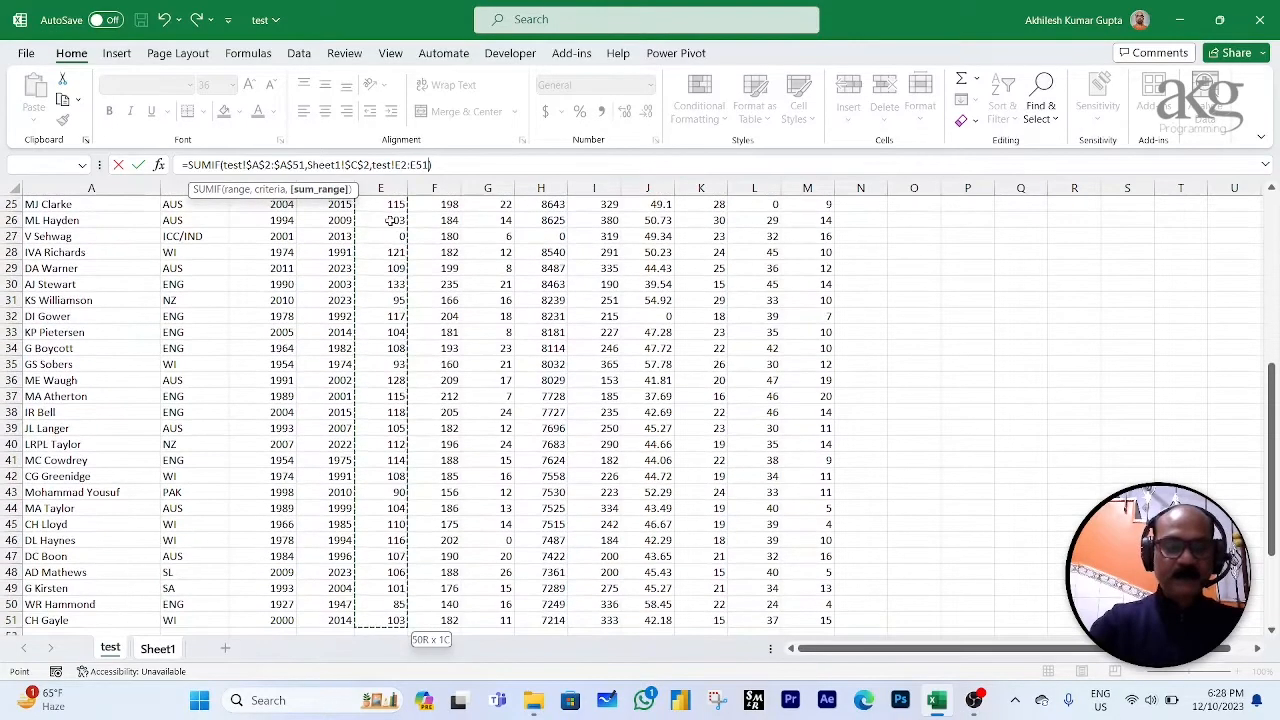
key(F4)
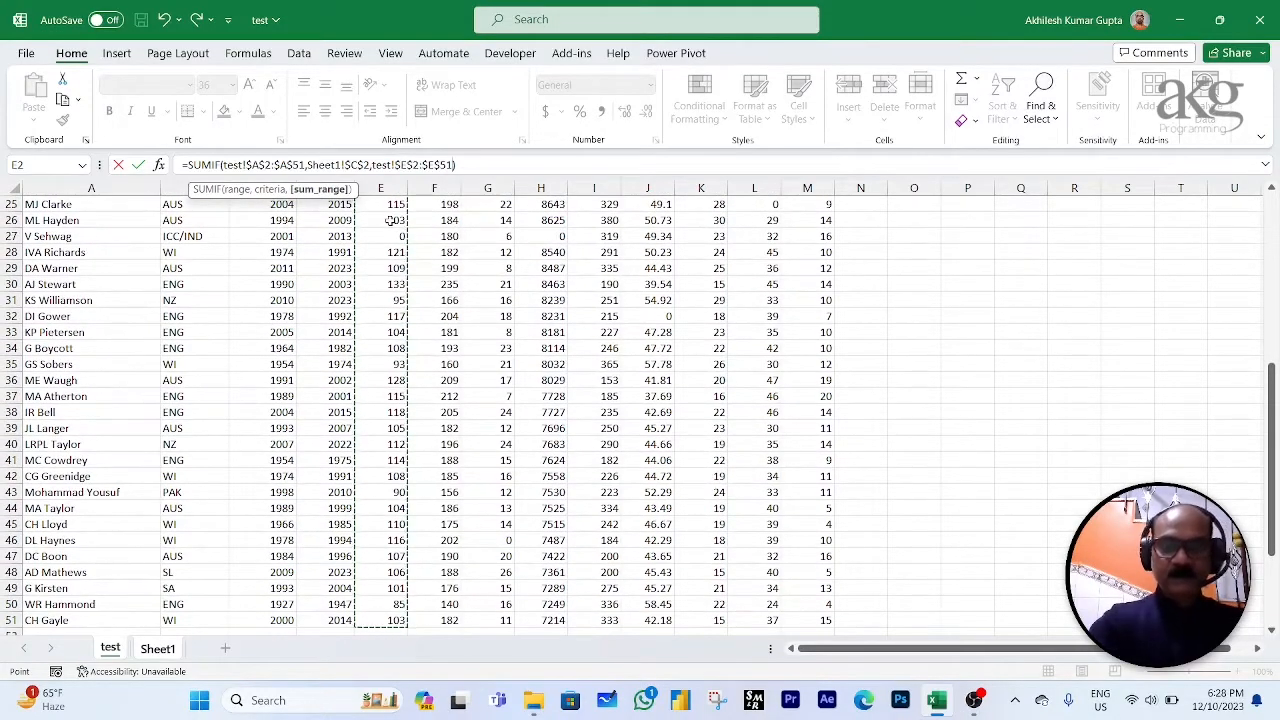
key(Return)
key(Up)
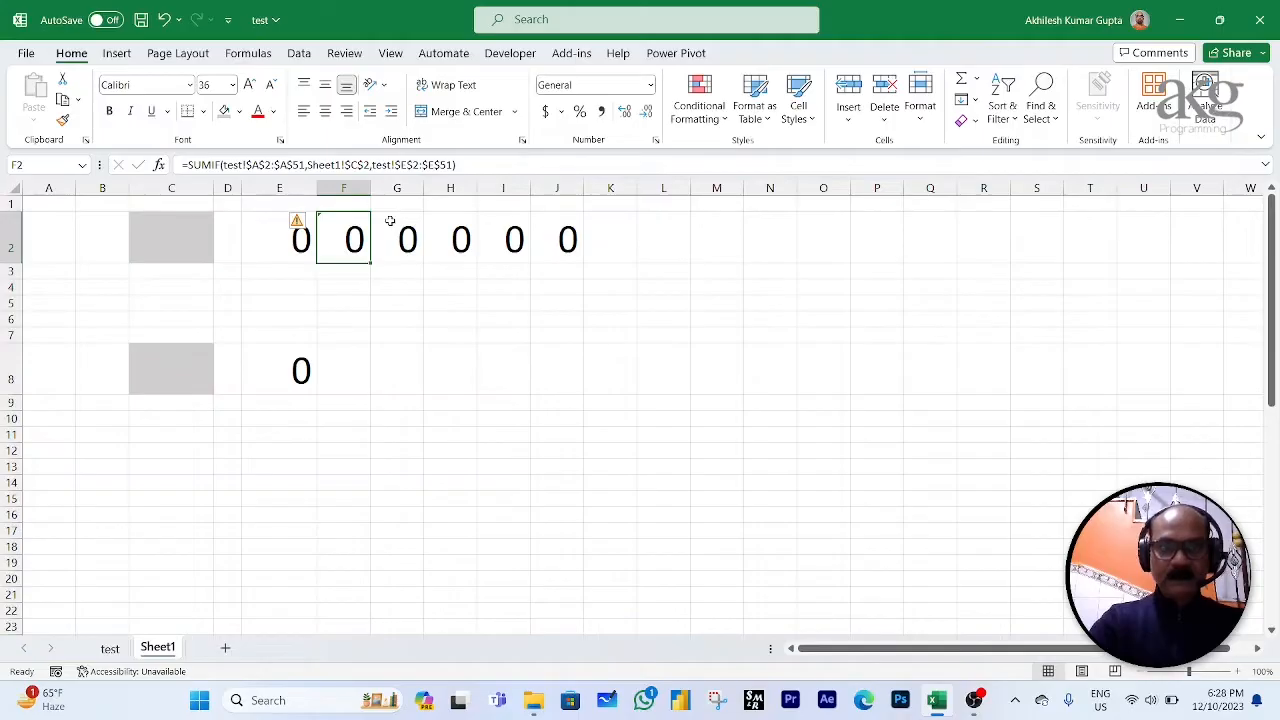
Step: Enter the column headings HS in E1 and Mat in F1 on Sheet1
key(Up)
key(Left)
text(S)
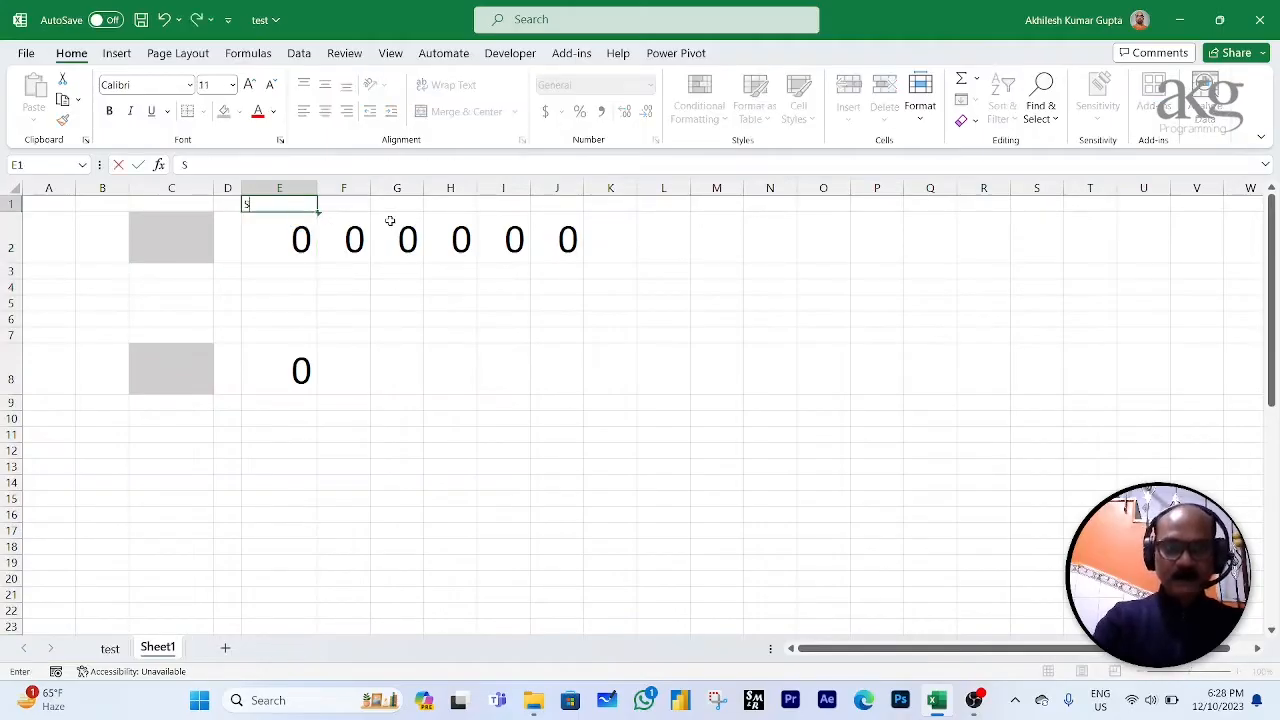
key(BackSpace)
key(BackSpace)
key(BackSpace)
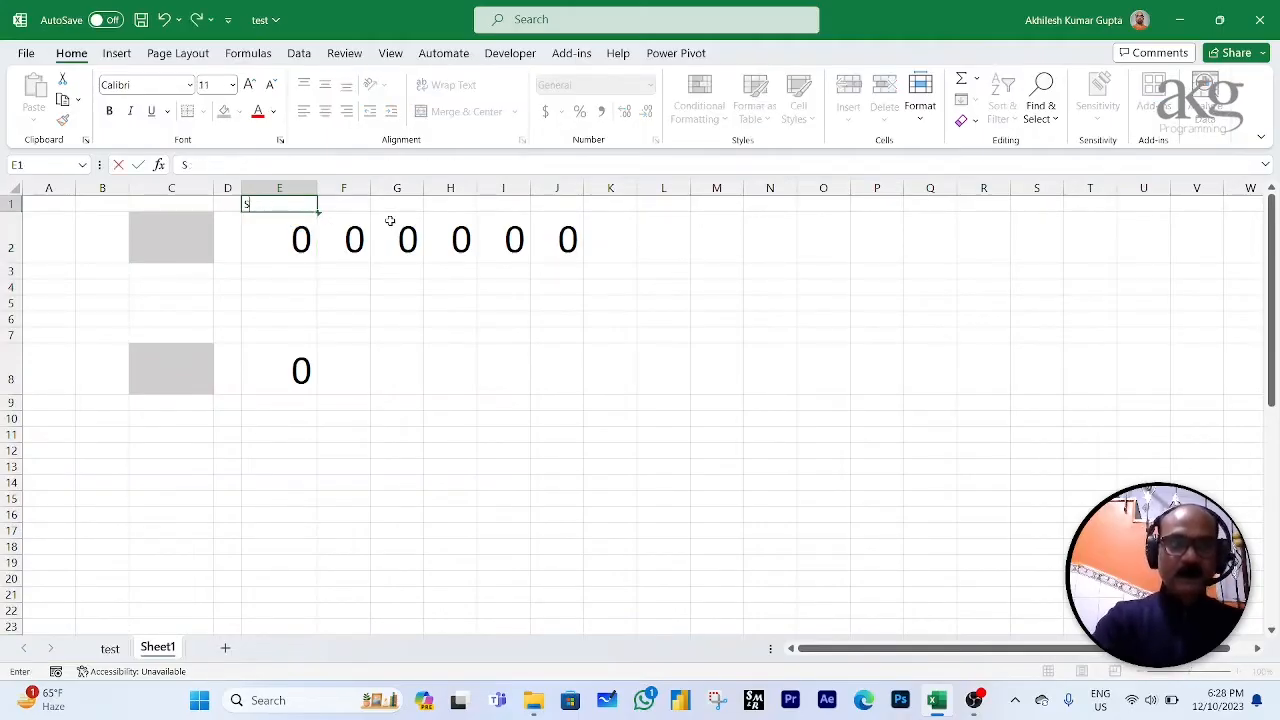
text(H)
key(Tab)
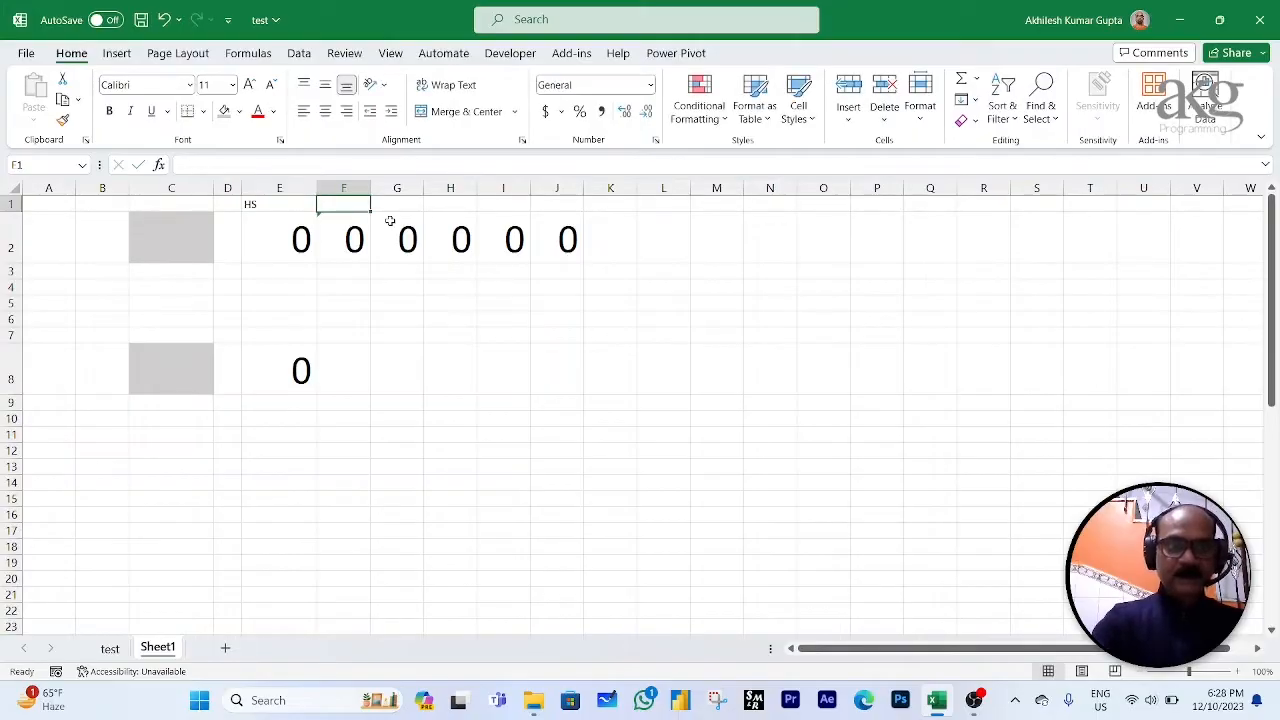
text(Ma)
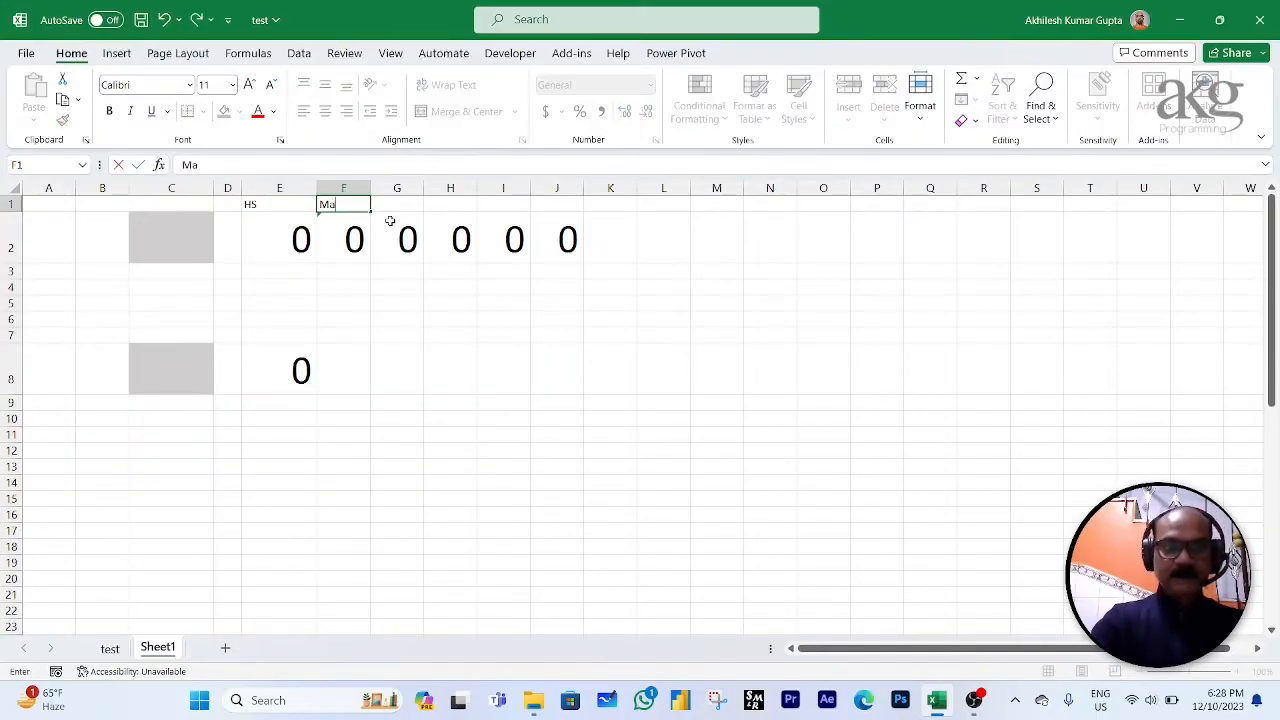
text(t)
key(Tab)
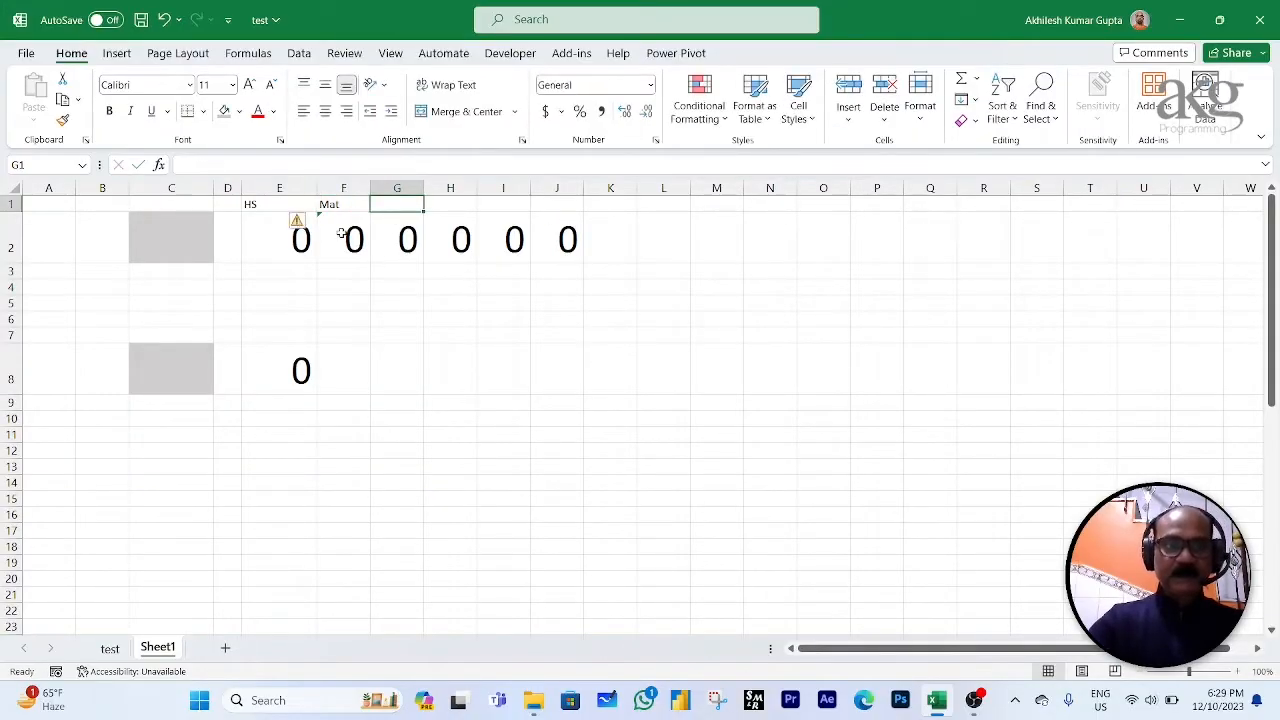
Step: Copy the sum range reference out of the SUMIF formula in F2, leaving the cell unedited
click(343, 235)
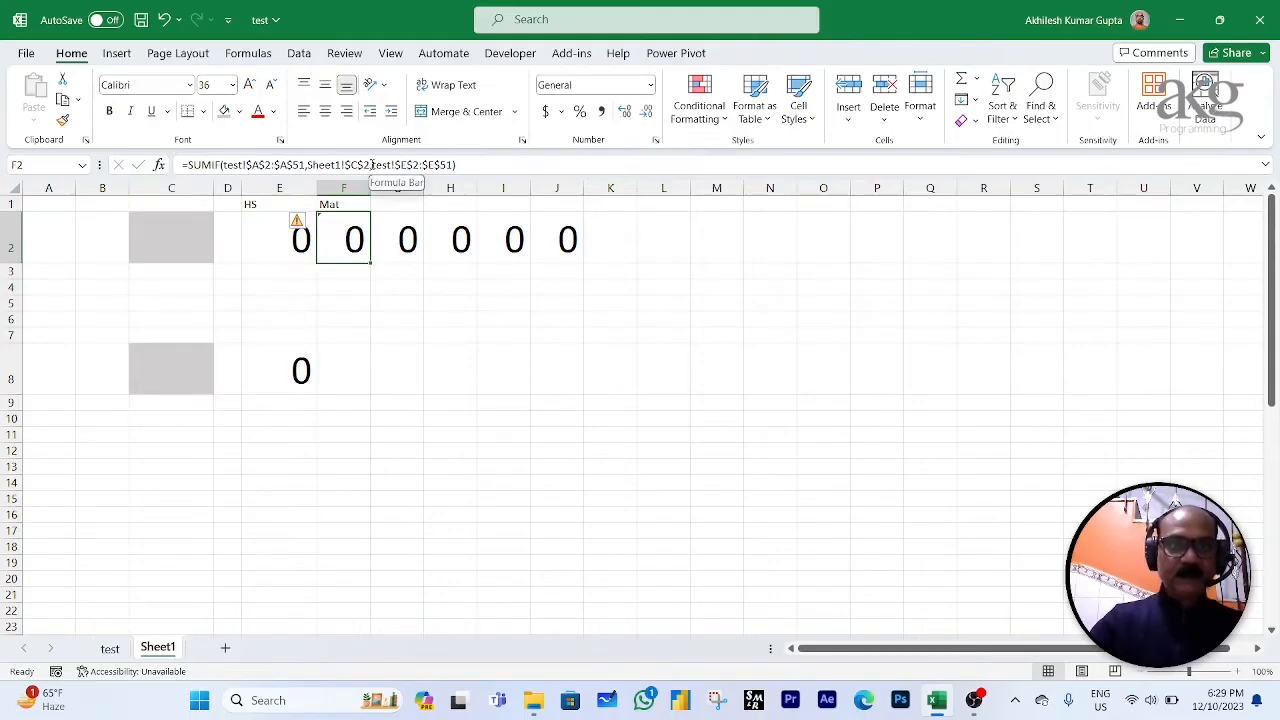
drag(372, 165, 455, 165)
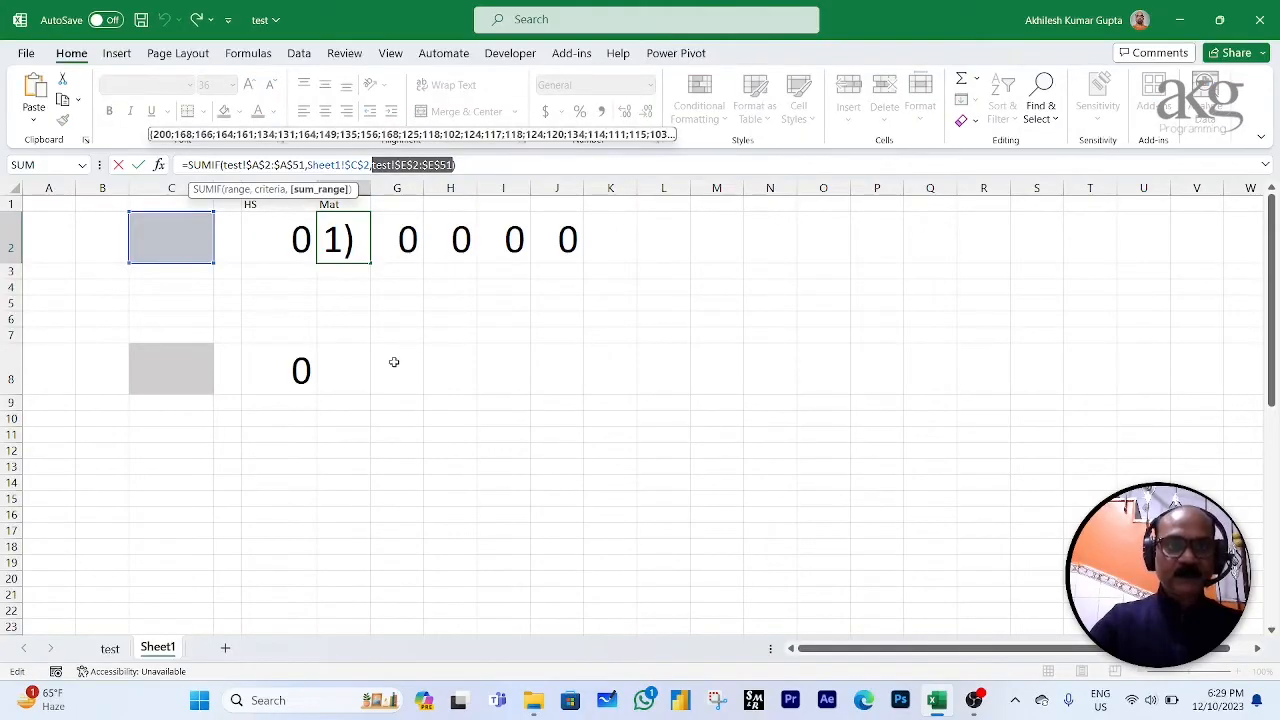
key(Escape)
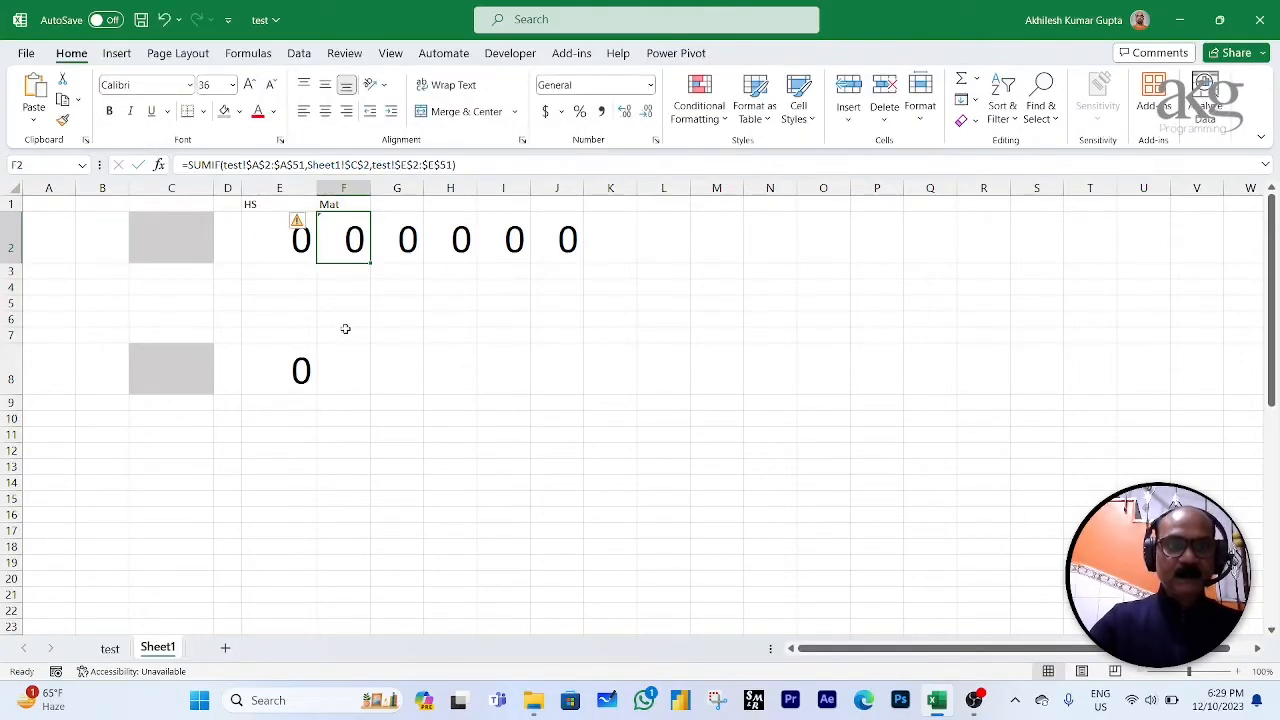
Step: Fill the SUMIF formula in E8 across row 8 through J8
click(297, 372)
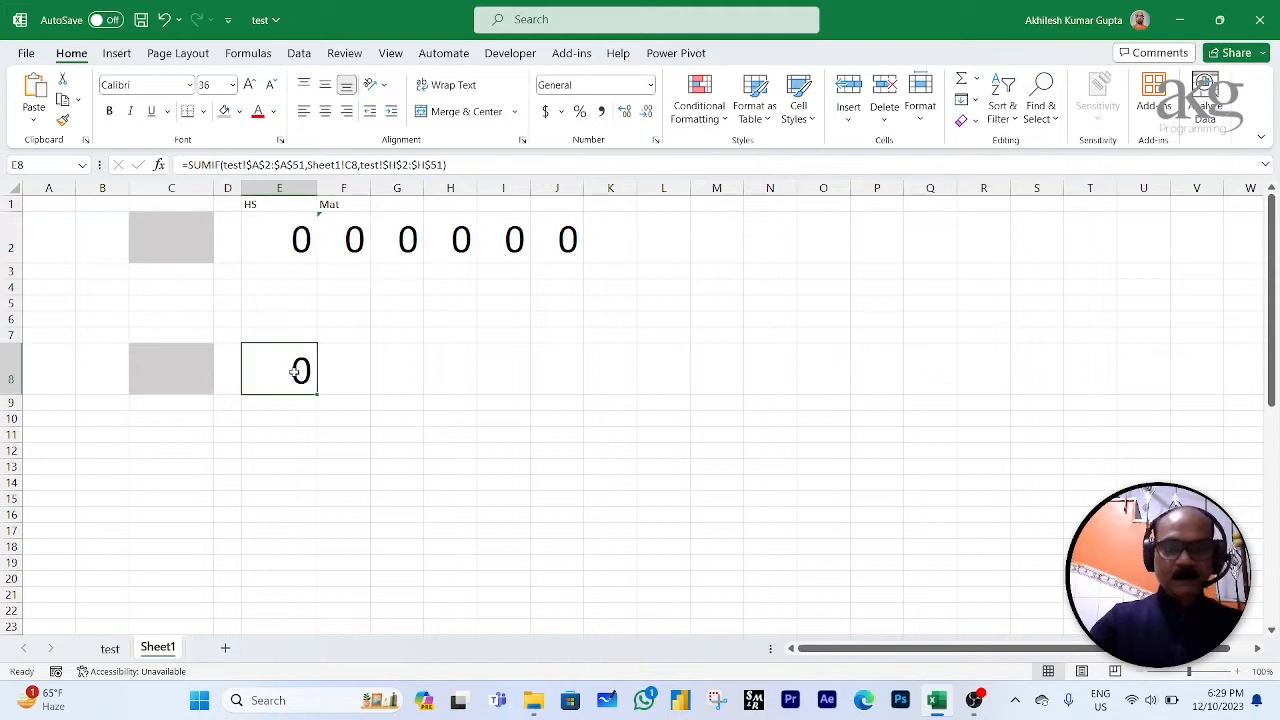
key(shift+Right)
key(shift+Right)
key(shift+Right)
key(shift+Right)
key(shift+Right)
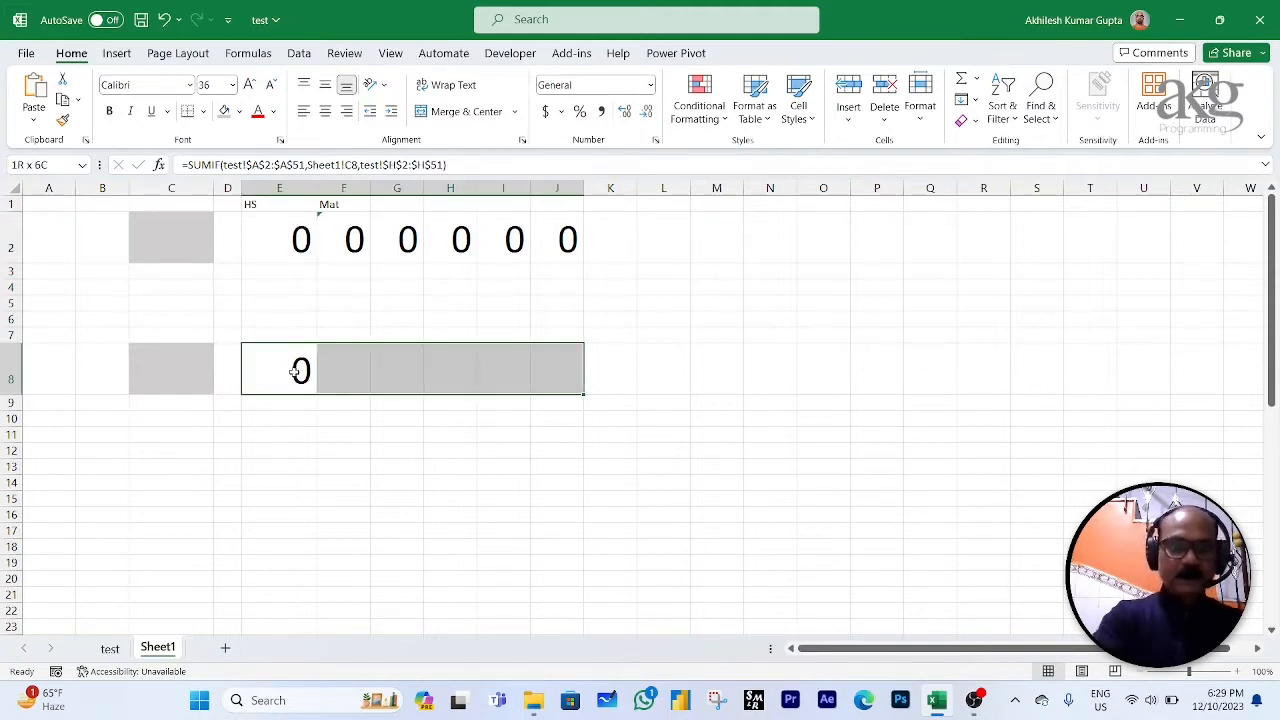
key(ctrl+r)
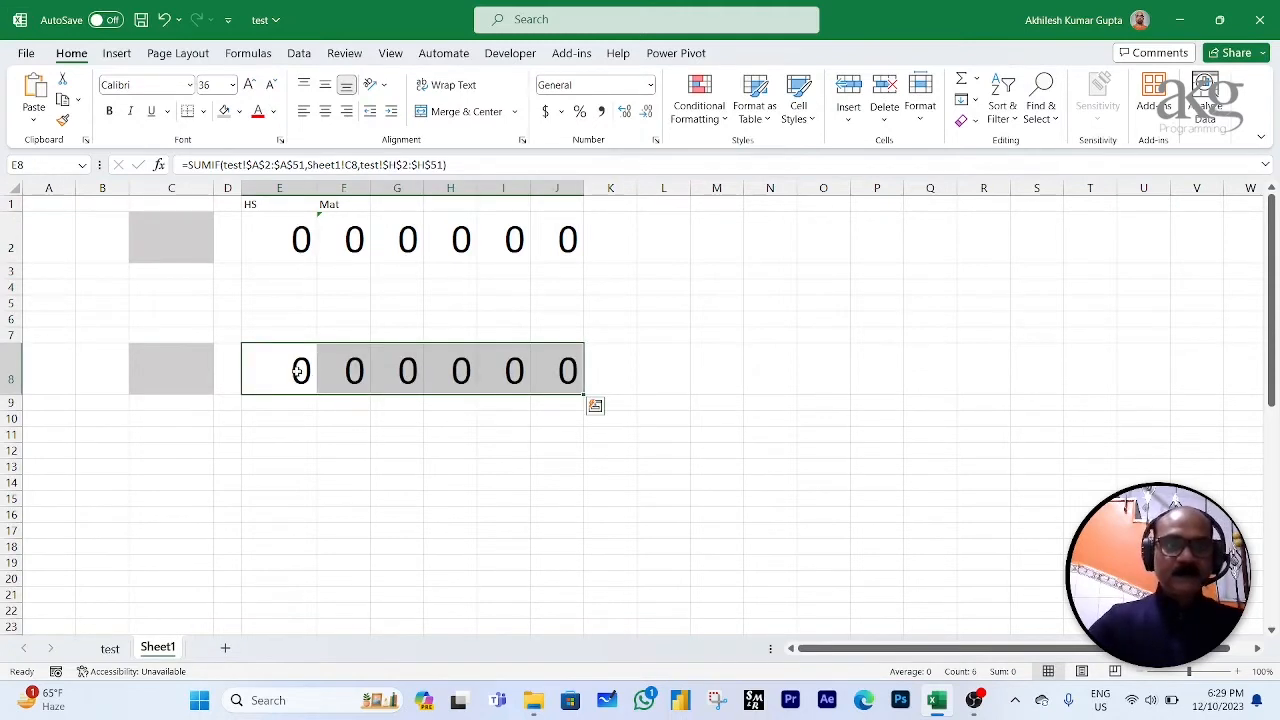
Step: Make the C8 criteria reference absolute in the SUMIF formula in E8
click(297, 372)
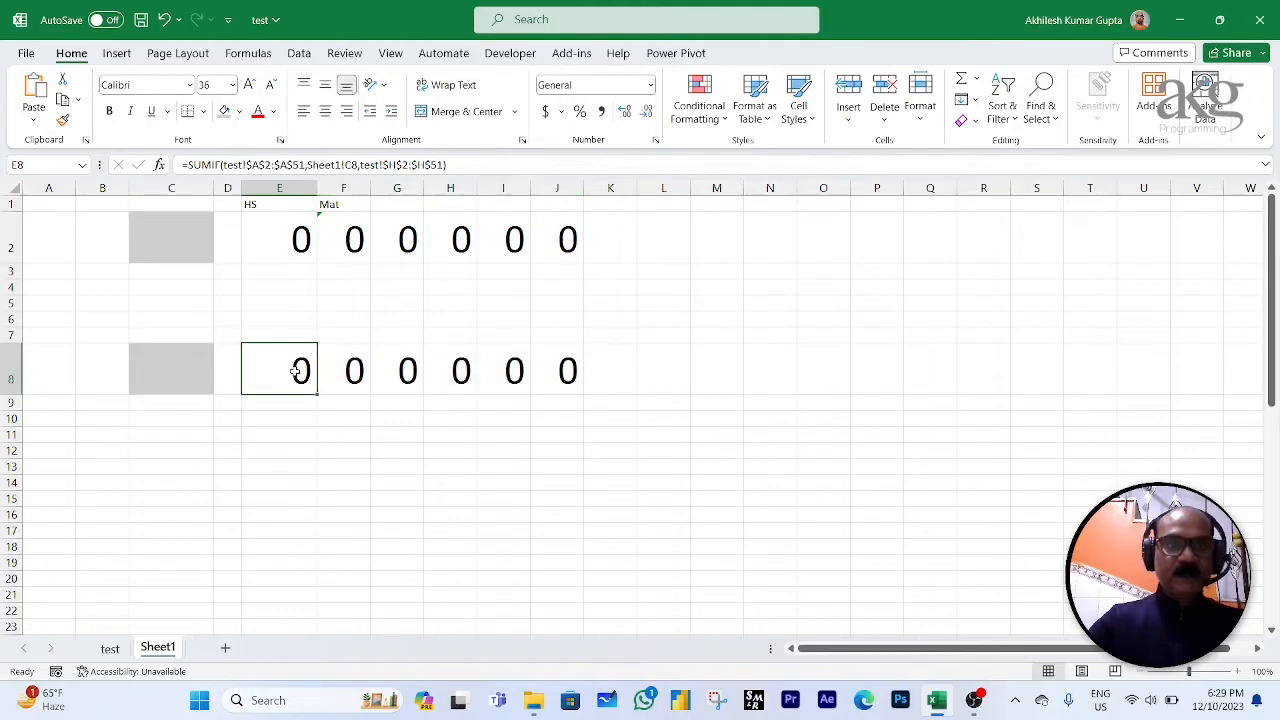
click(345, 165)
drag(344, 165, 357, 165)
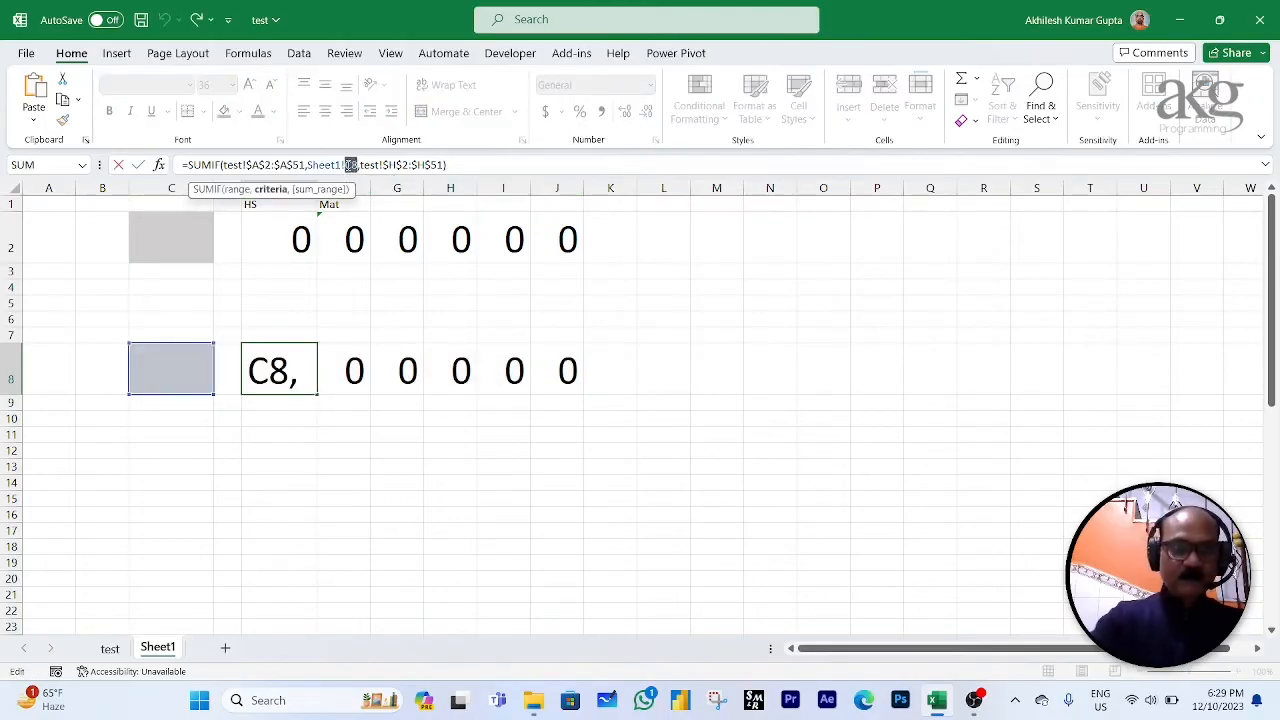
key(F4)
key(Return)
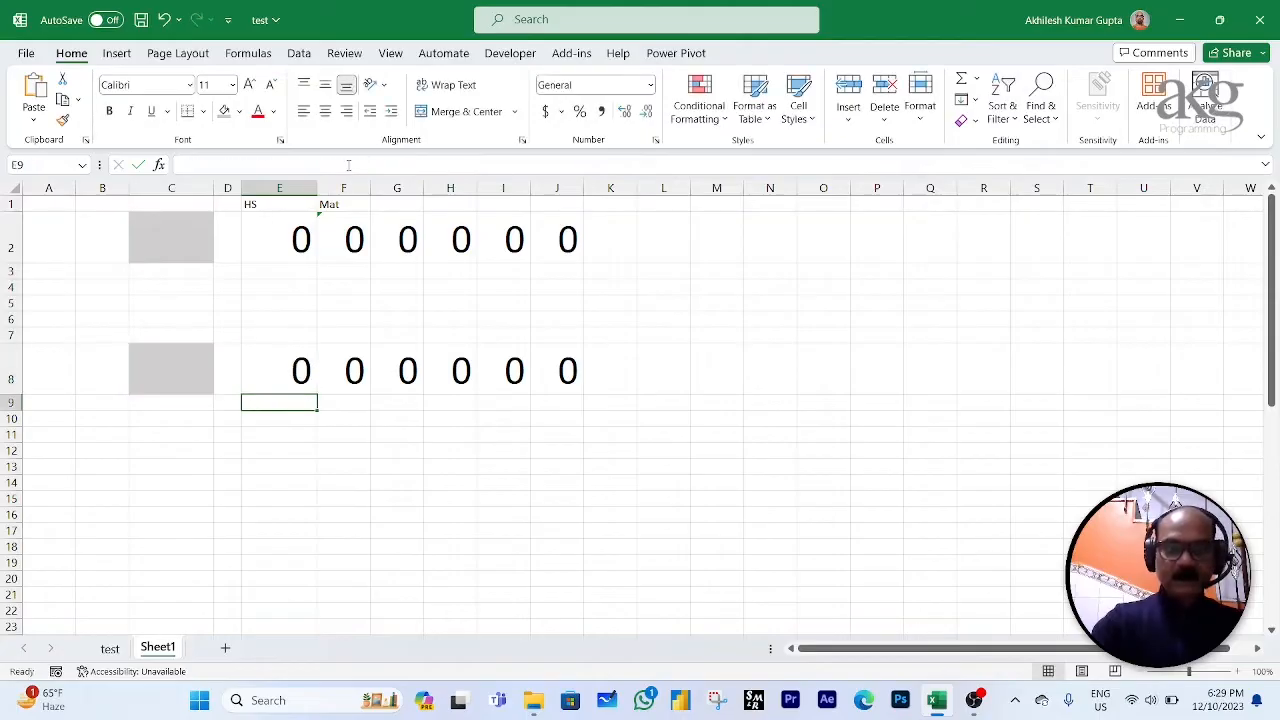
key(Up)
key(Right)
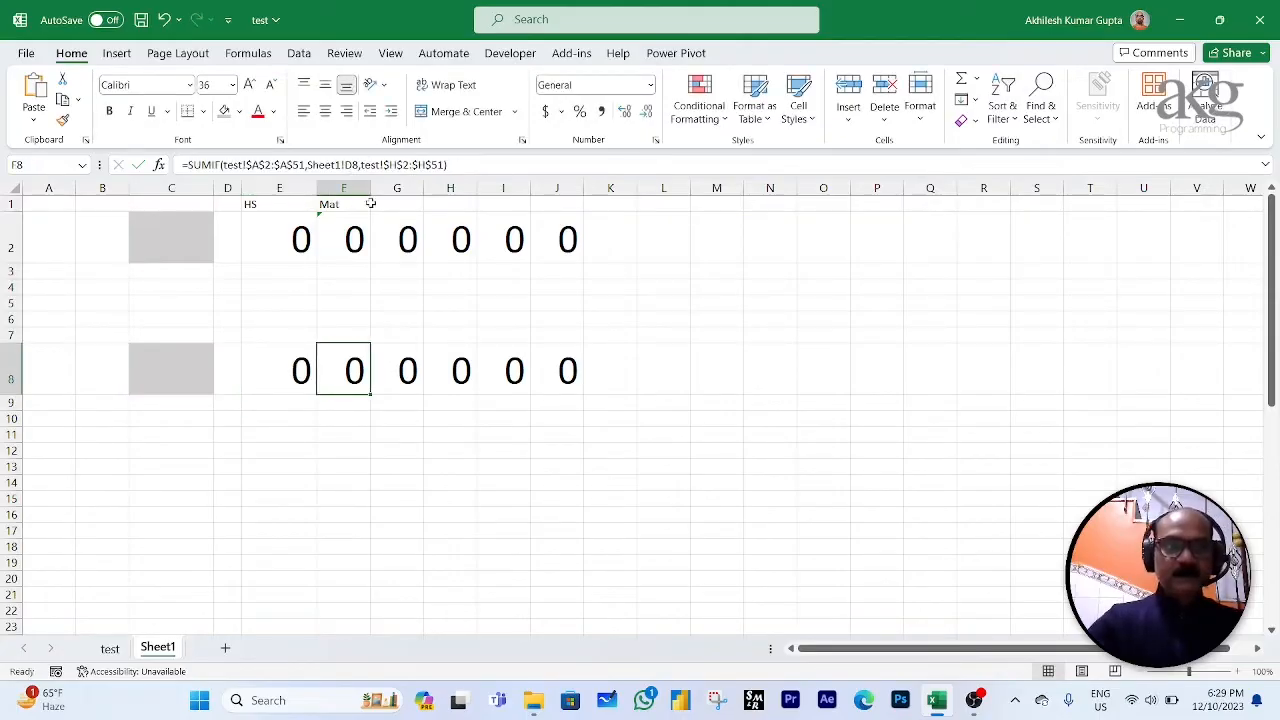
Step: Replace the sum range in F8's SUMIF formula with test!$E$2:$E$51 copied from F2
click(355, 236)
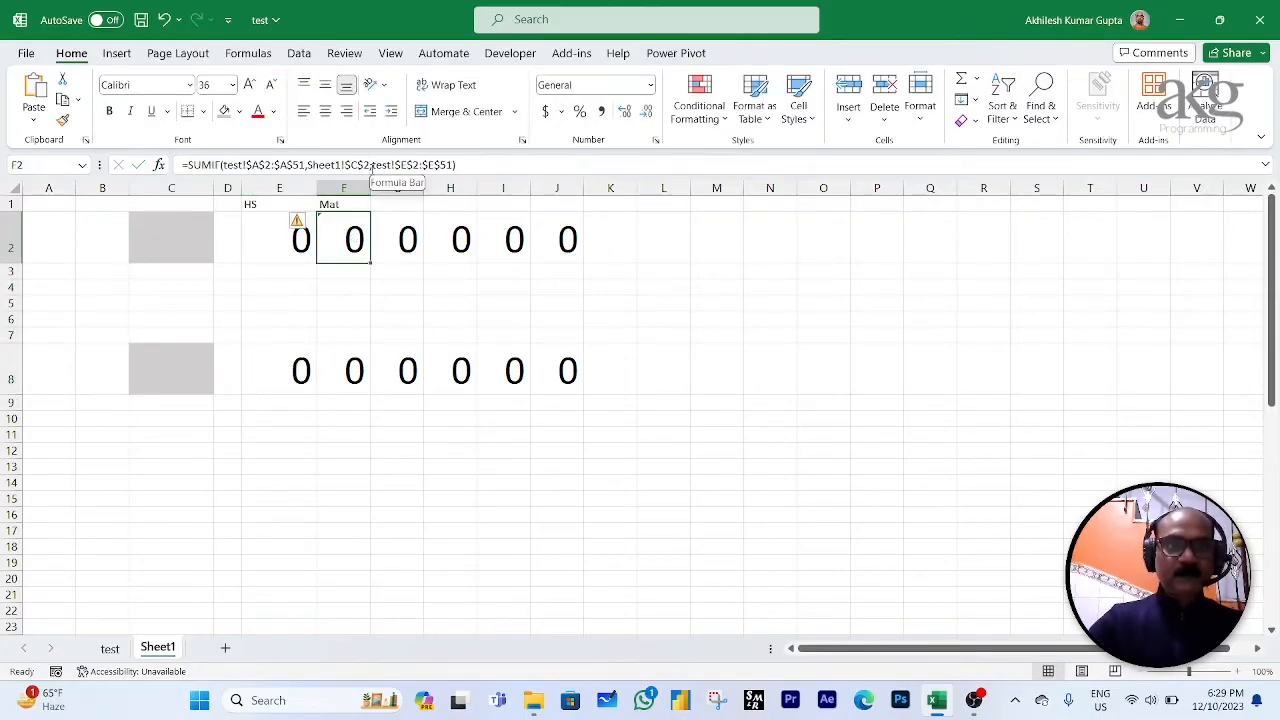
drag(372, 165, 456, 164)
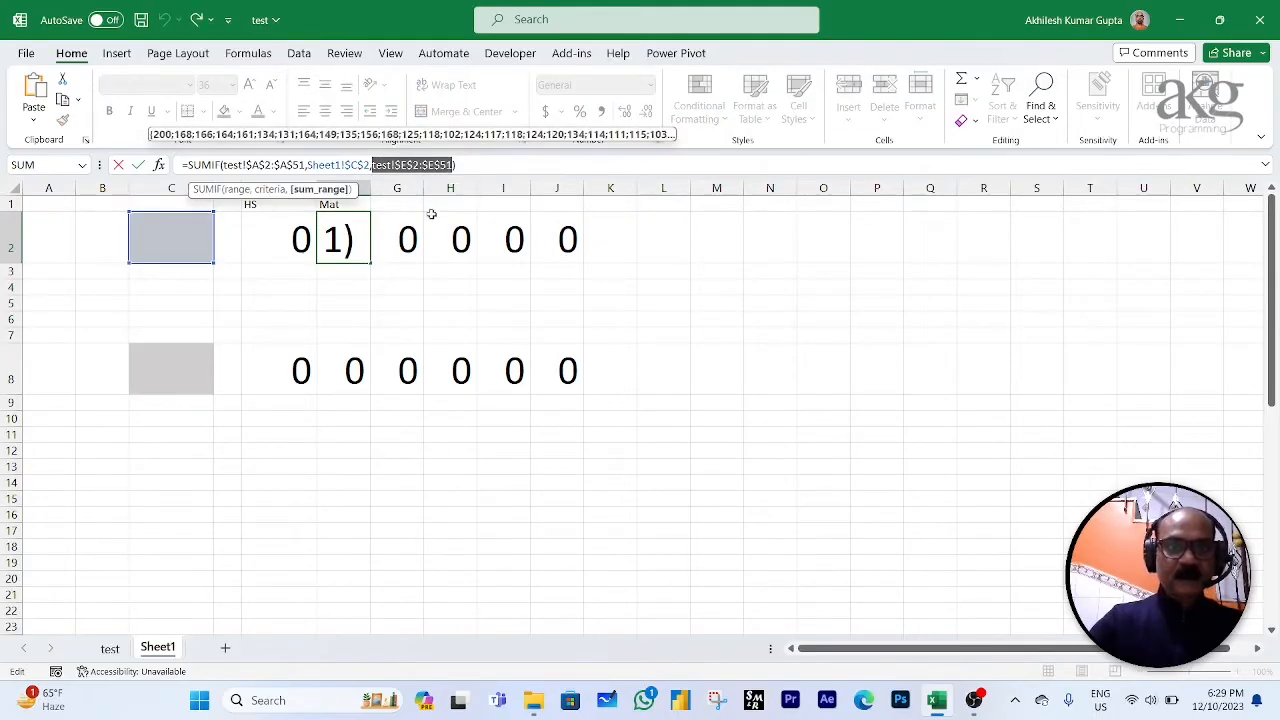
key(Escape)
click(356, 380)
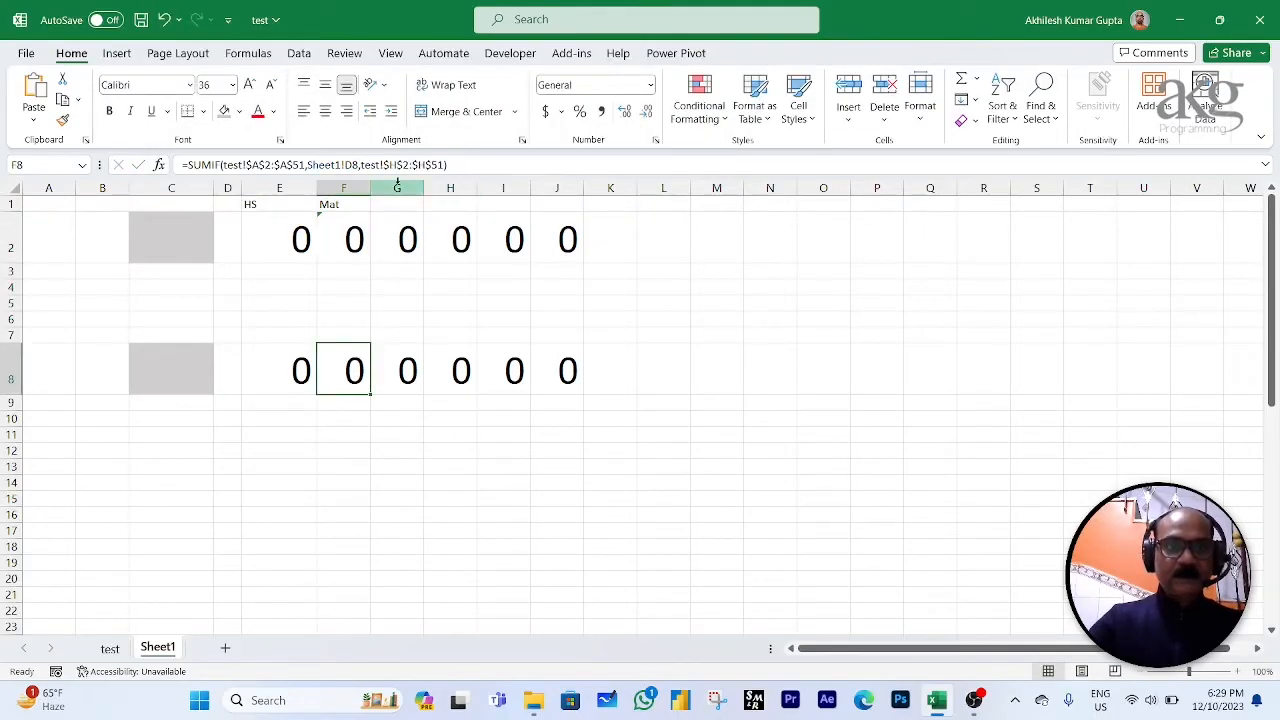
drag(361, 165, 446, 165)
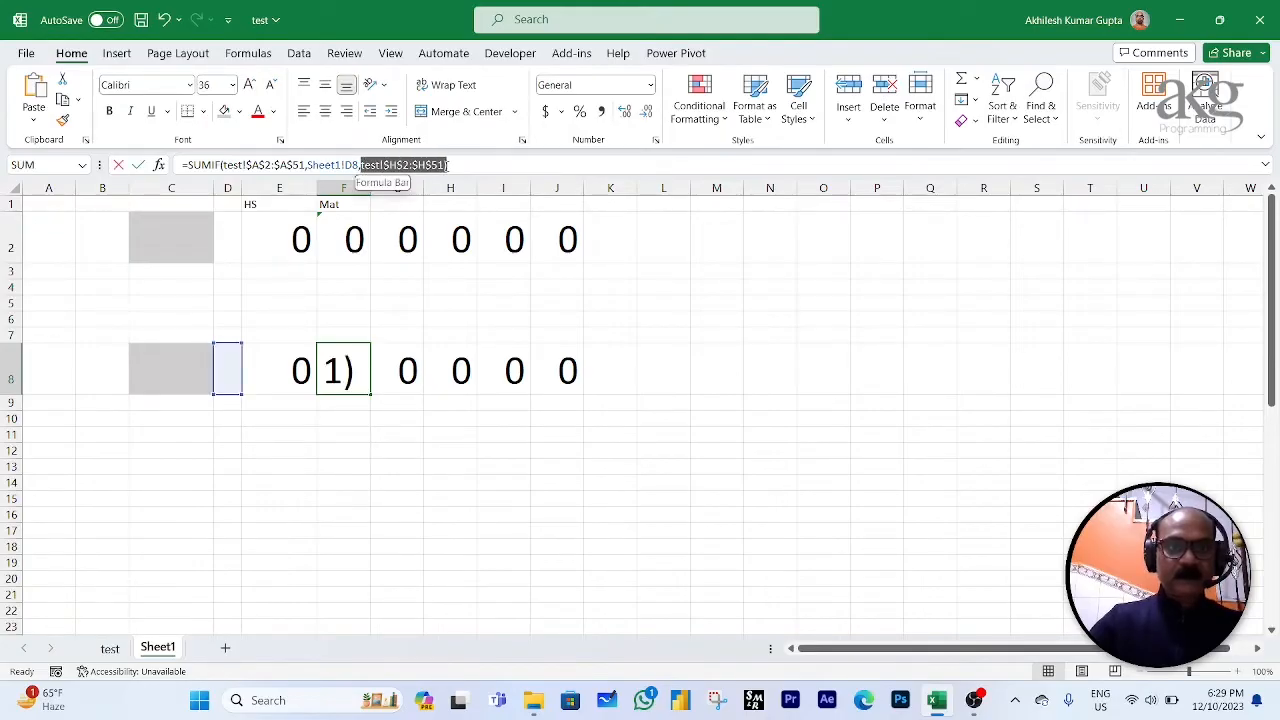
key(ctrl+v)
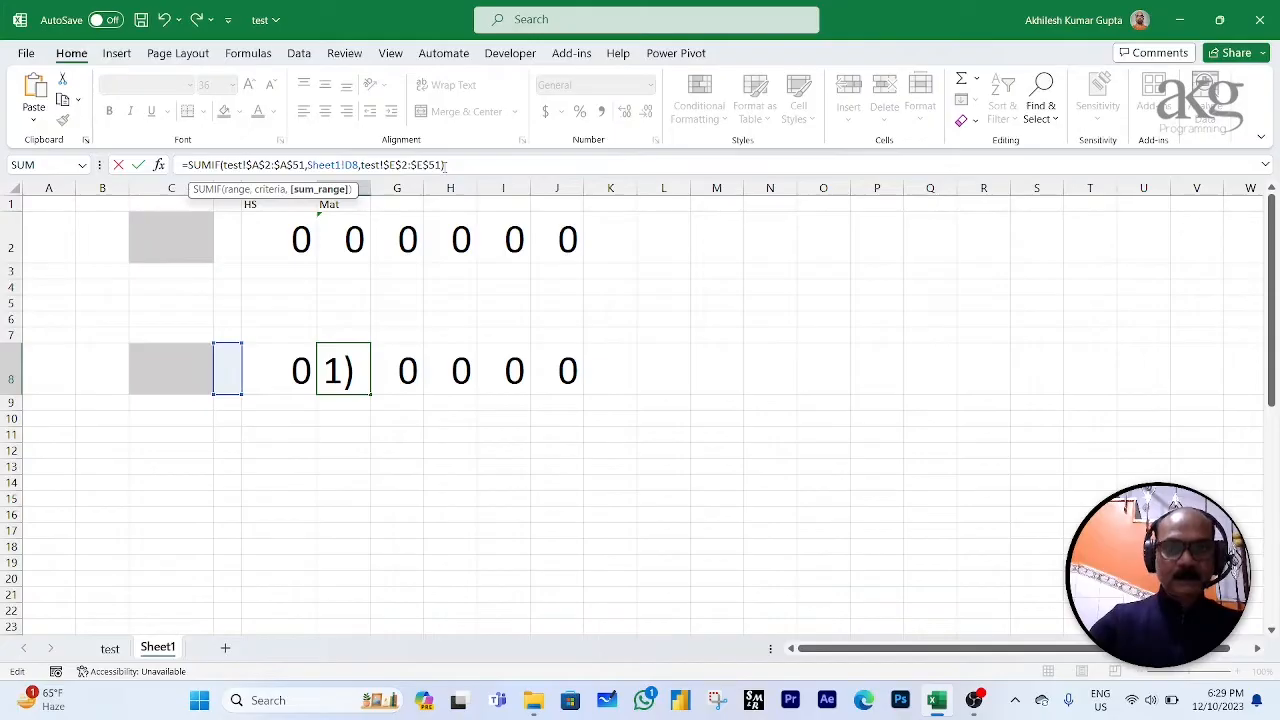
key(Return)
key(Up)
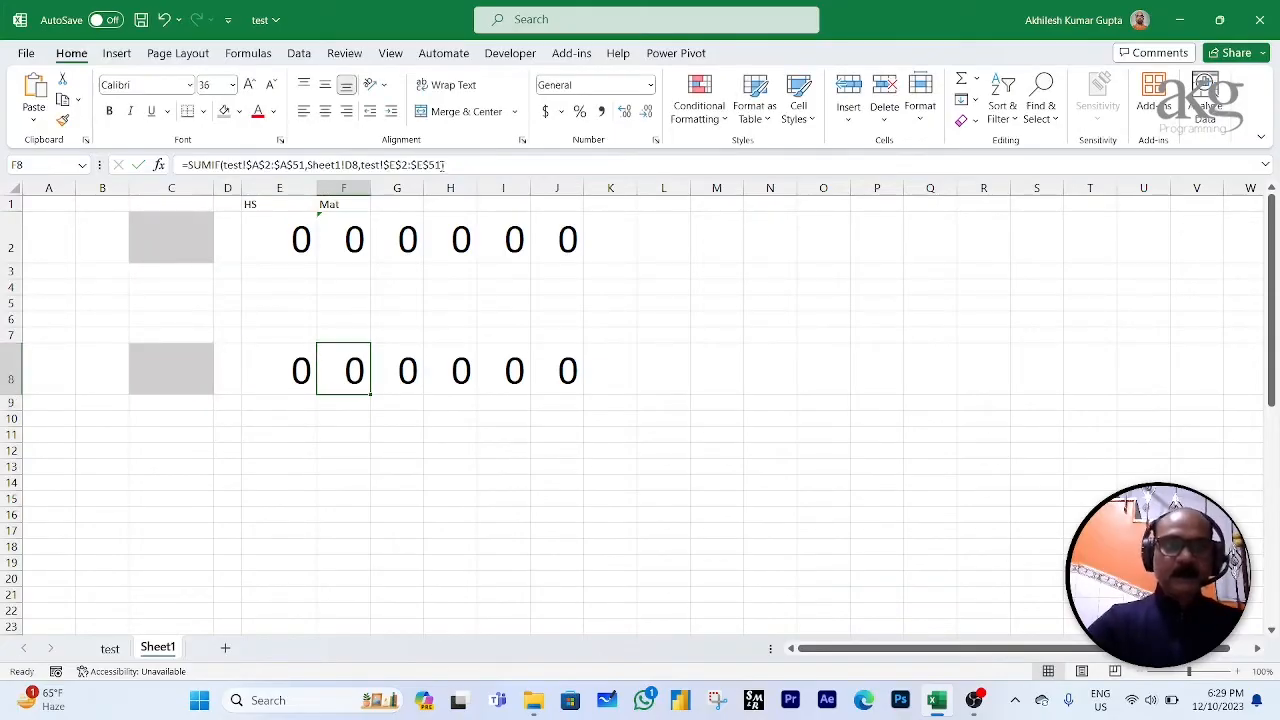
Step: Set the sum range of the SUMIF formula in G2 to the HS values, test!$I$2:$I$51, as an absolute reference
click(405, 240)
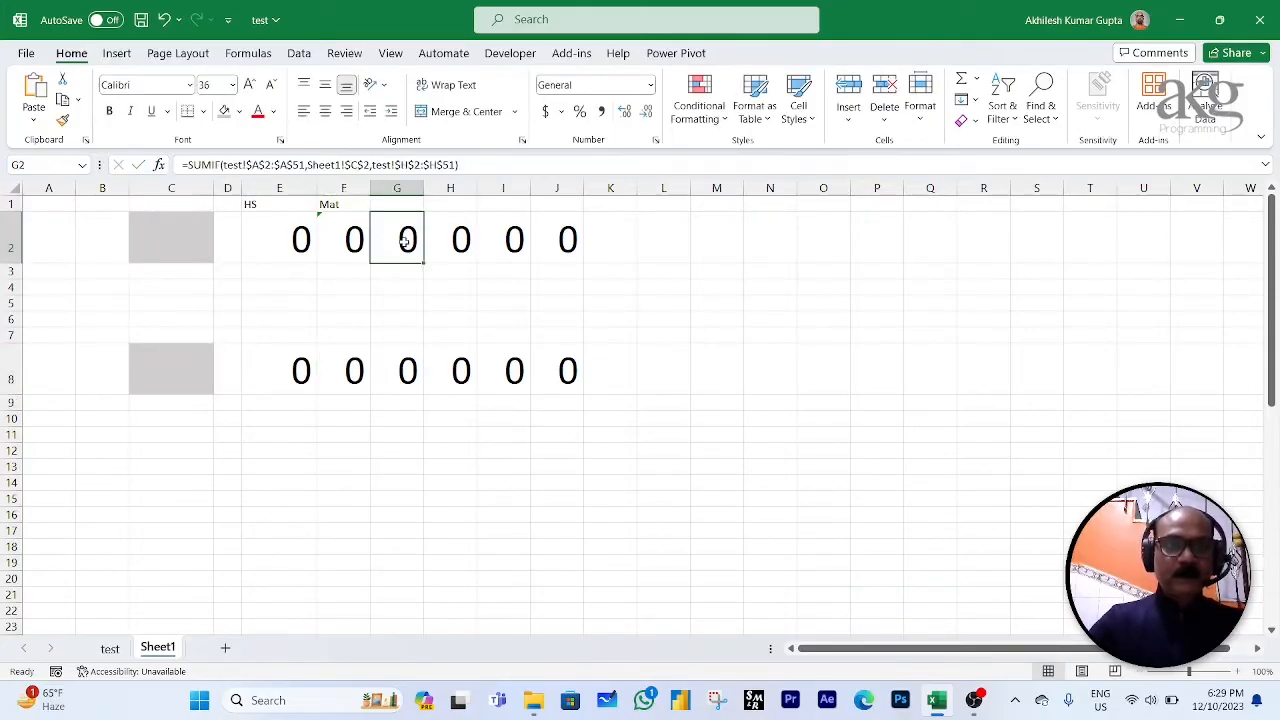
double_click(381, 165)
drag(381, 165, 458, 165)
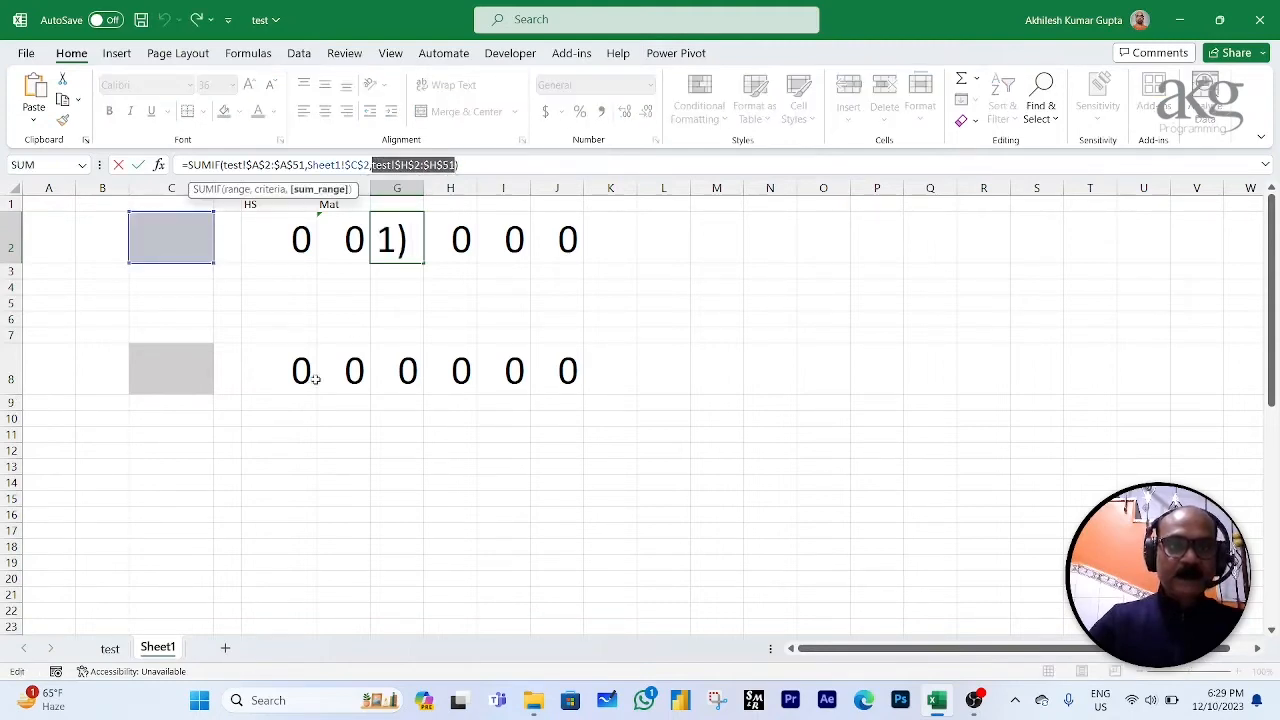
click(111, 649)
scroll(462, 336, up, 8)
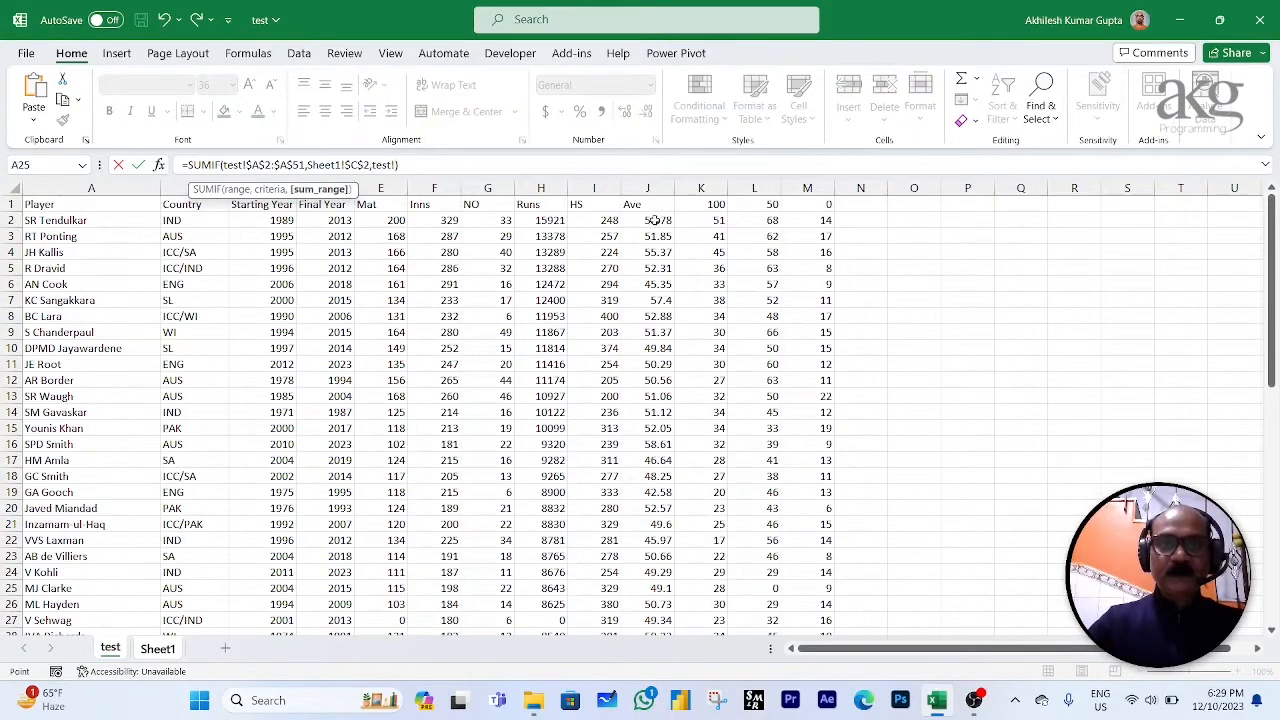
click(653, 220)
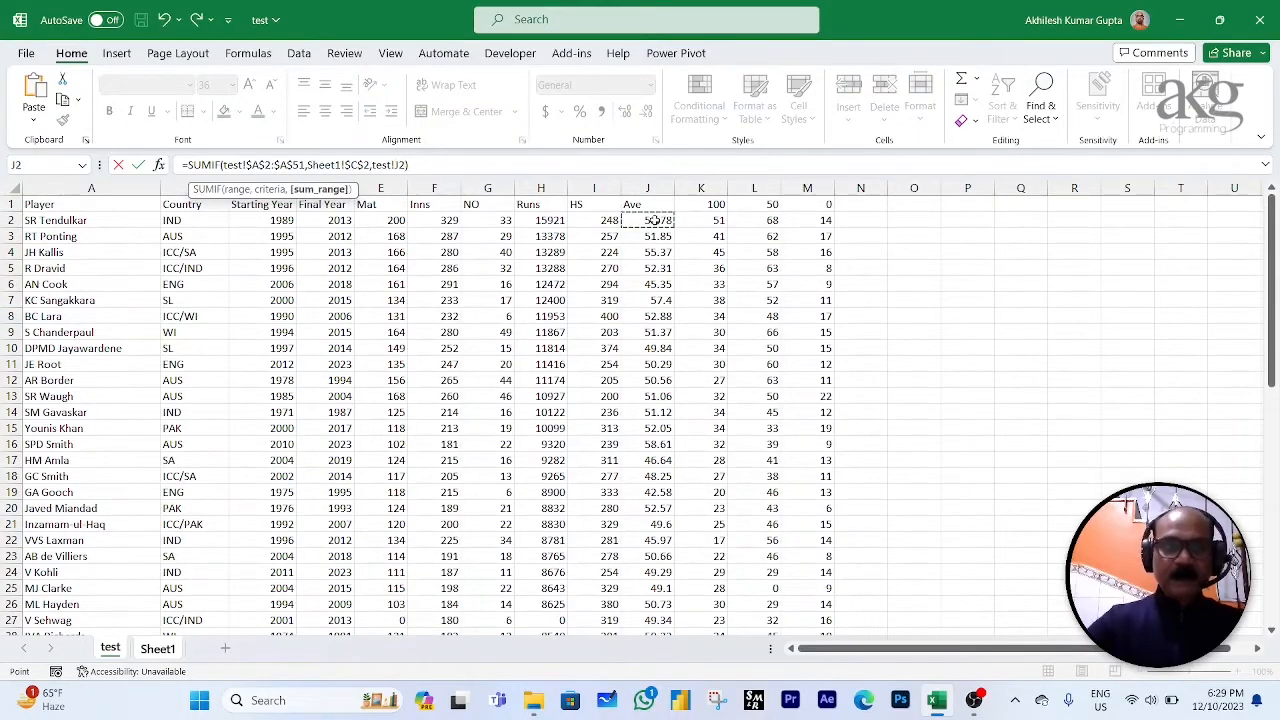
click(609, 219)
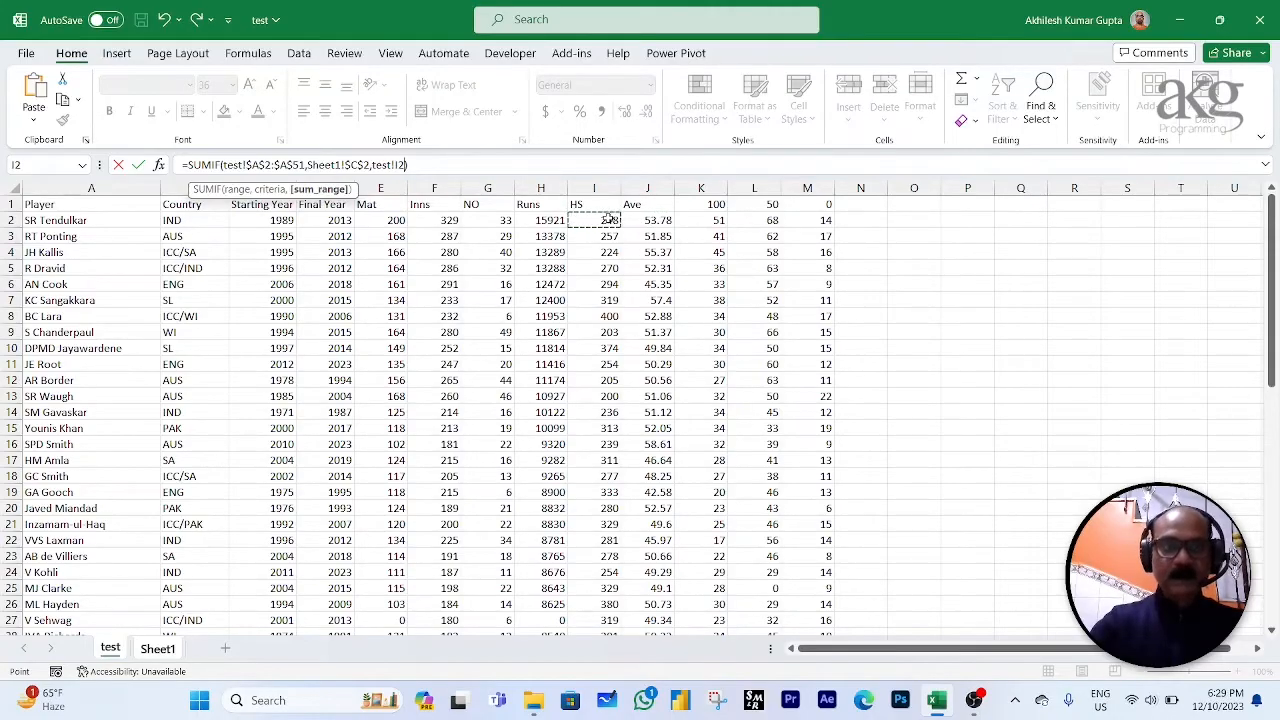
key(ctrl+shift+Down)
key(F4)
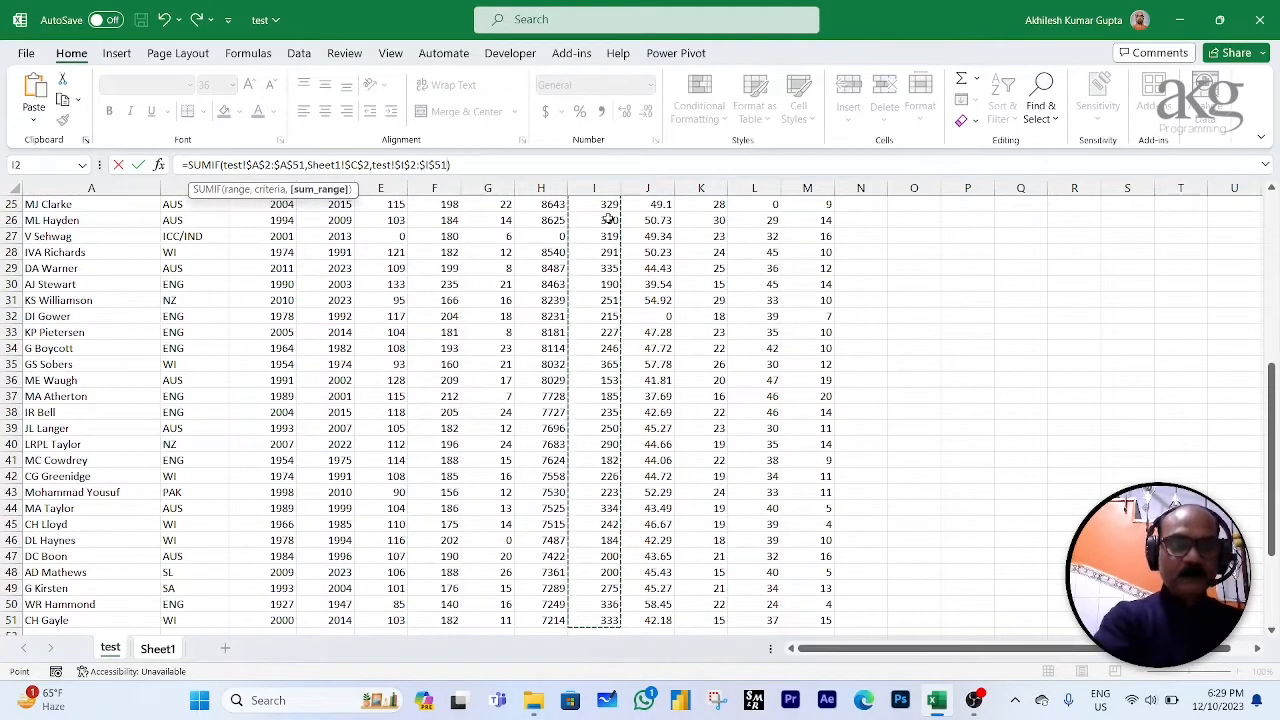
key(Return)
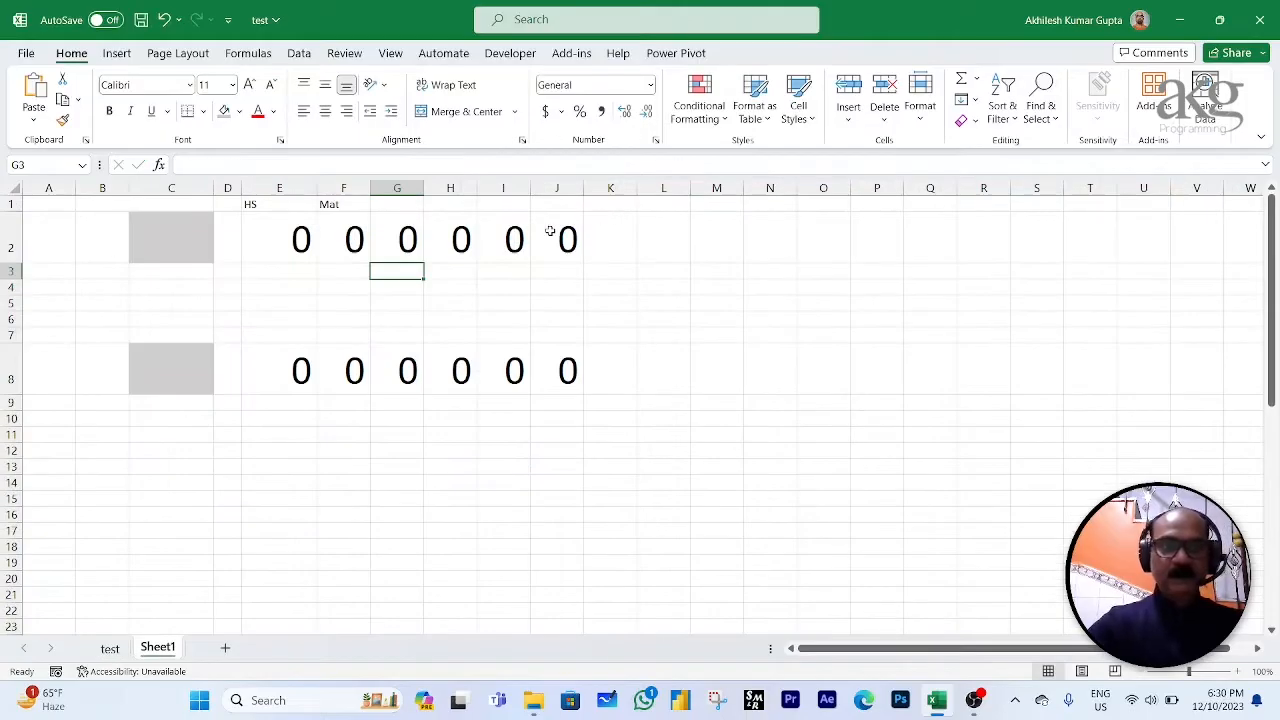
Step: Label G1 as HS and change the heading in E1 to Total Scored
click(405, 240)
click(398, 204)
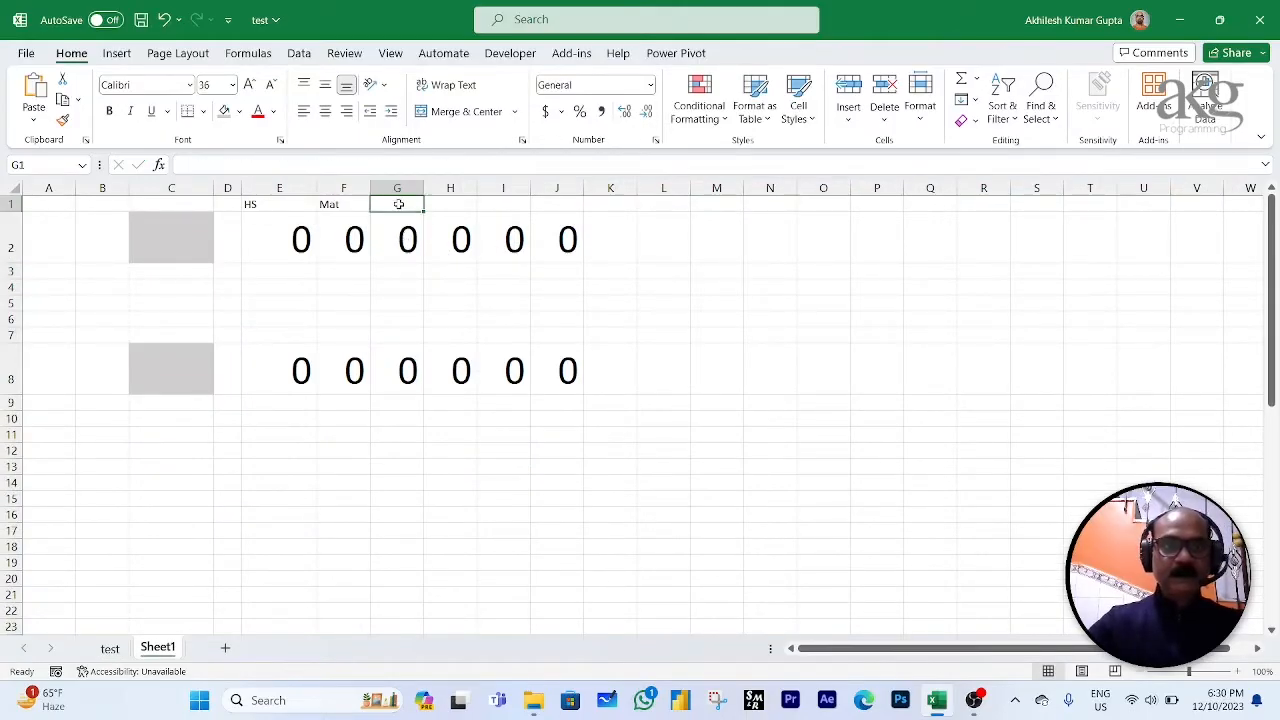
text(HS)
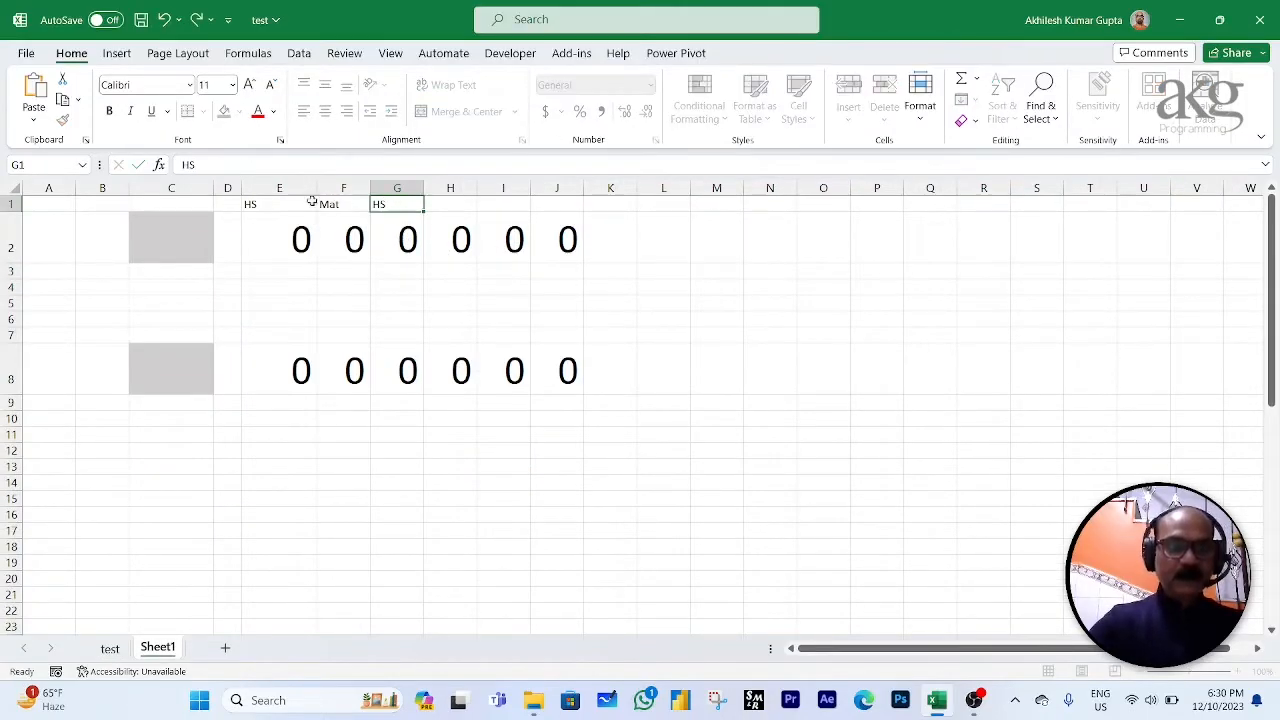
key(Tab)
click(249, 204)
text(Total Scored)
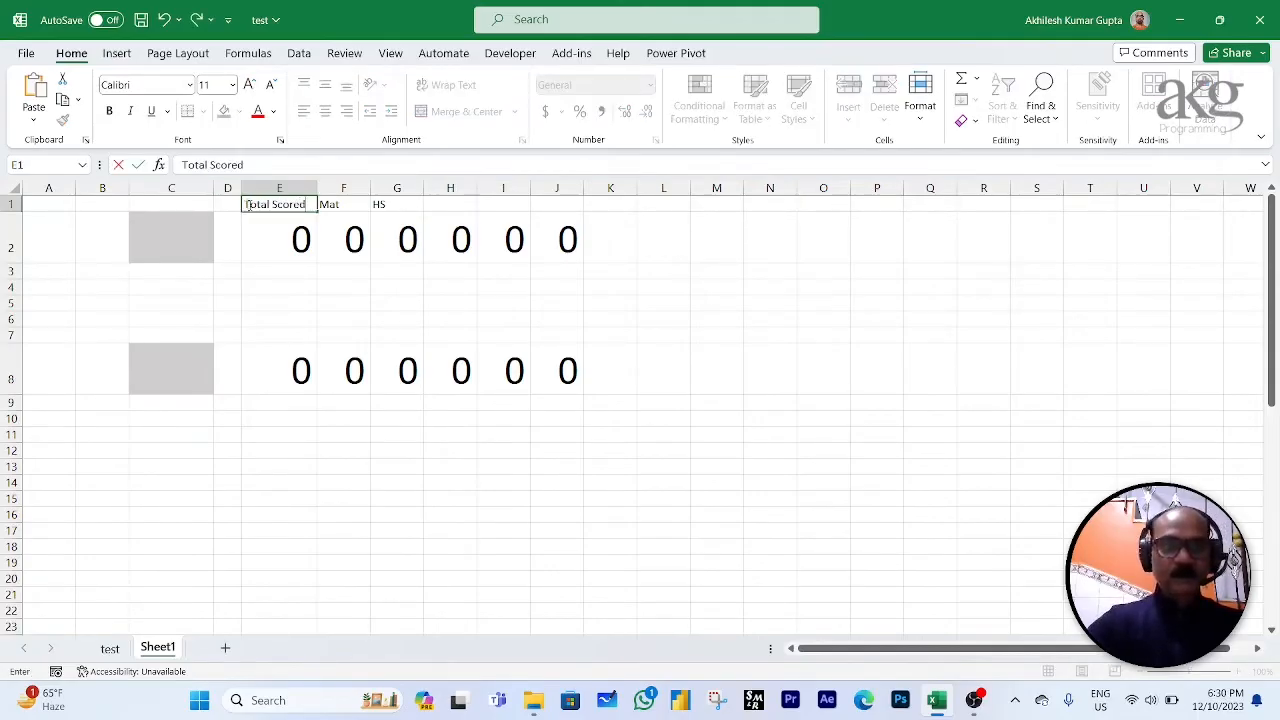
key(Tab)
Step: Replace the sum range in G8's SUMIF formula with test!$I$2:$I$51 copied from G2
click(407, 244)
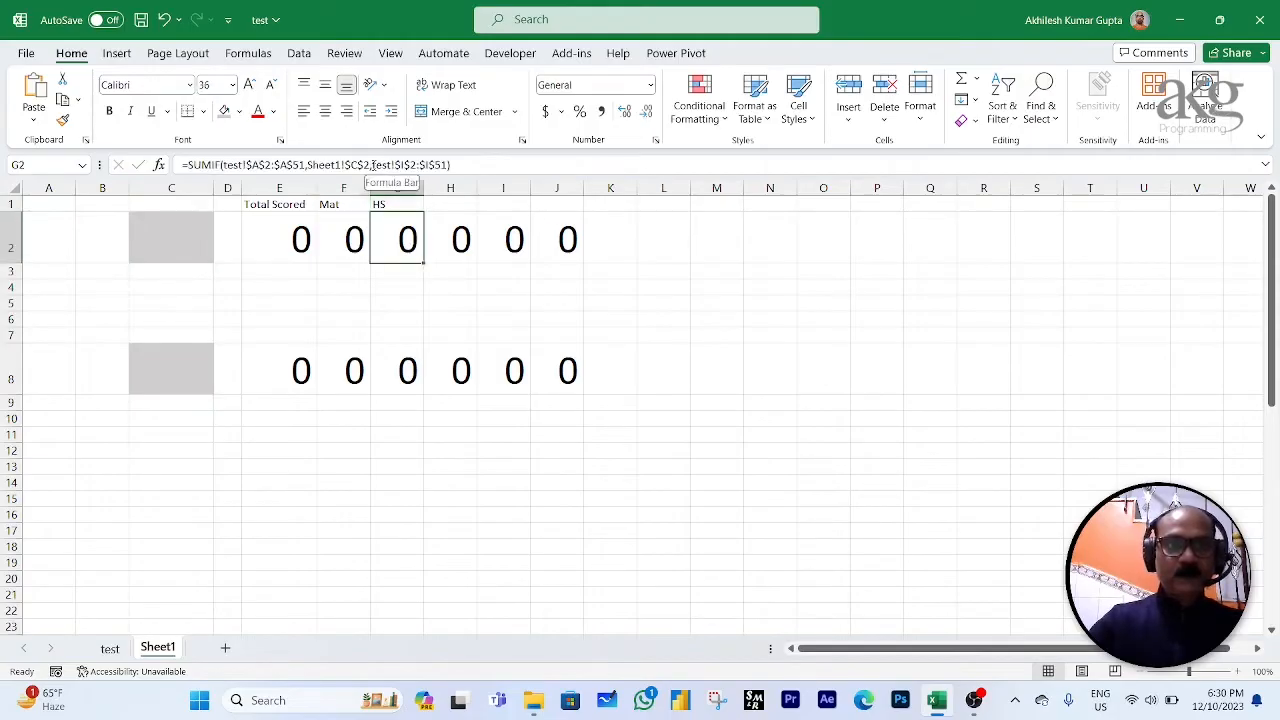
drag(373, 165, 447, 167)
key(ctrl+c)
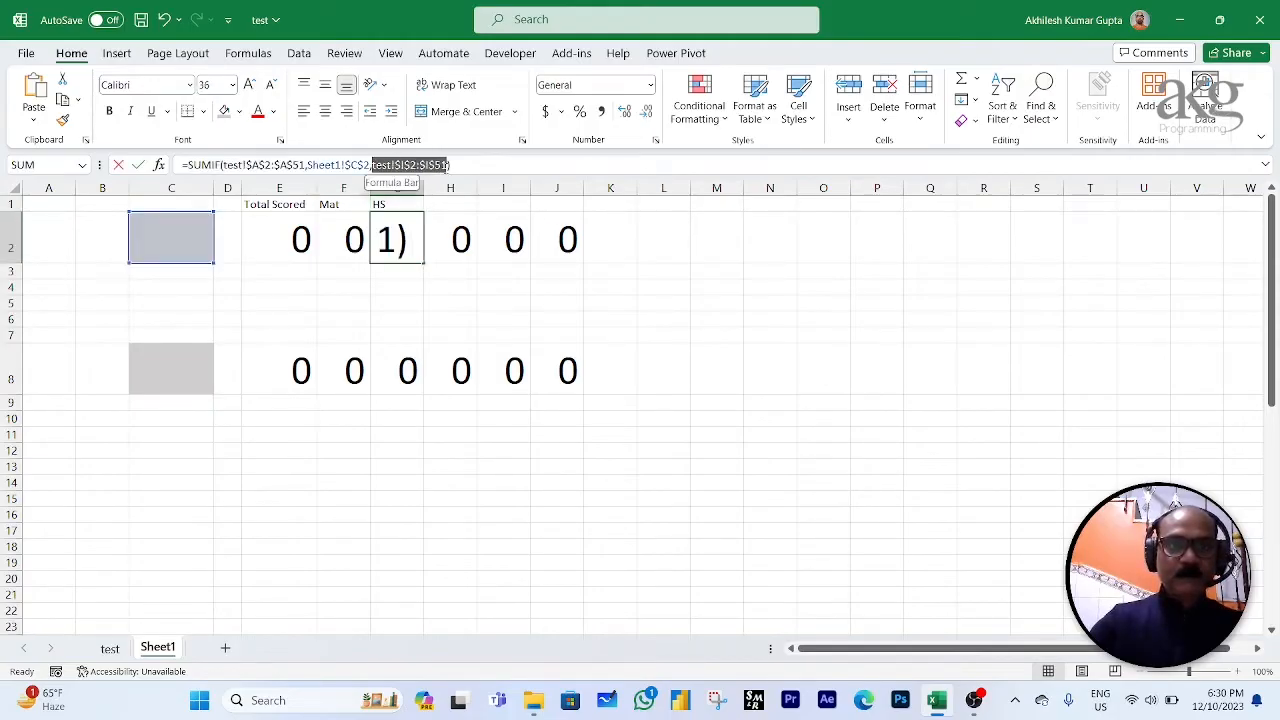
key(Escape)
click(420, 355)
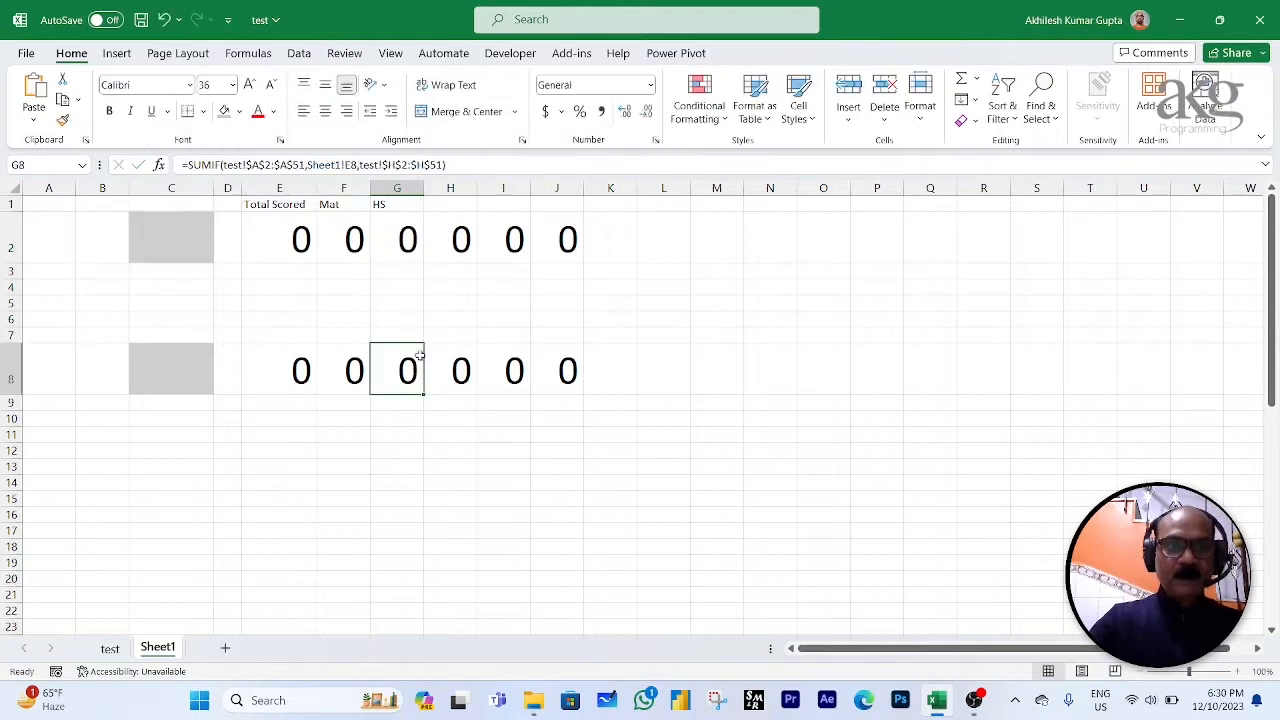
drag(359, 165, 441, 168)
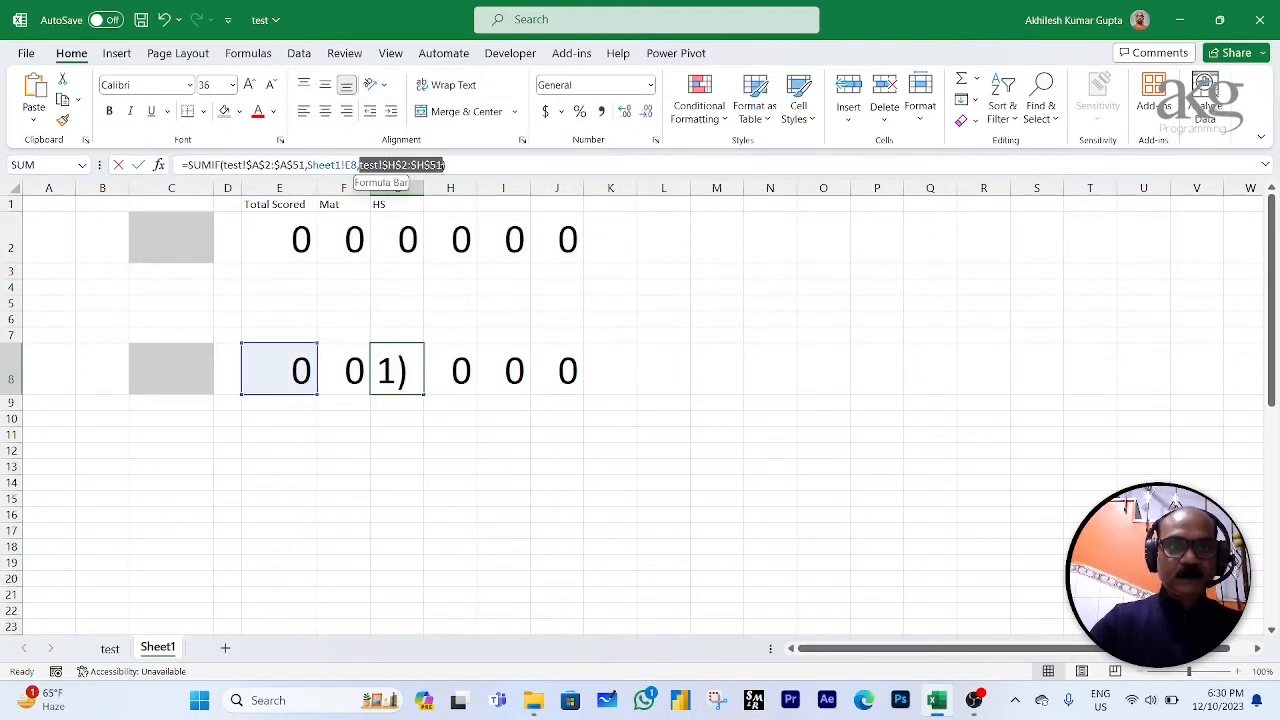
key(ctrl+v)
key(Return)
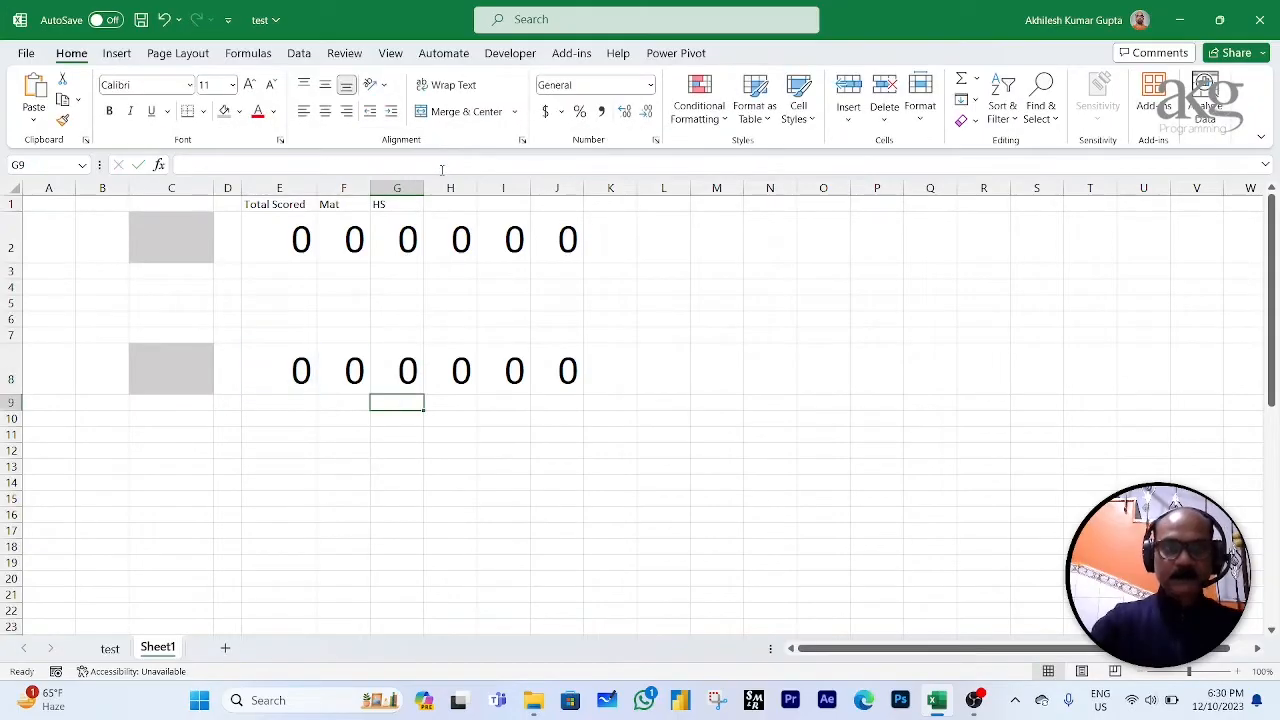
Step: Choose RT Ponting from the player list in C2
click(183, 237)
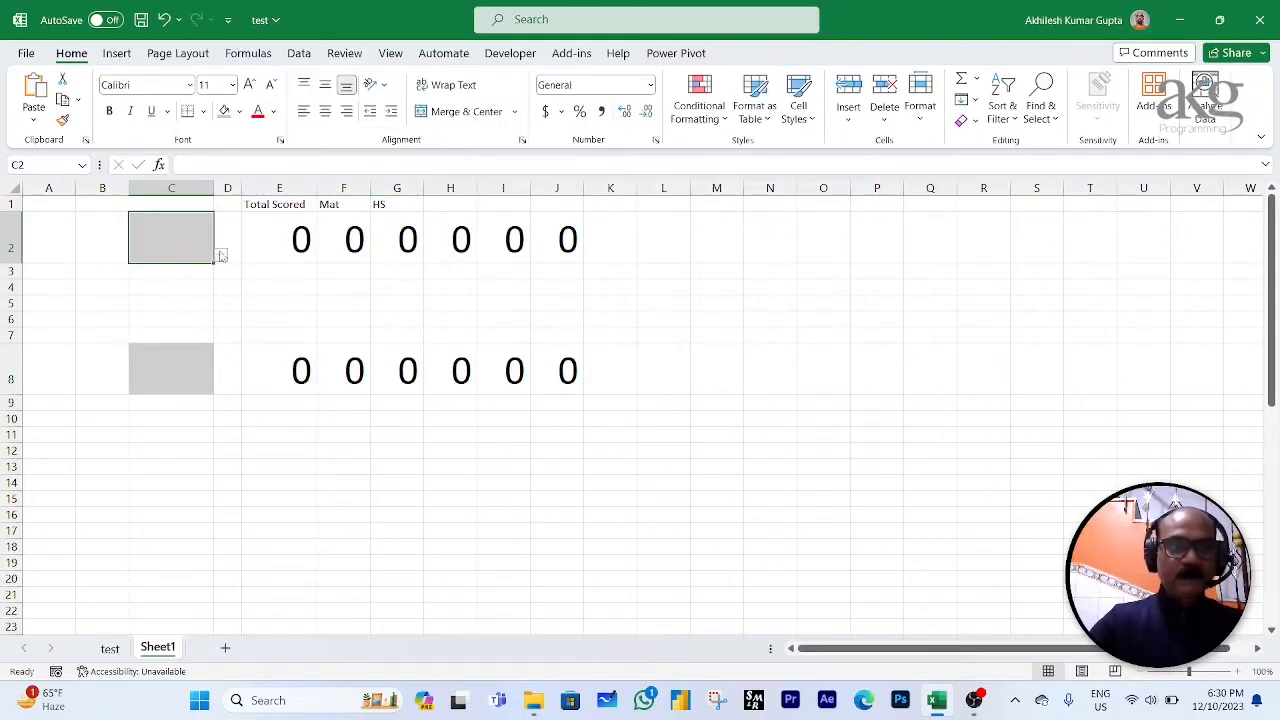
click(220, 255)
click(192, 285)
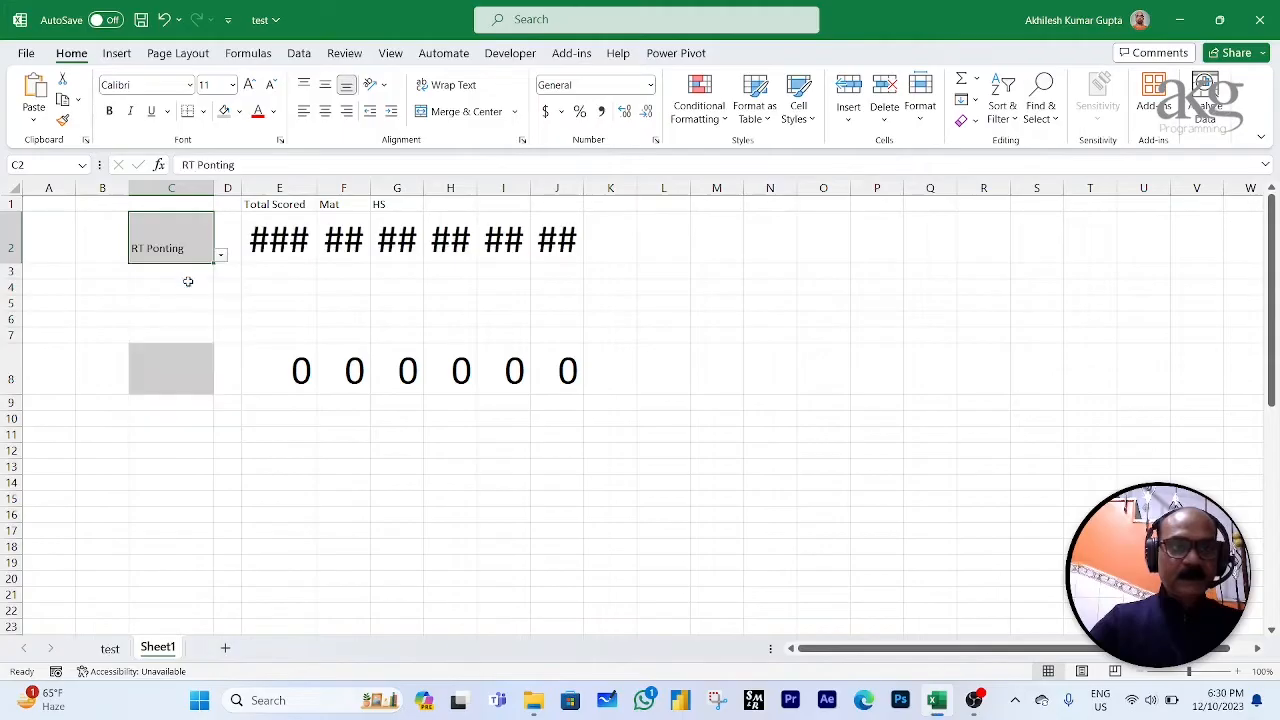
Step: Auto-fit the widths of columns E, F and G to their contents
double_click(312, 188)
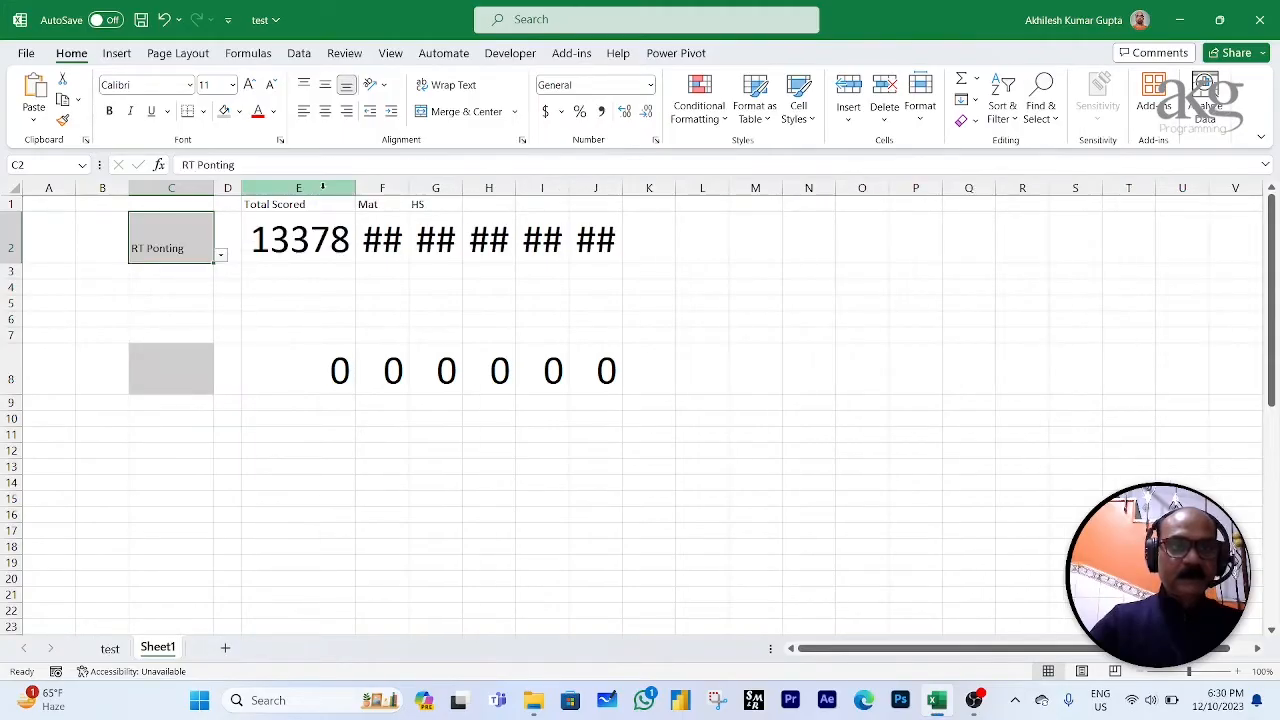
double_click(407, 188)
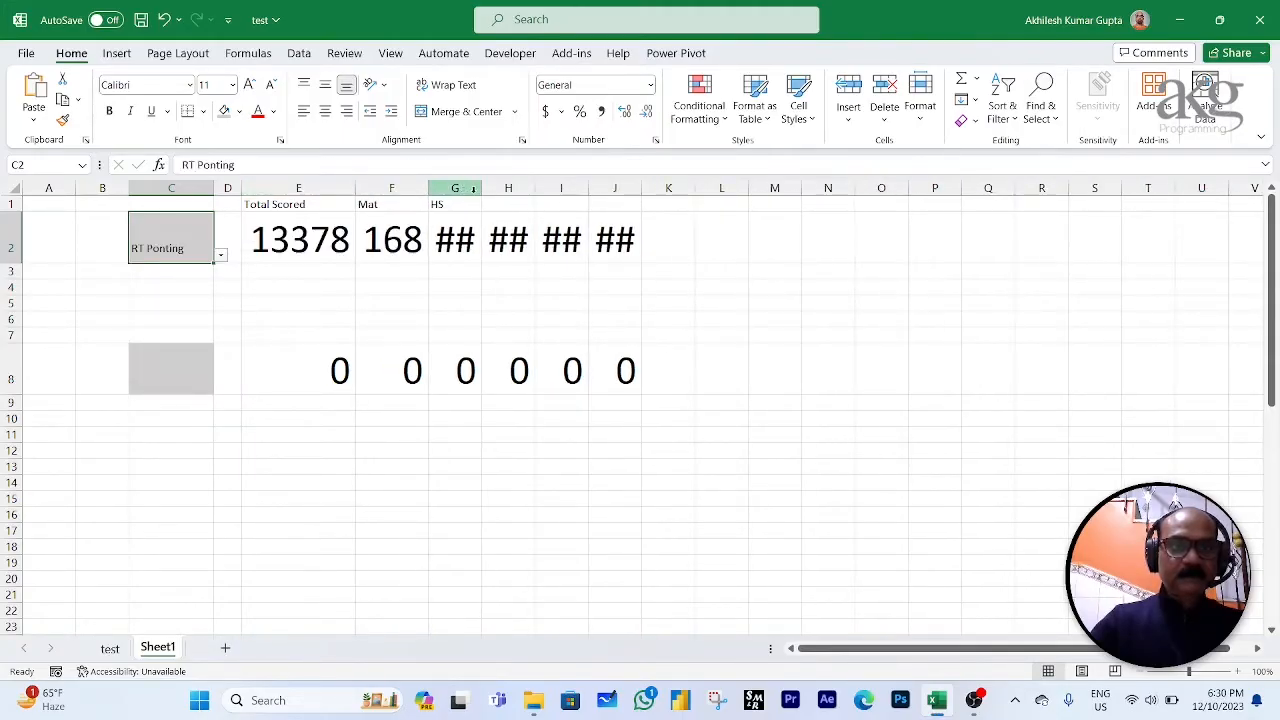
double_click(481, 188)
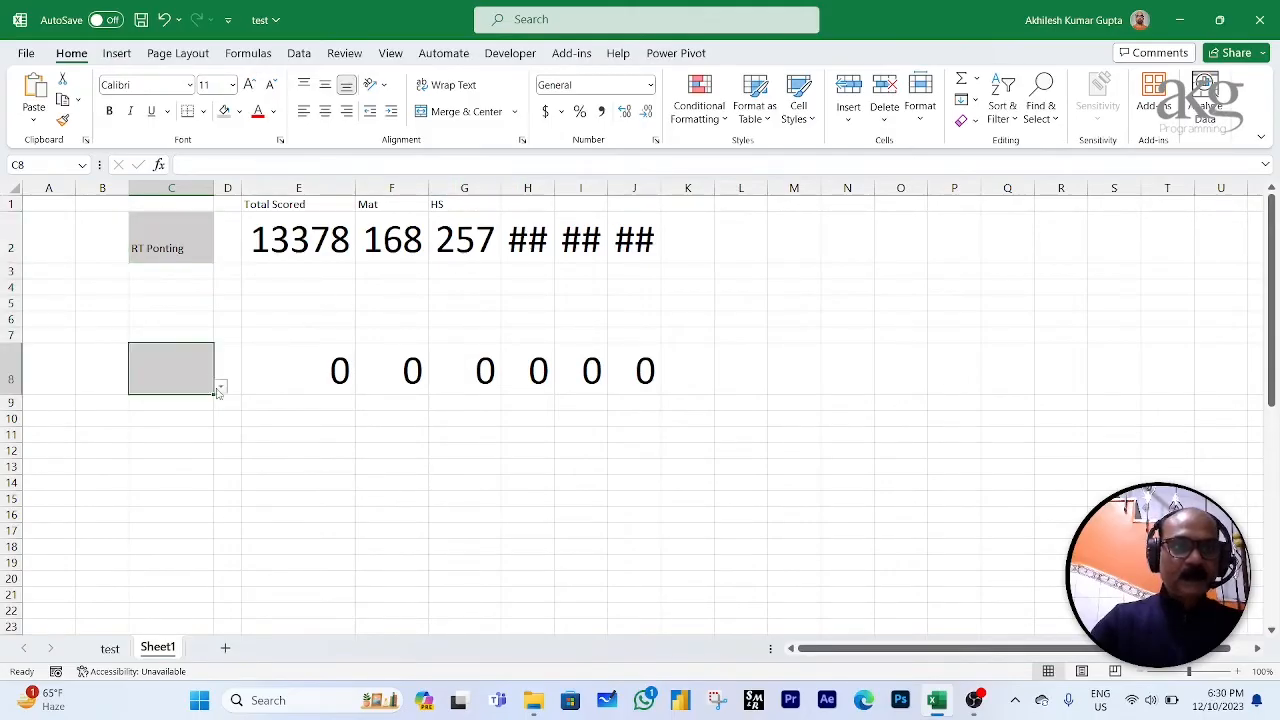
Step: Choose JH Kallis as the player in C8 and fill E8's SUMIF formula across row 8 through J8
click(221, 386)
click(184, 432)
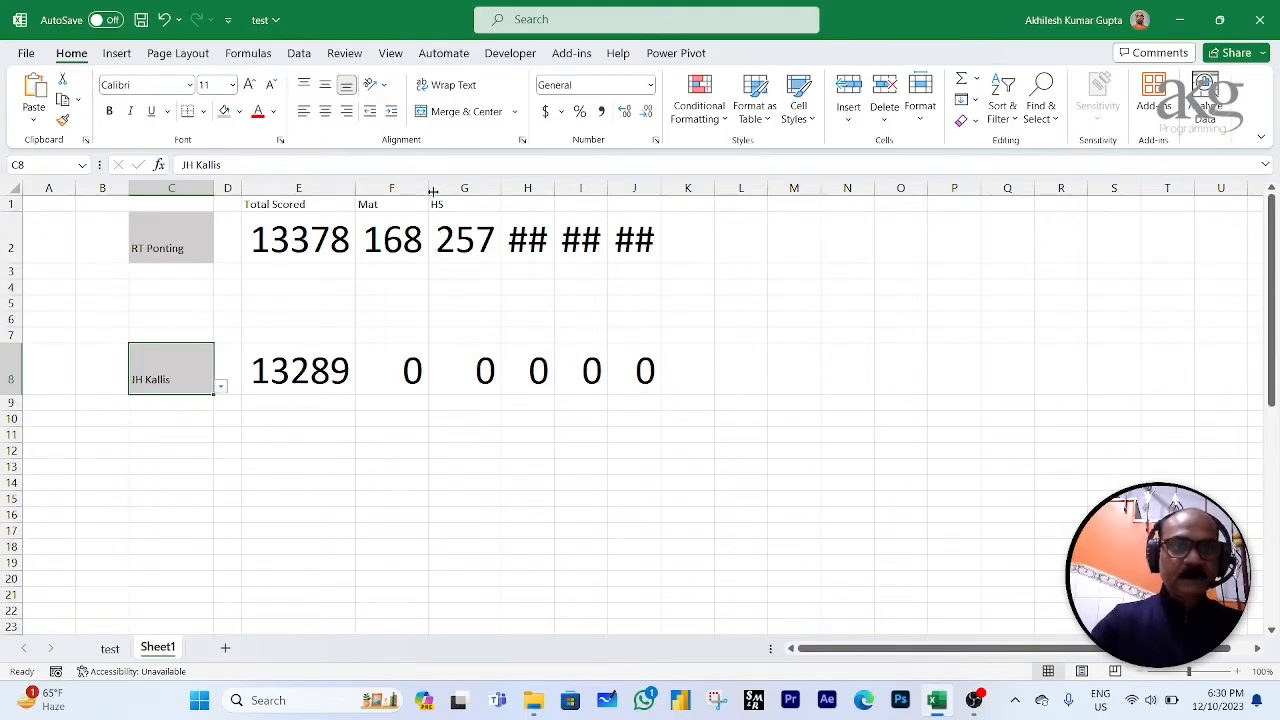
click(392, 368)
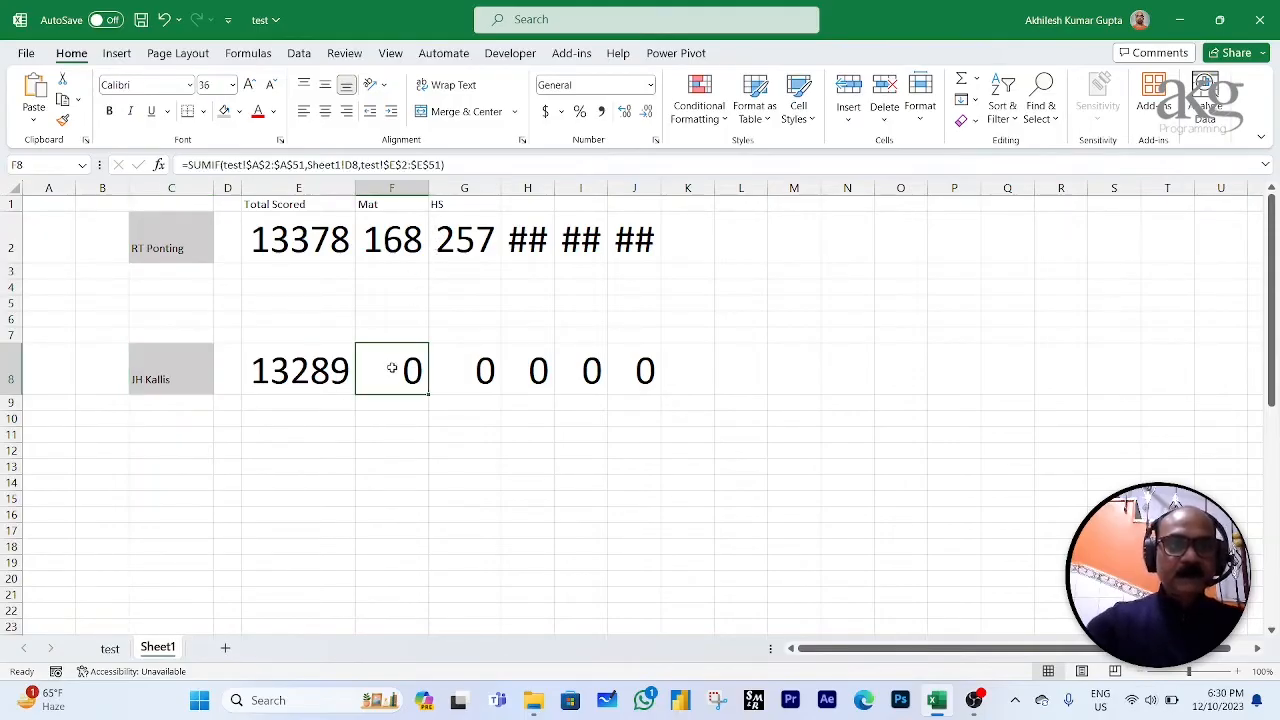
click(307, 372)
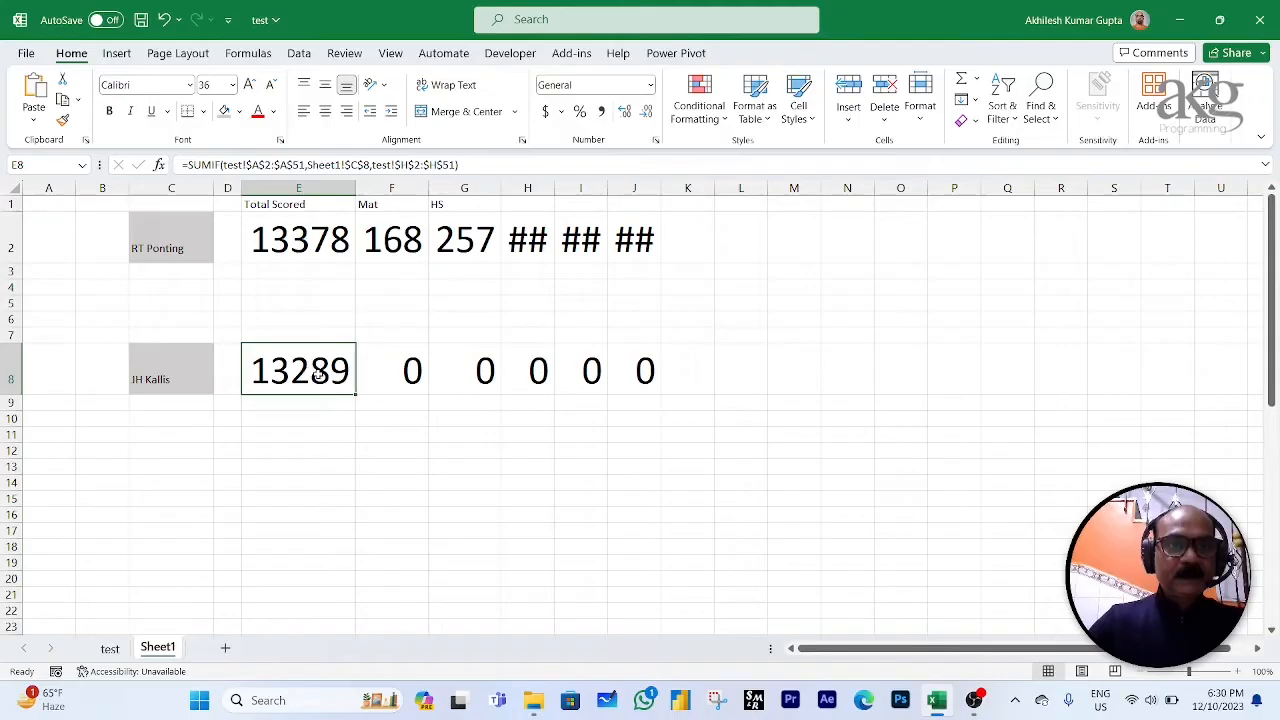
key(ctrl+shift+Right)
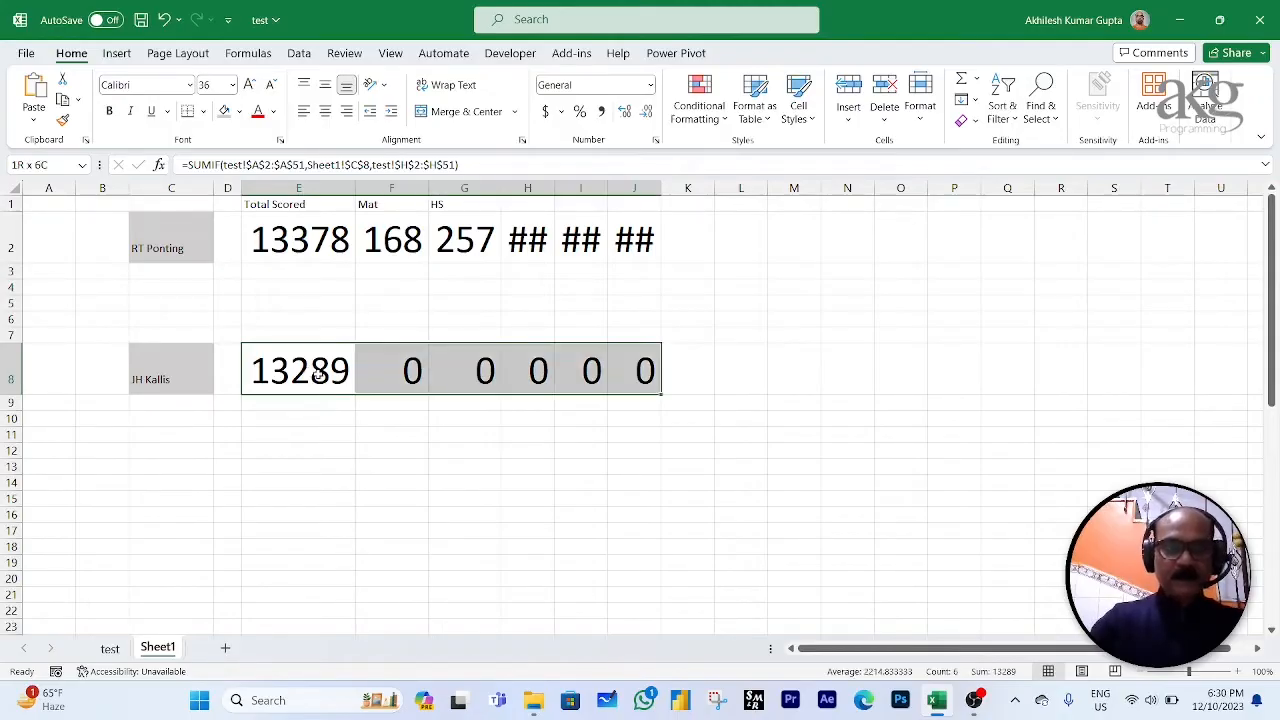
key(ctrl+r)
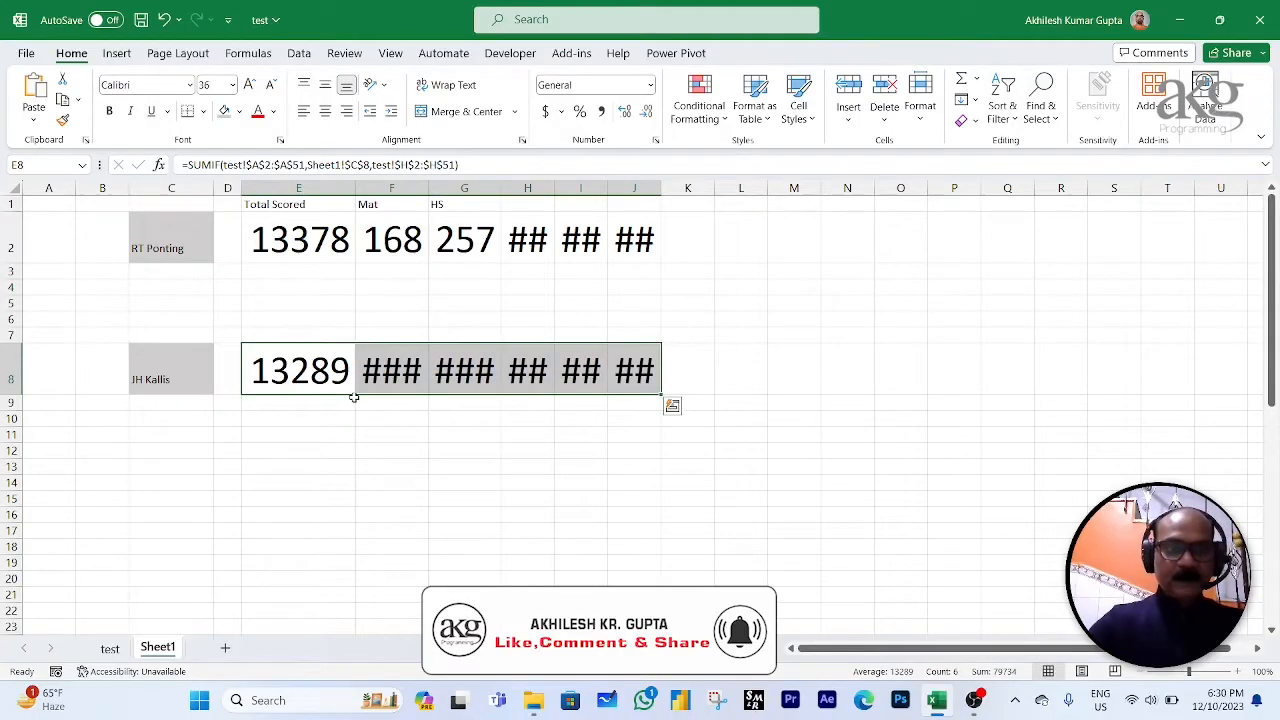
Step: Replace the sum range in F8's SUMIF formula with the Mat range test!$E$2:$E$51 copied from F2
click(386, 376)
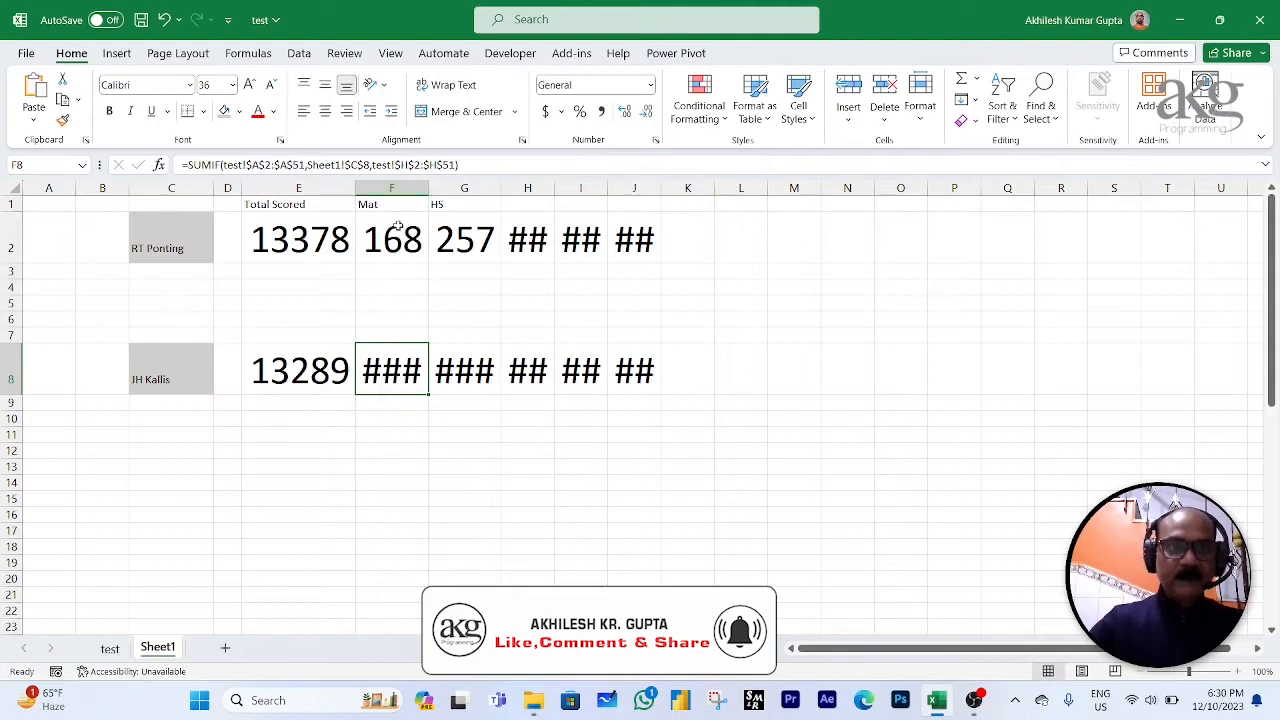
click(396, 237)
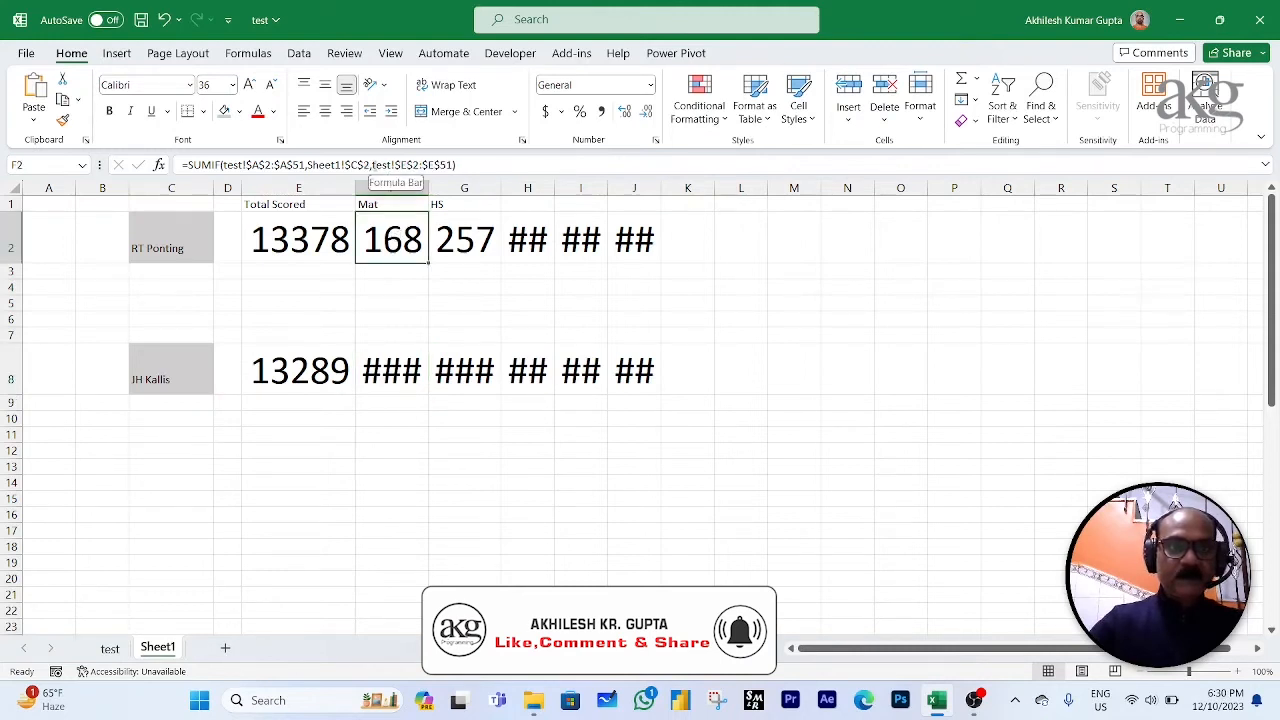
drag(373, 165, 447, 167)
key(ctrl+c)
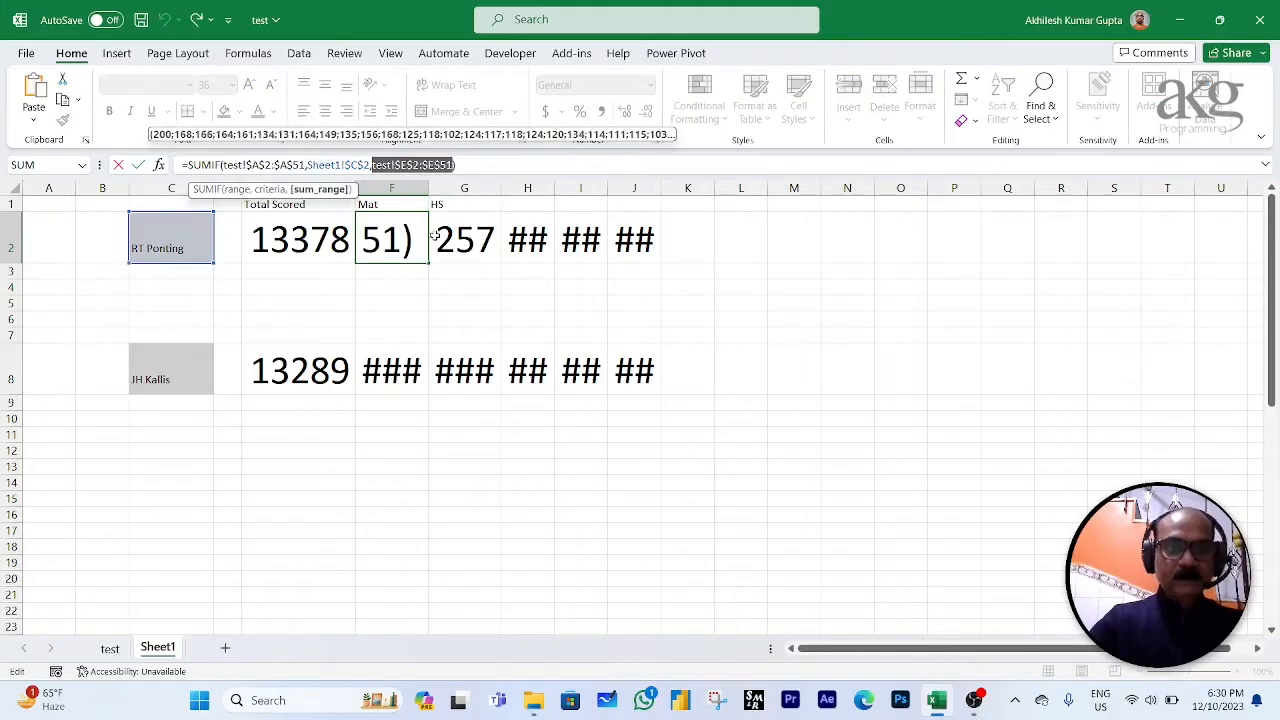
key(Escape)
click(396, 362)
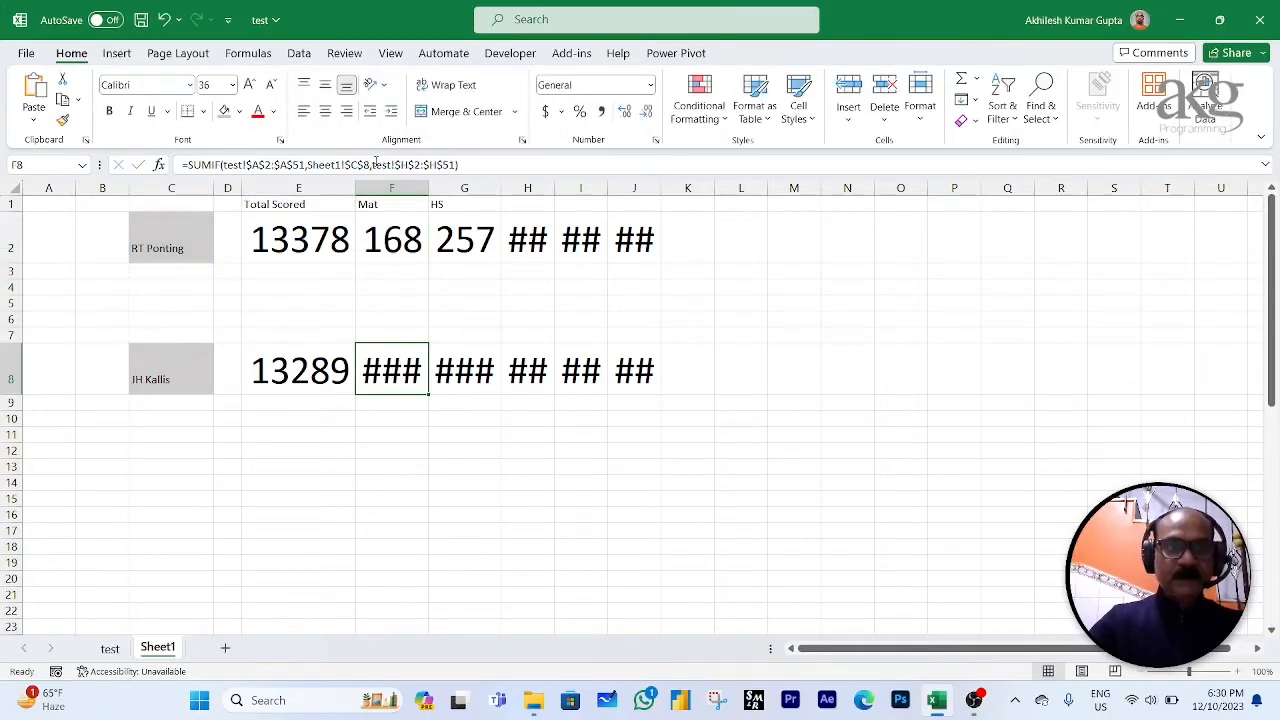
drag(373, 165, 452, 165)
key(ctrl+v)
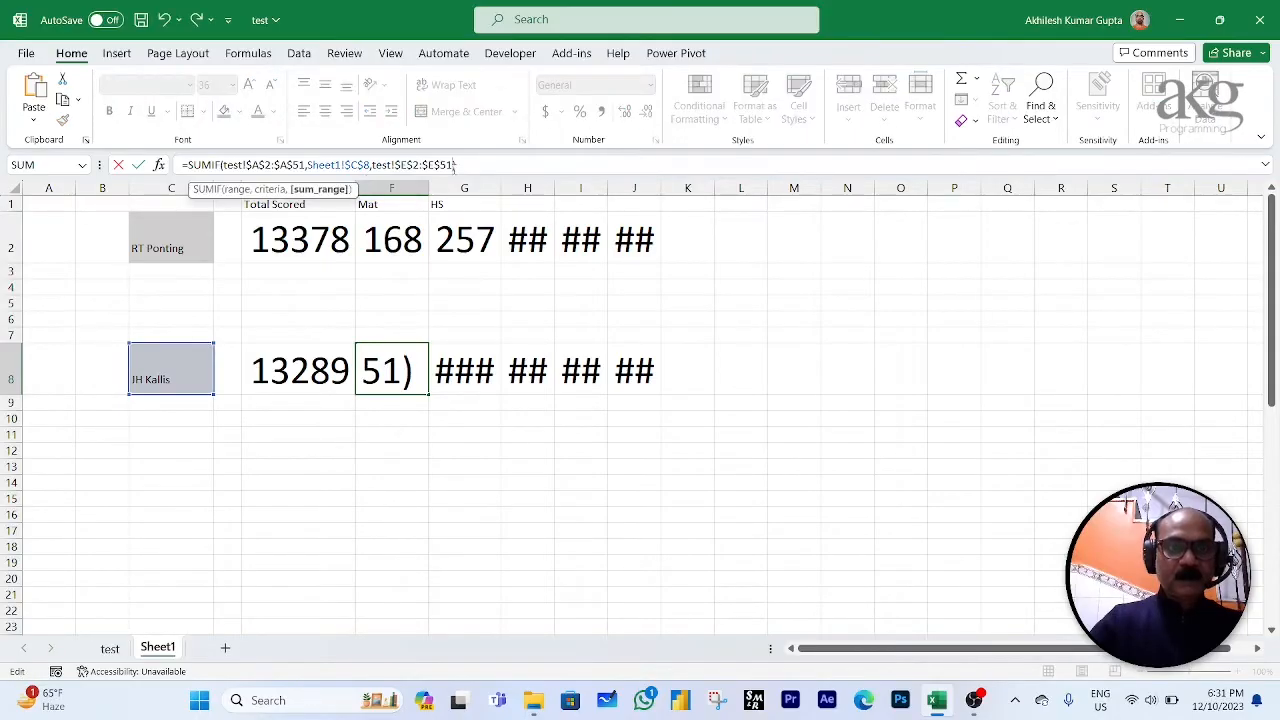
key(Return)
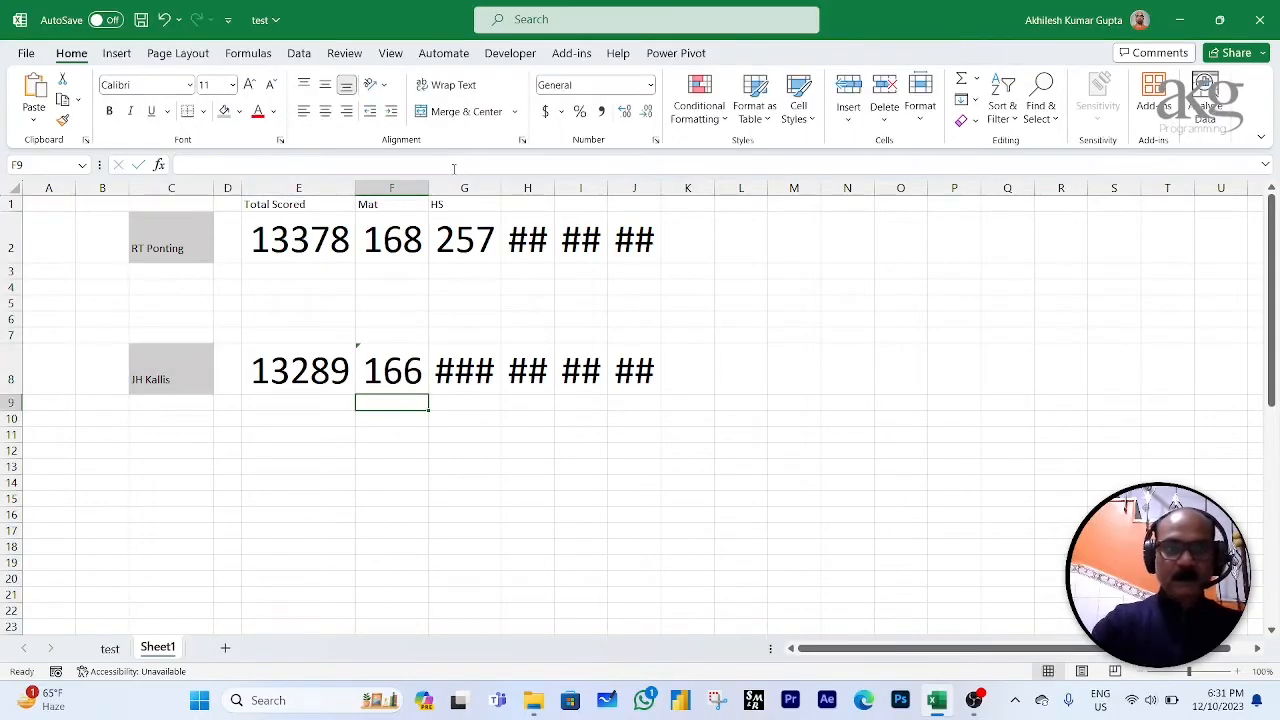
Step: Change the sum range in G8's SUMIF formula to the HS range test!$I$2:$I$51 used in G2
click(452, 231)
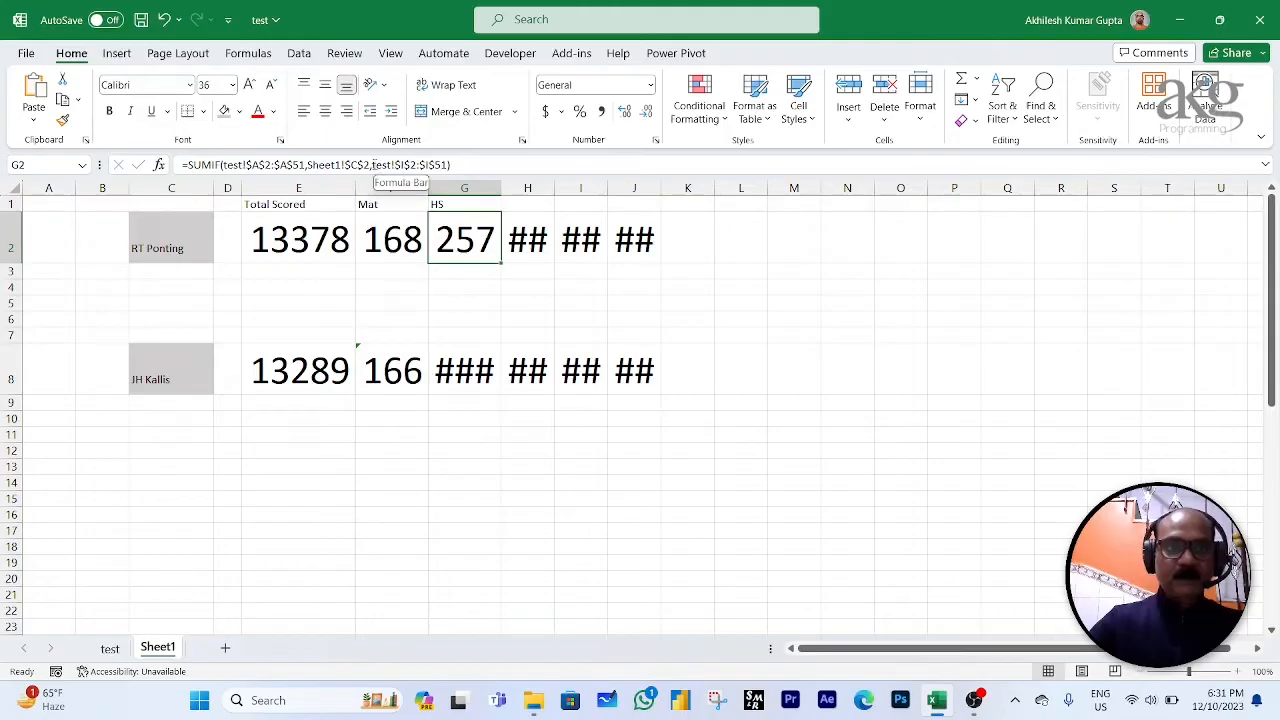
drag(373, 165, 446, 165)
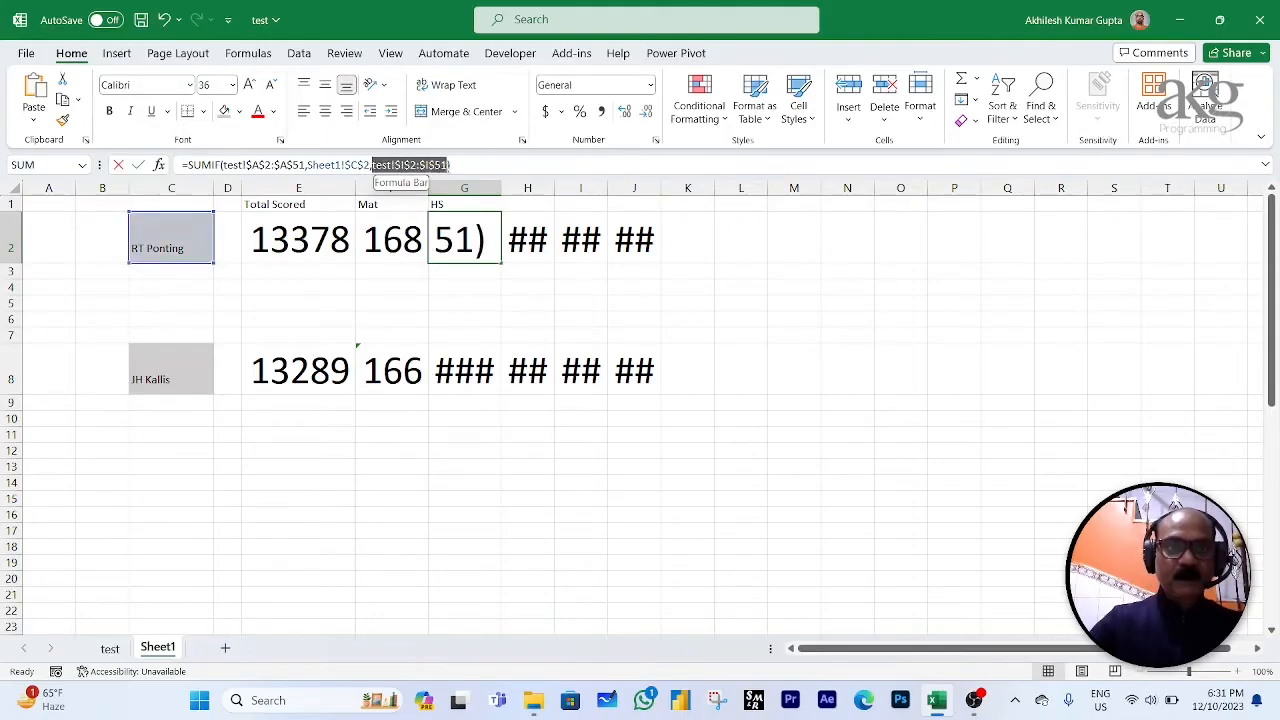
key(Escape)
click(465, 372)
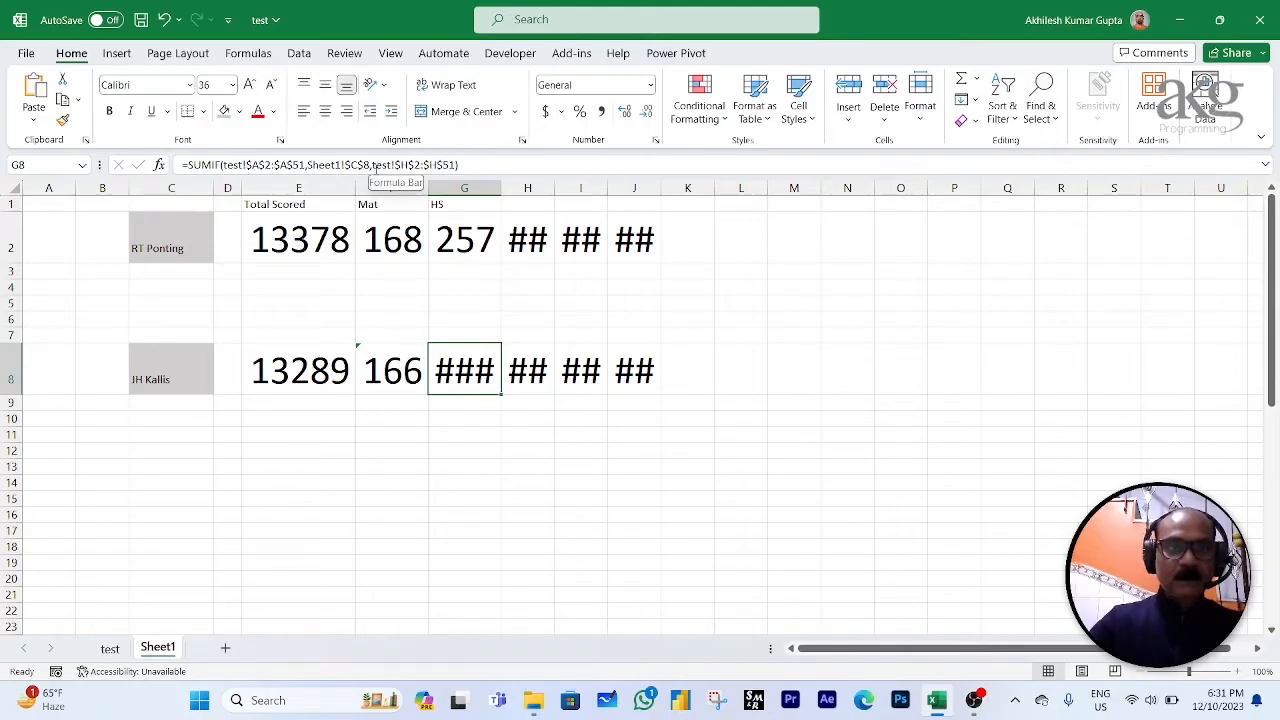
drag(372, 165, 456, 166)
text(test!$I$2:$I$51)
key(Return)
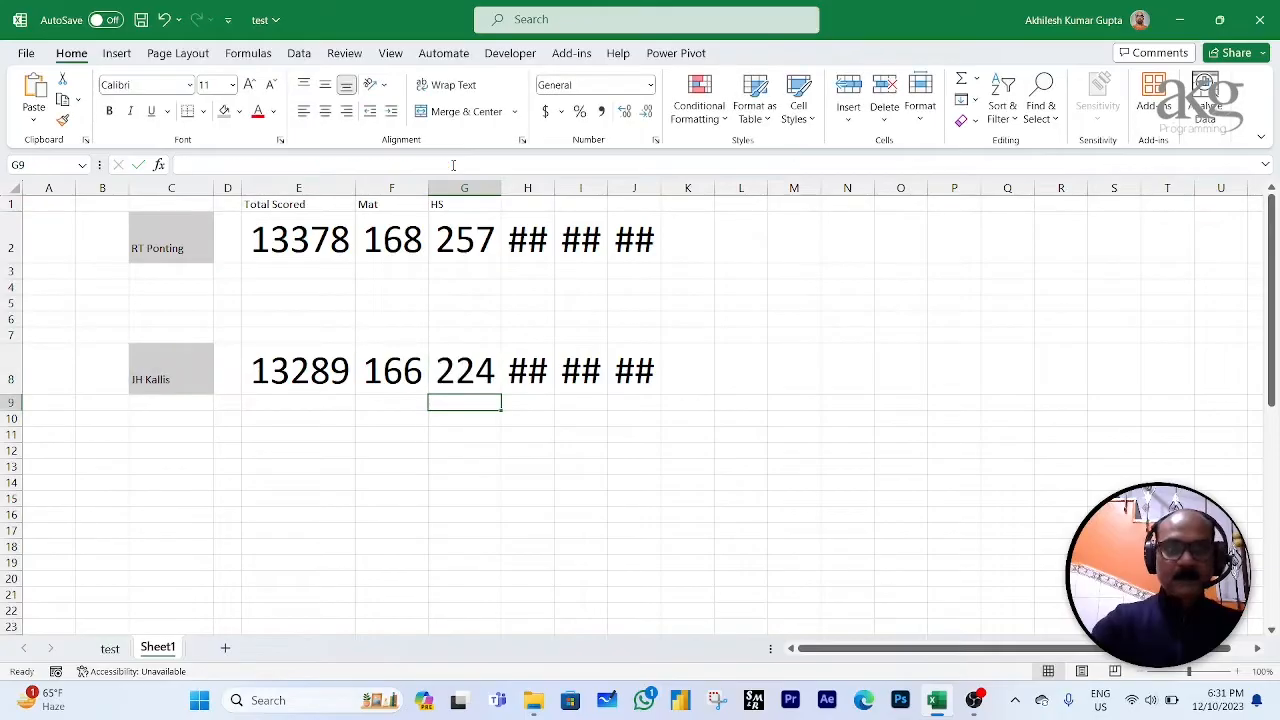
Step: Replace the sum range in H2's SUMIF formula with the absolute NO column range test!$G$2:$G$51
click(530, 242)
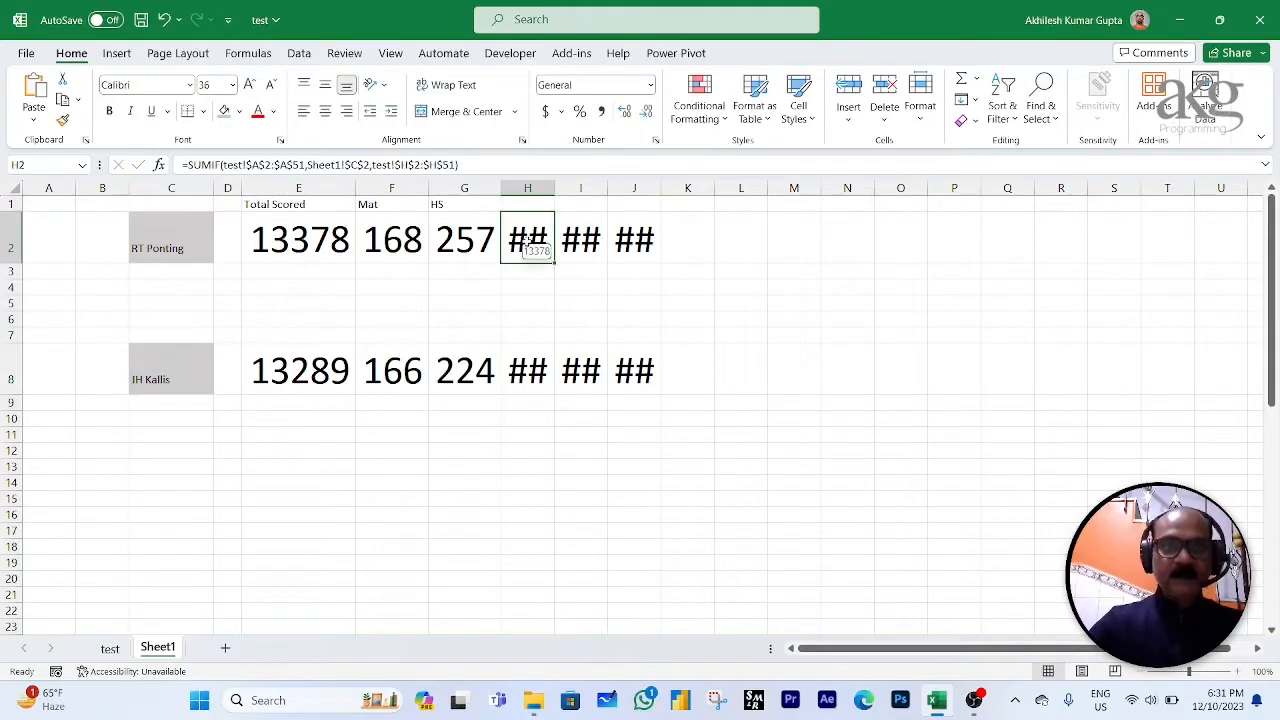
double_click(377, 165)
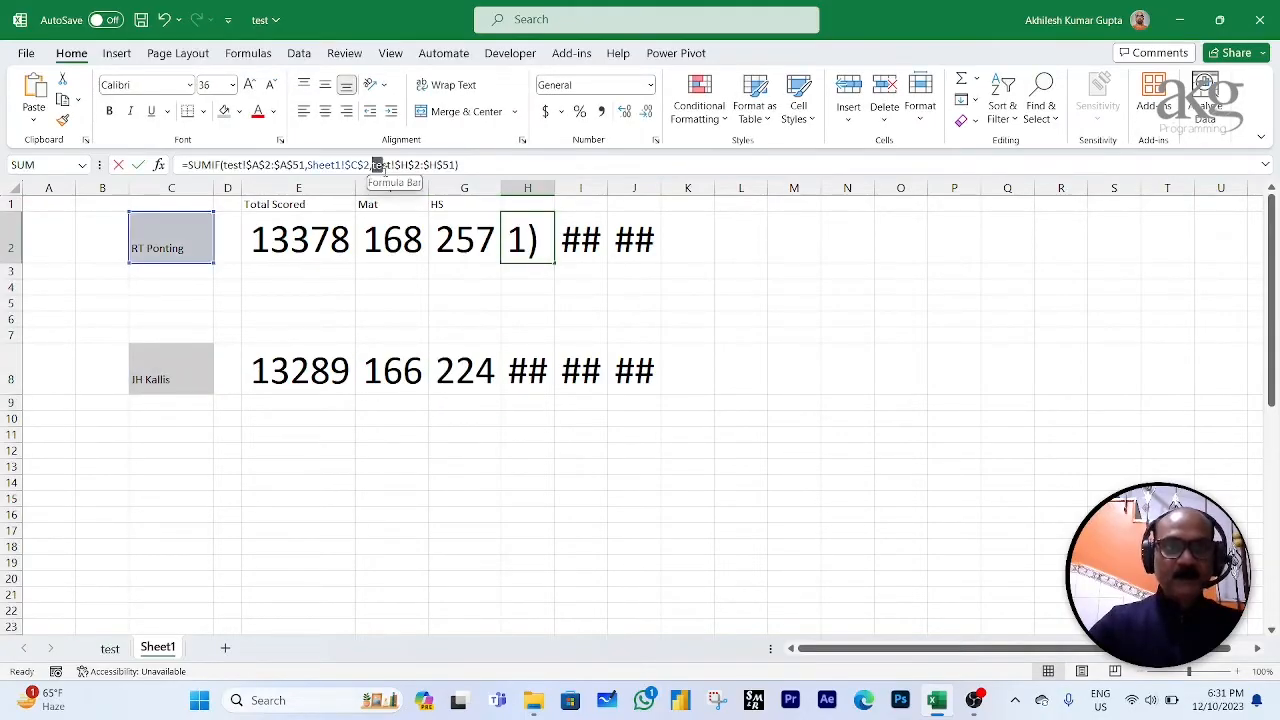
drag(380, 165, 458, 164)
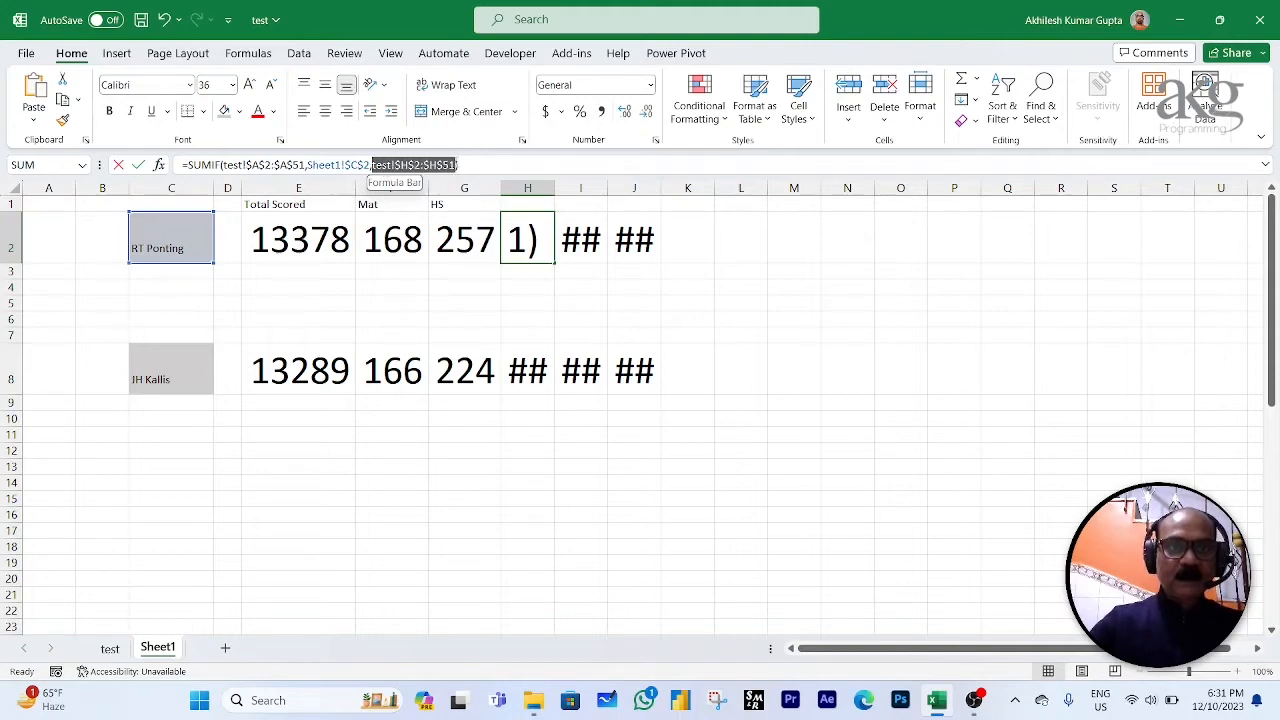
click(110, 648)
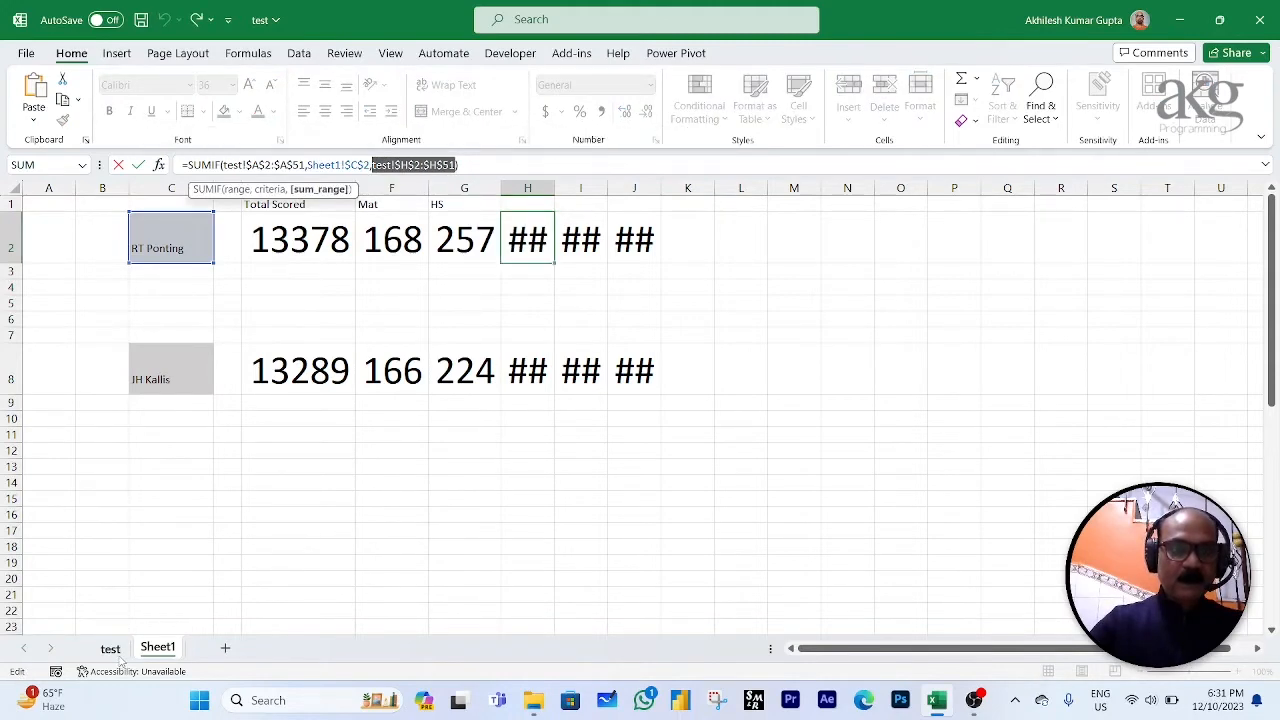
scroll(463, 364, up, 8)
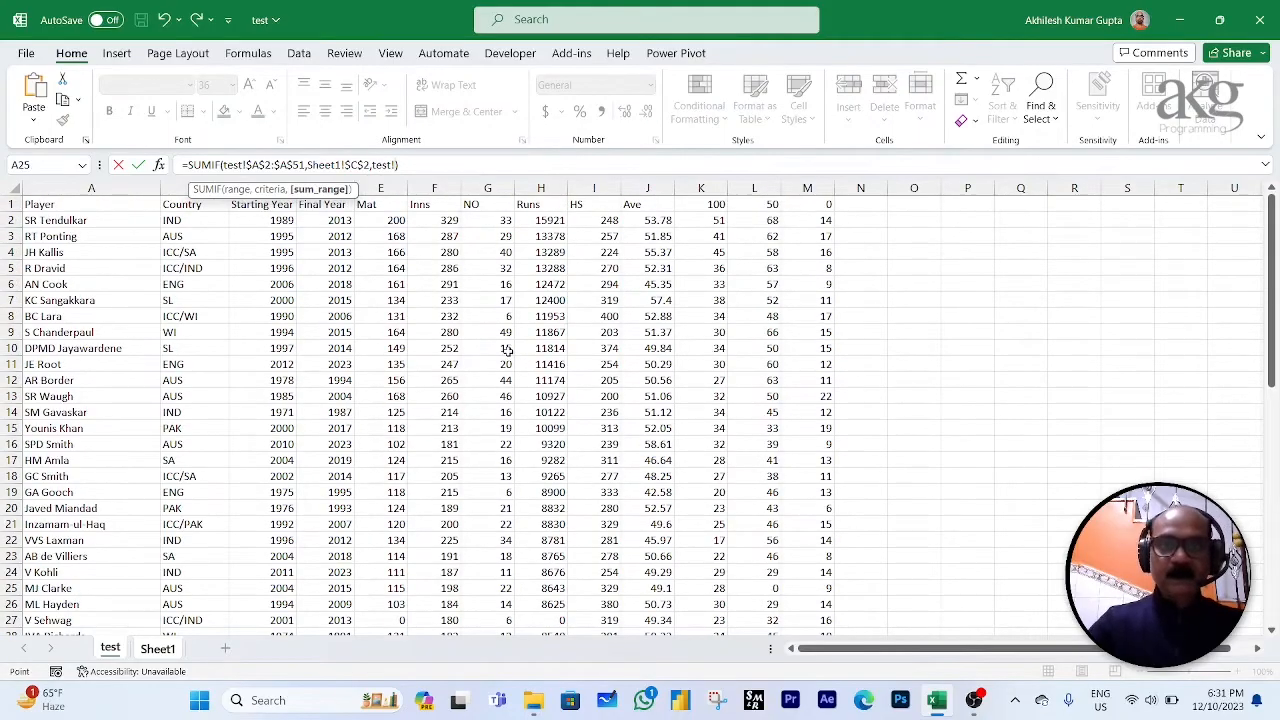
click(493, 219)
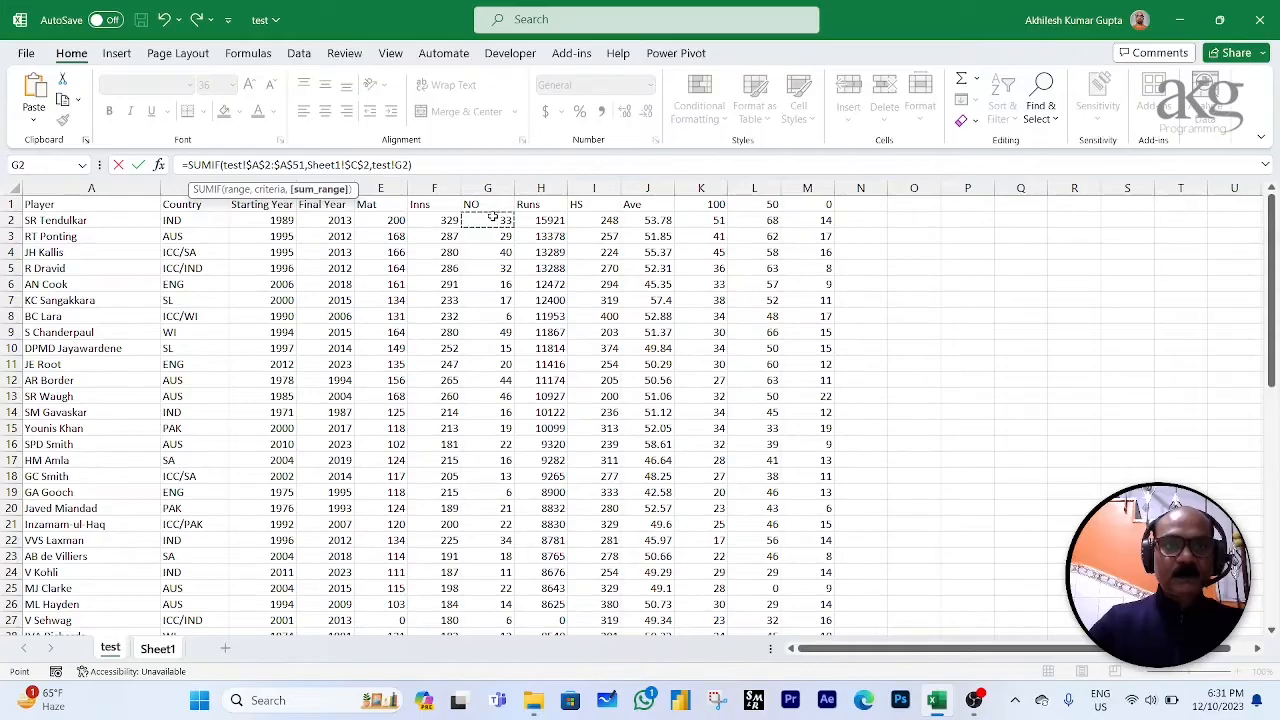
key(ctrl+shift+Down)
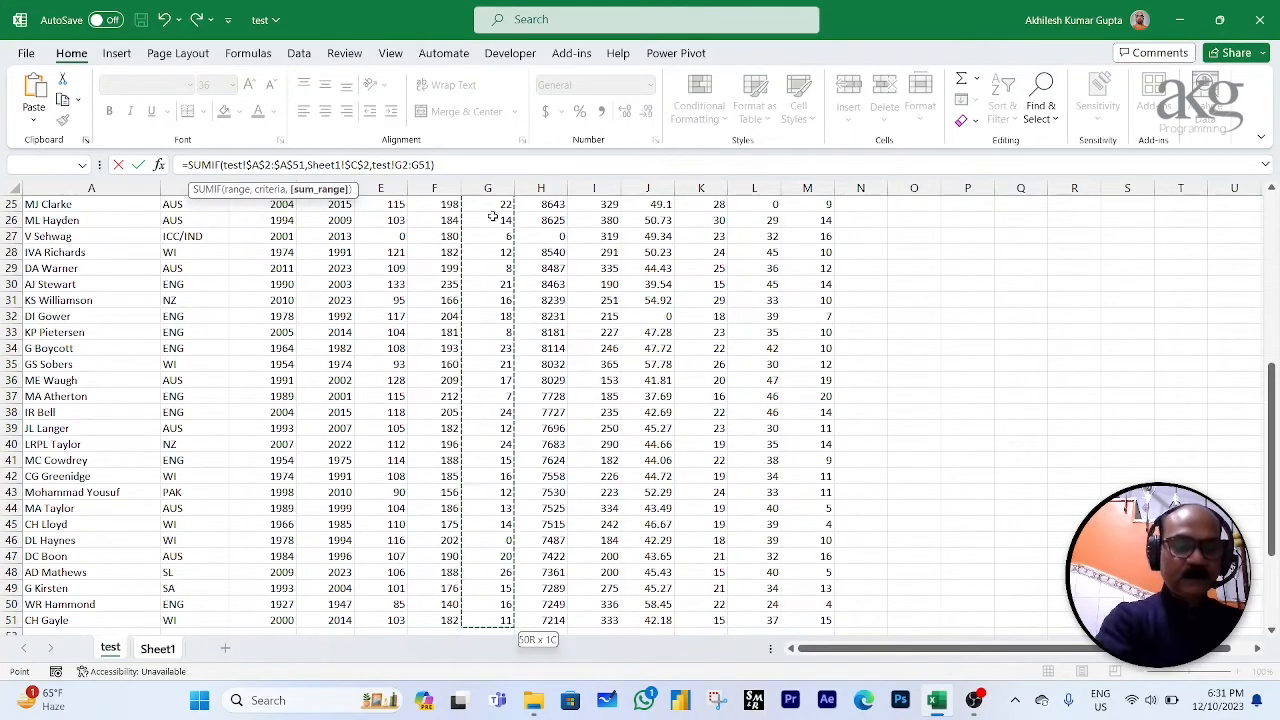
key(F4)
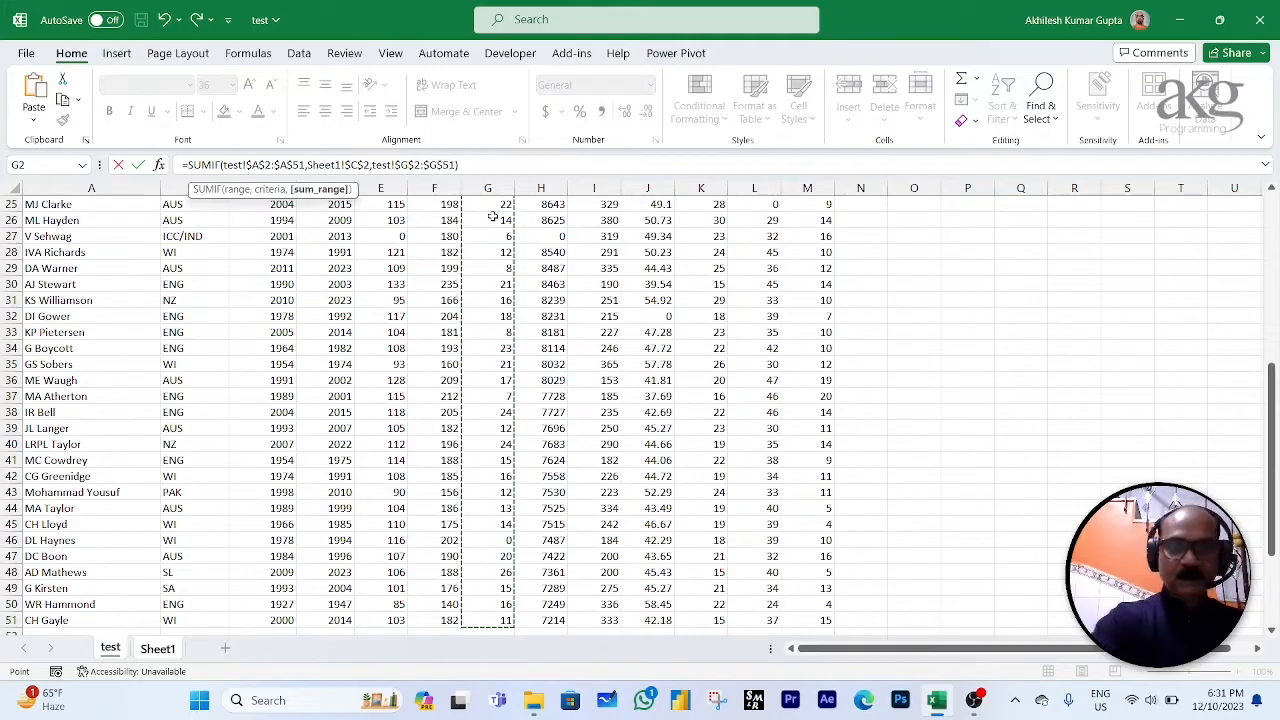
key(Return)
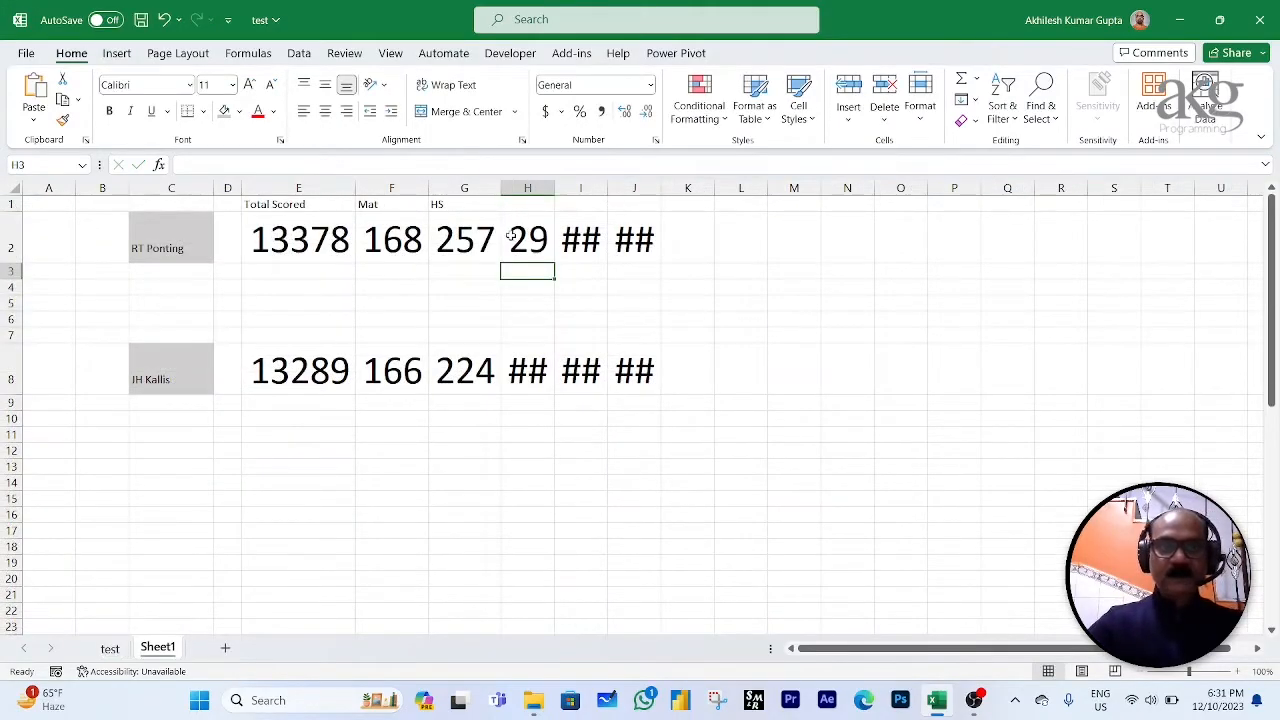
Step: Copy the sum range test!$G$2:$G$51 from H2's formula and substitute it for the sum range in H8's SUMIF formula
click(510, 236)
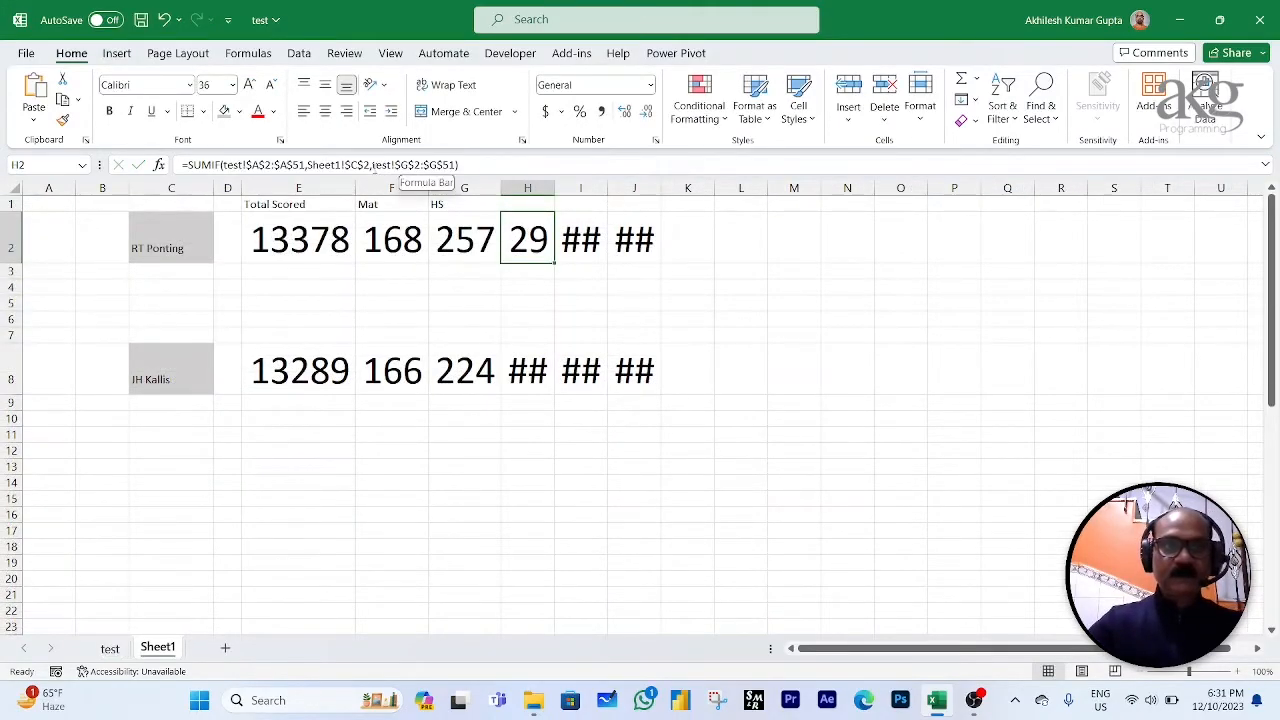
click(372, 164)
drag(372, 164, 452, 165)
key(ctrl+c)
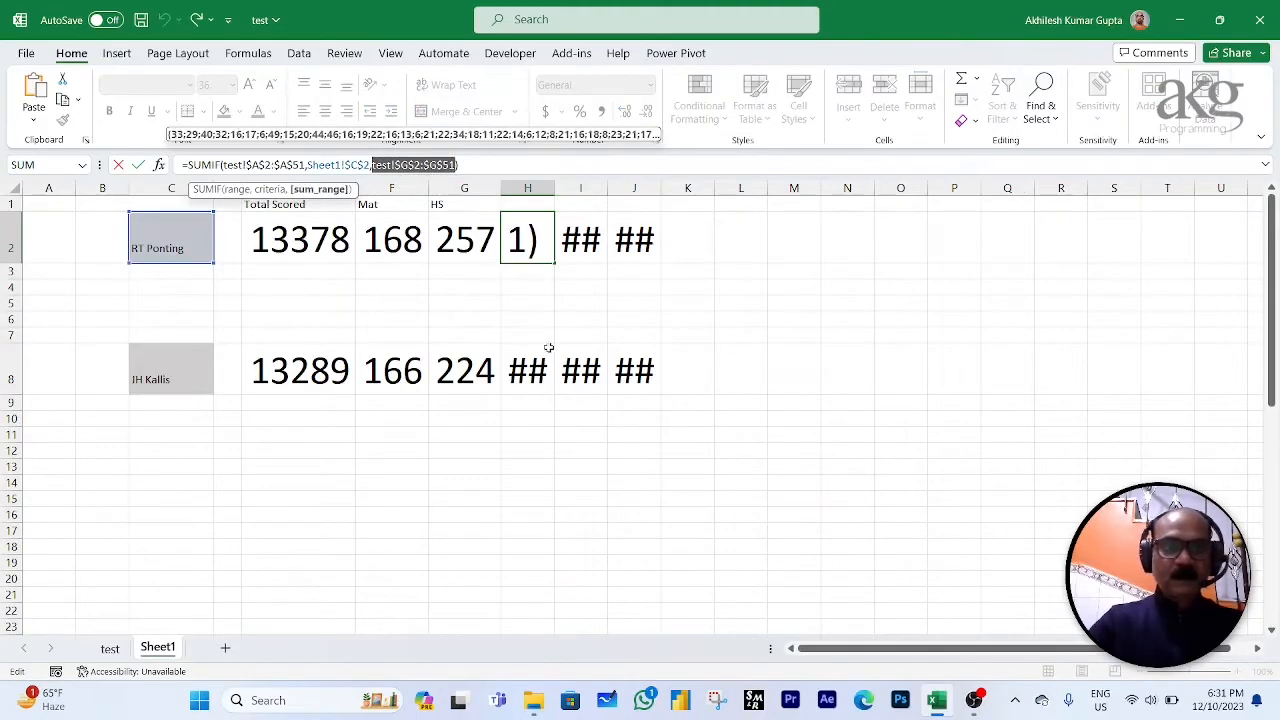
key(Escape)
click(545, 375)
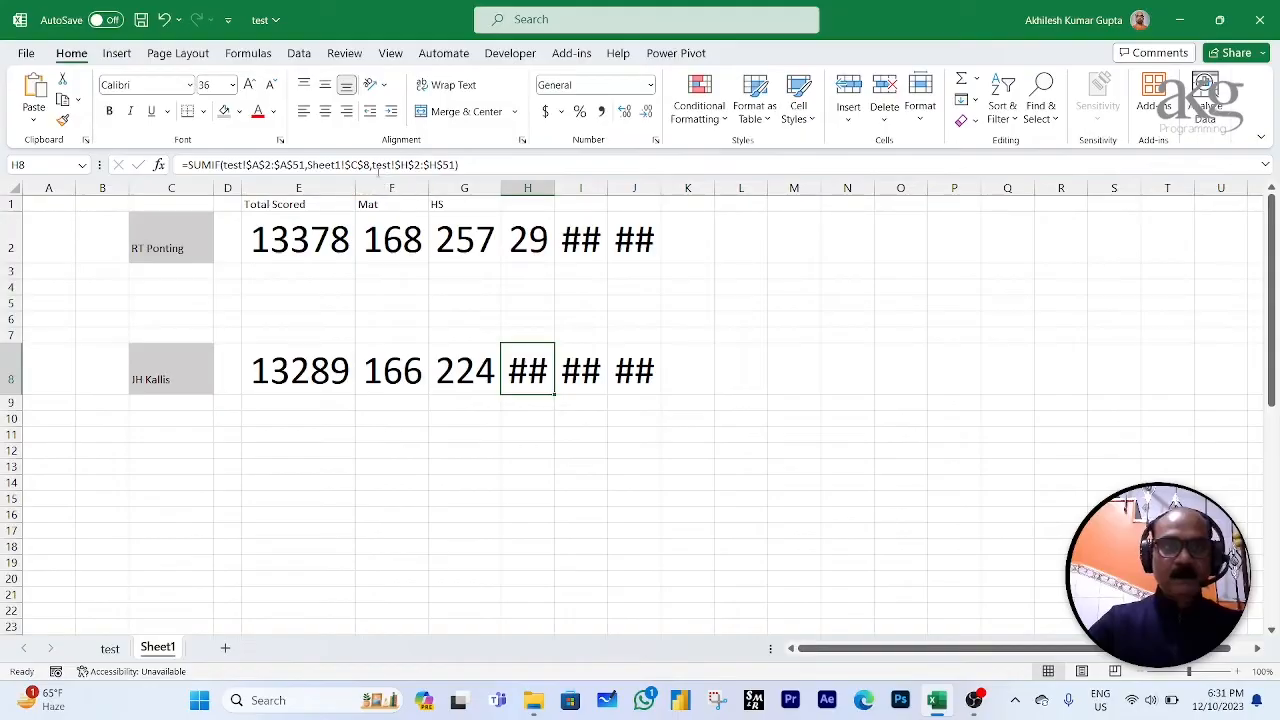
drag(372, 165, 460, 164)
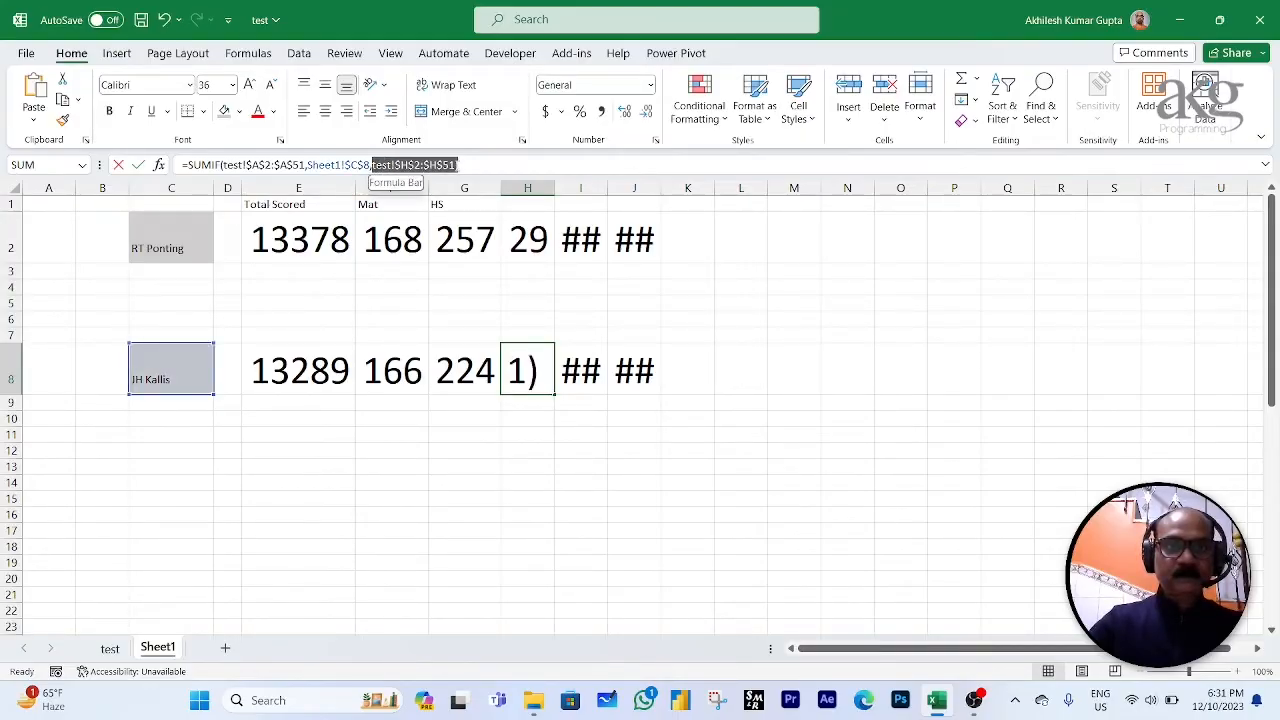
key(ctrl+v)
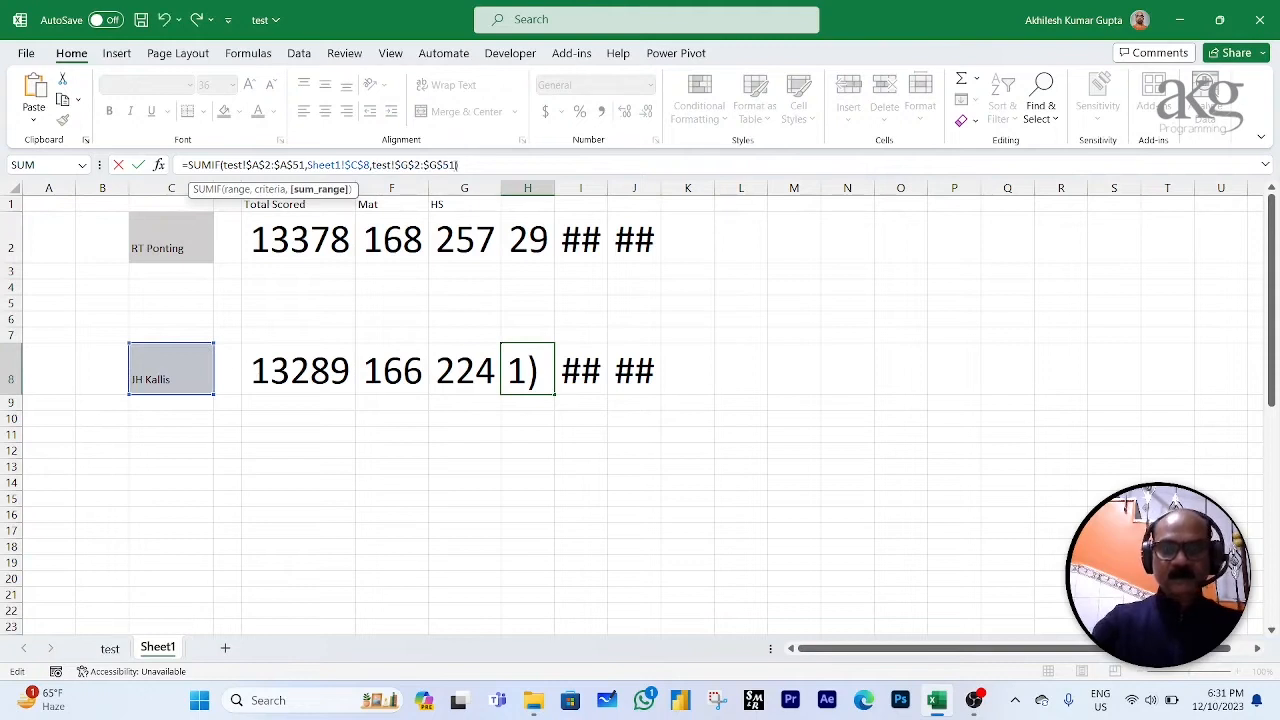
key(Return)
key(Up)
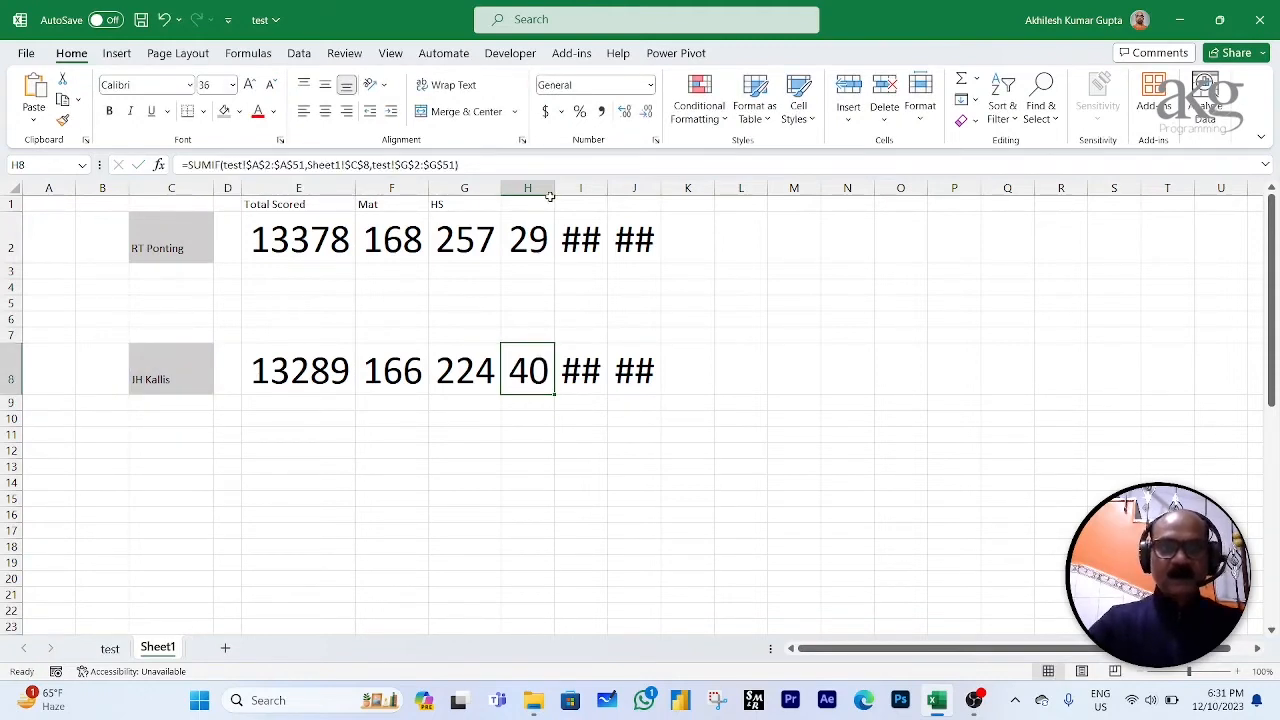
Step: Clear the contents of columns I and J and enter the heading NO in H1
drag(578, 189, 652, 203)
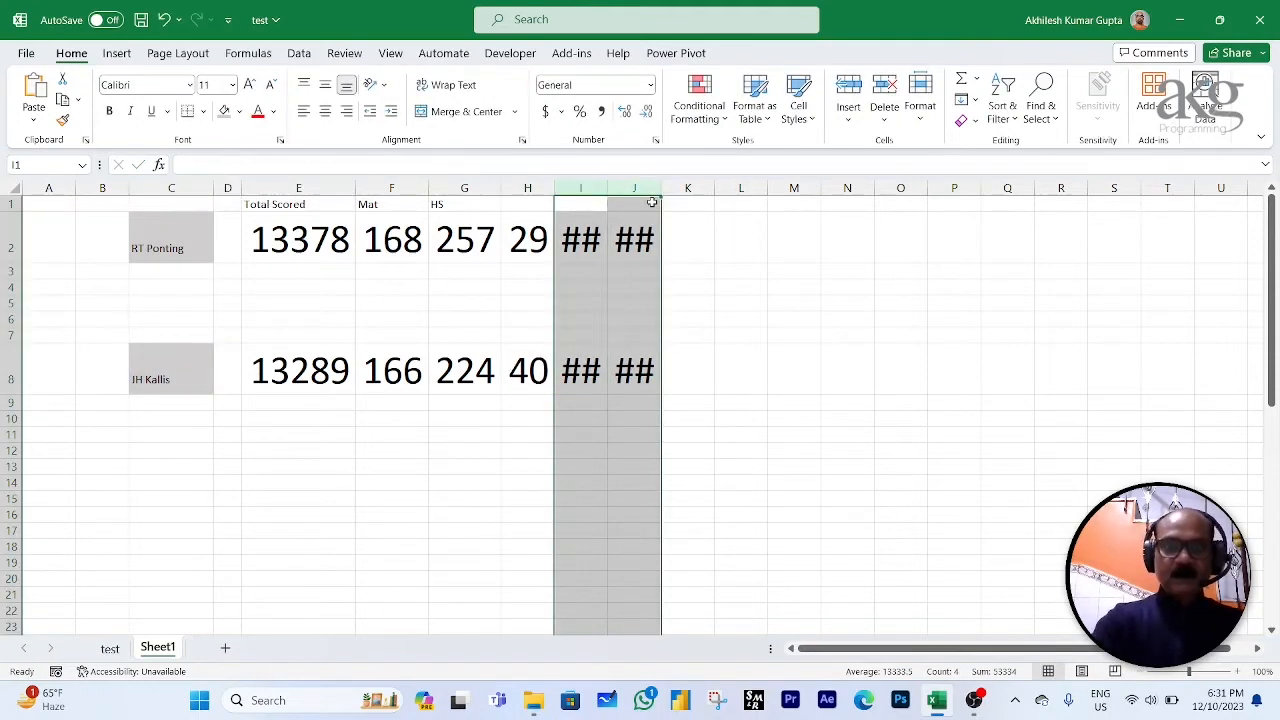
key(Delete)
click(530, 203)
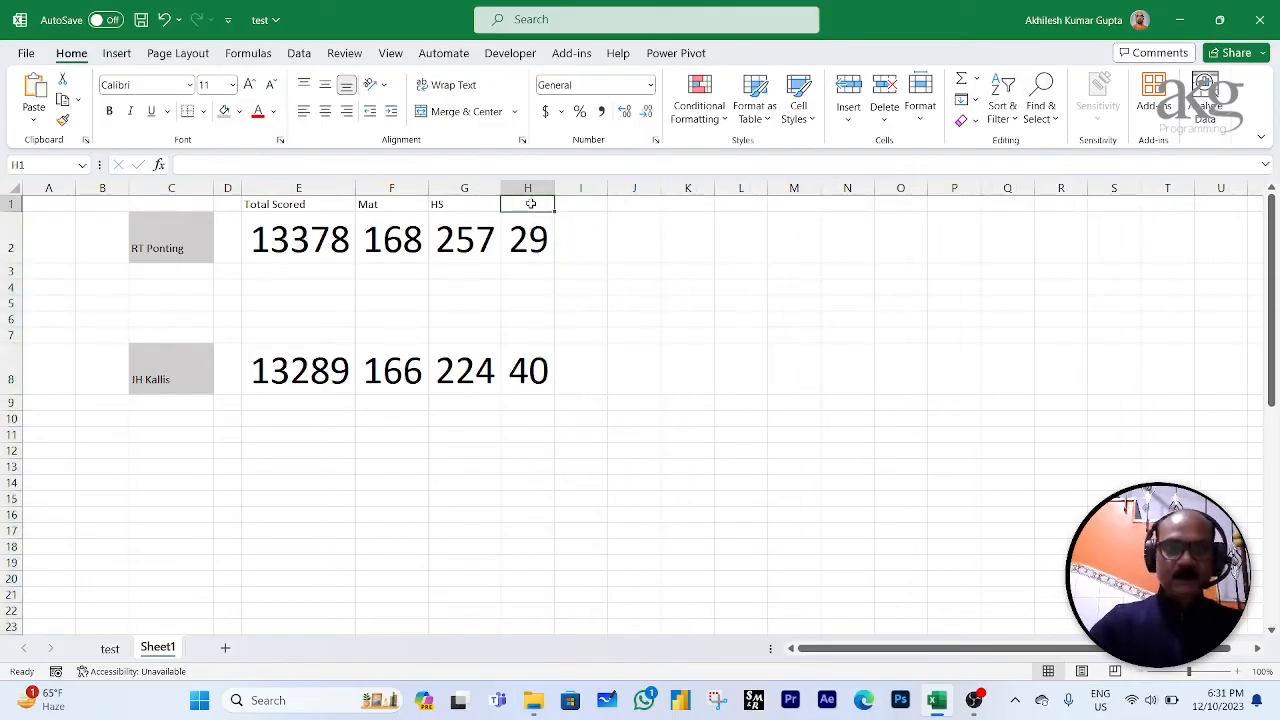
text(NO)
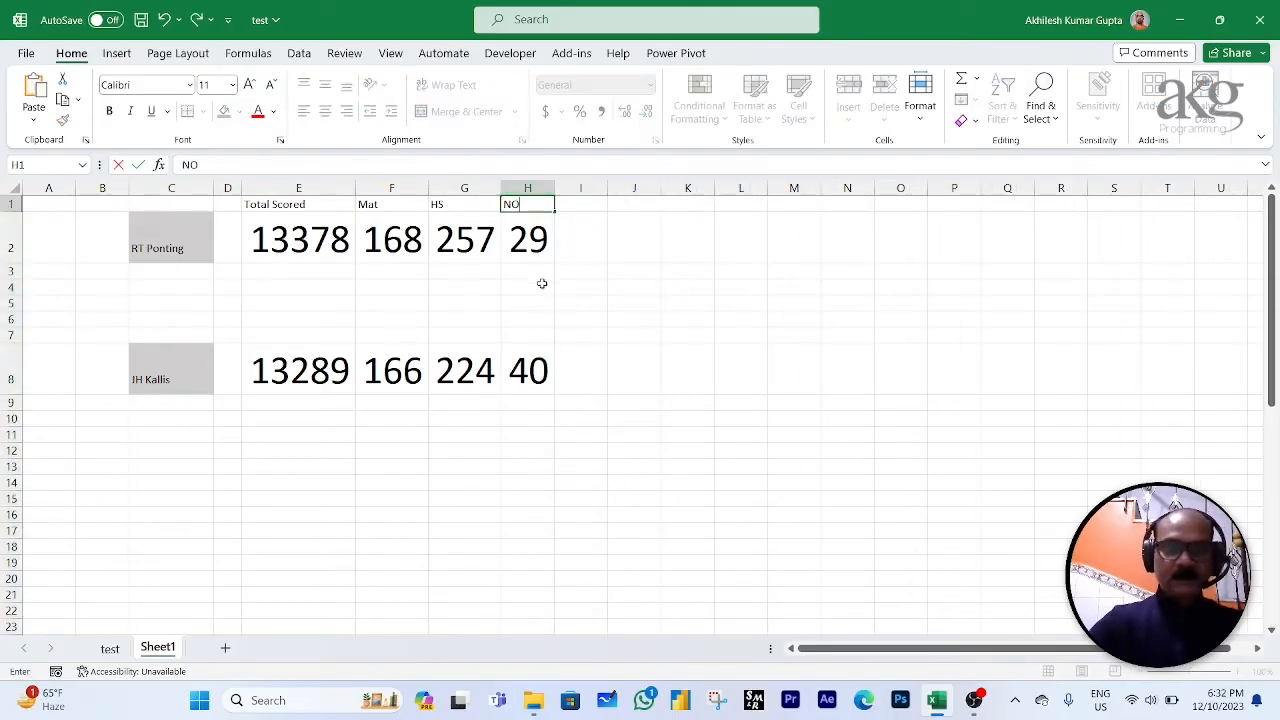
click(598, 289)
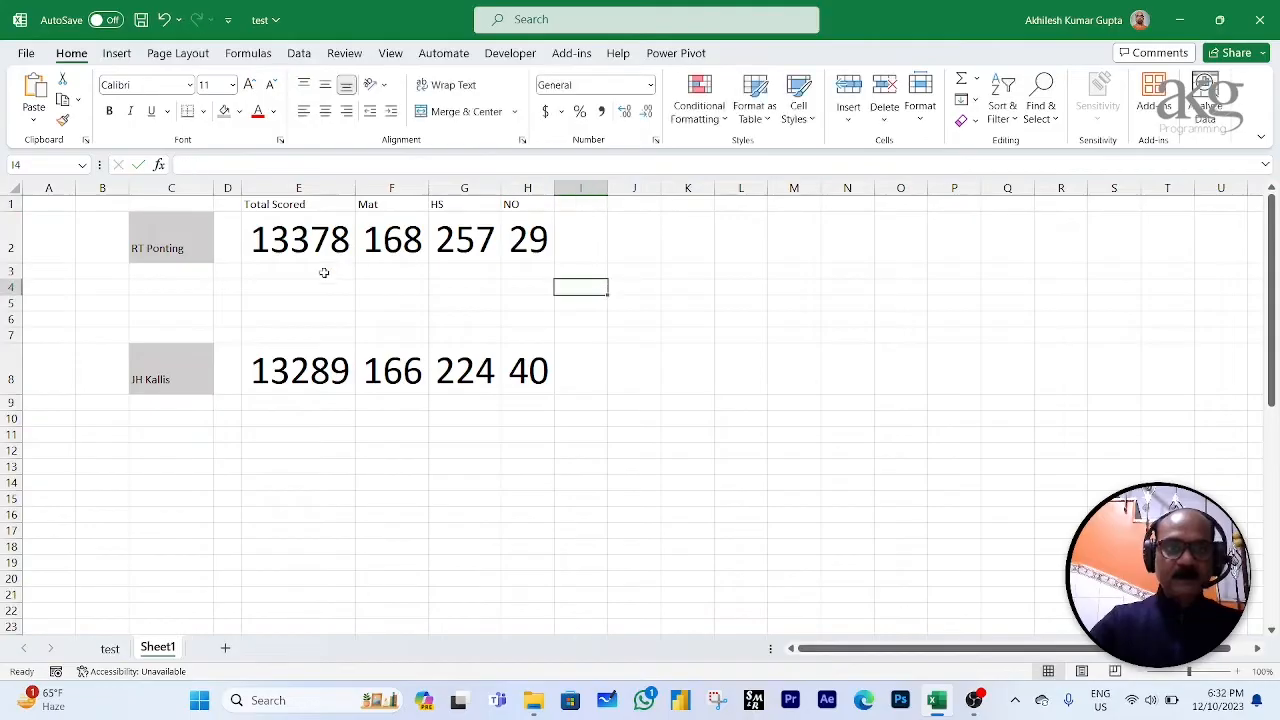
Step: Copy the headings in E1:H1 to row 7 above the second player's statistics, starting at E7
drag(262, 205, 510, 205)
key(ctrl+c)
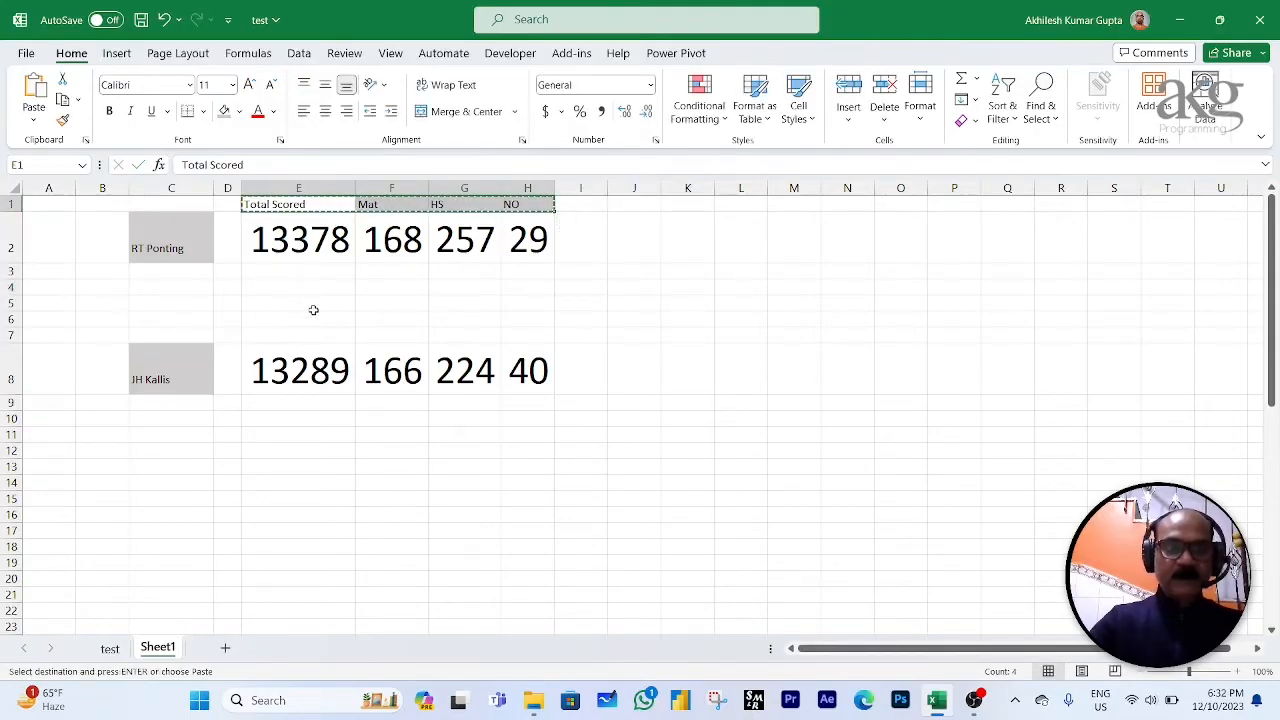
click(262, 341)
key(ctrl+v)
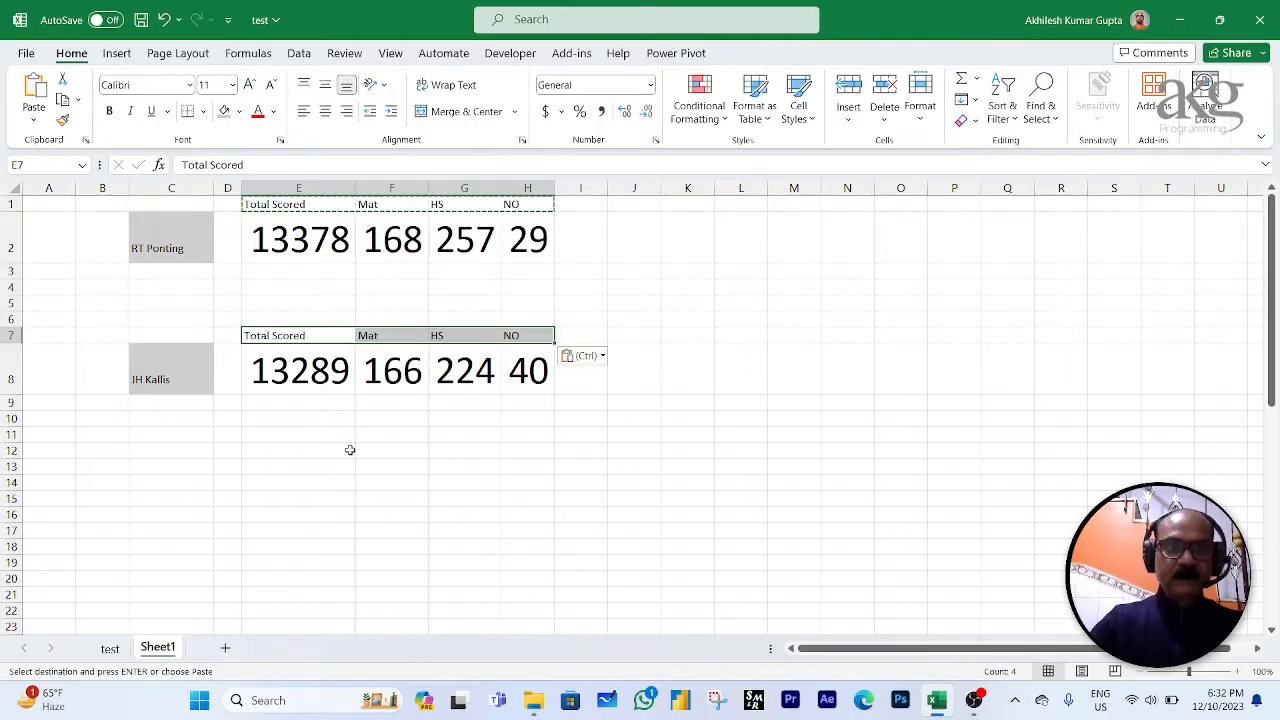
key(Escape)
click(375, 503)
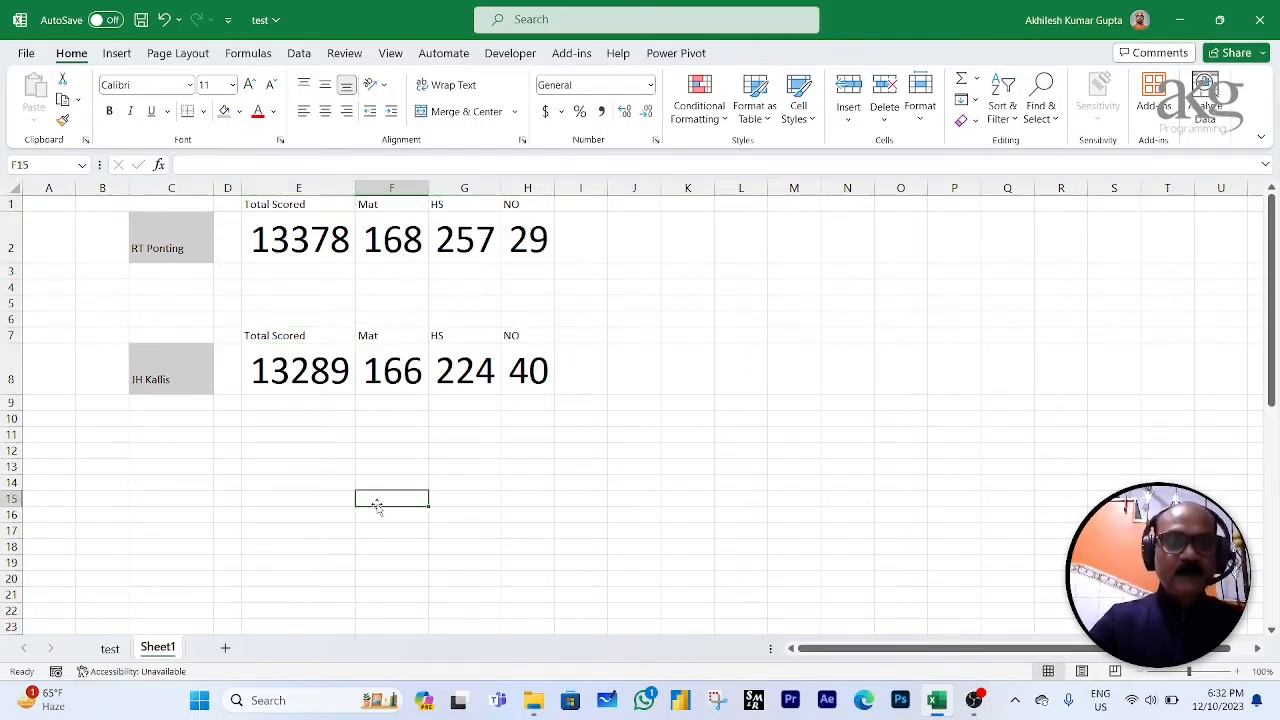
Step: Compare the selected players in C2 and C8 and review their statistics and SUMIF formulas in rows 2 and 8
click(177, 247)
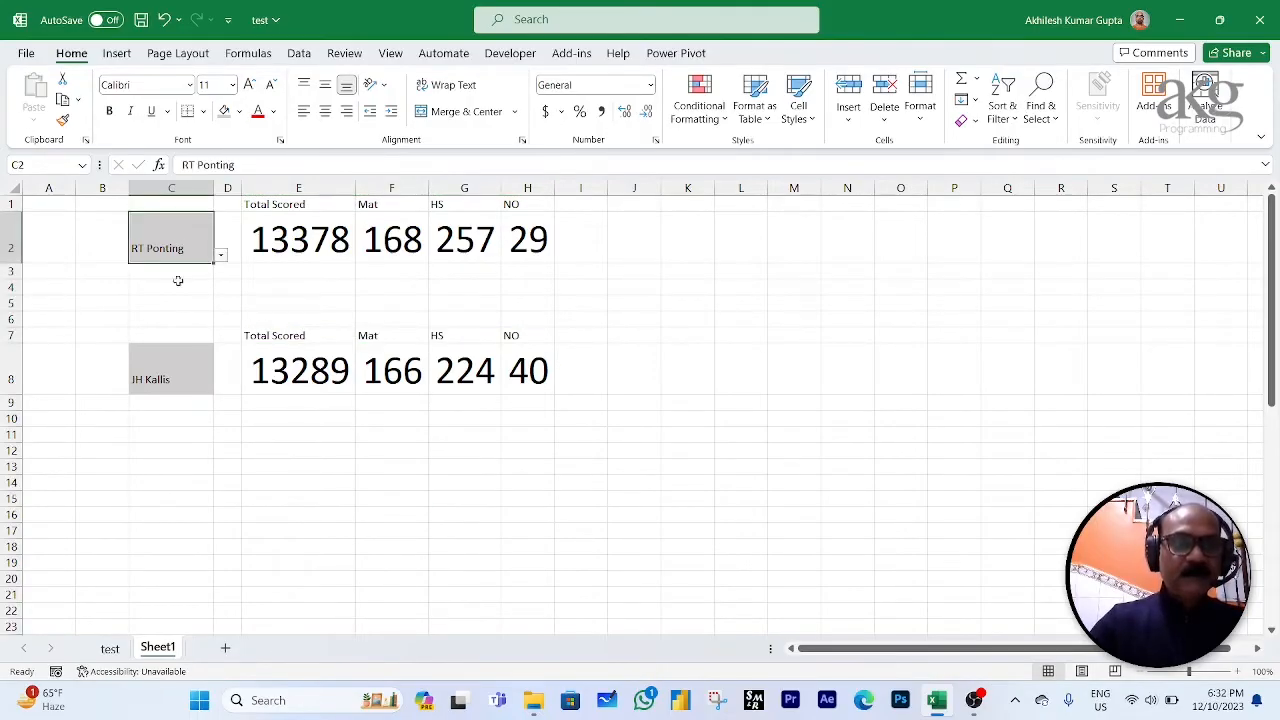
click(200, 387)
click(175, 236)
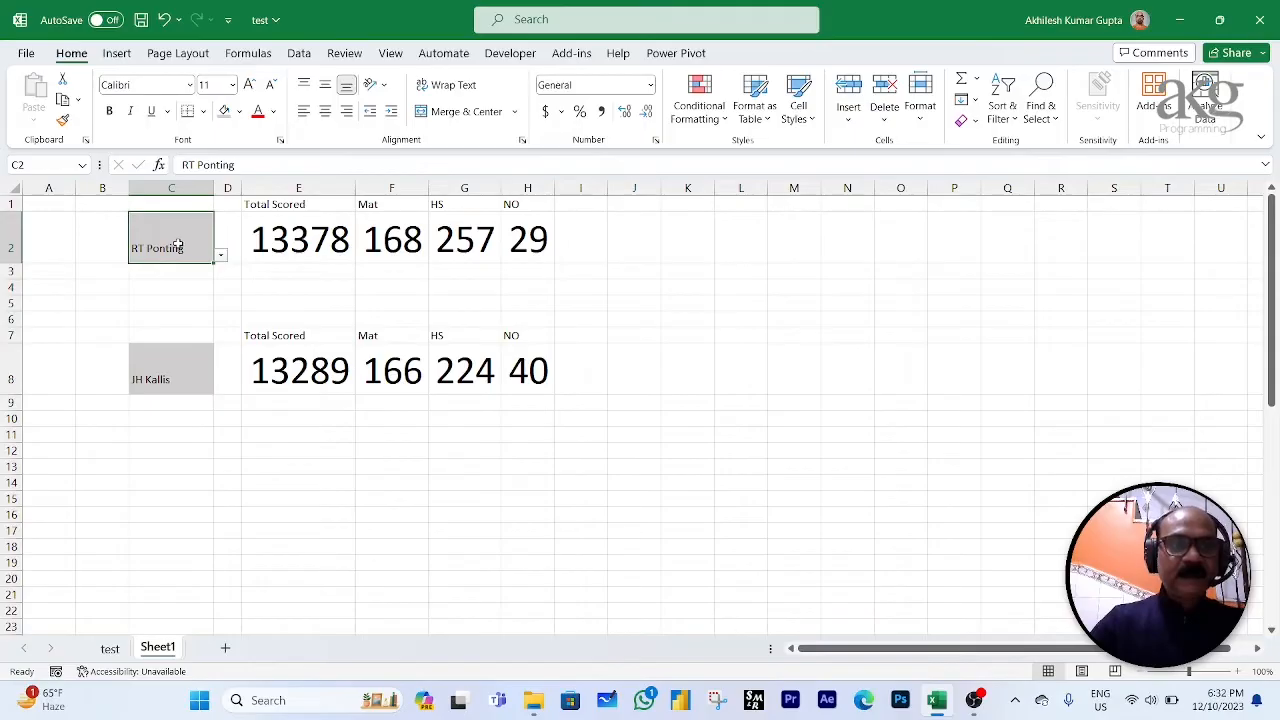
click(174, 380)
click(350, 240)
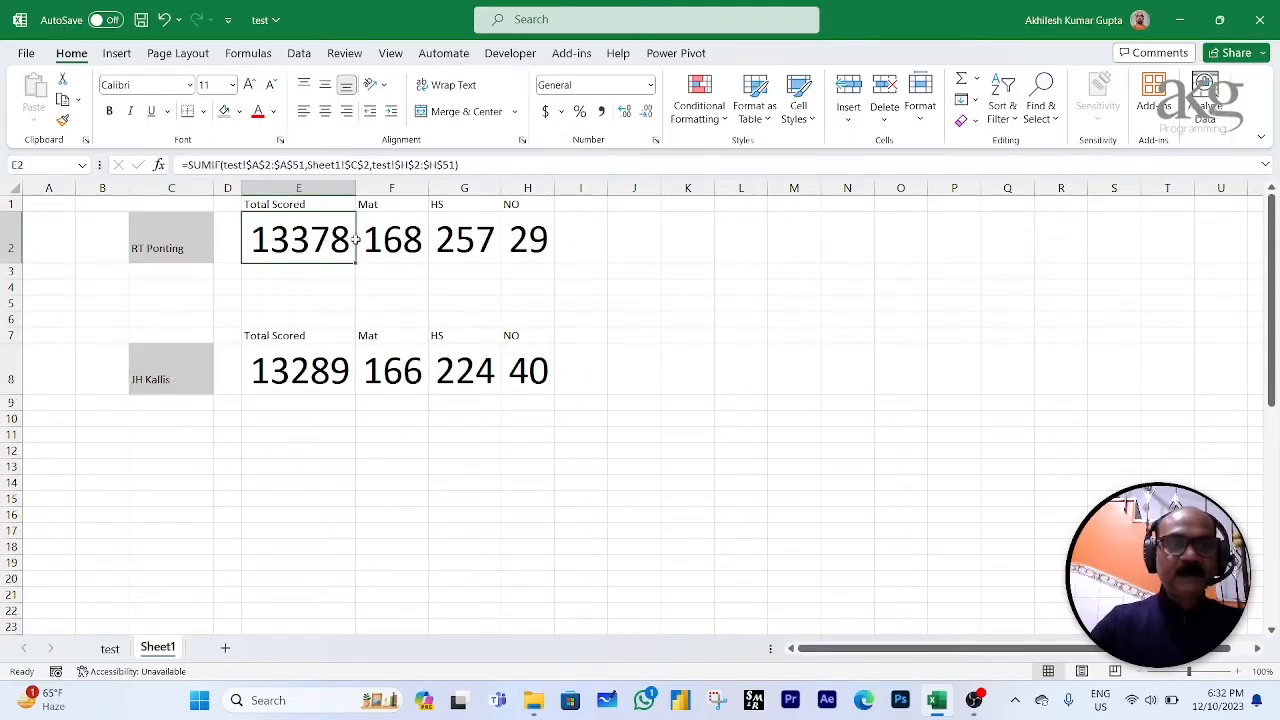
drag(355, 240, 507, 231)
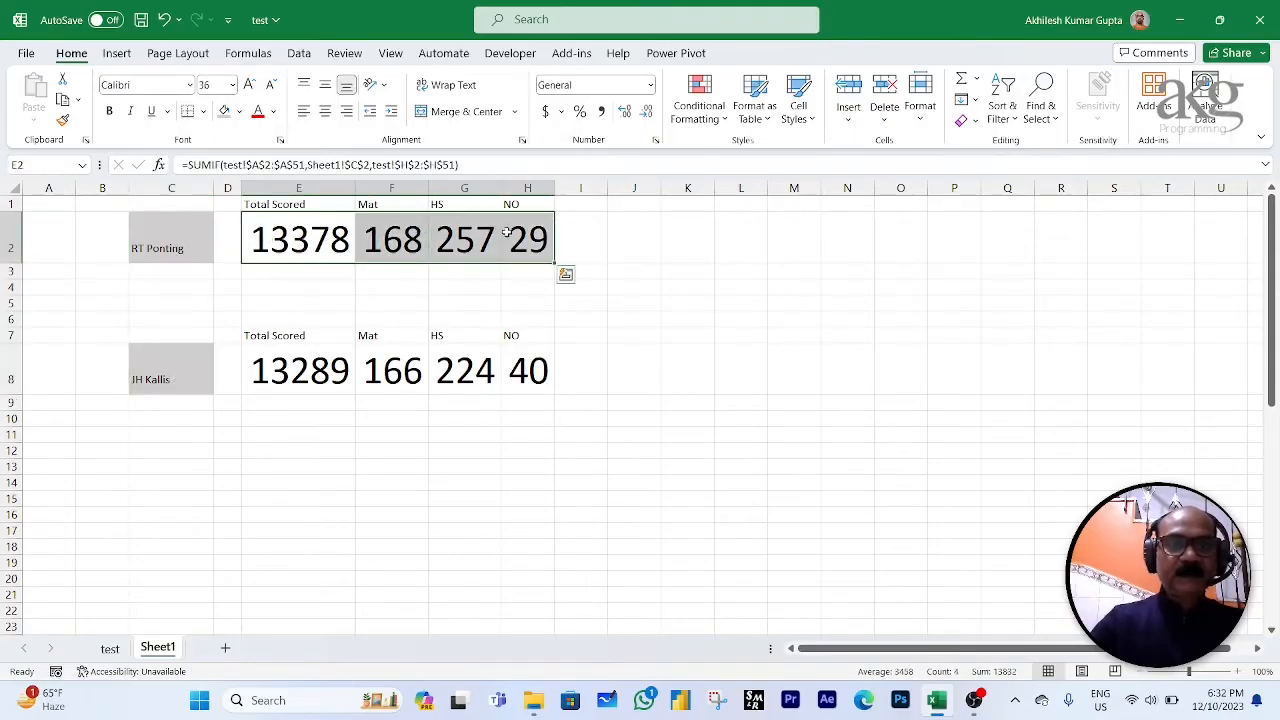
click(263, 371)
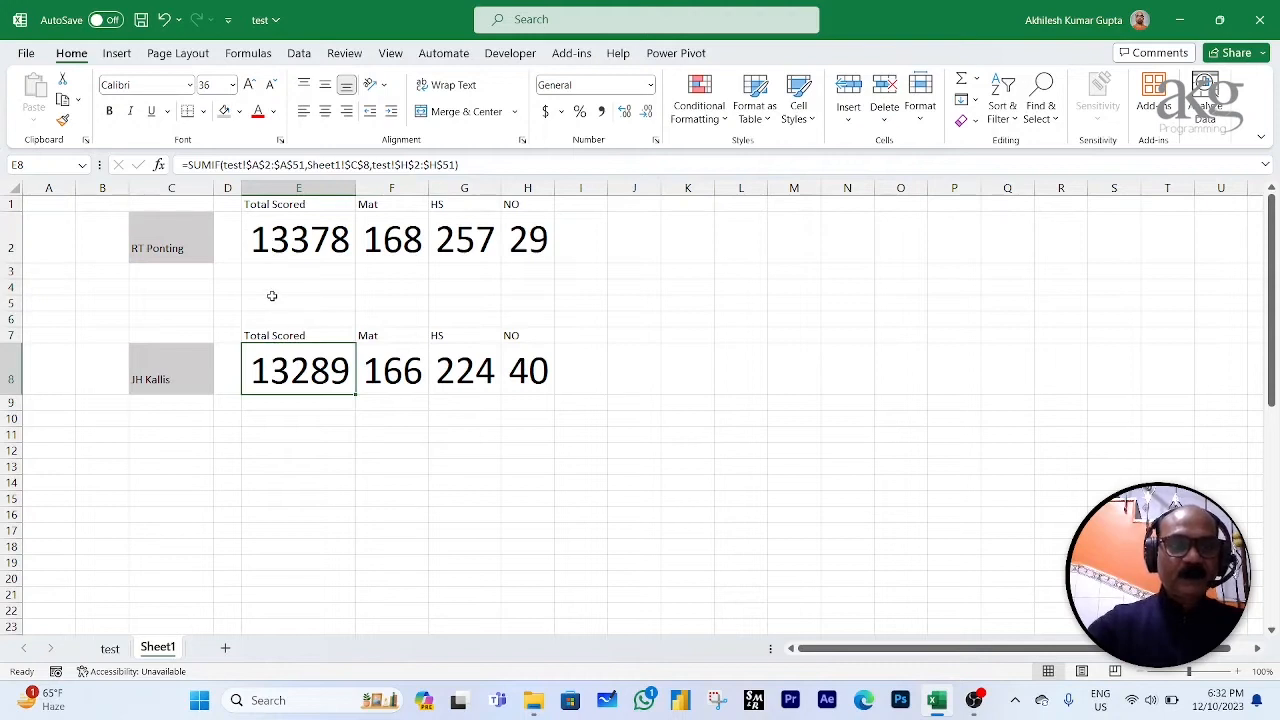
click(186, 240)
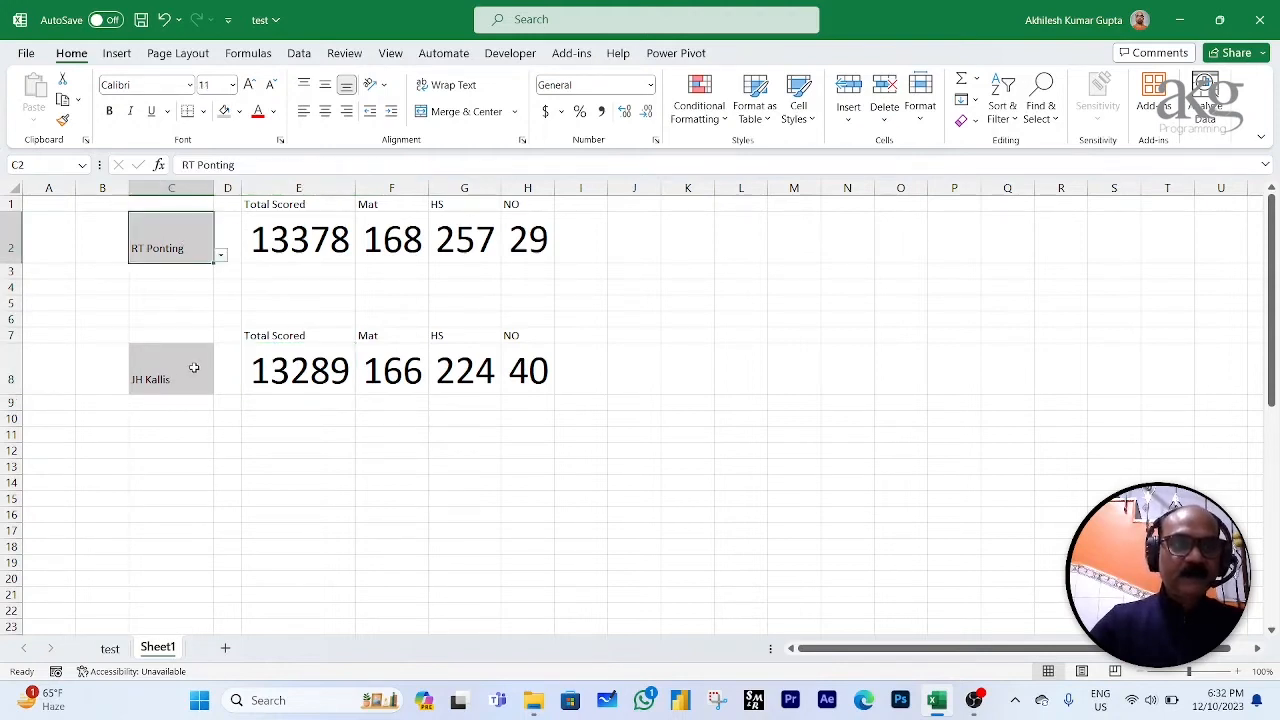
click(186, 381)
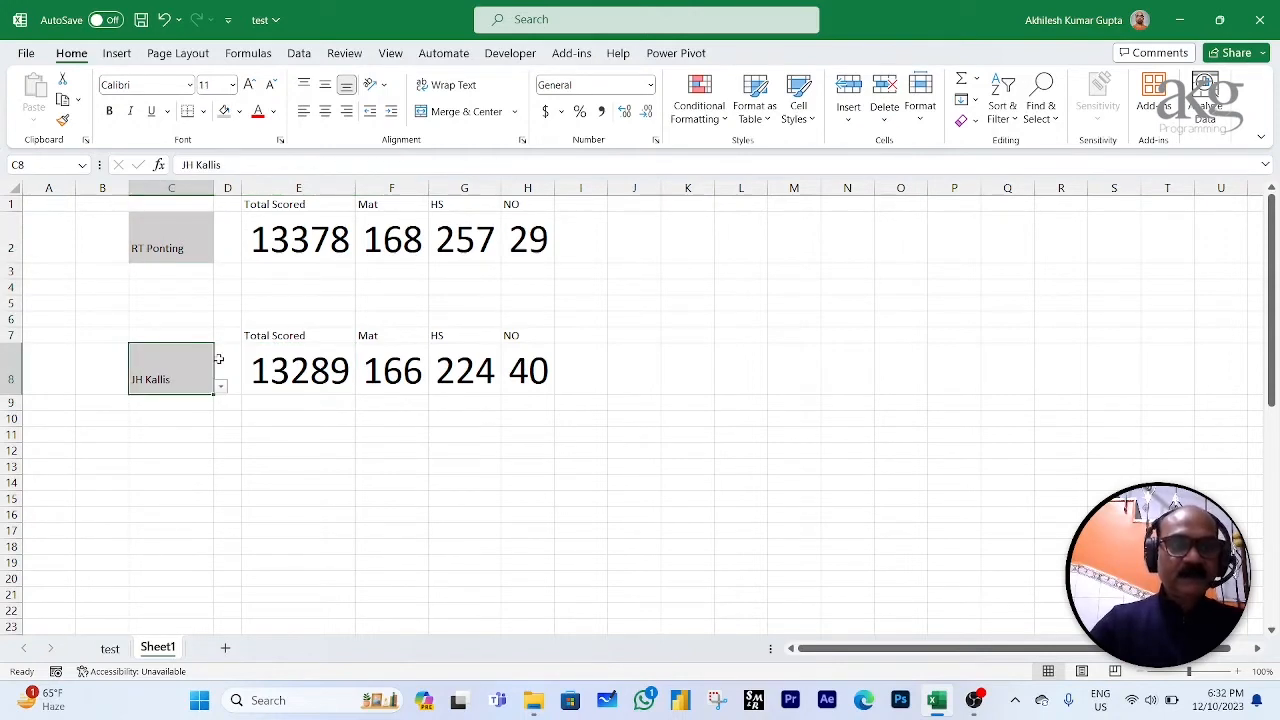
click(286, 243)
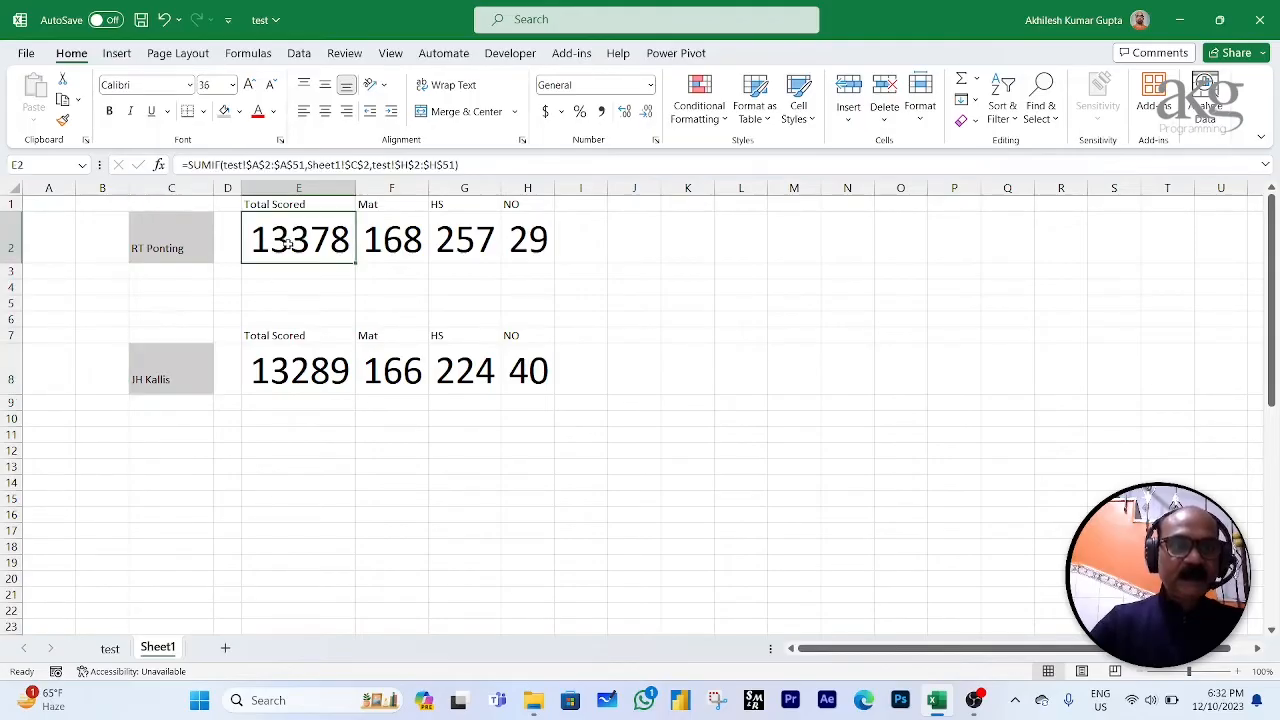
click(306, 372)
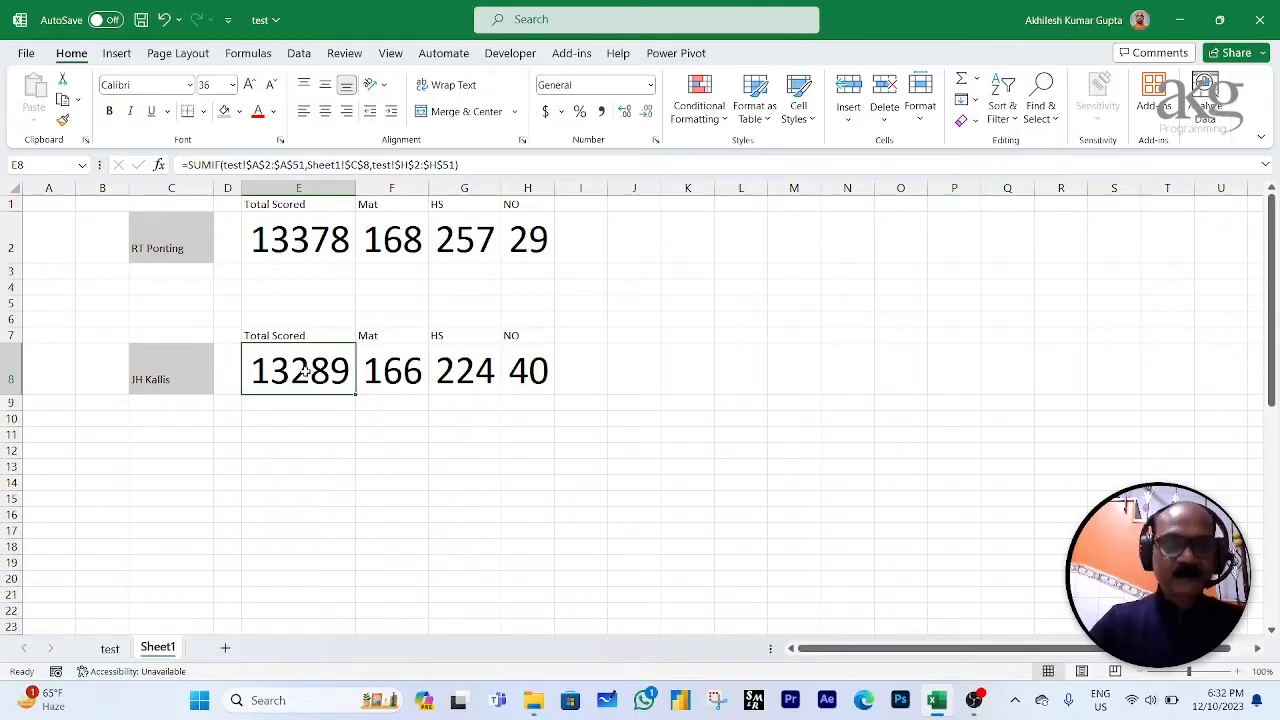
Step: Enter the formula =(E2-E8)/E2 in E4 to calculate the relative difference between the two players' total scores
click(283, 286)
text(=)
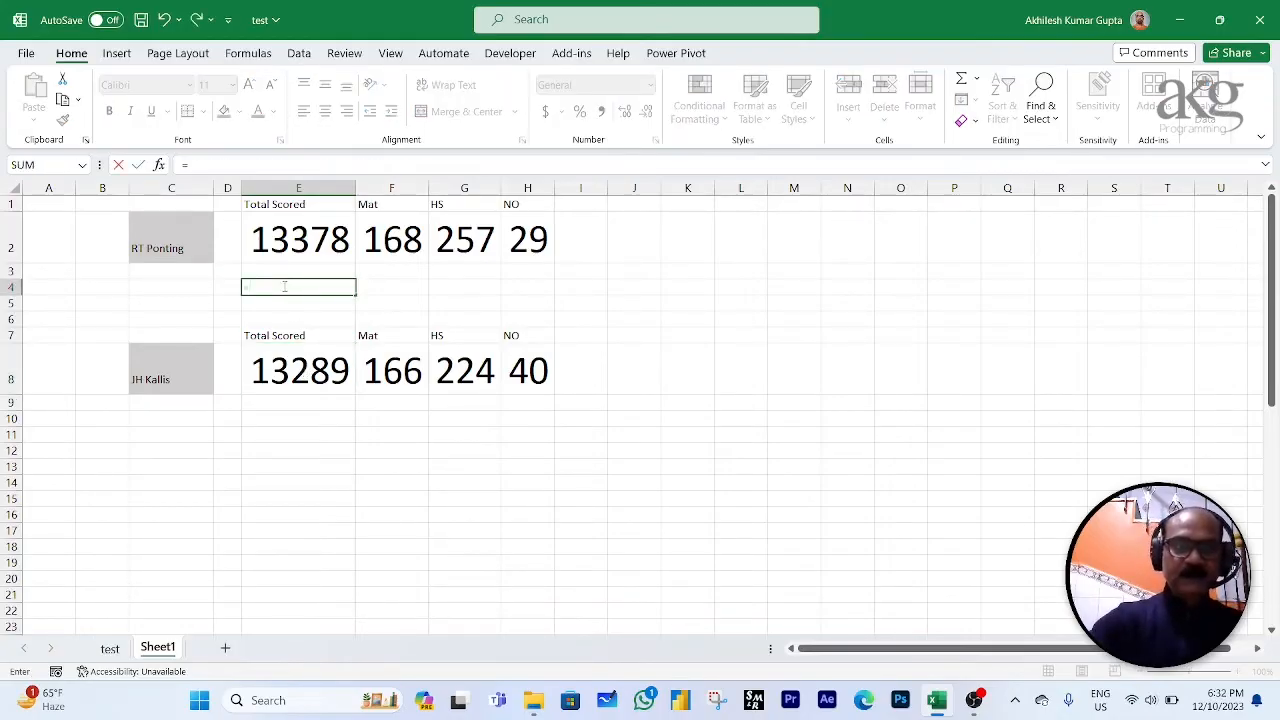
text(()
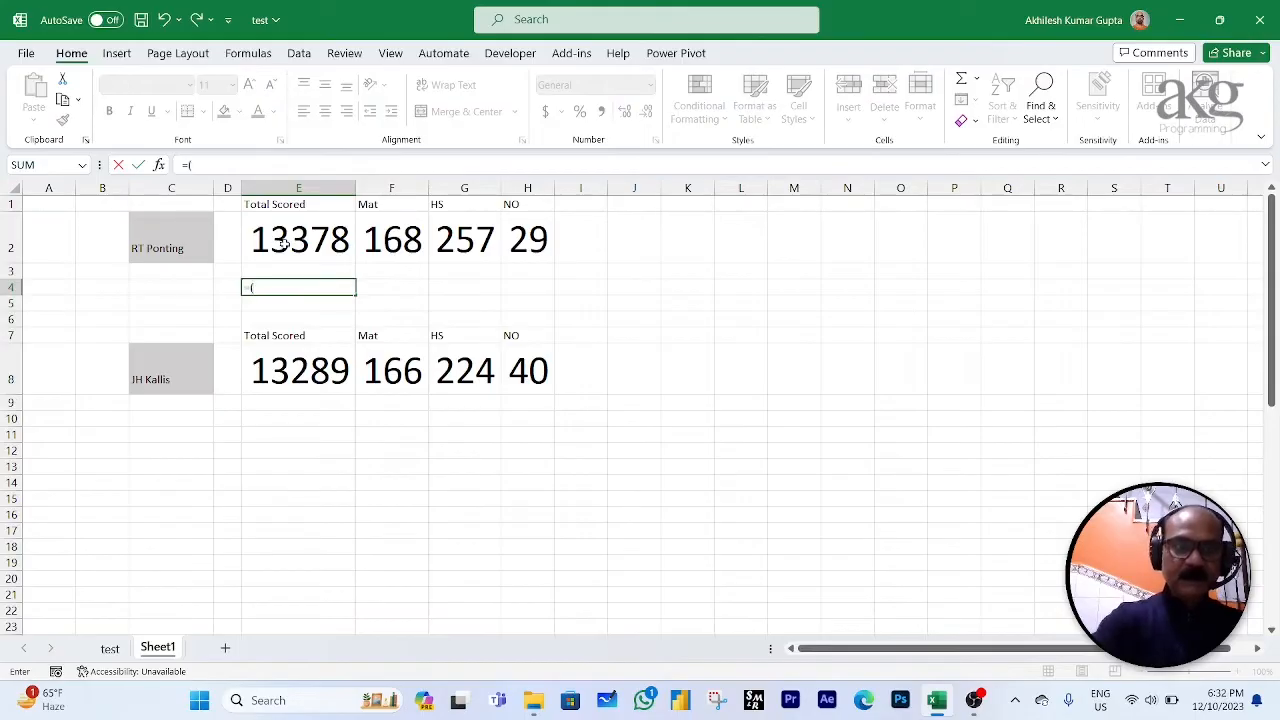
click(284, 244)
text(-)
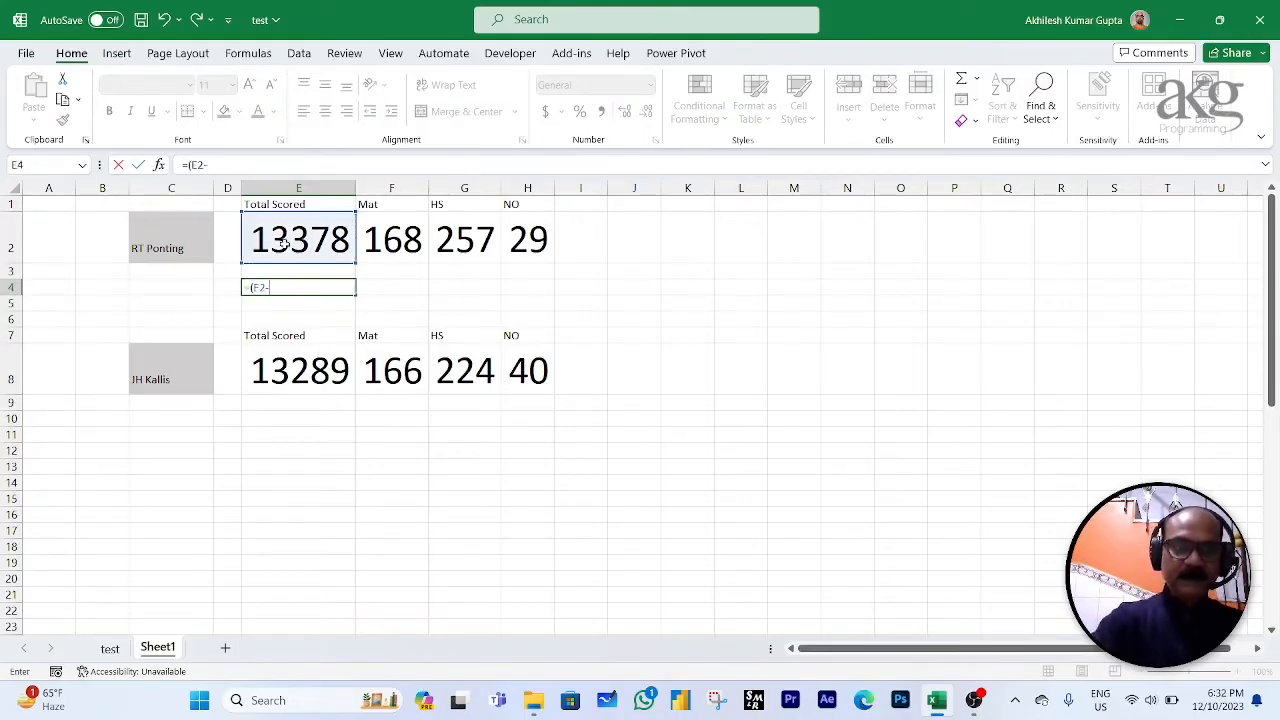
click(318, 374)
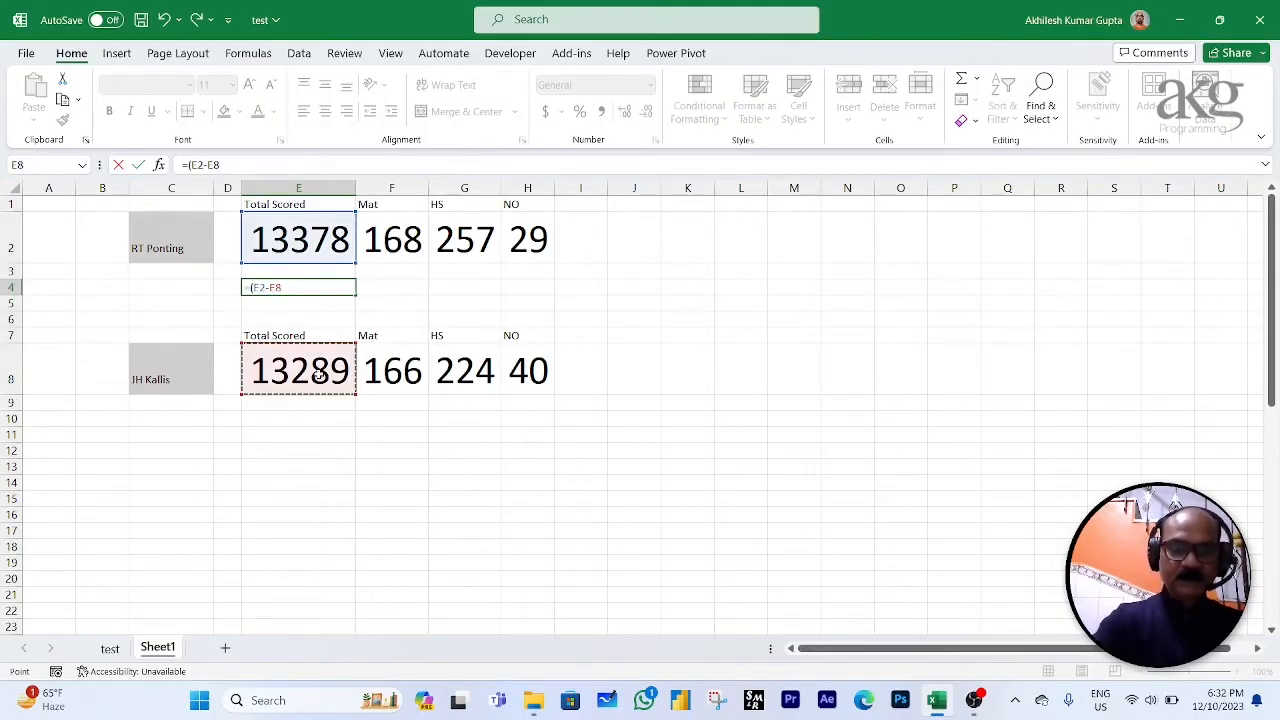
text())
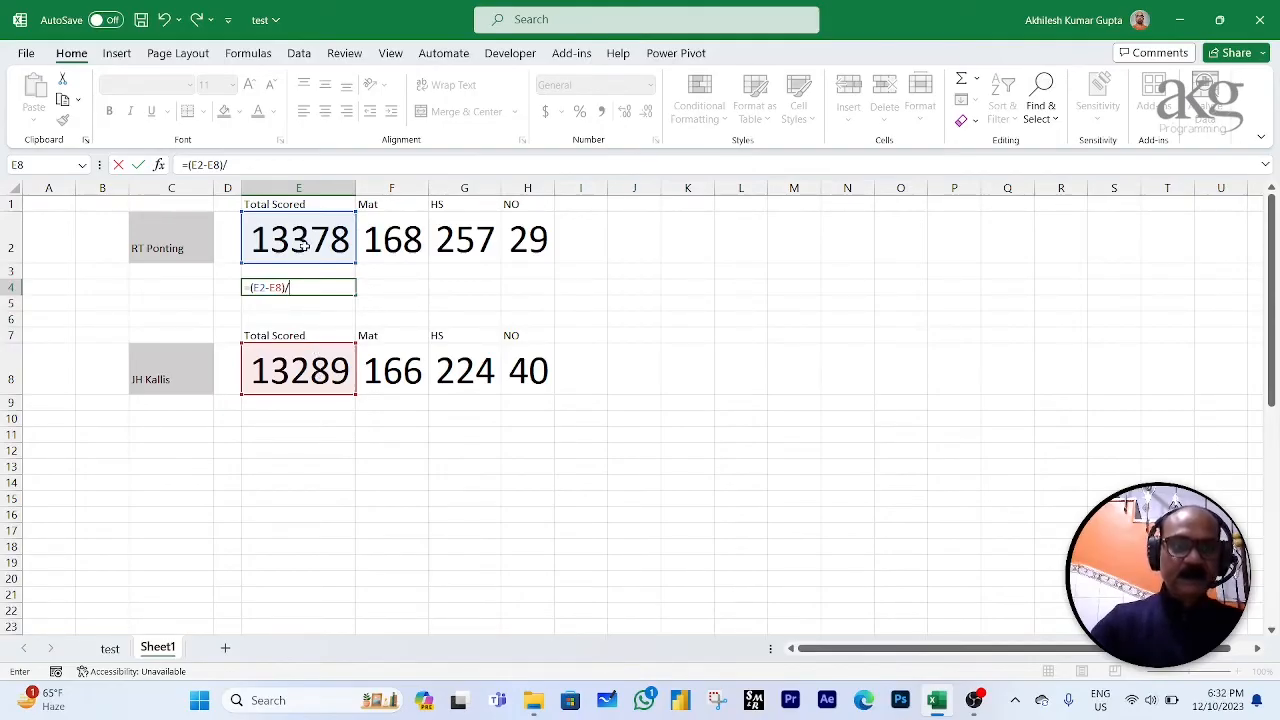
text(/)
click(303, 247)
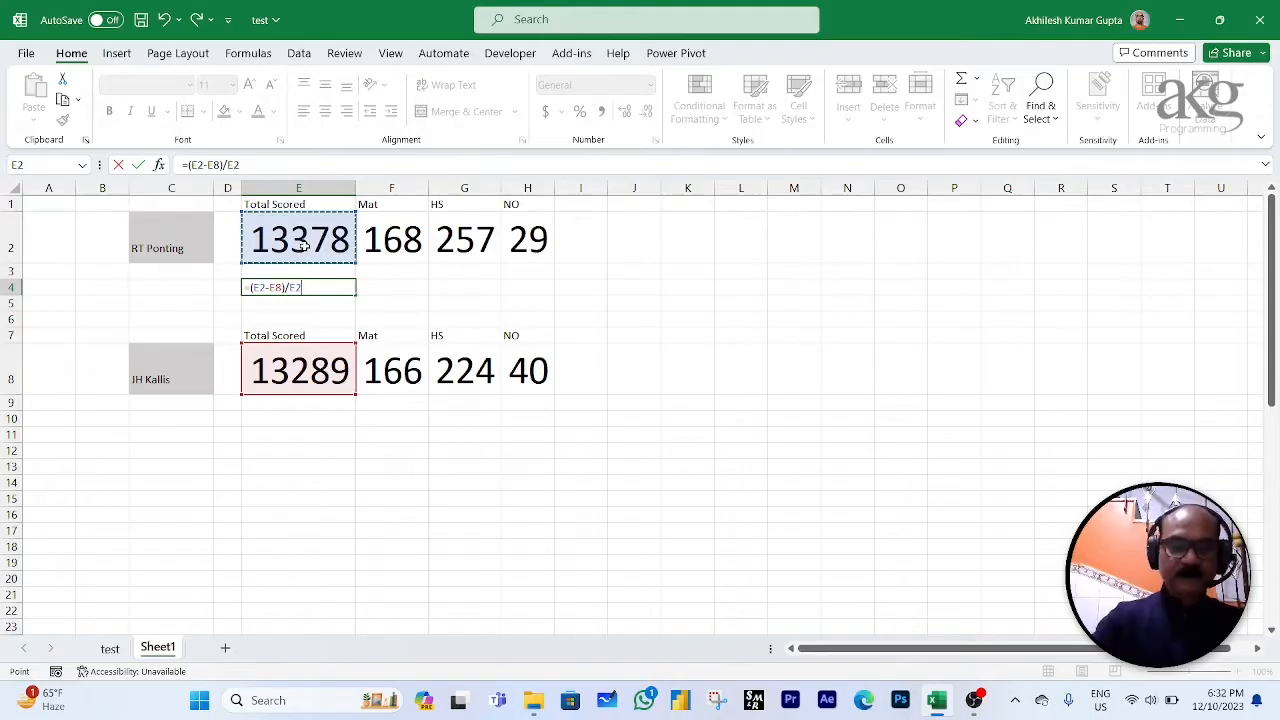
key(ctrl+Return)
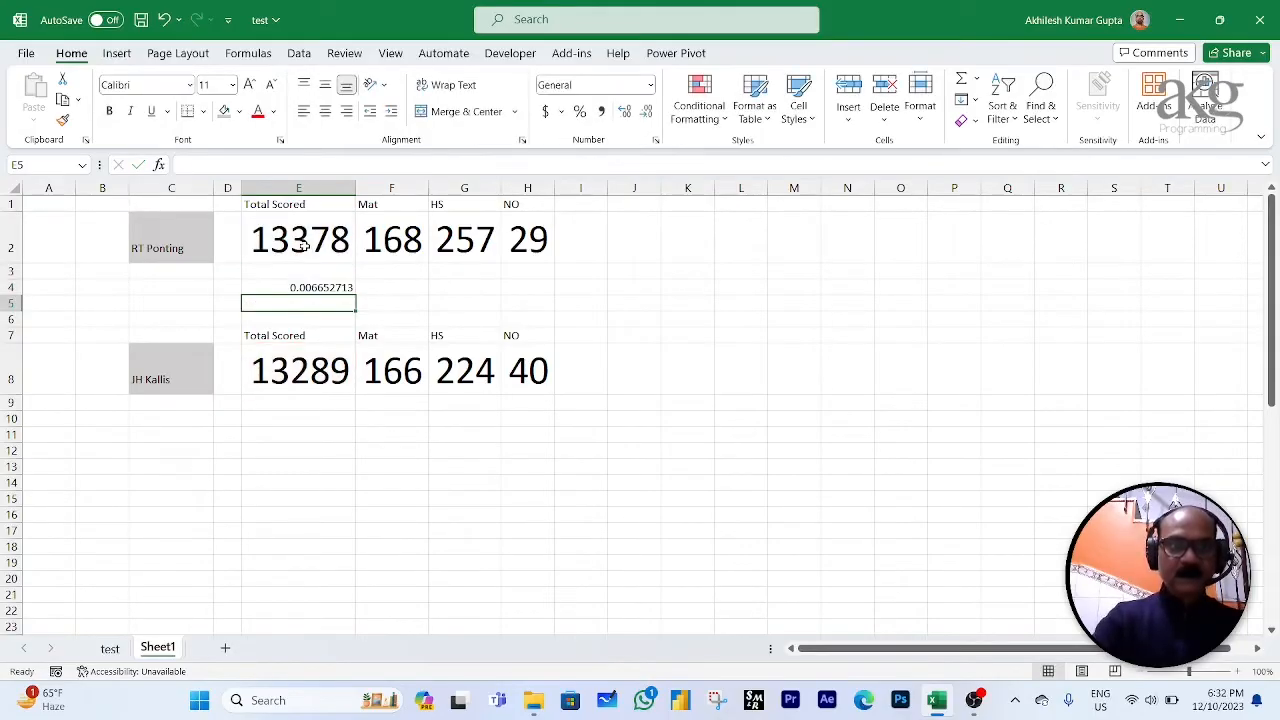
Step: Format E4 as a percentage with one decimal, fill its formula across to H4, and center E4:H4
key(ctrl+shift+5)
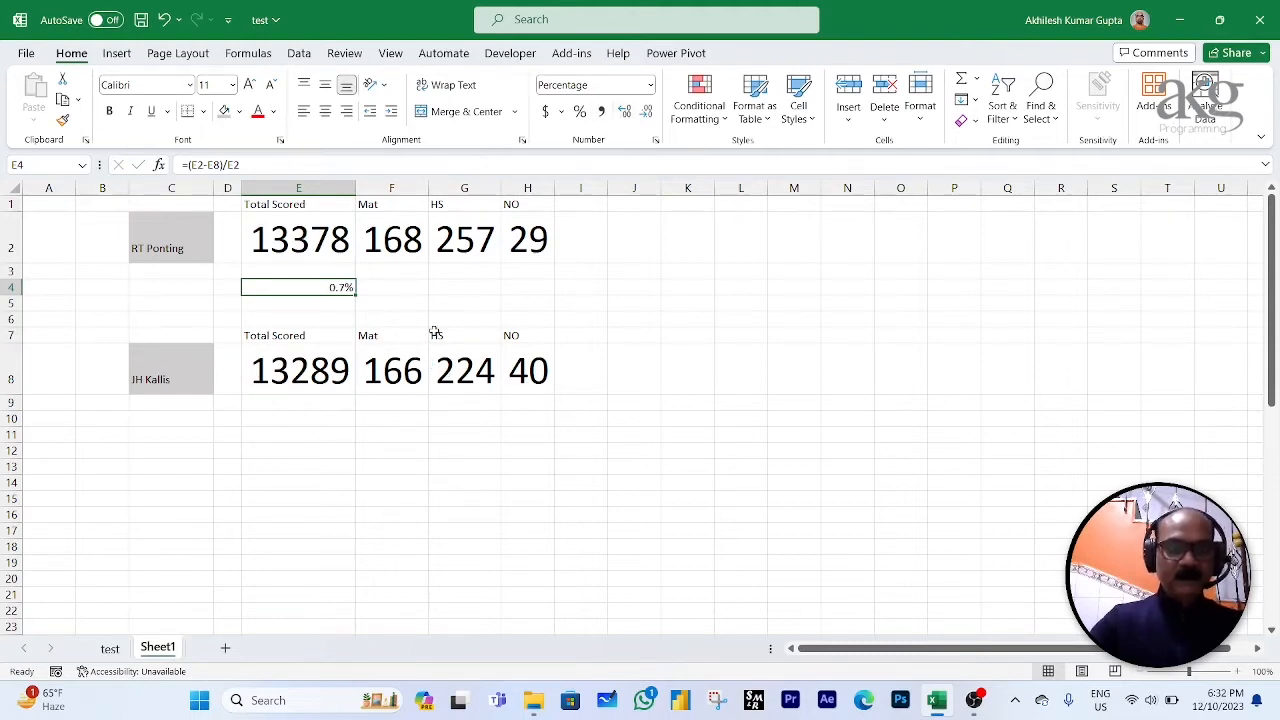
key(shift+Right)
key(shift+Right)
key(shift+Right)
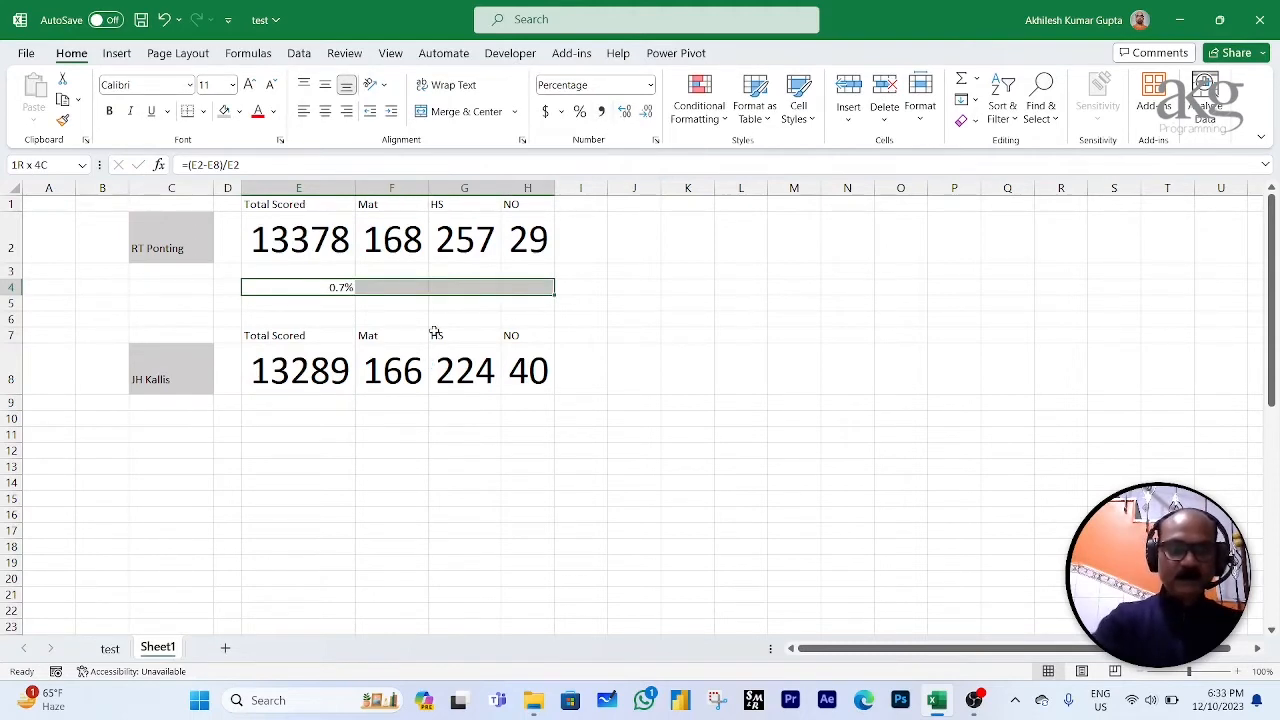
key(ctrl+r)
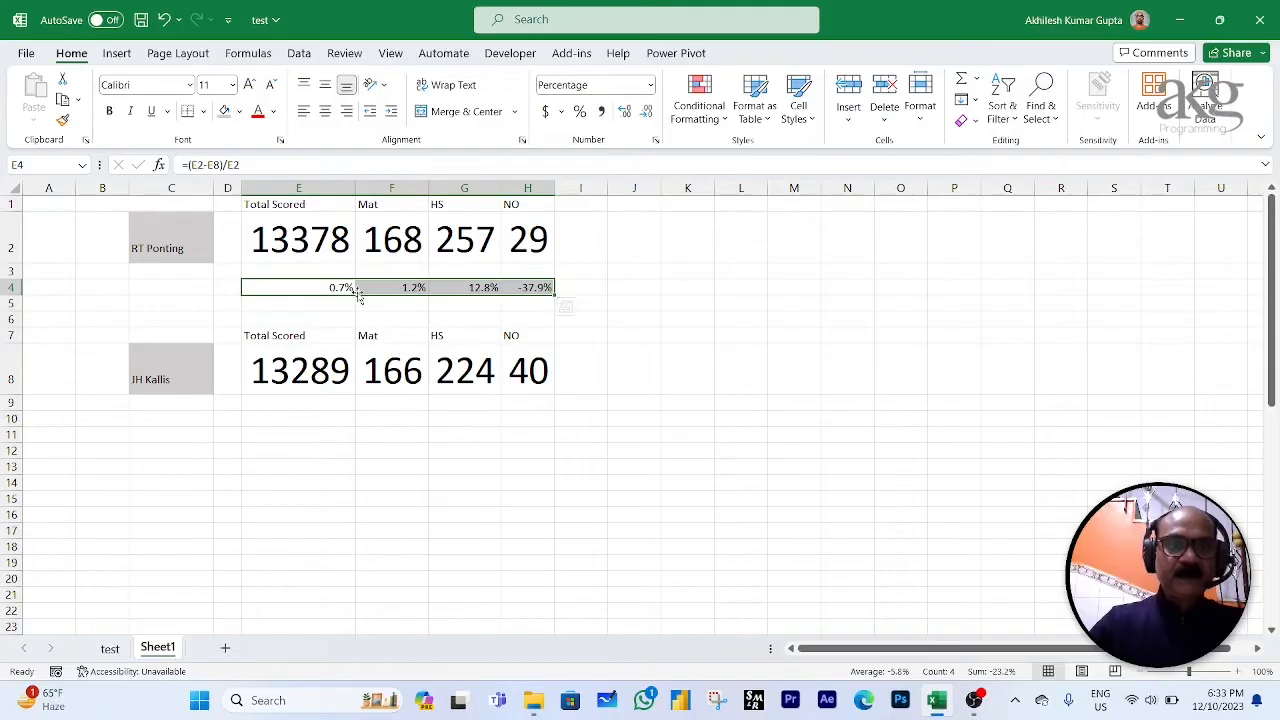
click(326, 112)
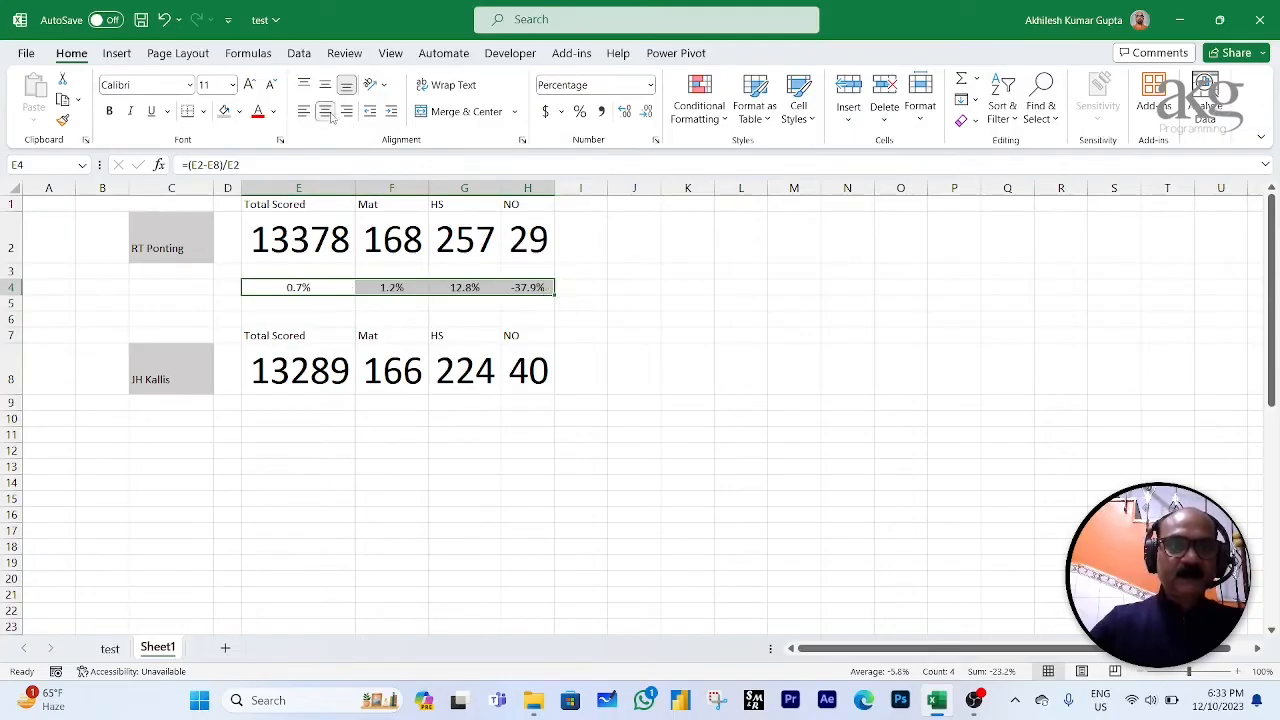
click(652, 379)
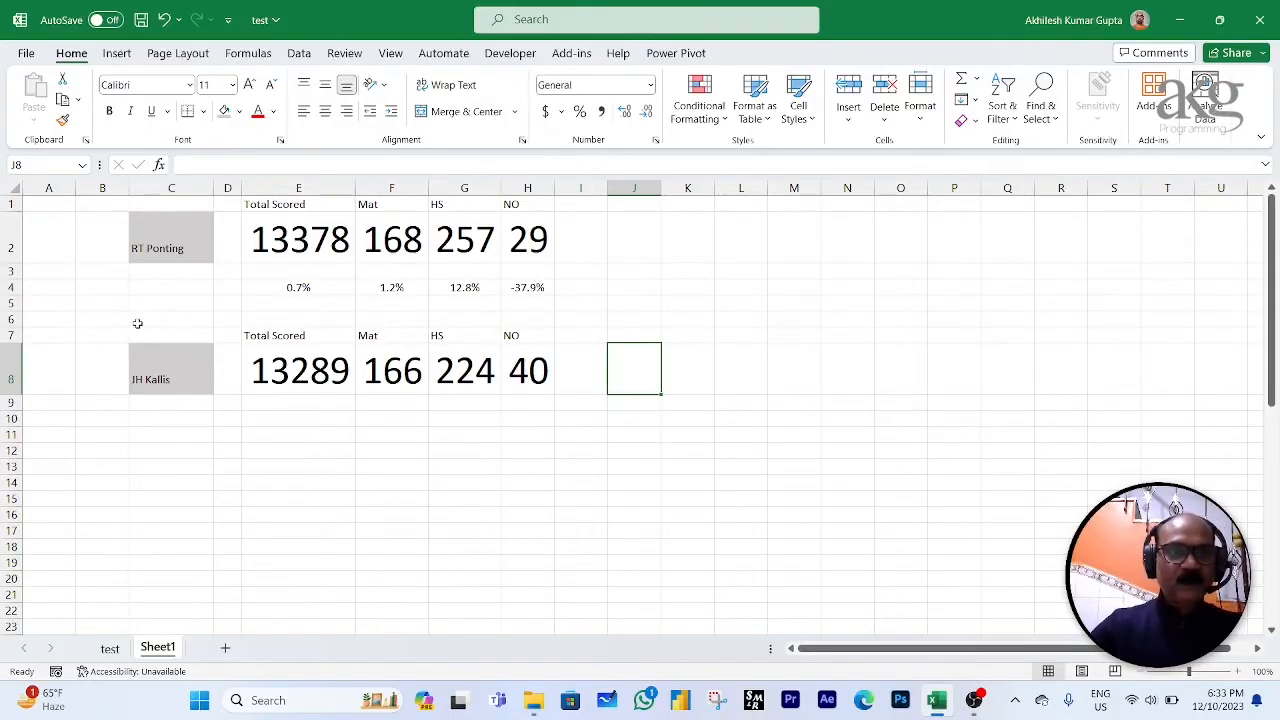
Step: Delete empty row 5 and center the contents of columns E through H
click(8, 302)
key(ctrl+minus)
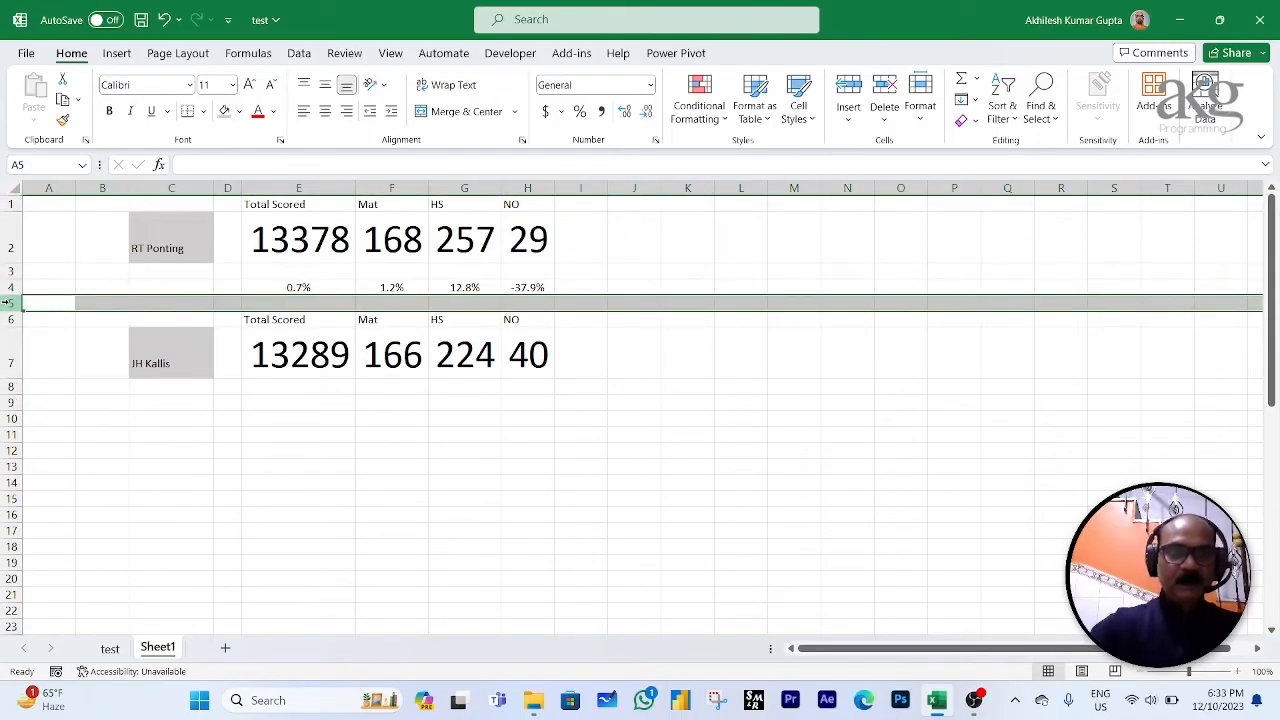
click(344, 465)
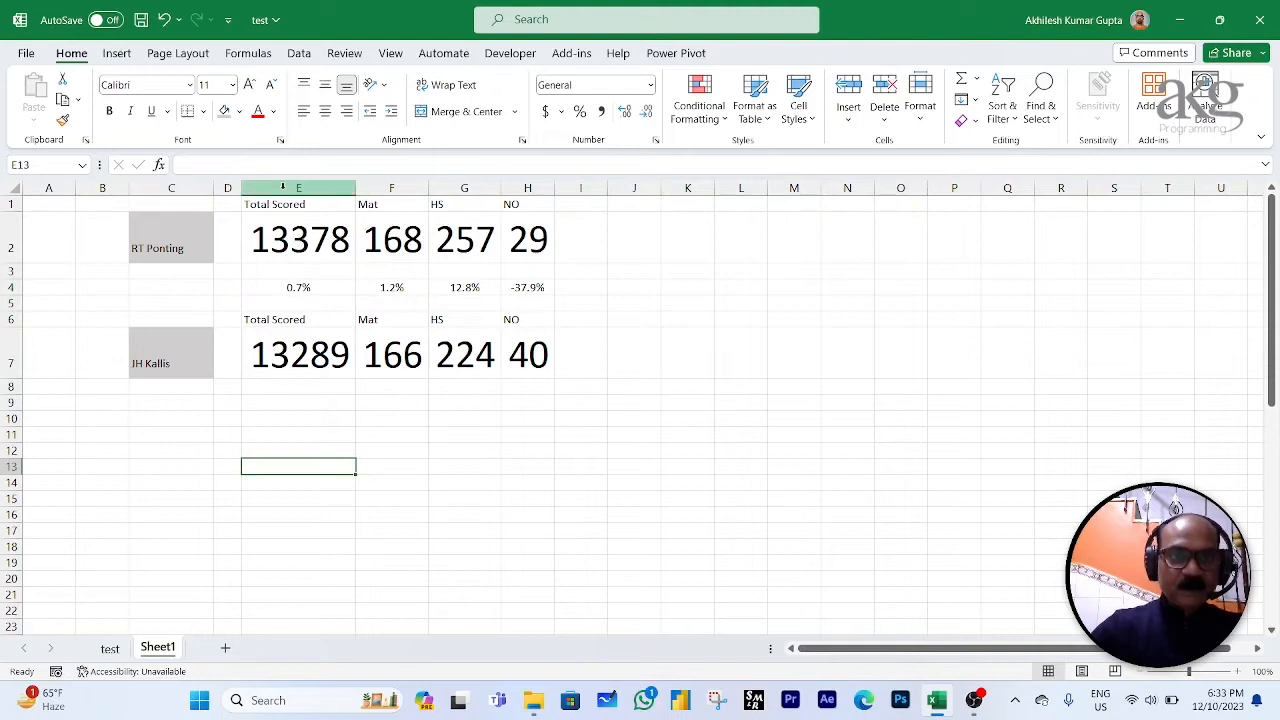
drag(278, 181, 513, 188)
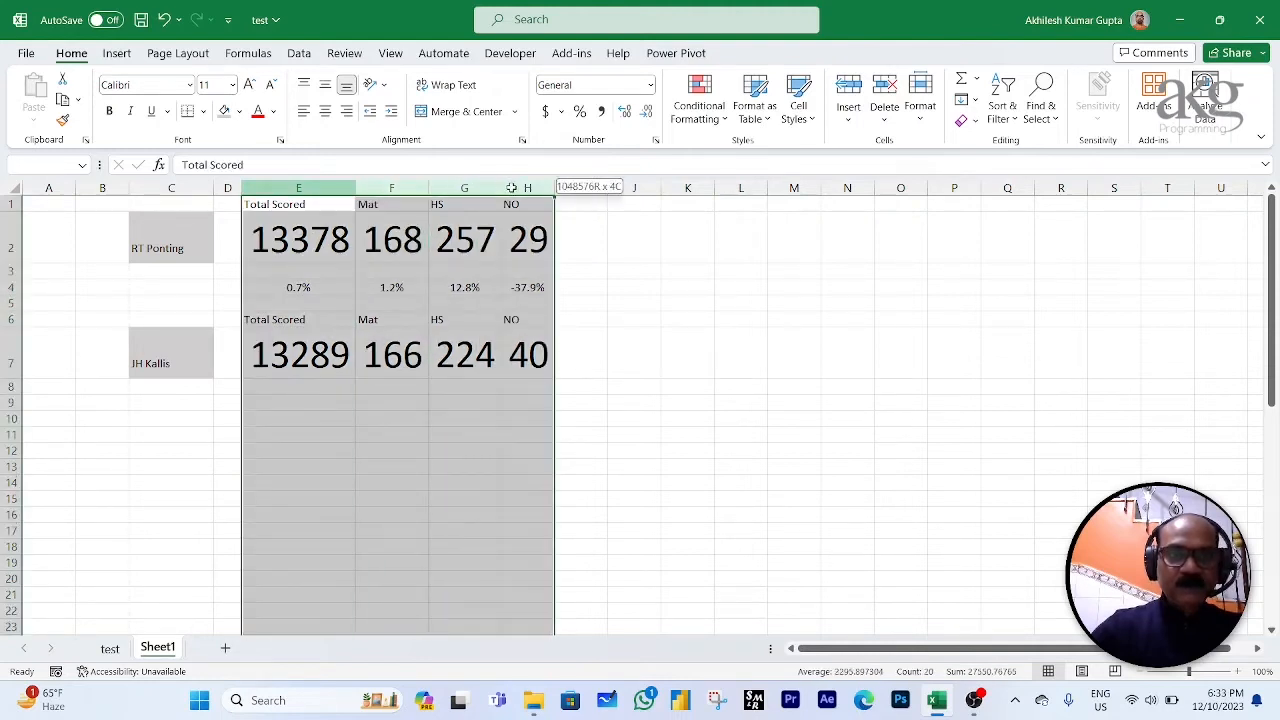
click(325, 111)
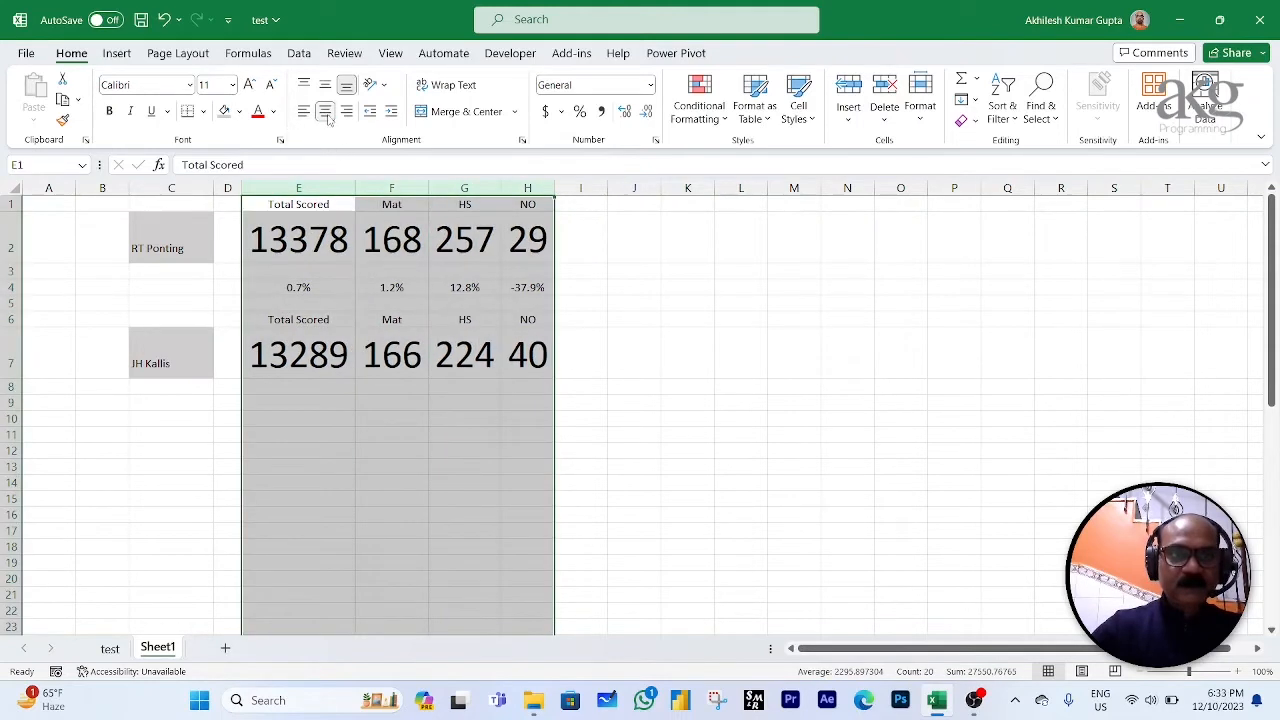
Step: Give the first player's statistics in E2:H2 a light blue-gray font color and a black fill
click(280, 236)
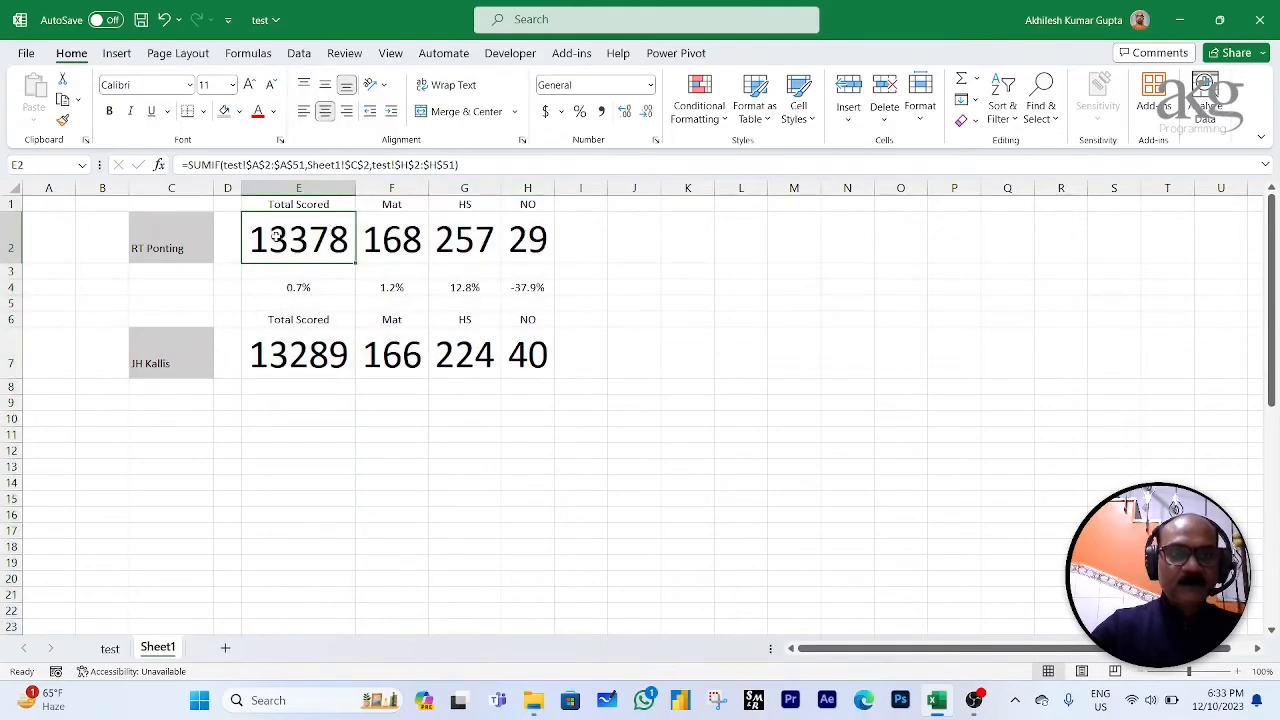
drag(310, 236, 510, 241)
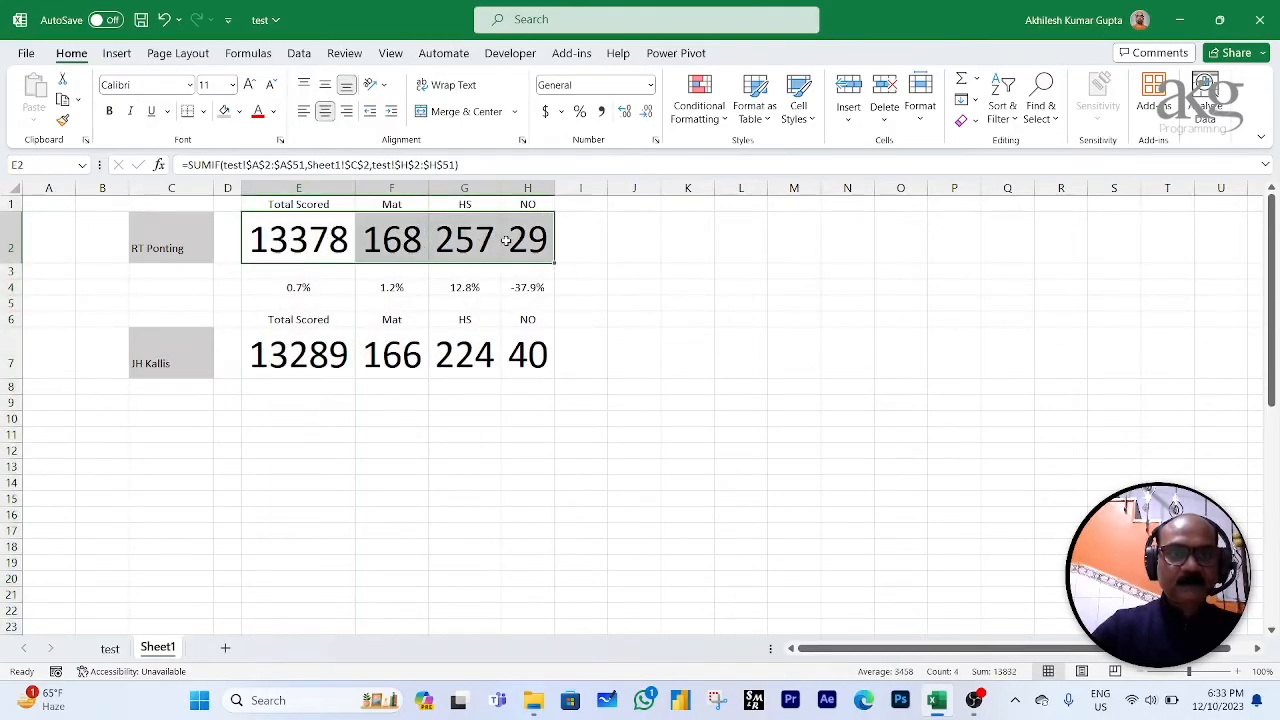
click(274, 112)
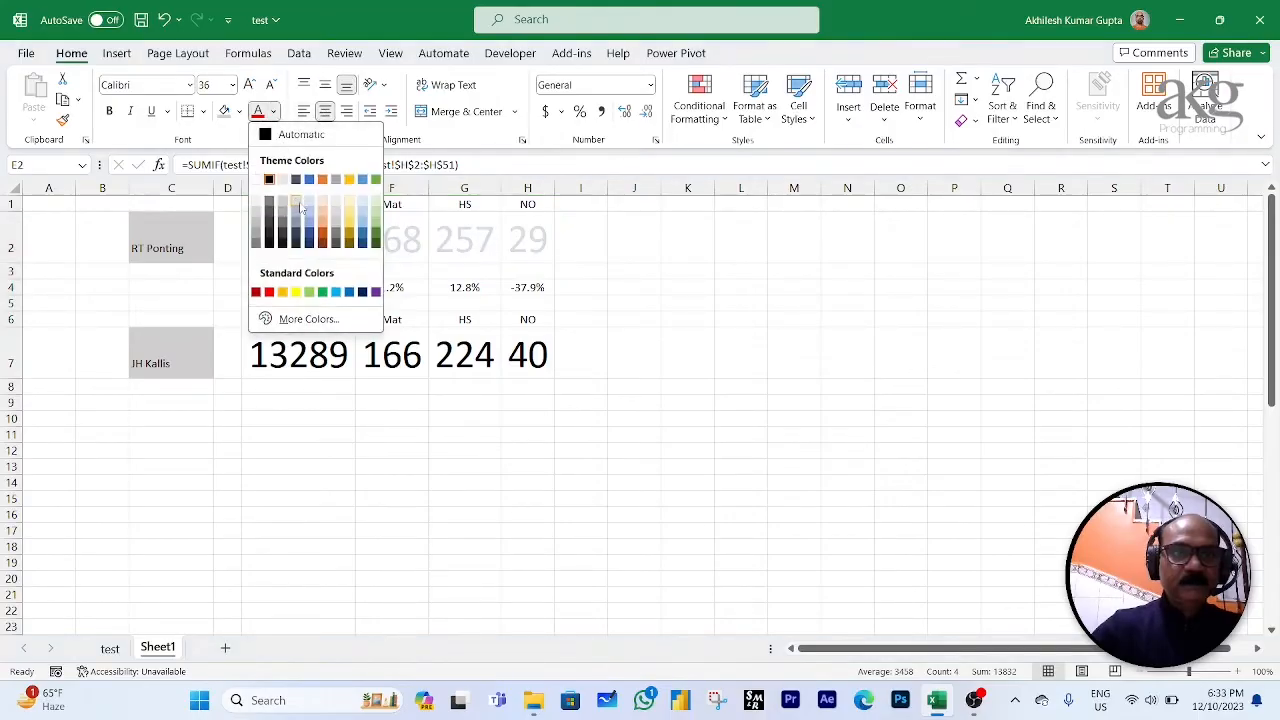
click(299, 205)
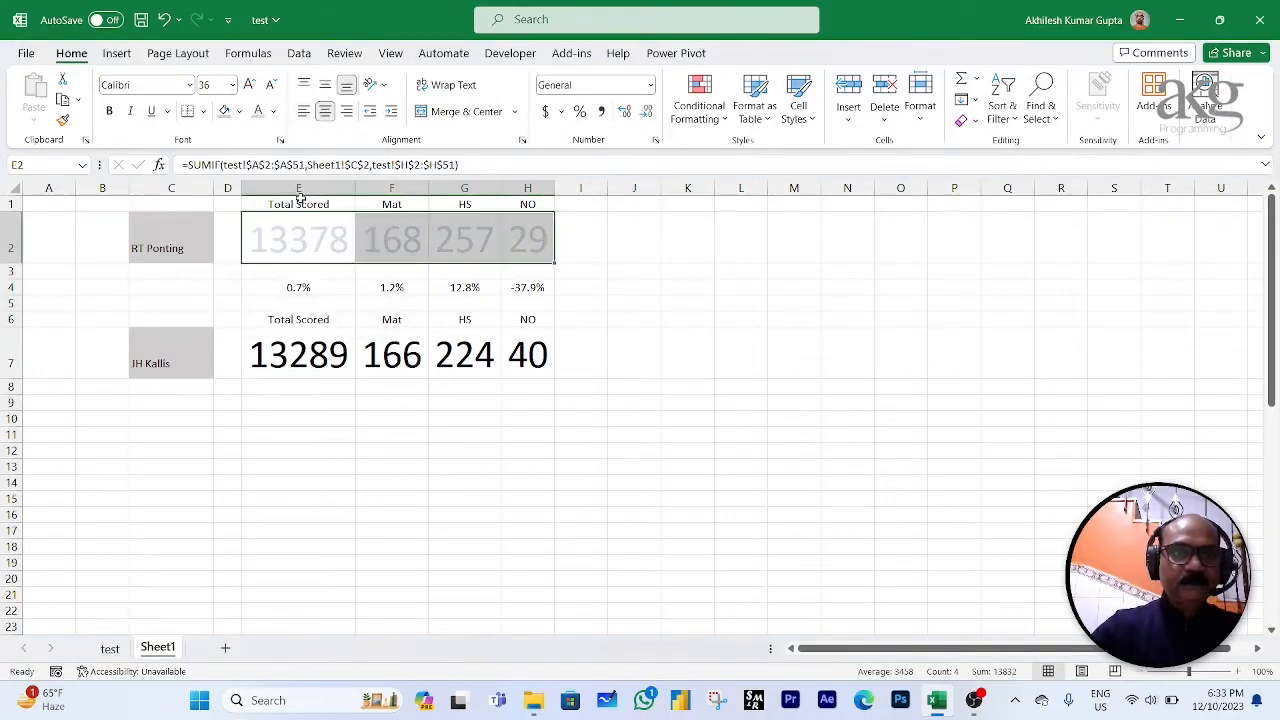
click(239, 111)
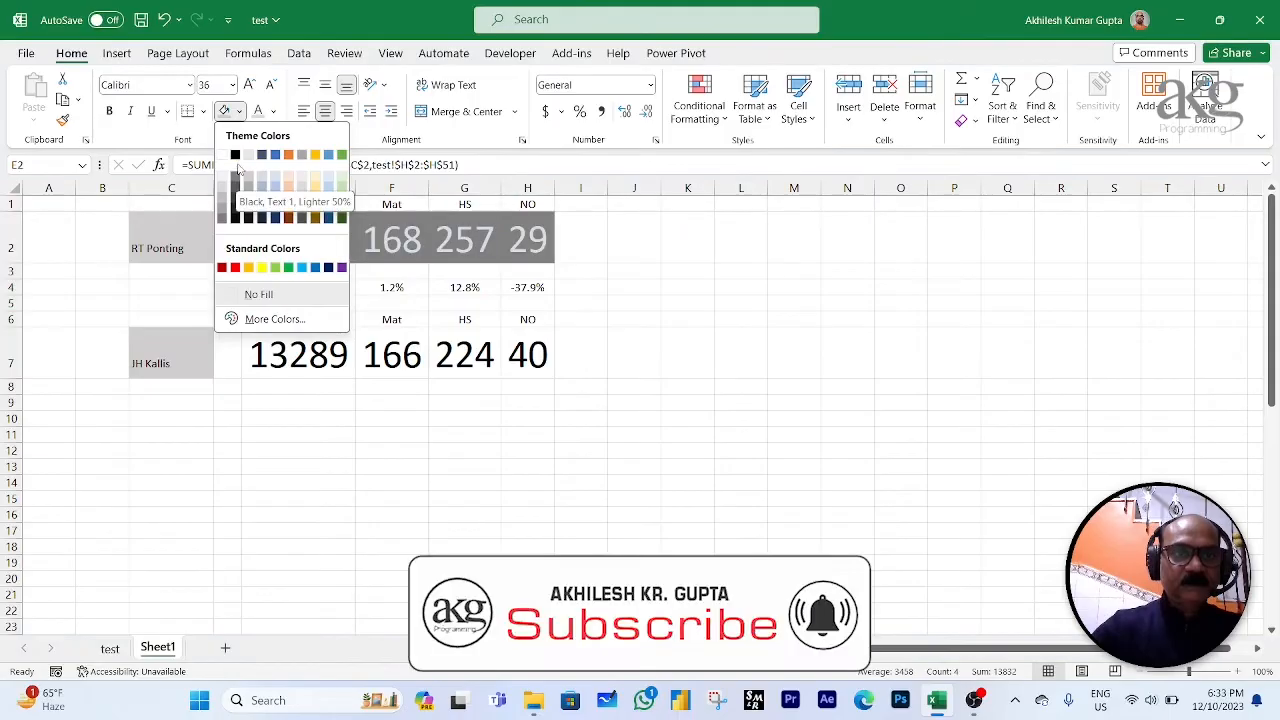
click(235, 155)
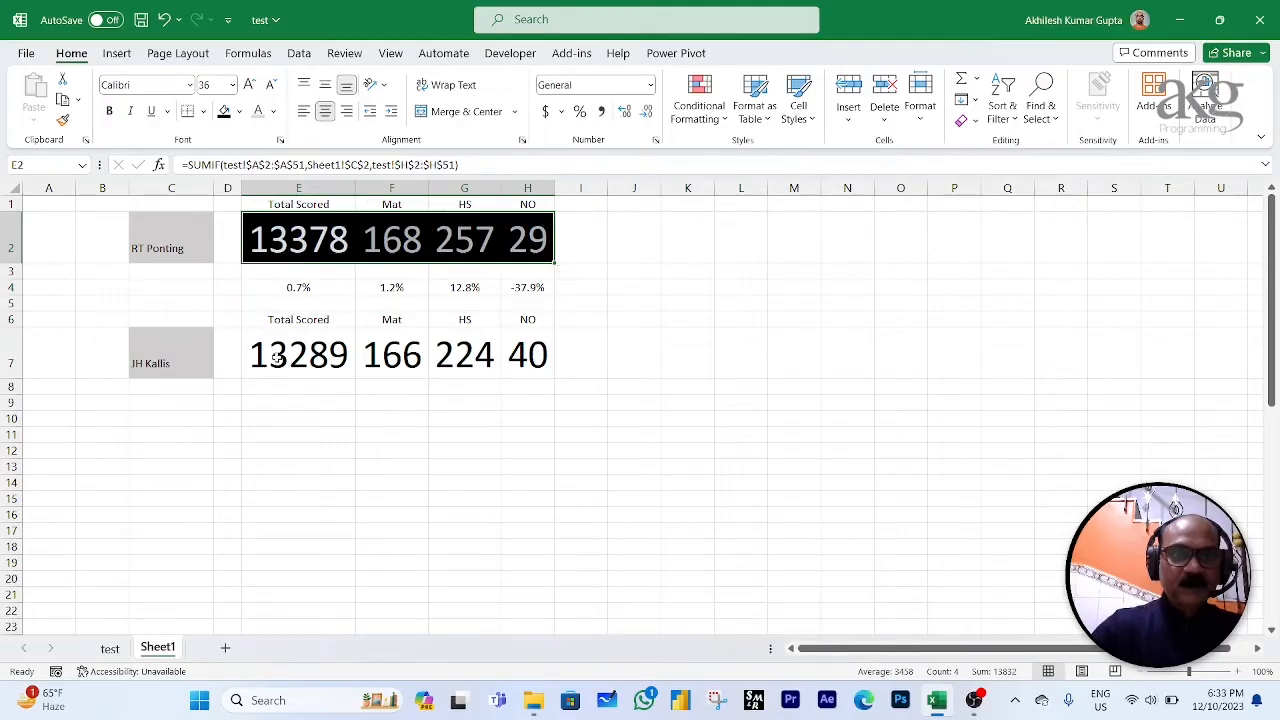
Step: Copy only the formatting of E2:H2 onto the second player's statistics in E7:H7
key(ctrl+c)
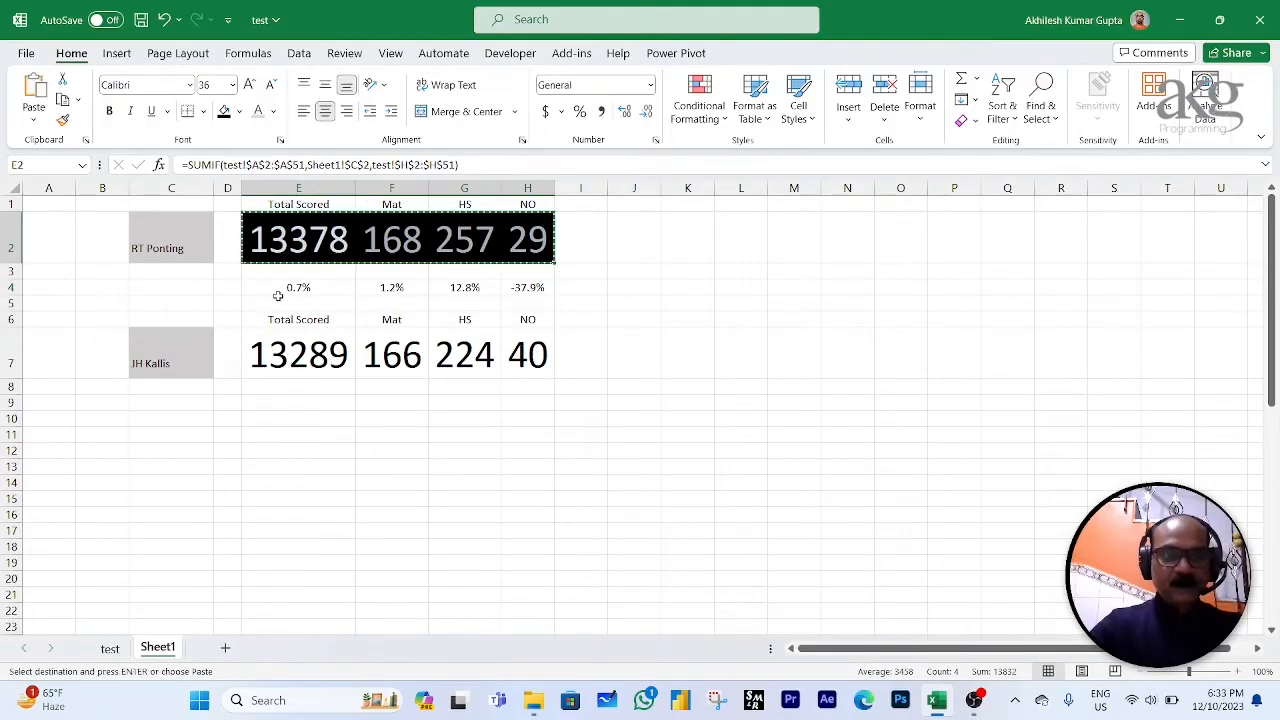
drag(256, 340, 516, 355)
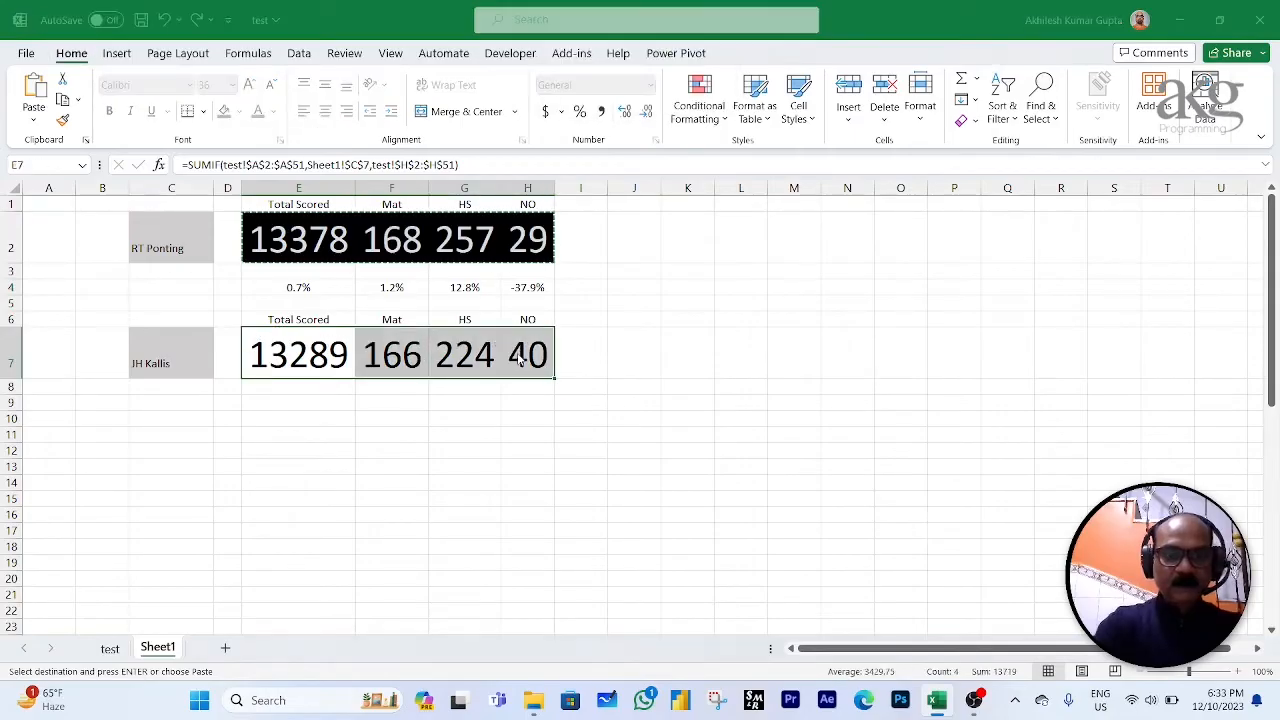
key(ctrl+alt+v)
key(Return)
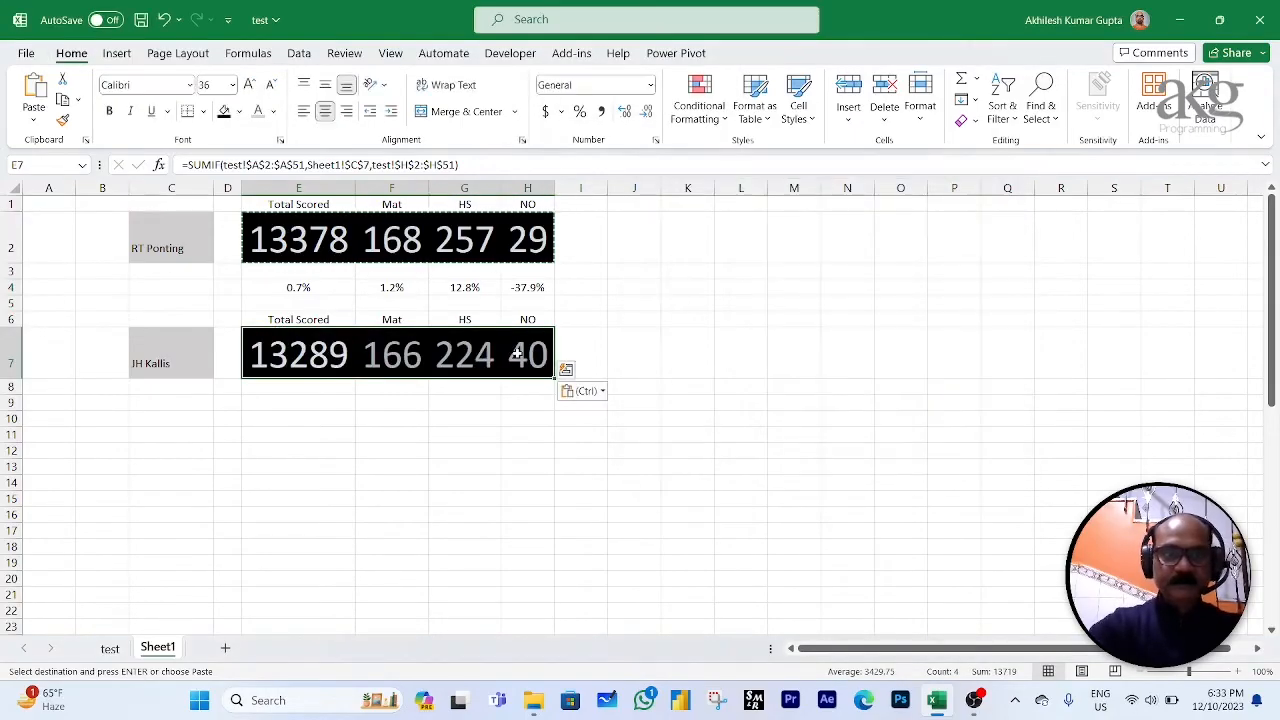
click(636, 302)
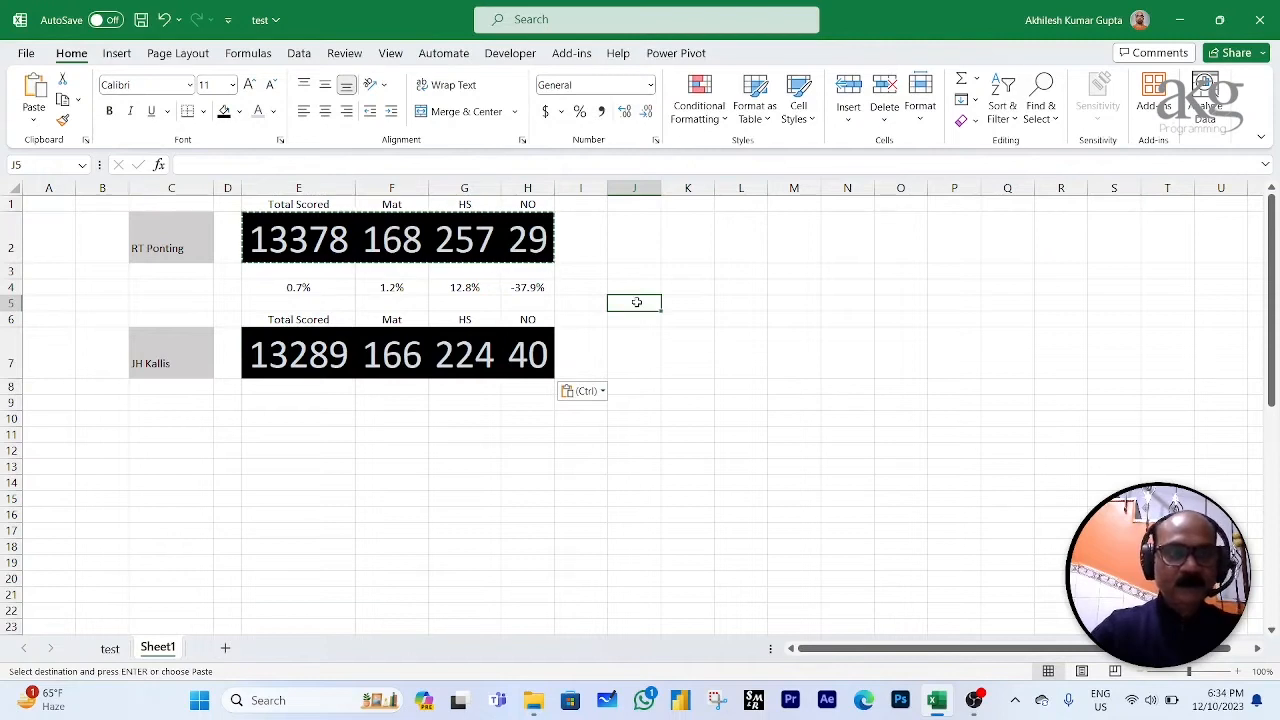
key(Escape)
Step: Set the font size of the percentage differences in E4:H4 to 18
drag(287, 287, 508, 287)
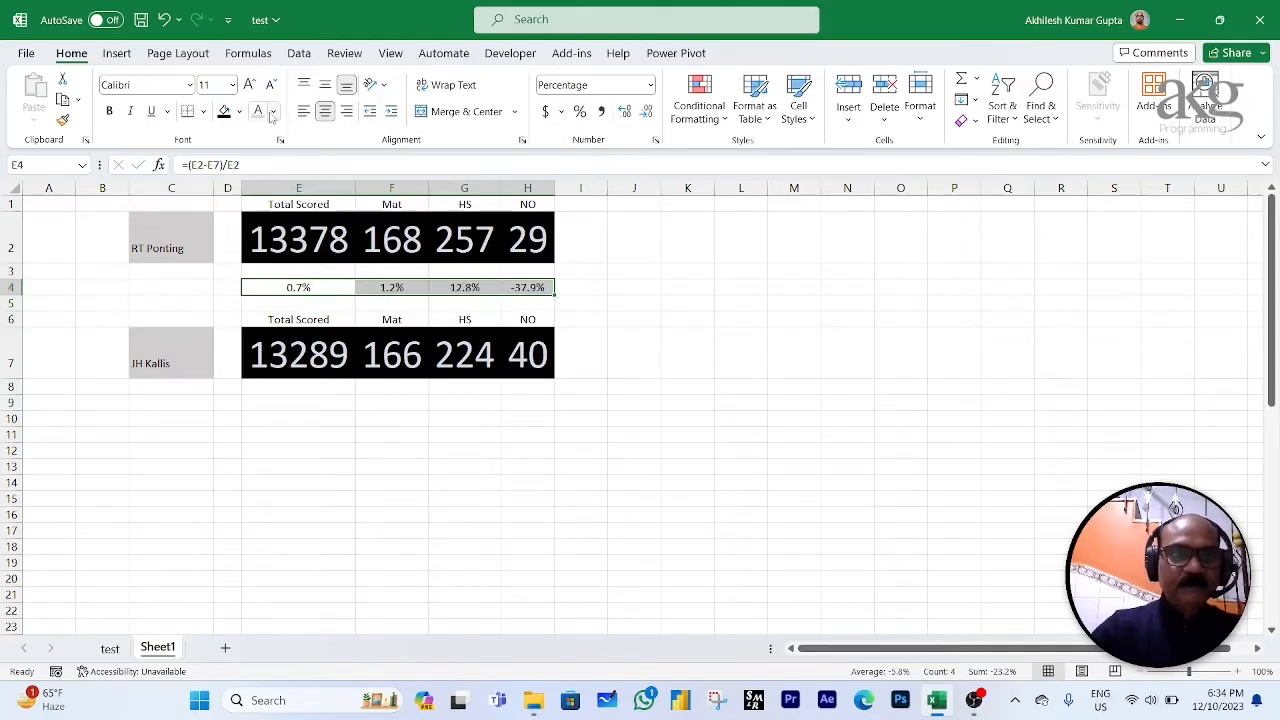
click(239, 111)
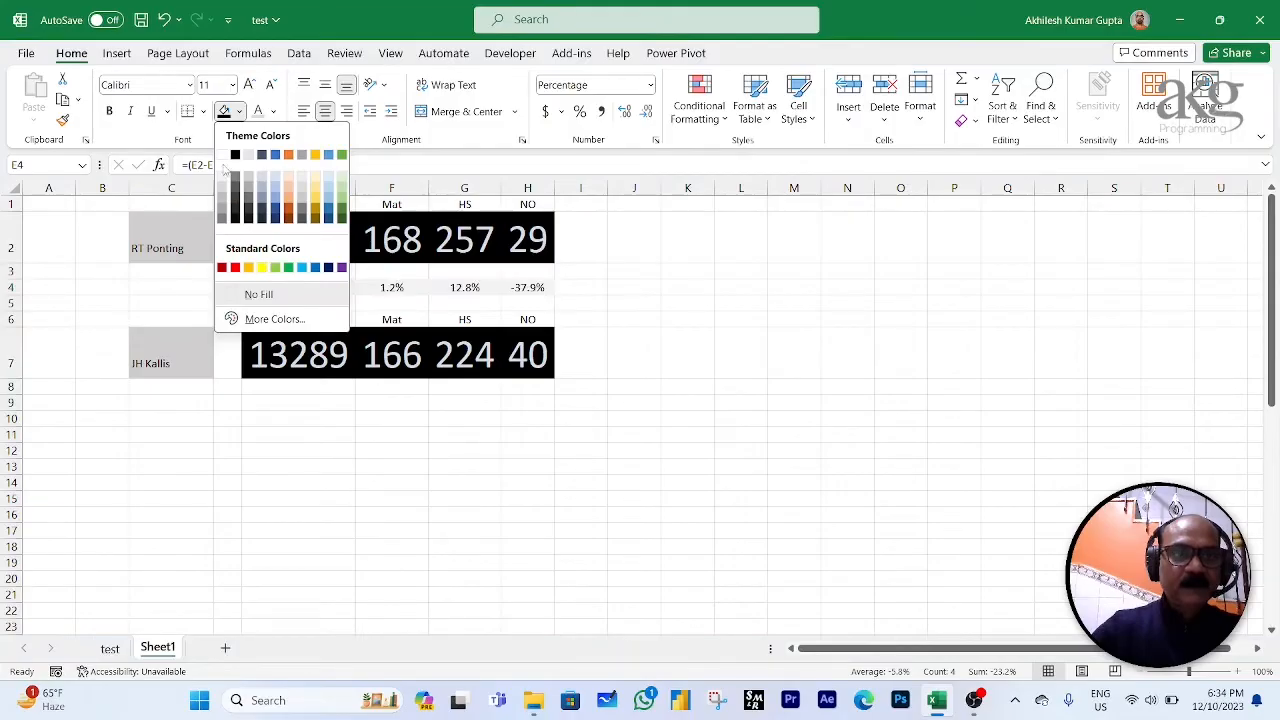
click(603, 313)
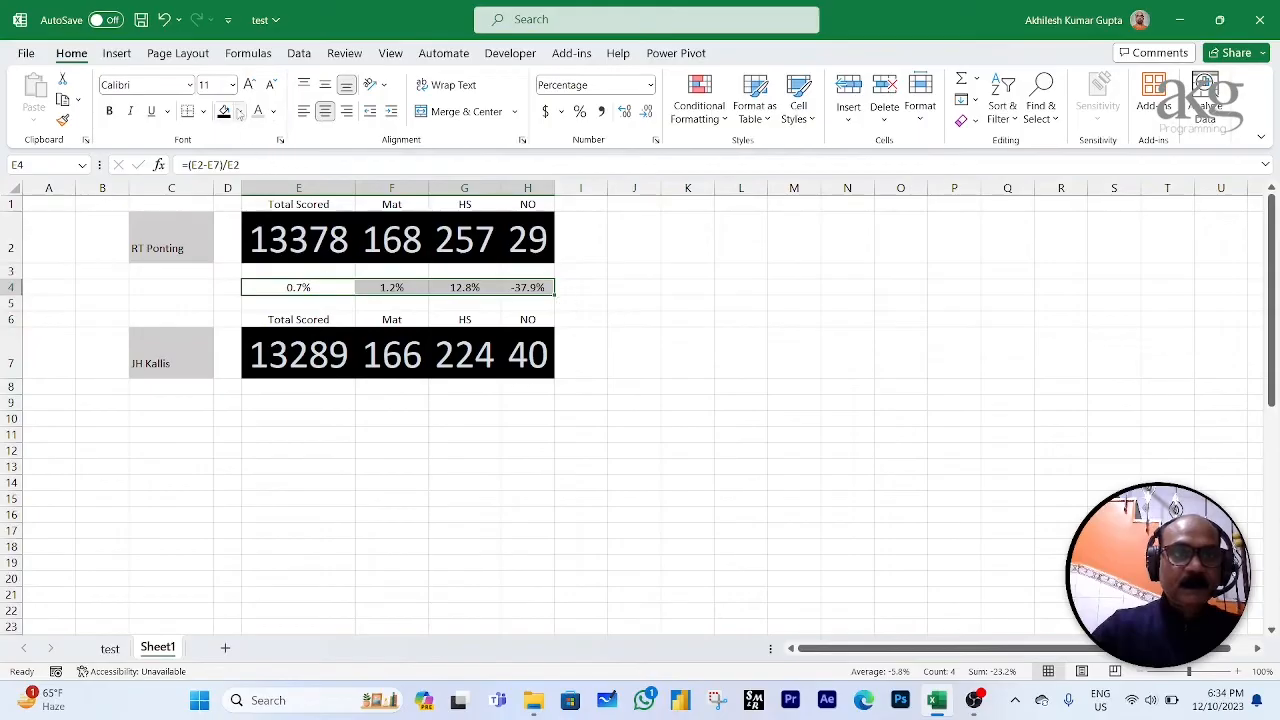
click(233, 86)
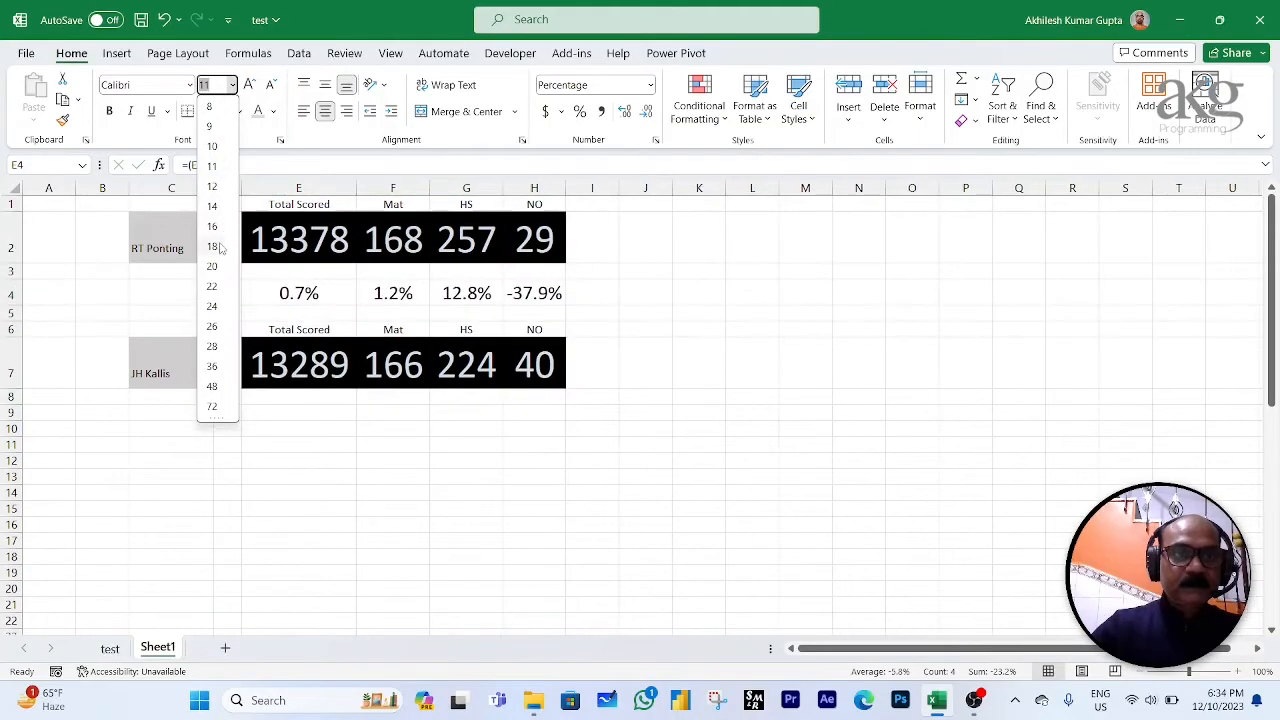
click(215, 247)
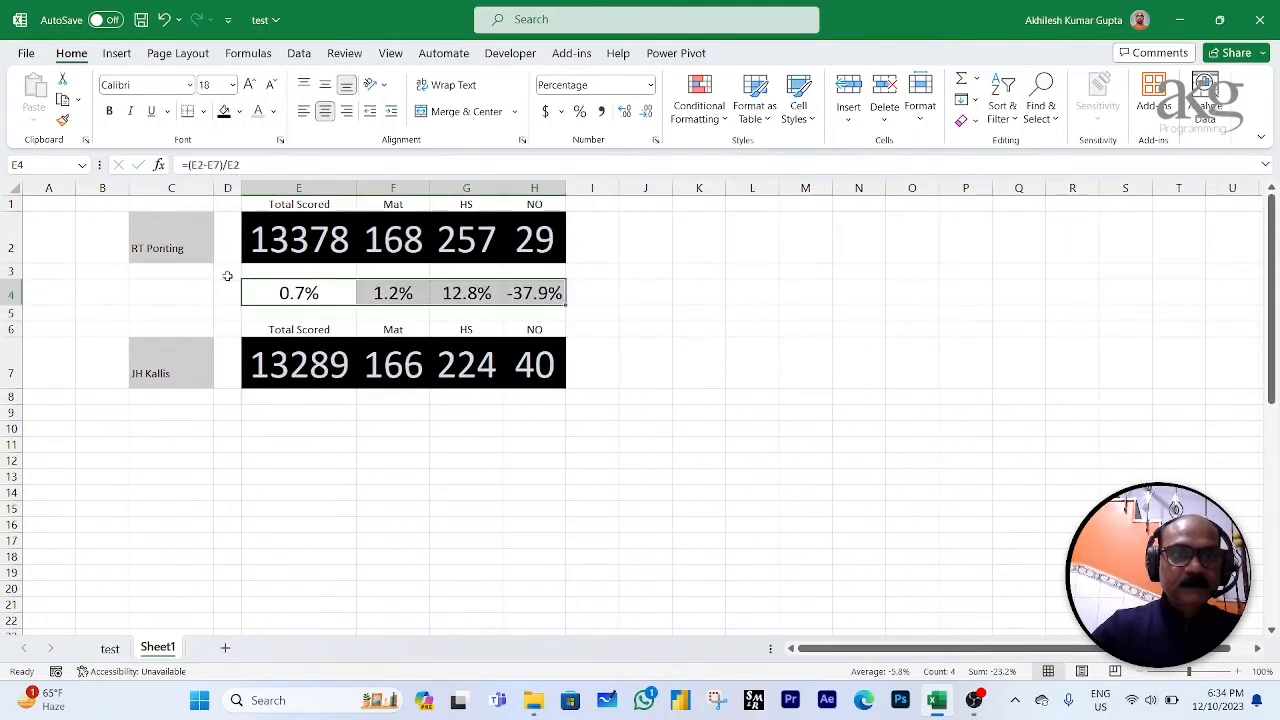
click(636, 315)
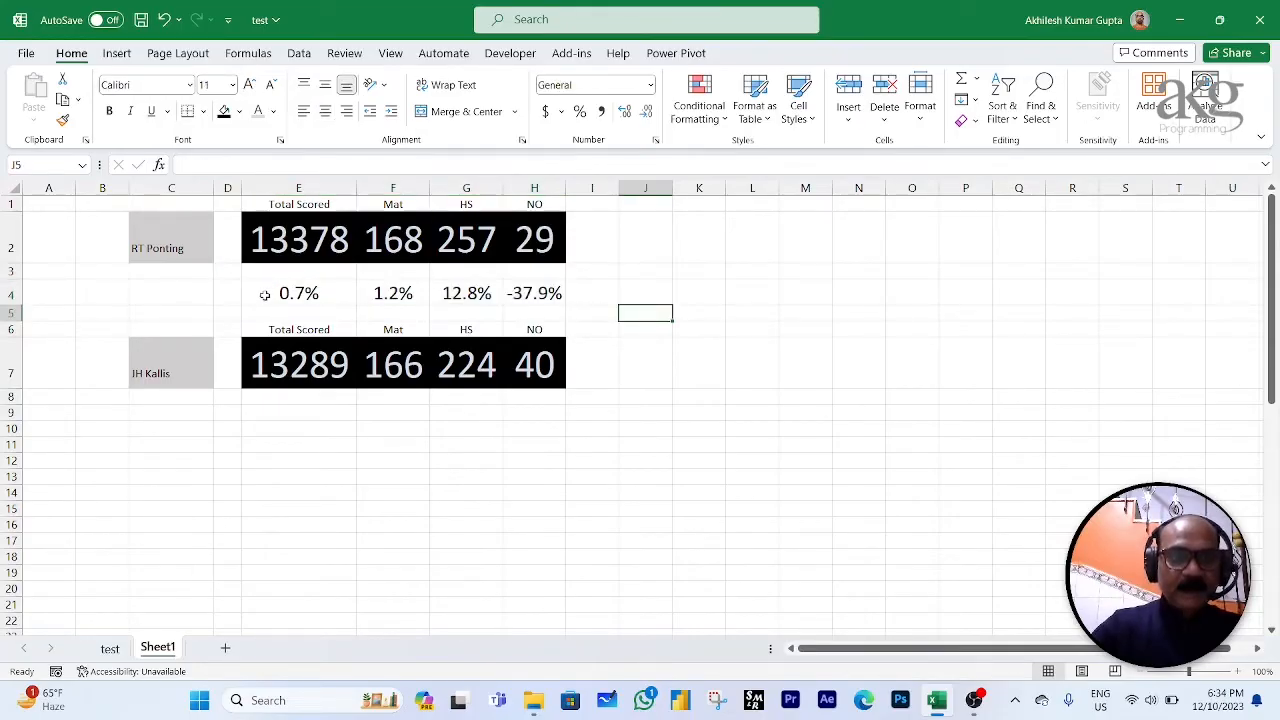
Step: Start a Greater Than conditional formatting rule with a 0% threshold for the percentage differences in E4:H4
drag(264, 294, 527, 300)
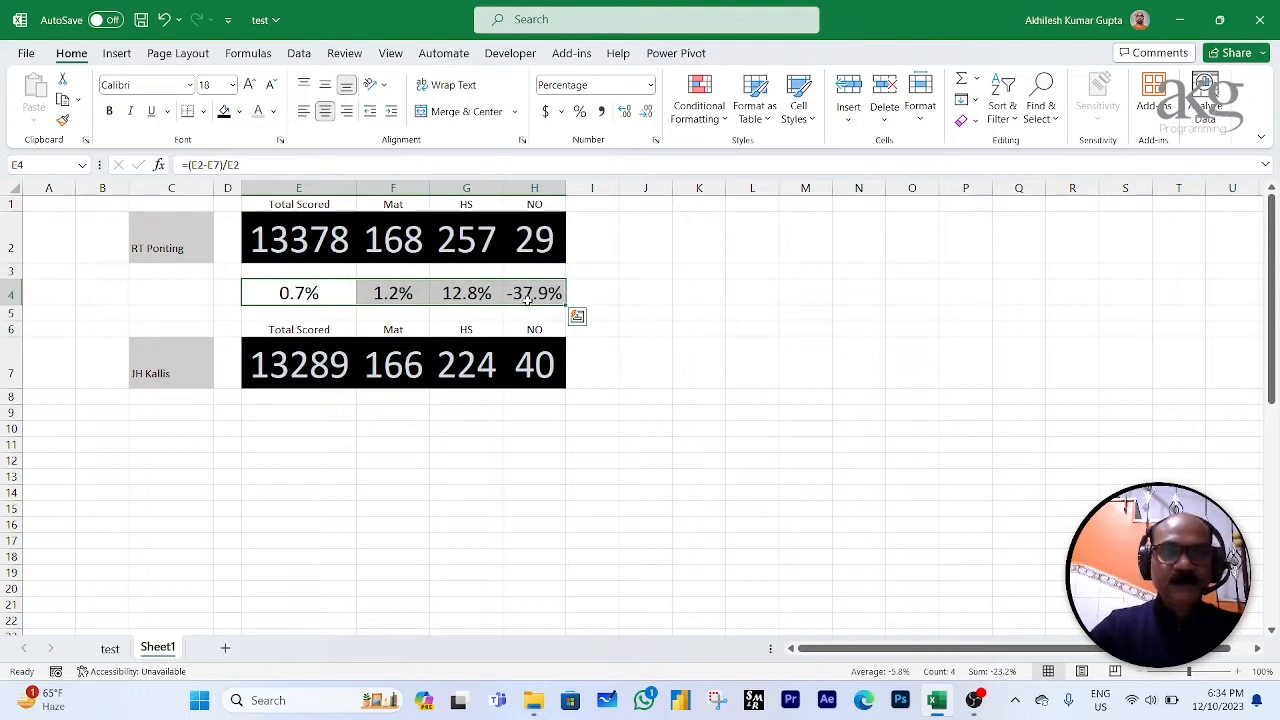
click(725, 121)
mouse_move(770, 152)
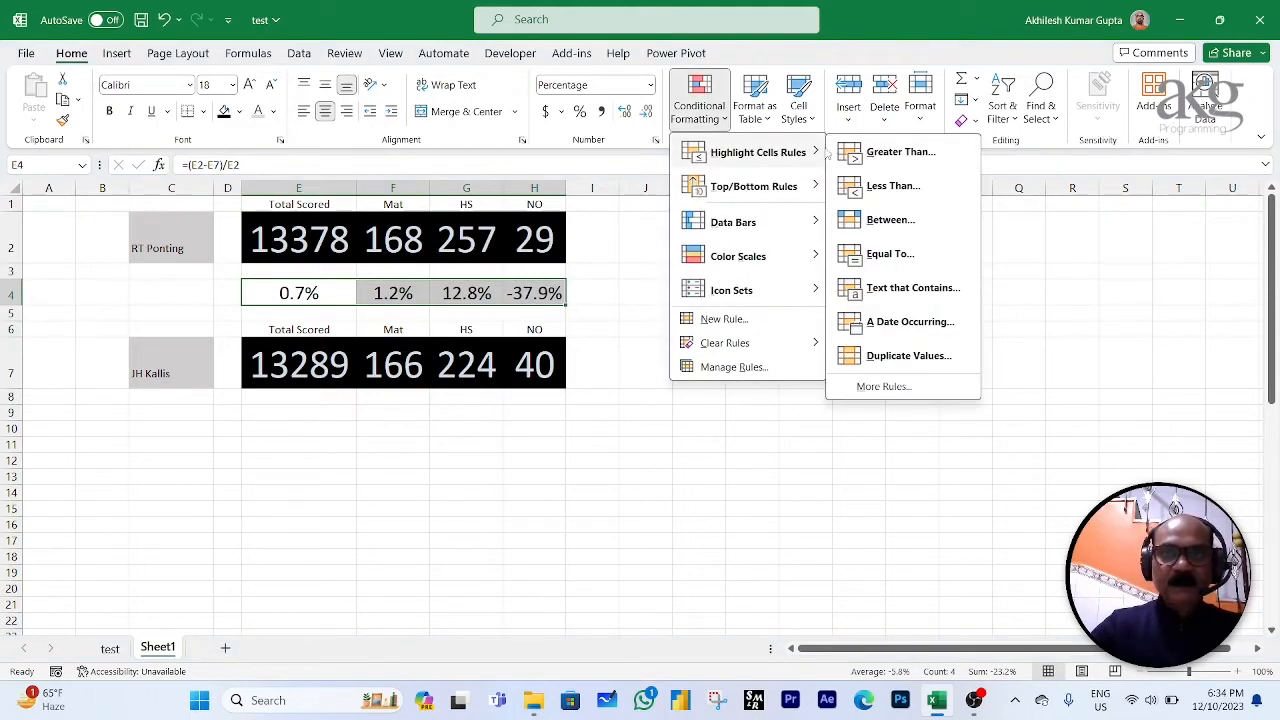
click(889, 153)
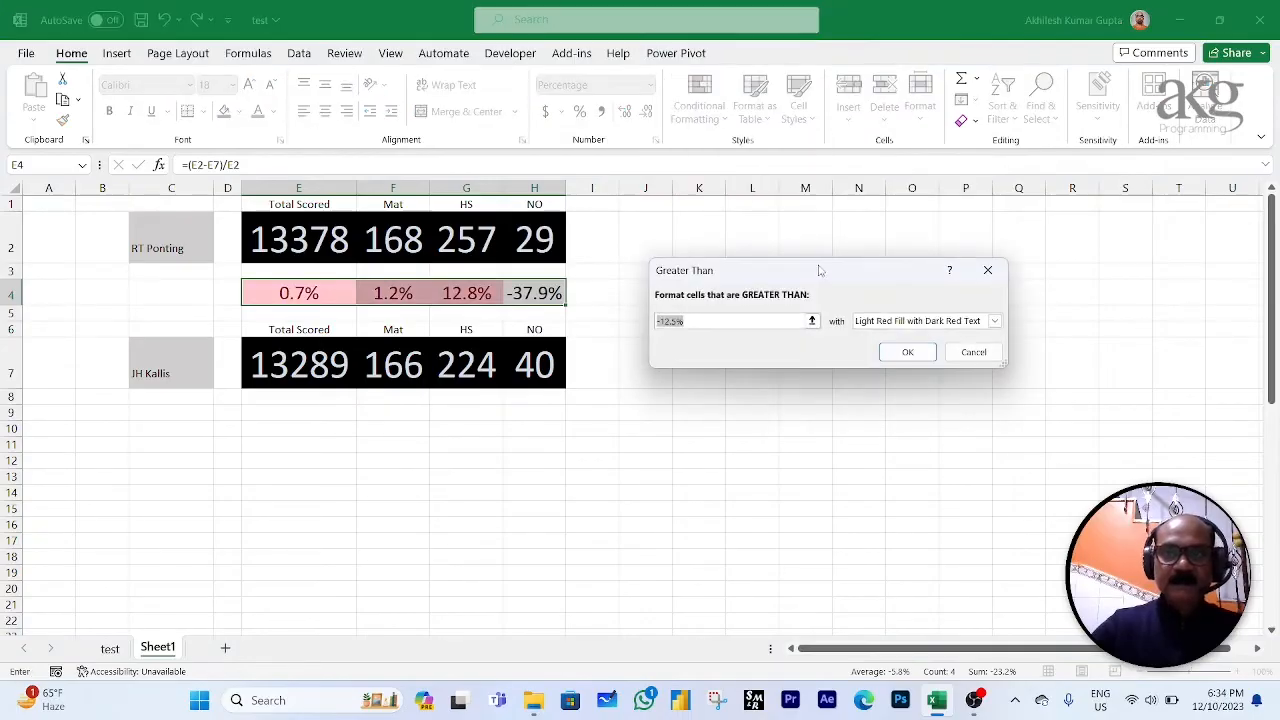
text(0)
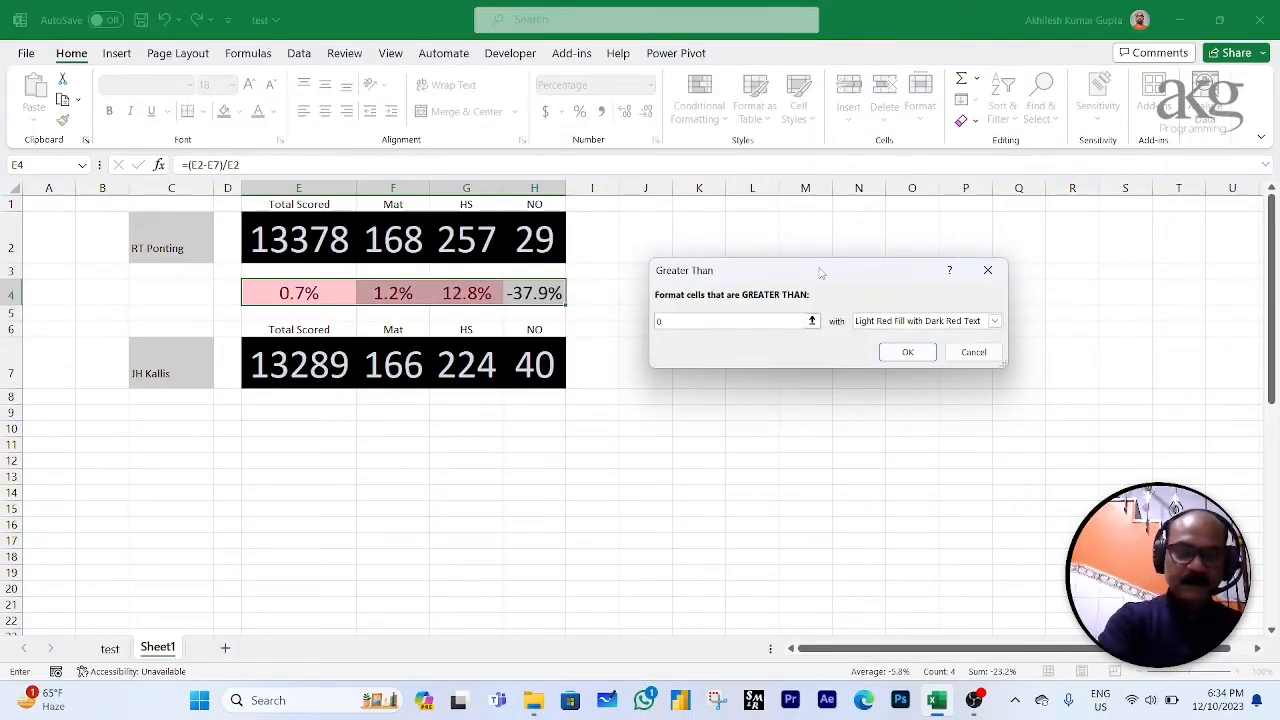
text(%)
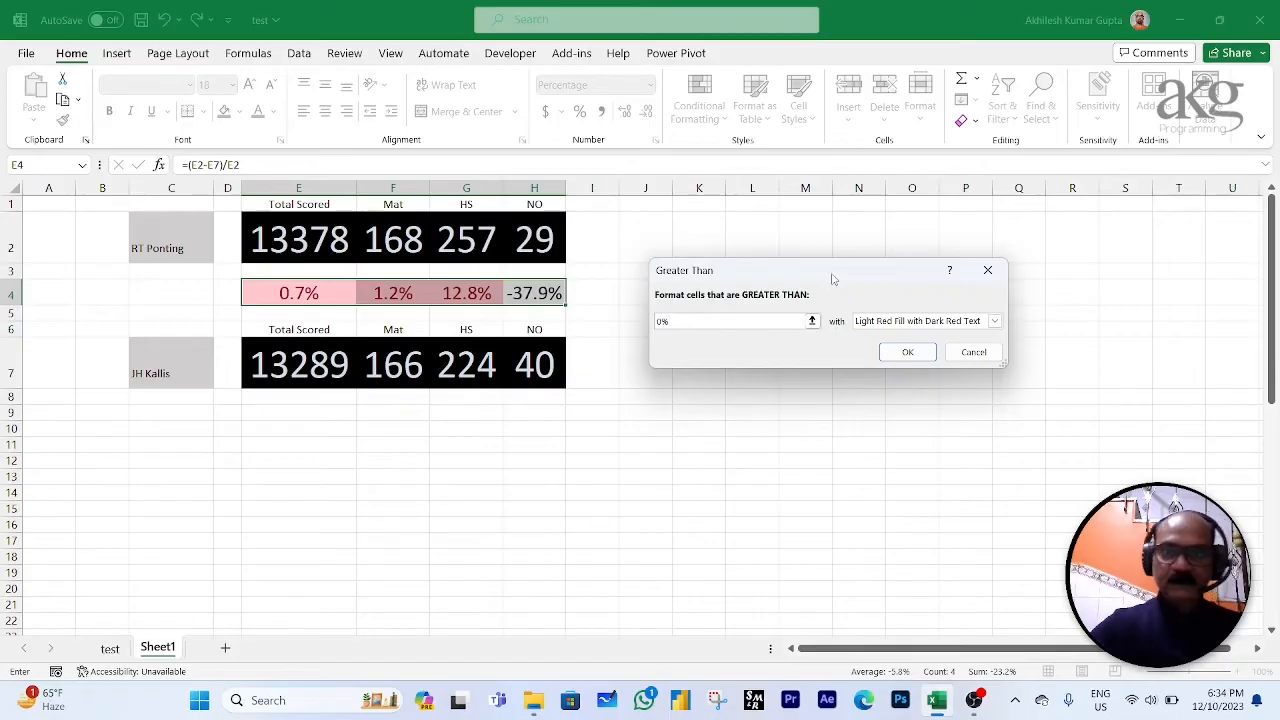
Step: Give the Greater Than rule a custom format with bold dark green text and apply it
click(920, 322)
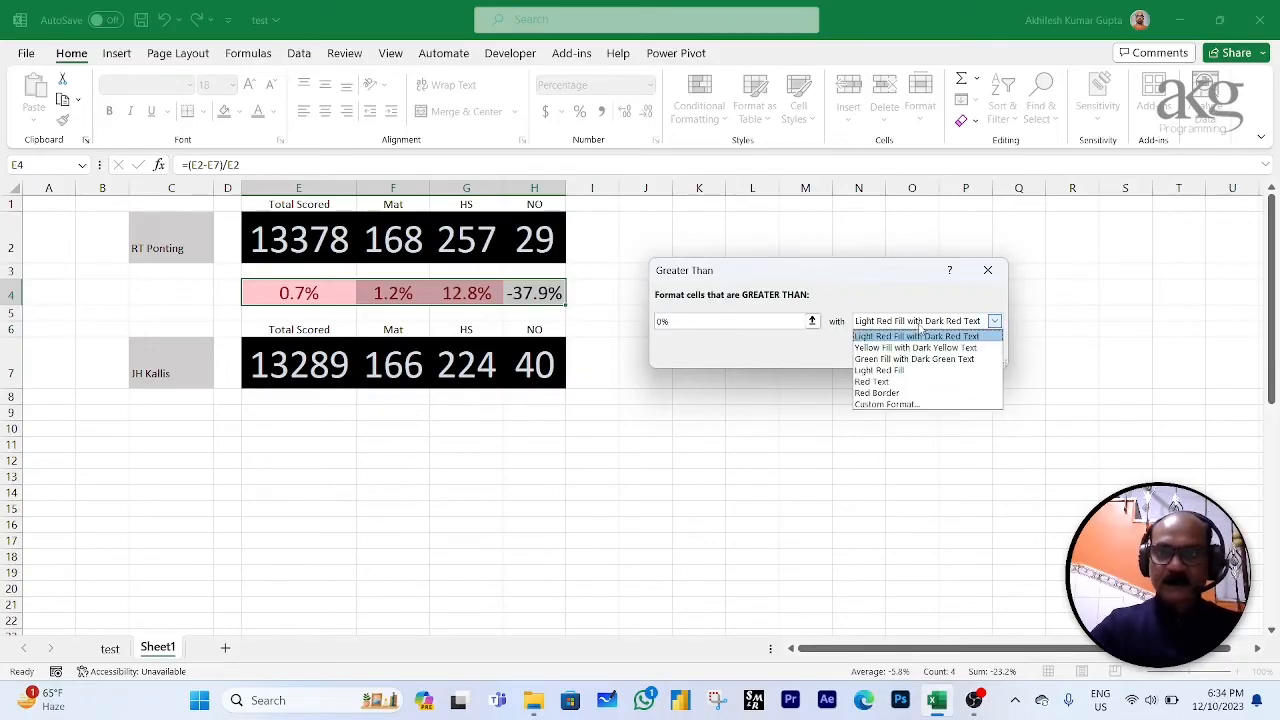
click(890, 405)
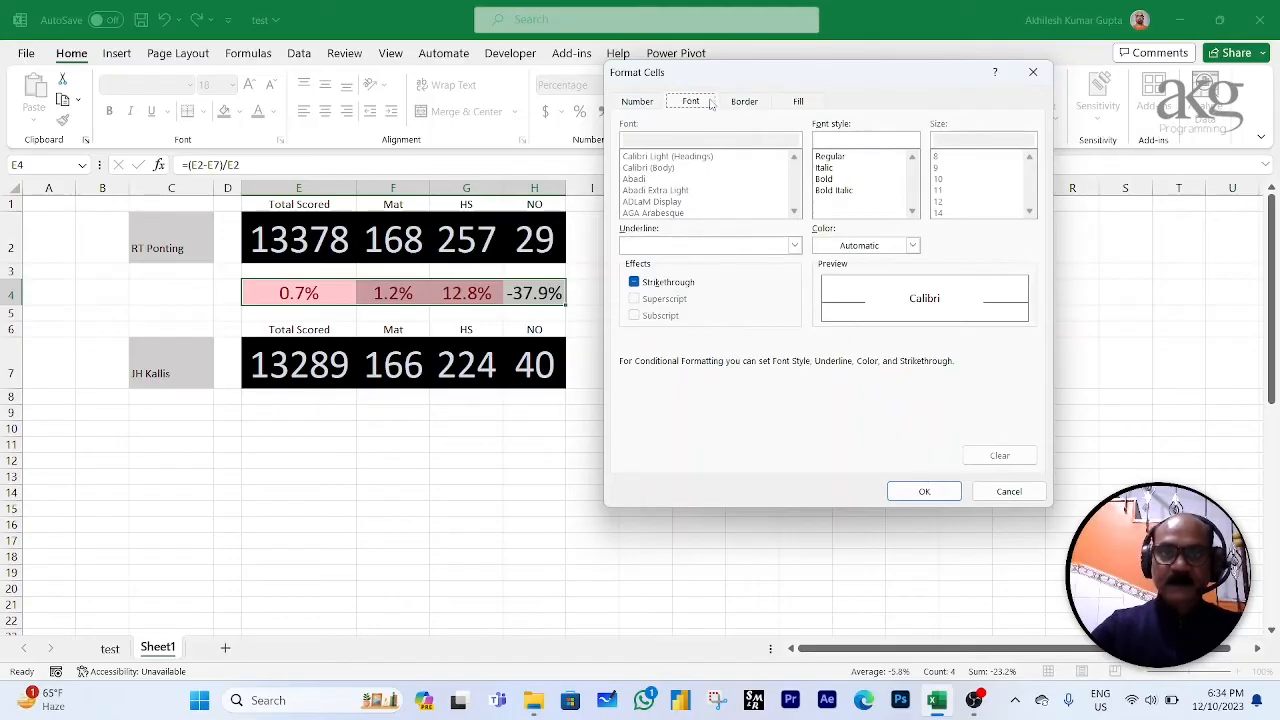
click(912, 246)
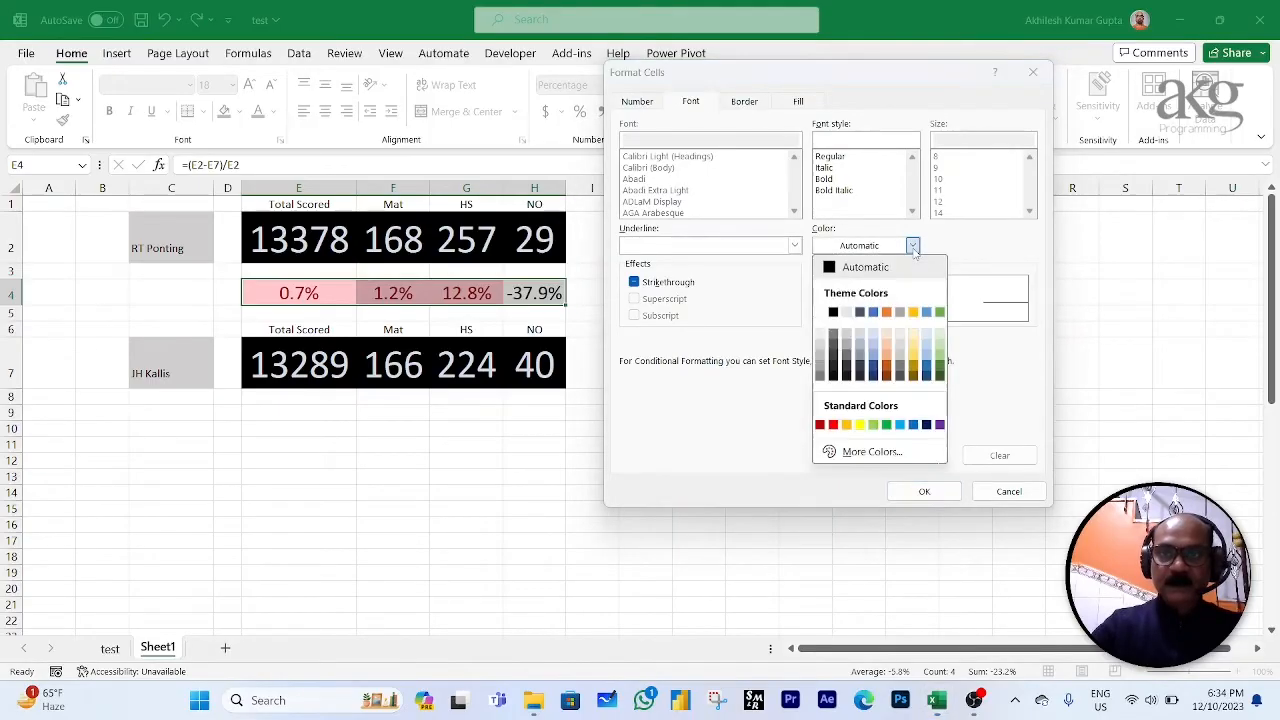
click(940, 371)
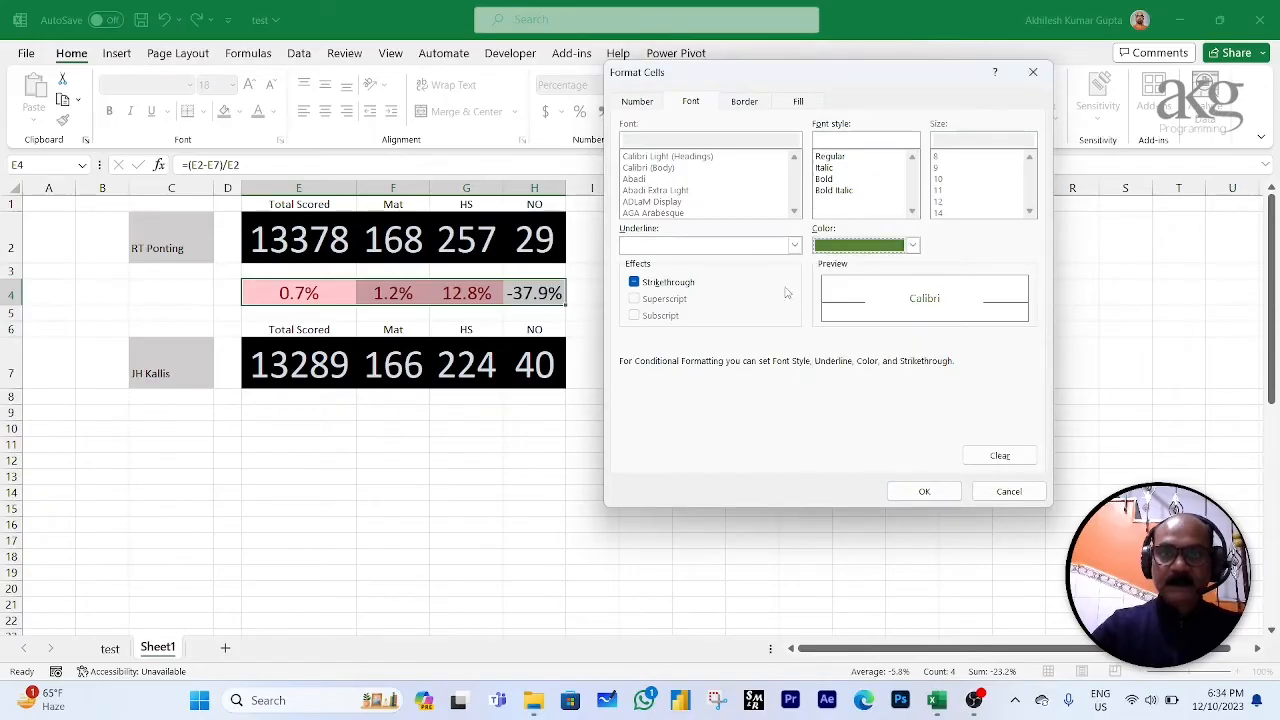
click(831, 180)
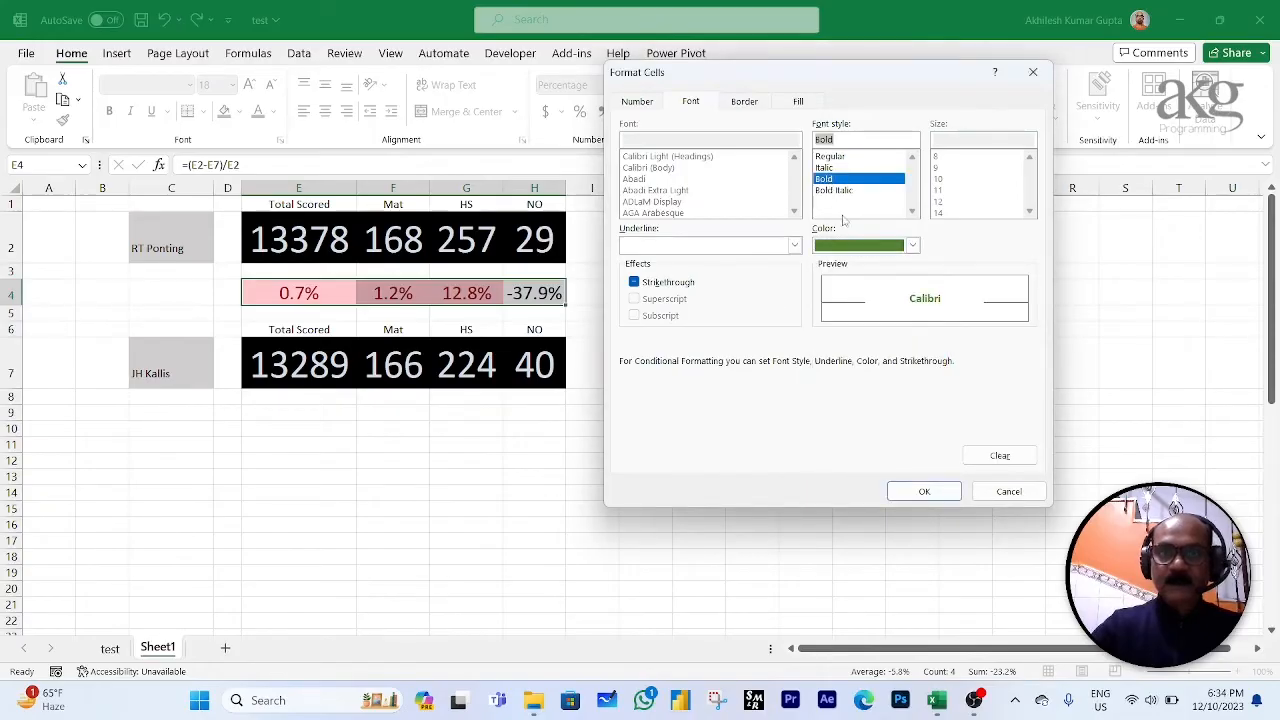
click(922, 494)
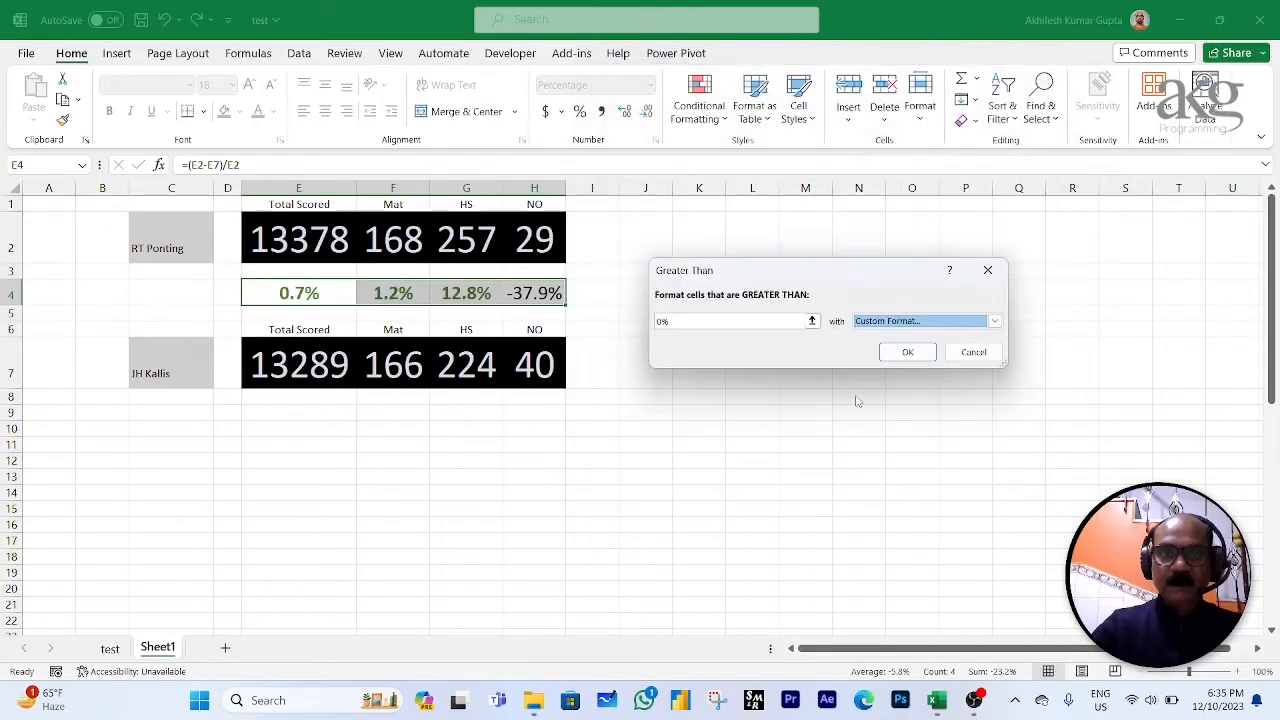
click(907, 352)
click(768, 430)
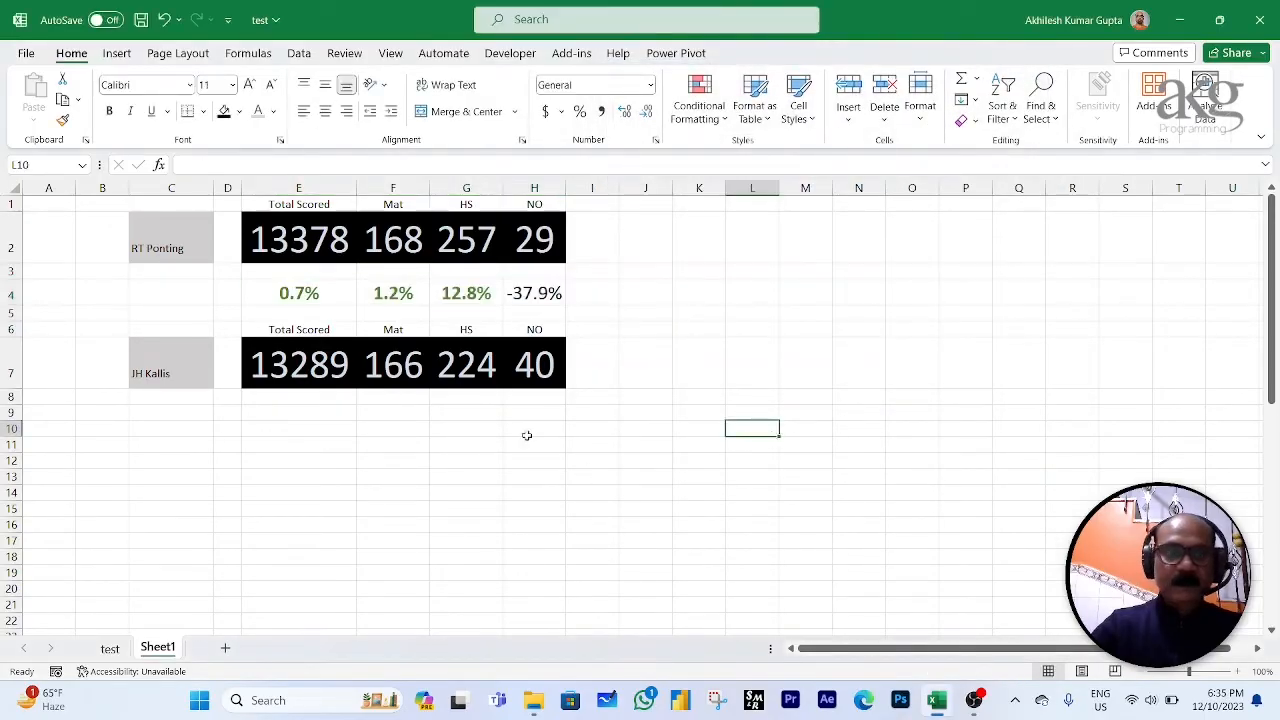
Step: Add a Less Than 0% conditional formatting rule with Red Text to the percentage differences in E4:H4
drag(292, 292, 545, 294)
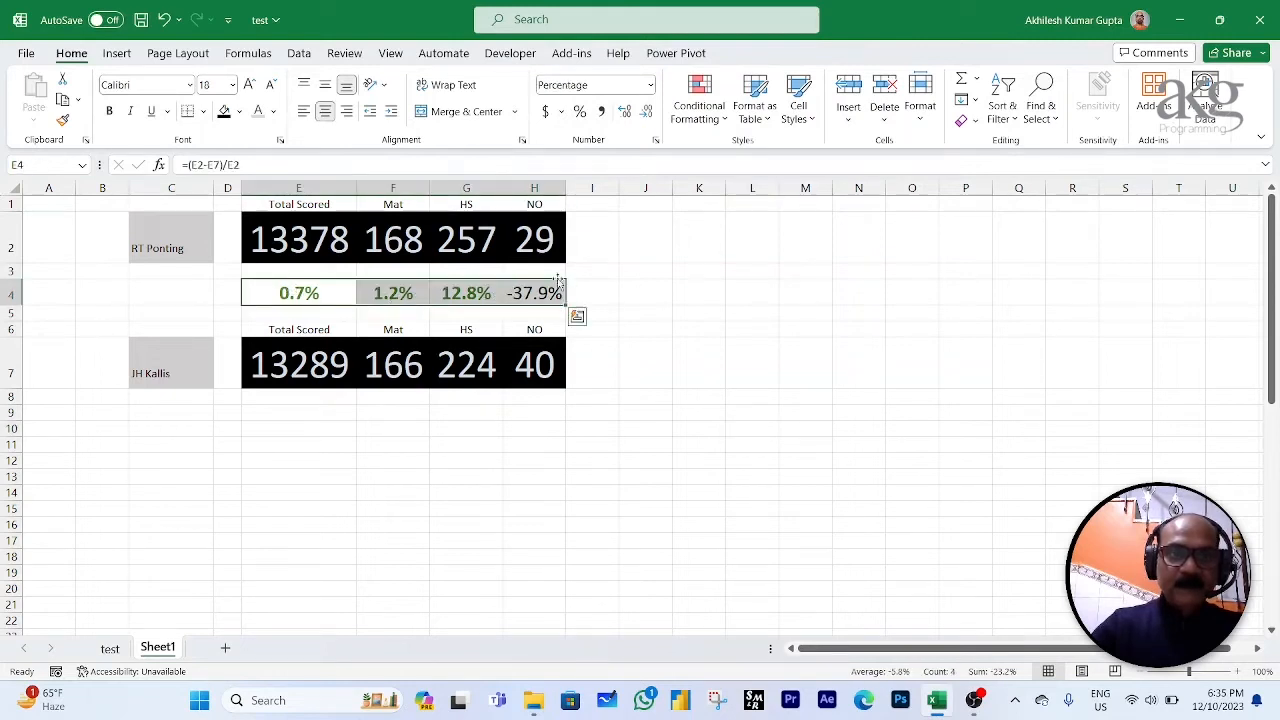
click(722, 118)
mouse_move(797, 153)
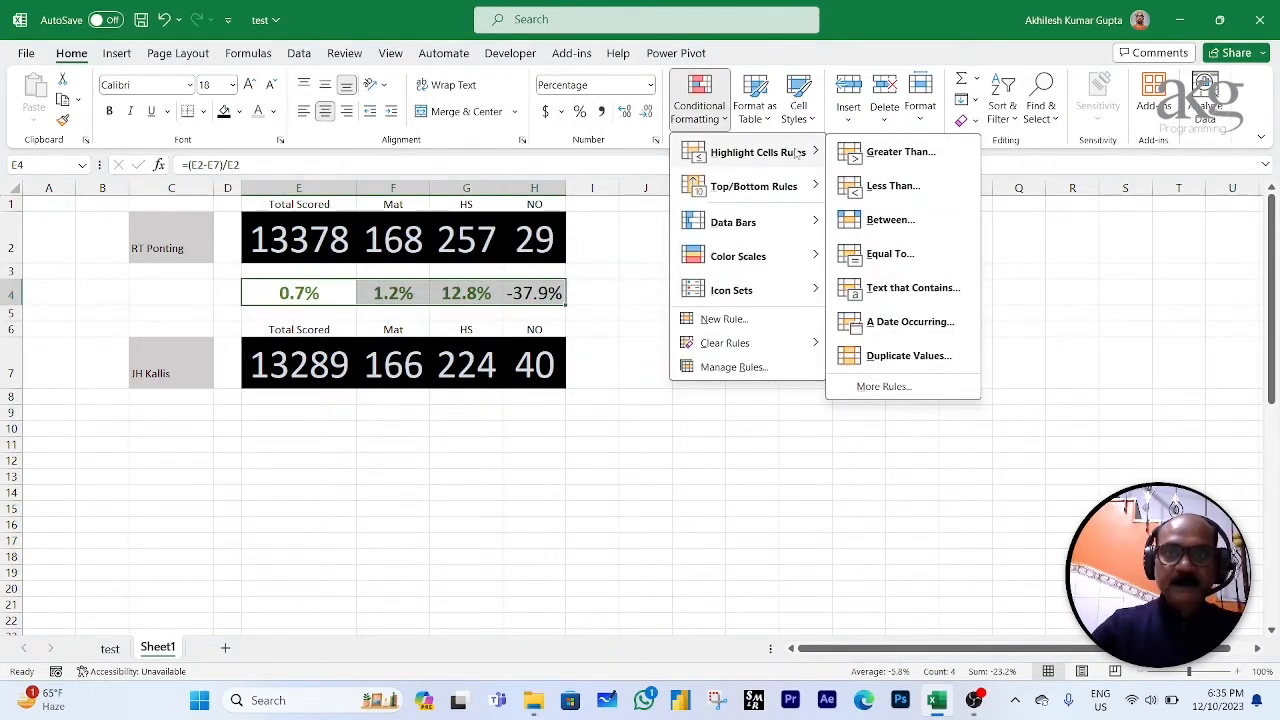
click(889, 188)
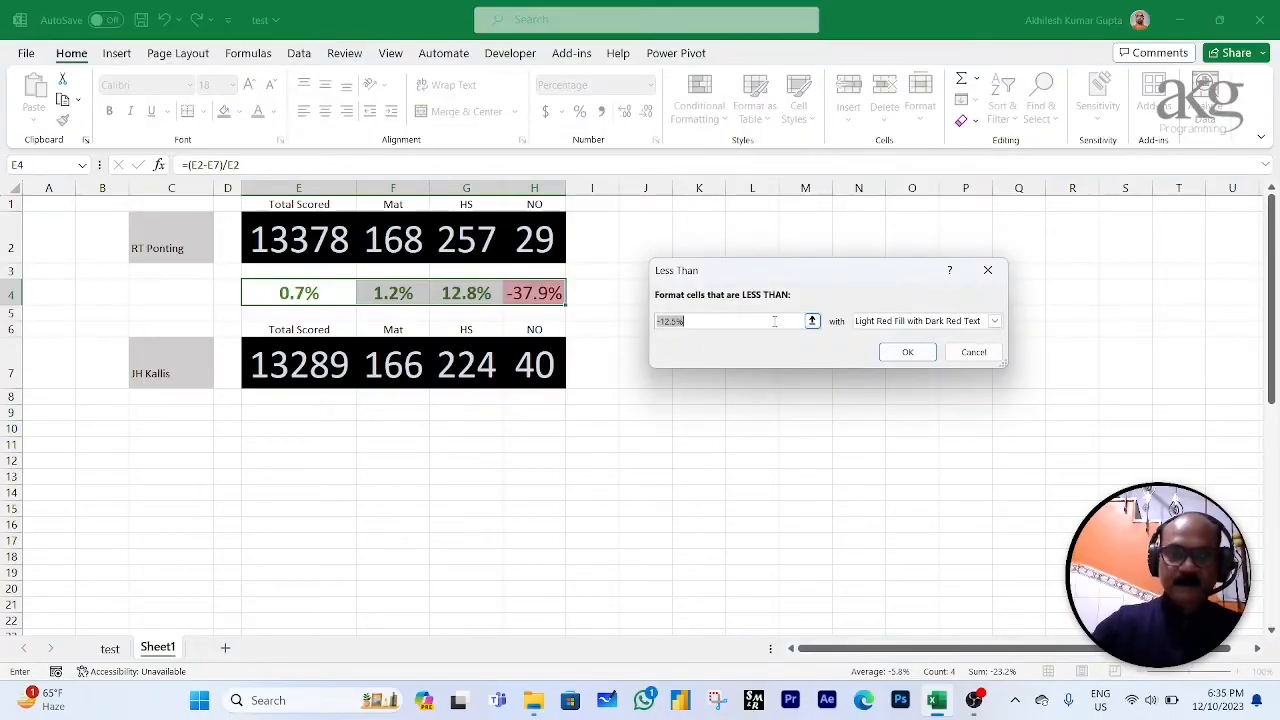
text(0)
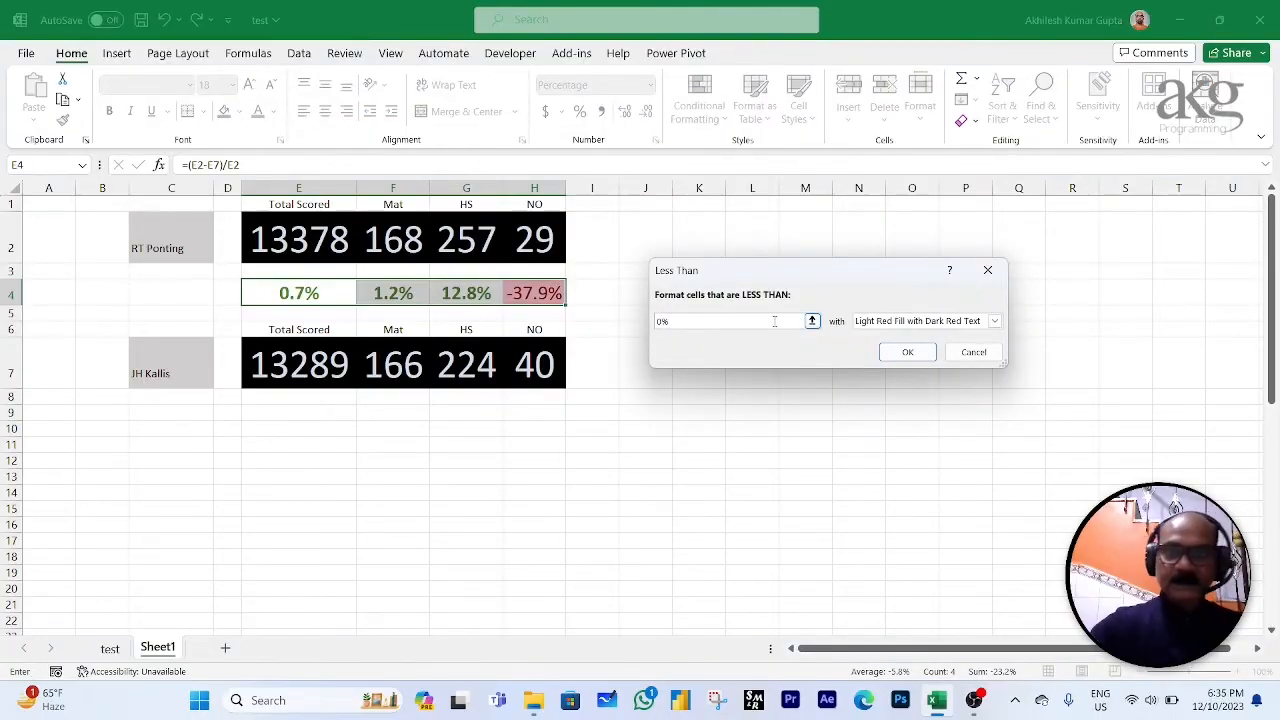
click(929, 321)
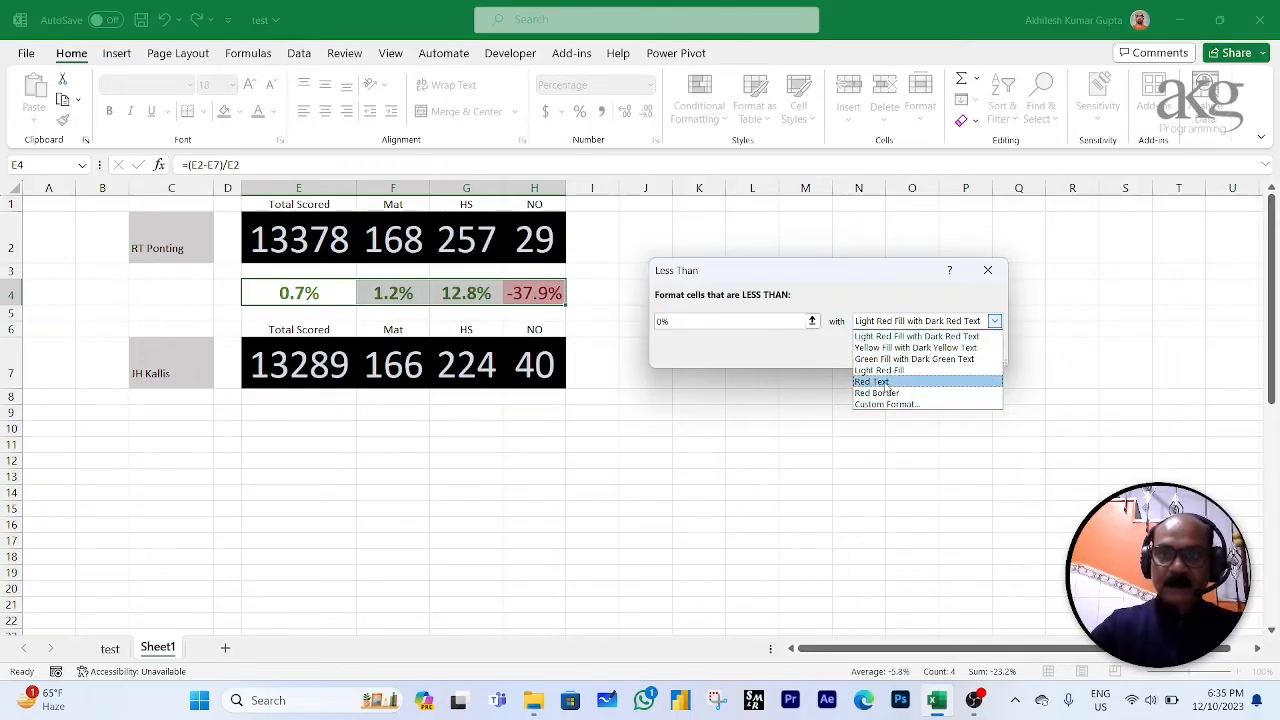
click(884, 381)
click(907, 352)
click(748, 410)
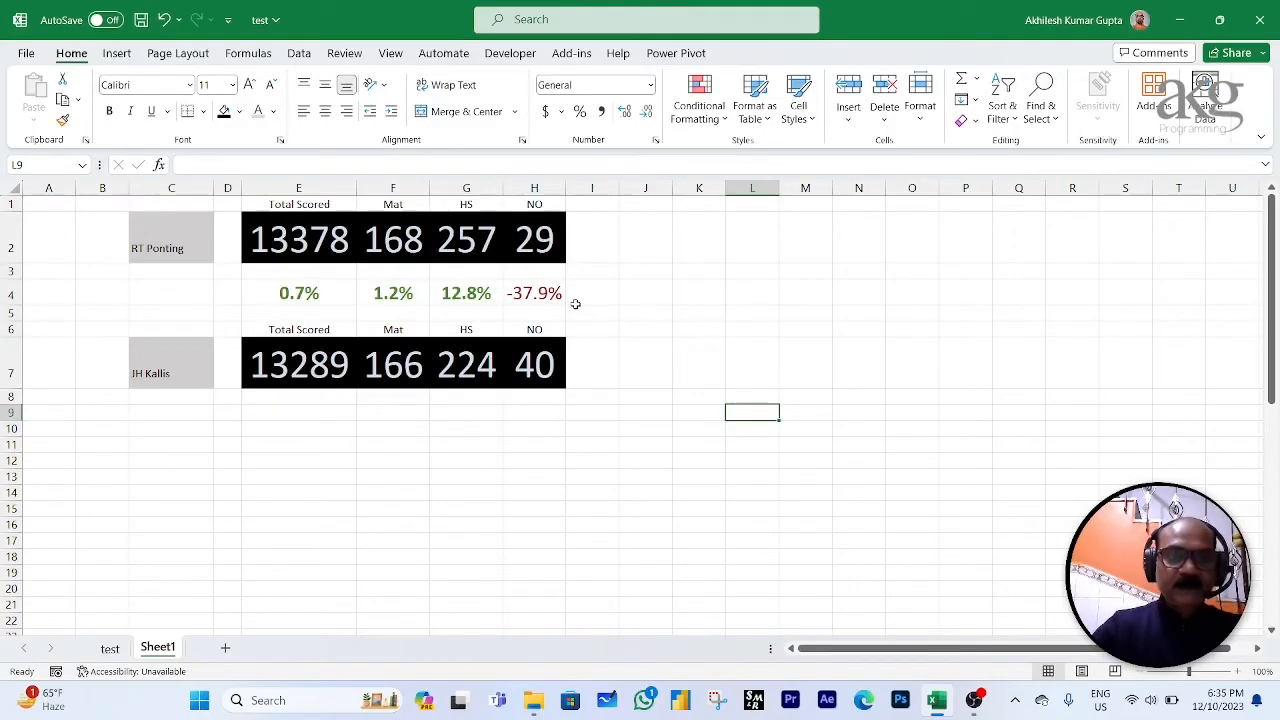
Step: Set the player names in C2 and C7 to font size 14, centered vertically and horizontally in a slightly wider column C
click(180, 245)
ctrl+click(167, 372)
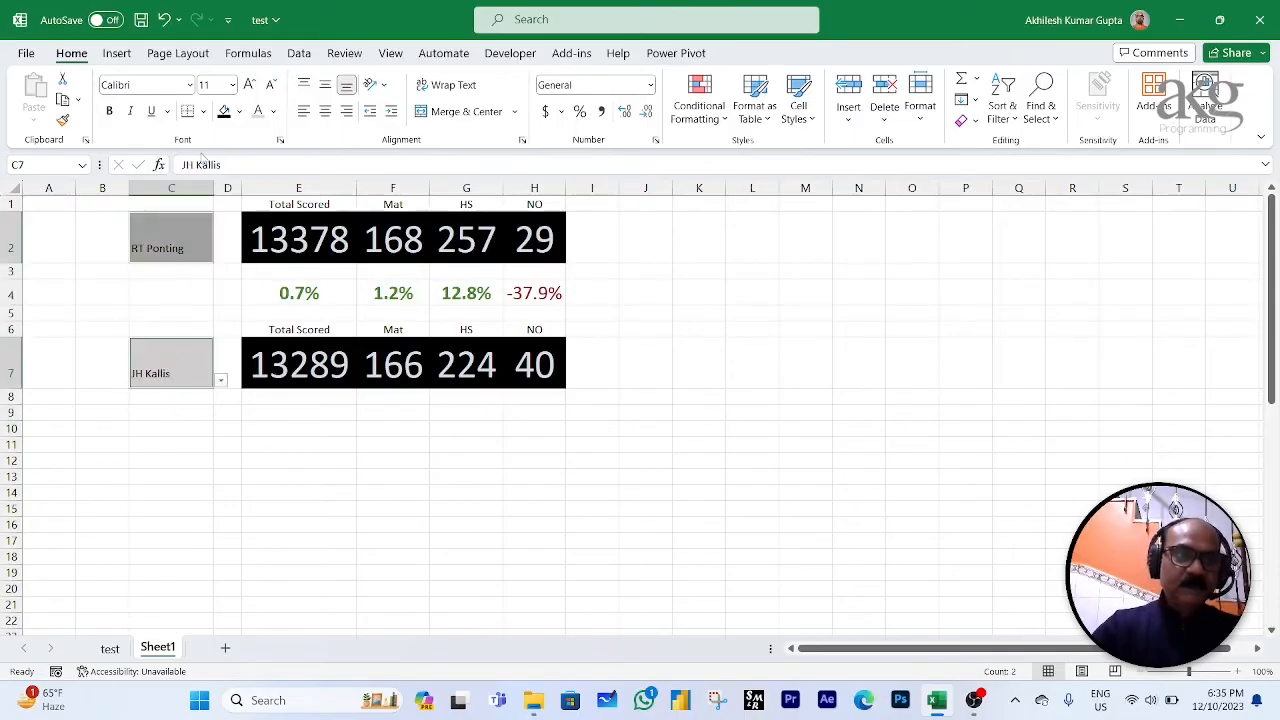
click(232, 87)
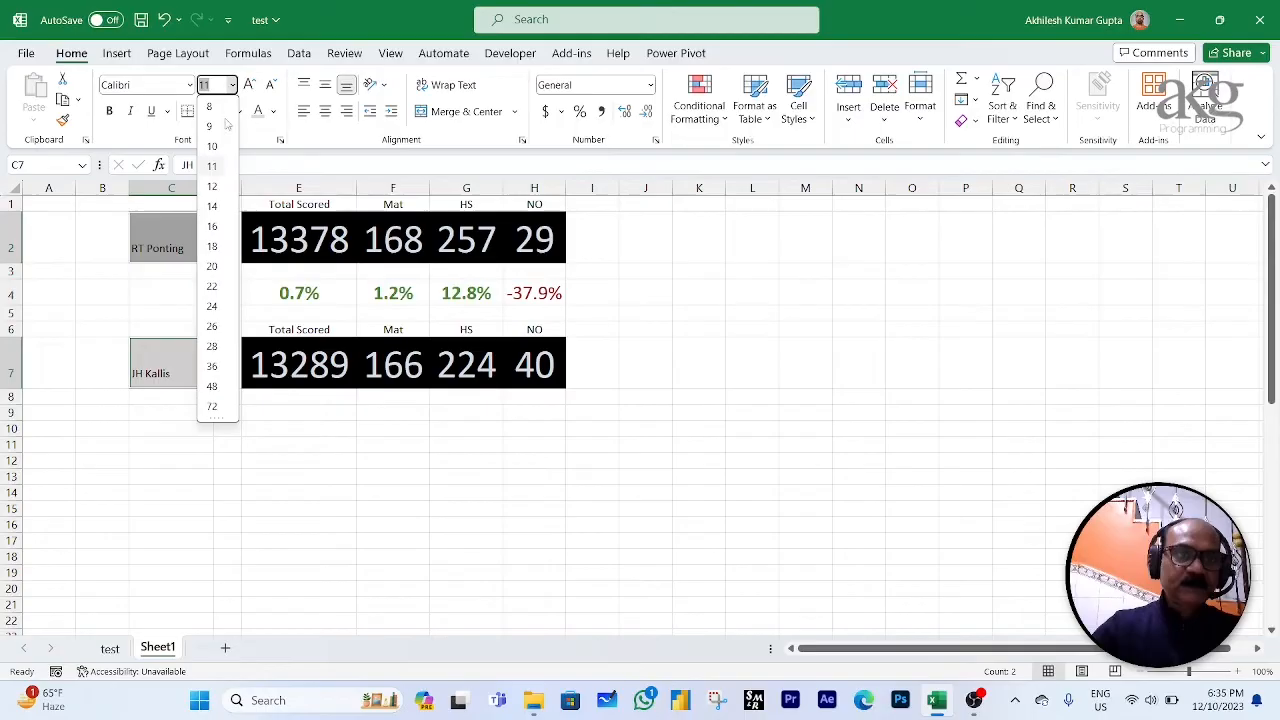
click(213, 206)
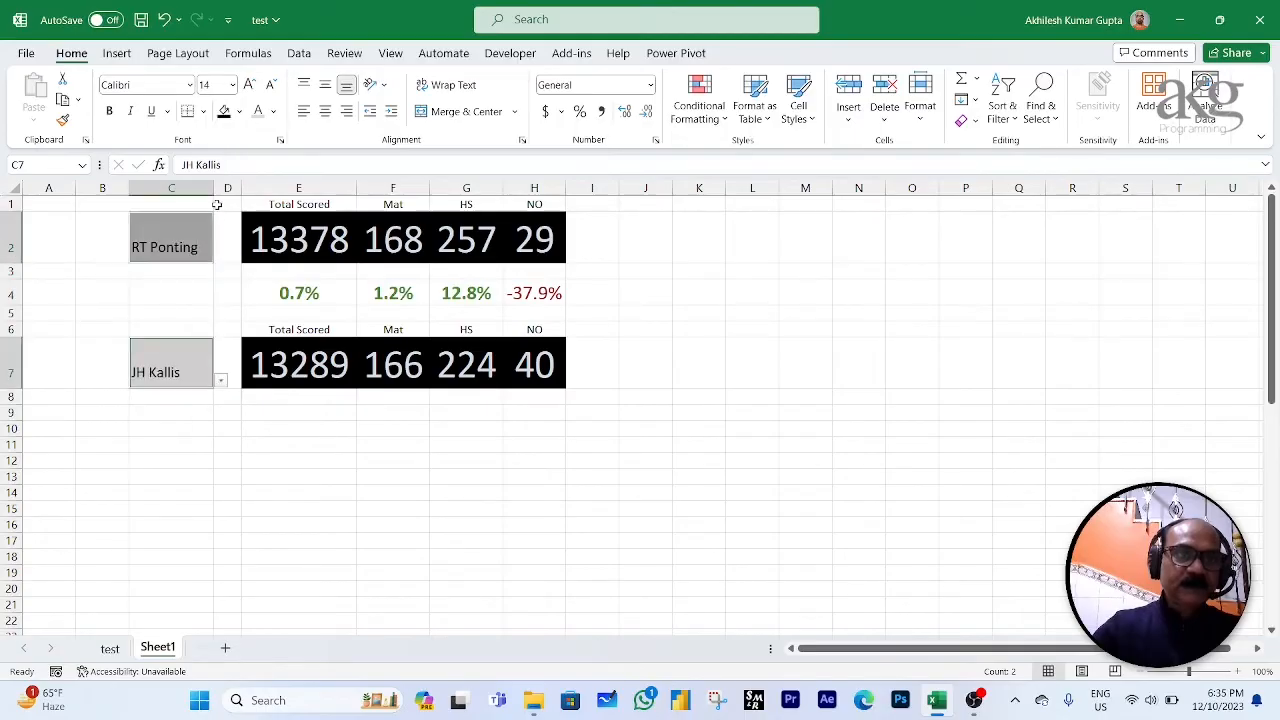
click(327, 88)
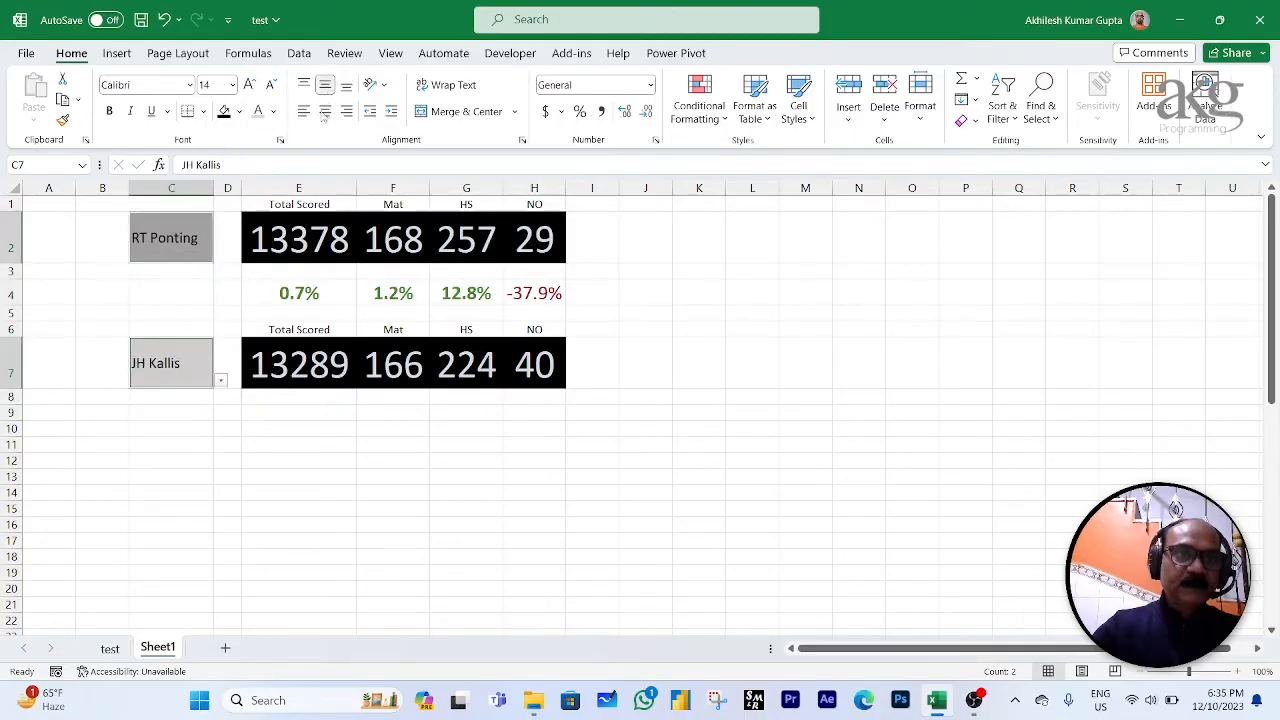
drag(213, 189, 233, 191)
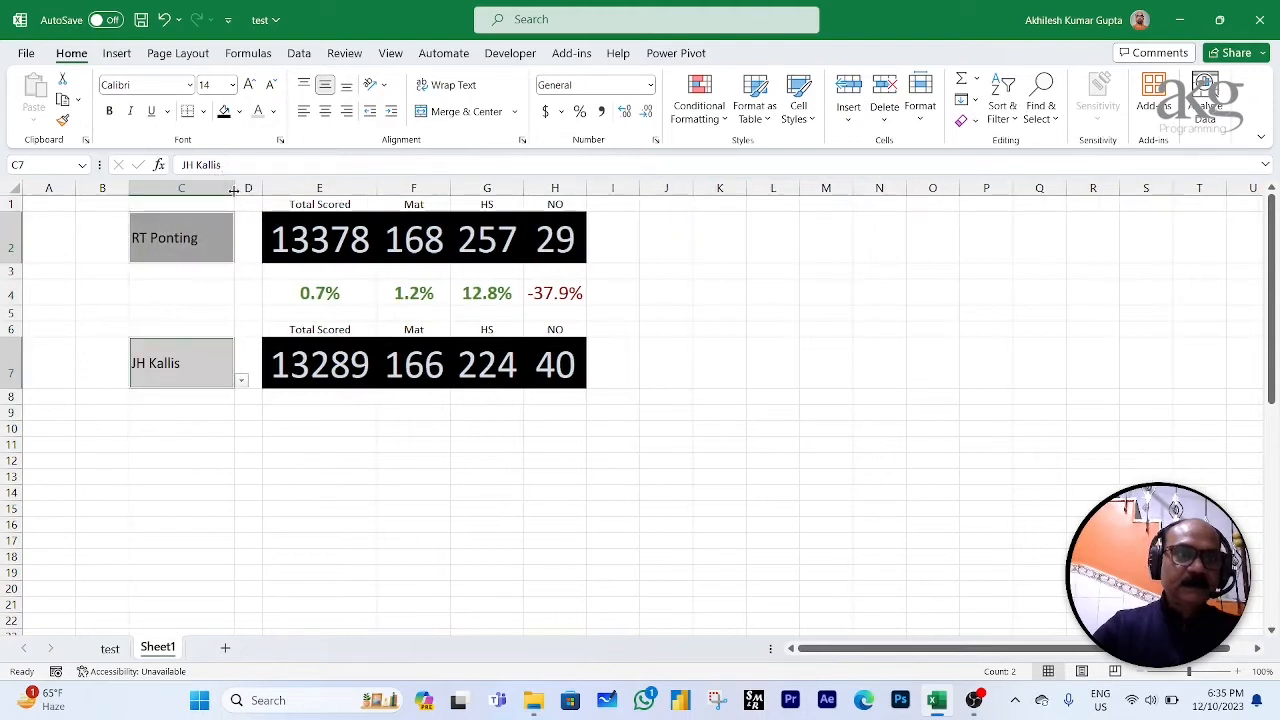
click(324, 112)
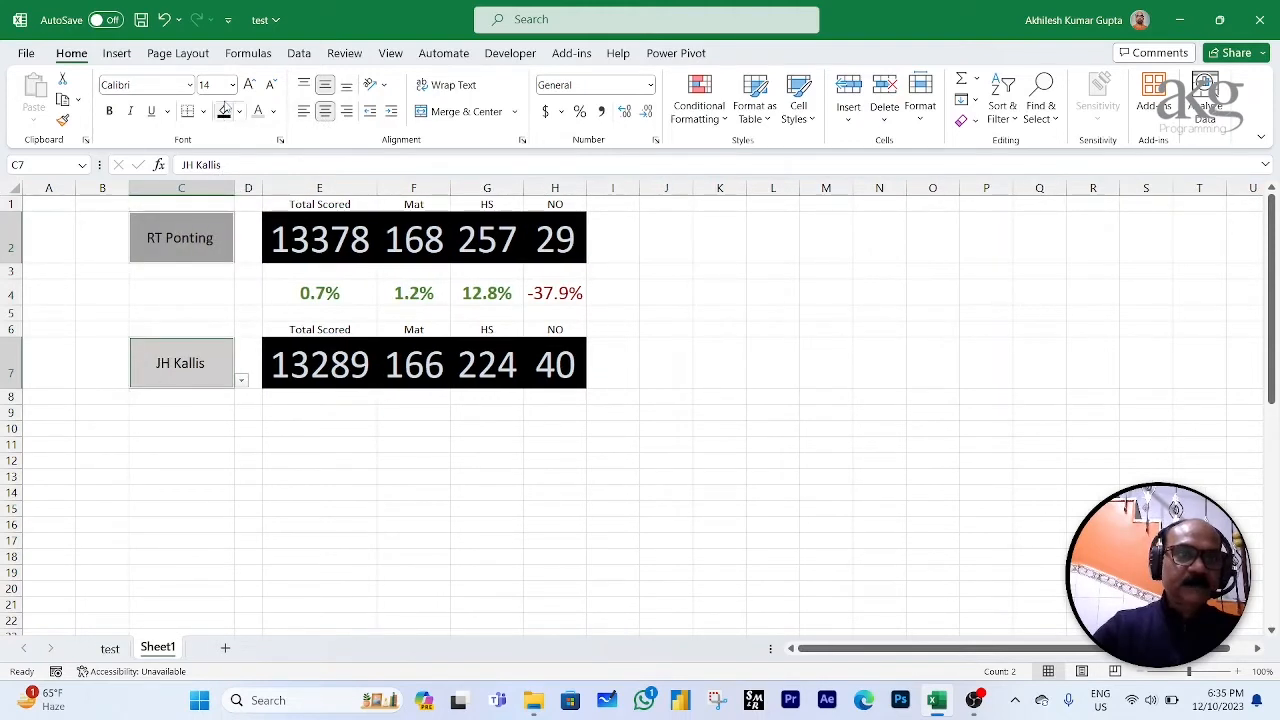
Step: Change the font of the player names in C2 and C7 to ADLaM Display
click(189, 85)
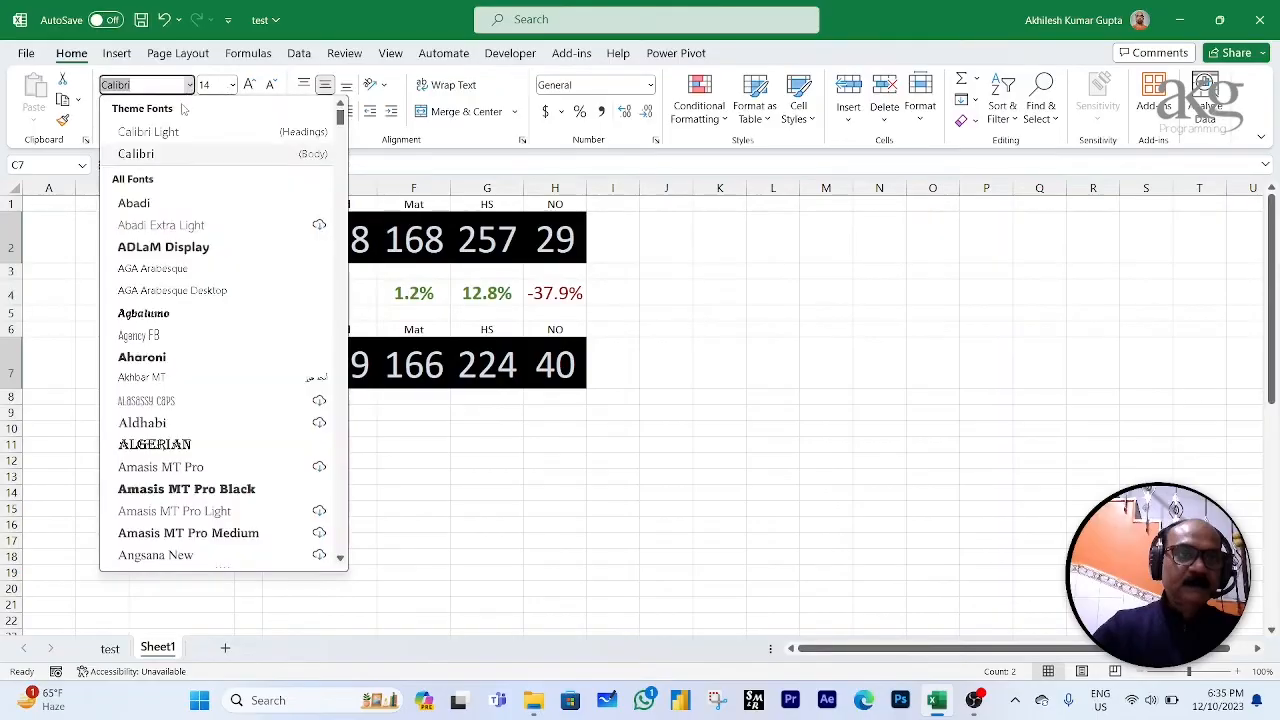
click(163, 247)
click(268, 425)
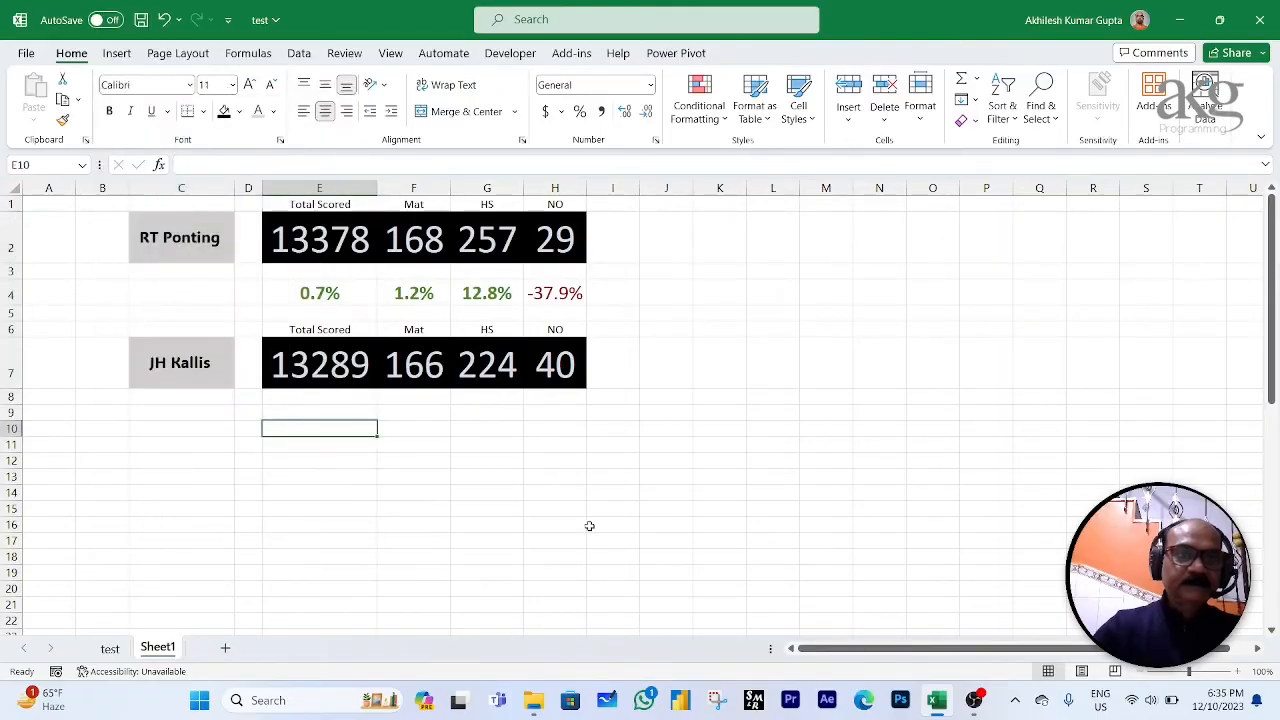
Step: Set the statistic headers in E1:H1 and E6:H6 to Calibri Light, size 10
drag(296, 204, 535, 198)
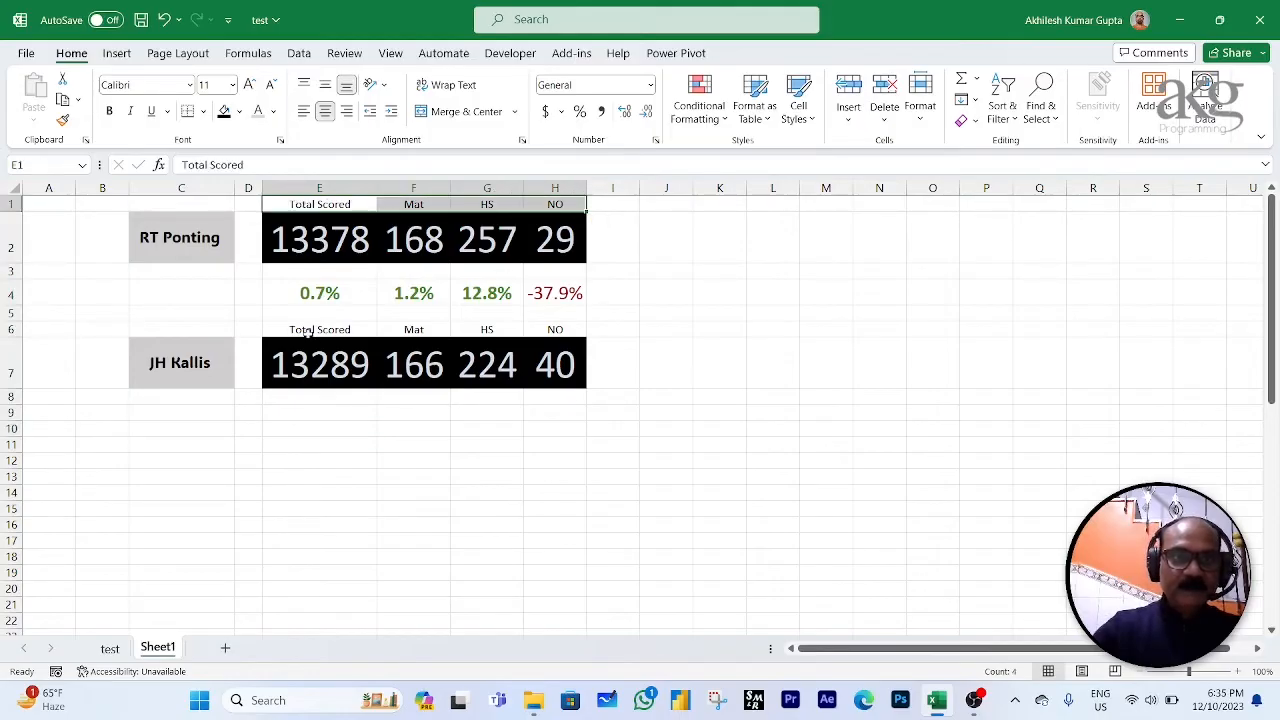
drag(271, 331, 548, 326)
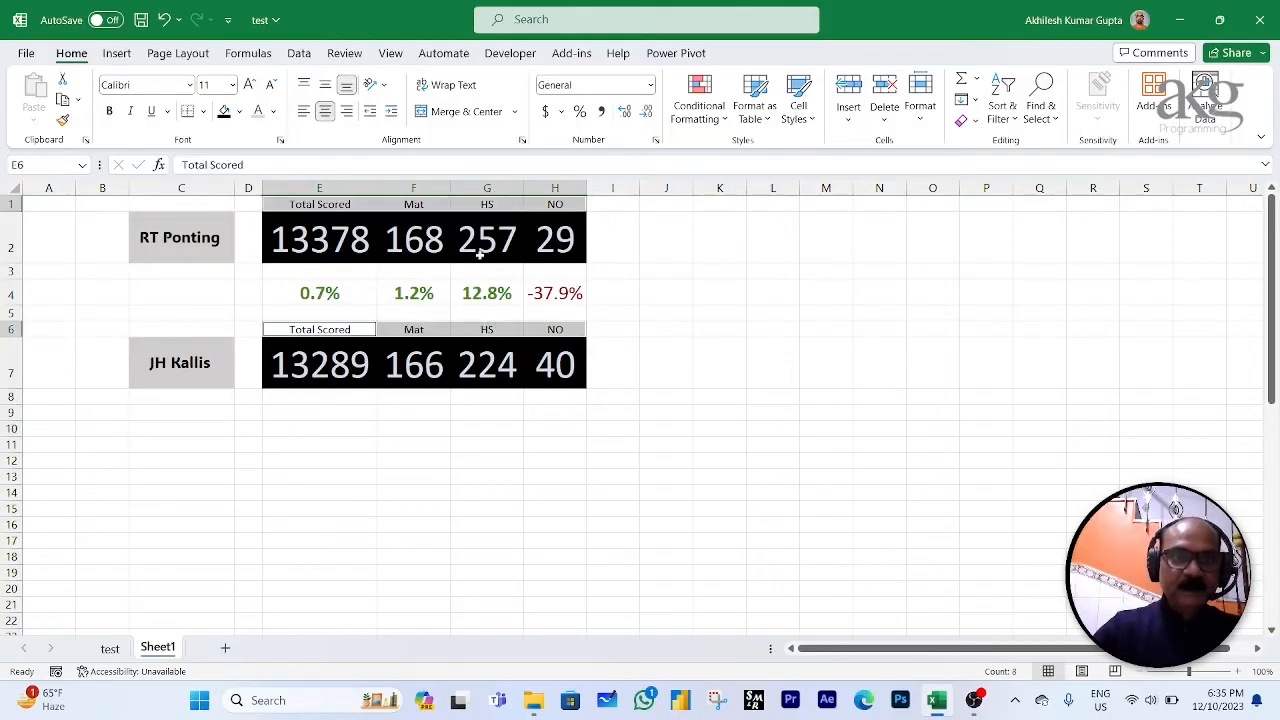
click(191, 86)
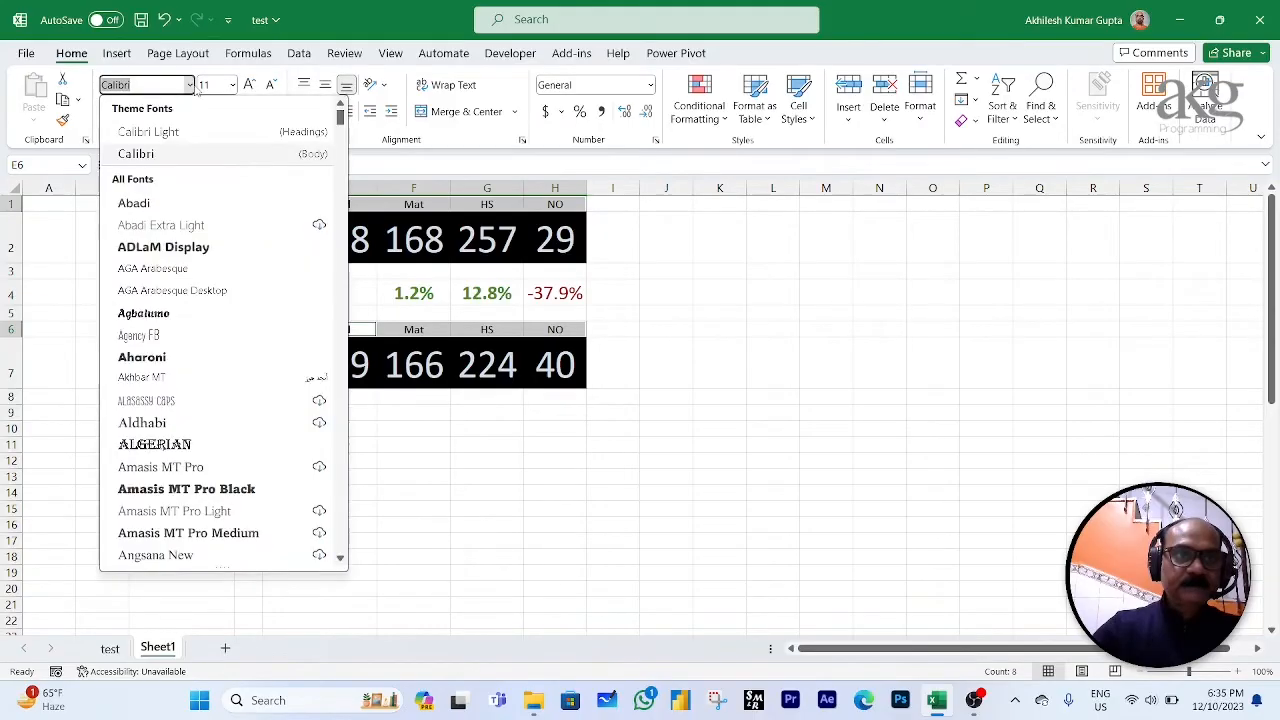
click(148, 132)
click(233, 86)
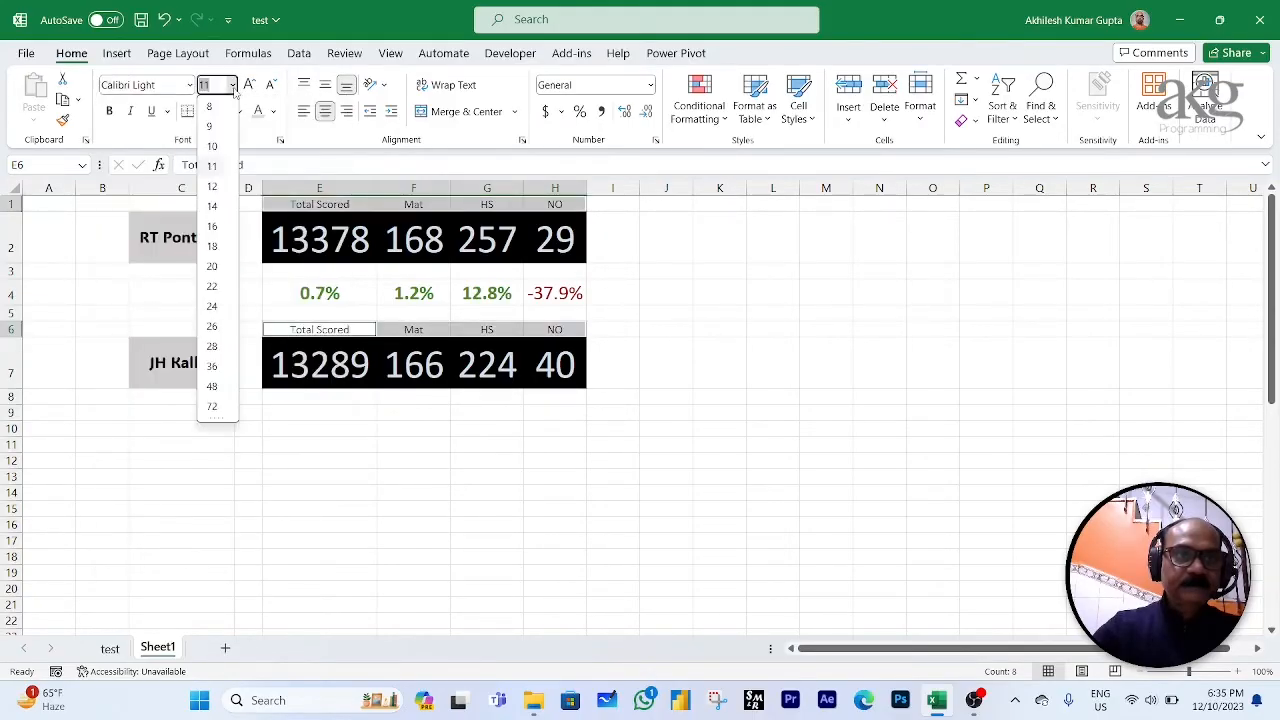
click(214, 147)
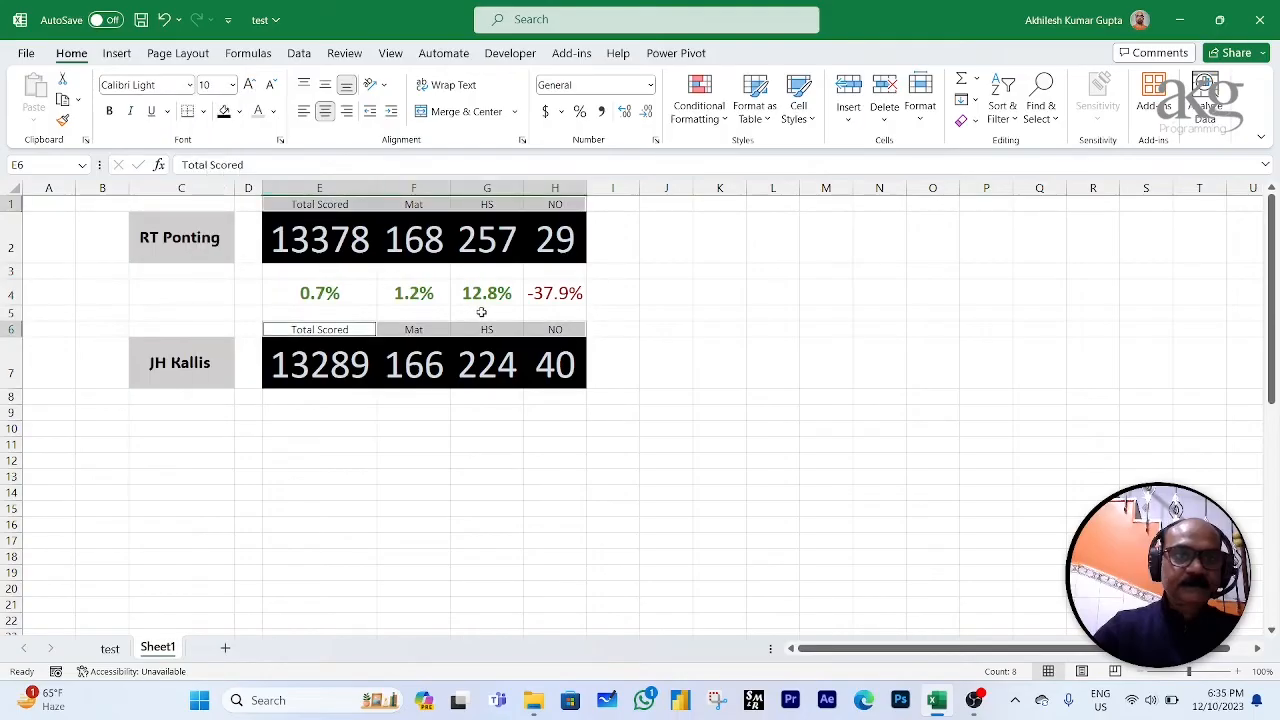
Step: Apply all borders to the statistic headers in E1:H1 and E6:H6
click(203, 111)
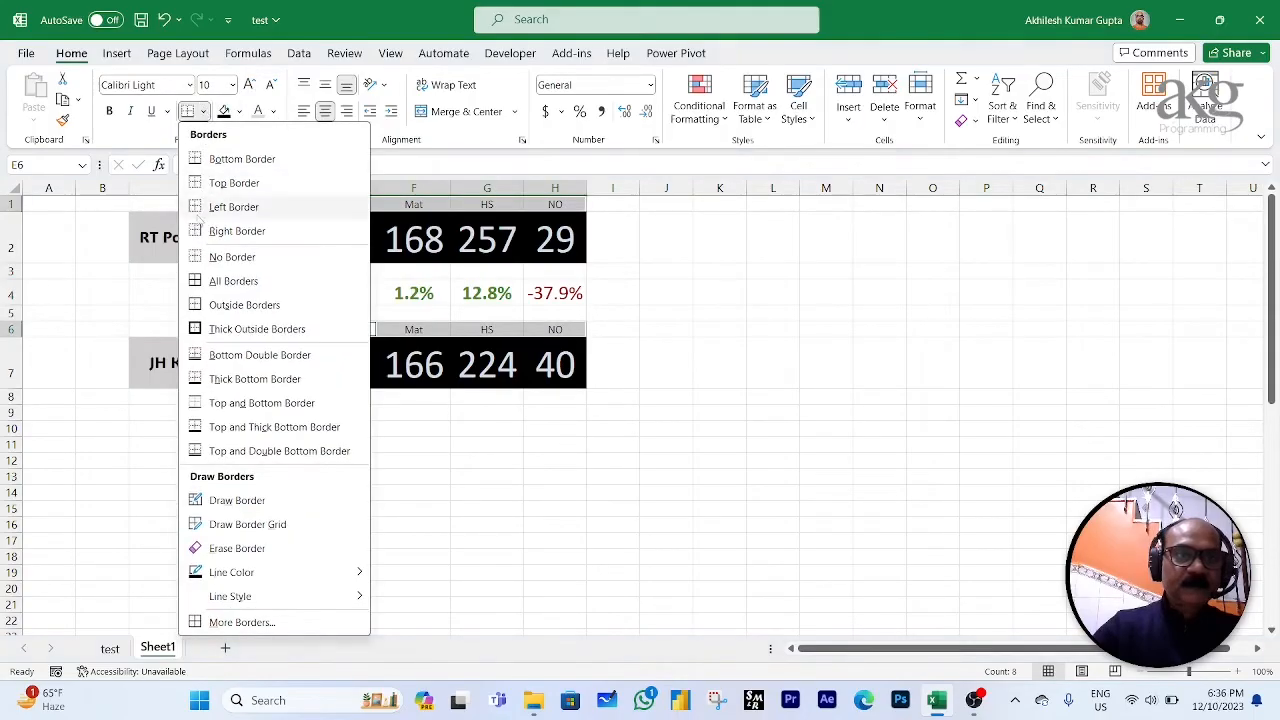
click(233, 281)
click(632, 352)
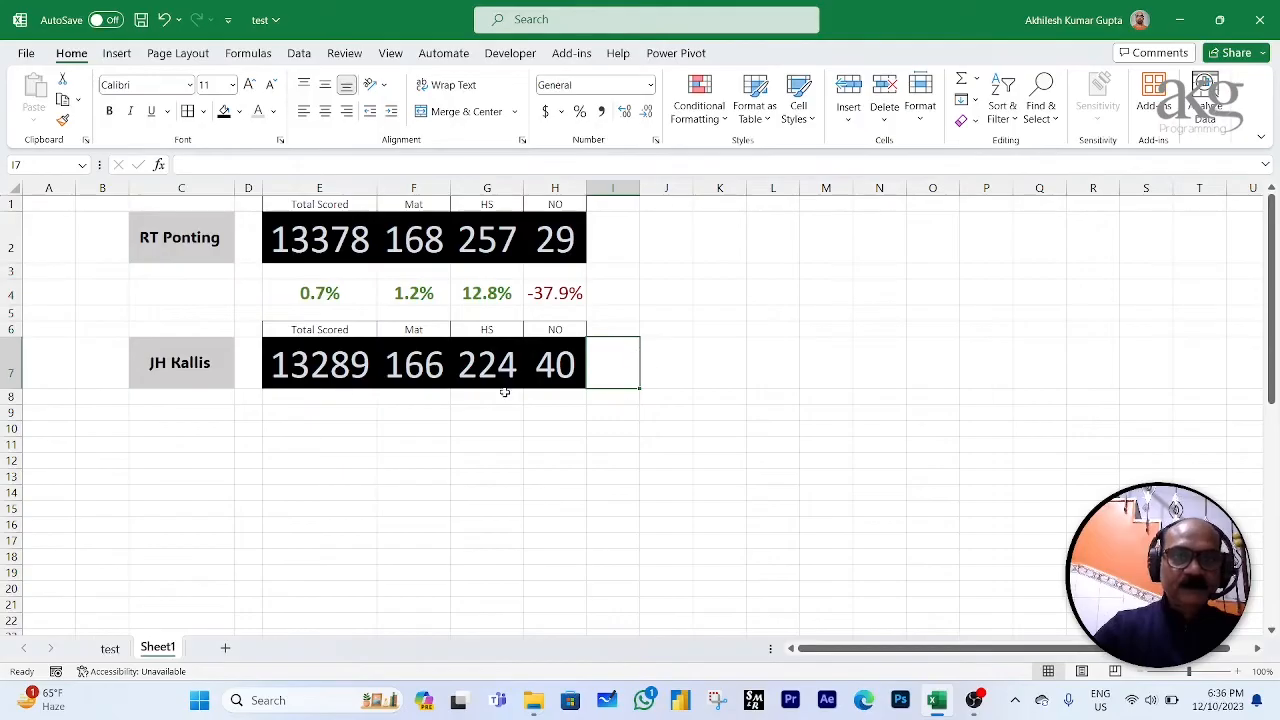
Step: Fill the statistic headers in E1:H1 and E6:H6 with a light blue-gray theme color
drag(295, 330, 537, 326)
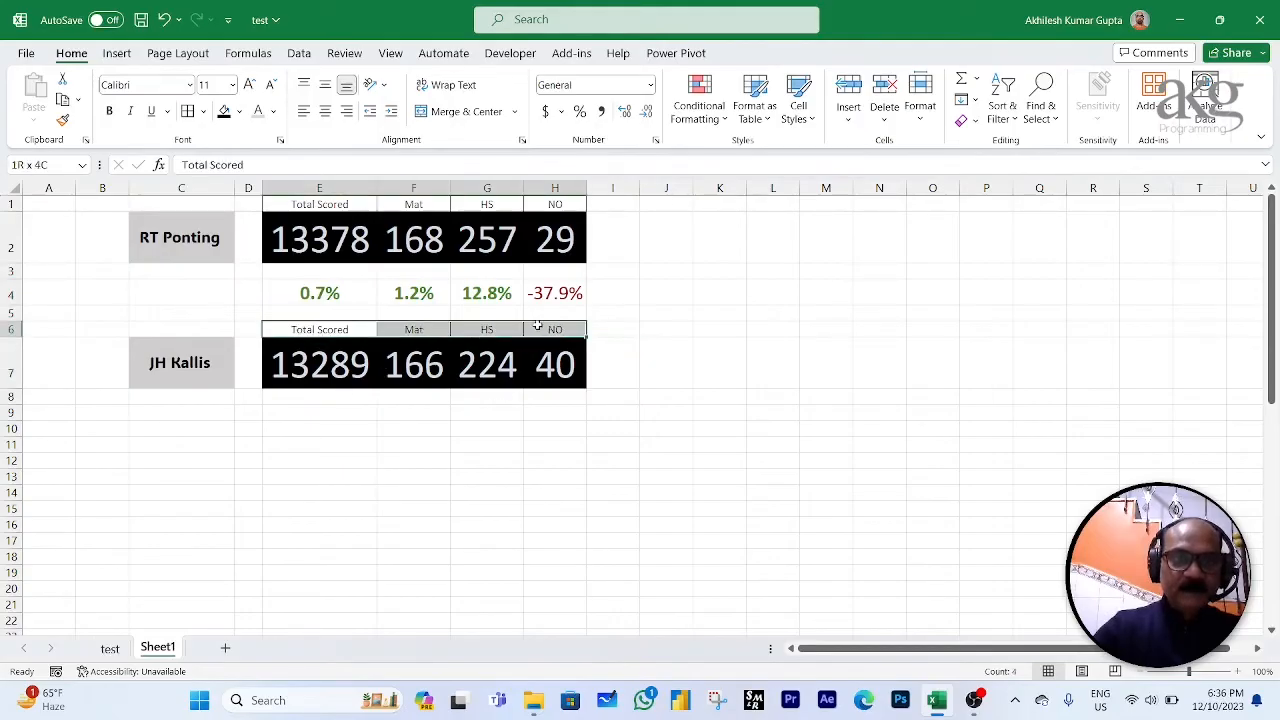
drag(288, 204, 545, 205)
click(240, 112)
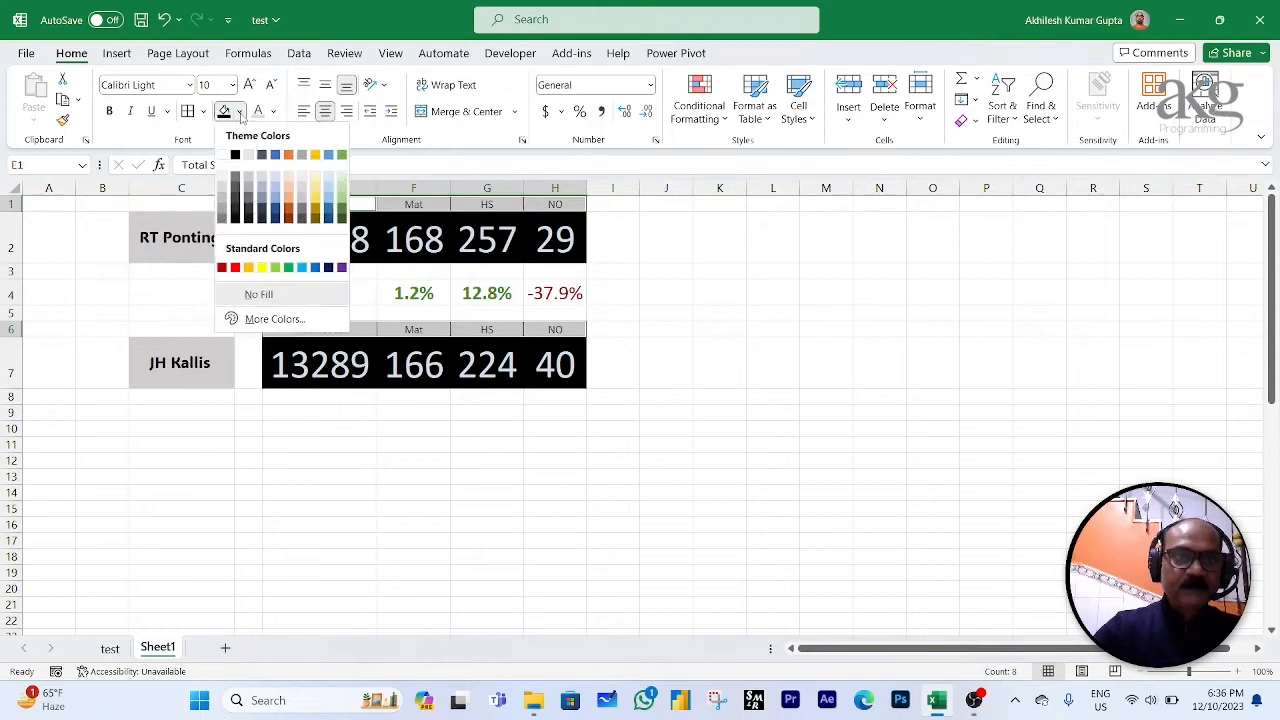
click(262, 181)
click(630, 298)
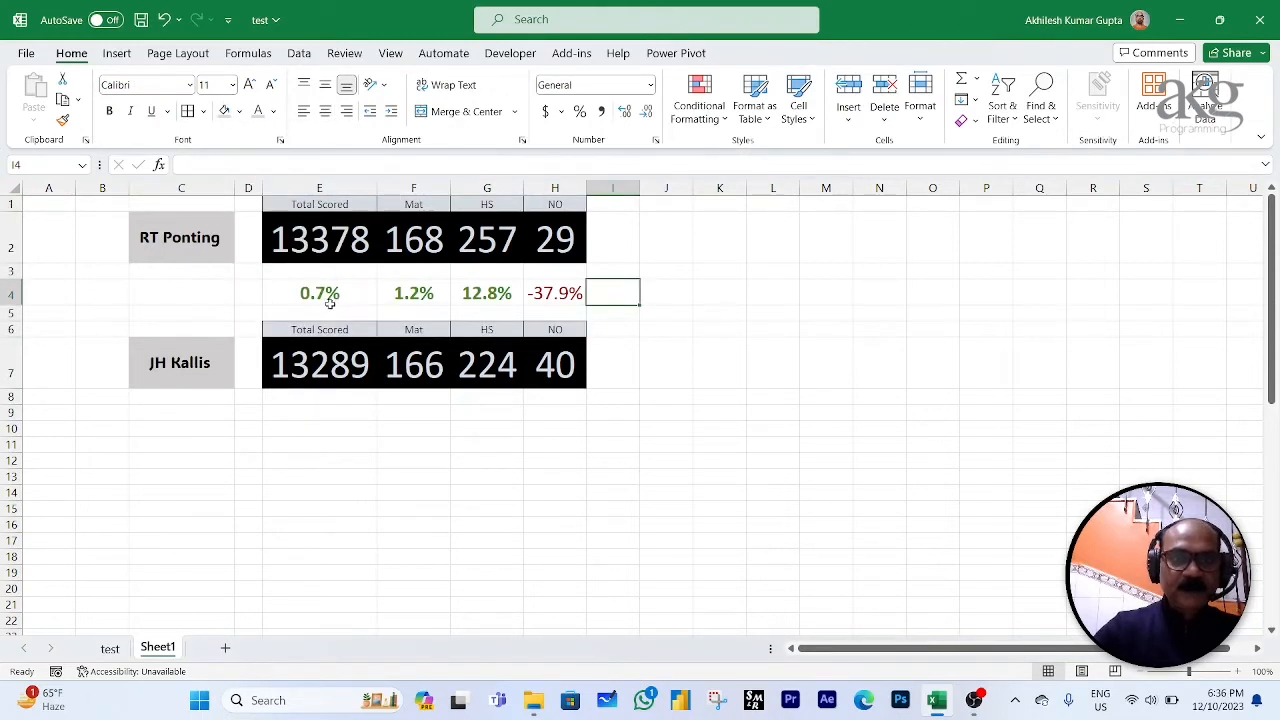
Step: Apply all borders to the percentage differences in E4:H4 and change their font to ADLaM Display
drag(296, 292, 546, 286)
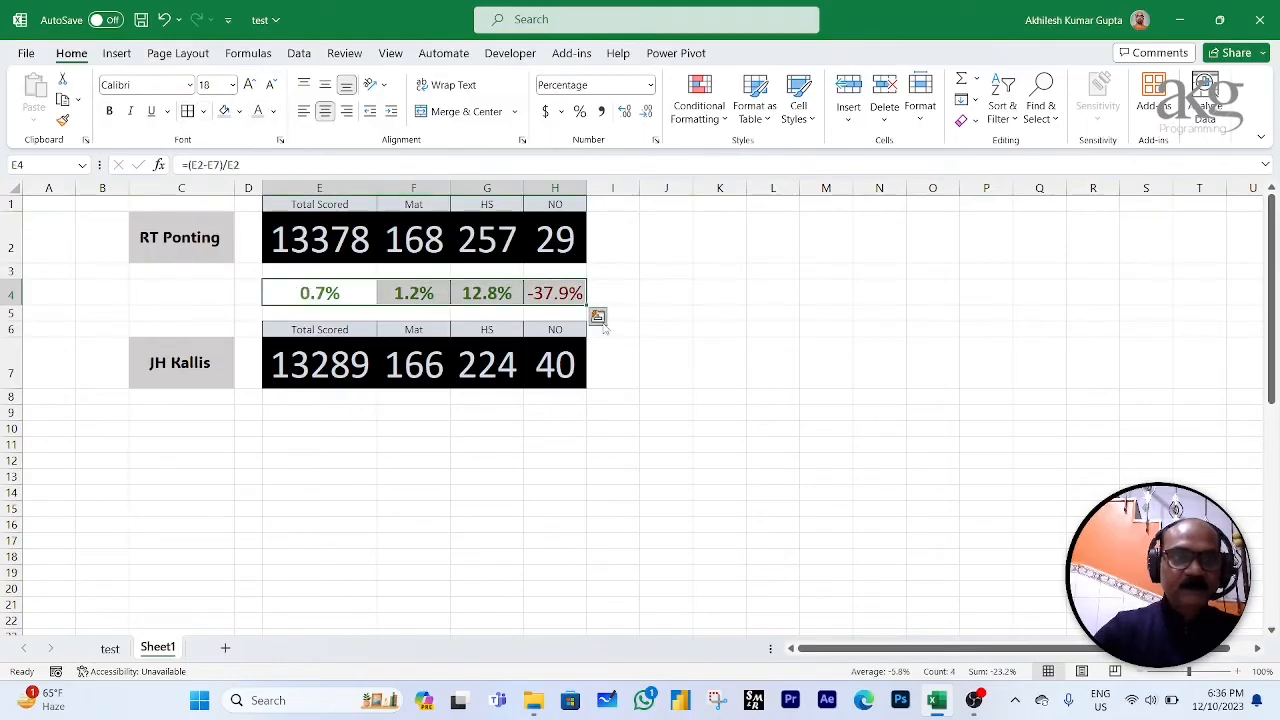
click(670, 326)
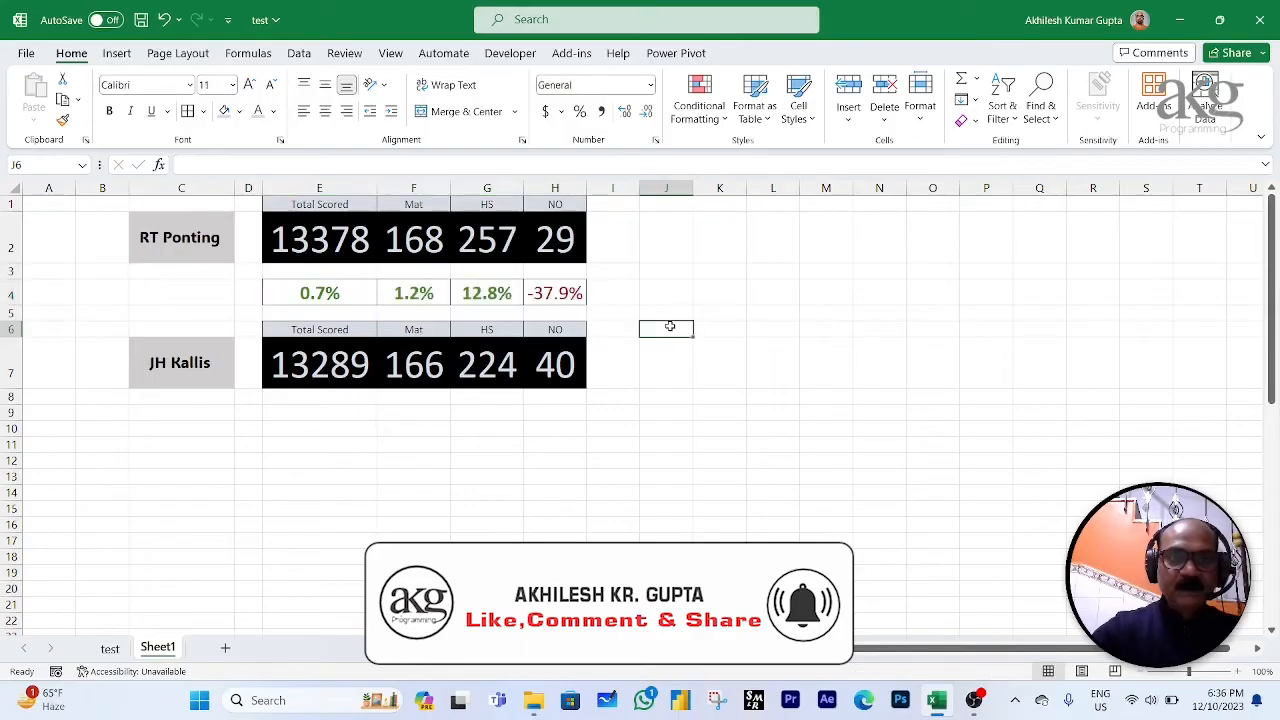
drag(300, 290, 548, 288)
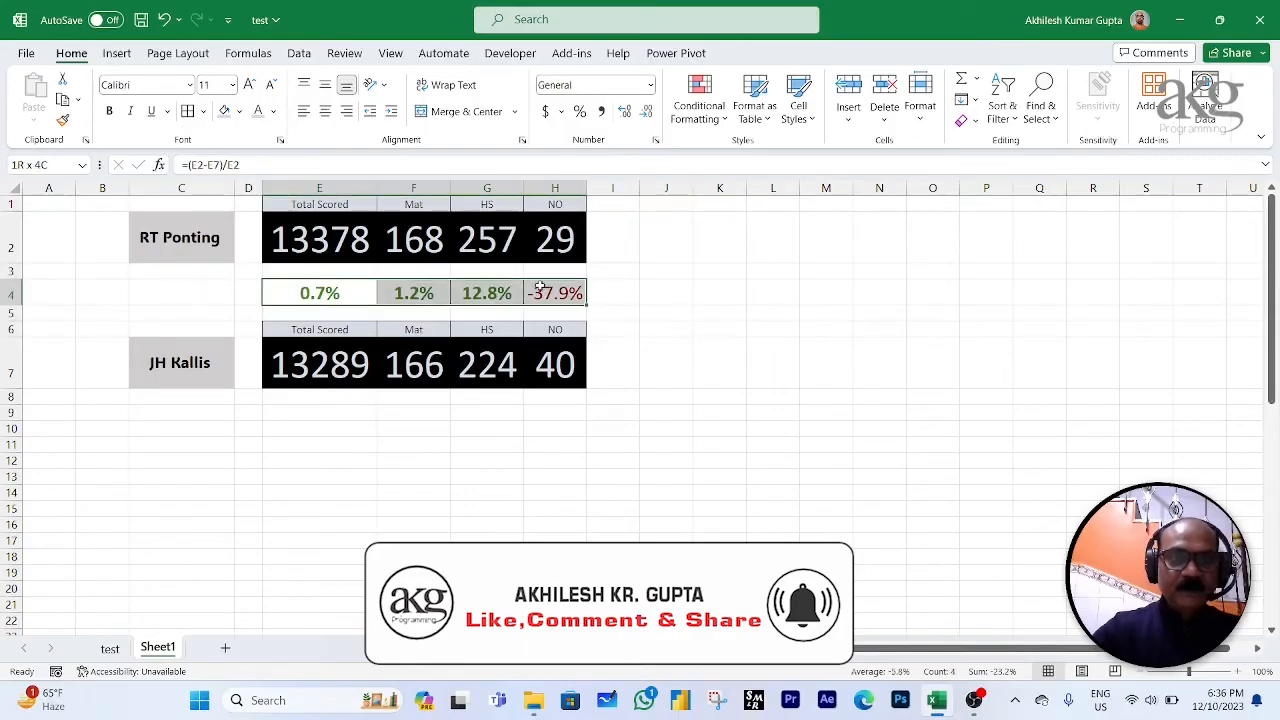
click(189, 85)
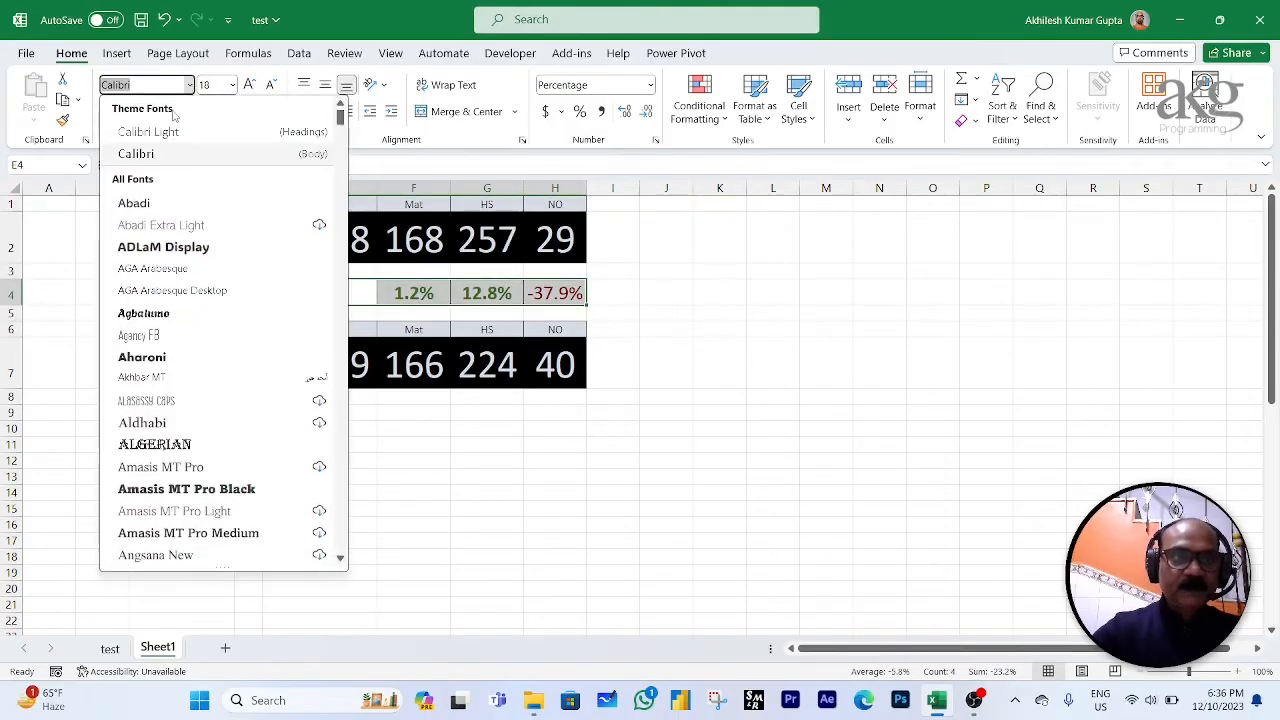
click(165, 250)
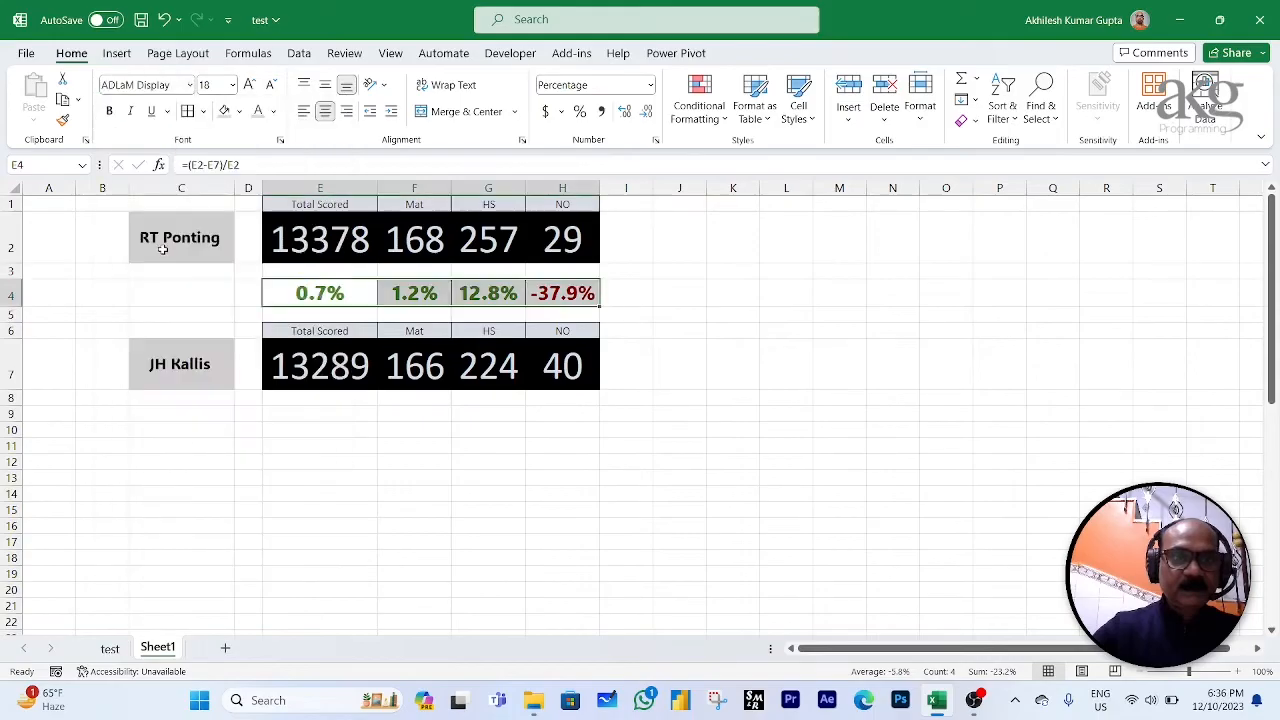
click(443, 475)
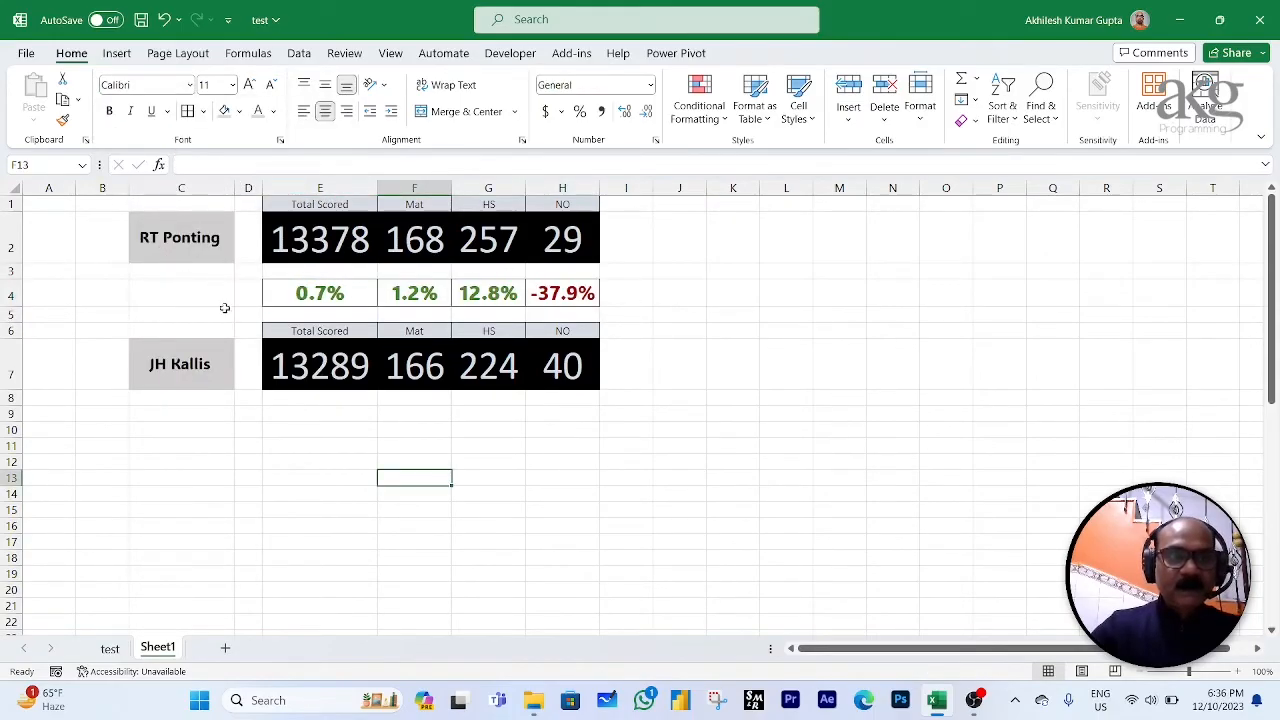
Step: Review the player selections in C2 and C7, their SUMIF statistics in rows 2 and 7, and the percentage differences in E4:H4
click(657, 366)
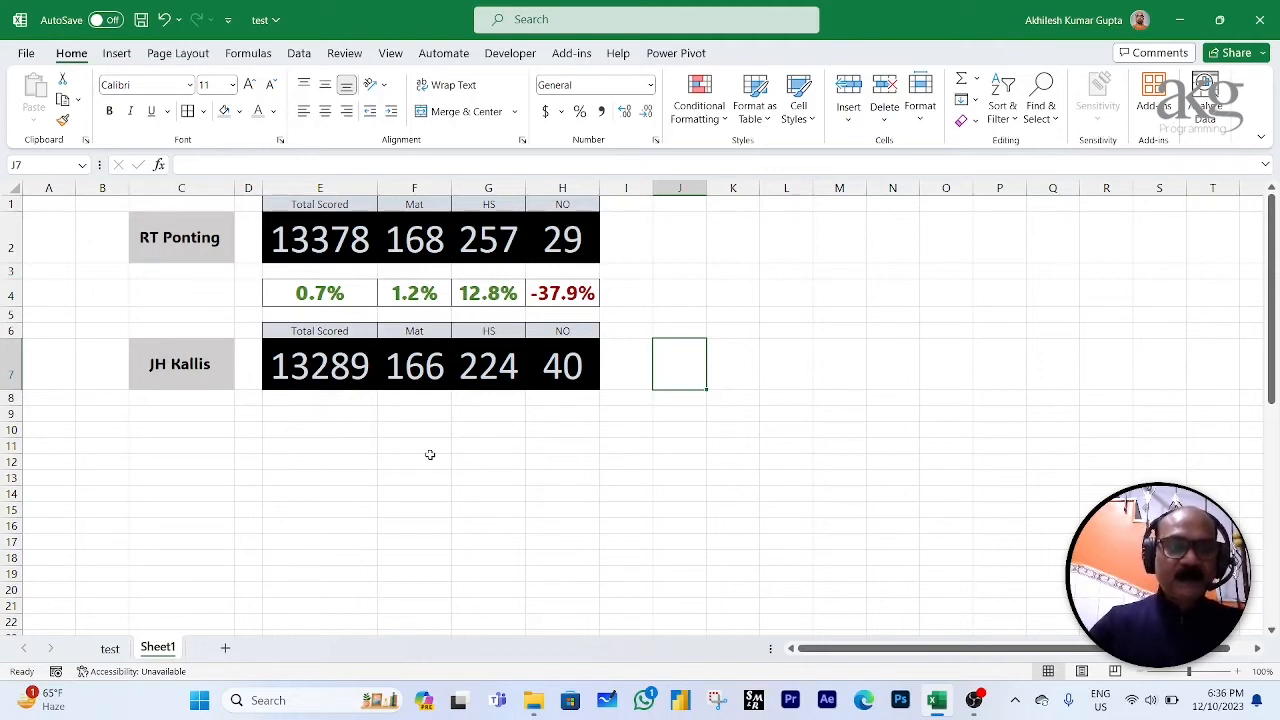
click(518, 510)
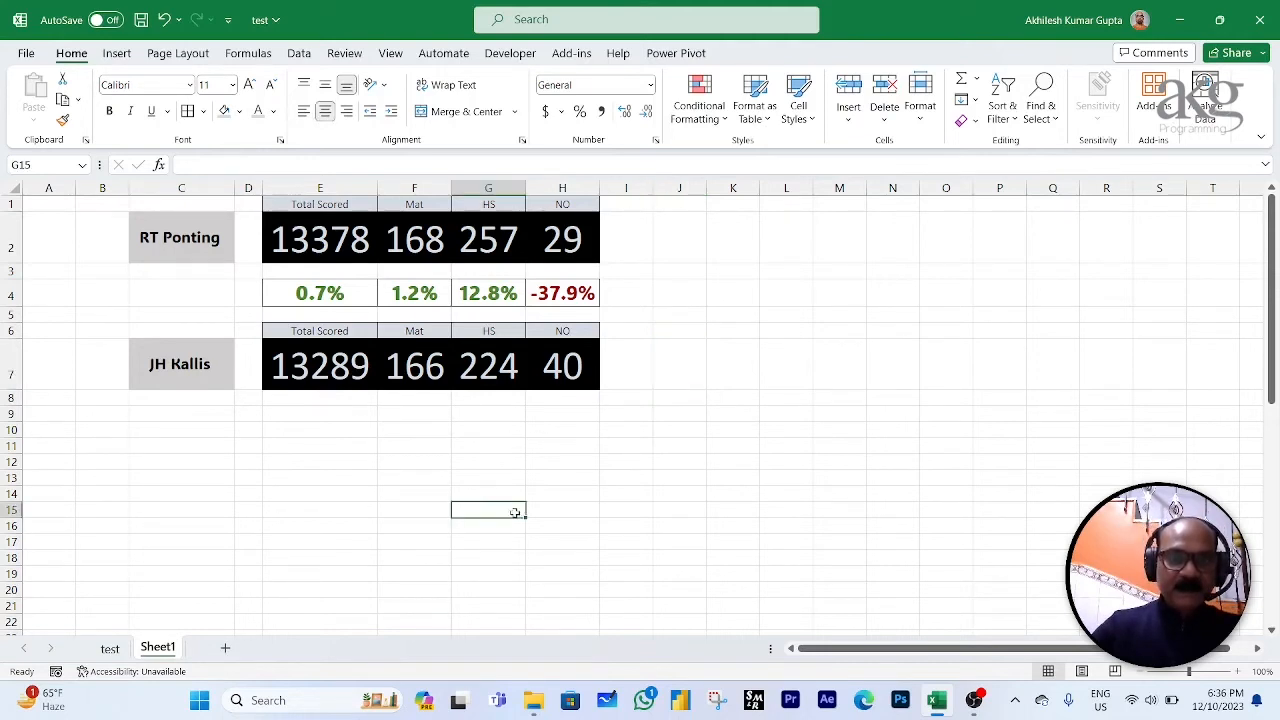
click(168, 245)
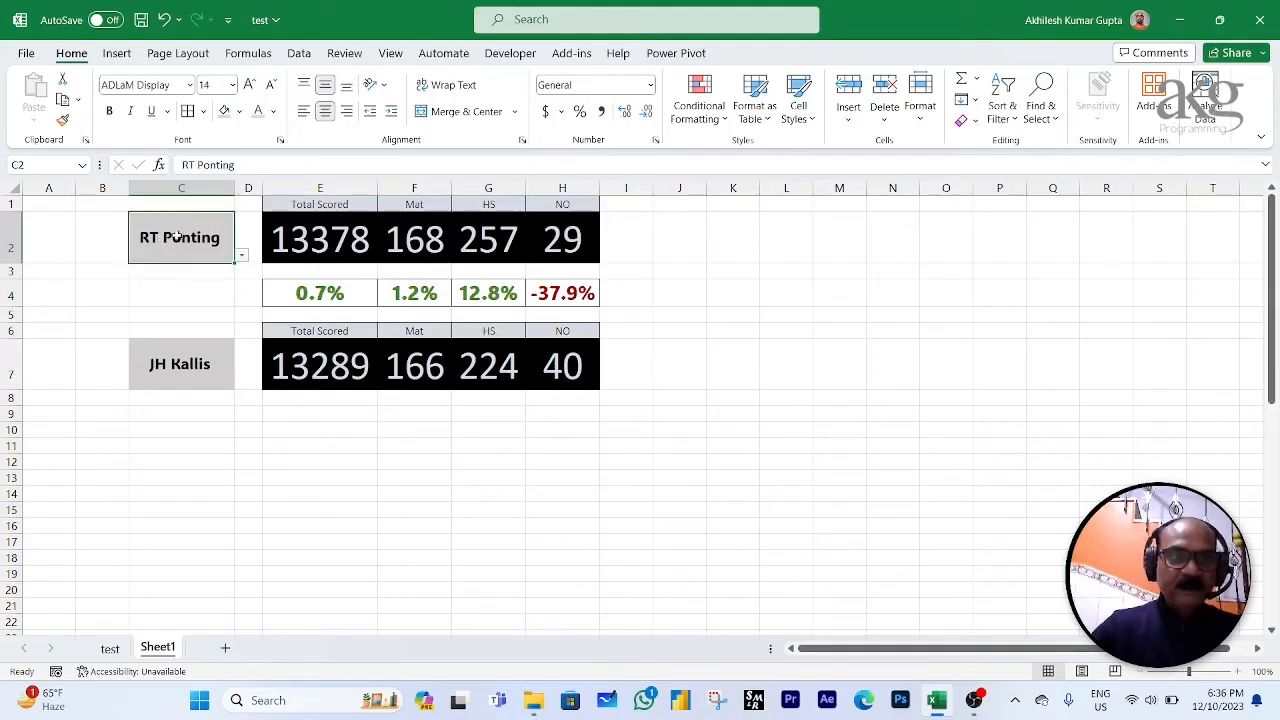
click(313, 232)
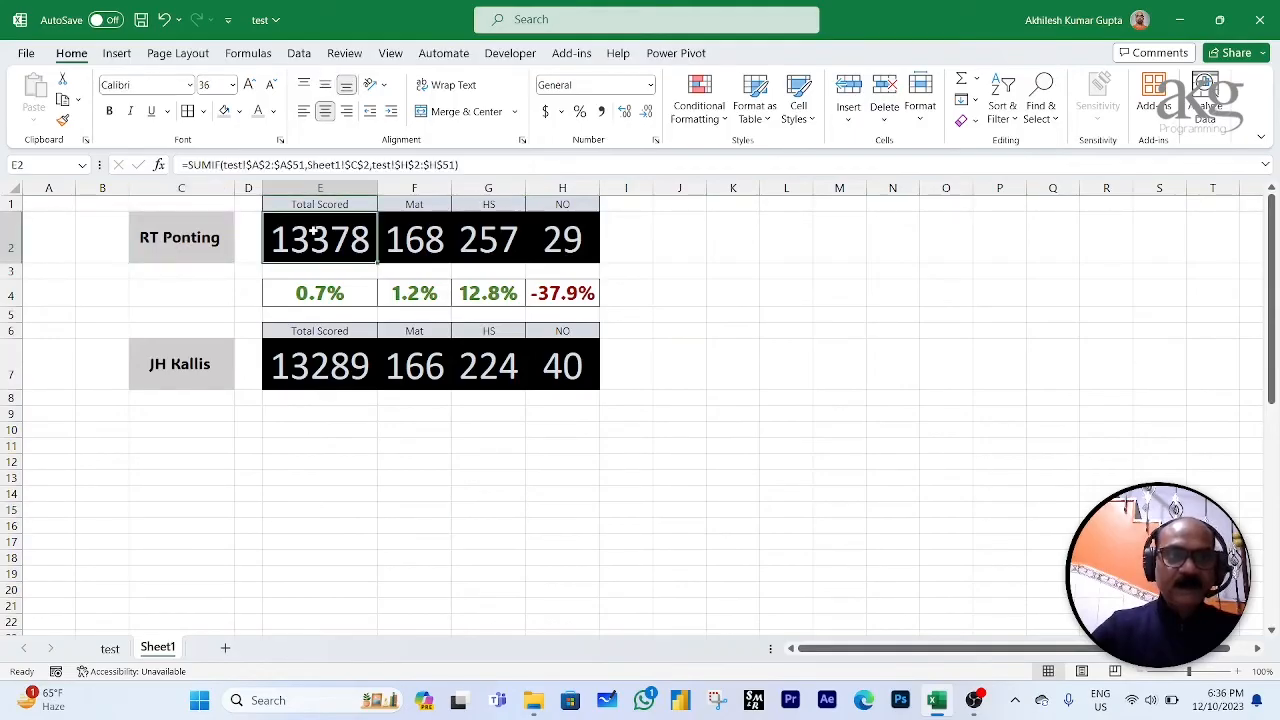
click(409, 229)
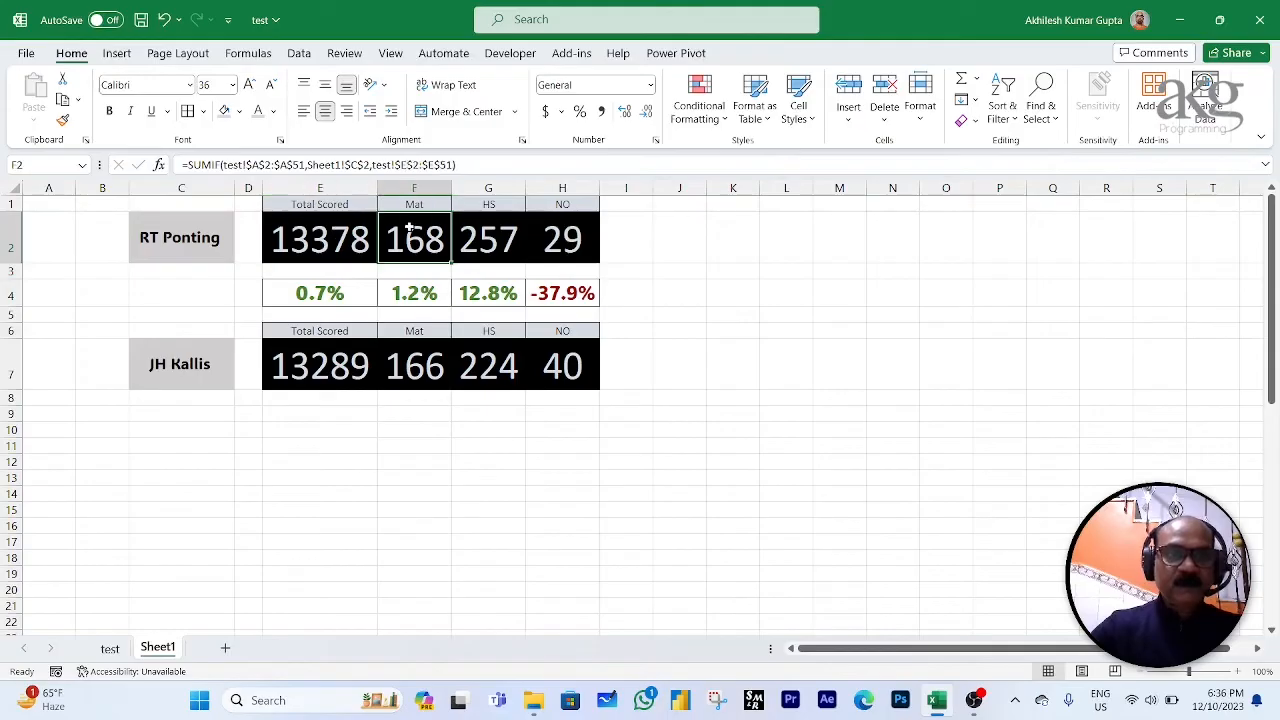
click(475, 237)
click(556, 230)
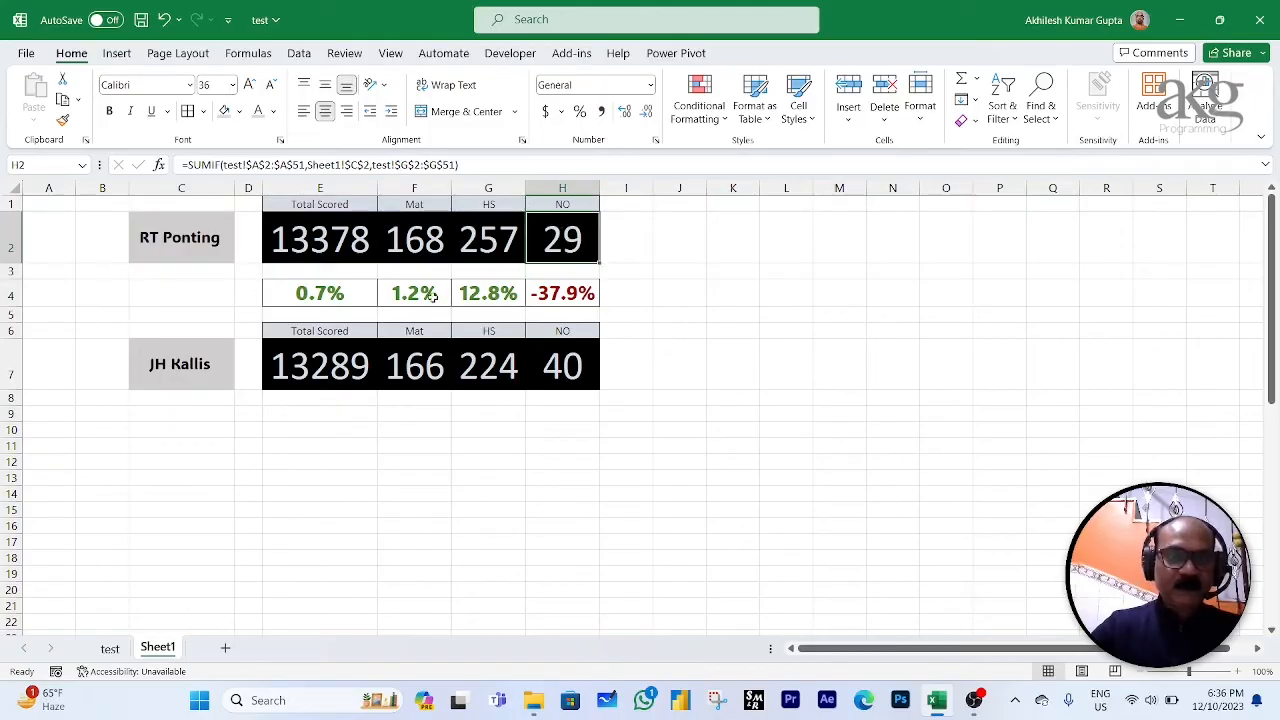
click(215, 371)
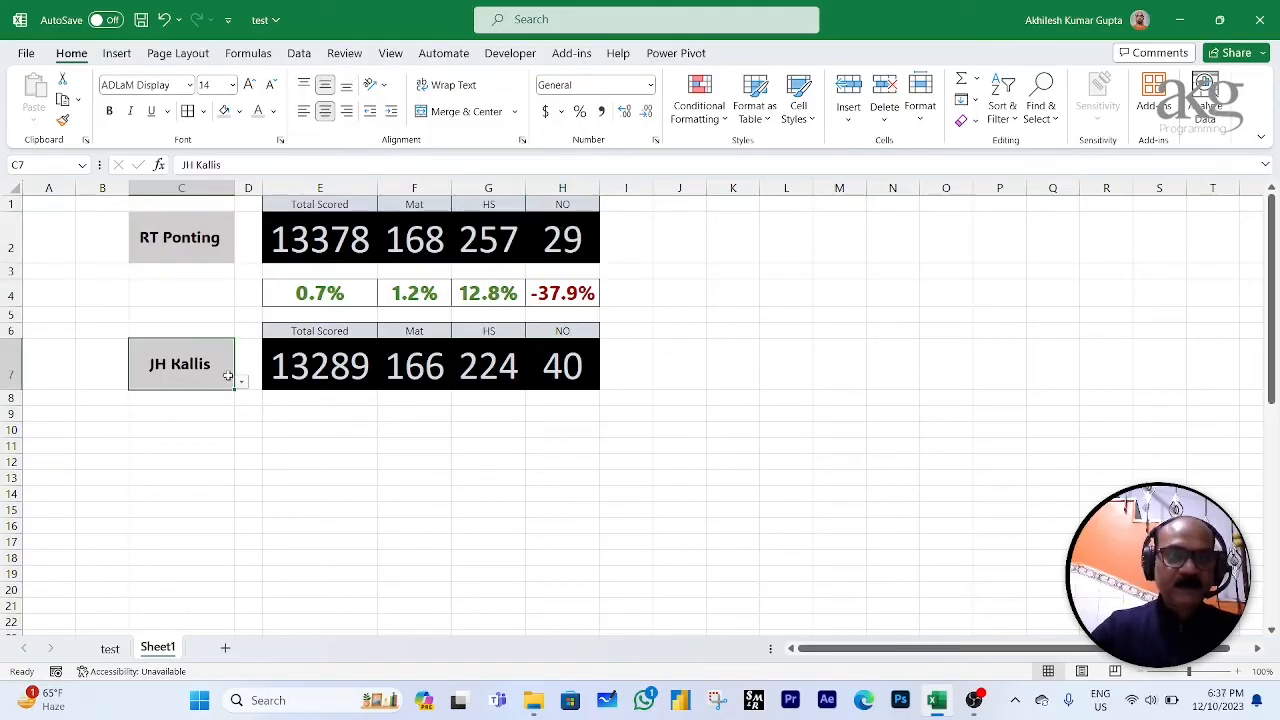
click(541, 362)
drag(295, 297, 543, 292)
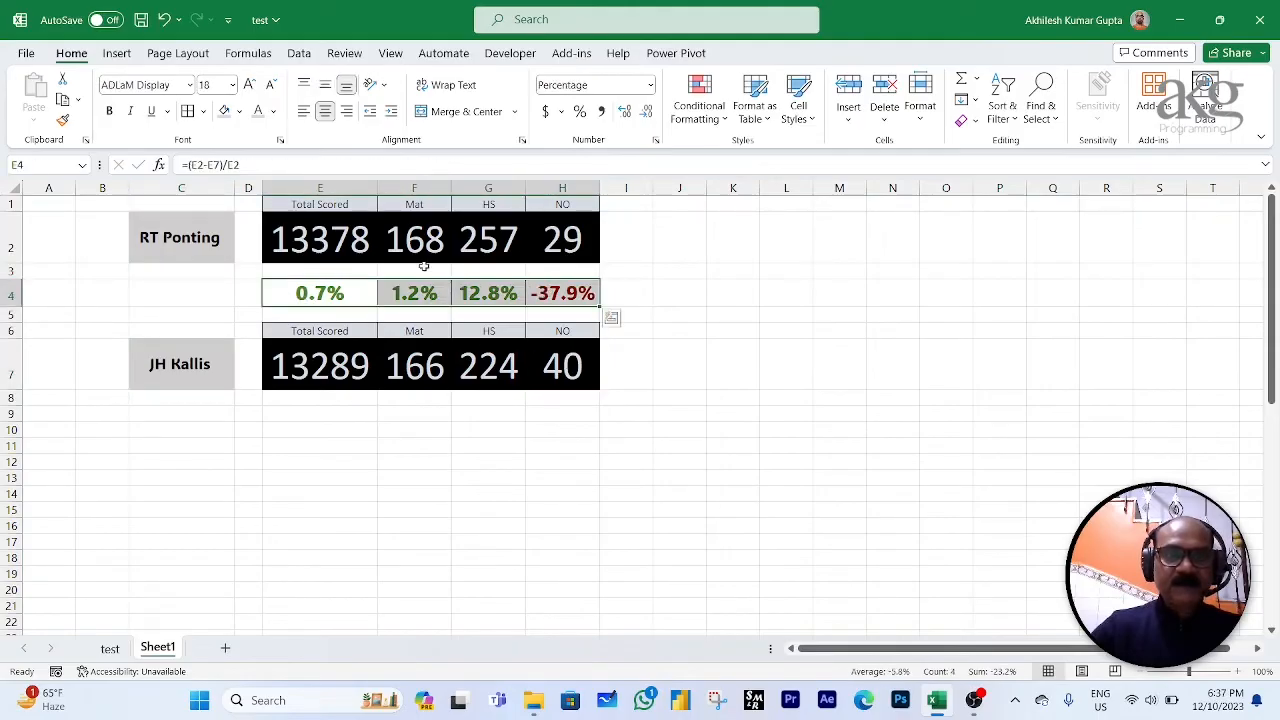
click(166, 248)
click(186, 352)
click(214, 460)
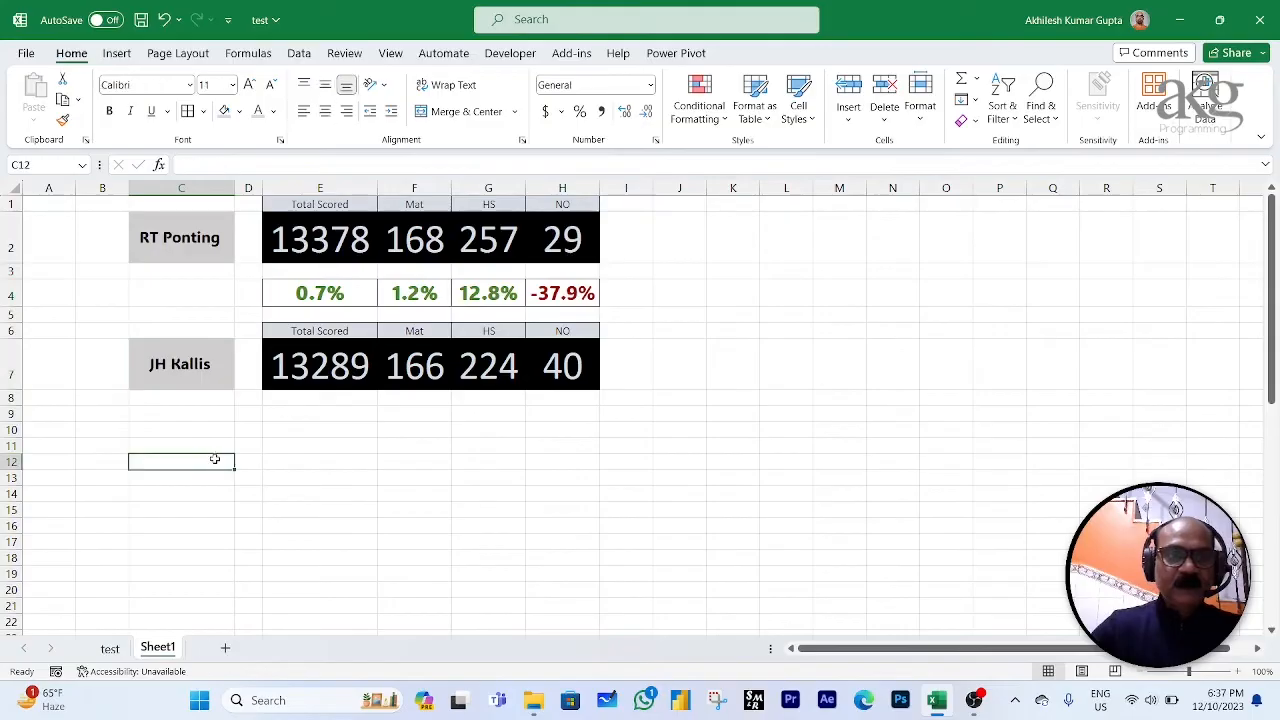
Step: Choose KC Sangakkara as the second player in C7 and check the percentage formula in H4
click(189, 244)
click(185, 365)
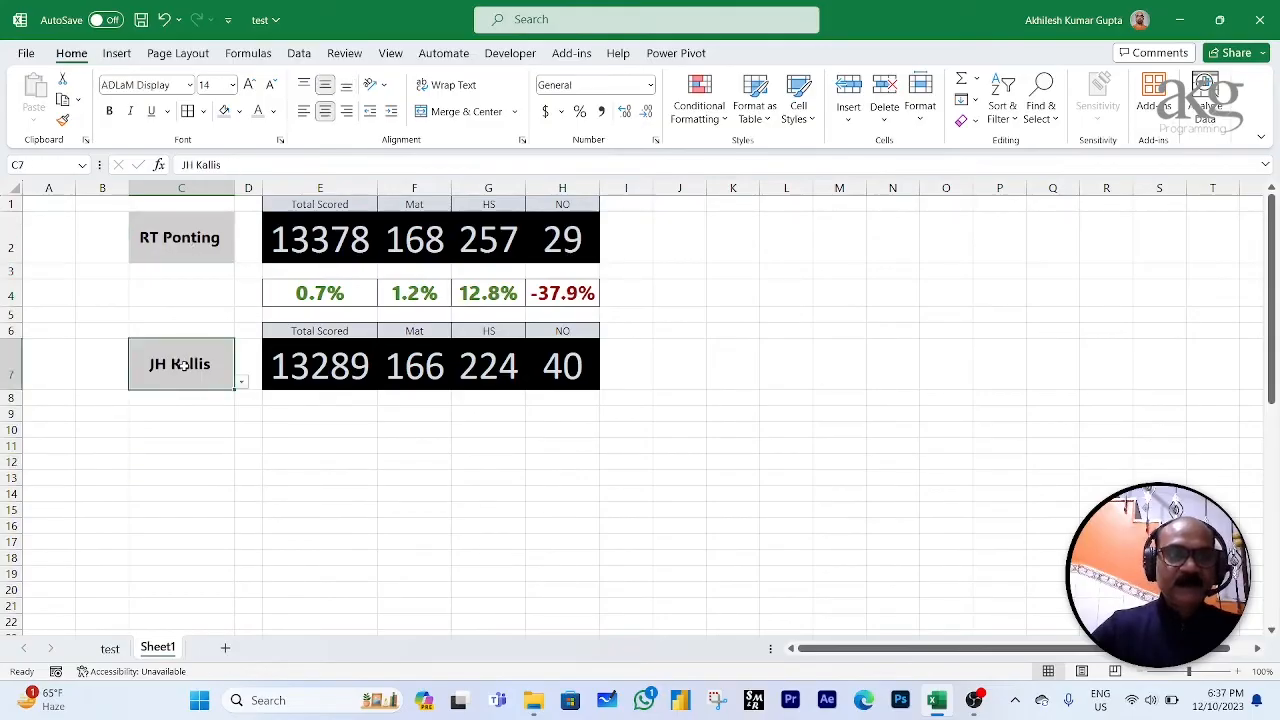
click(241, 382)
click(171, 468)
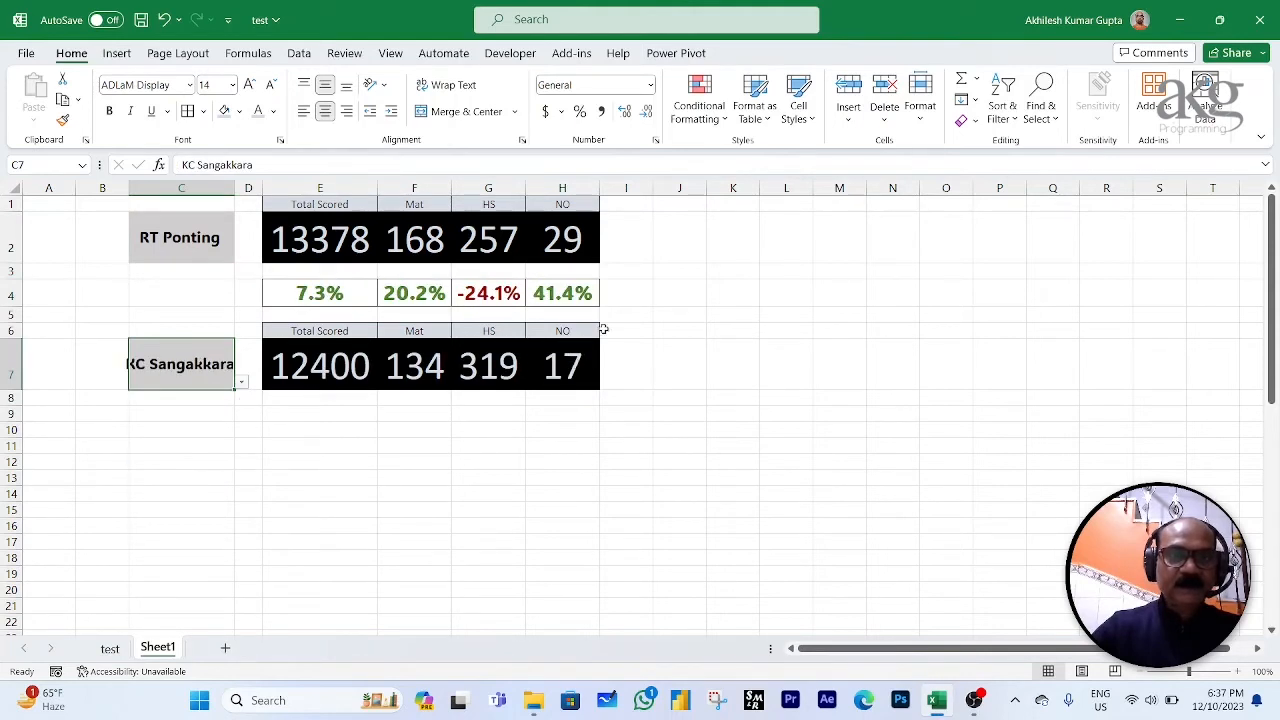
double_click(571, 293)
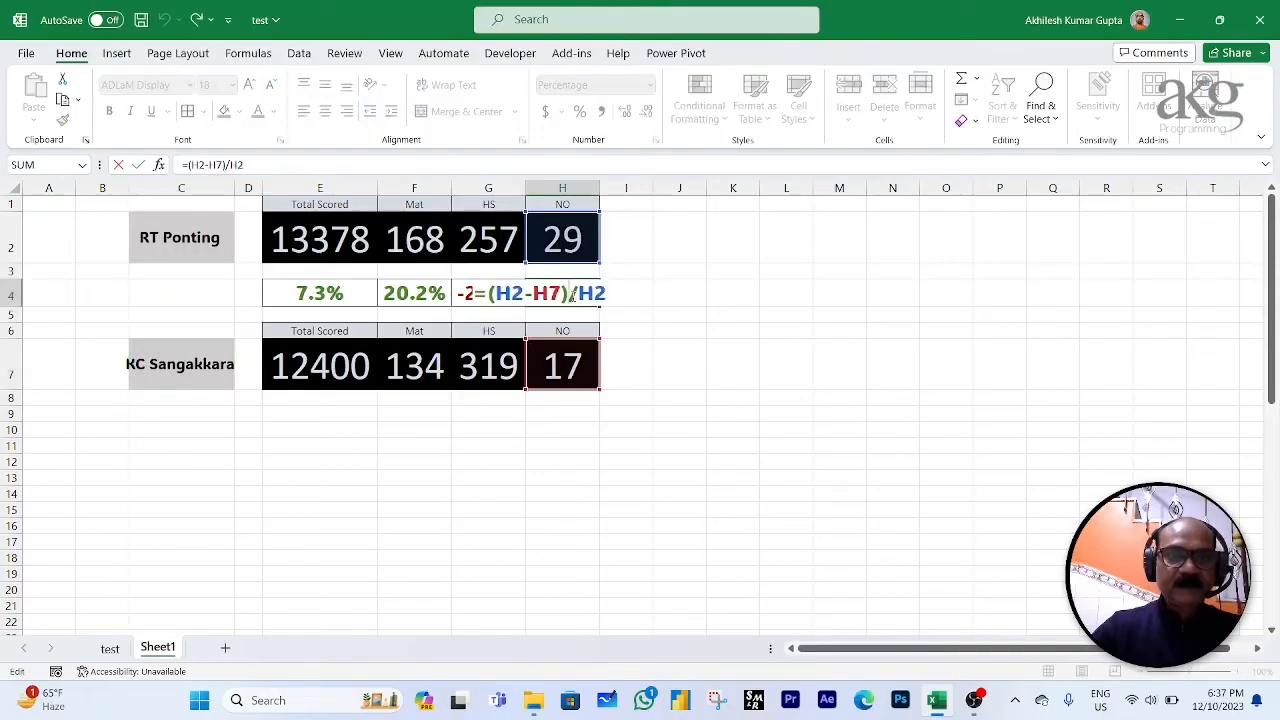
key(ctrl+Return)
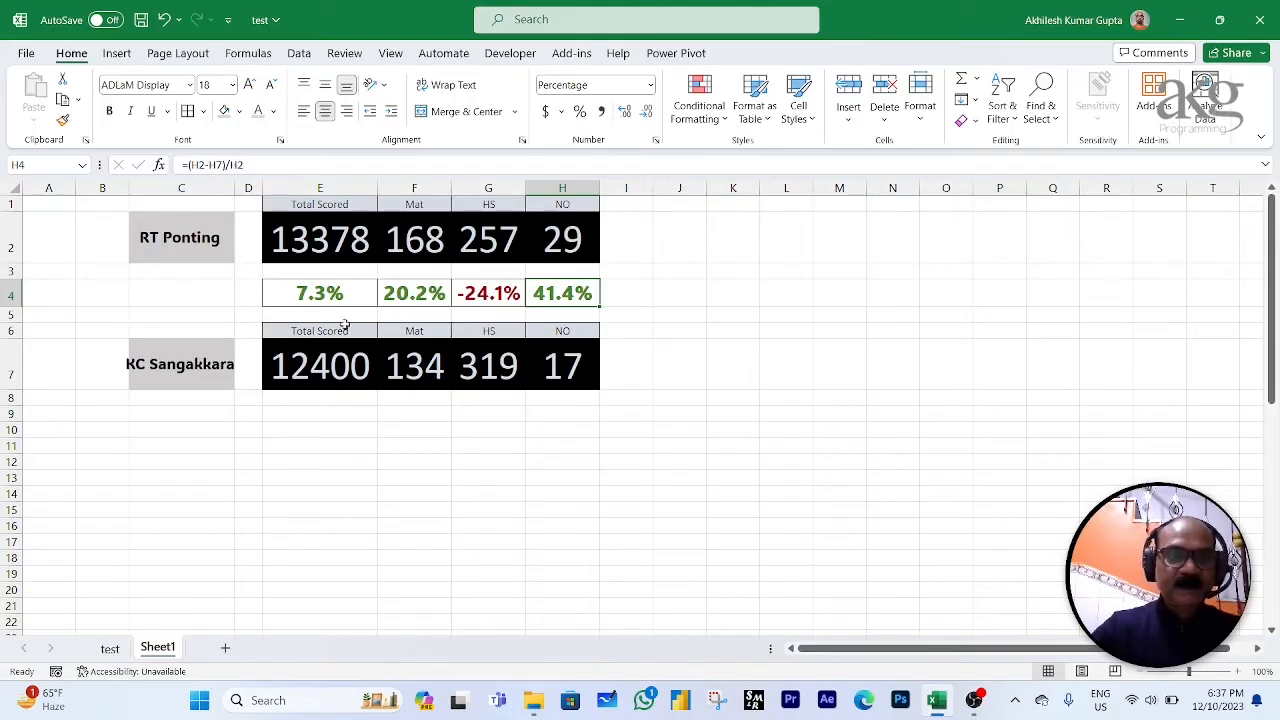
Step: Choose JE Root as the first player in C2
click(216, 244)
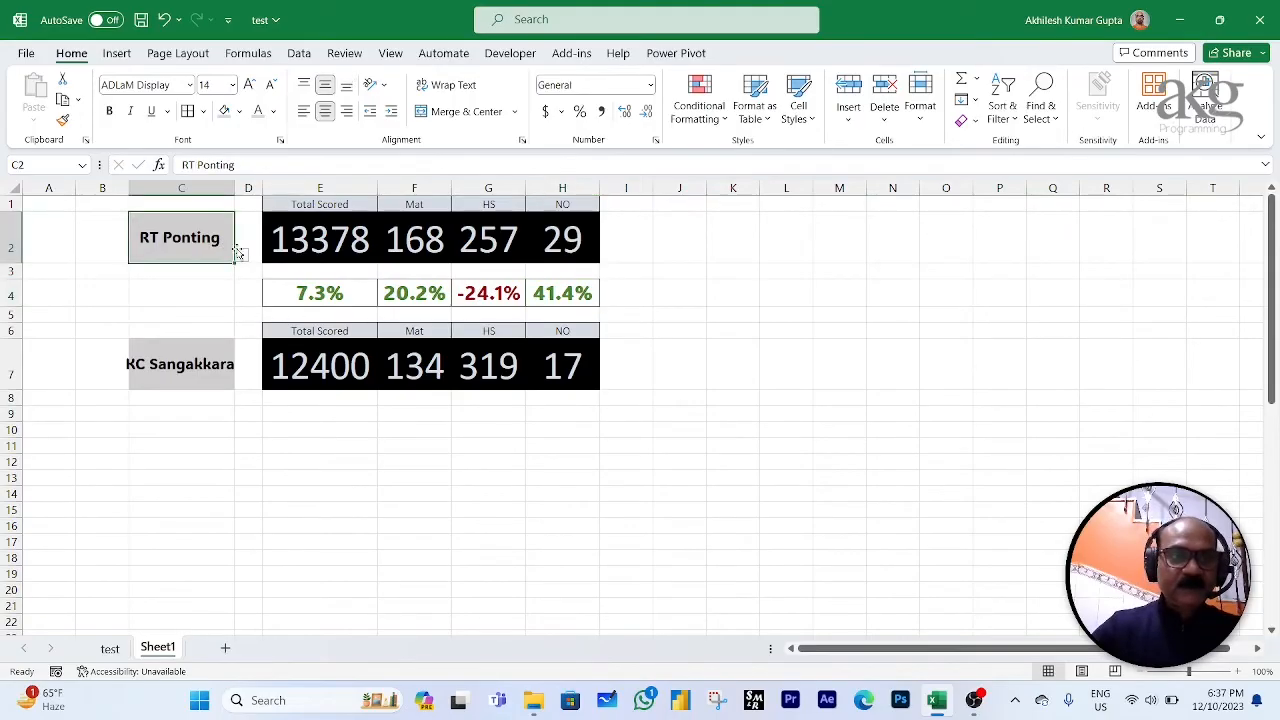
click(241, 256)
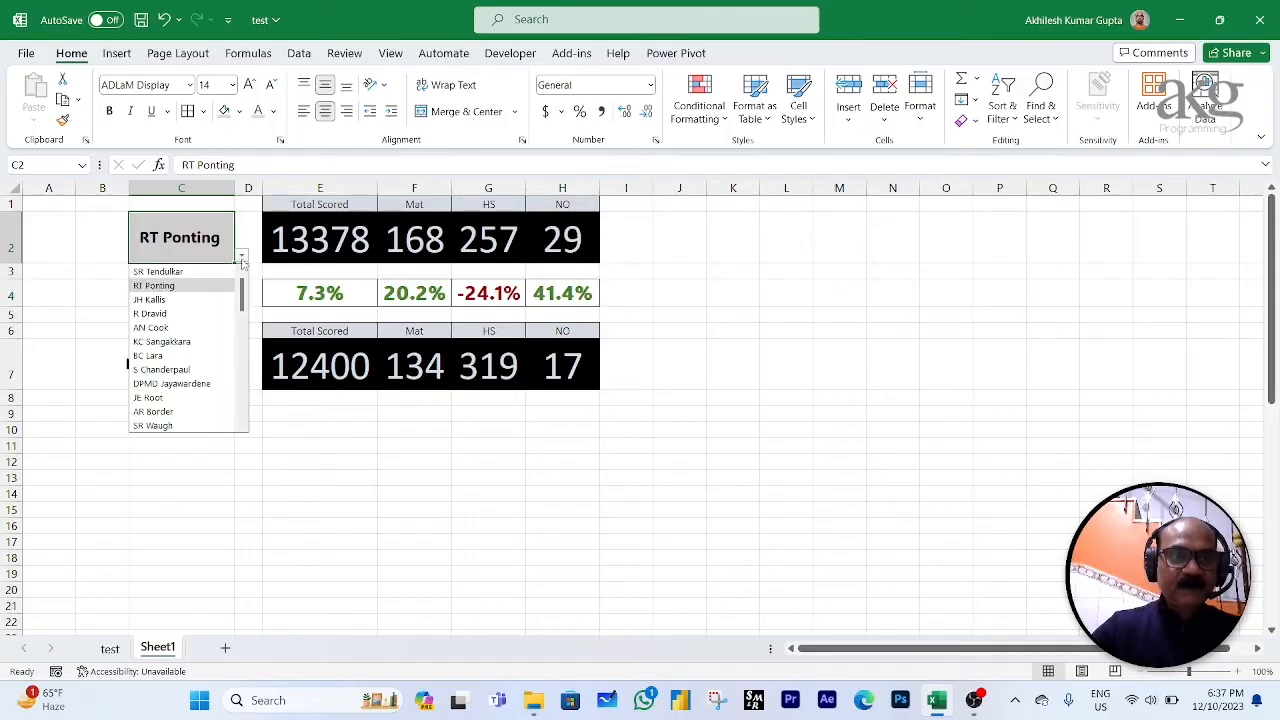
click(176, 405)
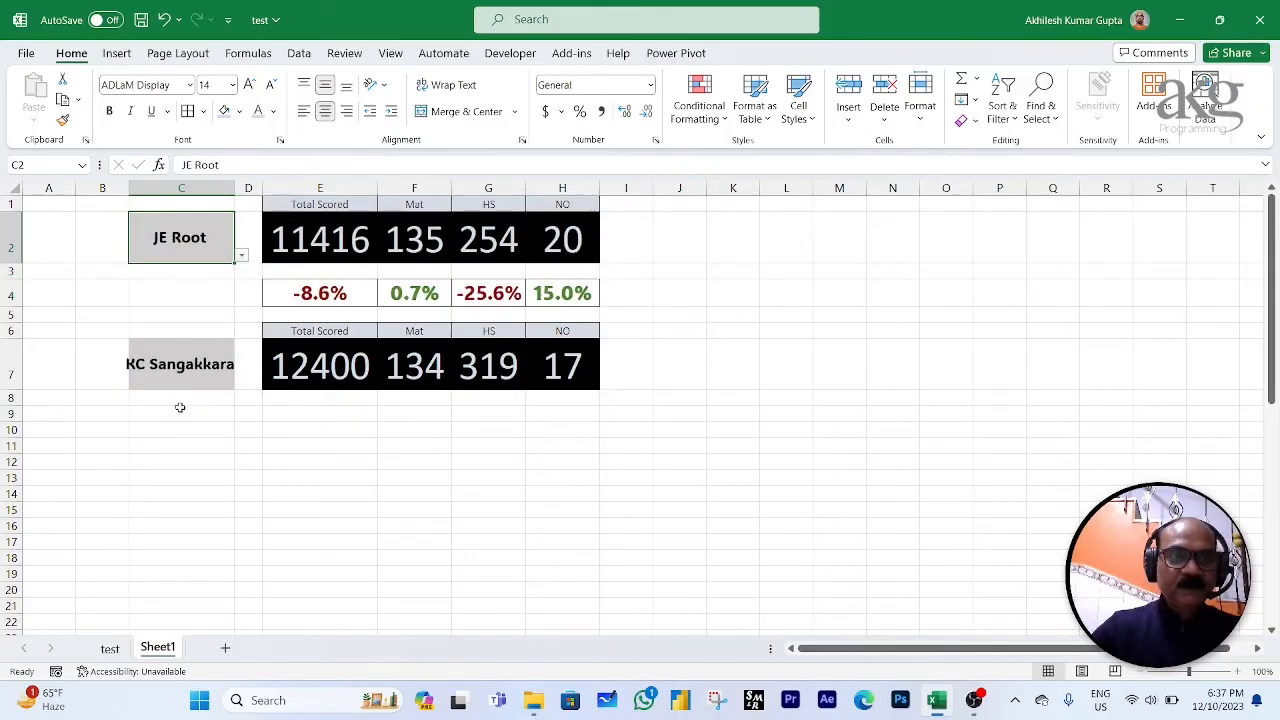
Step: Widen columns C and E so longer player names fit, and narrow the spacer column D between them
double_click(370, 446)
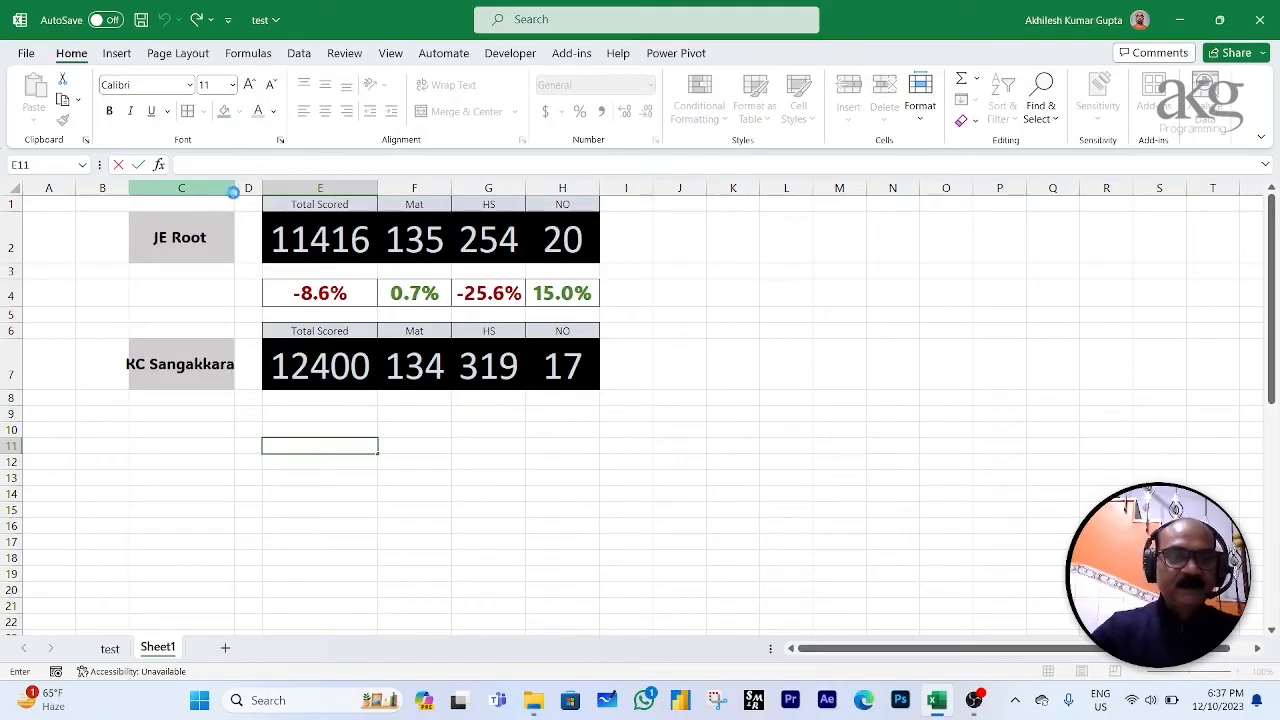
drag(231, 190, 272, 190)
click(298, 426)
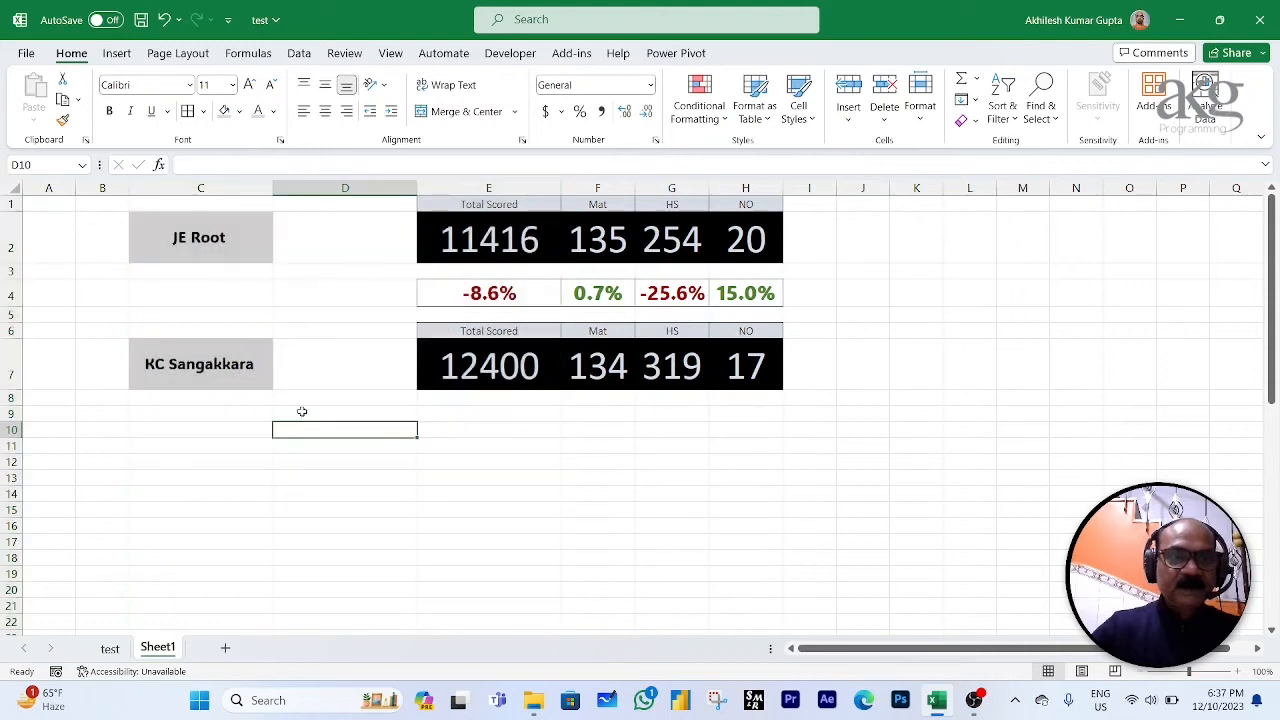
drag(417, 190, 302, 200)
click(452, 482)
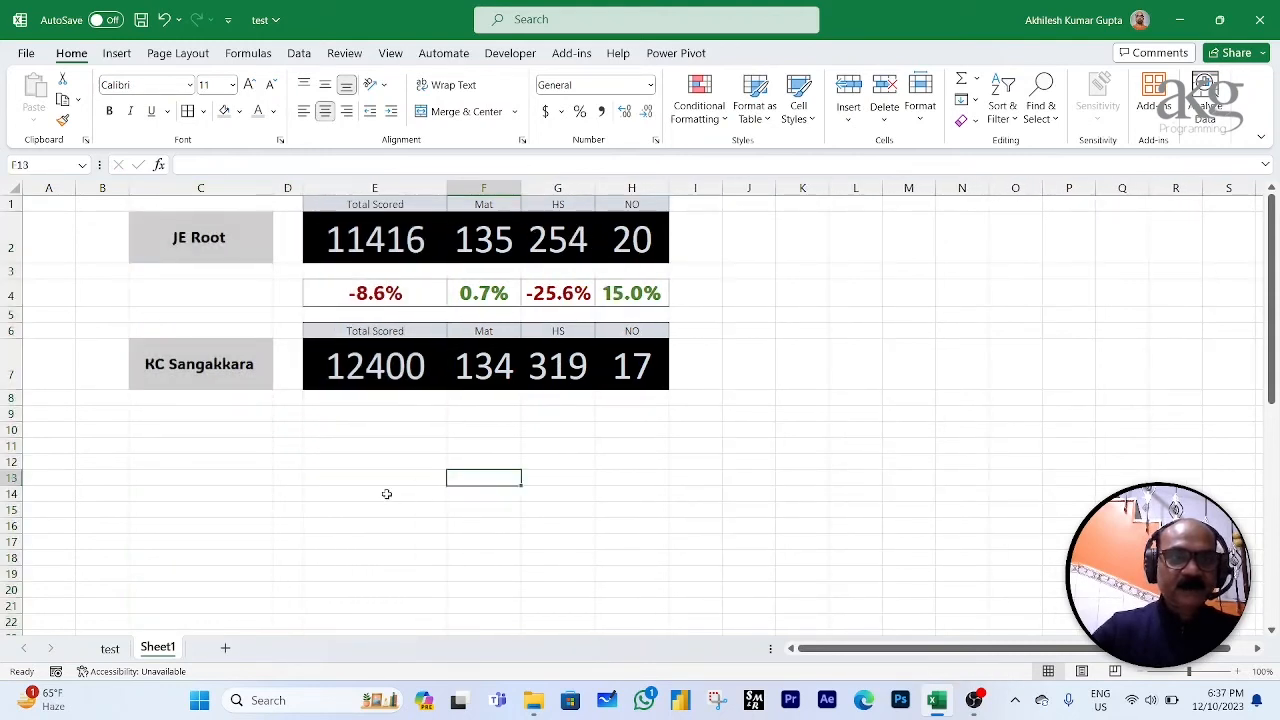
Step: Choose AR Border as the second player in C7 and autofit column H to its percentage difference
click(249, 367)
click(280, 382)
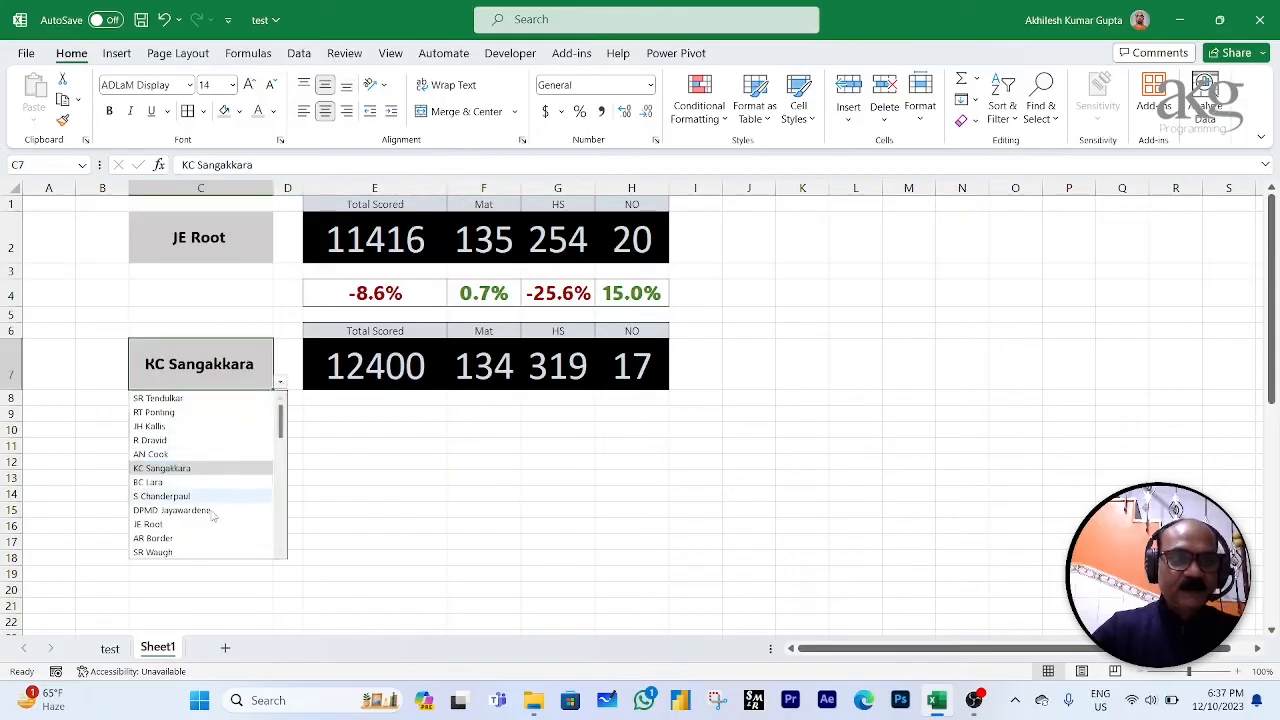
click(153, 538)
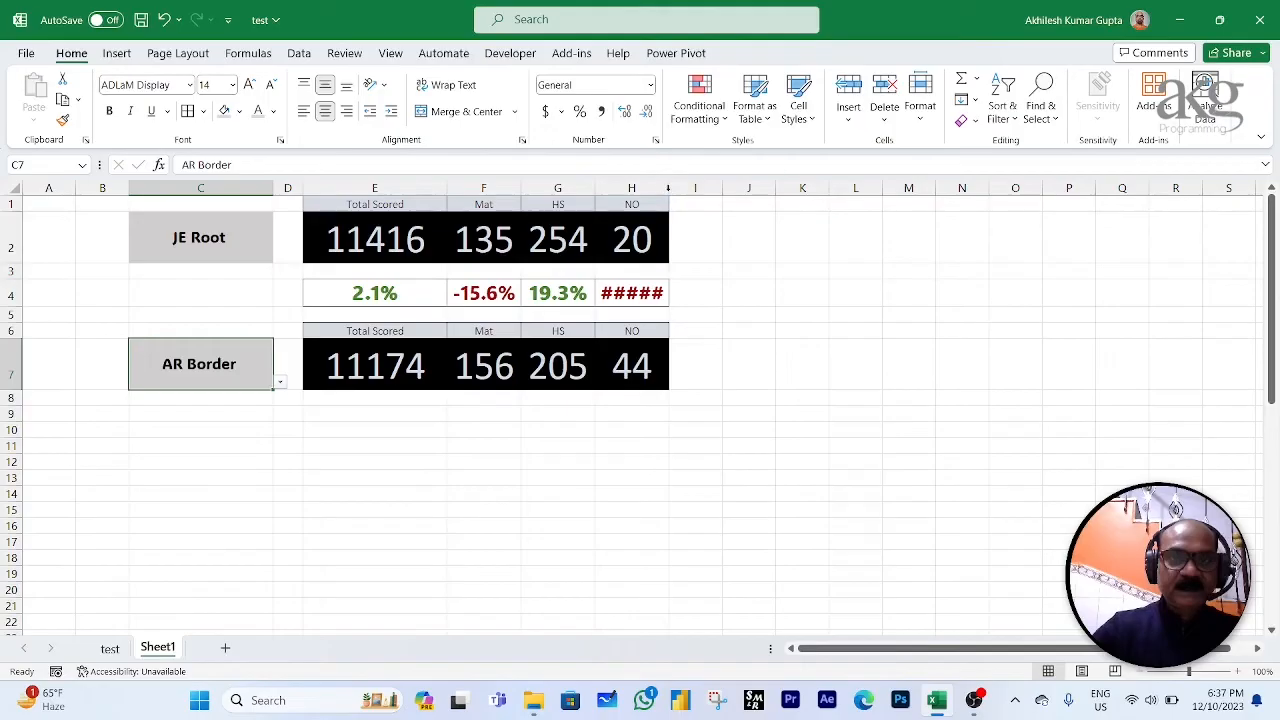
double_click(668, 188)
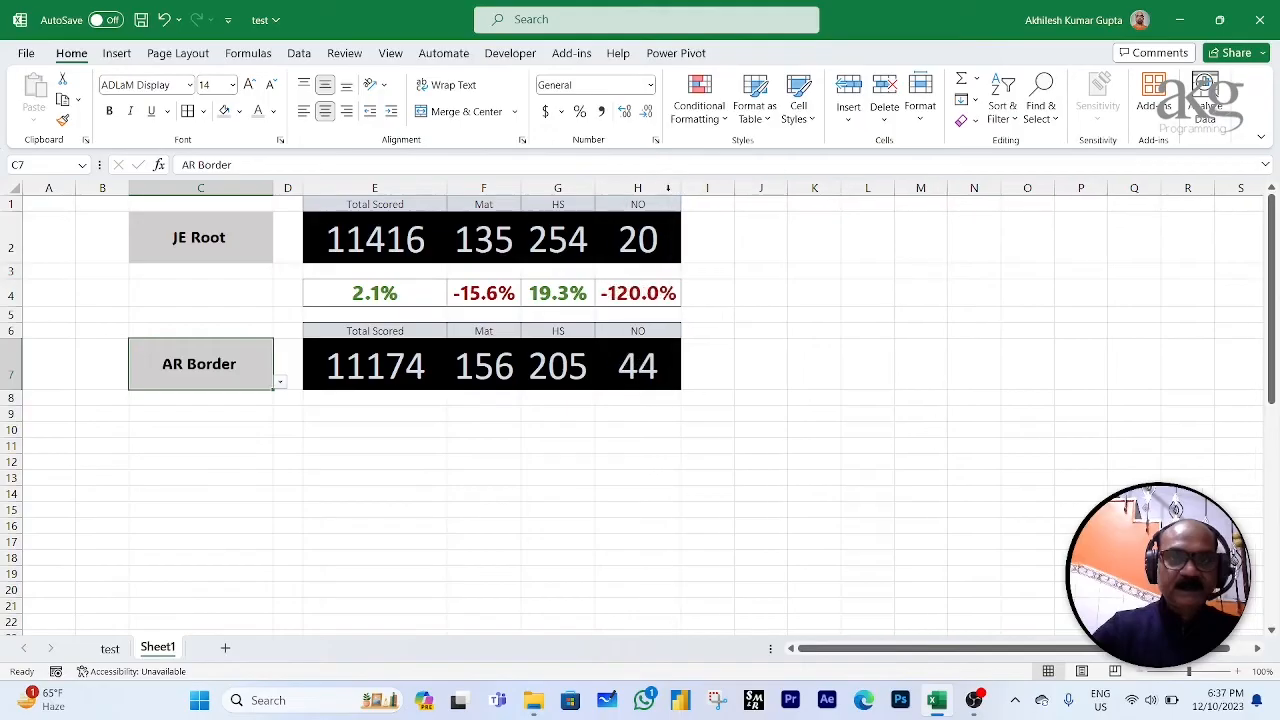
Step: Choose BC Lara as the first player in C2
click(255, 241)
click(280, 255)
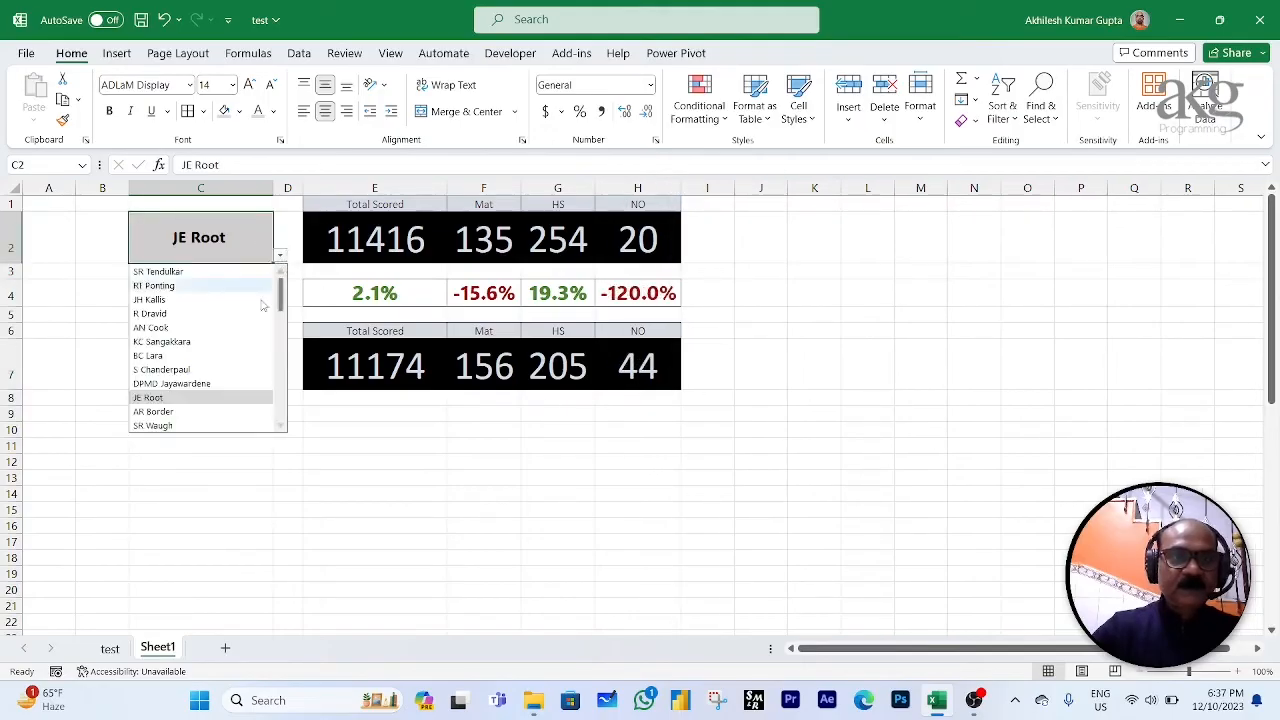
click(200, 355)
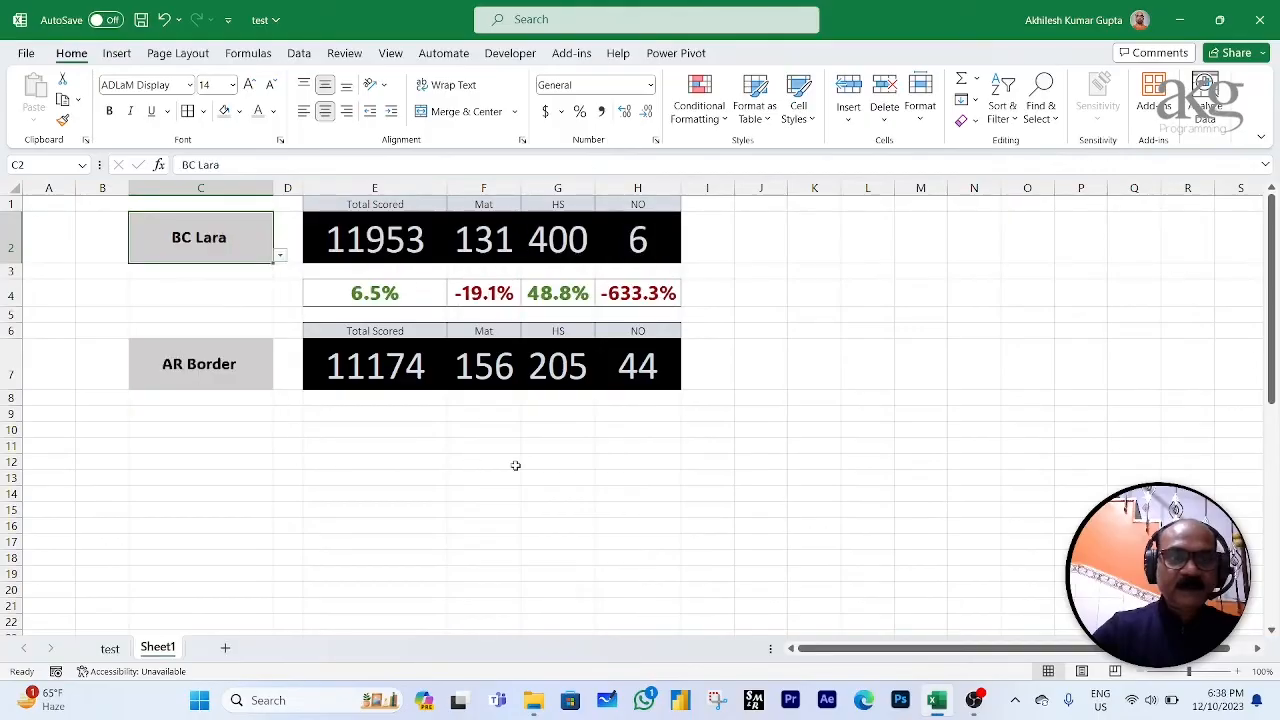
Step: Test the comparison with S Chanderpaul as the second player in C7, and finally choose SR Waugh there
click(245, 374)
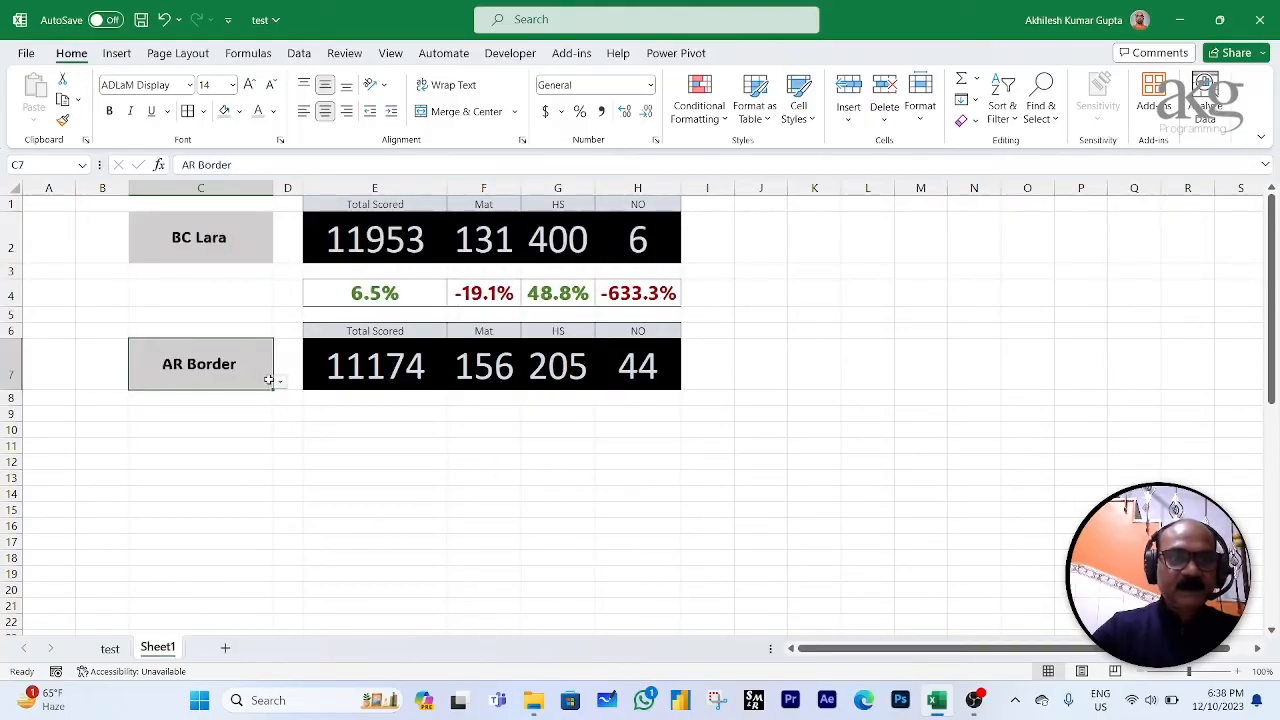
click(280, 381)
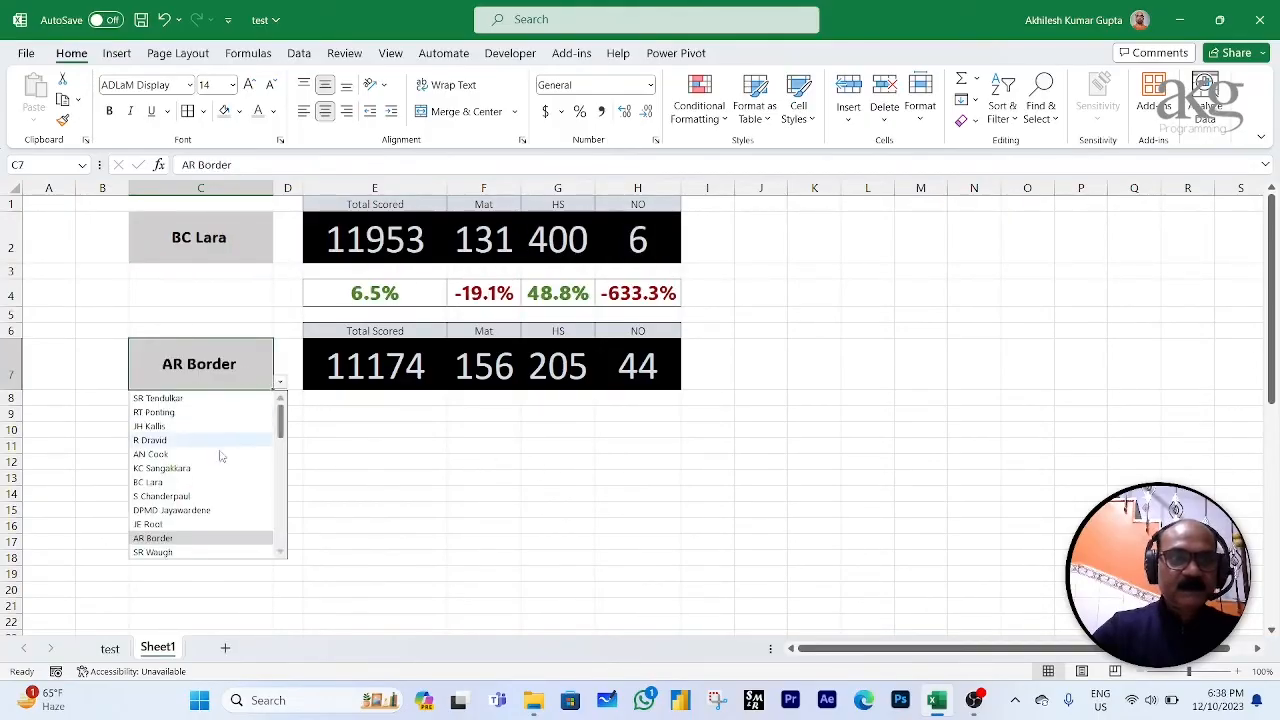
click(170, 497)
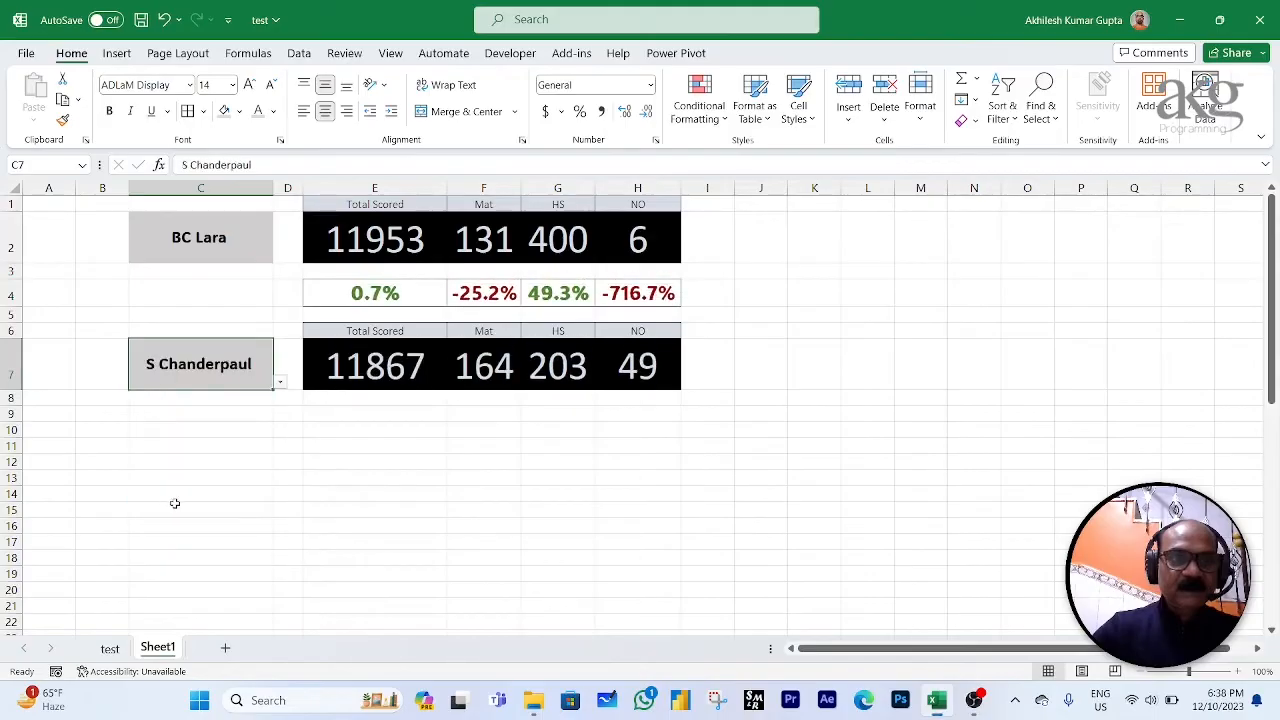
click(281, 382)
click(207, 542)
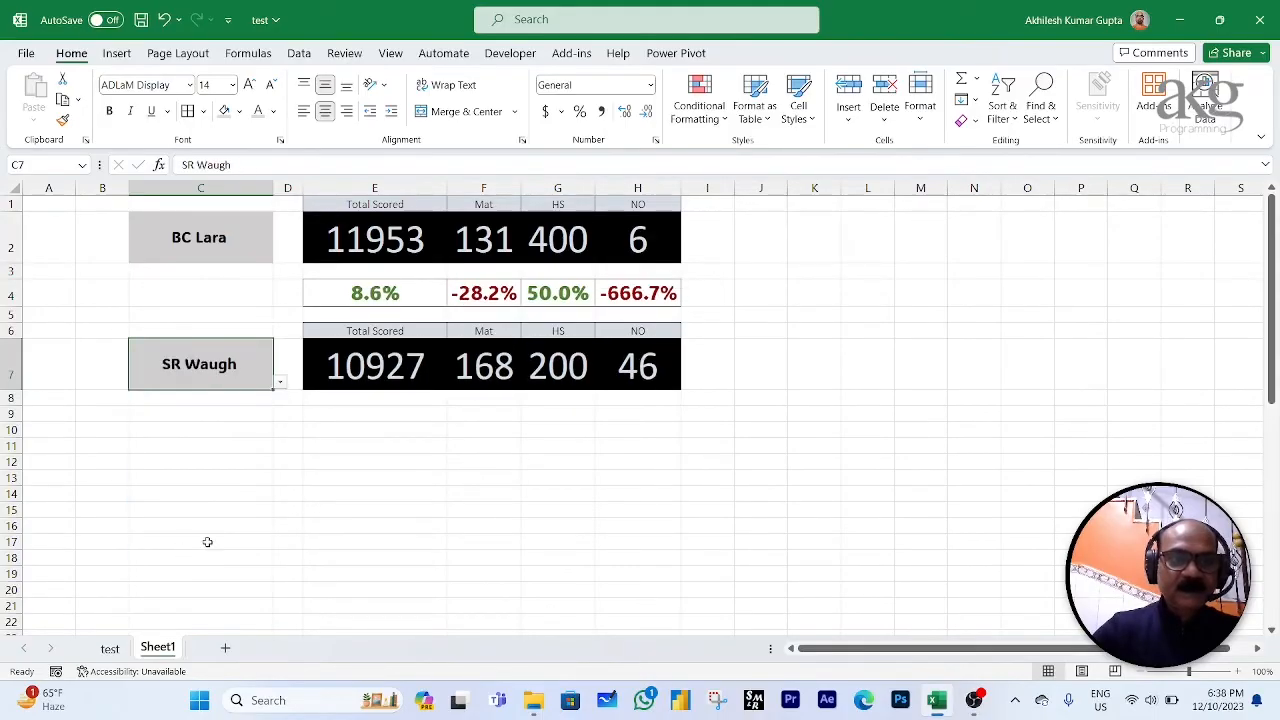
Step: Choose JH Kallis as the first player in C2
click(269, 243)
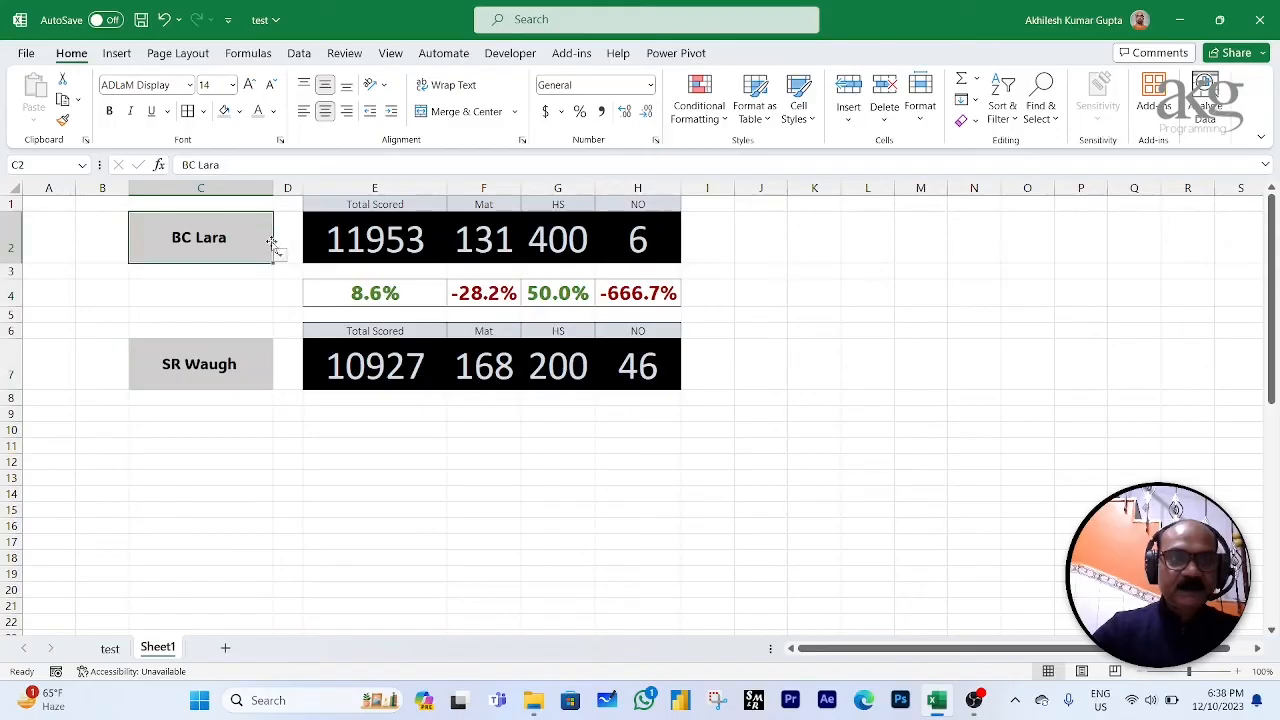
click(280, 256)
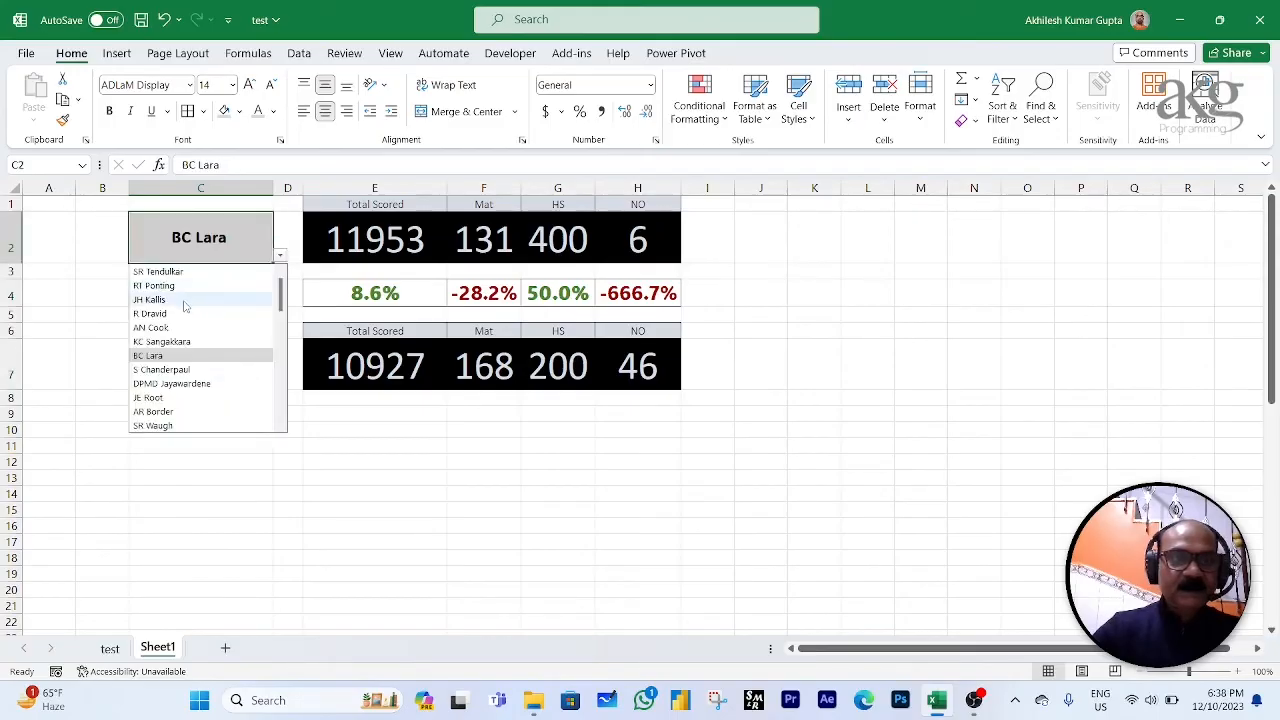
click(149, 299)
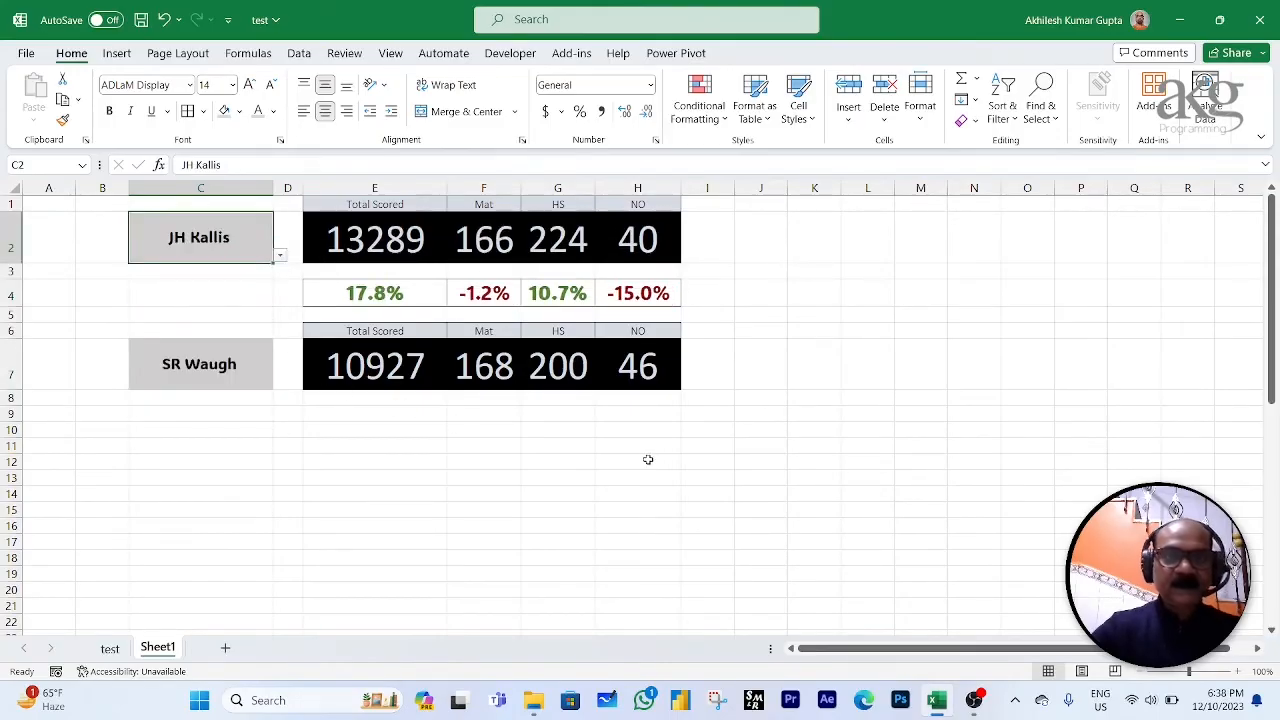
click(612, 438)
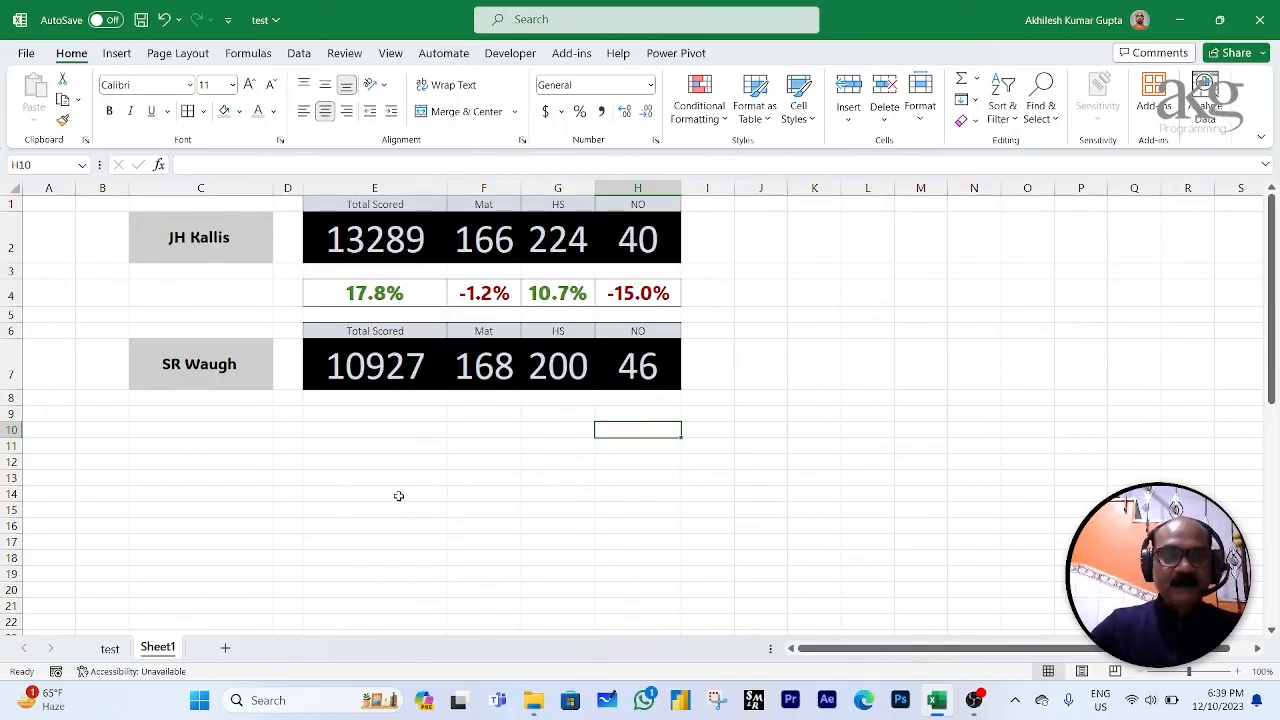
click(419, 432)
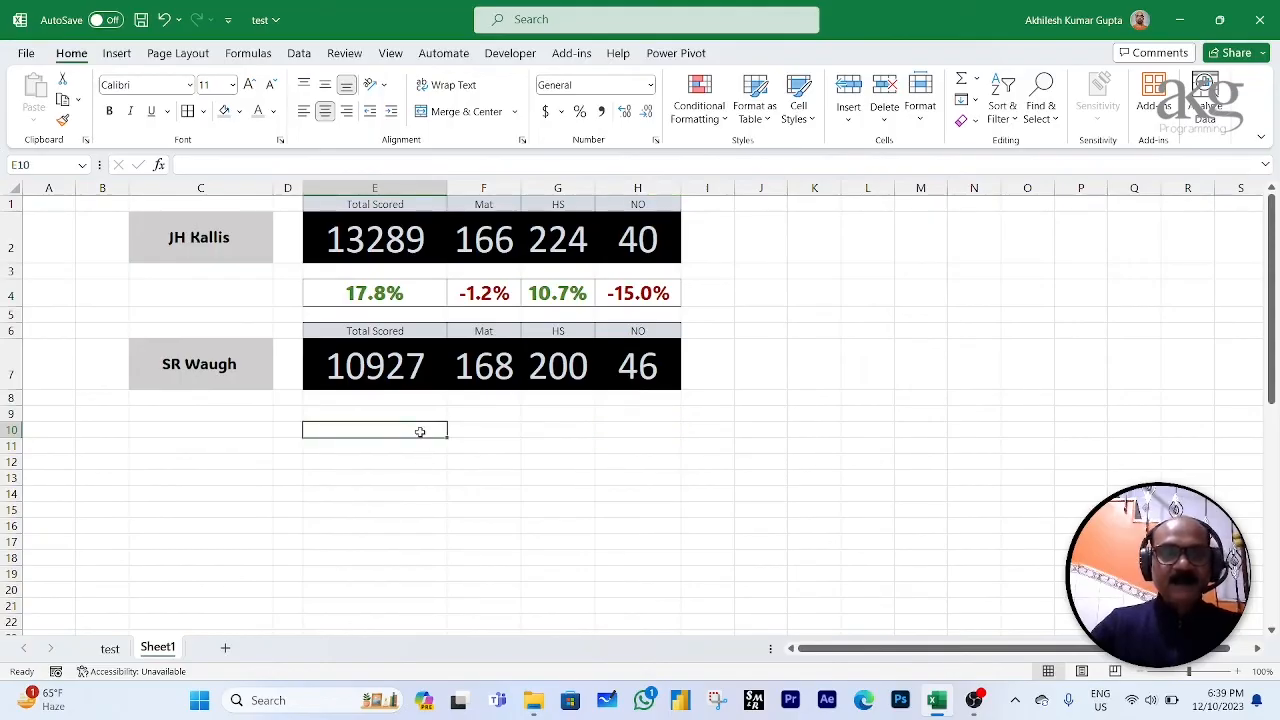
Step: Enter the author's @ channel handle in cell F11 below the comparison
click(469, 448)
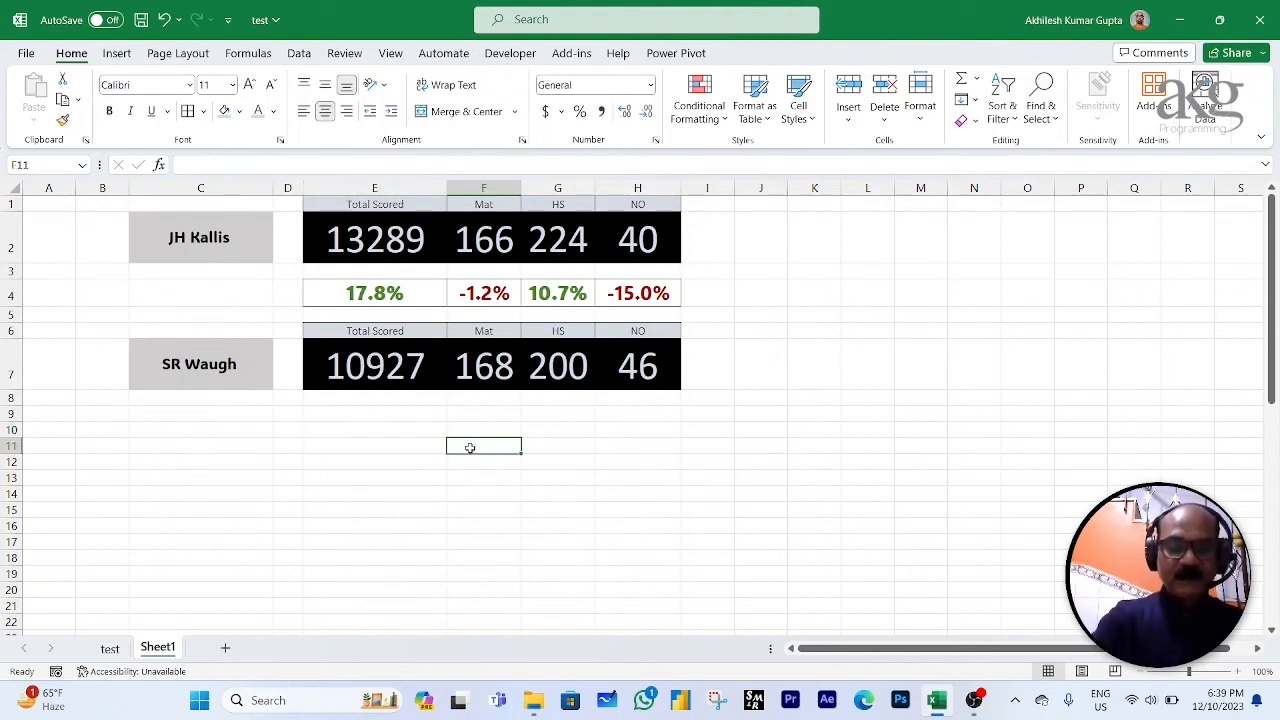
text(@)
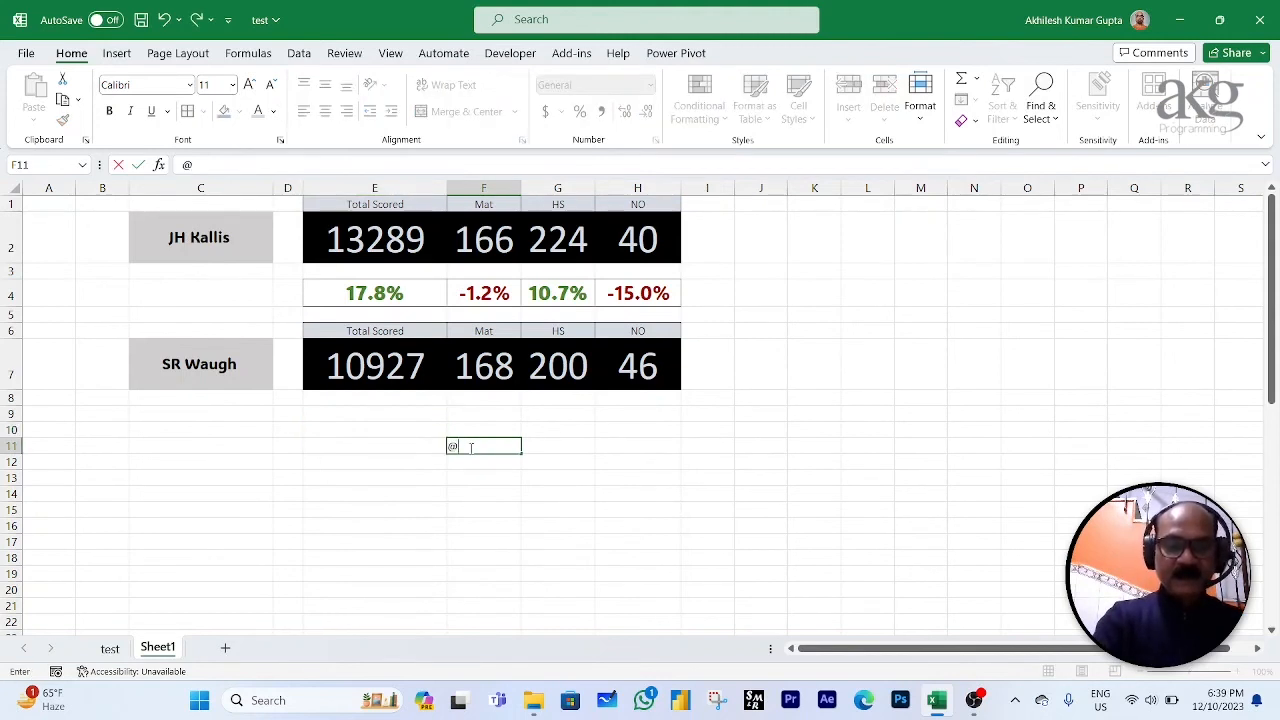
text(akhileshgyp)
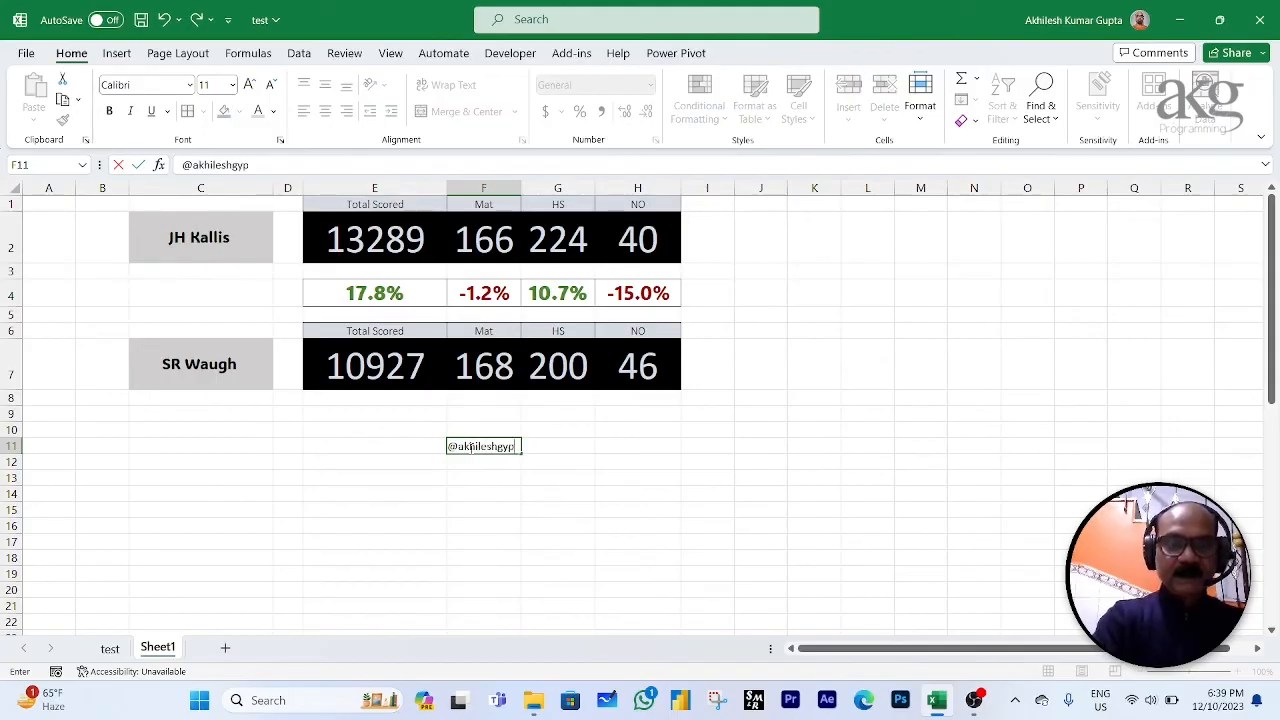
text(t)
key(BackSpace)
text(up)
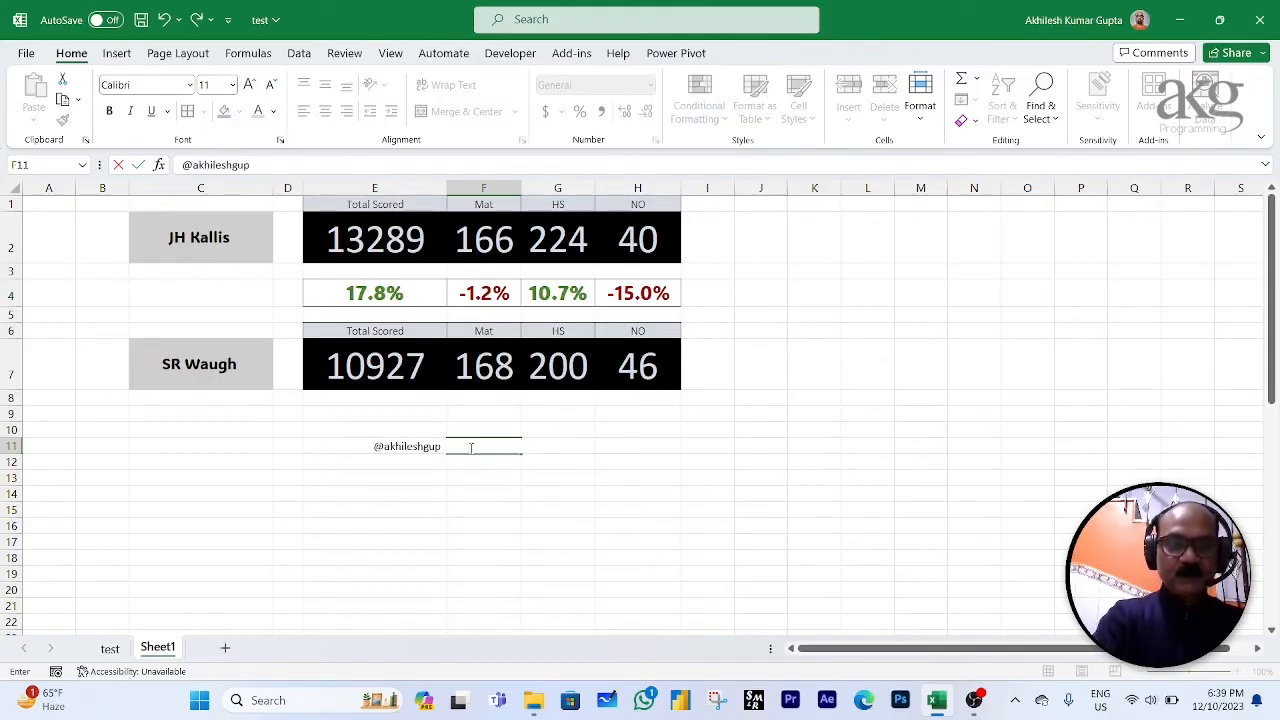
text(ta6.3)
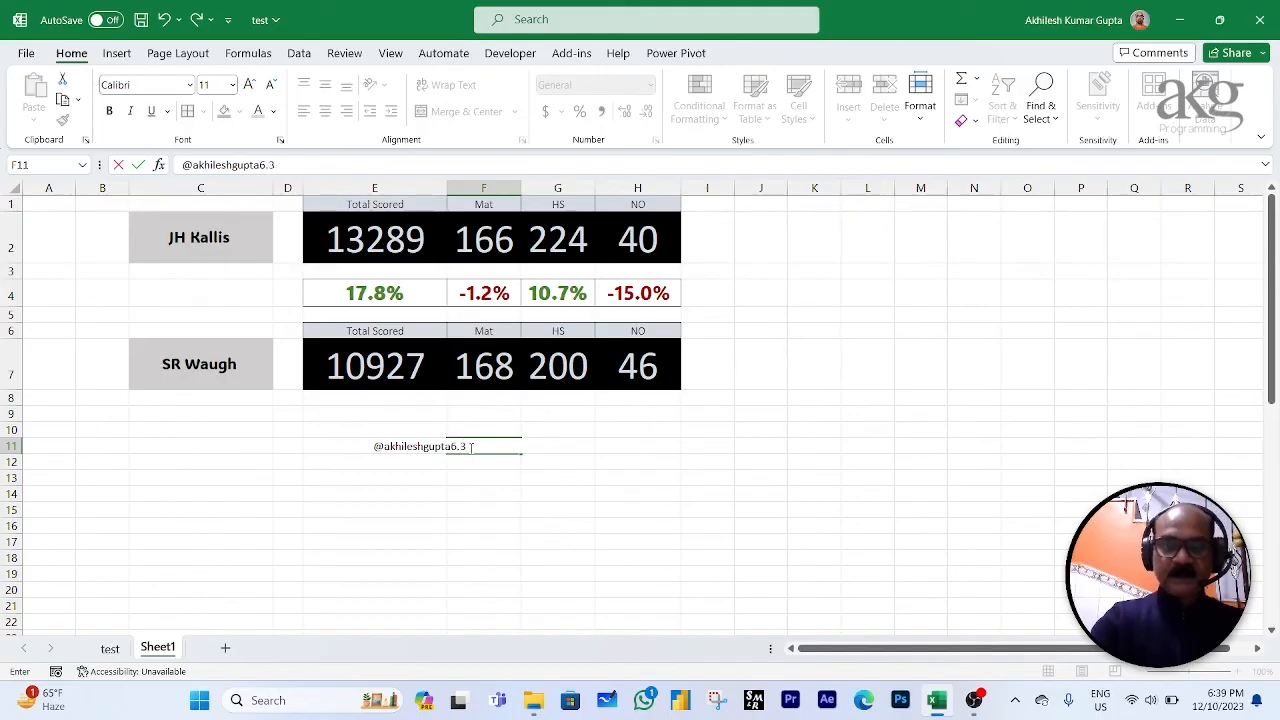
text(03)
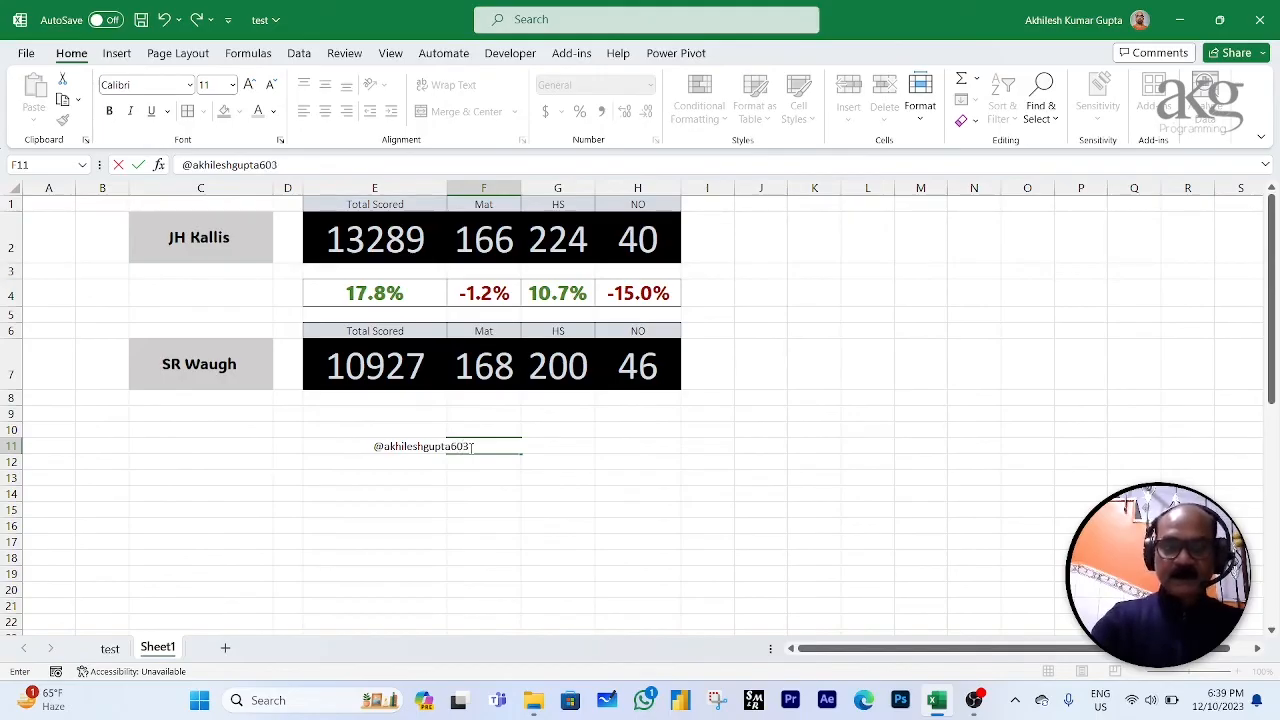
key(Return)
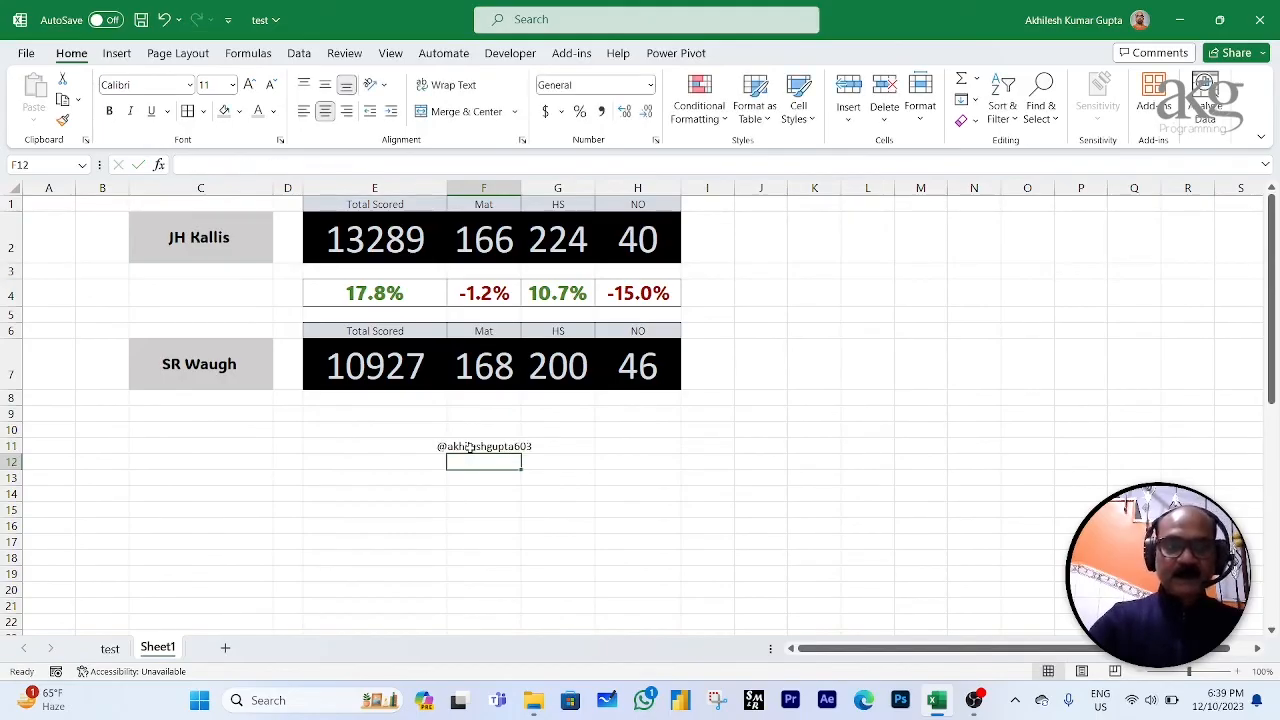
Step: Increase the font size of the channel handle in F11
click(469, 447)
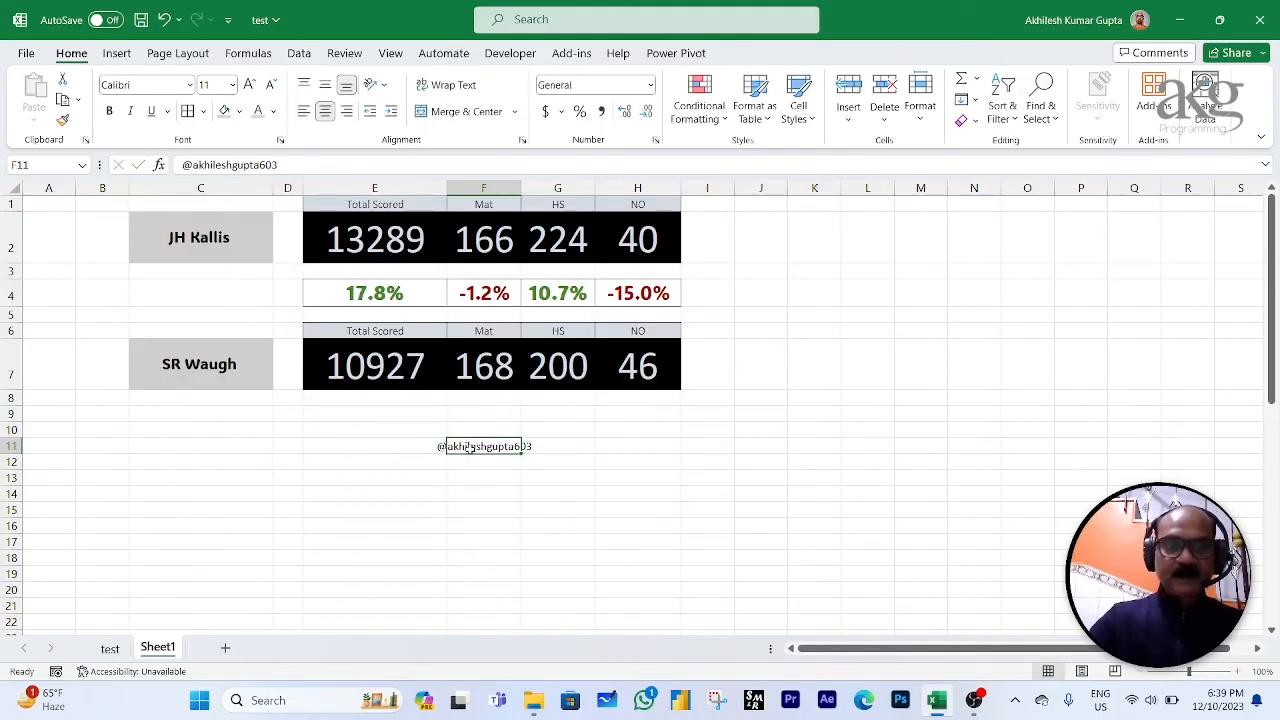
click(250, 84)
click(590, 478)
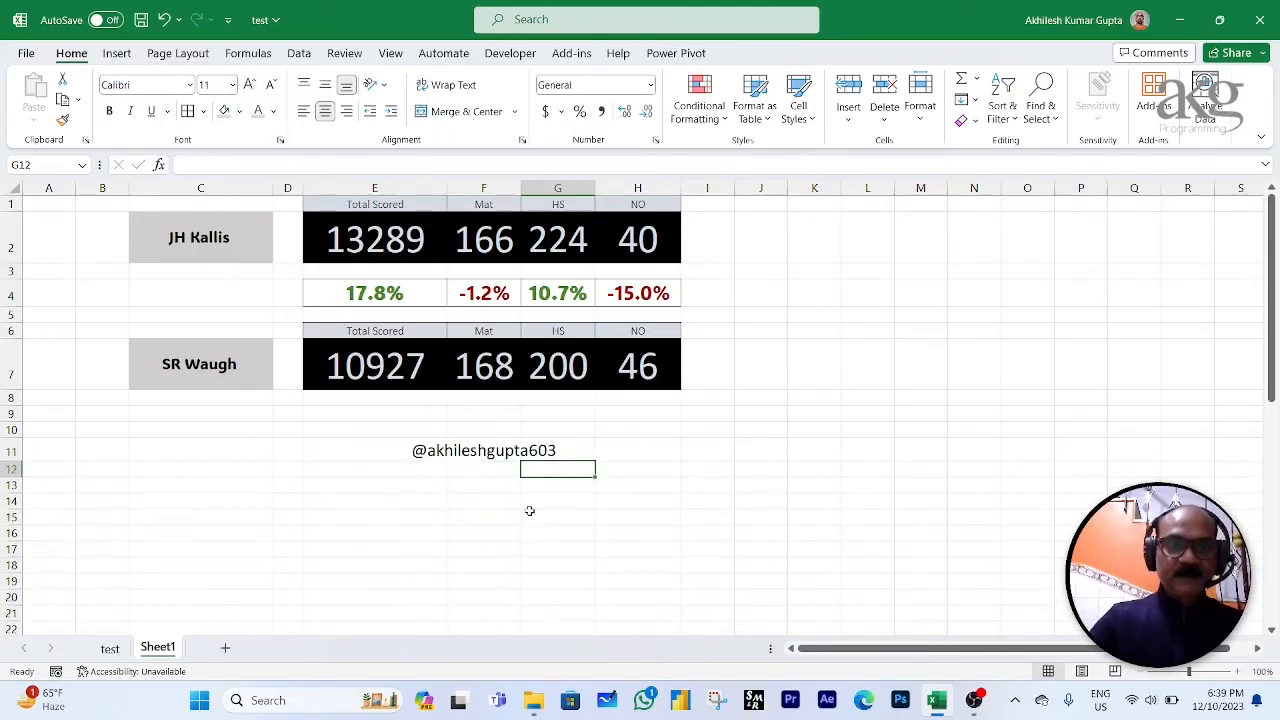
click(492, 513)
click(432, 451)
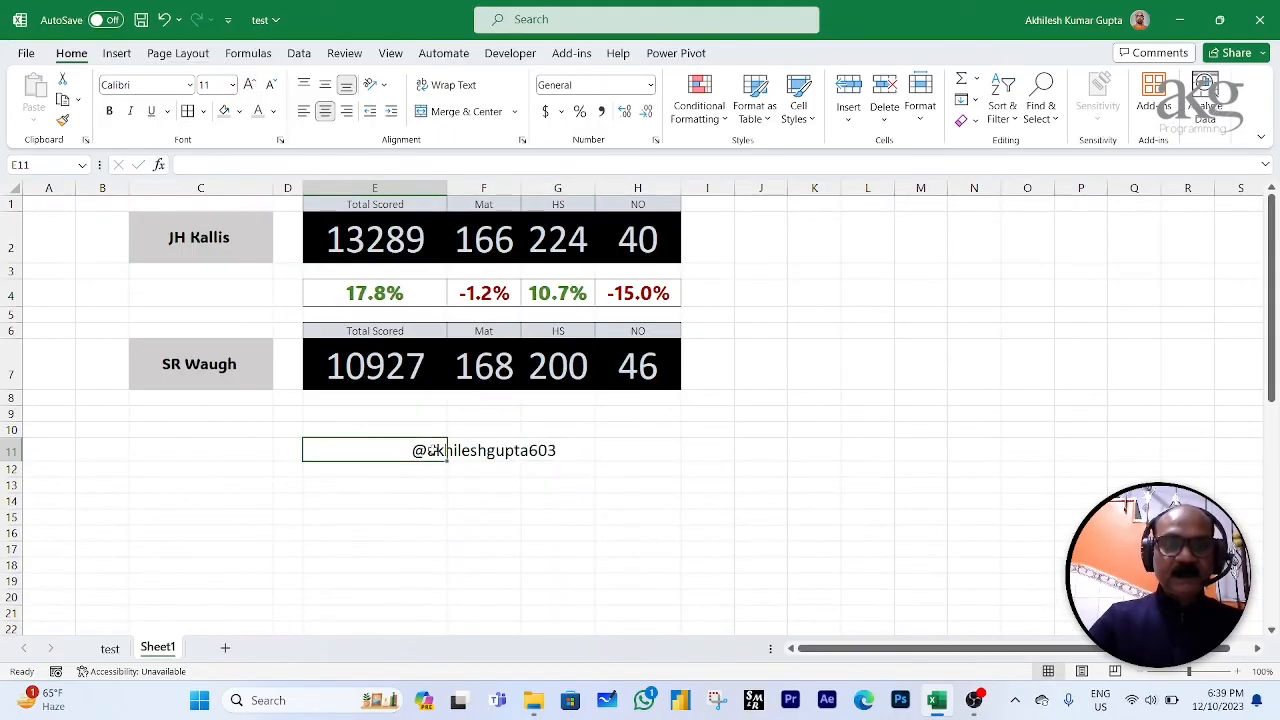
drag(432, 451, 550, 446)
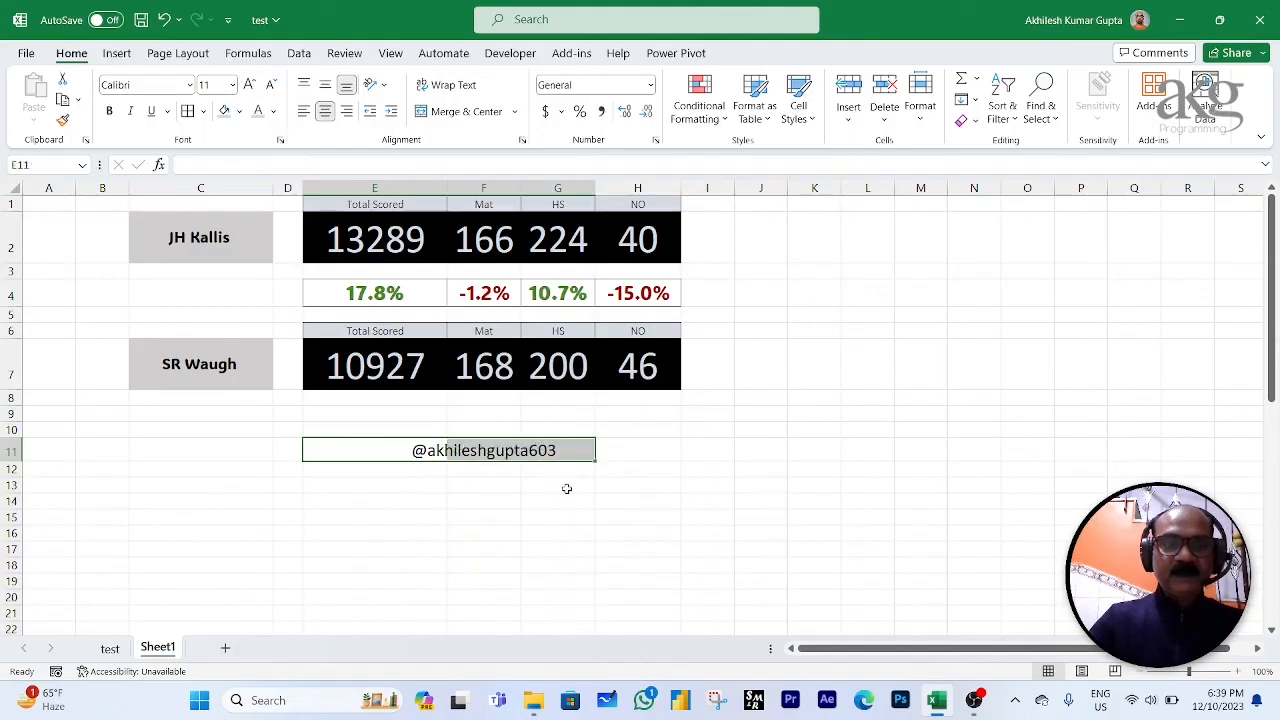
click(606, 456)
click(353, 450)
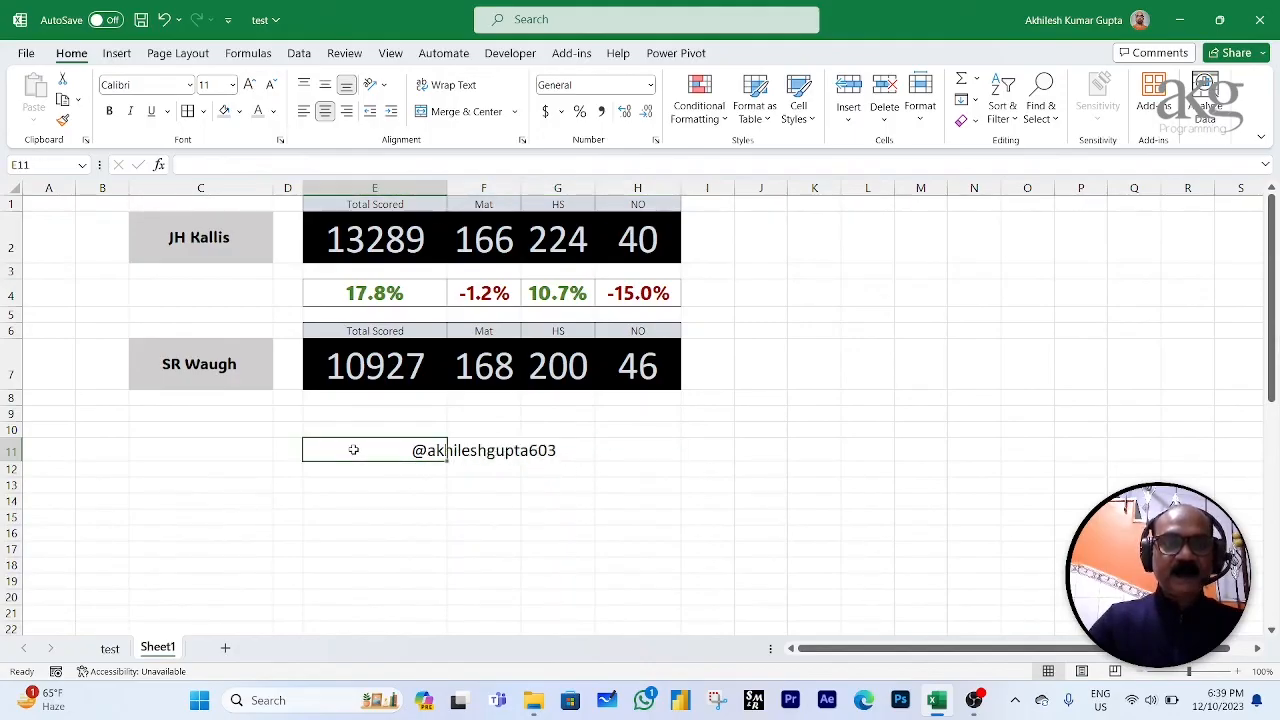
drag(353, 450, 593, 447)
click(589, 486)
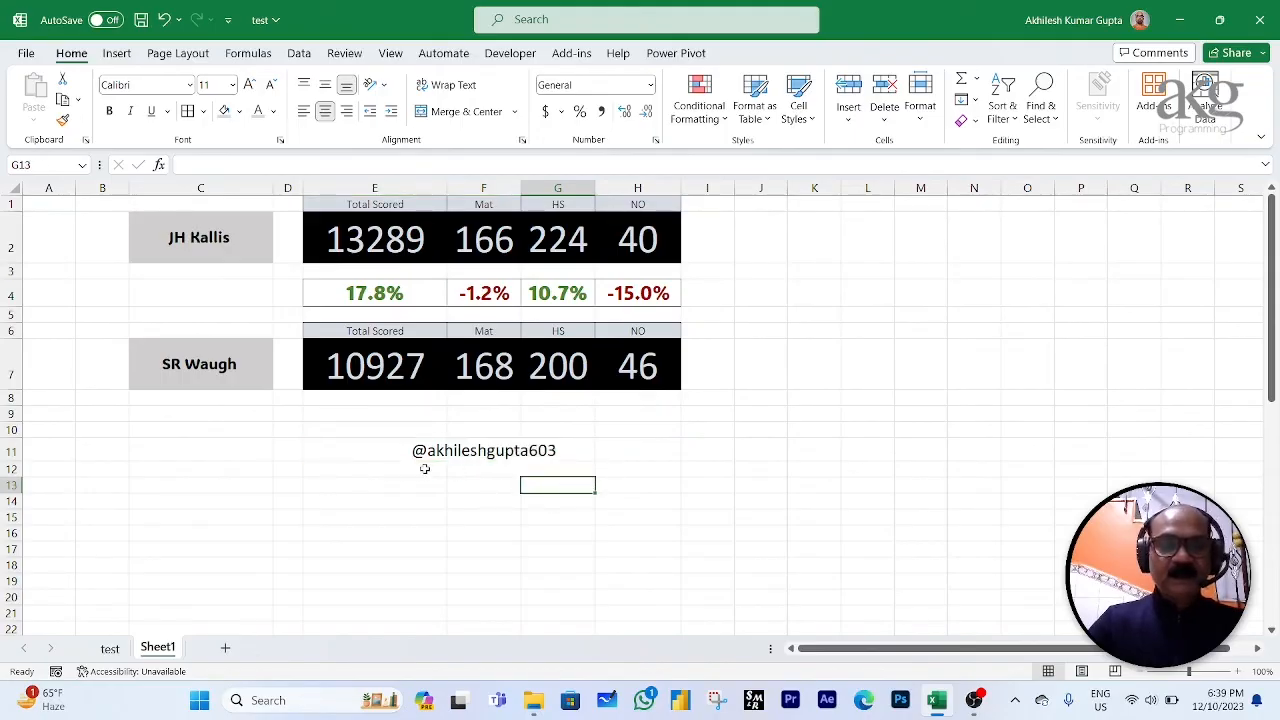
click(373, 451)
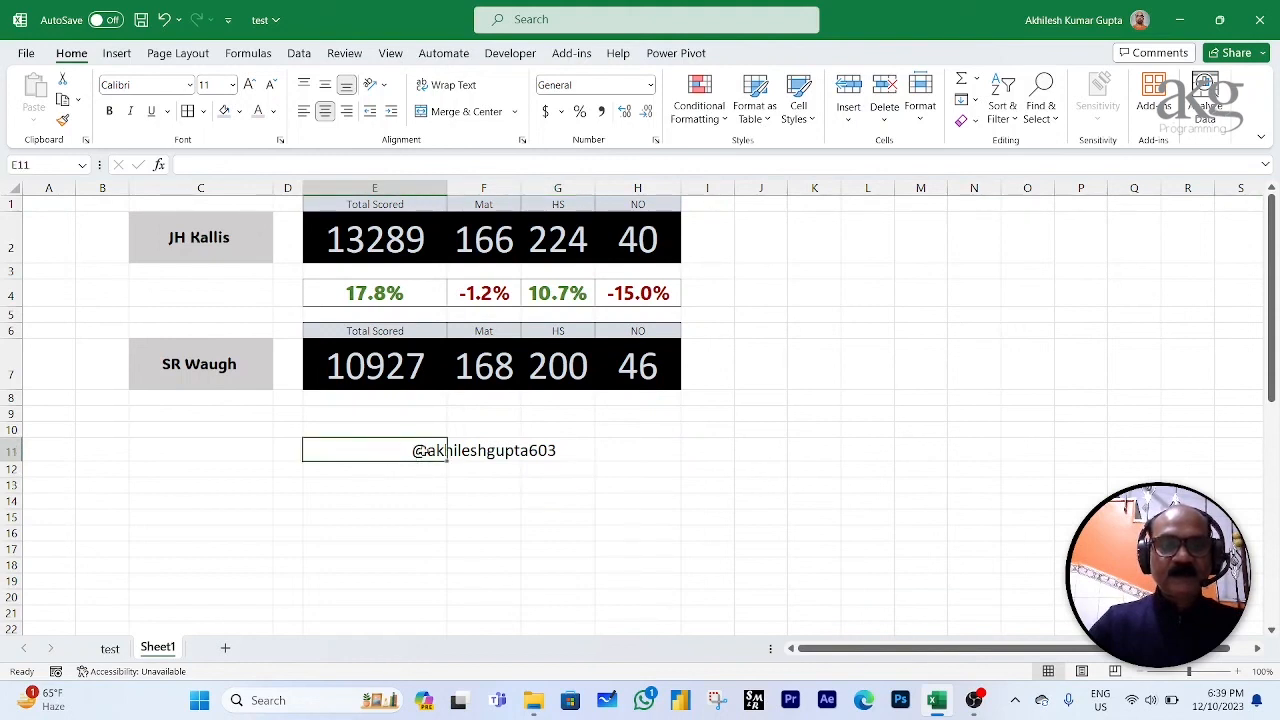
drag(424, 451, 566, 446)
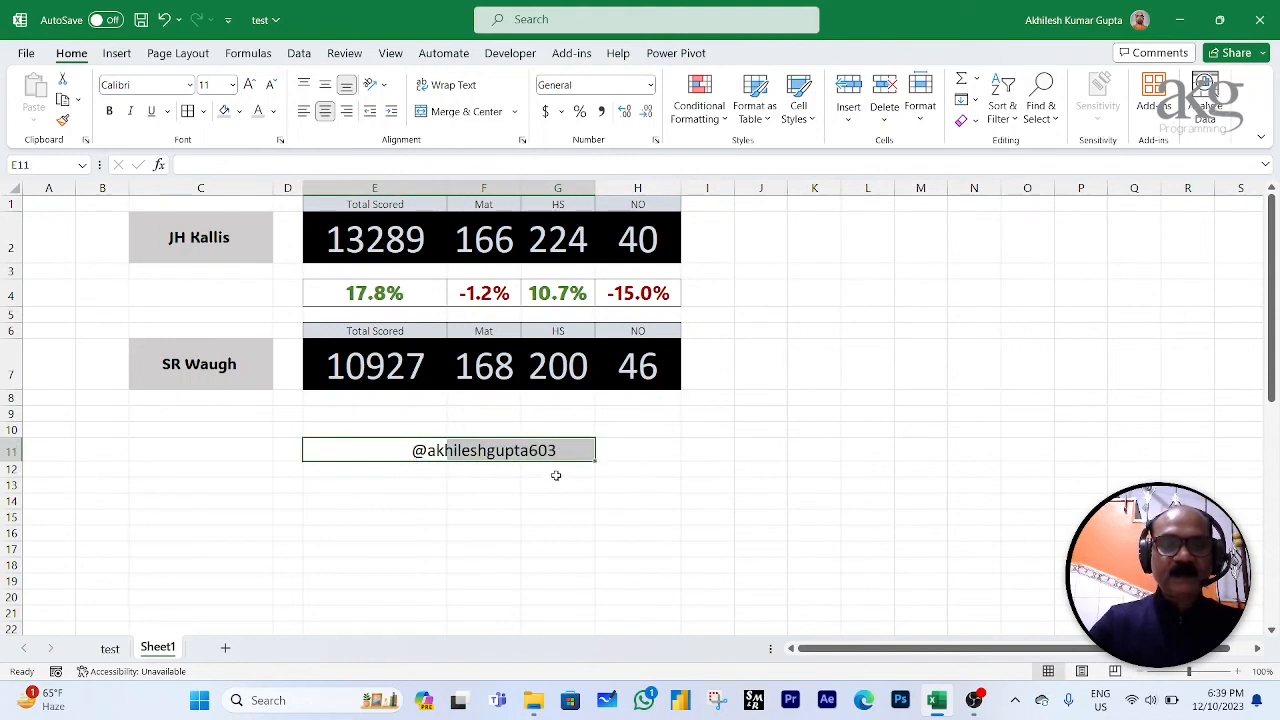
click(553, 469)
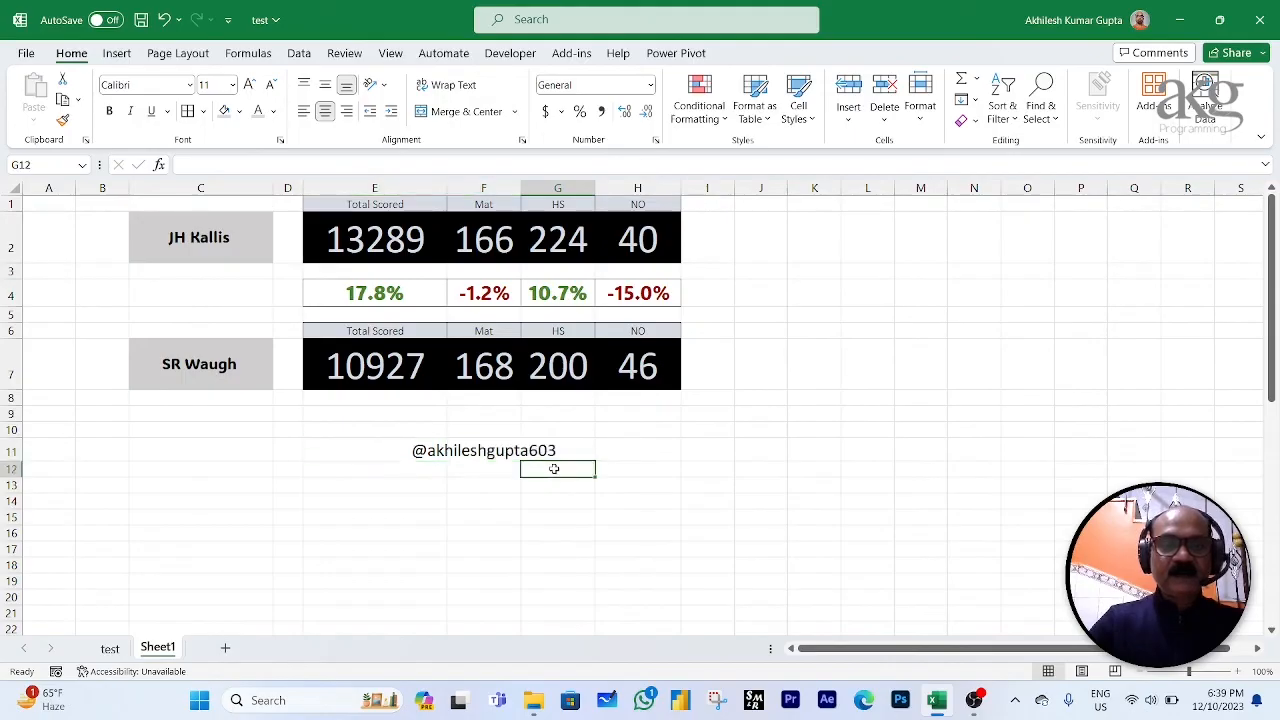
click(333, 451)
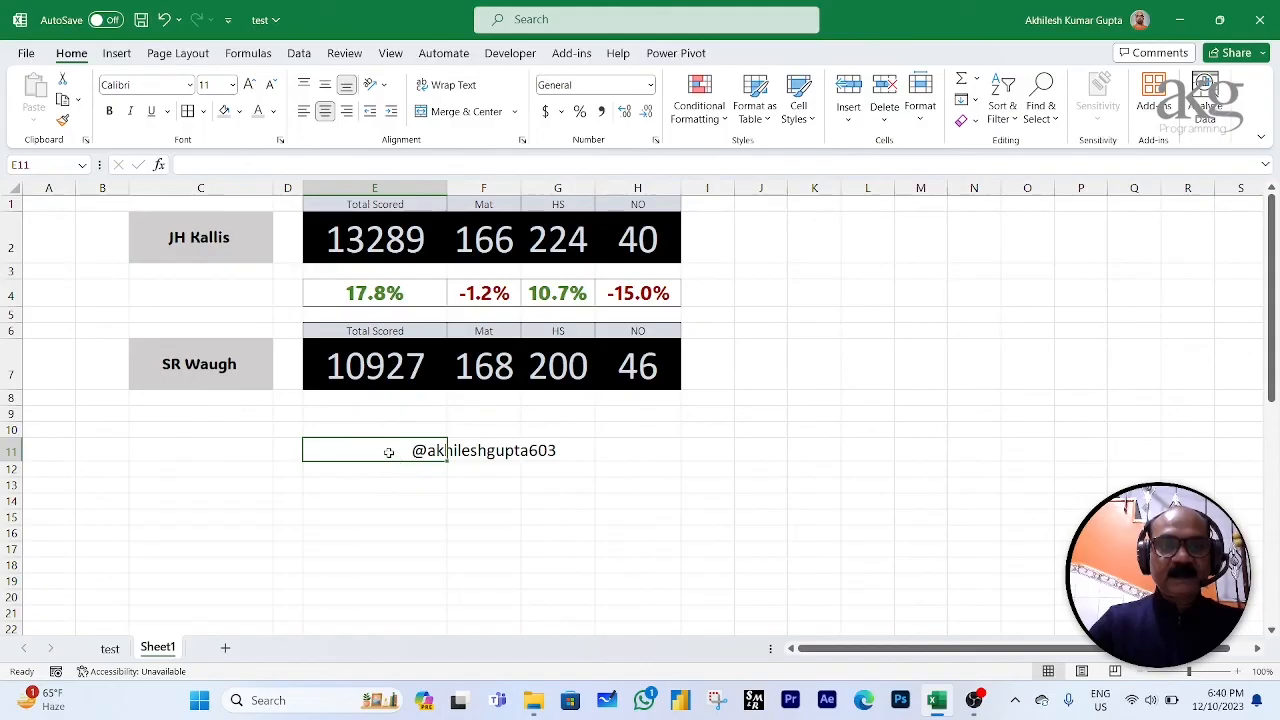
drag(389, 452, 548, 452)
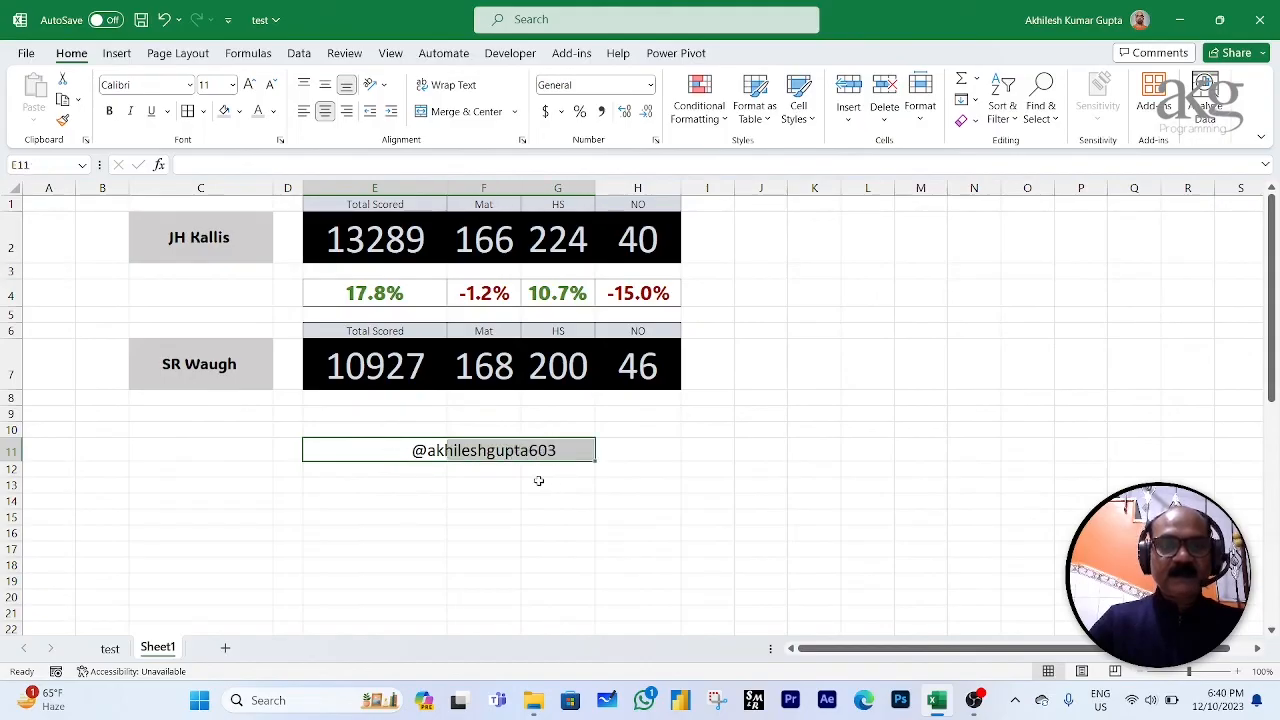
click(538, 481)
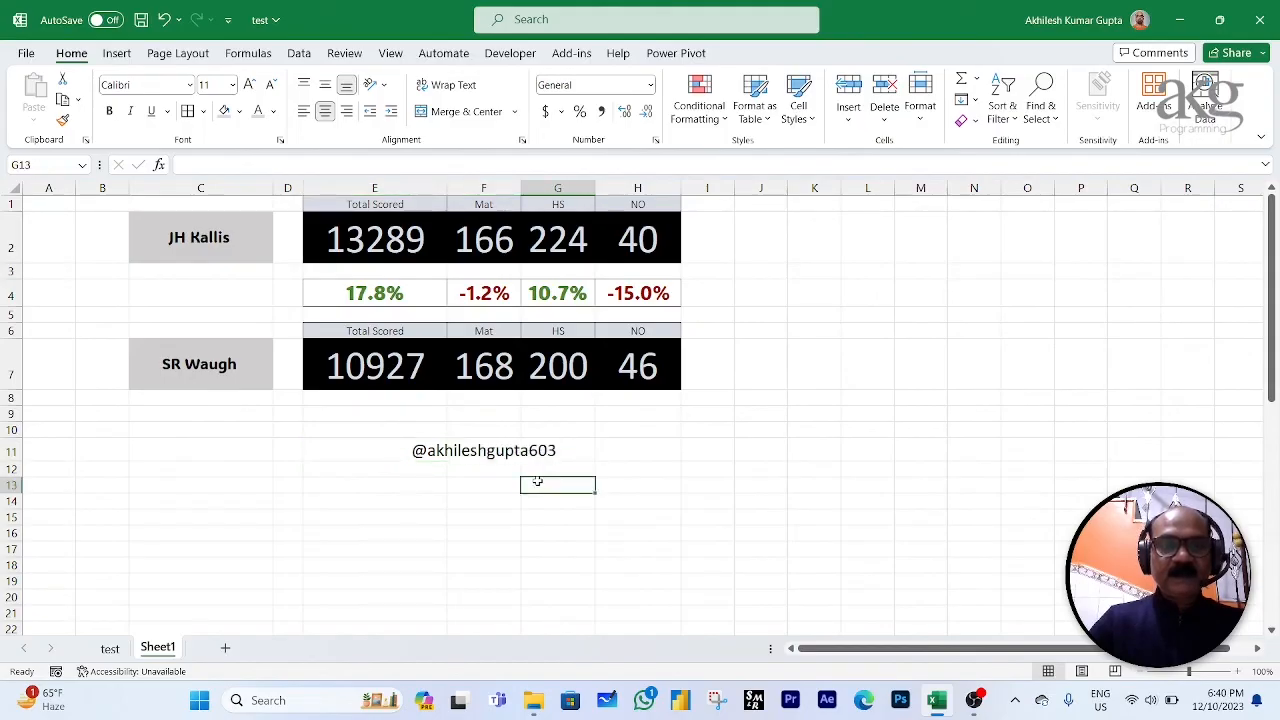
click(421, 470)
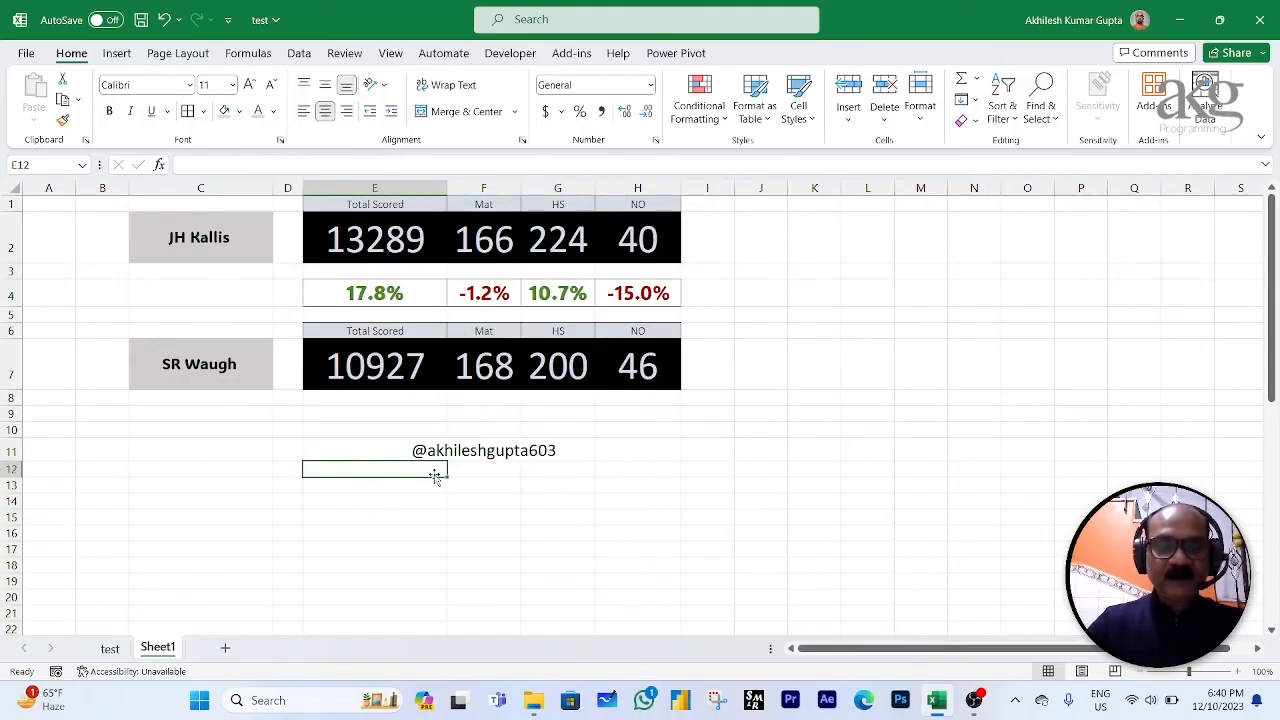
click(478, 472)
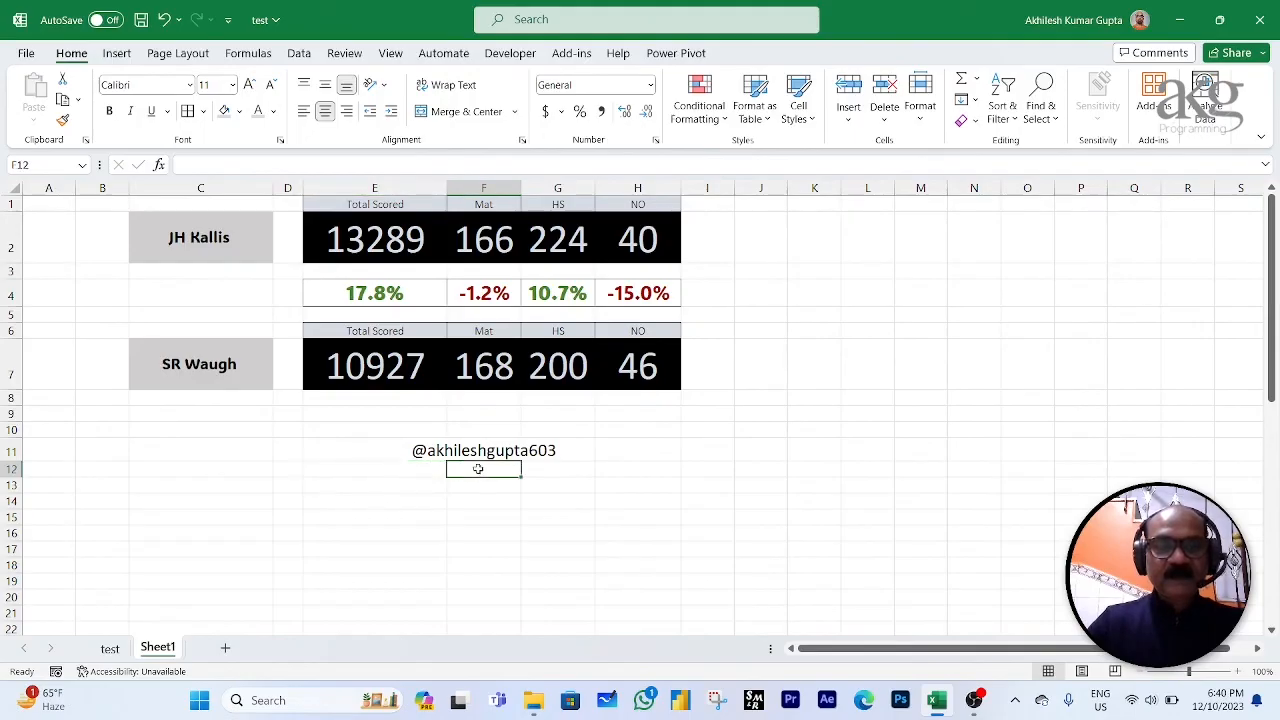
click(531, 469)
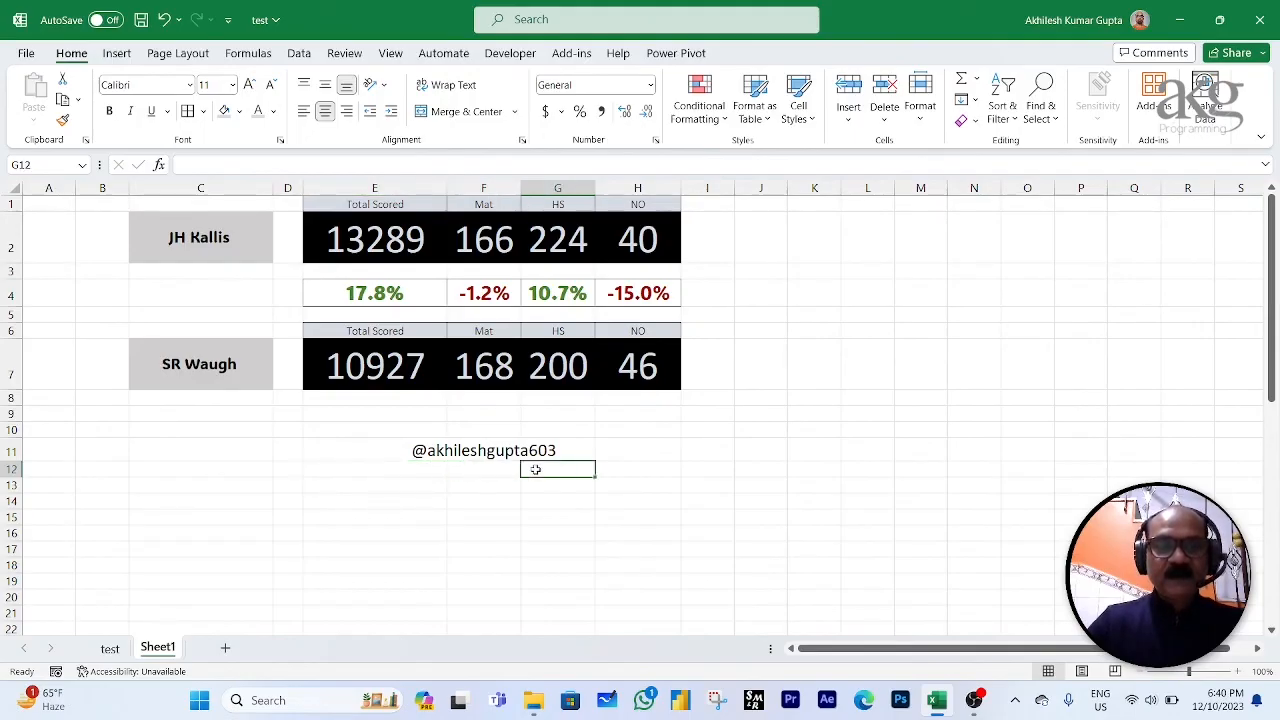
drag(374, 466, 553, 468)
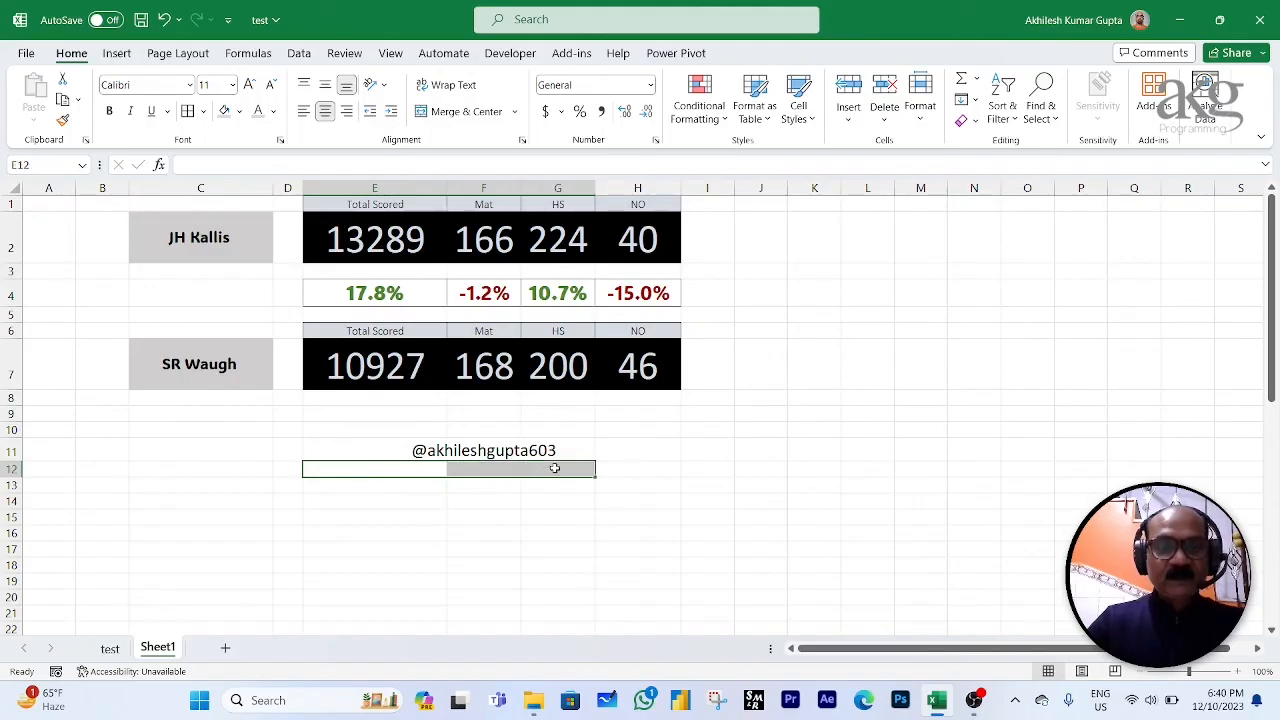
click(631, 455)
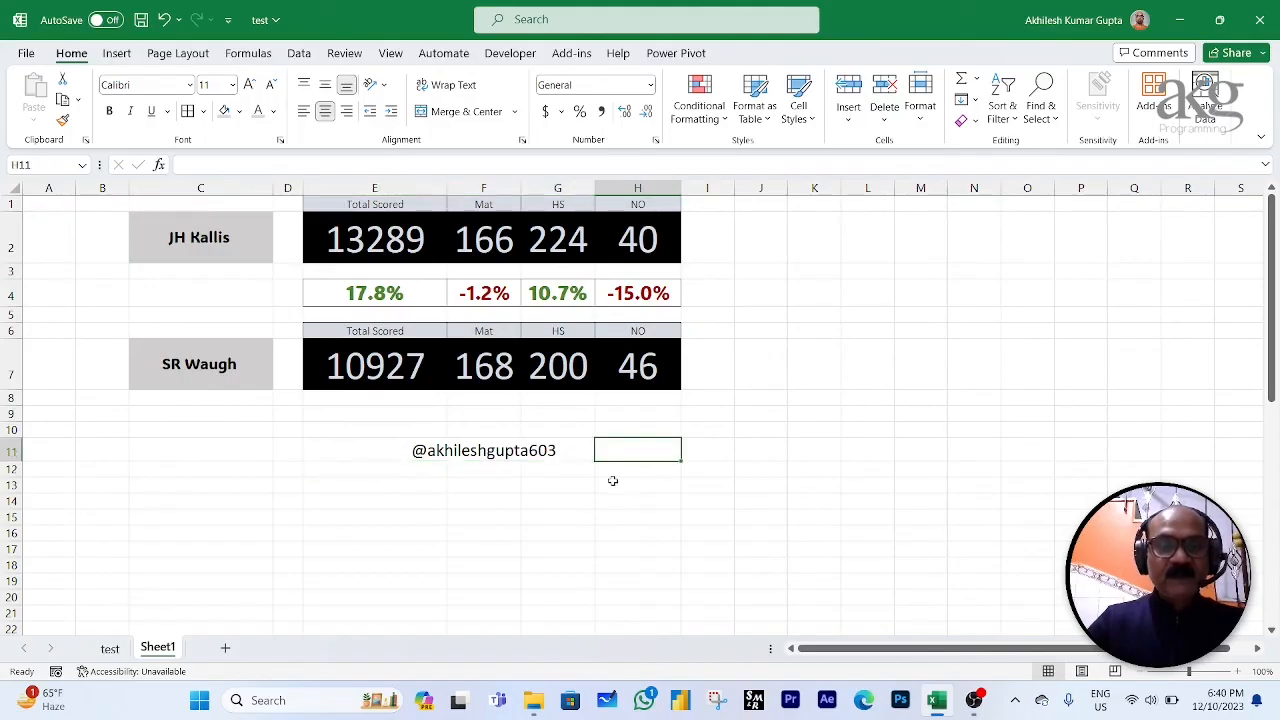
click(459, 469)
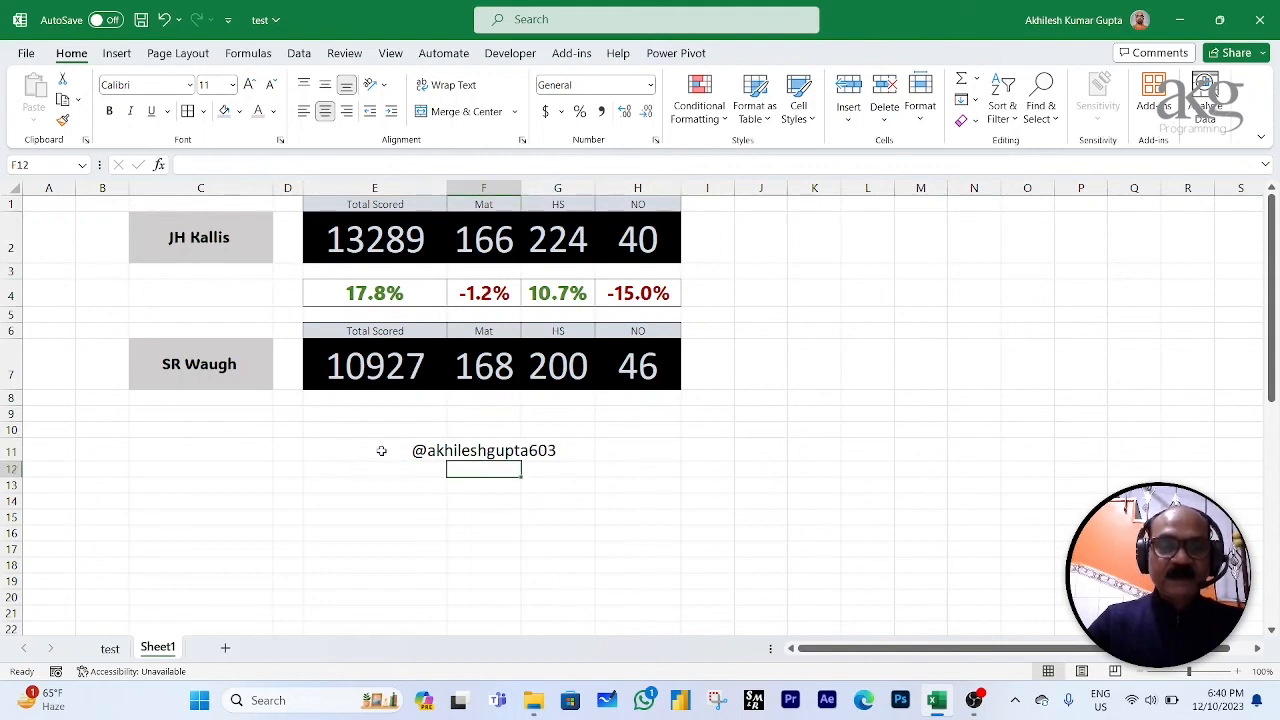
drag(380, 450, 609, 449)
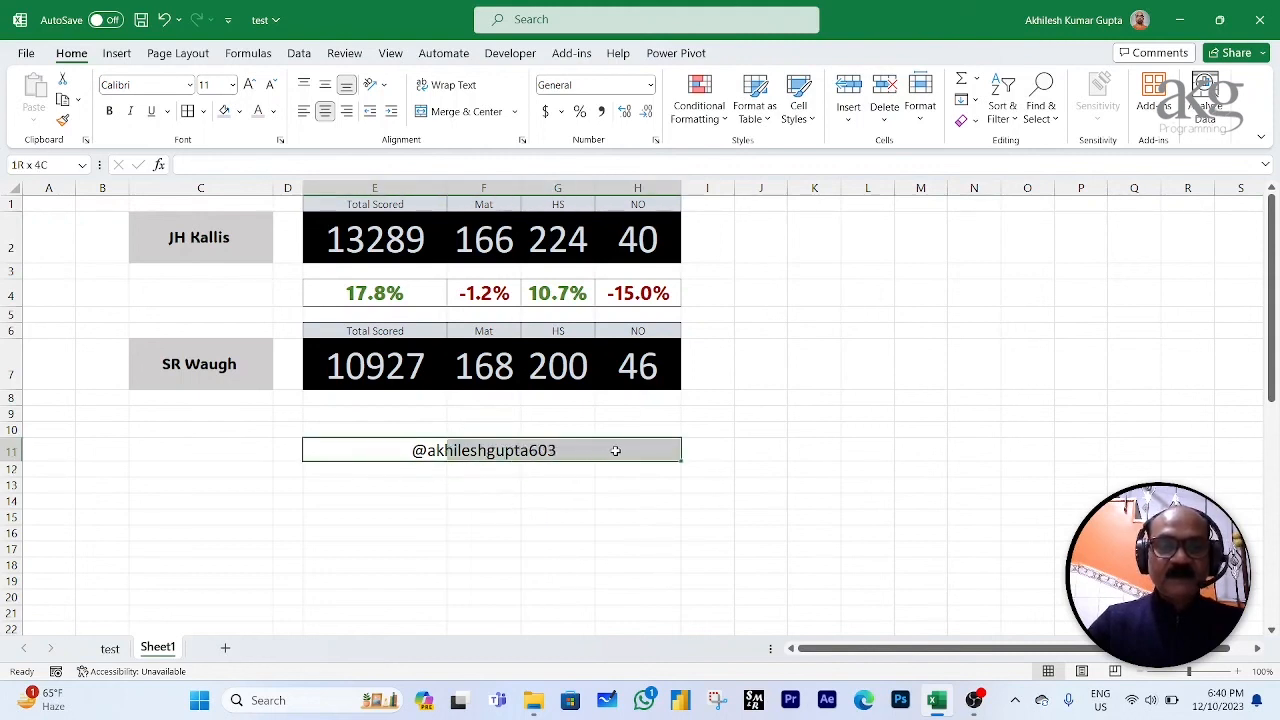
click(571, 483)
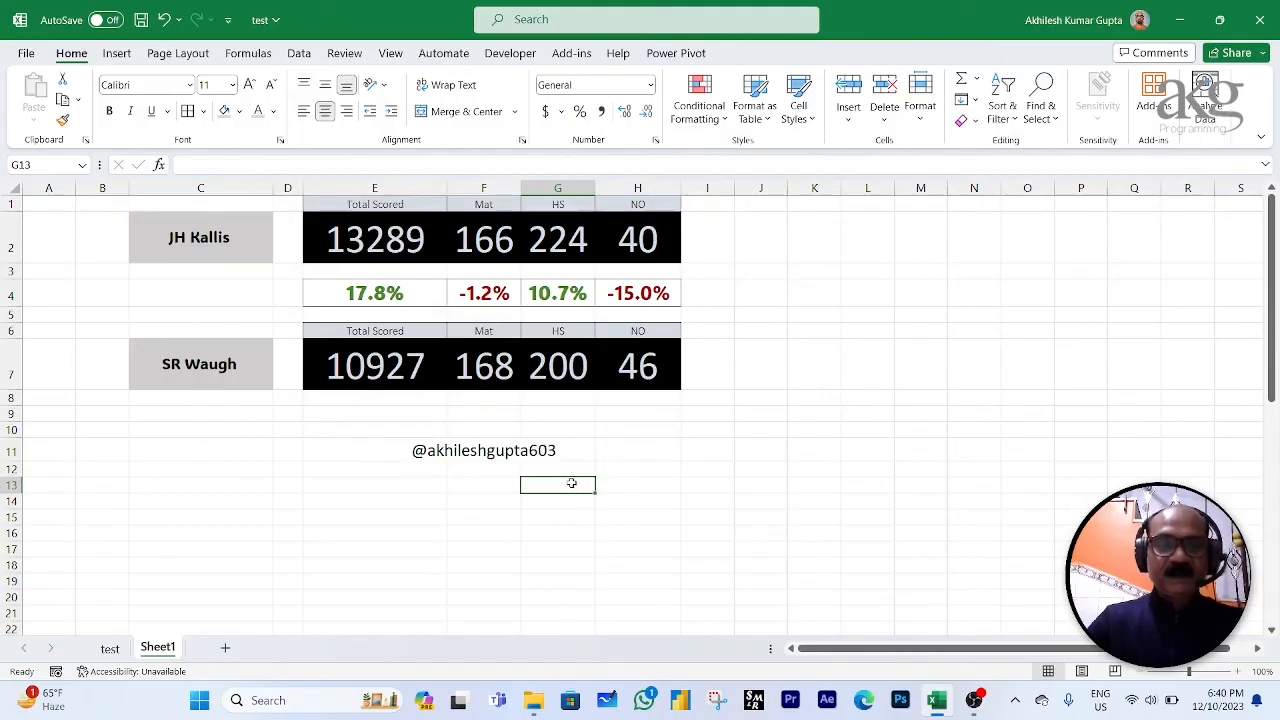